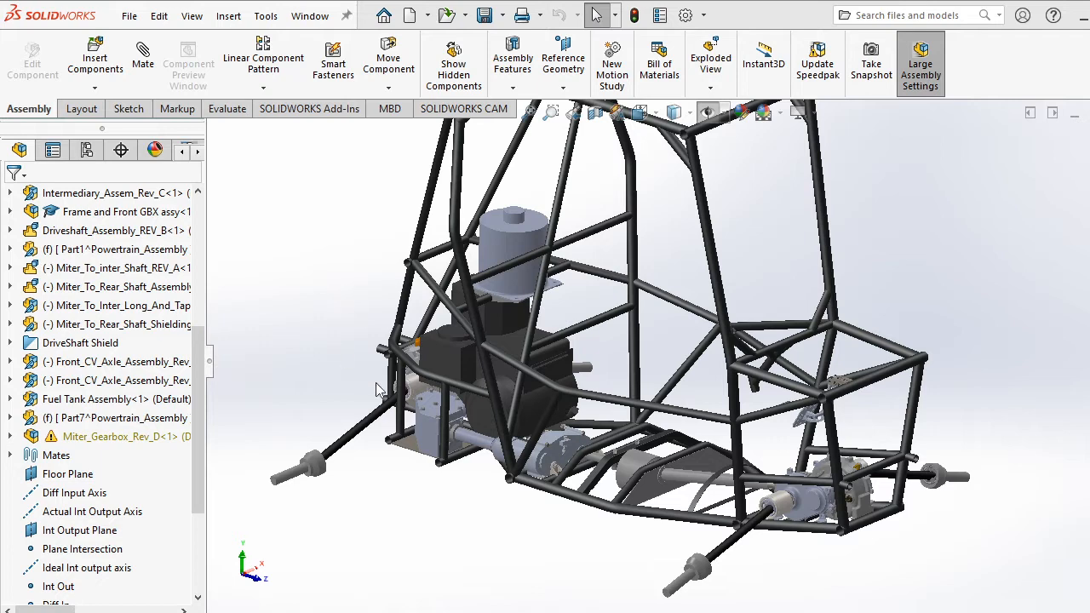
Create a new assembly document.
scroll(654, 462, "down", 2)
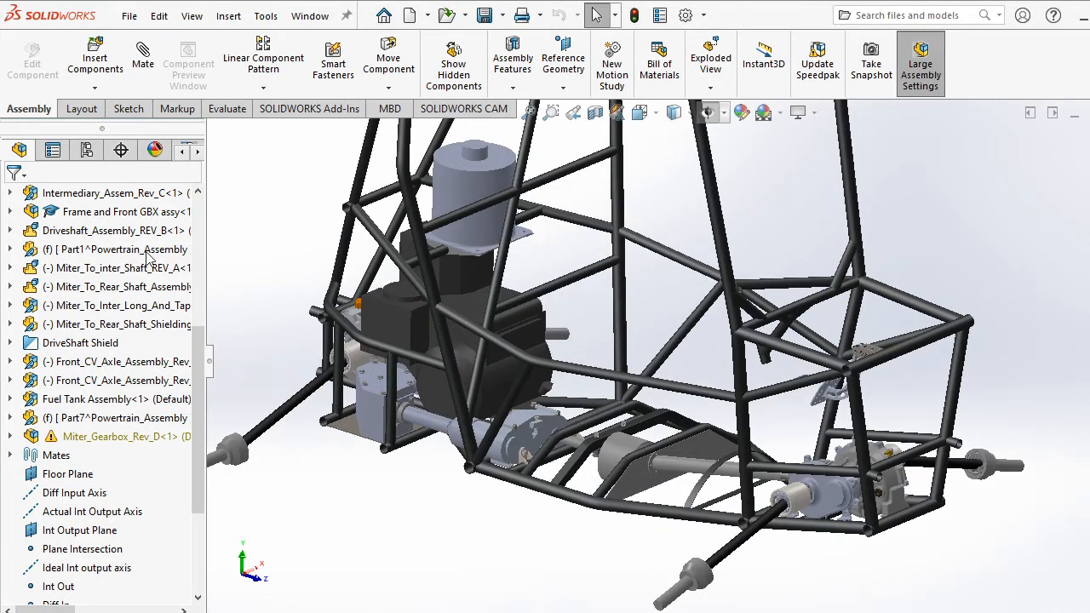
left_click(129, 15)
mouse_move(196, 89)
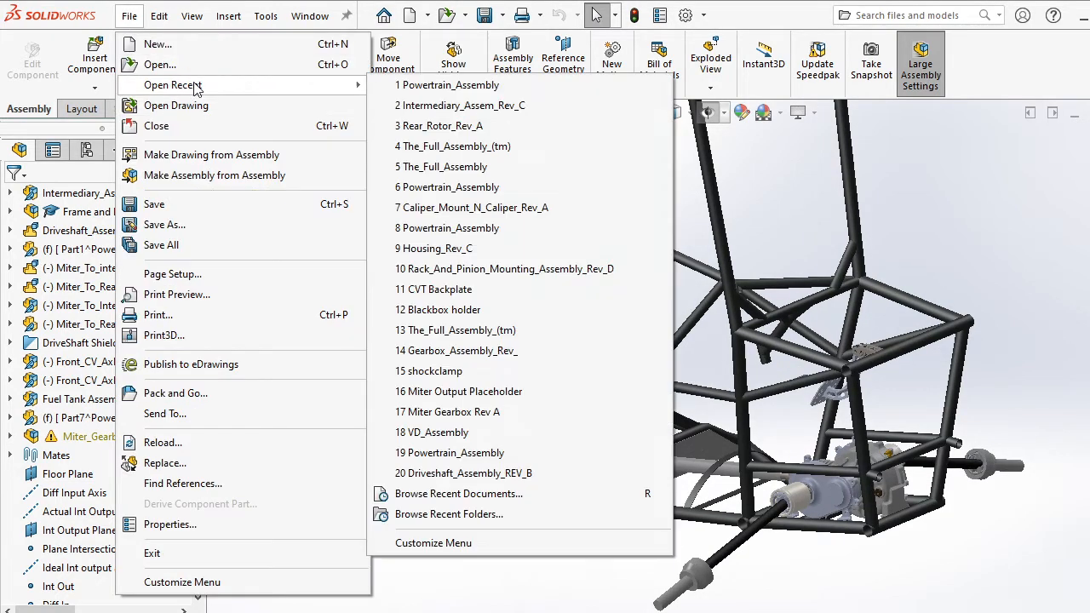
left_click(153, 44)
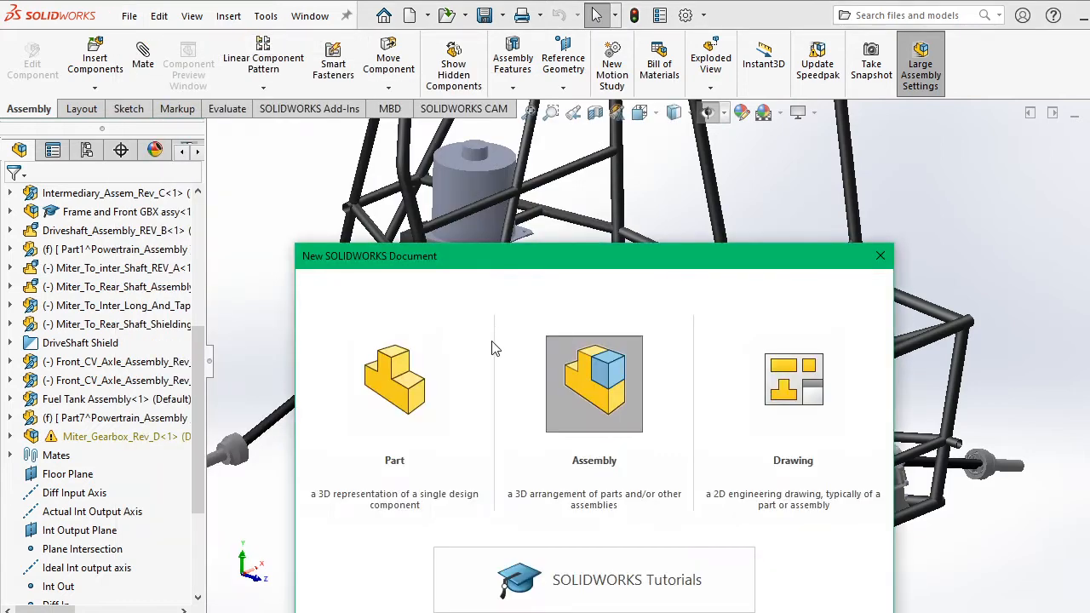
double_click(596, 372)
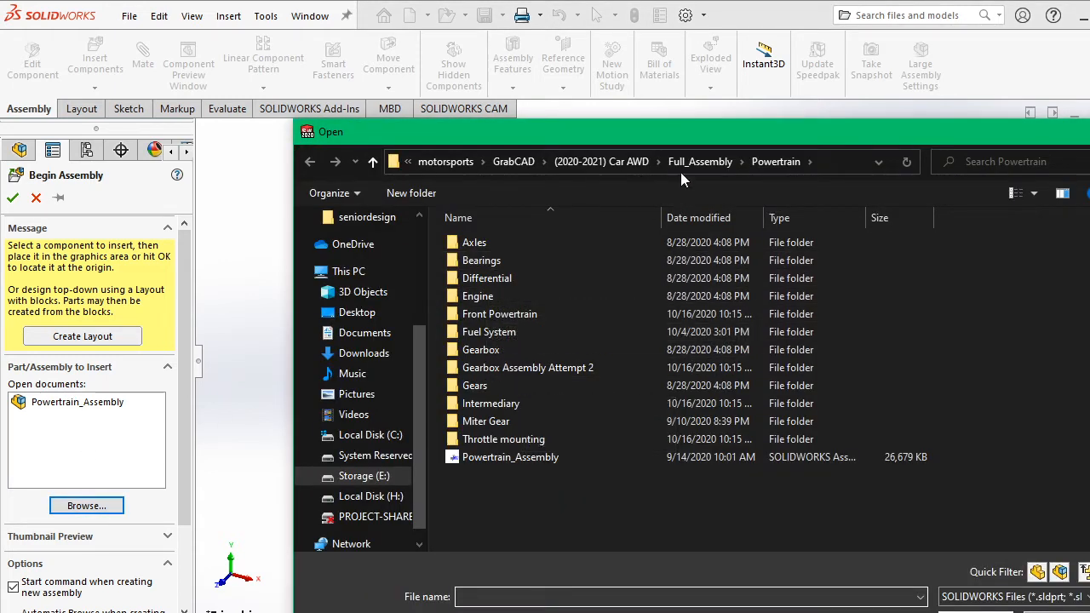
Load Rear_Rotor_Rev_A from the Vehicle Dynamics > Brakes > Design > Rotor > Rear folder as the component to insert.
left_click(700, 162)
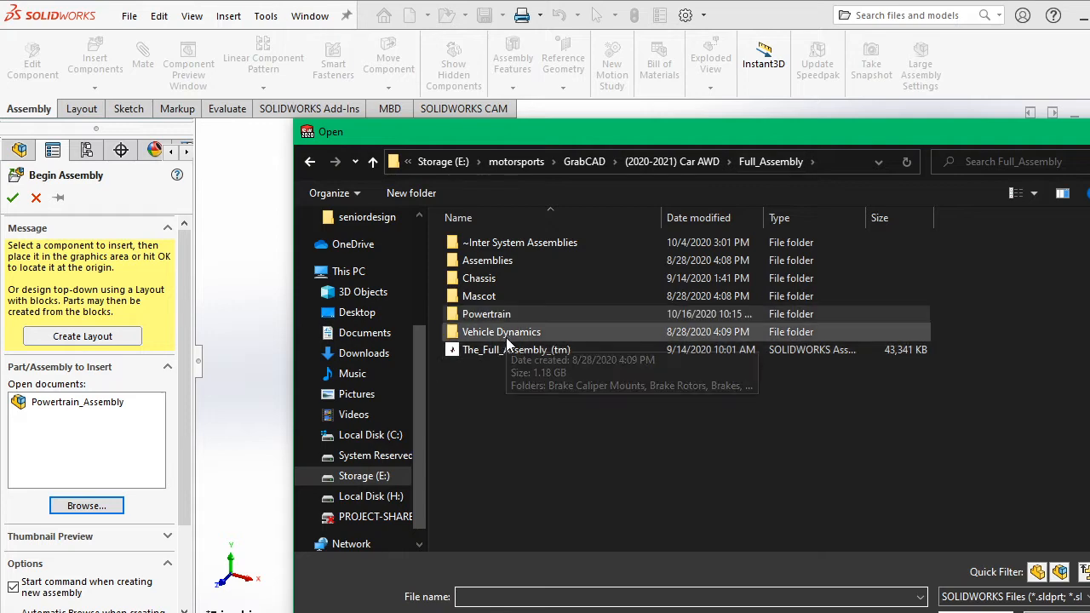
double_click(506, 337)
scroll(494, 429, "down", 1)
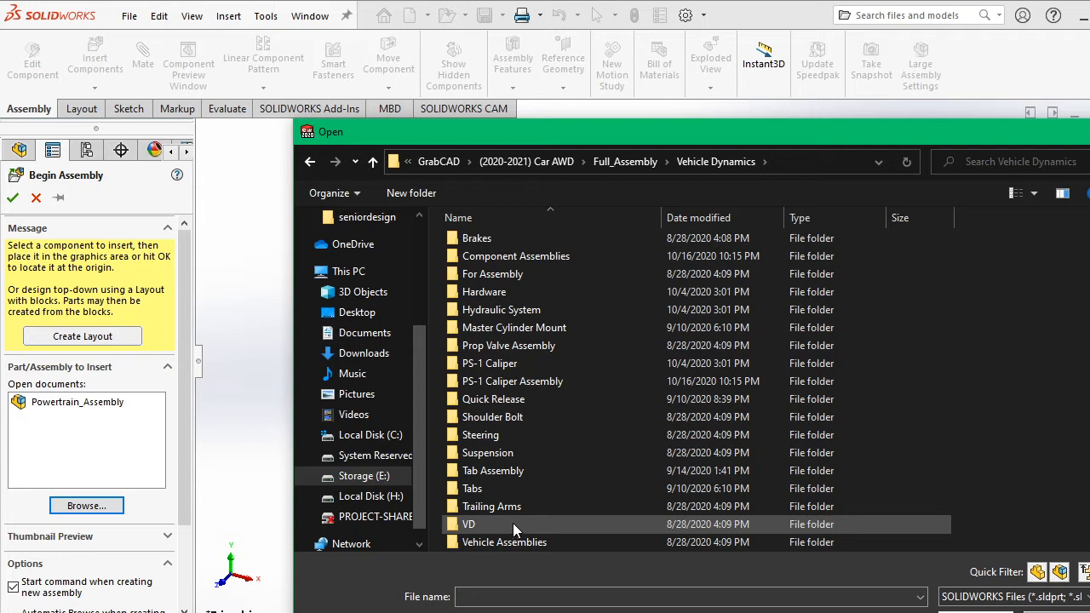
scroll(499, 545, "up", 1)
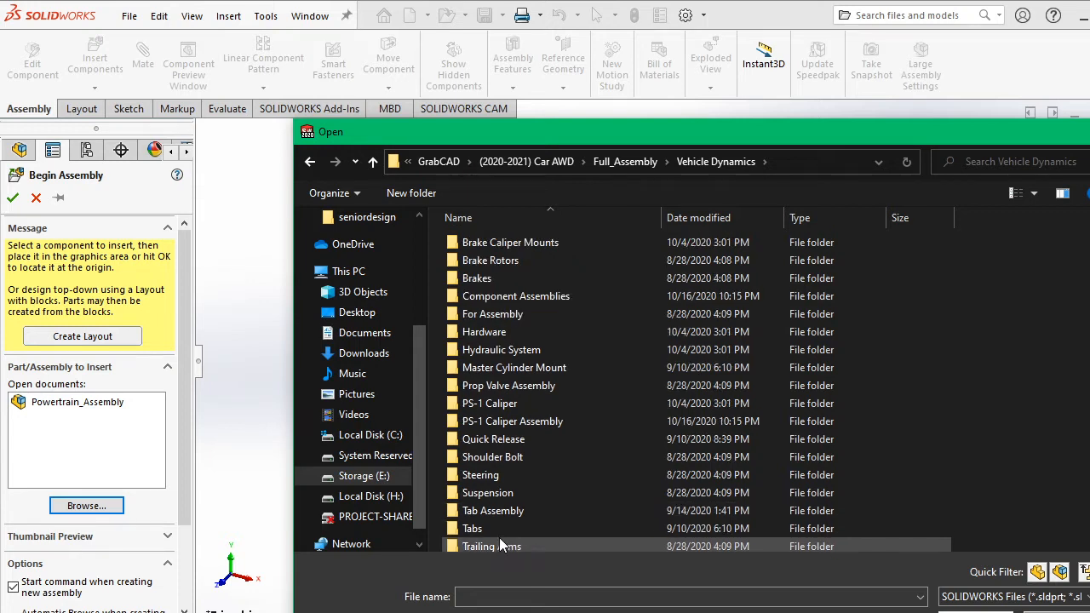
double_click(475, 277)
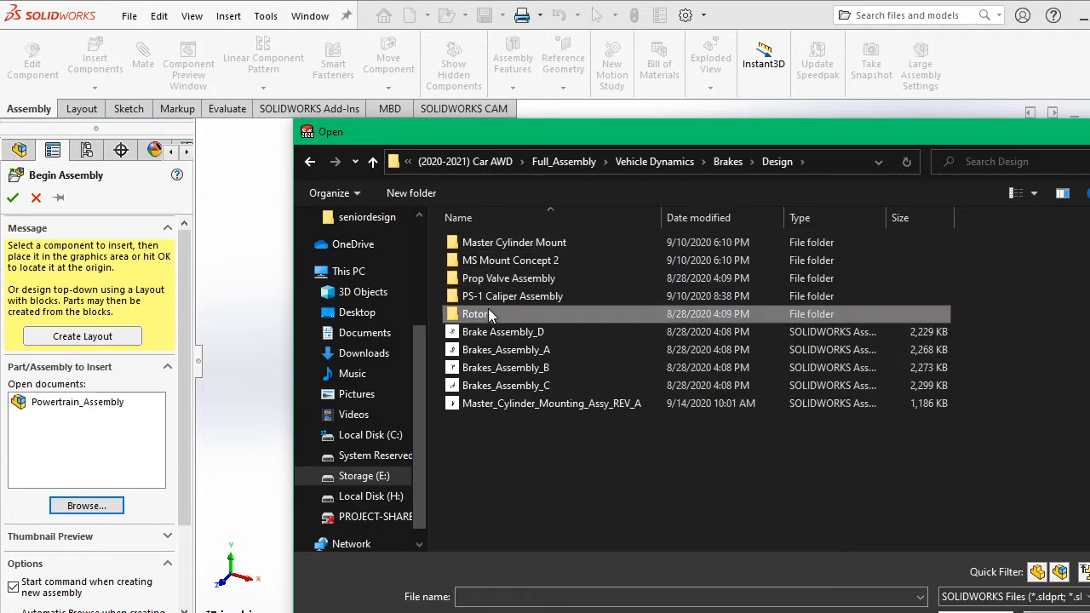
double_click(488, 308)
double_click(486, 246)
left_click(484, 249)
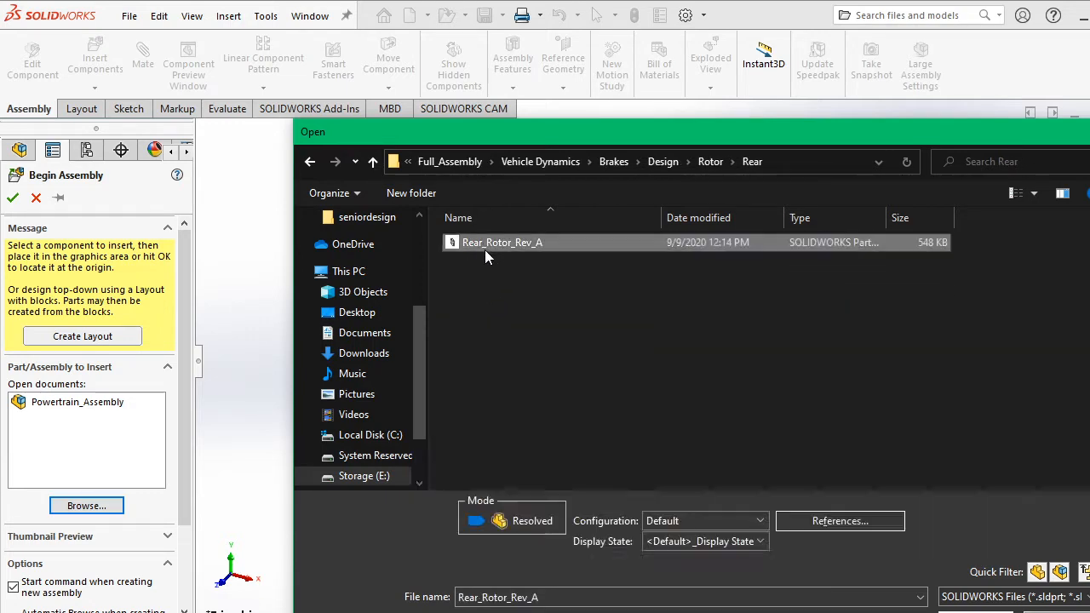
double_click(484, 249)
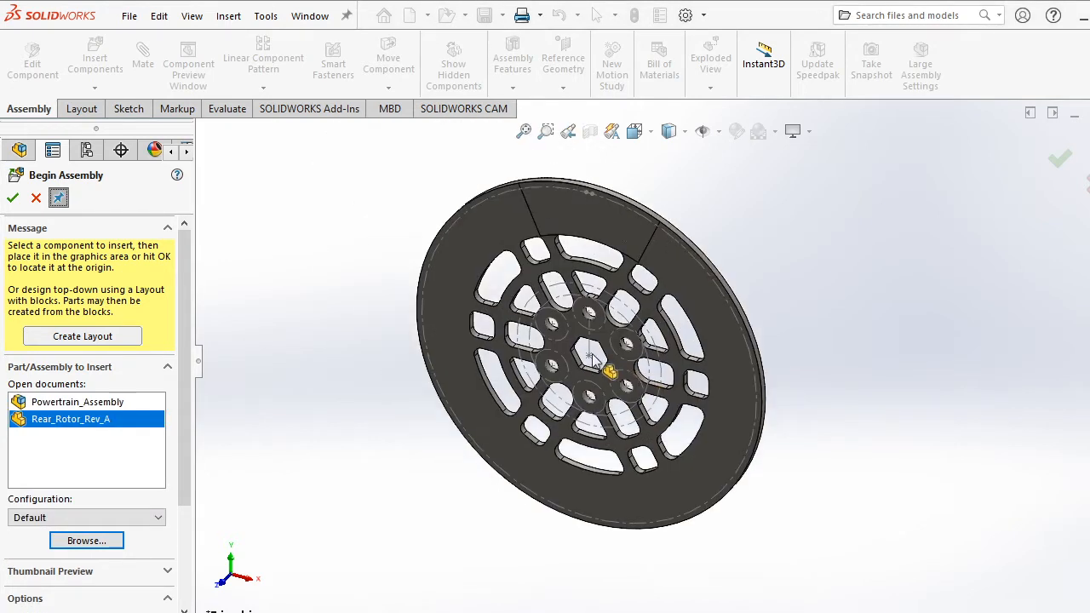
Place two separate copies of Rear_Rotor_Rev_A in the assembly and finish inserting components.
left_click(59, 199)
left_click(461, 264)
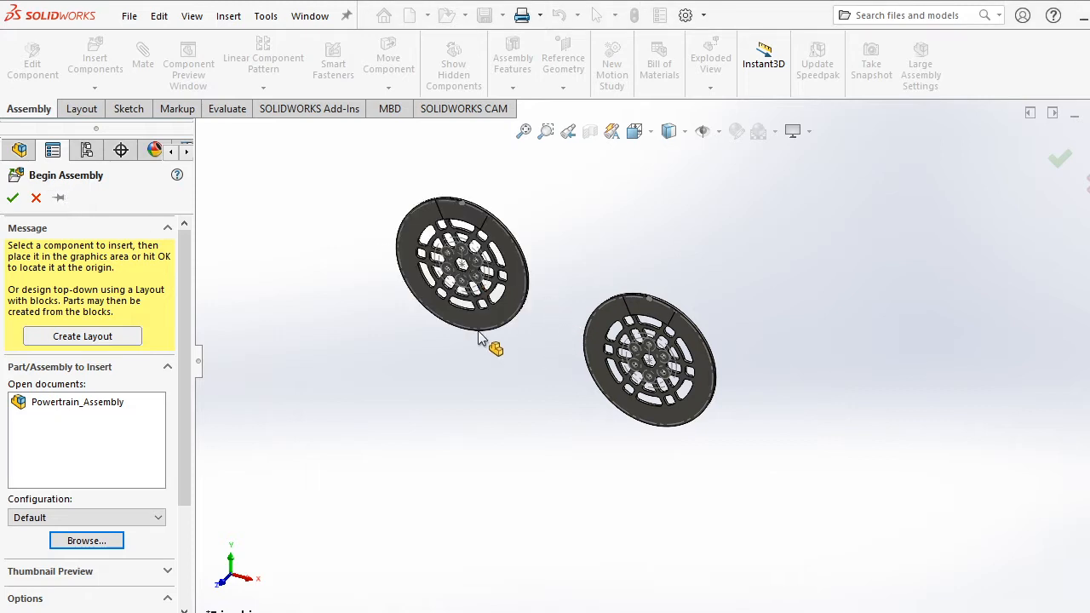
scroll(650, 330, "down", 2)
scroll(357, 228, "down", 2)
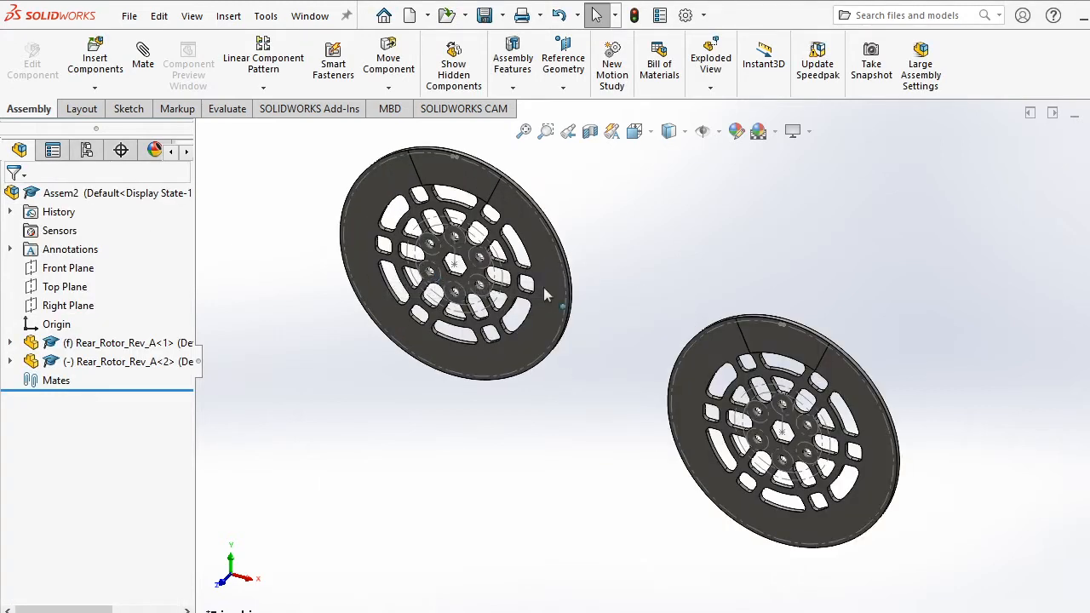
Add a coincident mate between the front faces of the two rear rotors.
left_click(145, 62)
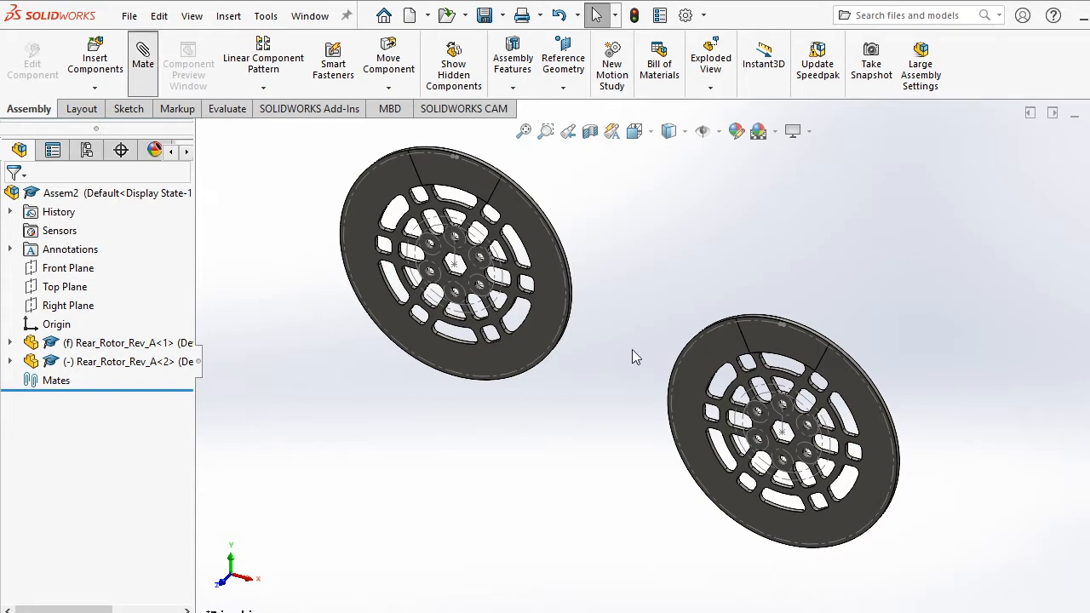
left_click(546, 308)
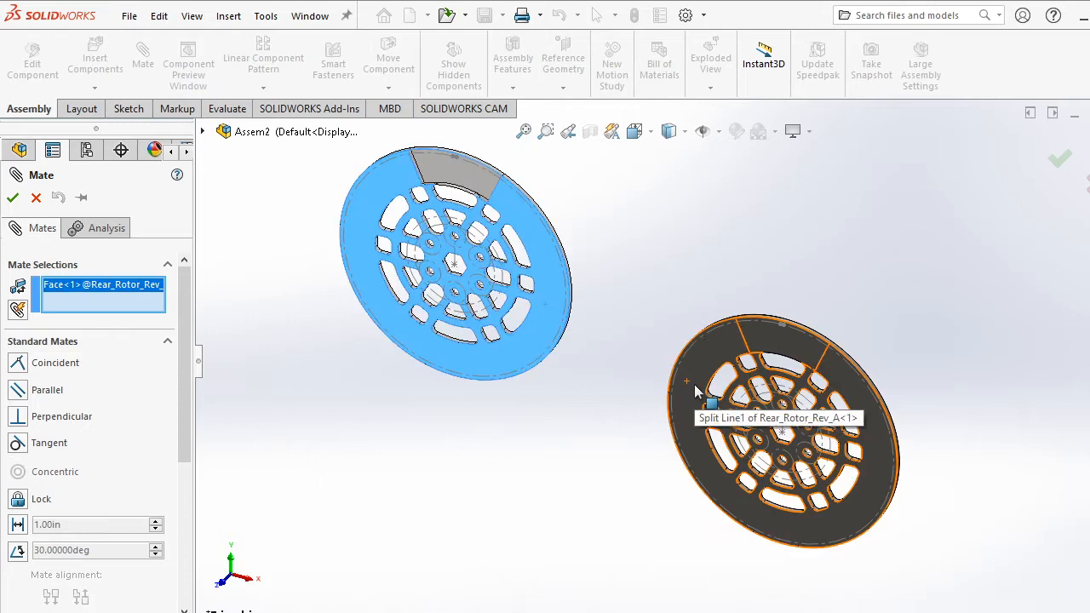
left_click(669, 475)
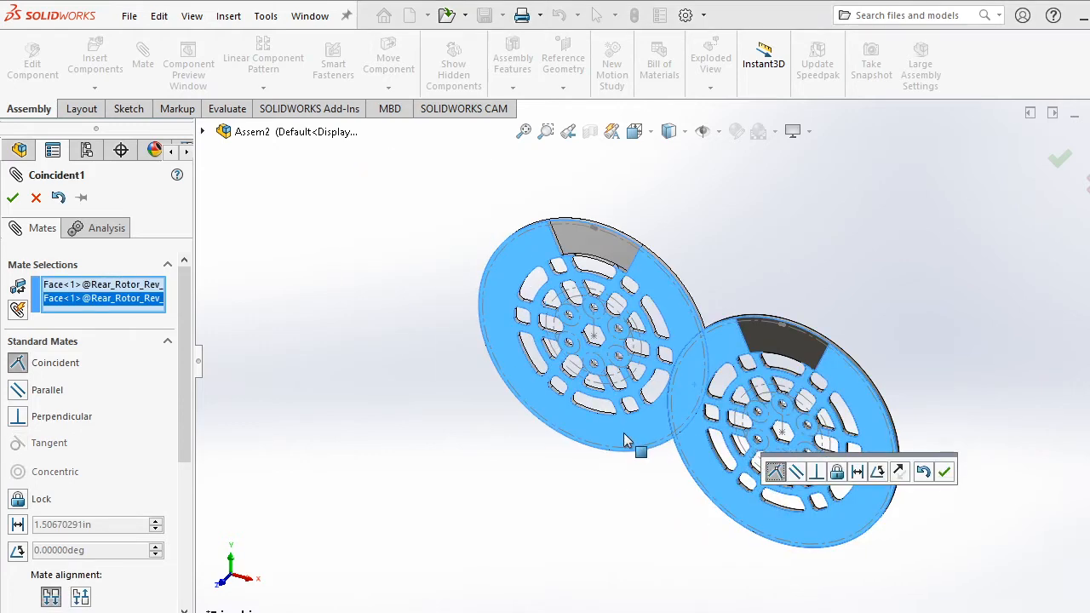
middle_click_drag(606, 464, 598, 469)
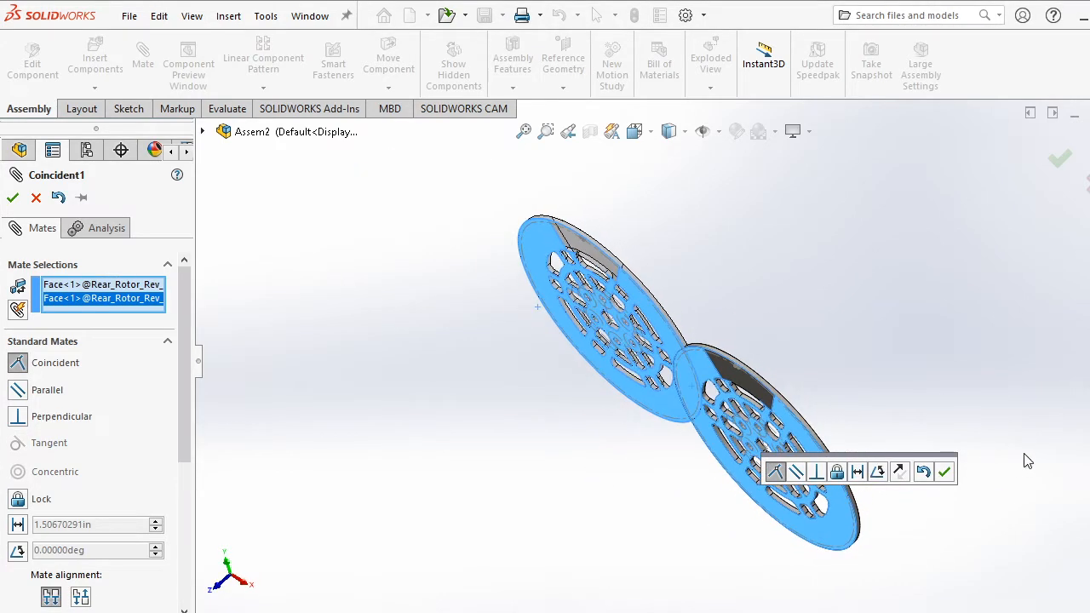
left_click(943, 473)
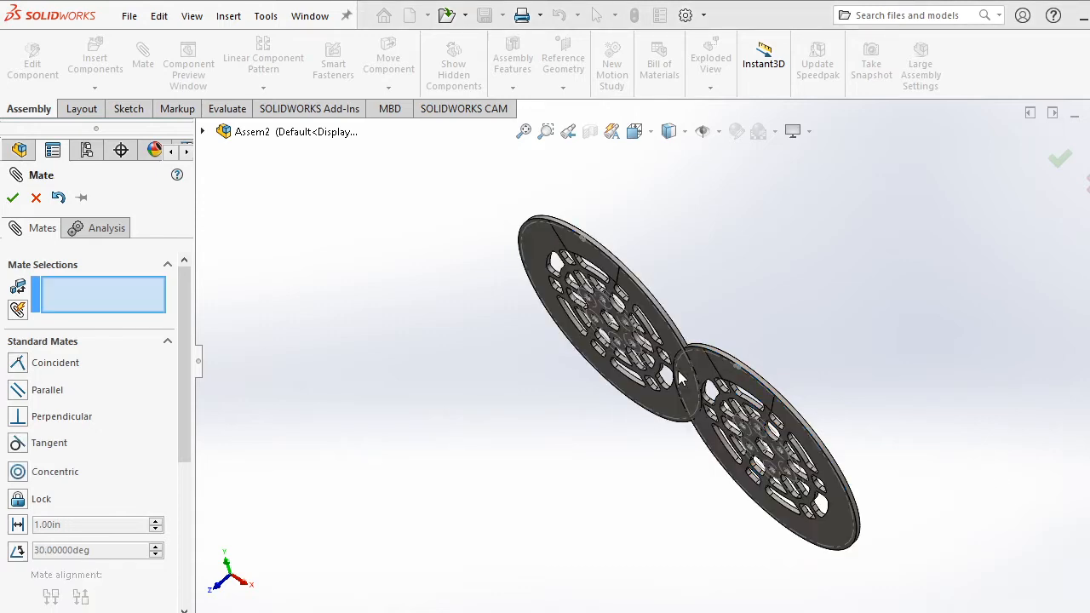
key("Escape")
Move the free rotor within its mated plane, away from the fixed rotor so the two no longer overlap.
scroll(682, 368, "down", 4)
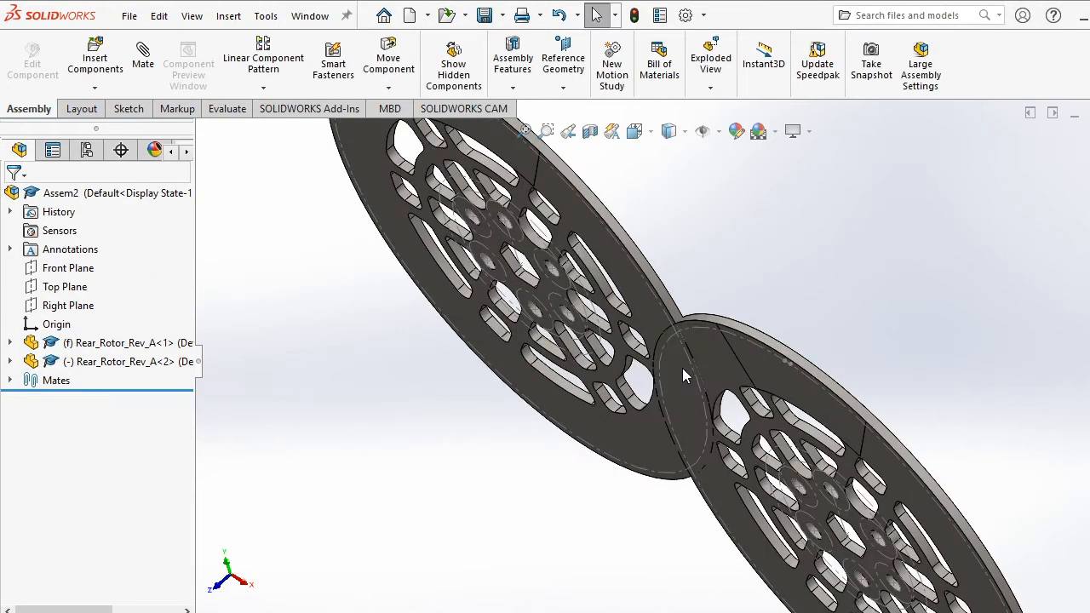
middle_click_drag(677, 389, 701, 330)
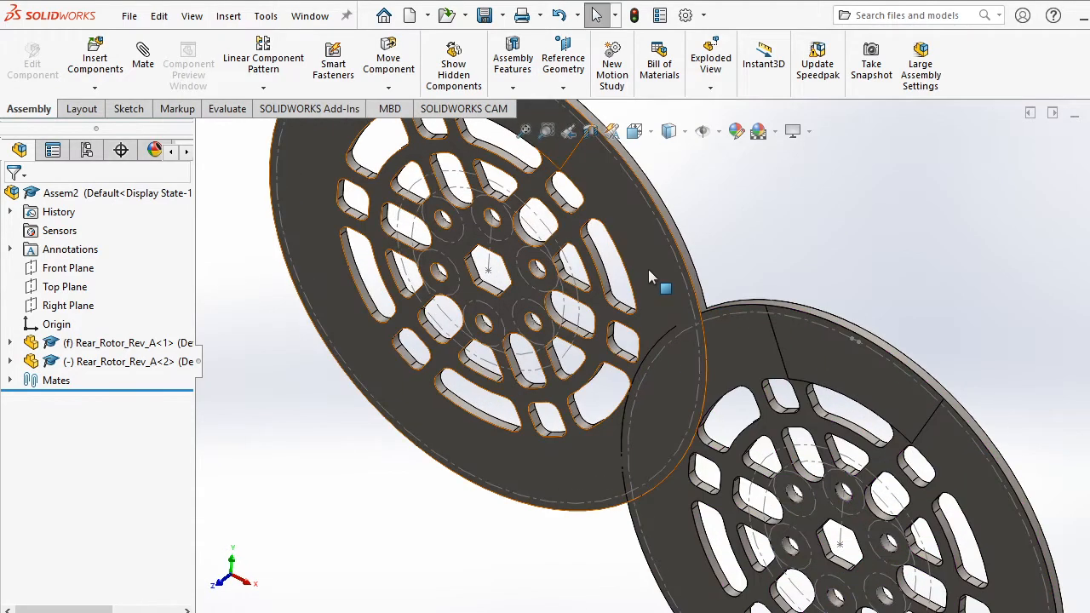
mouse_move(498, 324)
left_mouse_down()
mouse_move(459, 363)
mouse_move(410, 274)
mouse_move(715, 320)
mouse_move(397, 371)
mouse_move(406, 346)
mouse_move(422, 344)
left_mouse_up()
key("Escape")
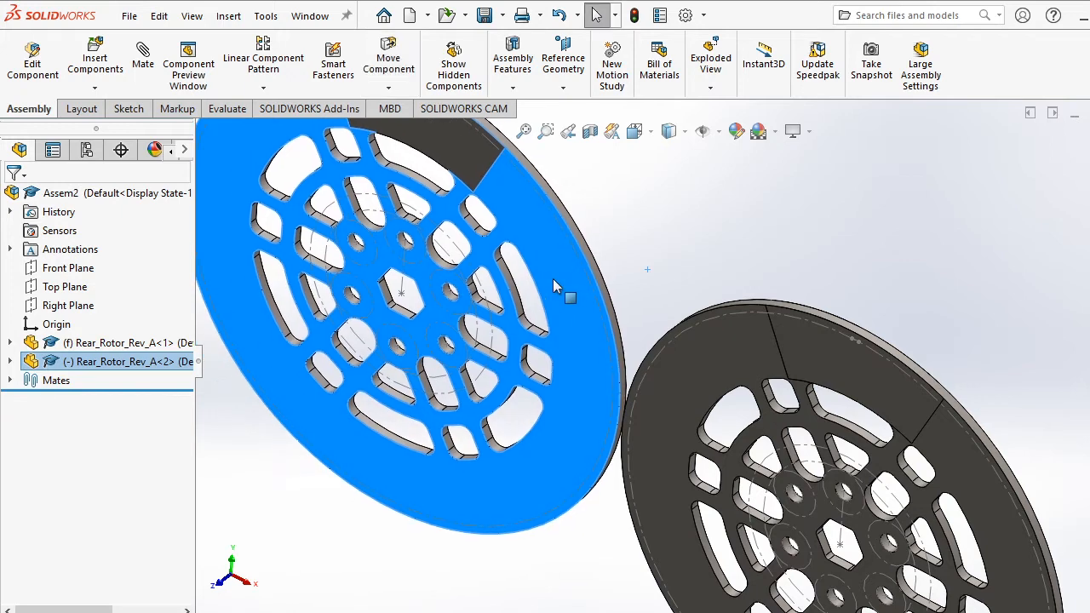
left_click(562, 282)
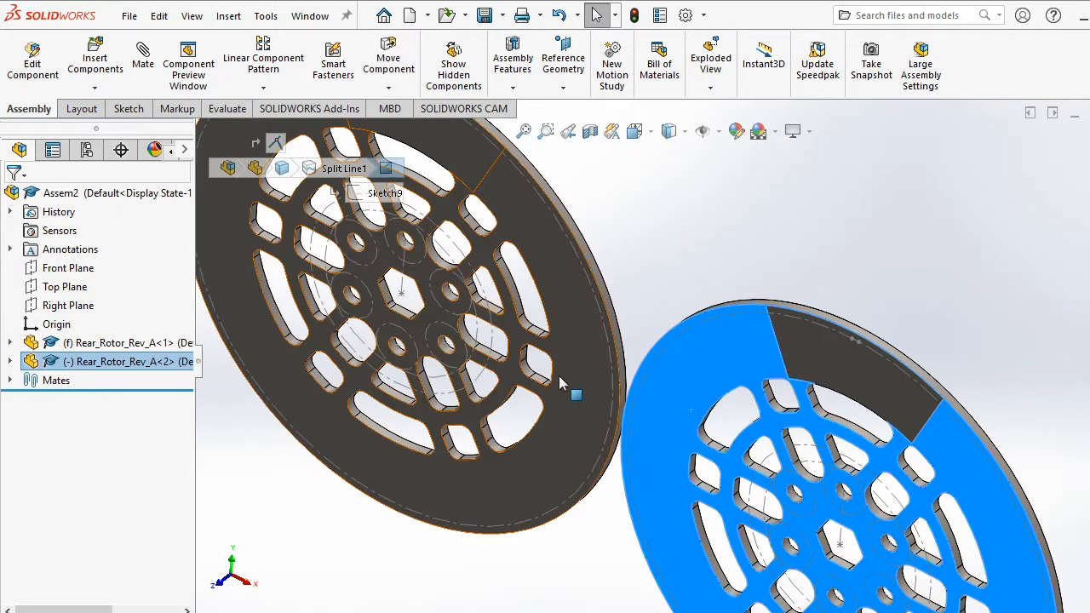
left_click(566, 376)
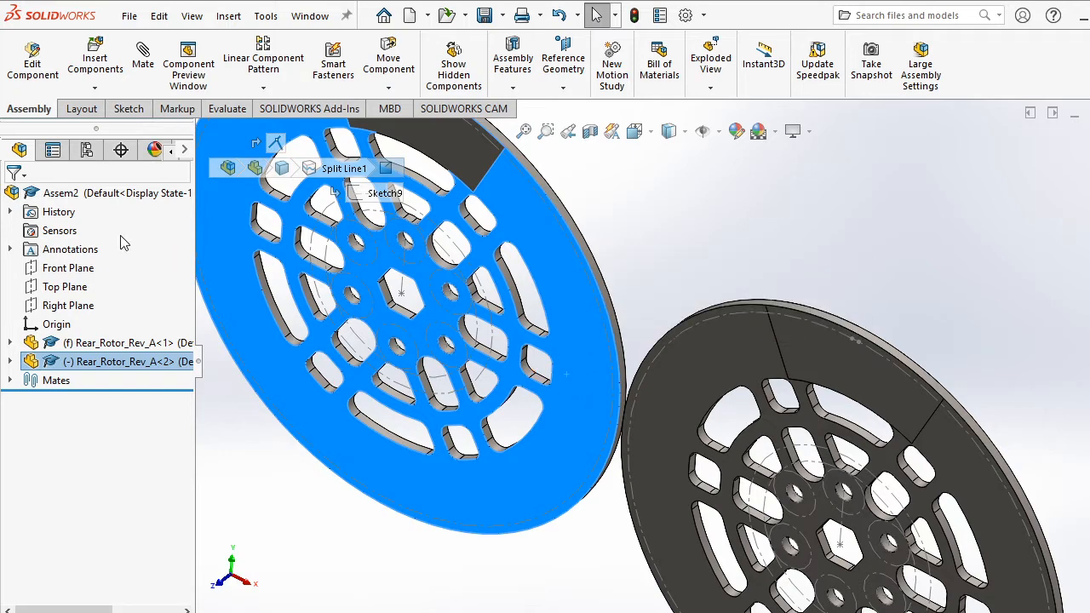
left_click(141, 68)
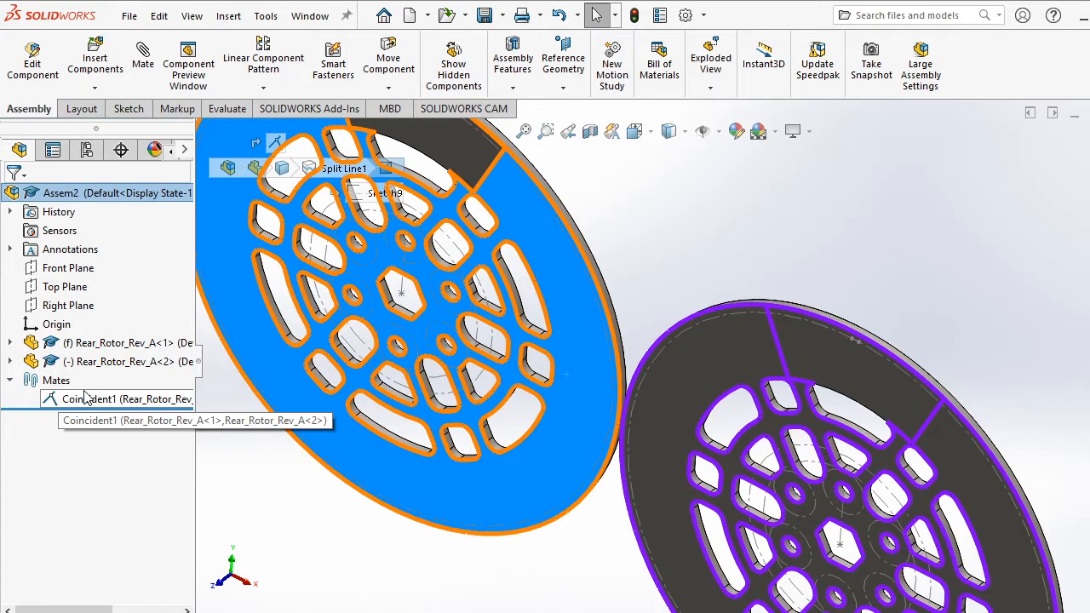
Change the coincident mate between the two rotor faces to a parallel mate.
left_click(86, 397)
right_click(85, 400)
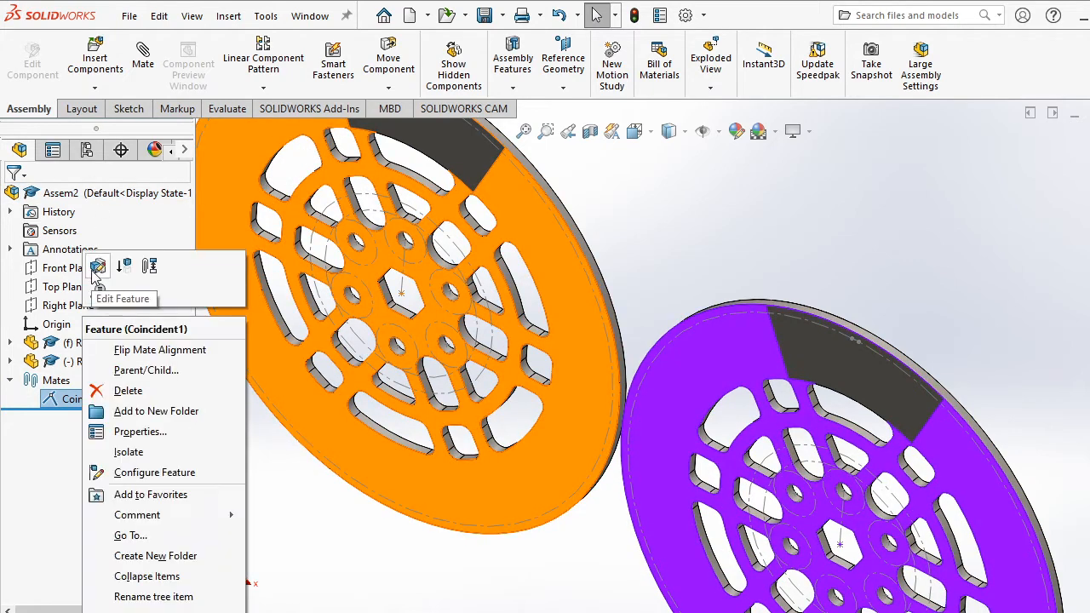
key("Escape")
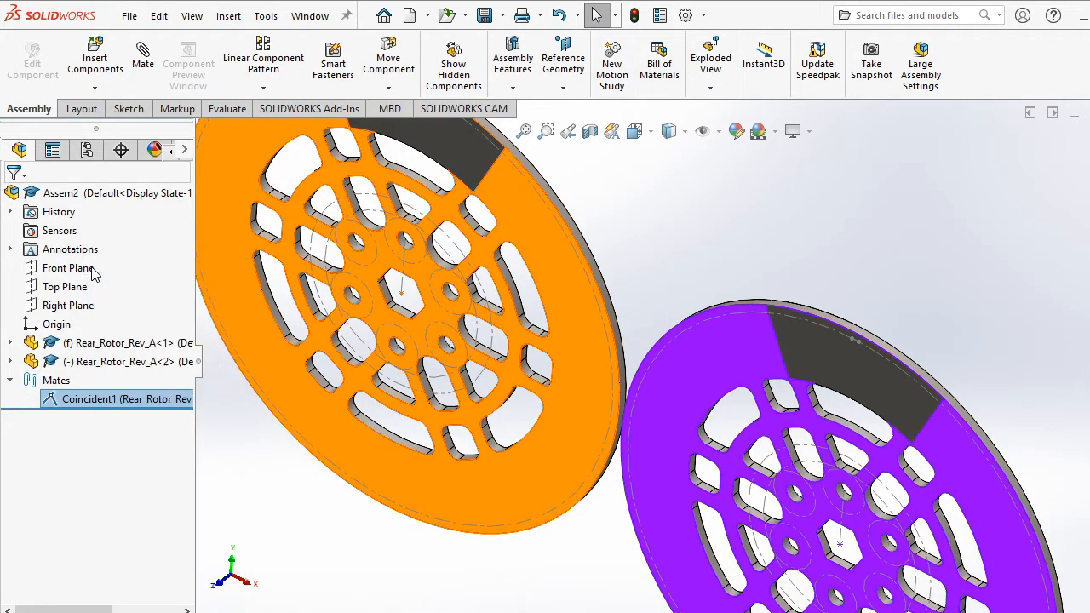
double_click(146, 399)
left_click(17, 390)
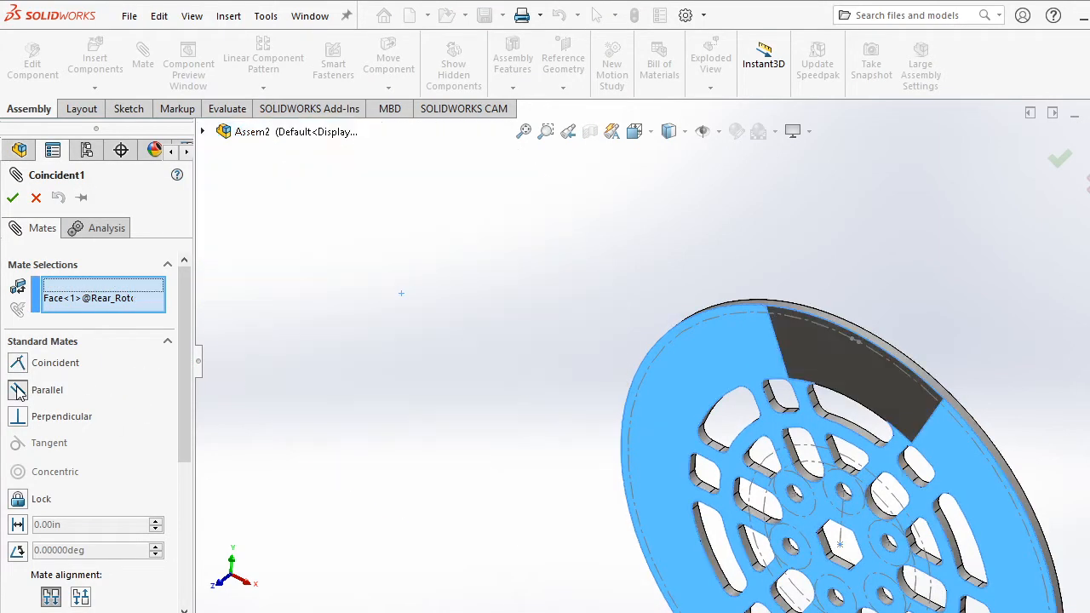
left_click(12, 198)
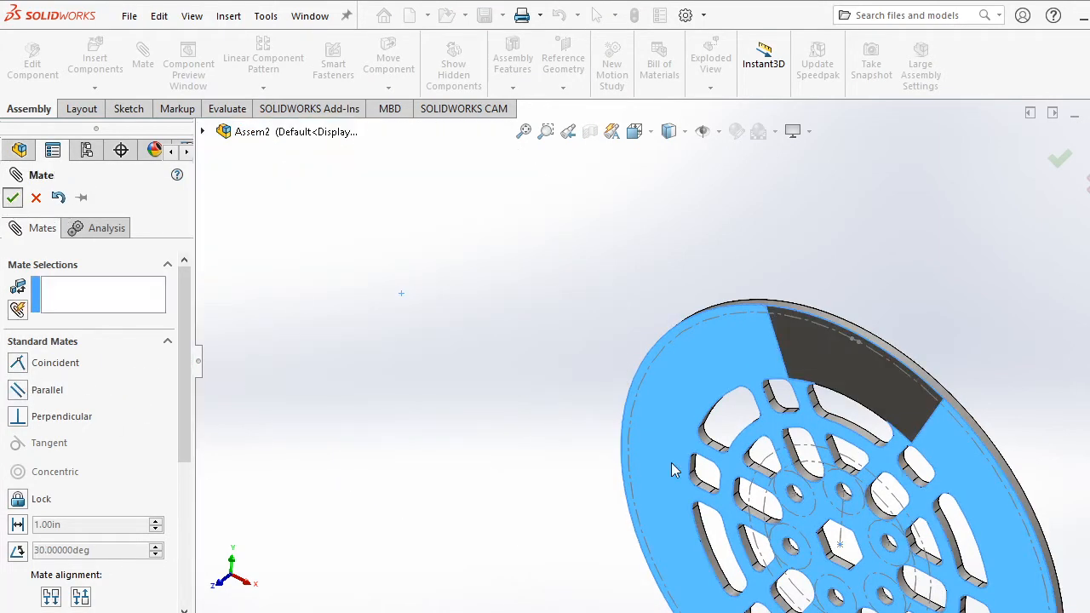
left_click(12, 198)
Examine the assembly from several angles and select the rotors to locate the free copy, Rear_Rotor_Rev_A<2>.
scroll(216, 249, "up", 6)
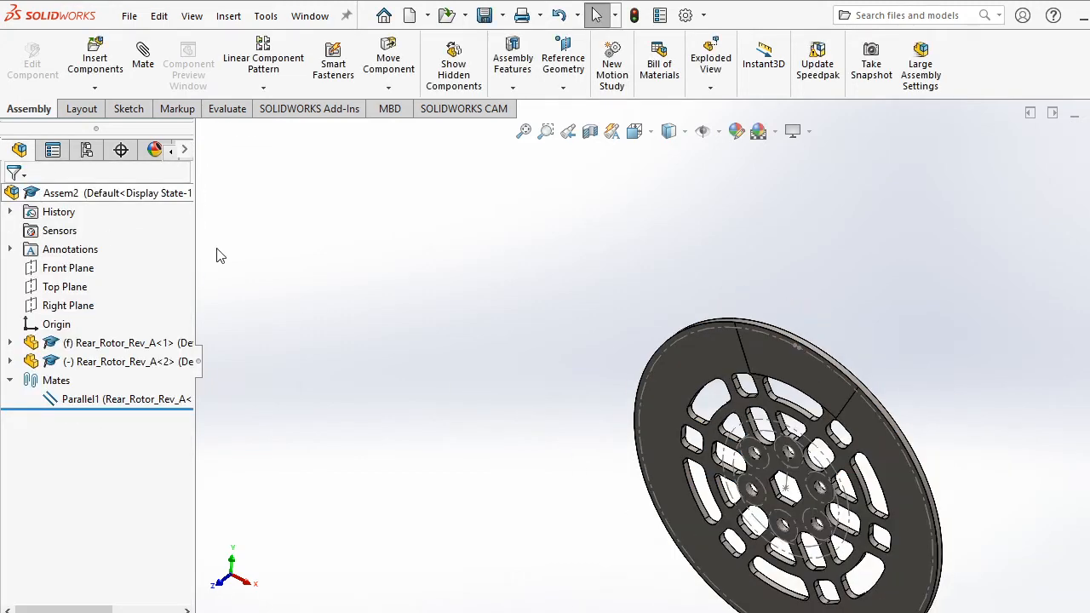
scroll(616, 356, "up", 2)
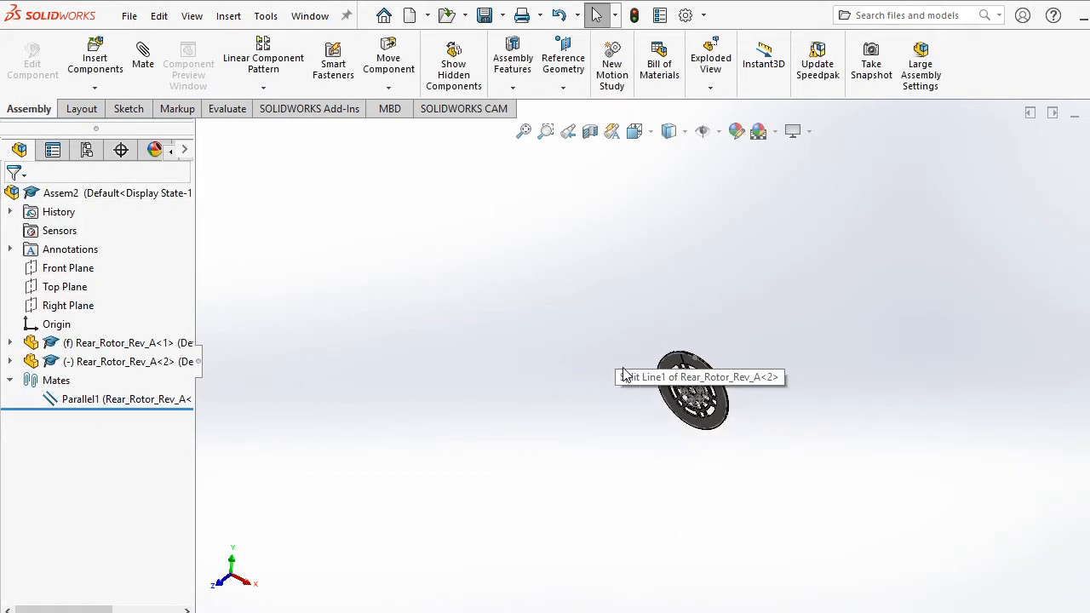
middle_click_drag(616, 358, 537, 336)
key("space")
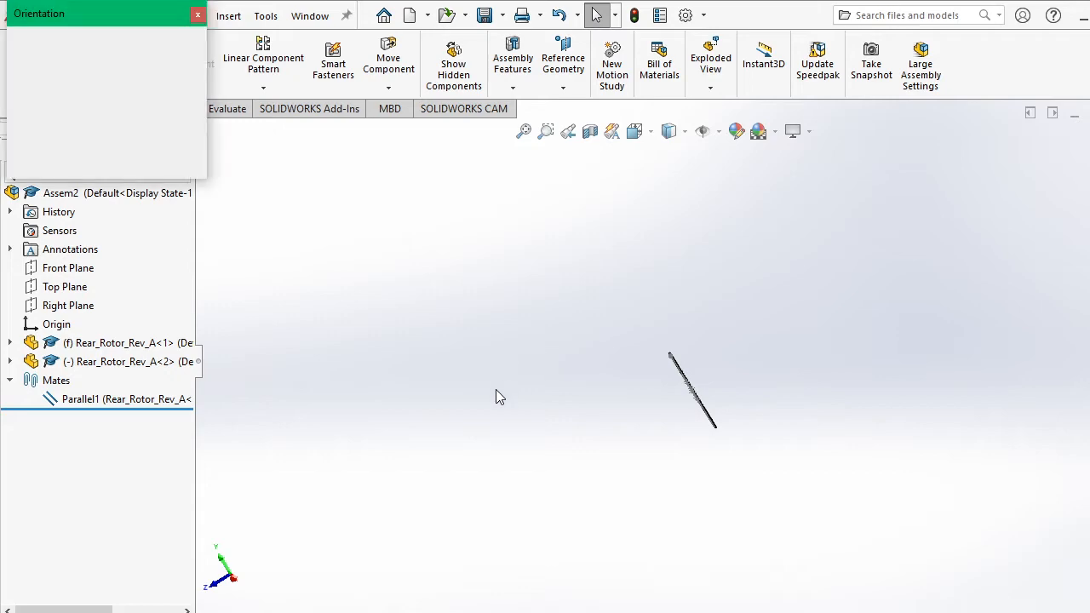
left_click(483, 423)
middle_click_drag(506, 426, 695, 383)
left_click(724, 414)
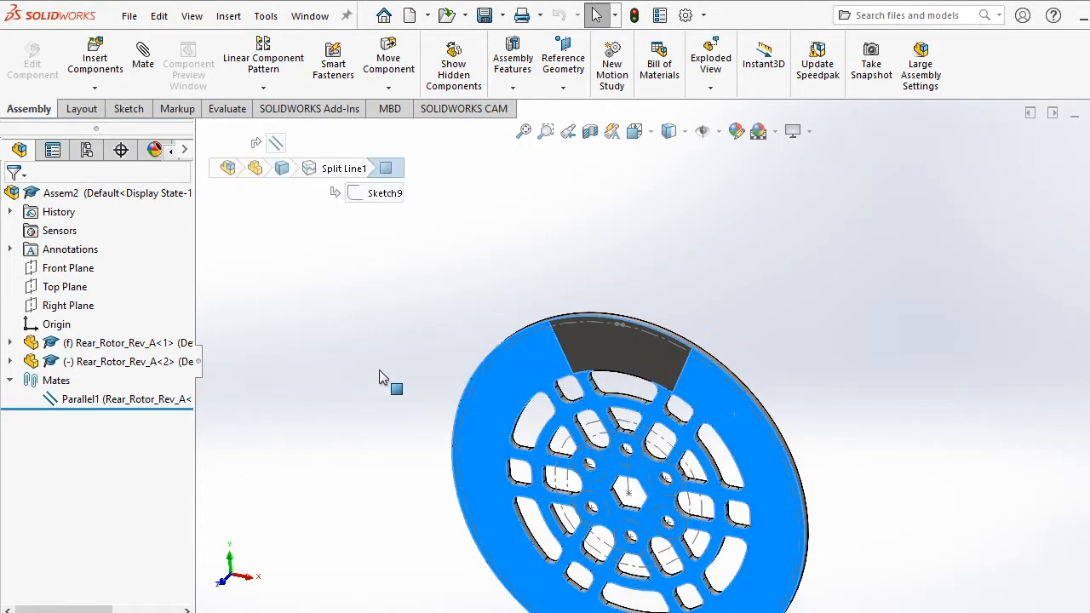
left_click(93, 364)
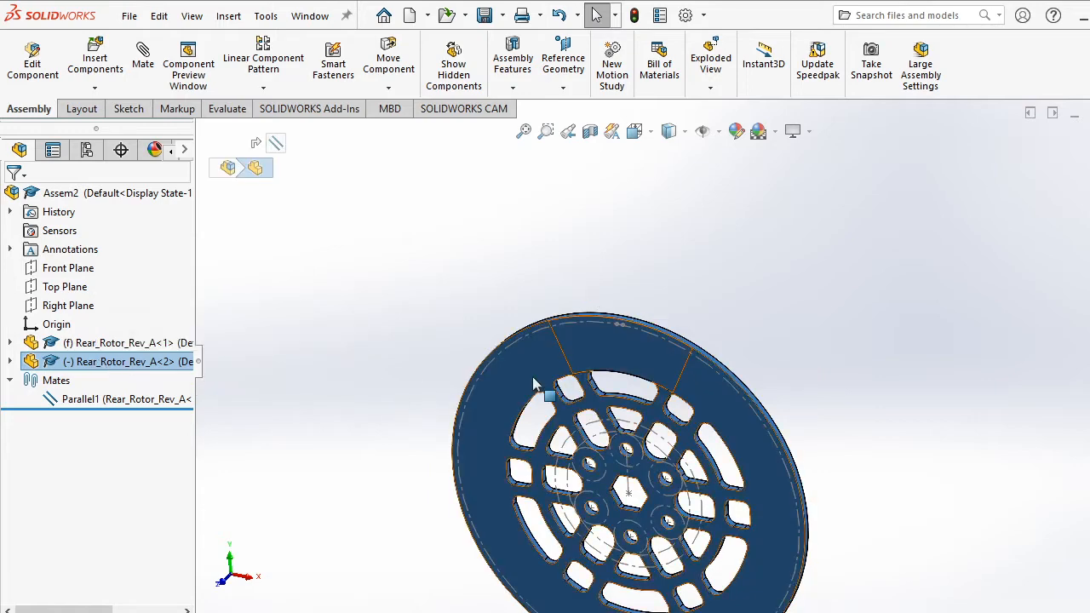
left_click(484, 385)
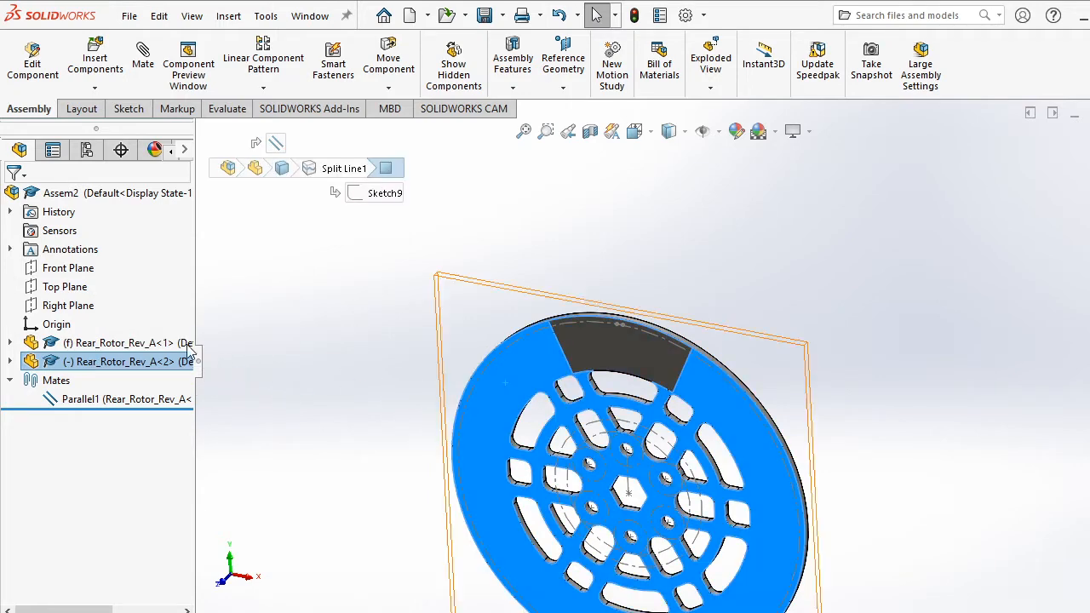
Move the free rotor along its X axis with the triad and shift it clear of the fixed rotor.
right_click(141, 374)
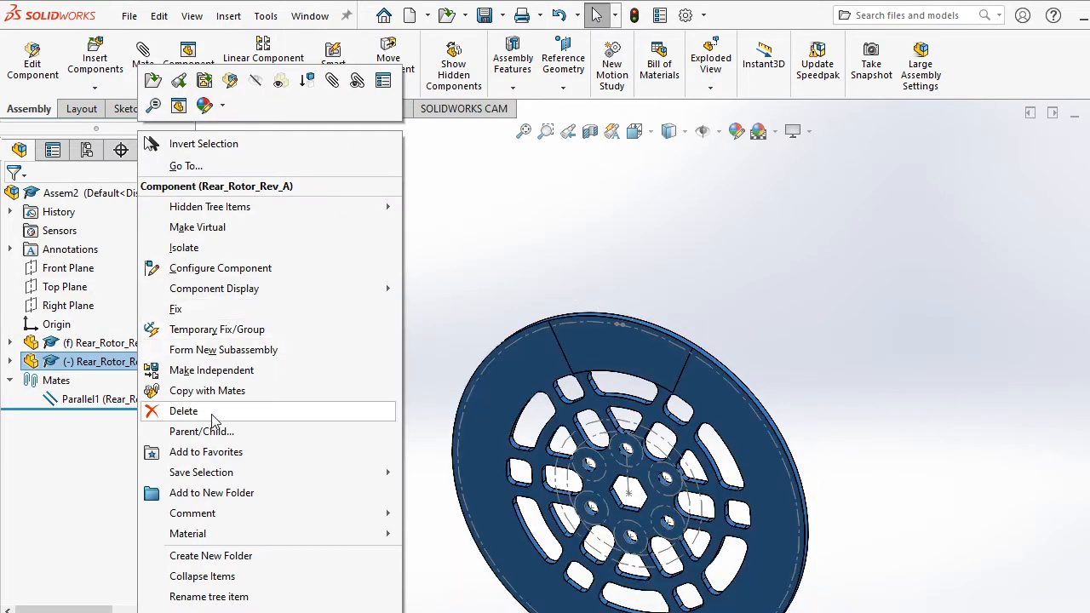
left_click(521, 382)
right_click(521, 379)
left_click(586, 338)
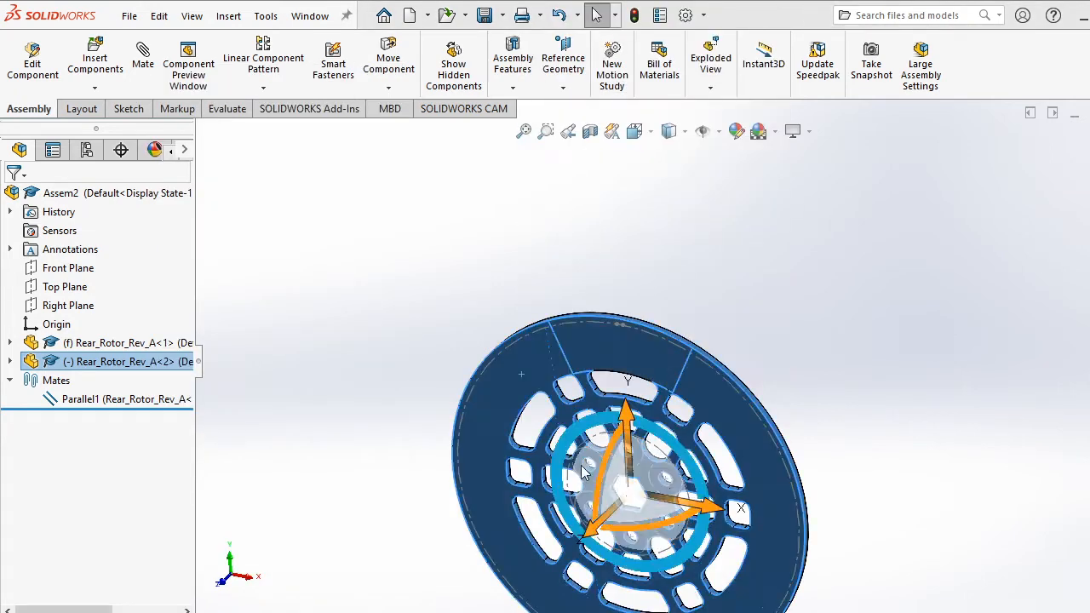
left_click_drag(580, 465, 336, 438)
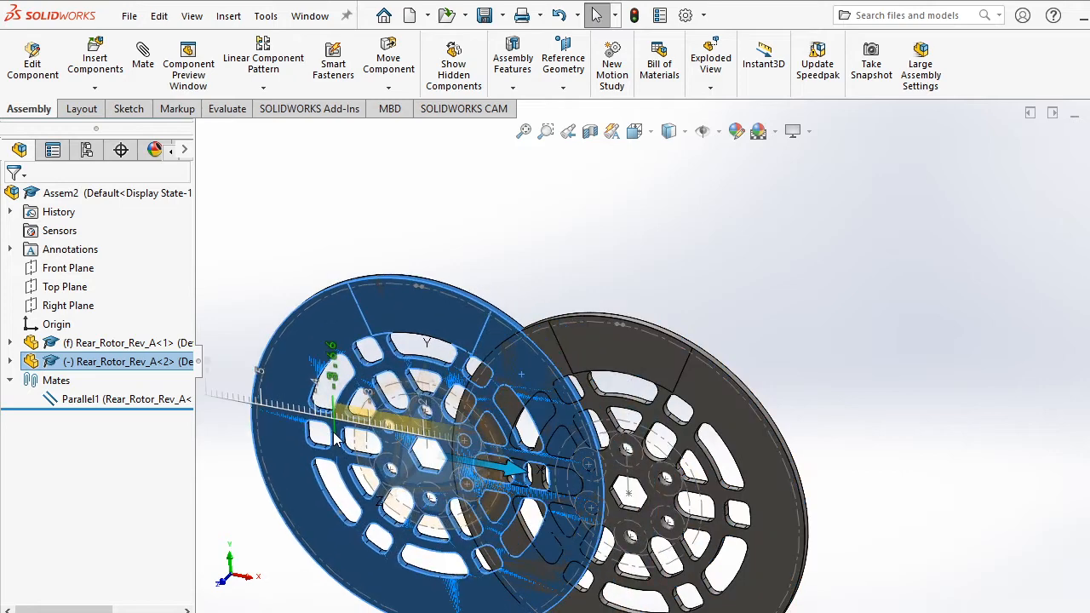
left_click(594, 235)
scroll(471, 358, "up", 2)
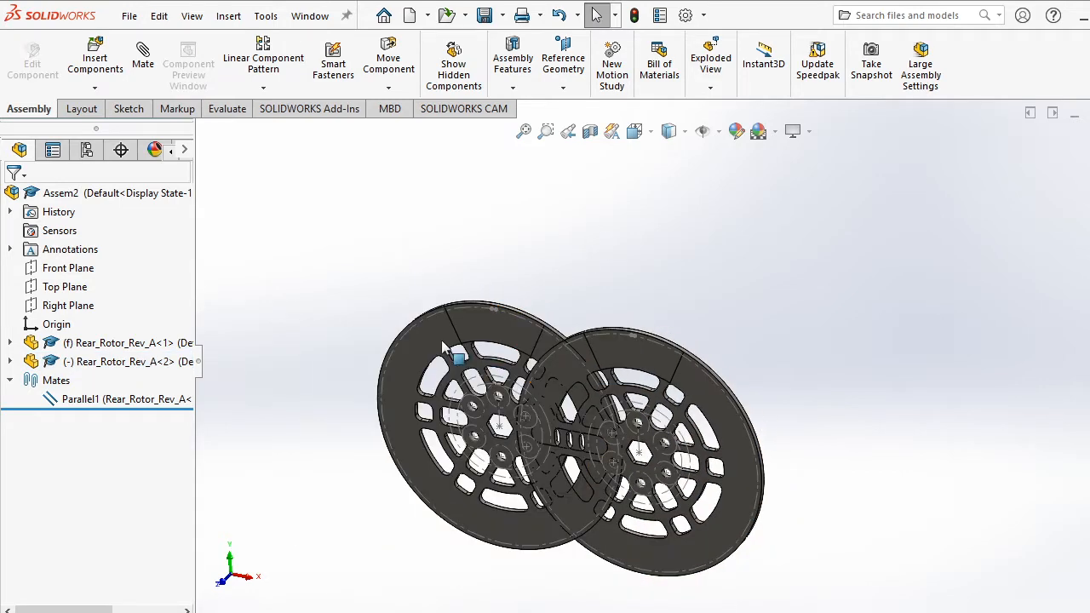
left_click_drag(407, 369, 357, 431)
Rotate the free rotor about its own center axis with the triad, keeping it parallel to the fixed rotor.
middle_click_drag(568, 400, 482, 430)
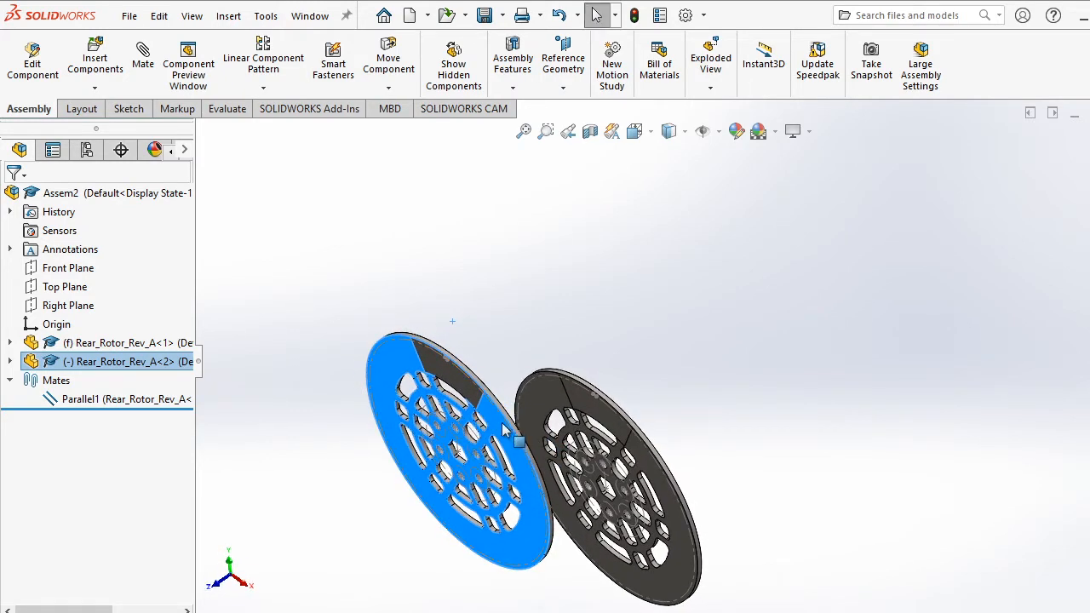
right_click(504, 430)
key("Escape")
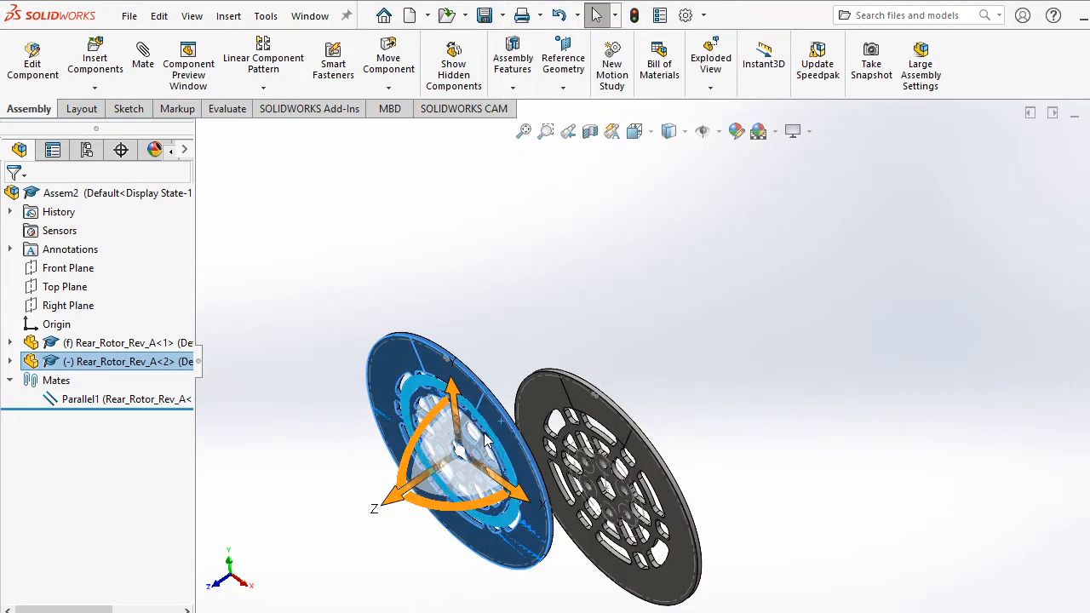
left_click_drag(486, 439, 494, 410)
left_click_drag(435, 503, 516, 507)
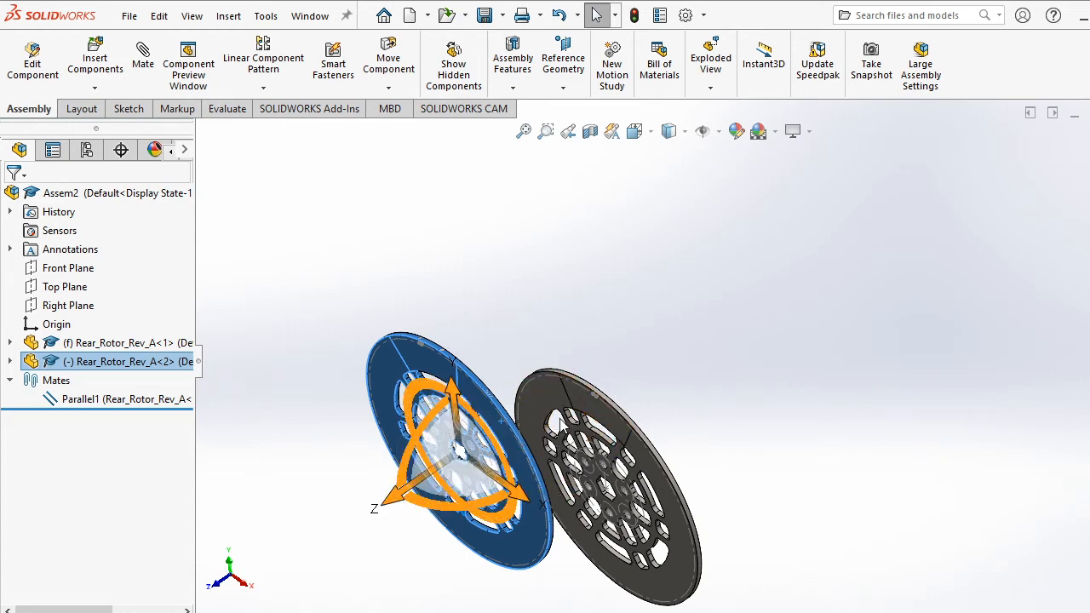
key("Escape")
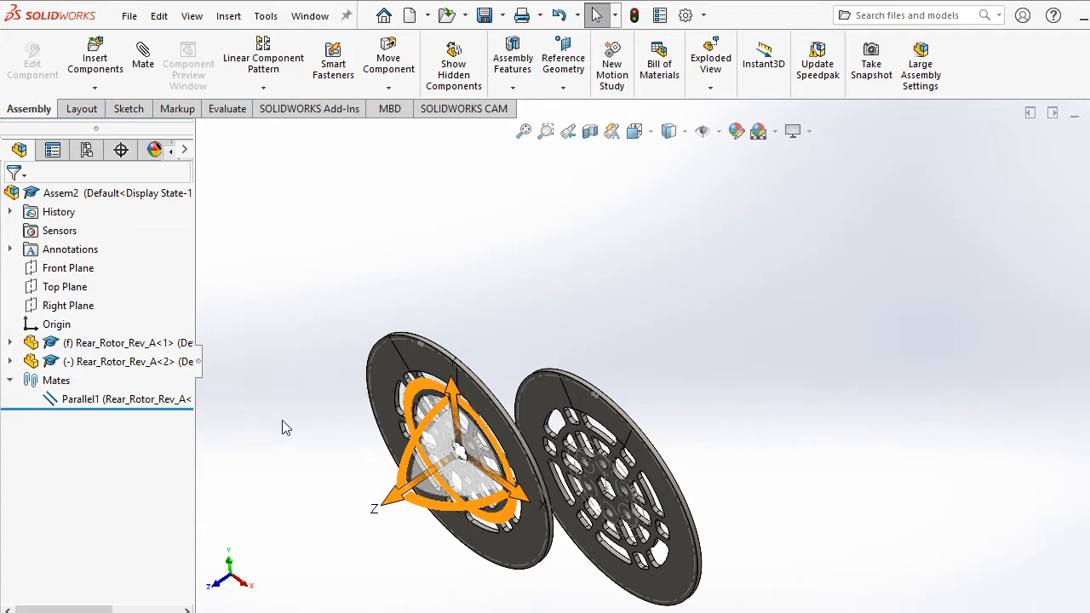
Edit the parallel mate and try its anti-aligned orientation before restoring the aligned one.
right_click(108, 406)
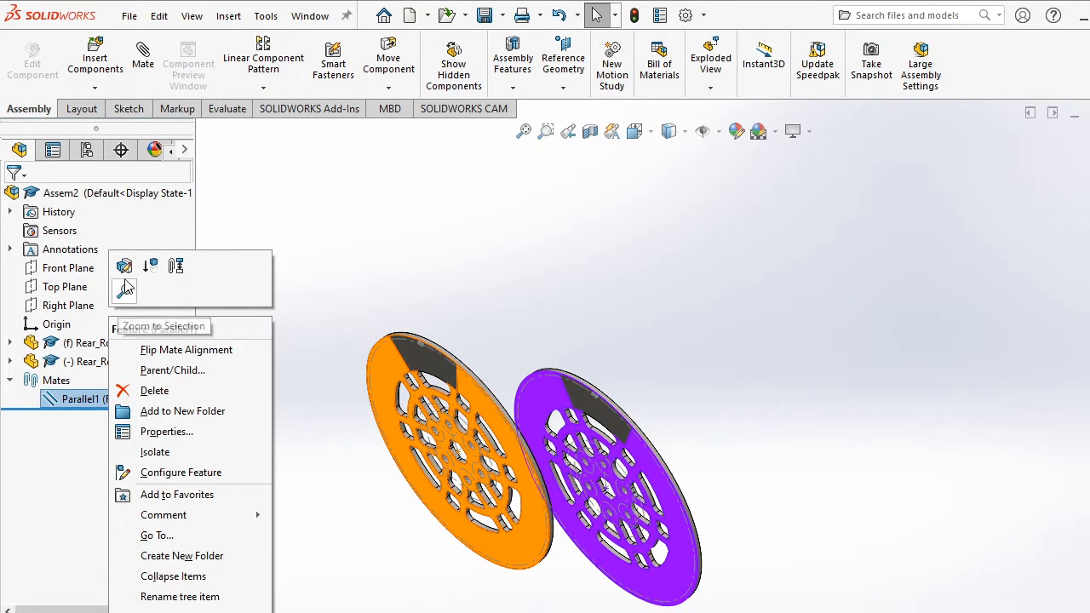
left_click(123, 286)
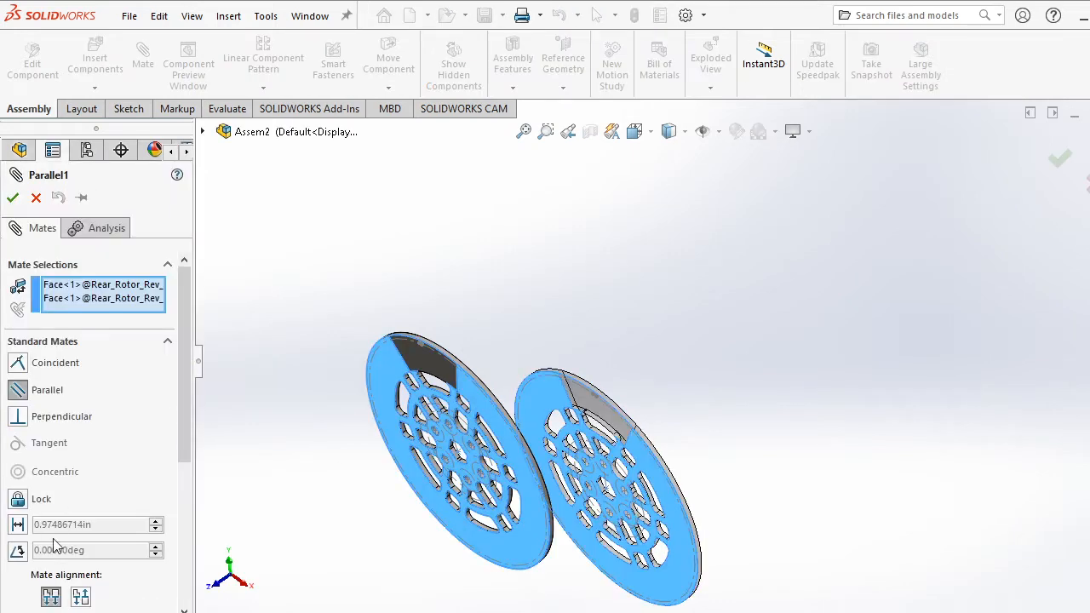
scroll(55, 545, "down", 3)
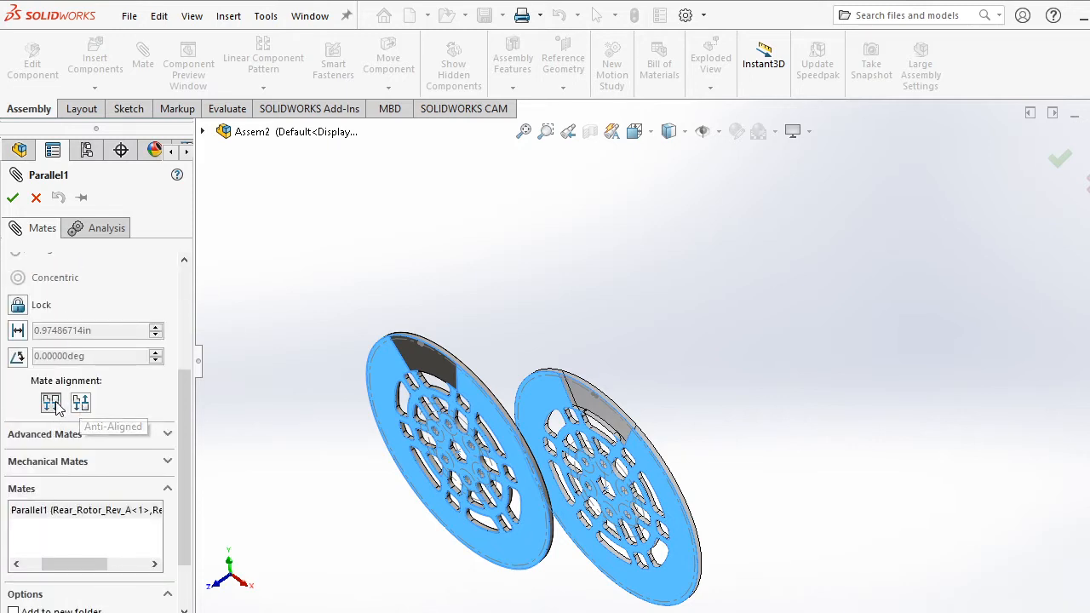
left_click(82, 404)
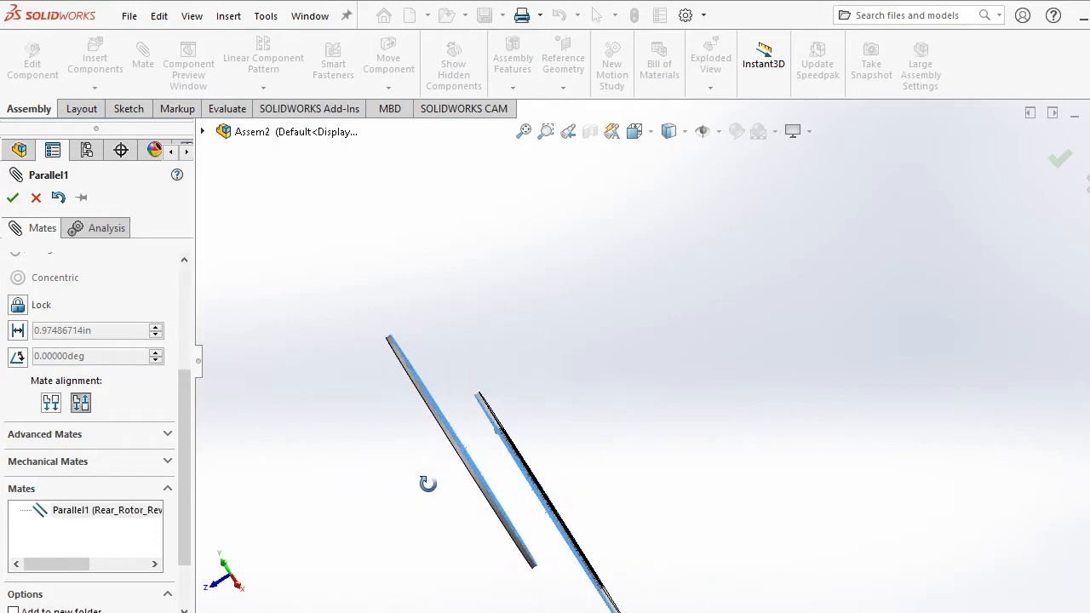
left_click(62, 403)
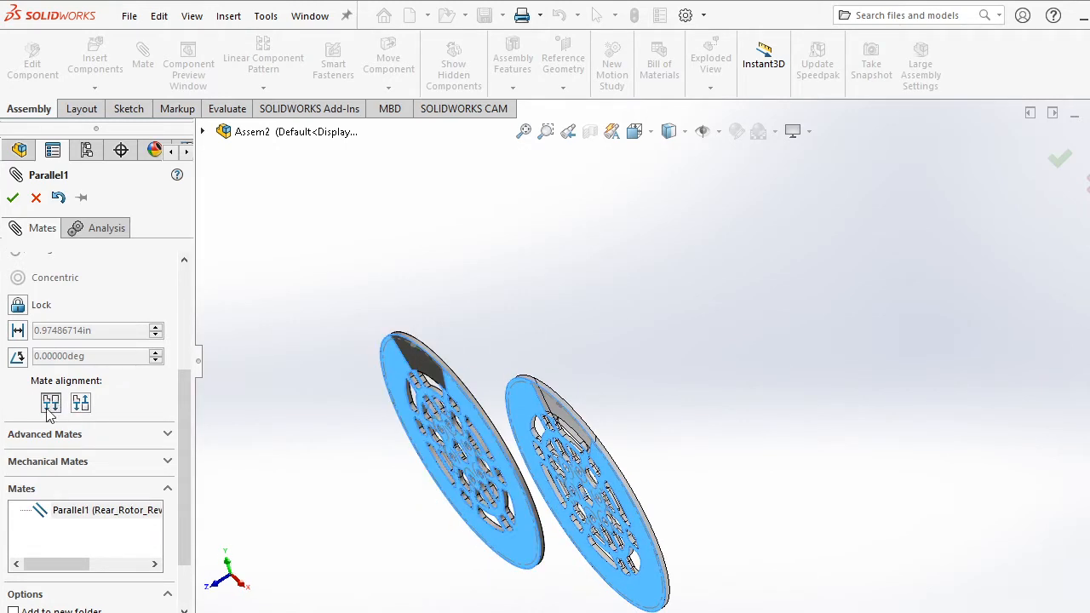
Try a coincident mate in place of the parallel mate, reselecting the rotor face as the second mate entity.
left_click(17, 364)
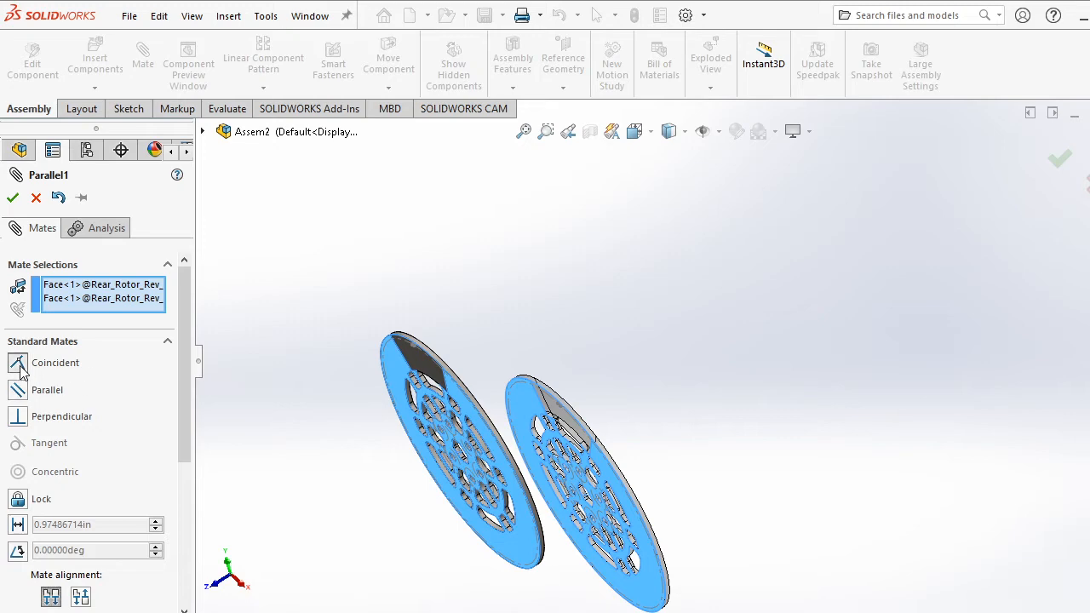
scroll(518, 440, "down", 3)
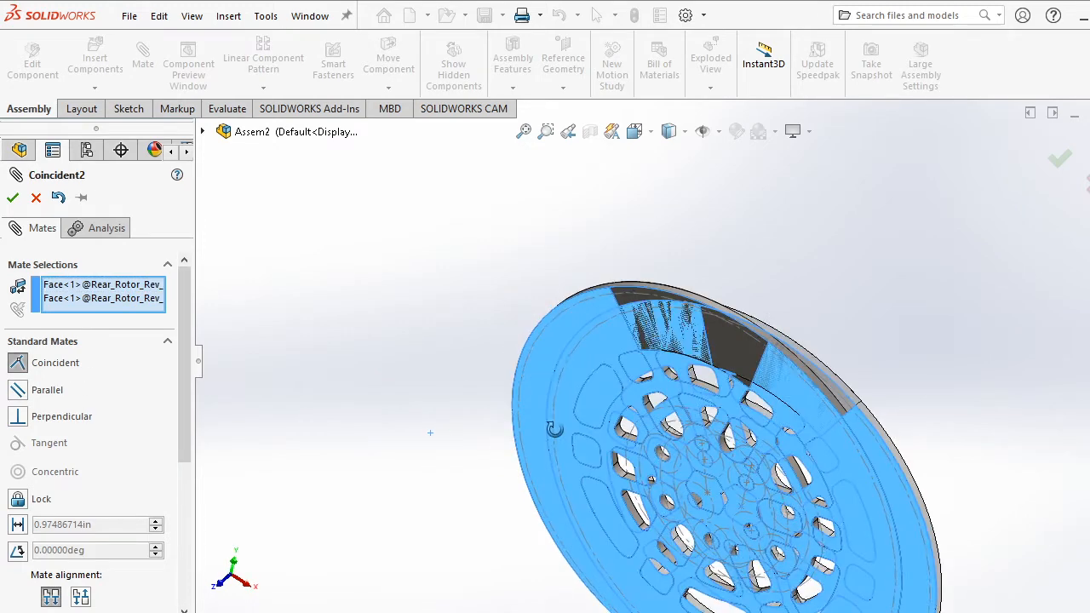
left_click_drag(555, 354, 499, 308)
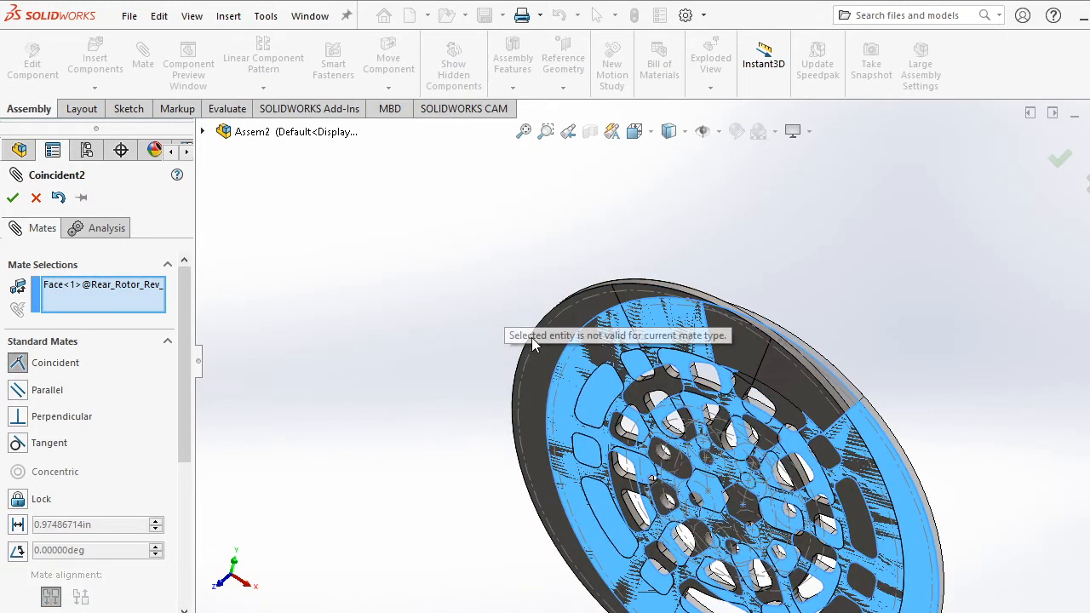
left_click(576, 395)
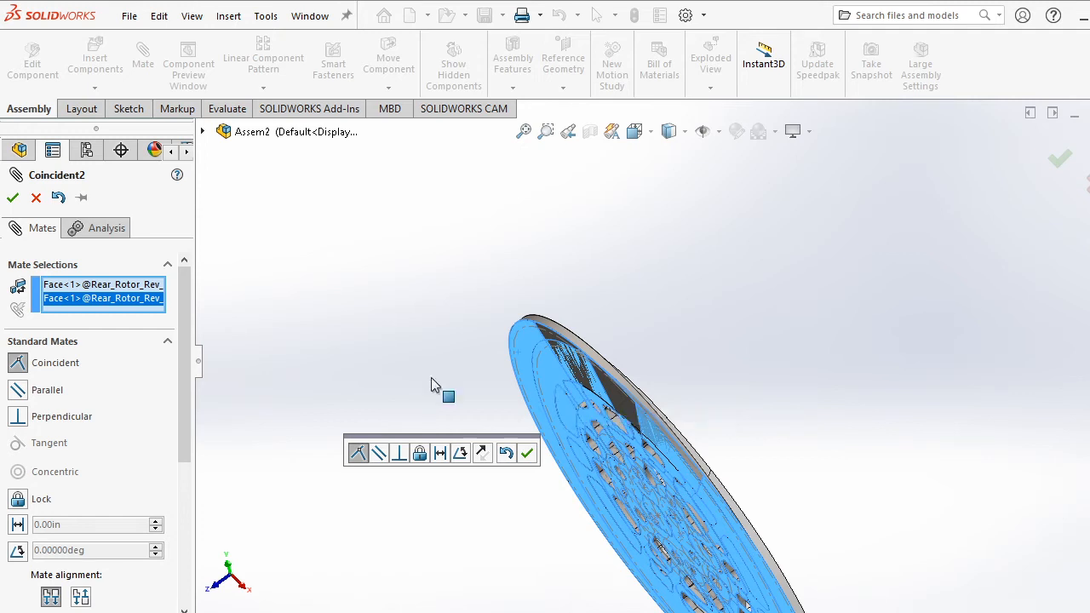
Compare the anti-aligned and aligned orientations of the coincident mate, and discard the mate edit.
left_click(80, 598)
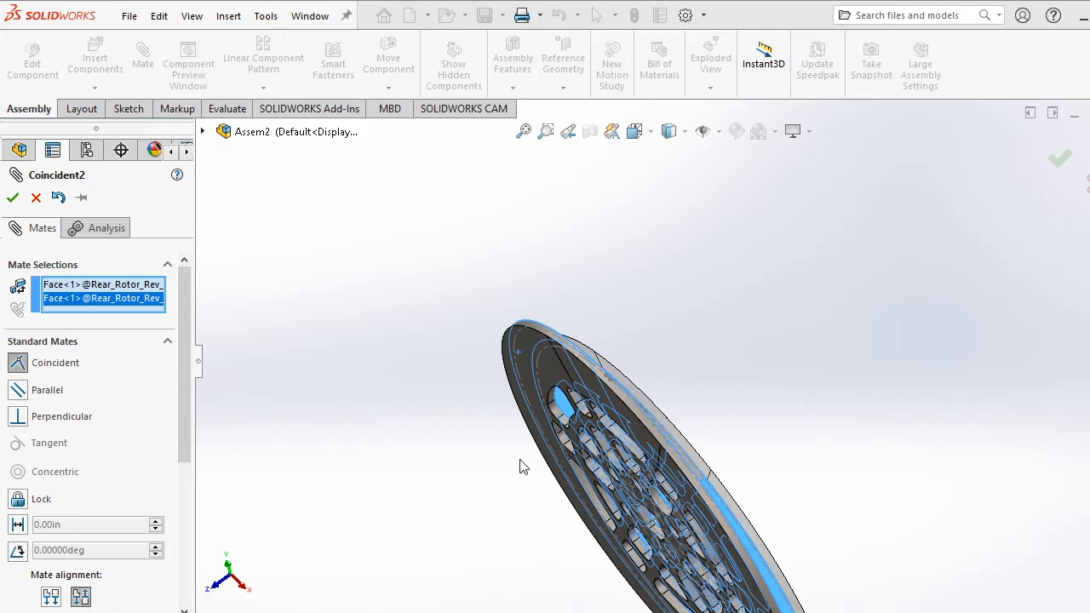
middle_click_drag(510, 469, 505, 477)
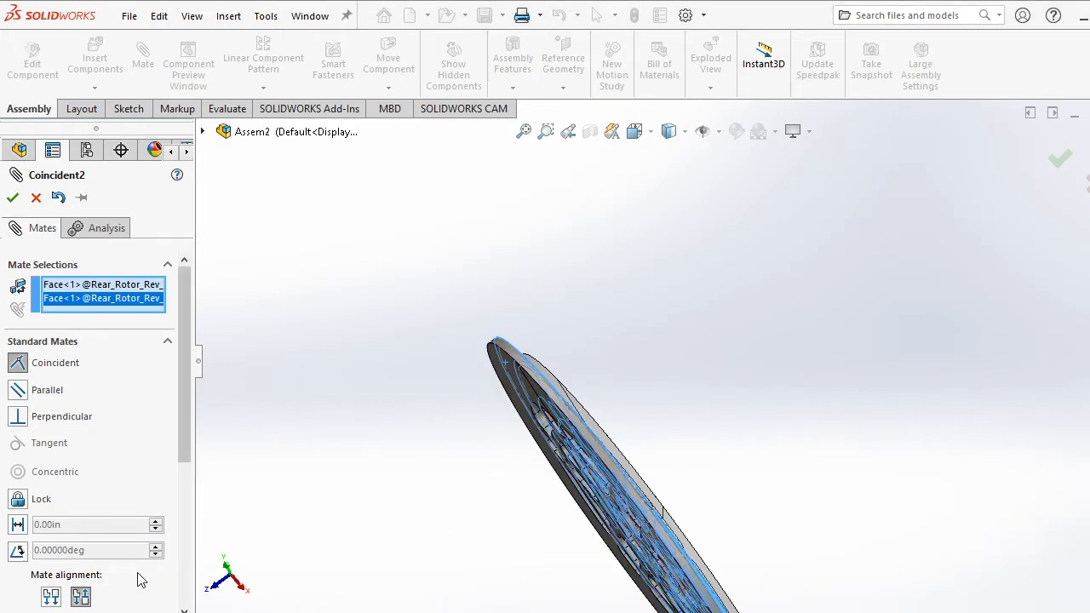
left_click(46, 591)
left_click(78, 597)
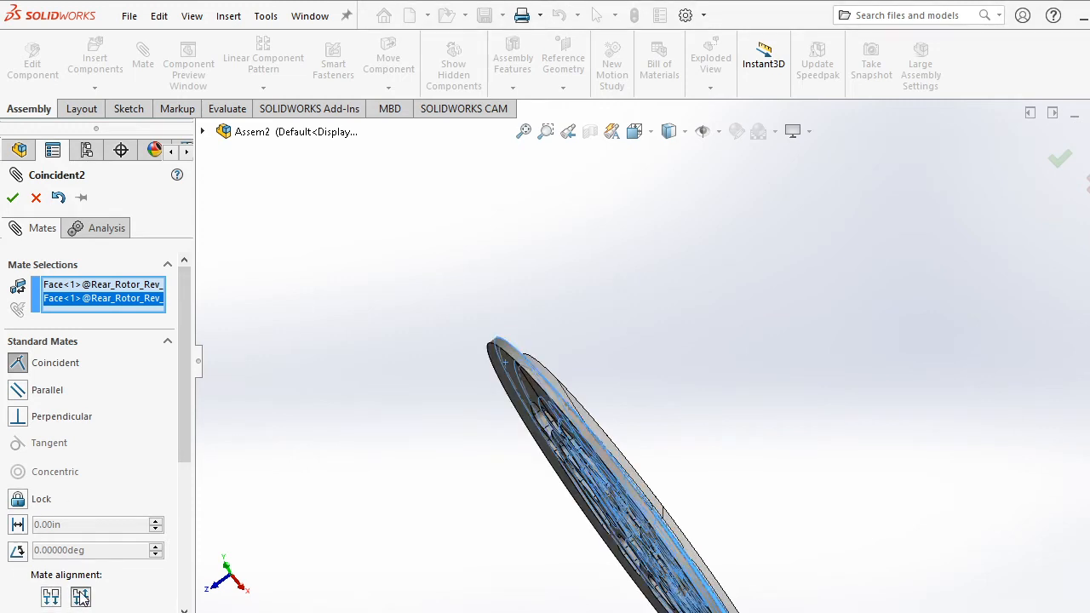
left_click(36, 198)
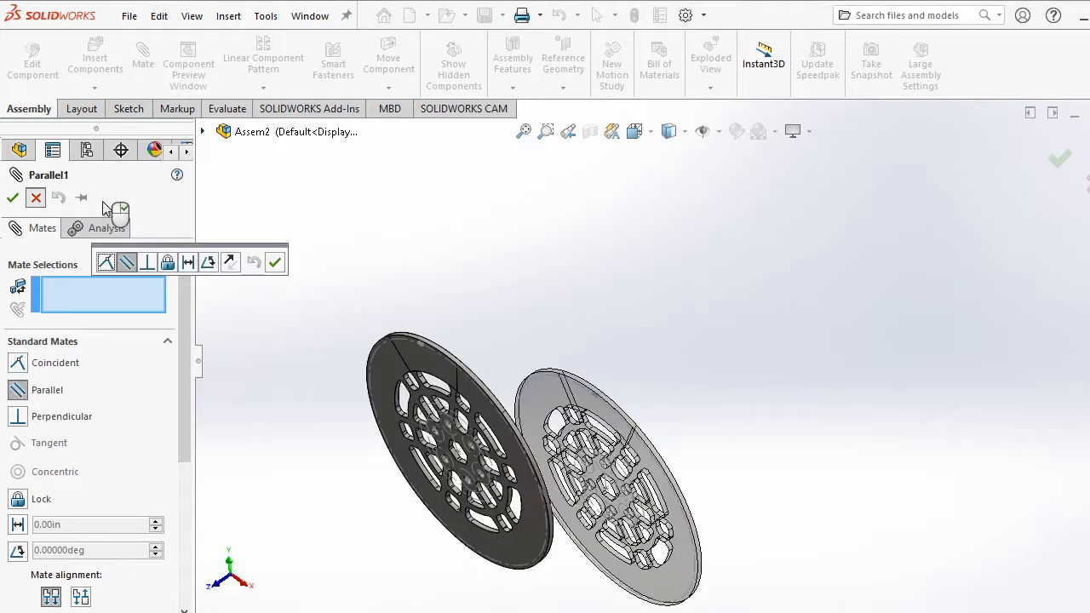
Change the parallel mate between the rotor faces to an anti-aligned coincident mate.
right_click(125, 401)
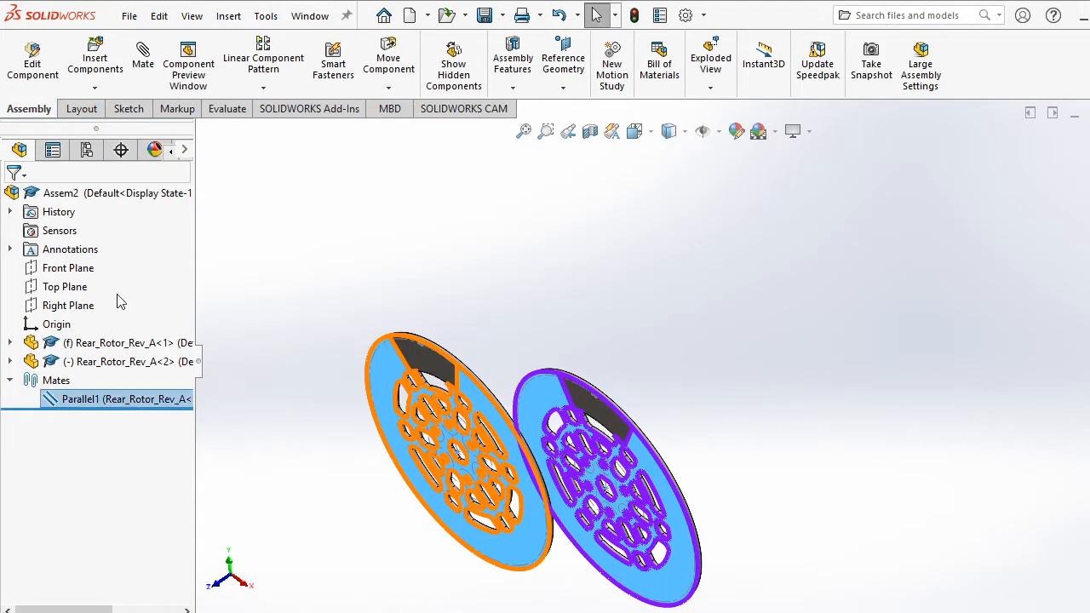
left_click(137, 264)
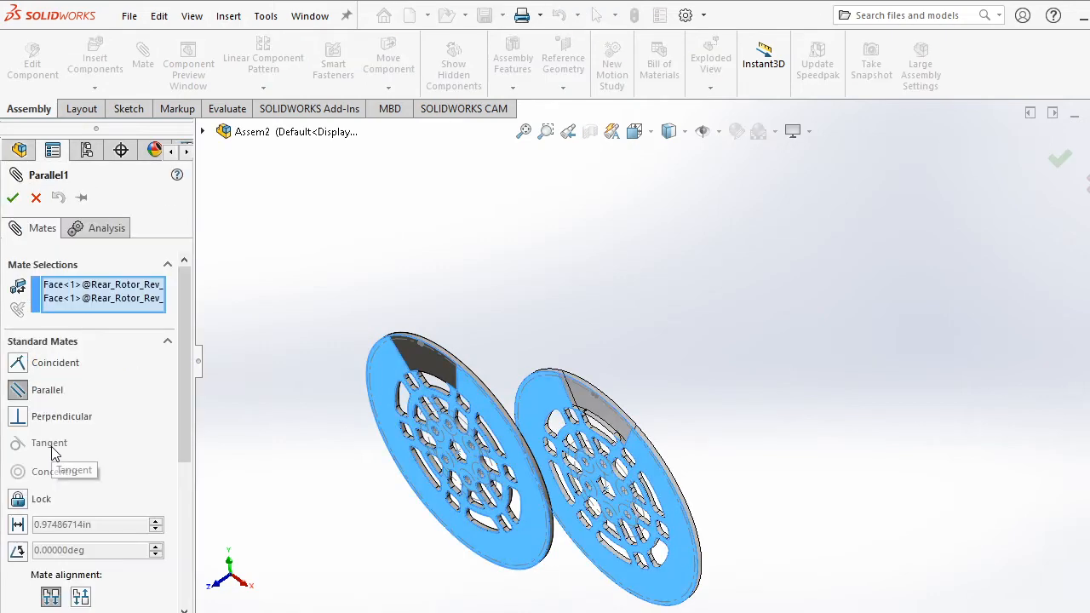
left_click(81, 597)
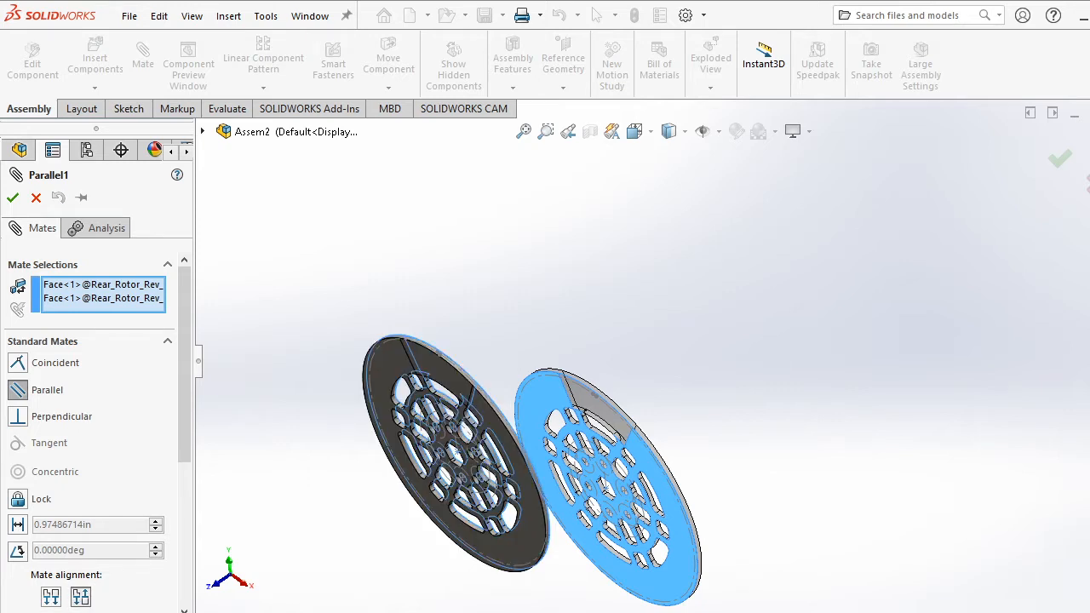
left_click(18, 362)
left_click(82, 589)
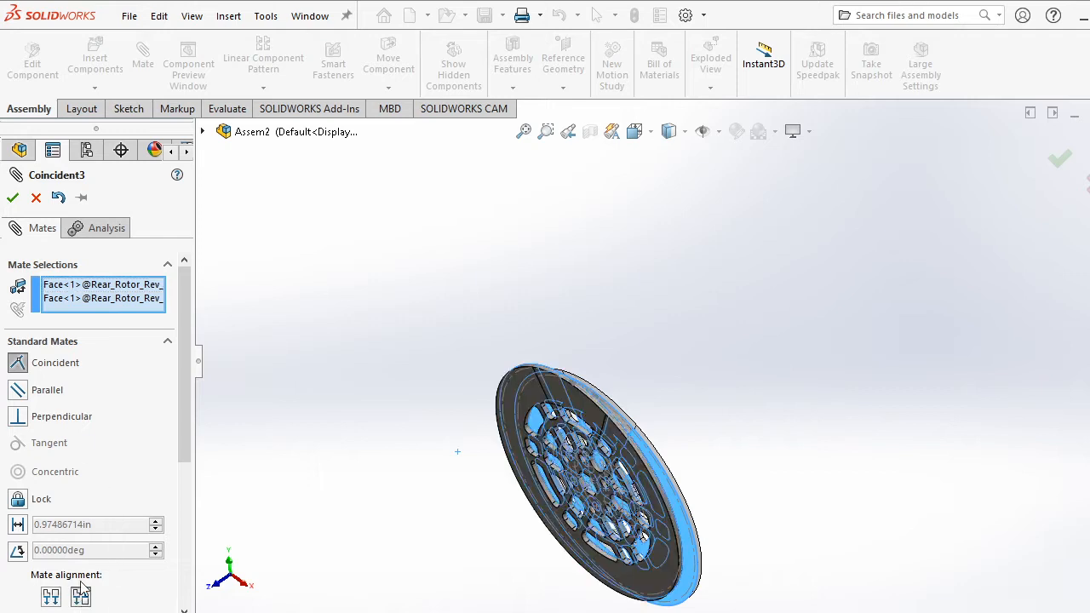
left_click(13, 197)
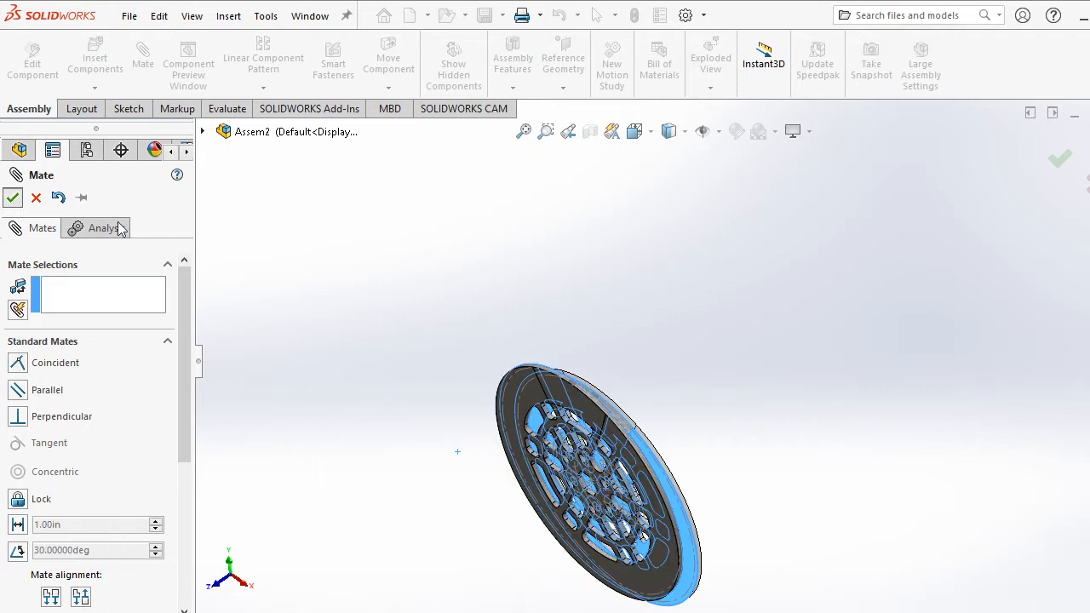
left_click(13, 197)
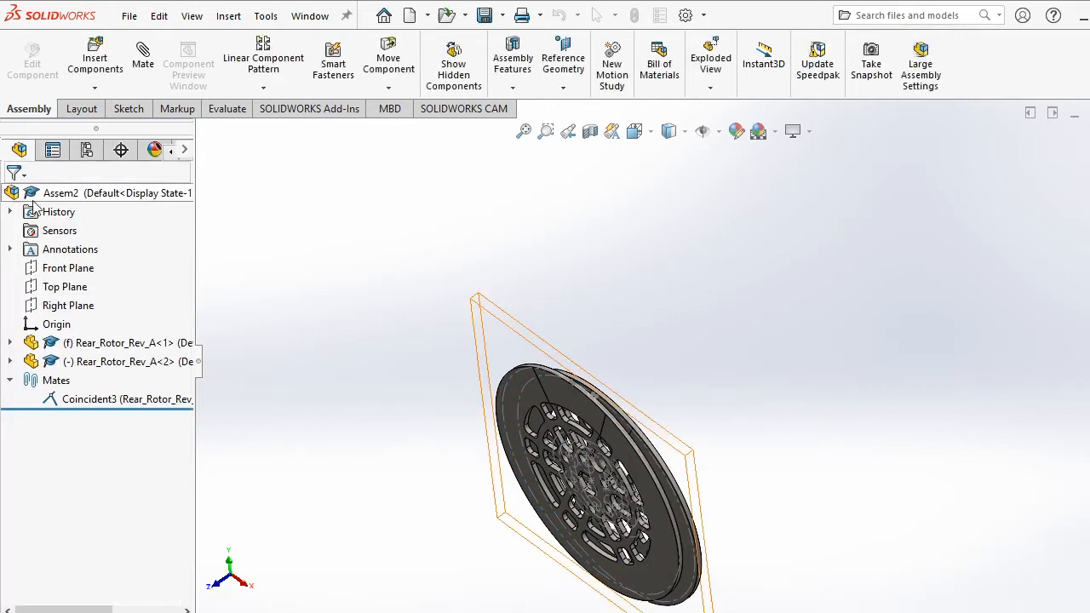
Move the free rotor within the coincident plane so it is offset from the fixed rotor, and view the assembly in isometric.
middle_click_drag(528, 439, 516, 353)
left_click_drag(504, 346, 315, 231)
left_click(481, 351)
key("Escape")
middle_click_drag(686, 394, 599, 350)
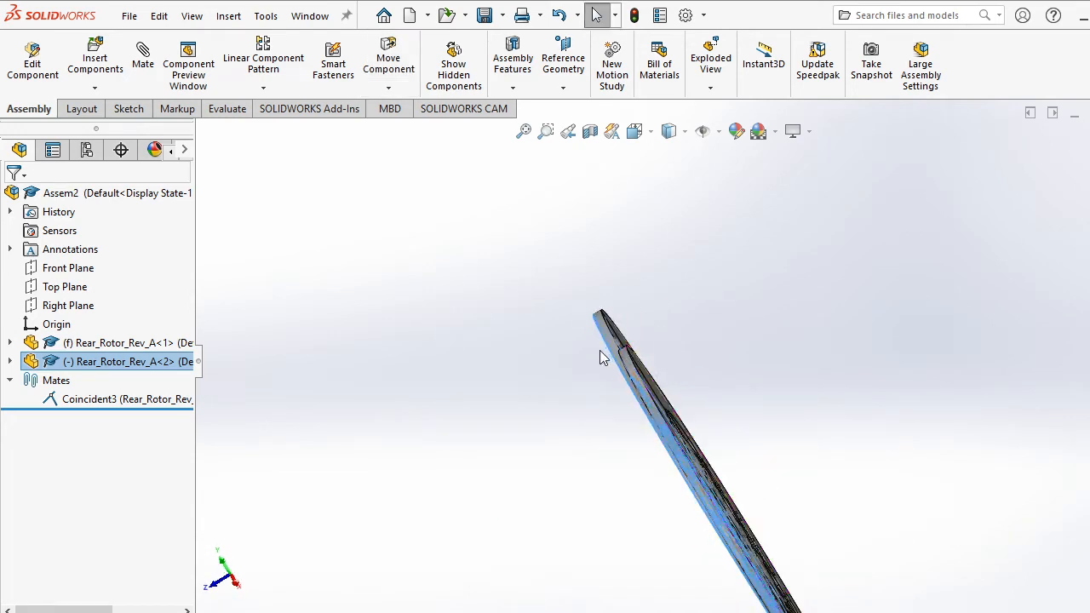
left_click_drag(616, 347, 594, 382)
key("ctrl+7")
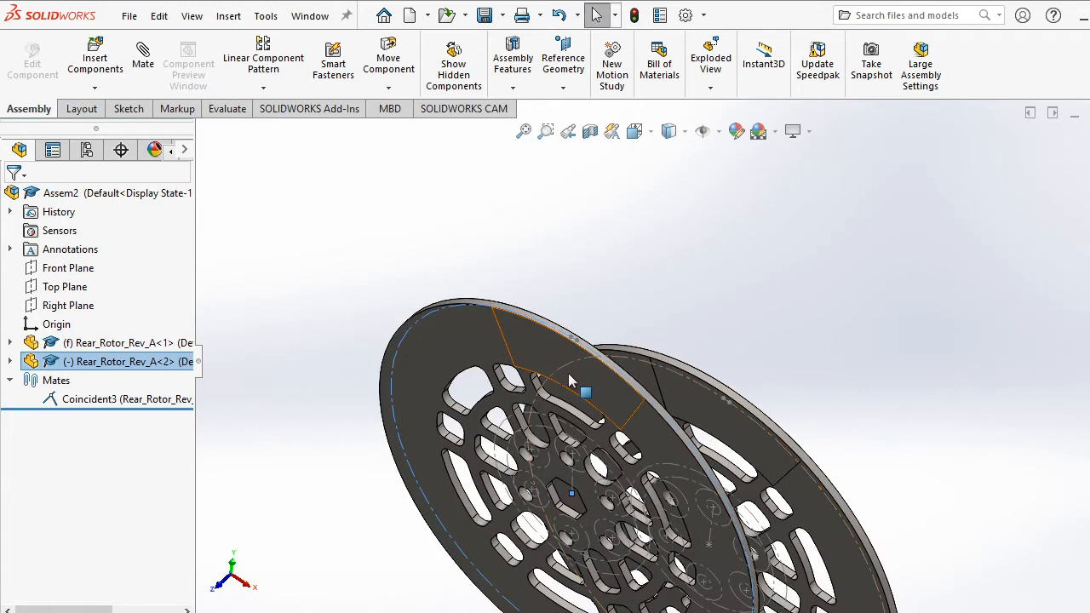
Switch to Google Slides to consult the Types of Mates (Standard Mates) slide, and return to the SOLIDWORKS assembly.
key("alt+Tab")
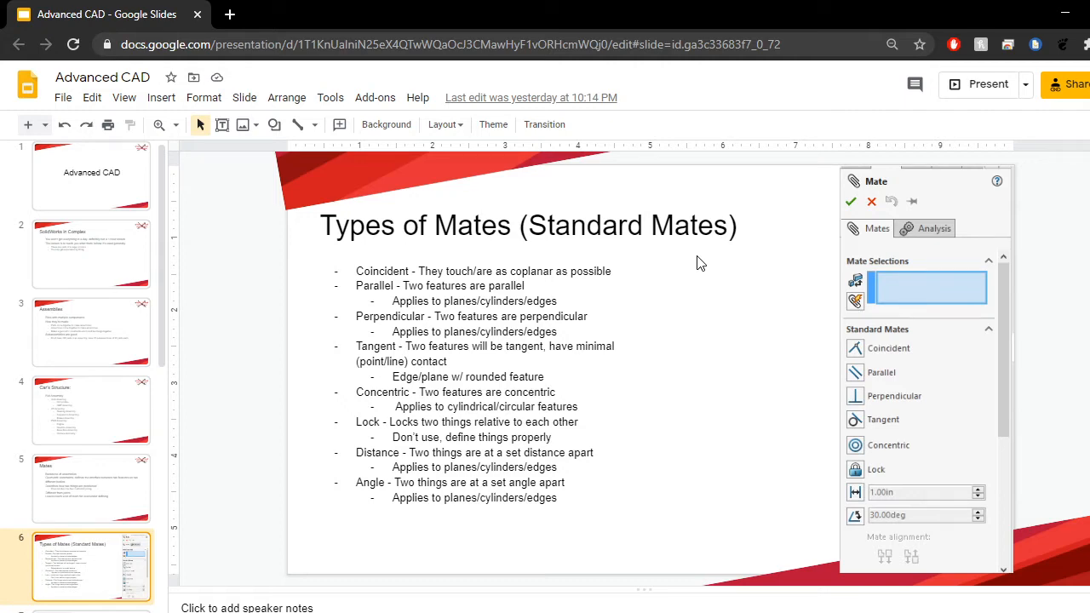
key("alt+Tab")
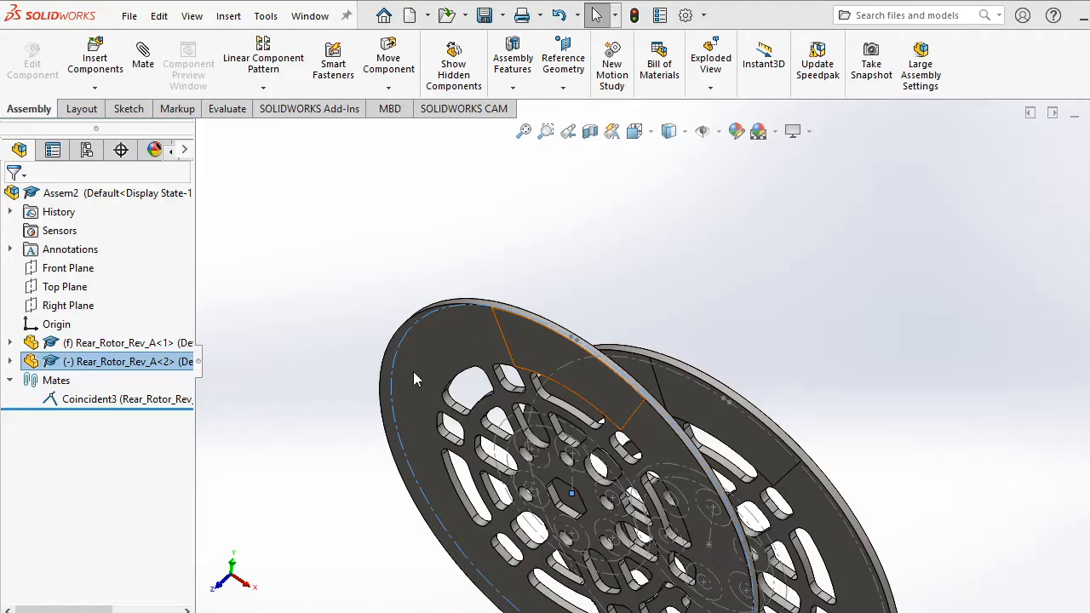
Change the coincident mate between the two rotor faces to a perpendicular mate.
scroll(578, 387, "up", 4)
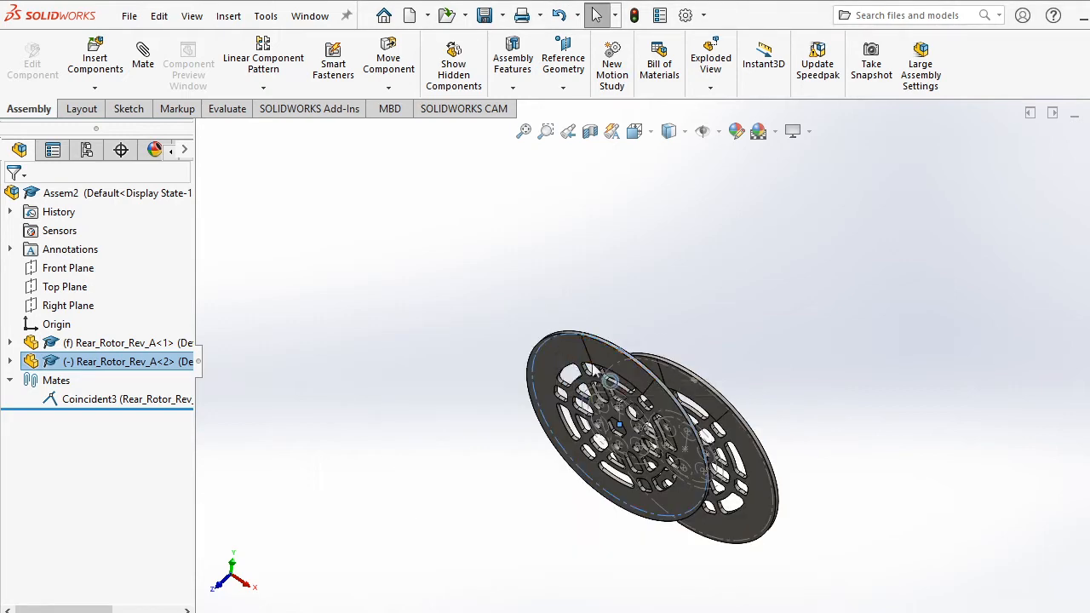
scroll(622, 424, "down", 2)
left_click(95, 399)
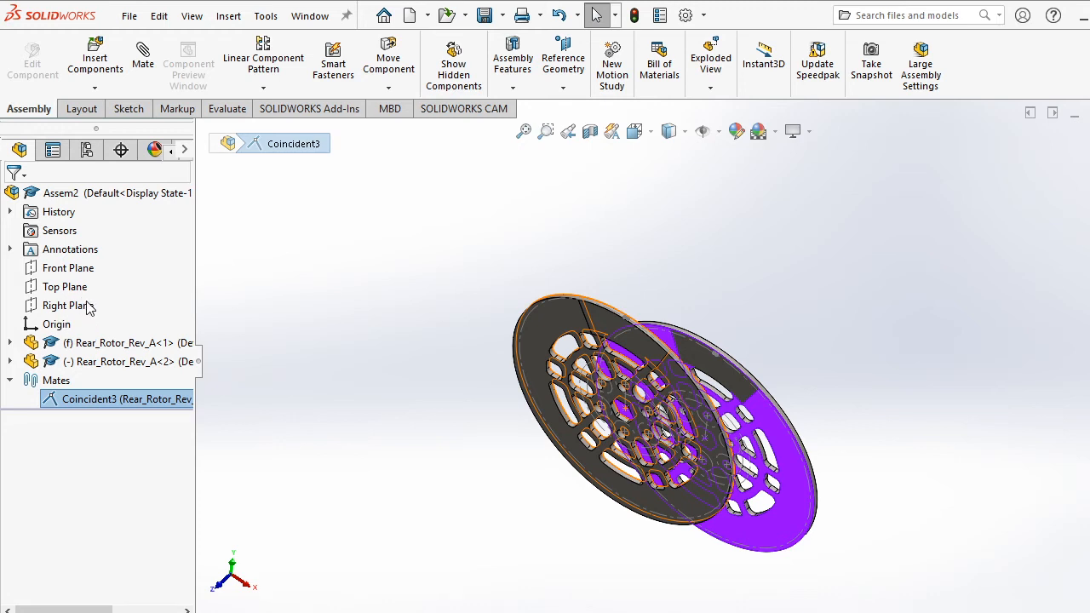
left_click(118, 380)
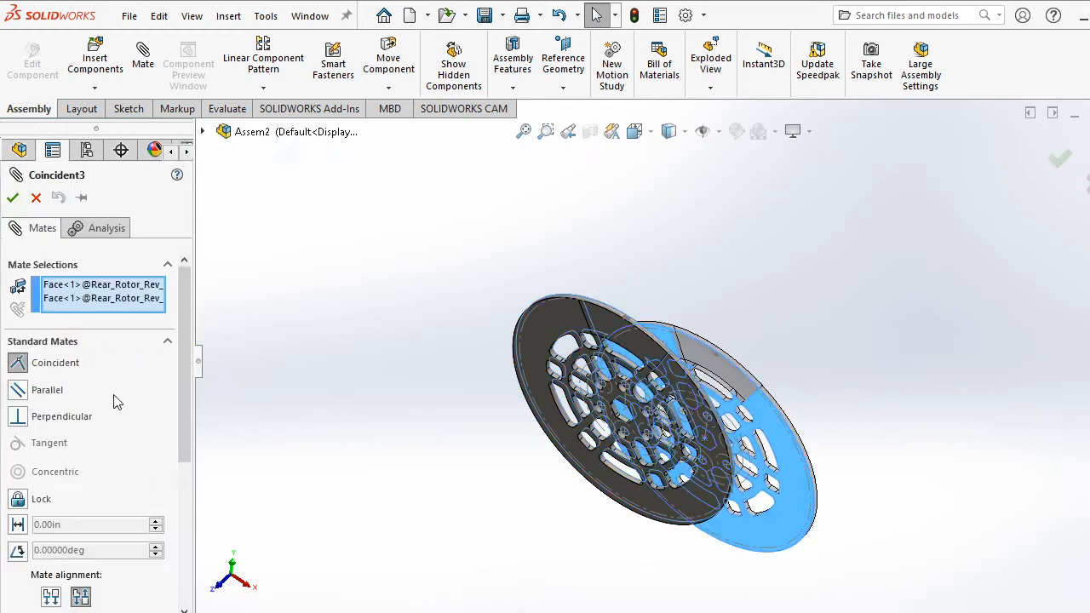
left_click(23, 417)
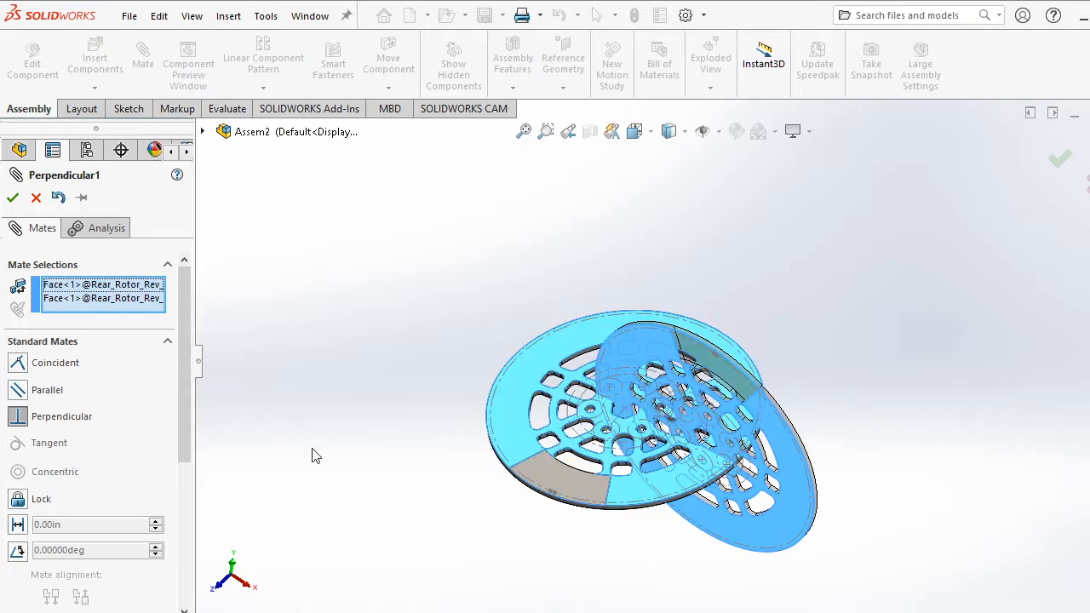
left_click(13, 198)
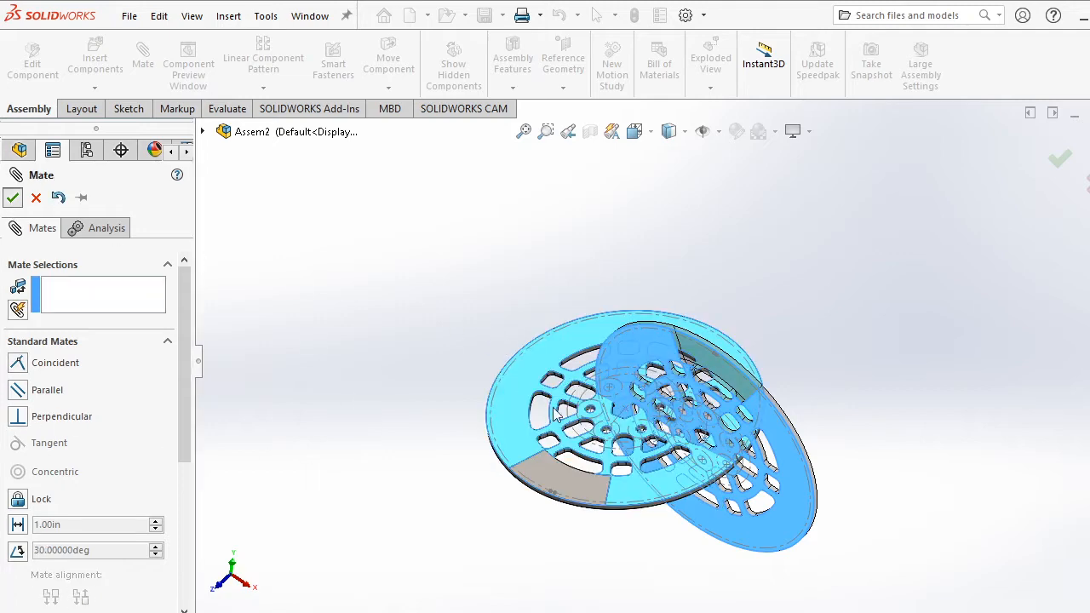
key("Escape")
Reposition the free rotor with the Move with Triad command, shifting it along the Z axis until it is clear of the fixed rotor.
scroll(667, 511, "down", 1)
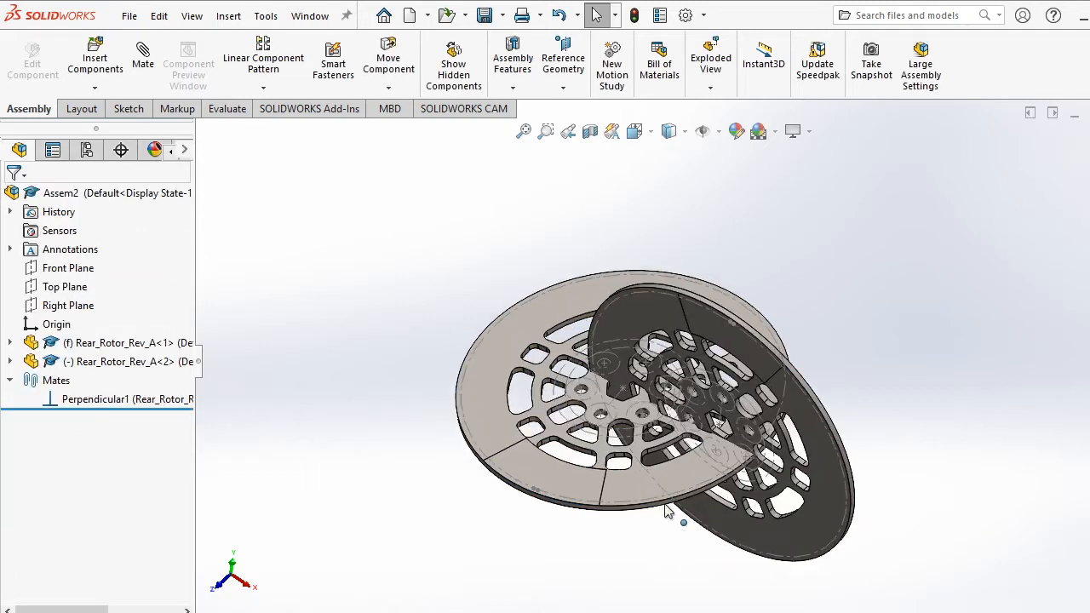
right_click_drag(637, 497, 673, 492)
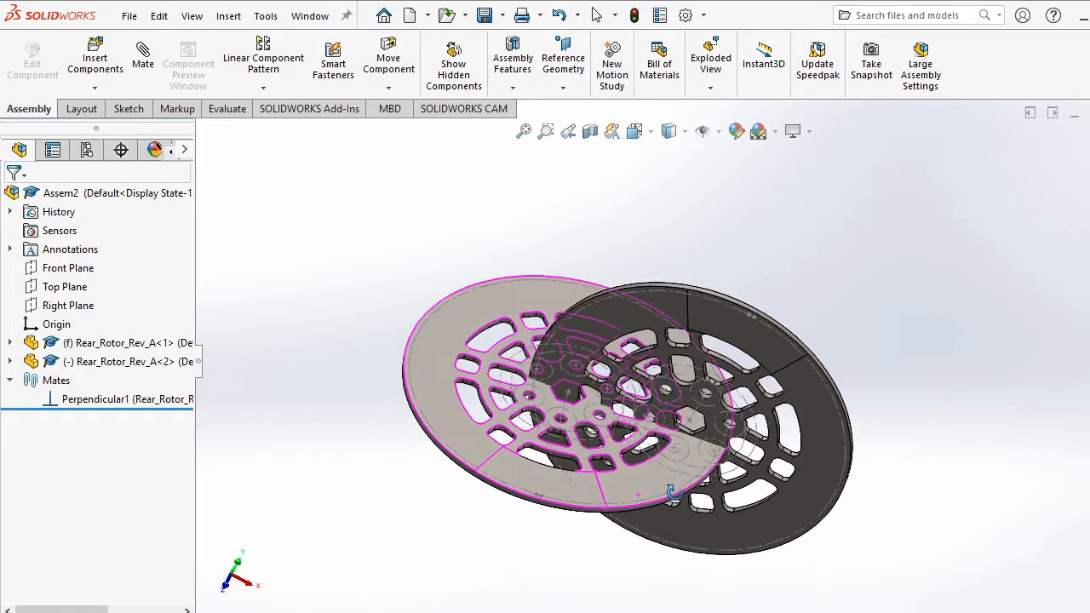
middle_click_drag(672, 493, 647, 496)
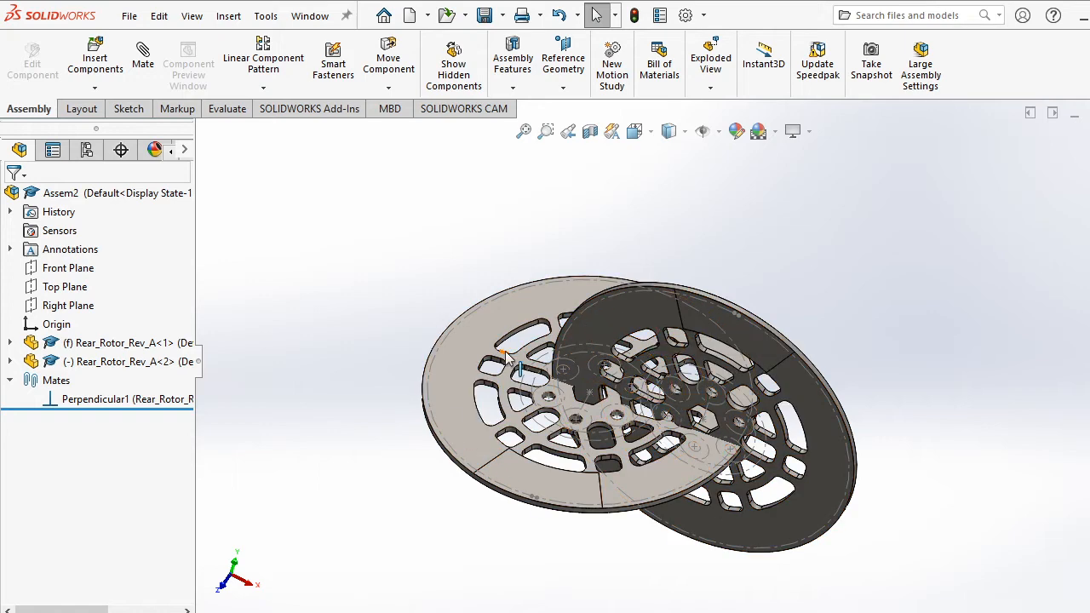
scroll(647, 468, "down", 3)
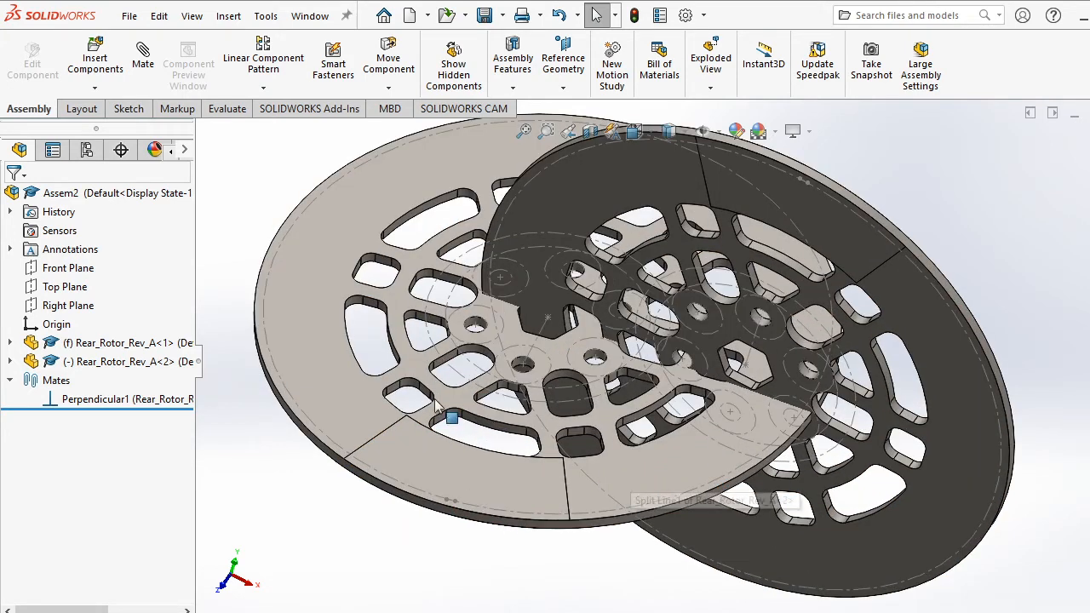
left_click(347, 372)
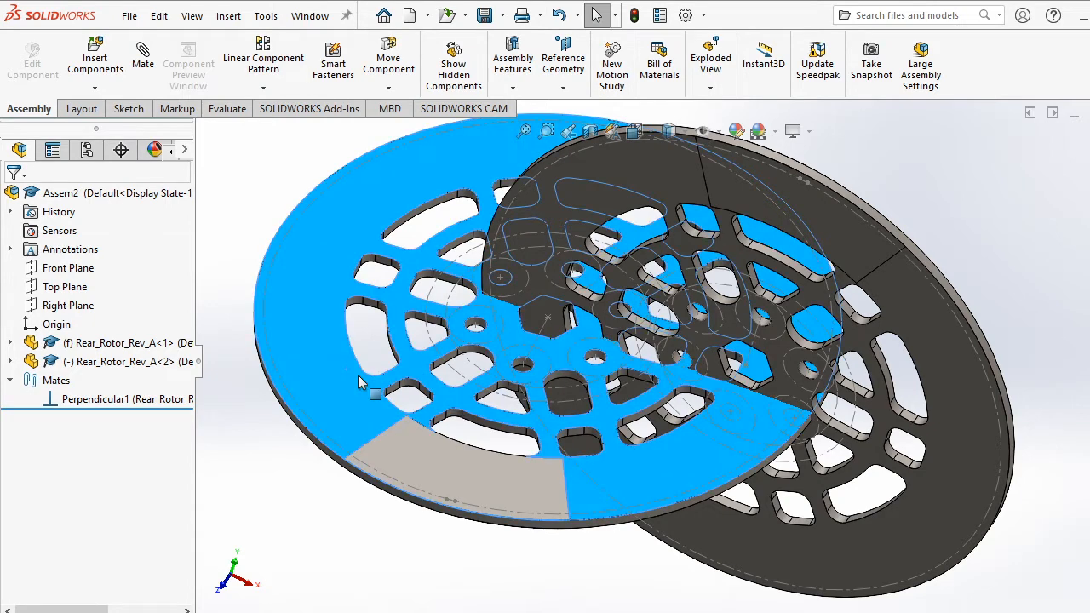
right_click(346, 372)
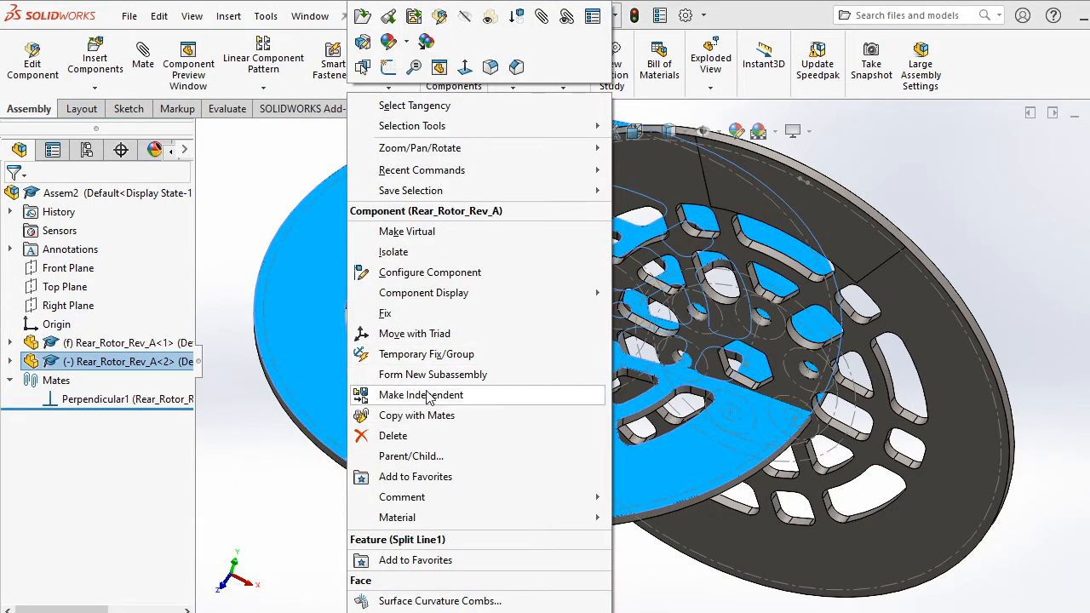
left_click(421, 335)
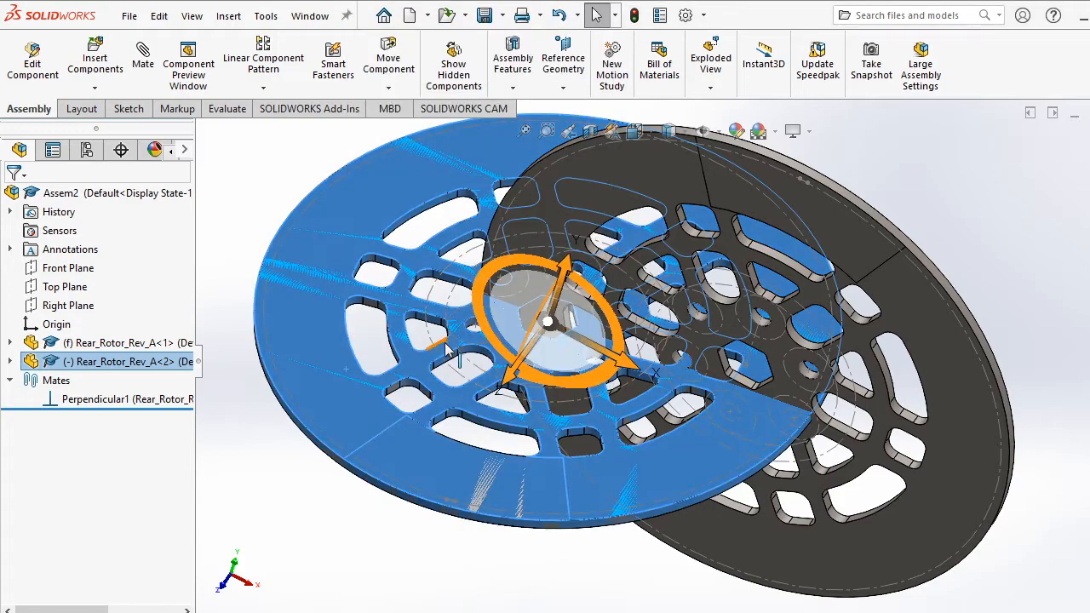
left_click_drag(467, 322, 564, 436)
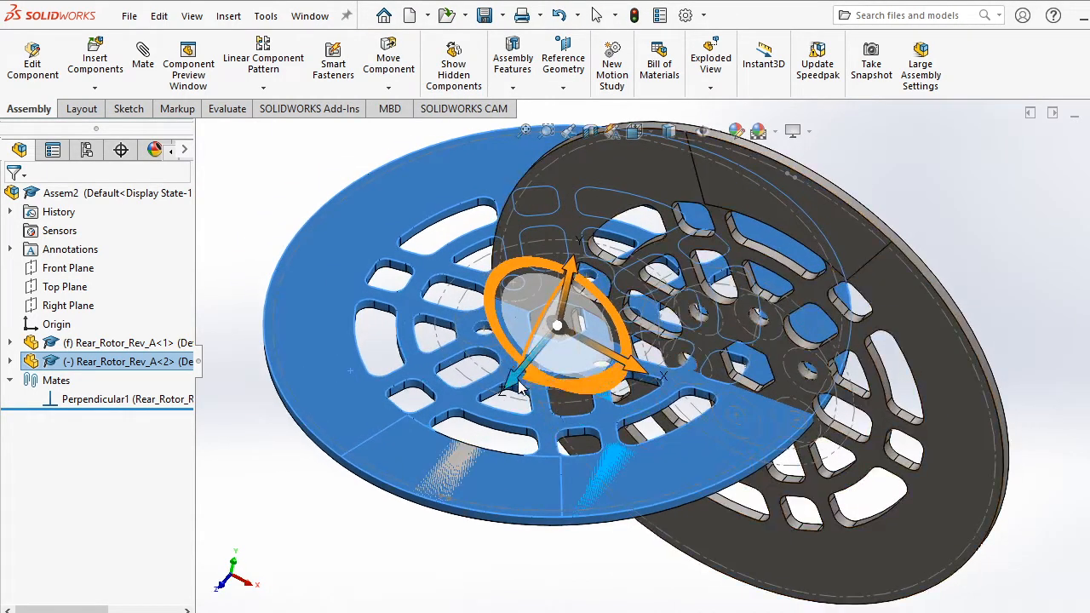
left_click_drag(530, 383, 558, 361)
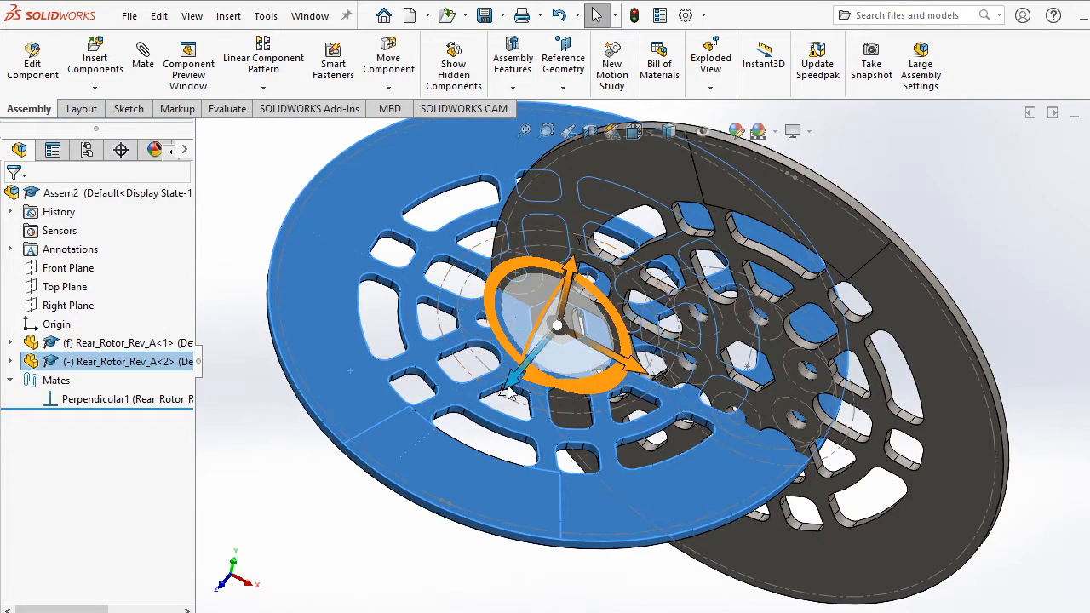
left_click_drag(513, 388, 355, 511)
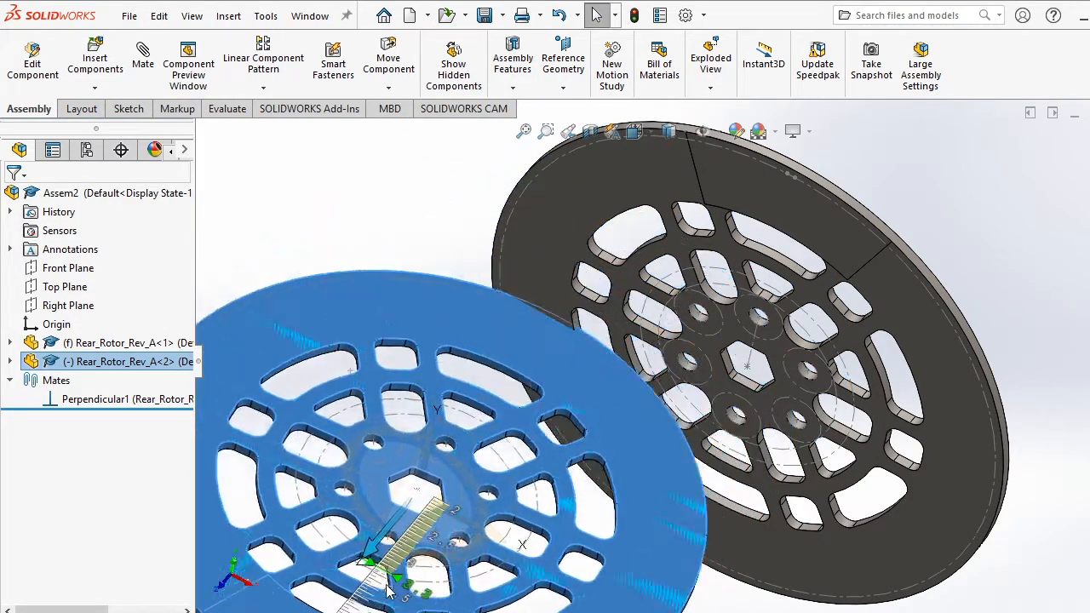
key("f")
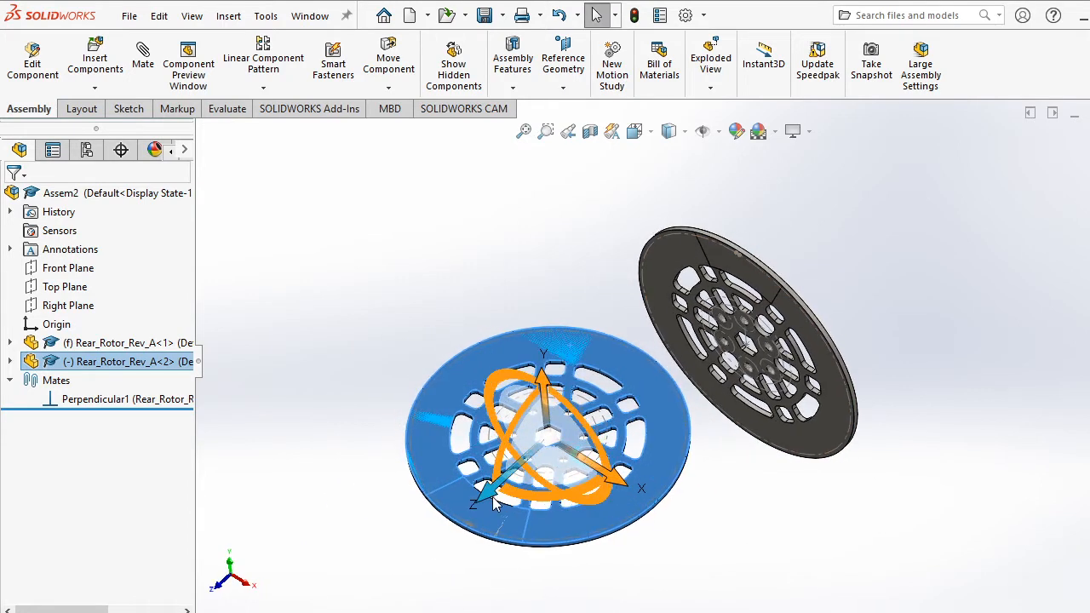
left_click_drag(492, 496, 461, 534)
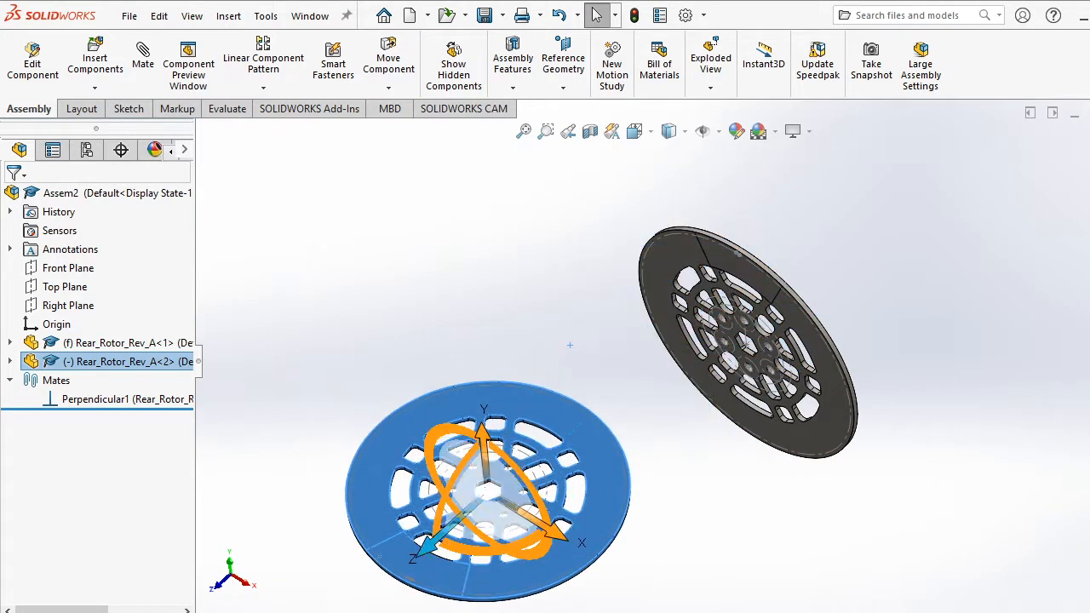
left_click(814, 334)
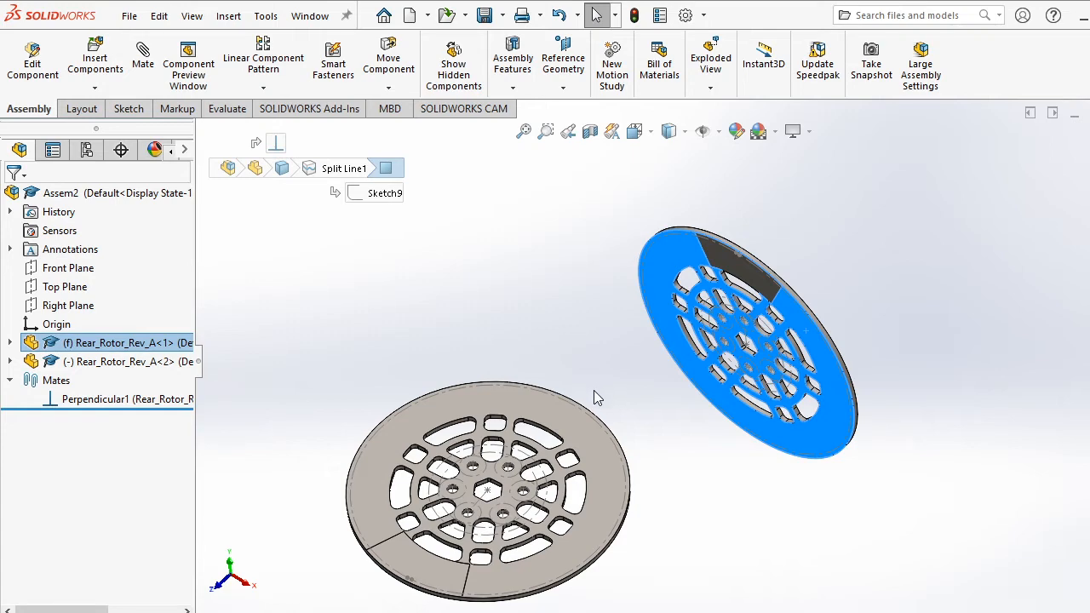
Consult the Types of Mates slide in Google Slides, return to SOLIDWORKS, and delete the perpendicular mate between the rotors.
key("alt+Tab")
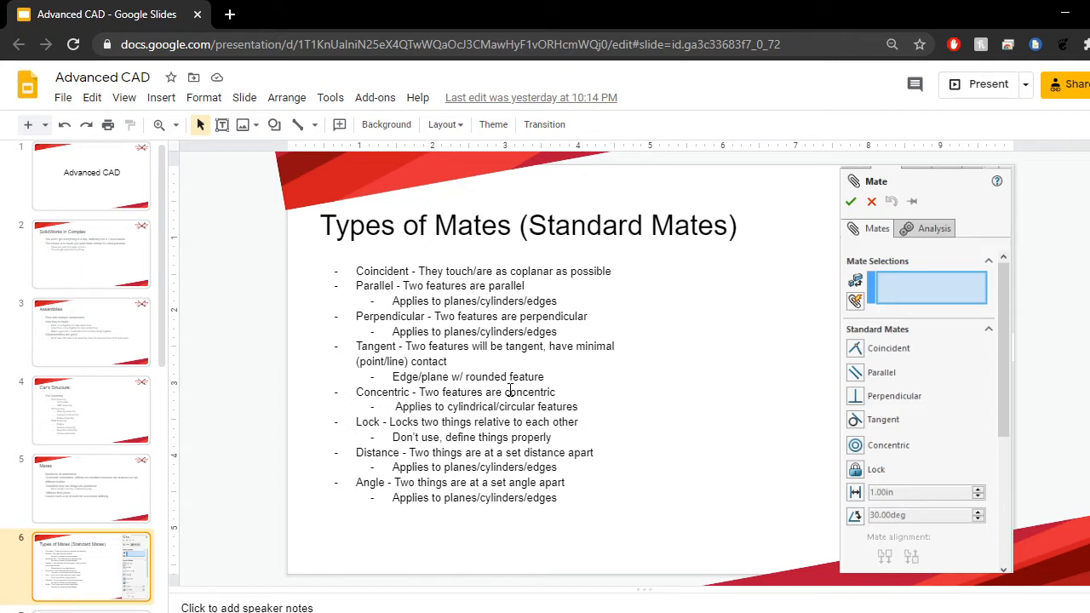
key("alt+Tab")
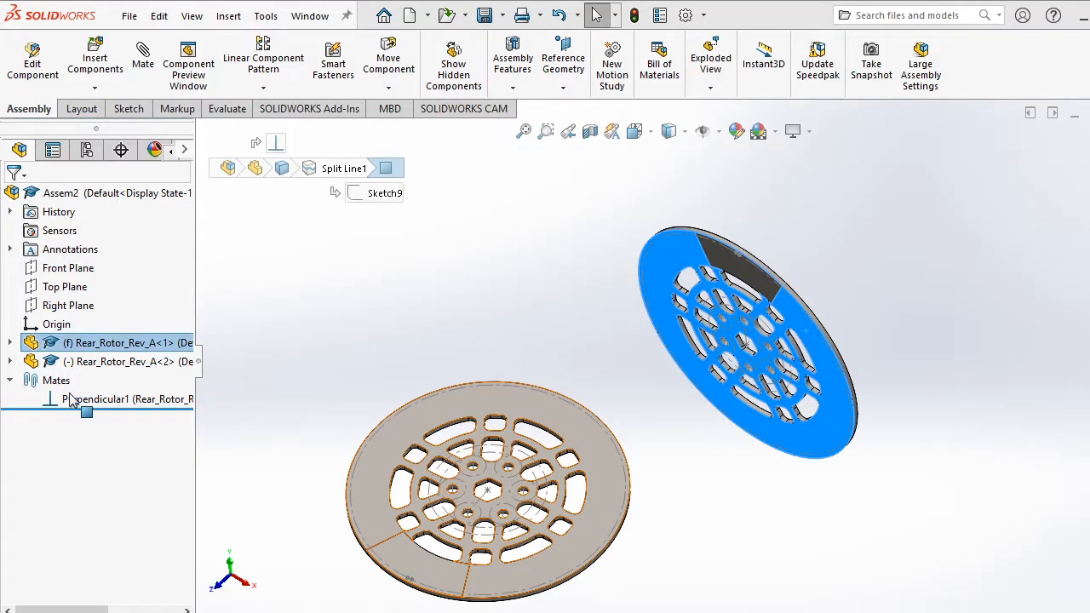
left_click(83, 400)
key("Delete")
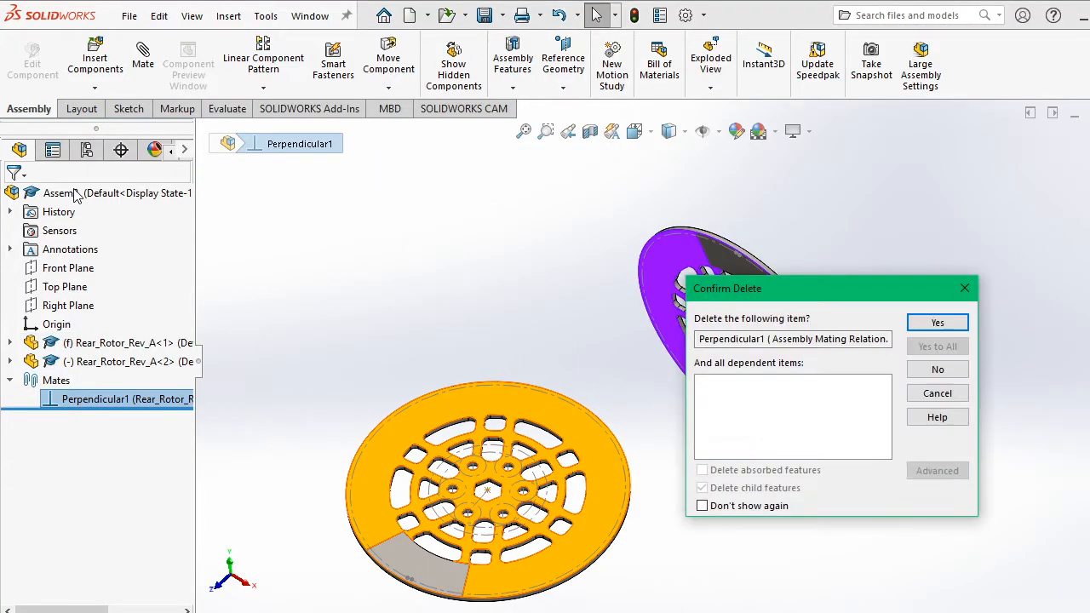
key("Return")
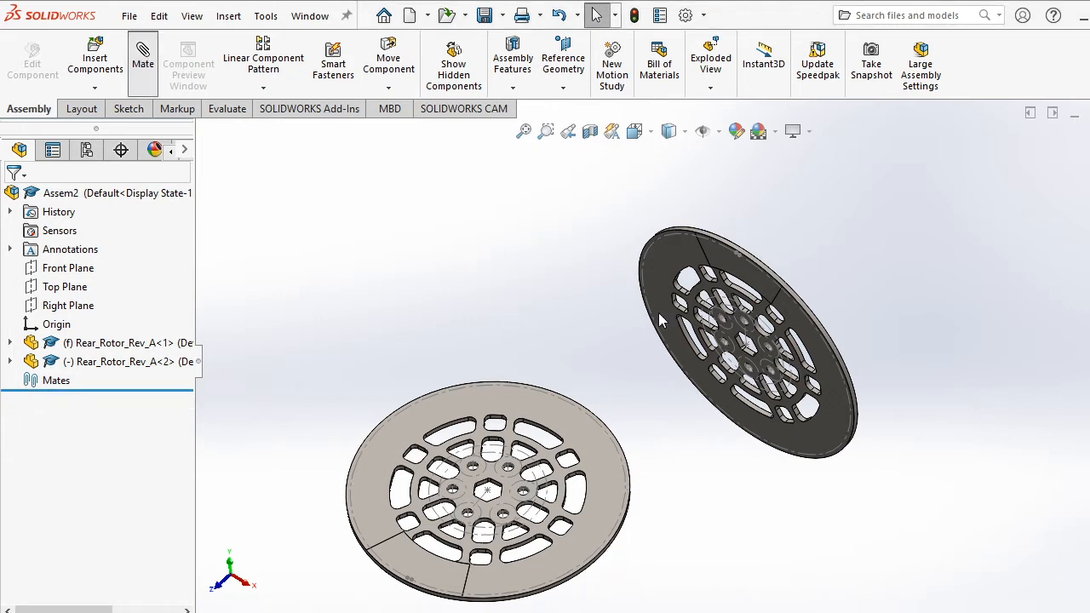
Add a tangent mate between the free rotor's outer cylindrical edge face and the flat face of the fixed rotor.
scroll(579, 586, "down", 5)
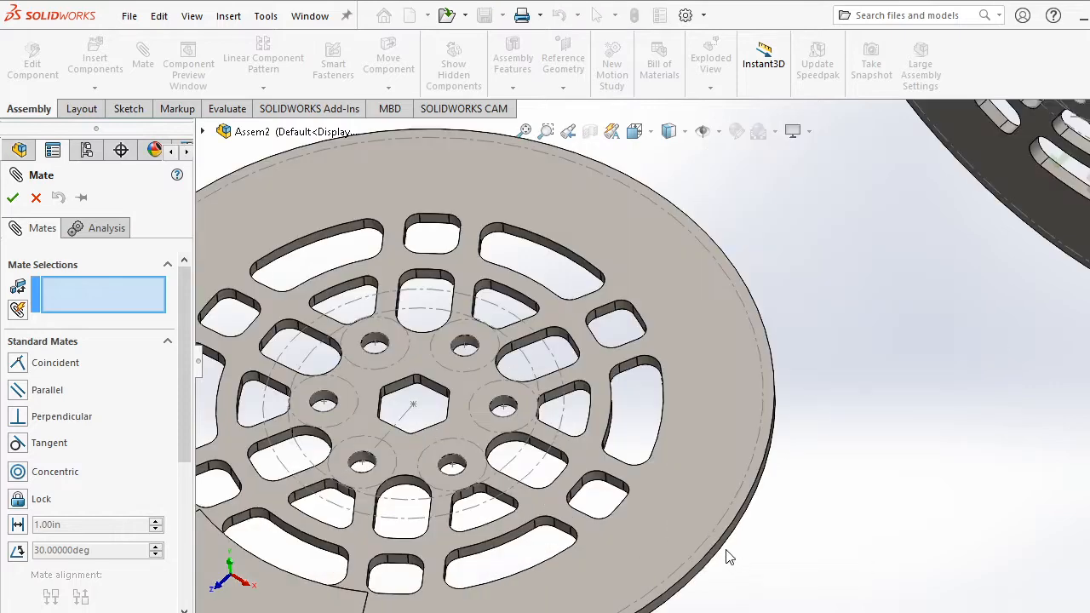
left_click(722, 545)
scroll(743, 530, "up", 3)
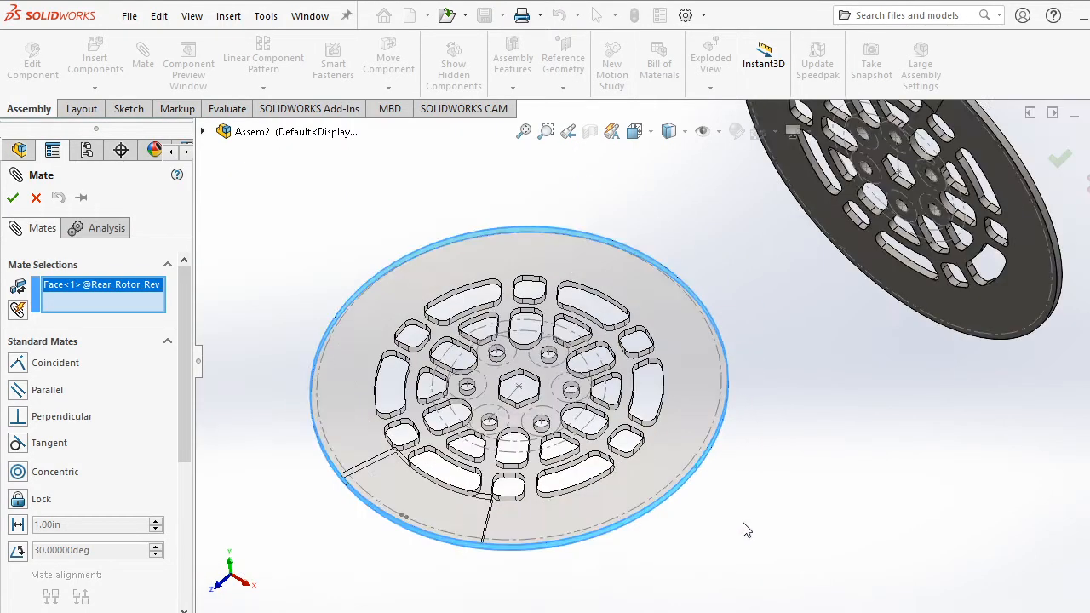
scroll(742, 530, "up", 2)
left_click(860, 347)
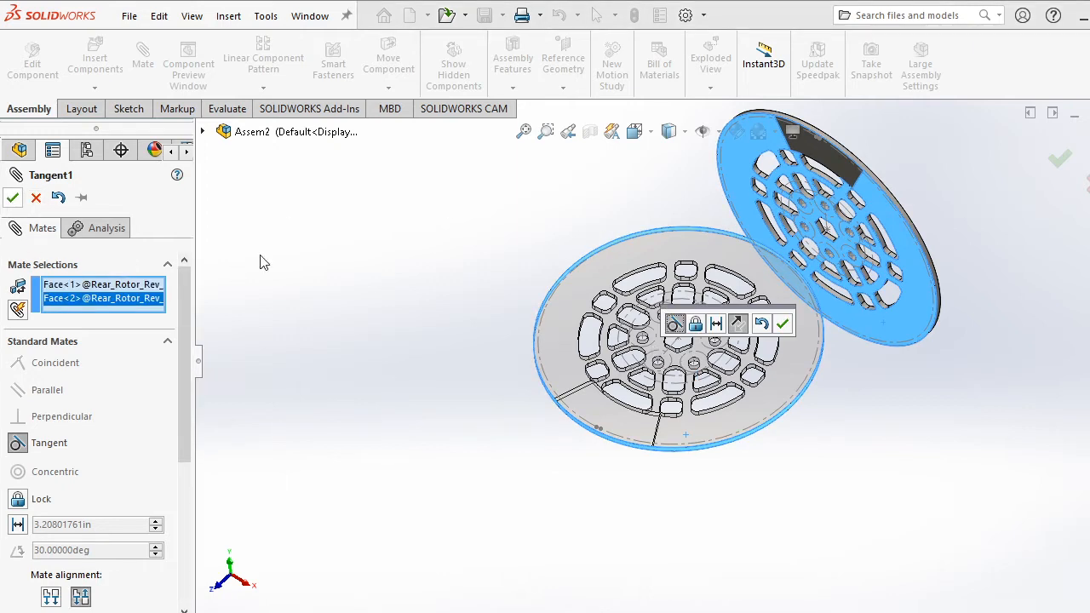
left_click(11, 197)
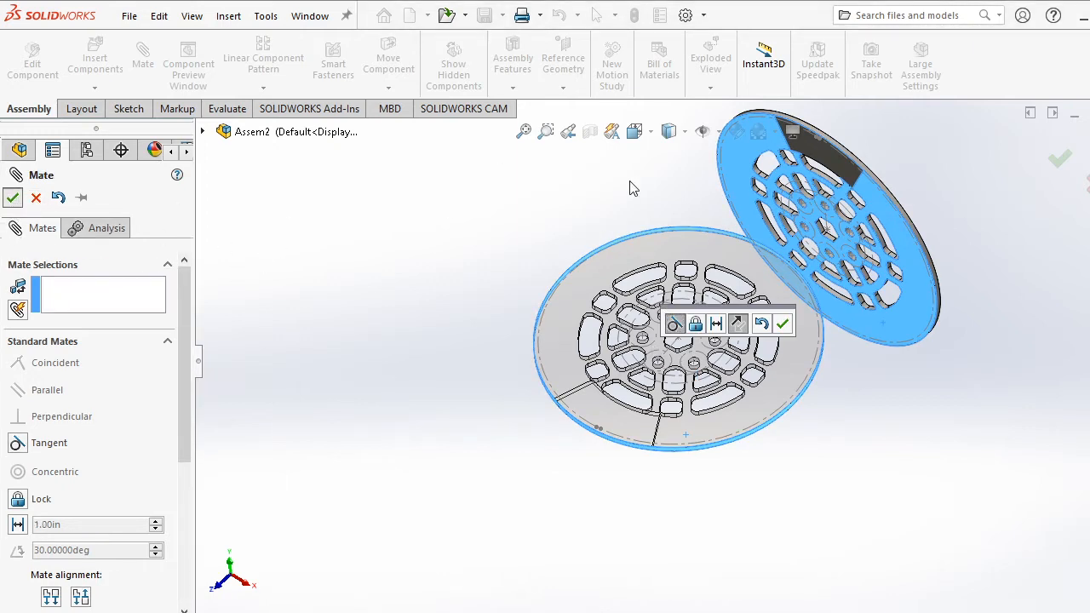
key("Escape")
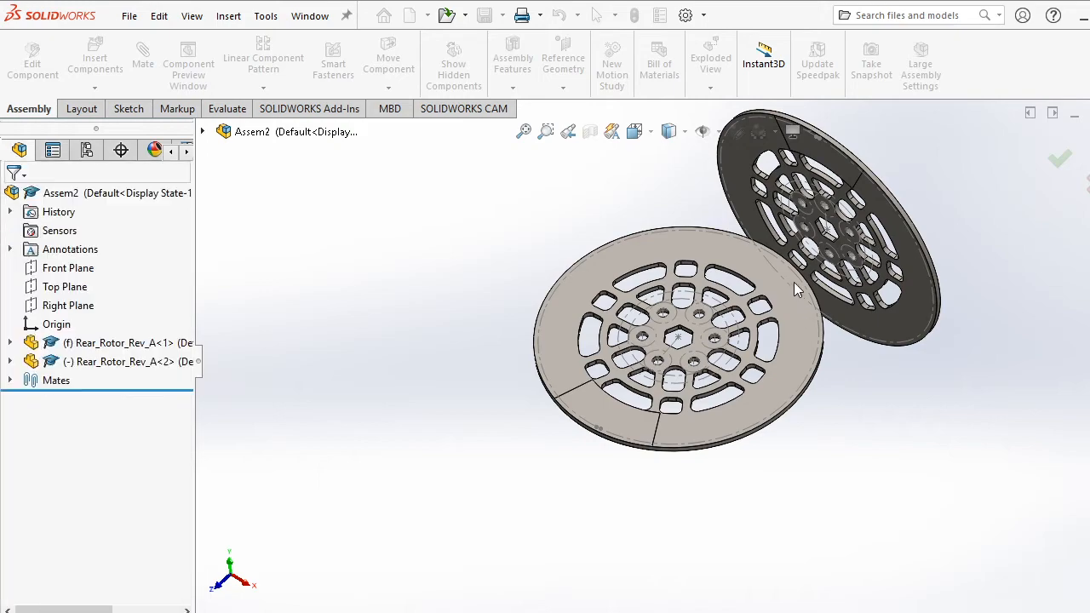
Examine the tangent contact between the free rotor's rim and the fixed rotor's face up close and from several angles.
scroll(796, 283, "down", 2)
scroll(762, 285, "down", 5)
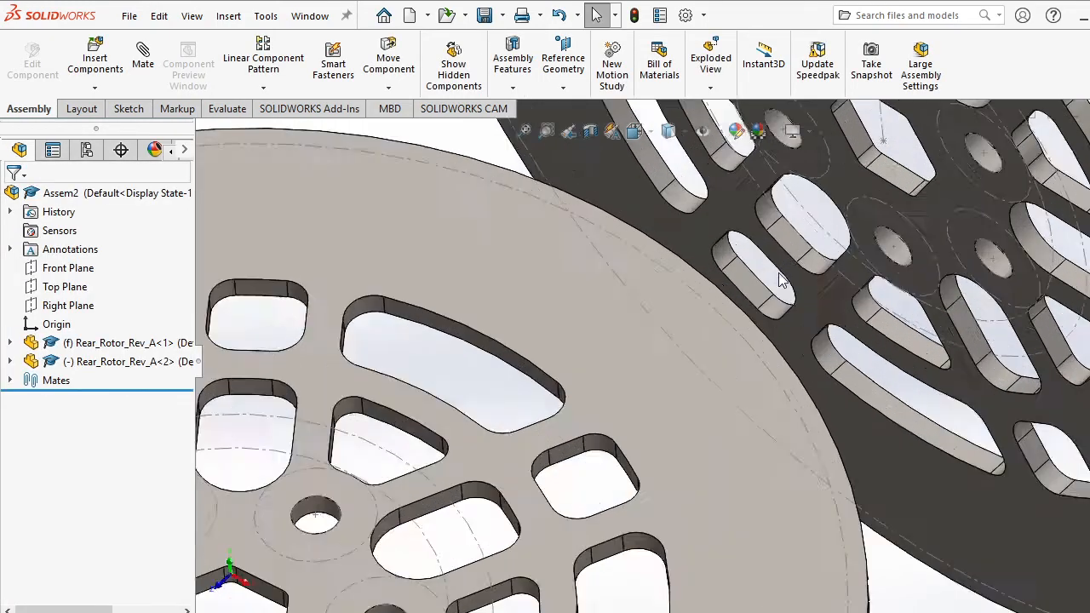
middle_click_drag(724, 362, 624, 226)
key("Escape")
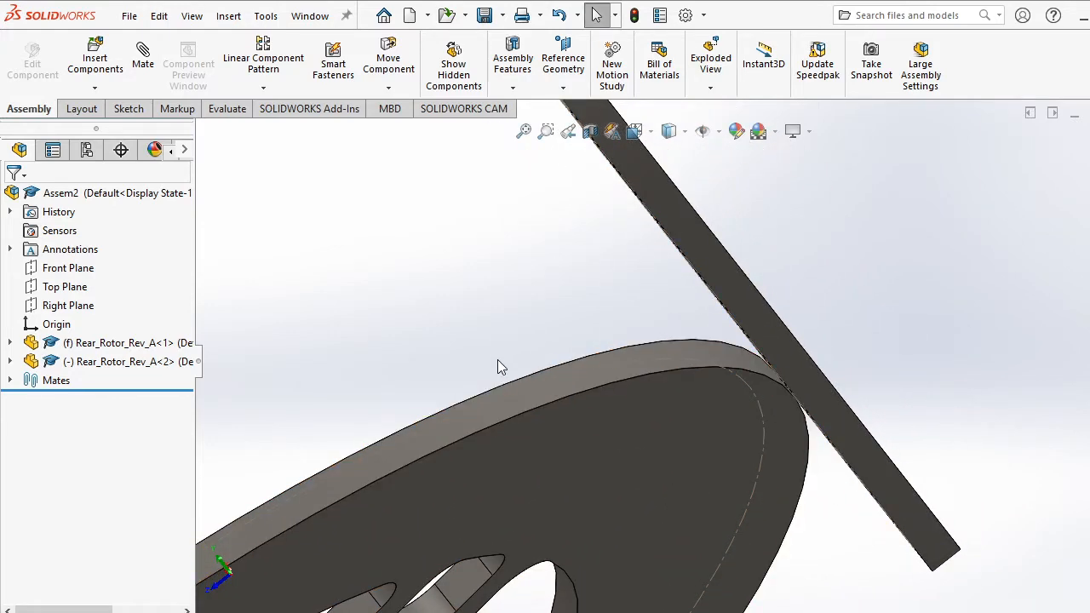
mouse_move(532, 353)
middle_mouse_down()
mouse_move(544, 361)
mouse_move(544, 349)
middle_mouse_up()
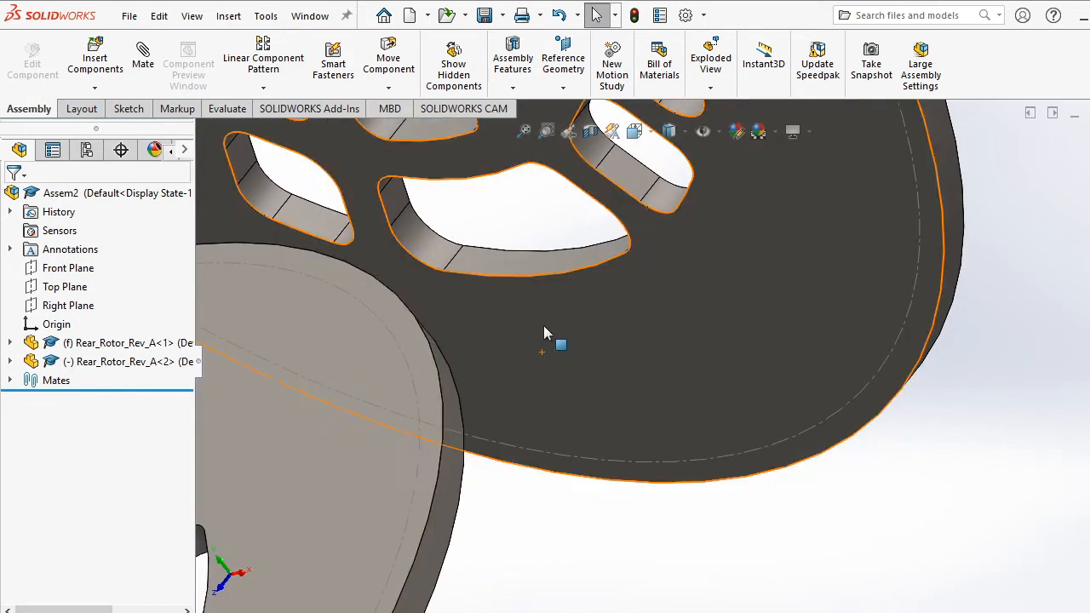
scroll(544, 325, "up", 4)
scroll(488, 381, "up", 3)
middle_click_drag(489, 381, 493, 437)
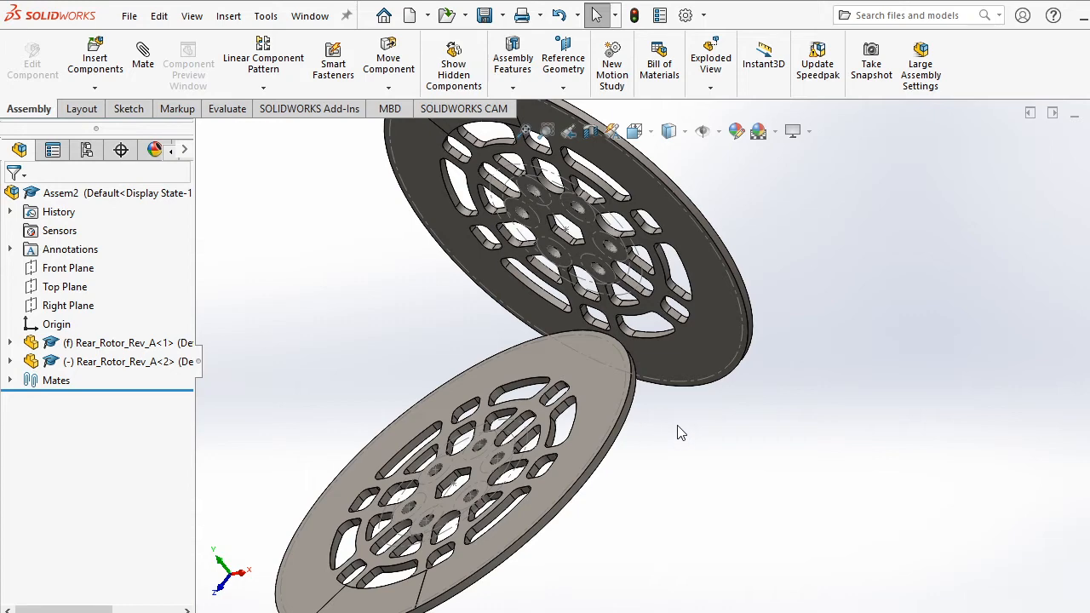
scroll(681, 433, "up", 3)
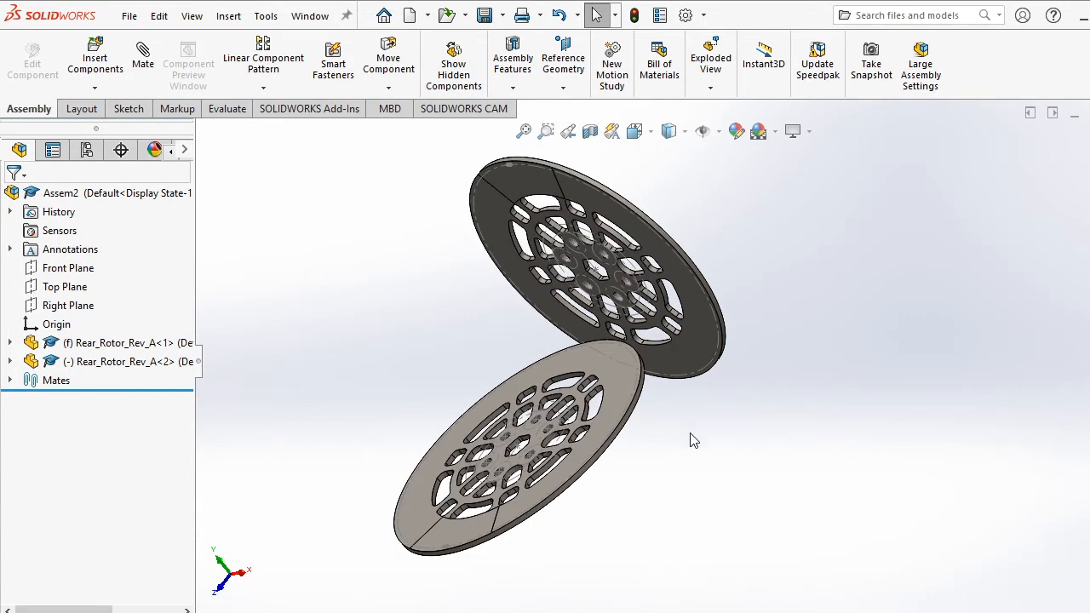
middle_click_drag(694, 441, 720, 436)
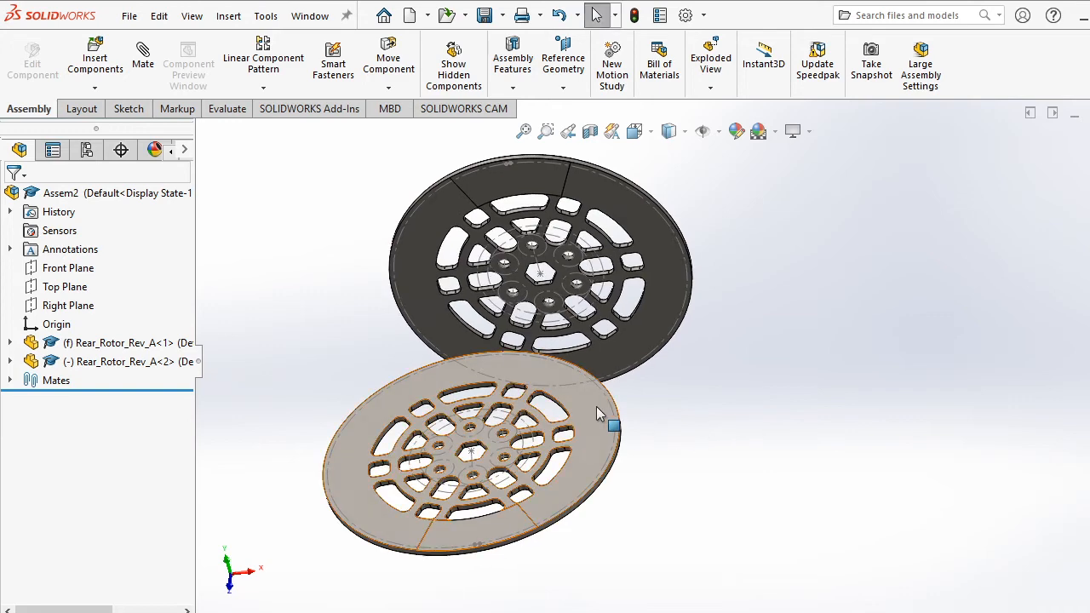
Move the free rotor around under its tangent mate and check its contact with the fixed rotor's face plane in the Top view.
left_click_drag(601, 413, 492, 400)
middle_click_drag(494, 415, 385, 350)
left_click(366, 313)
left_click_drag(366, 312, 600, 219)
middle_click_drag(532, 288, 532, 306)
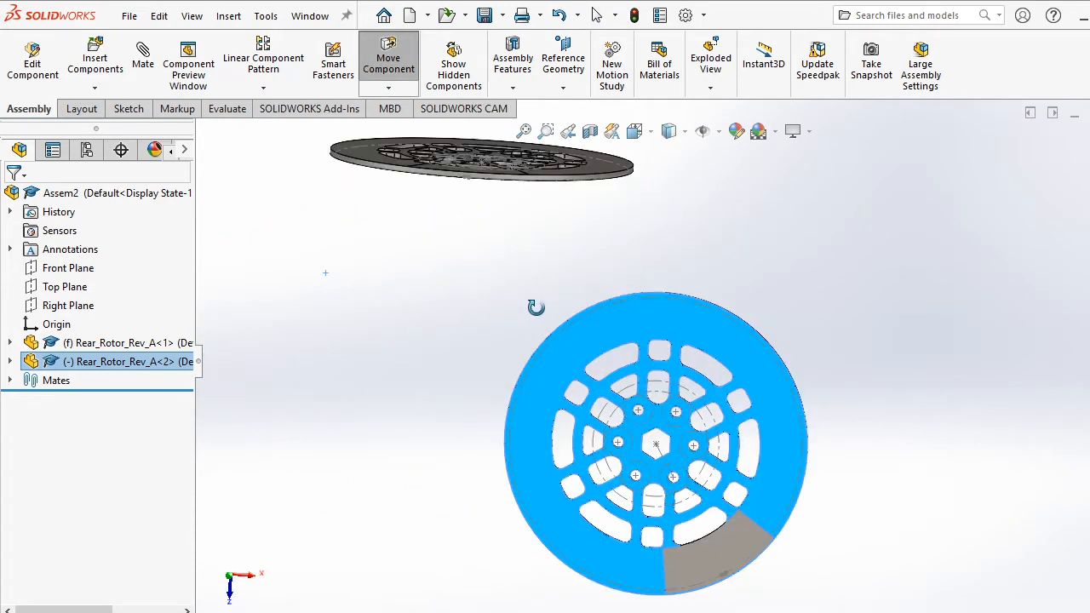
key("space")
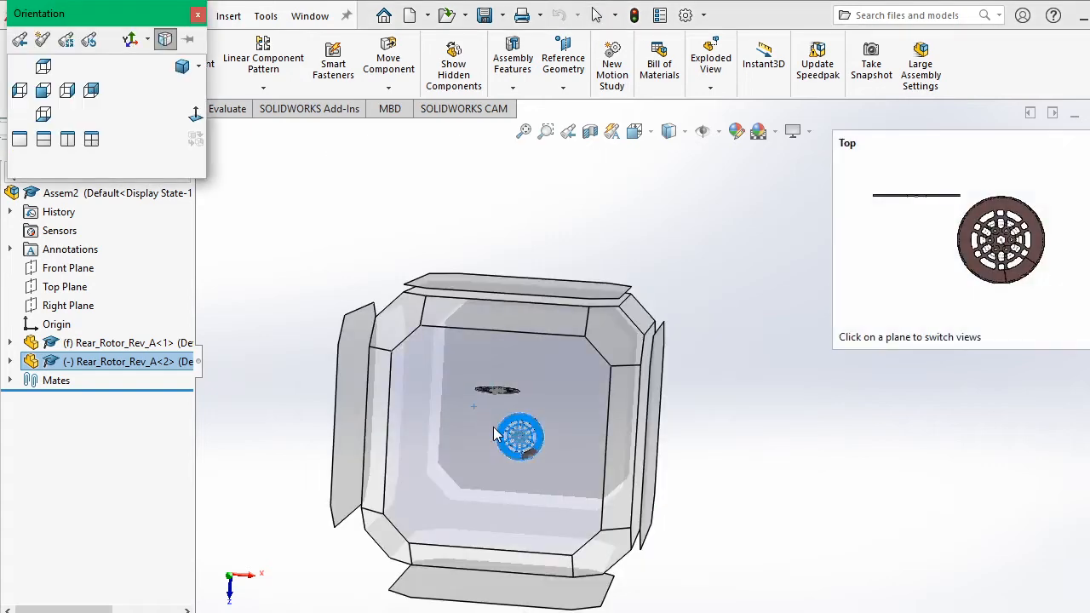
left_click(502, 428)
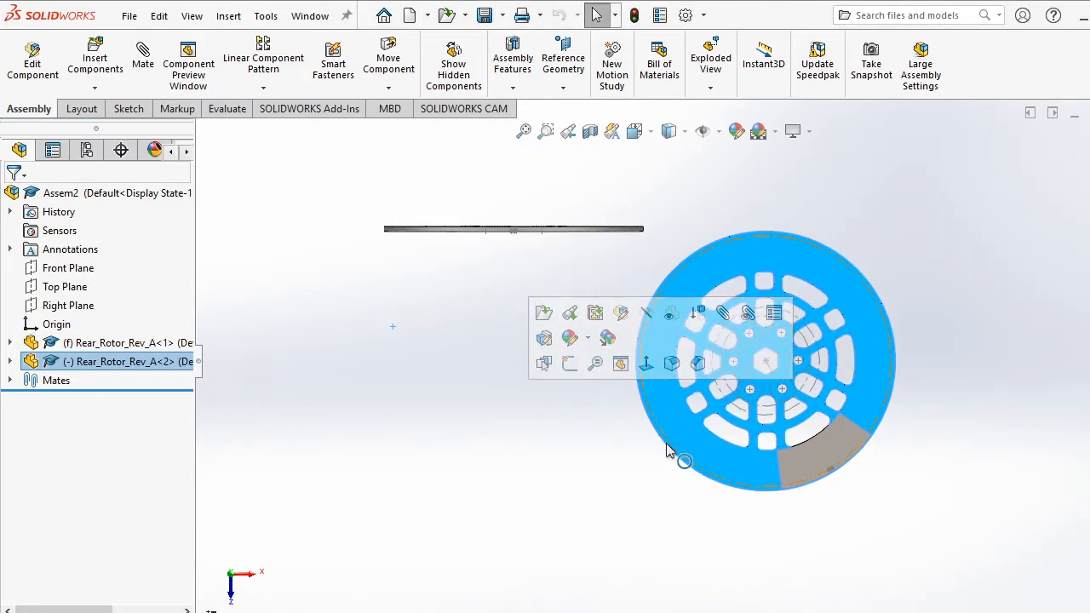
left_click_drag(692, 433, 516, 321)
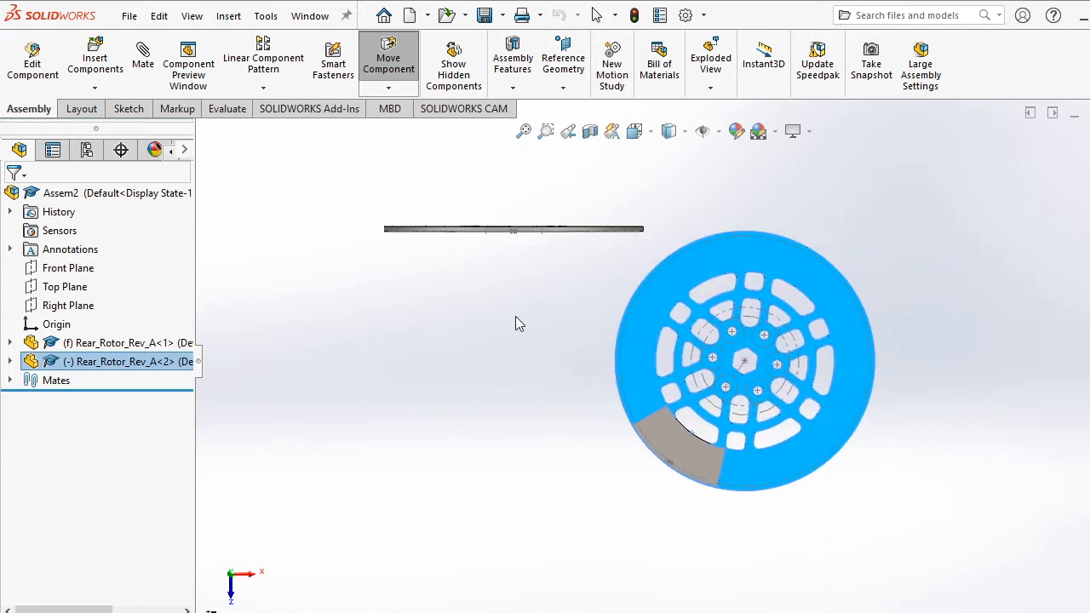
key("Escape")
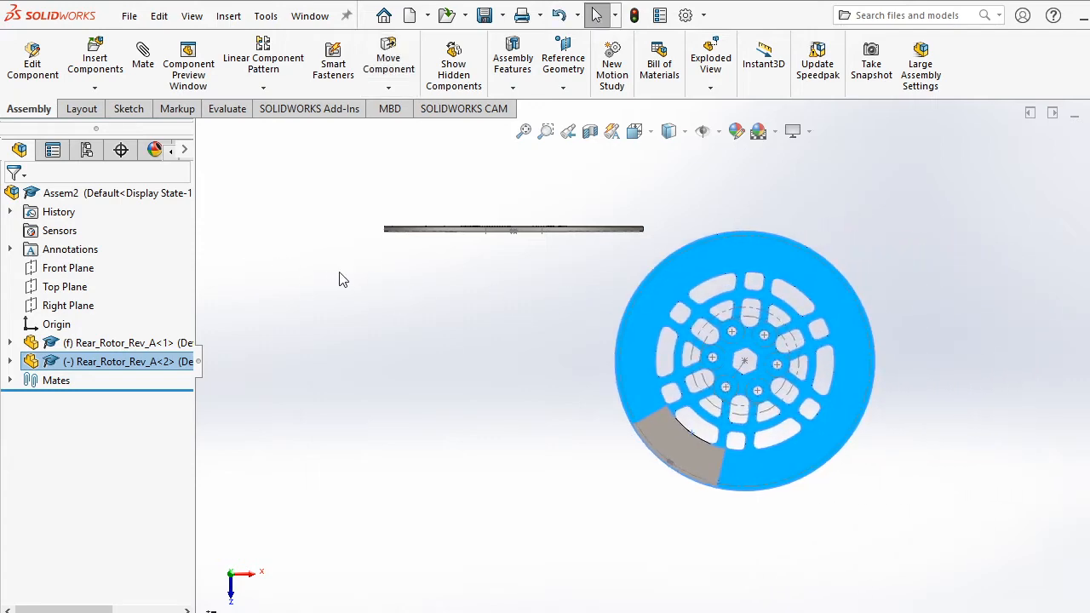
Consult the Types of Mates slide in Google Slides, return to SOLIDWORKS, and delete the tangent mate between the rotors.
key("alt+Tab")
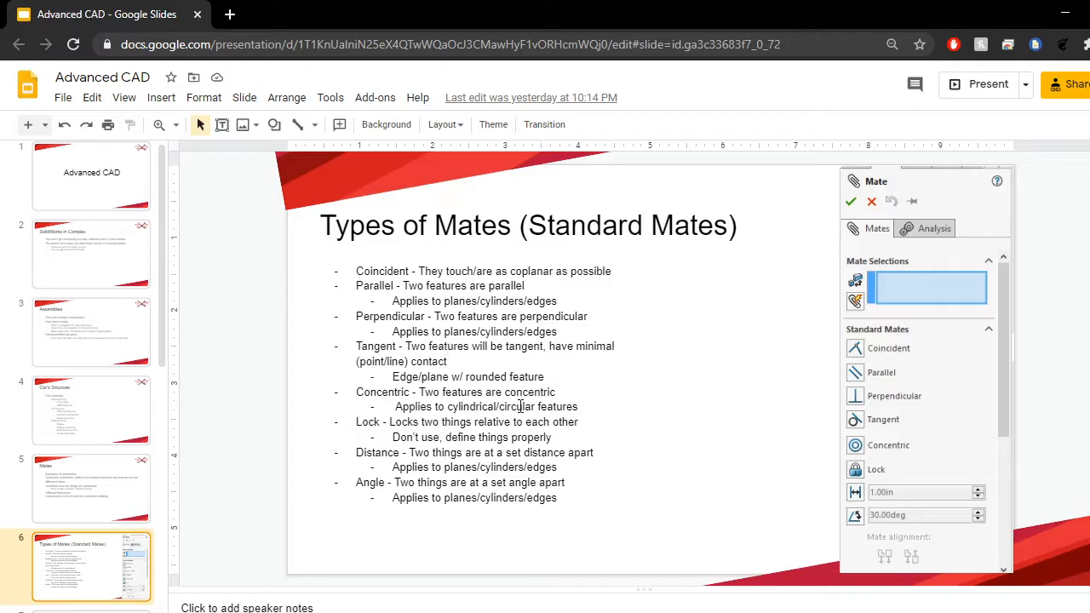
key("alt+Tab")
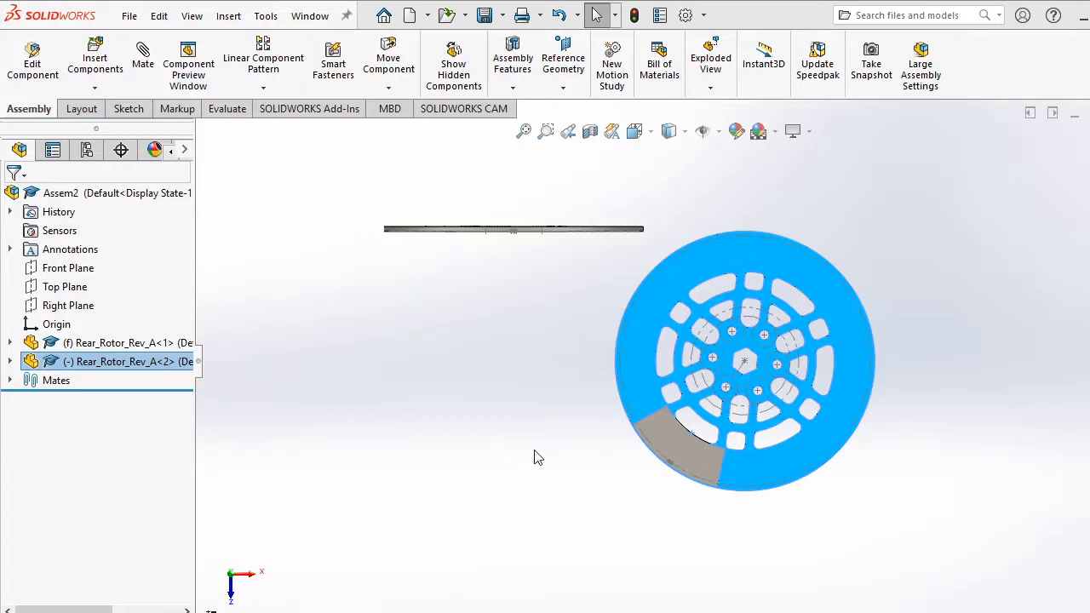
middle_click_drag(534, 457, 536, 417)
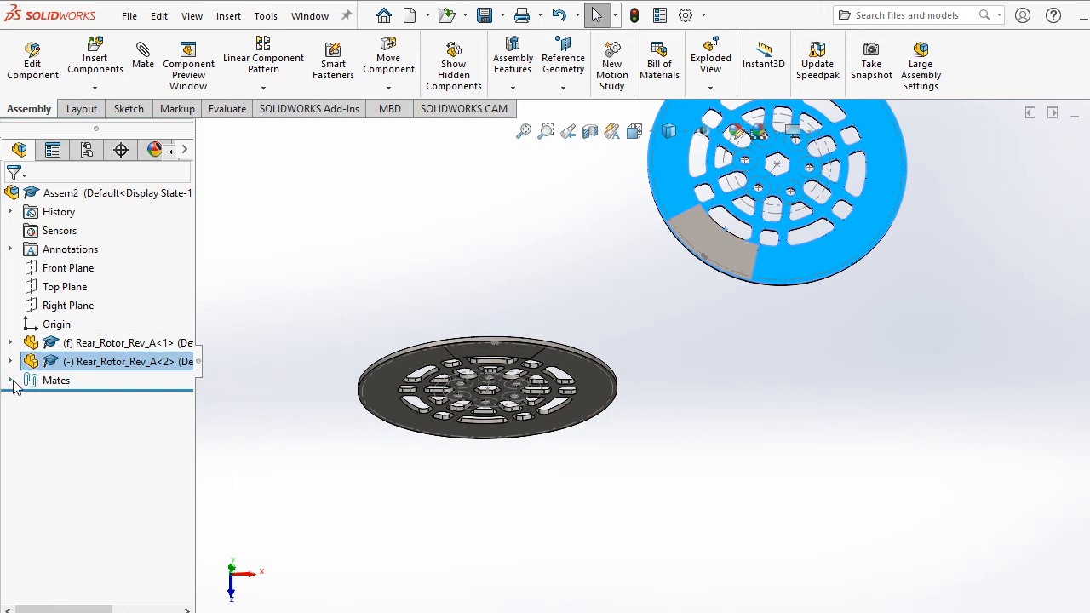
left_click(9, 380)
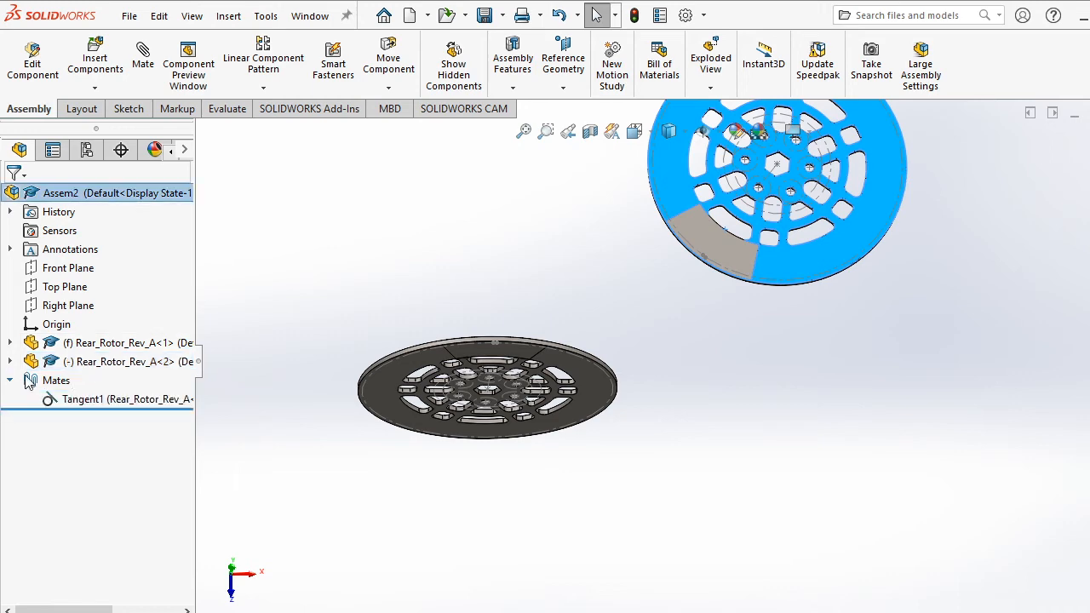
left_click(86, 400)
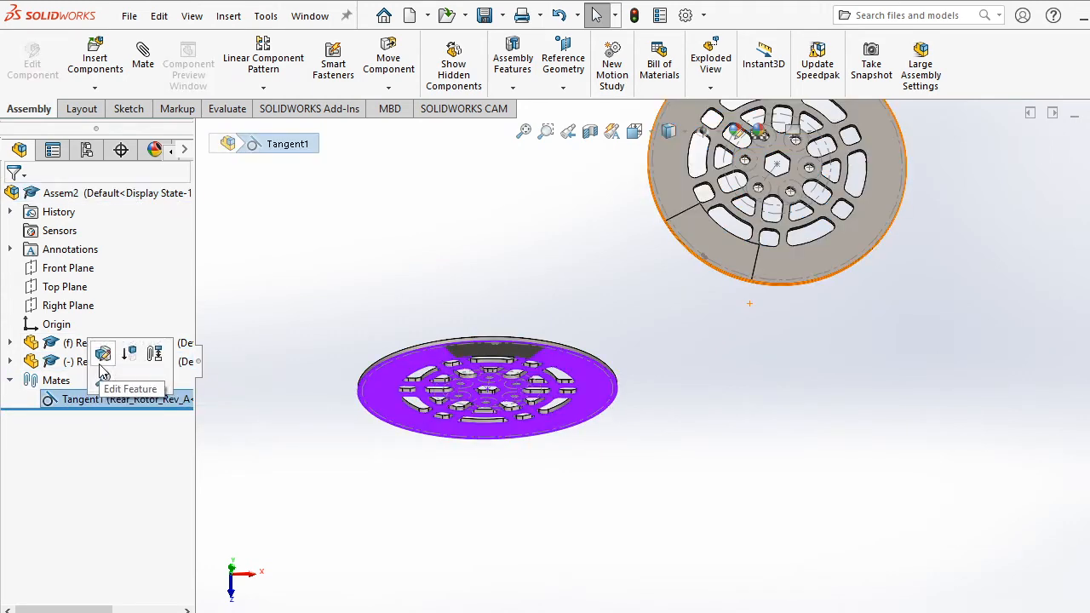
key("Delete")
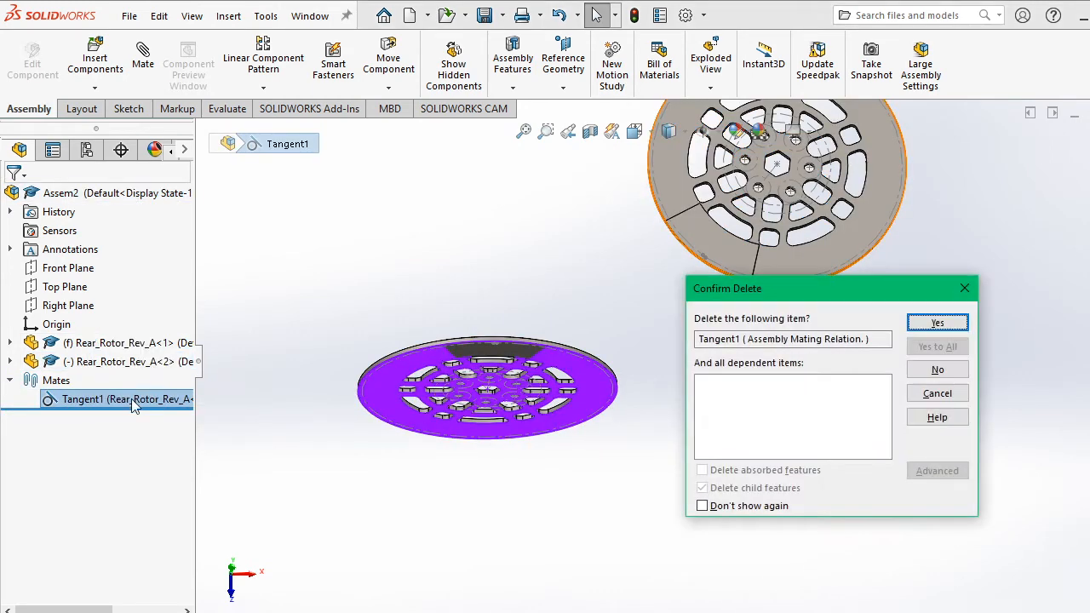
left_click(938, 324)
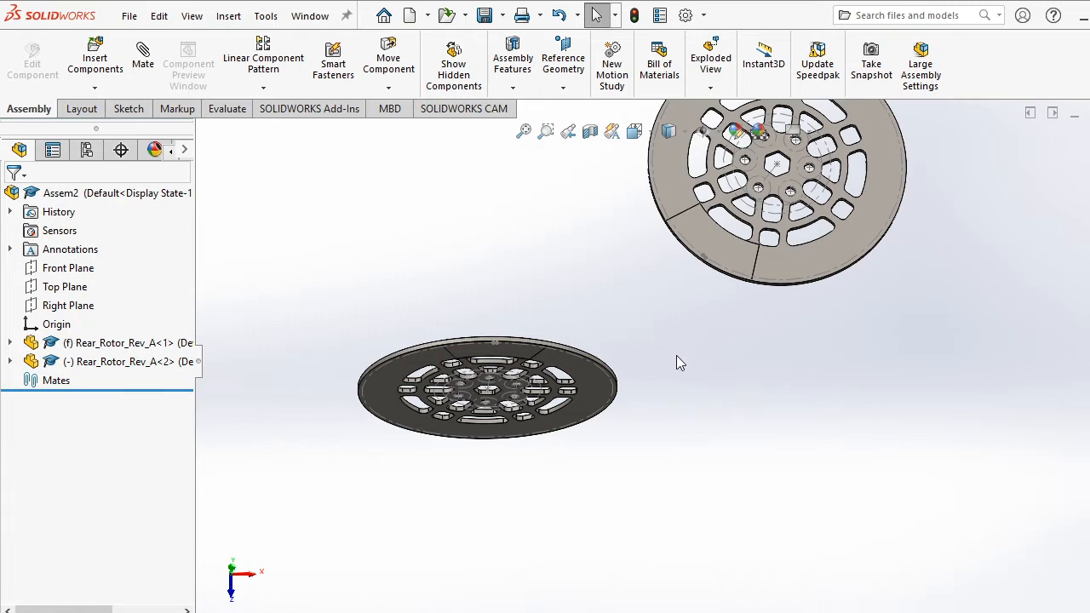
Move the free rotor back beside the fixed rotor so that both sets of holes are within reach.
middle_click_drag(676, 355, 696, 336)
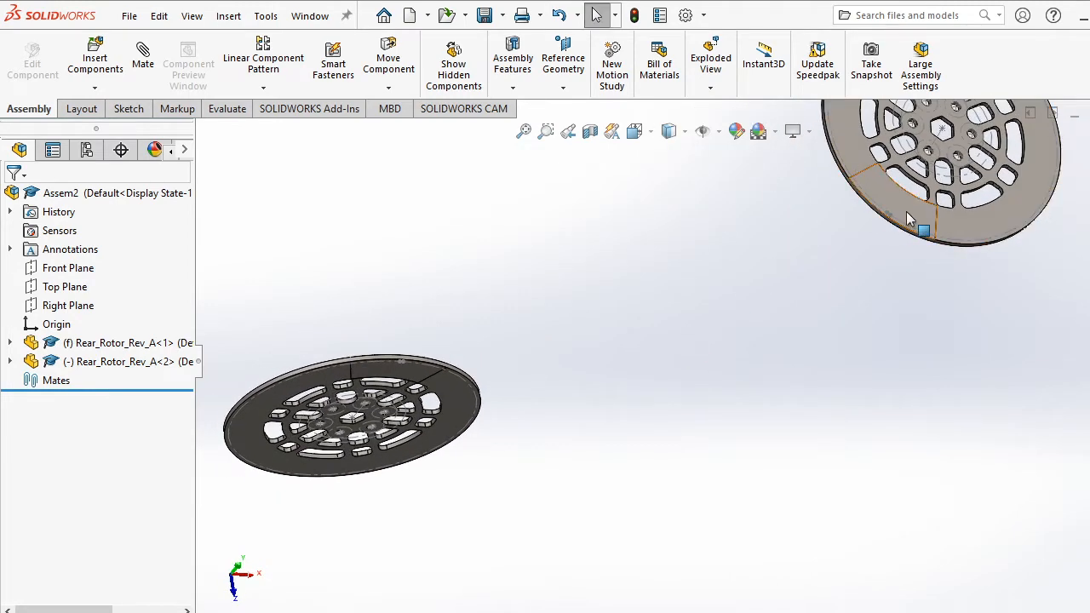
left_click_drag(911, 227, 426, 413)
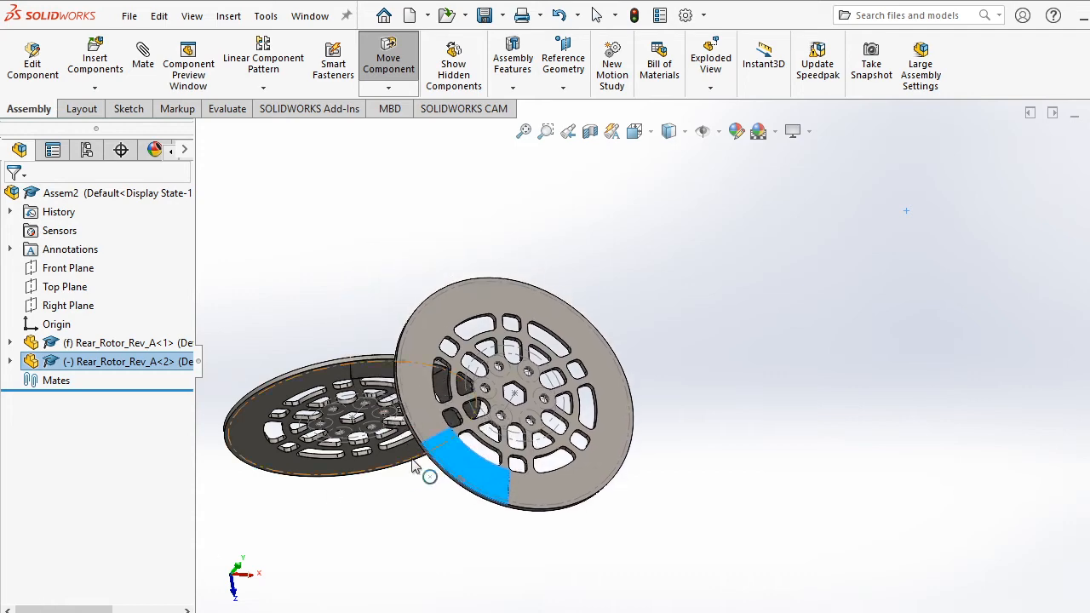
key("Escape")
Start a concentric mate between the inner faces of one mounting hole in the free rotor and one in the fixed rotor.
scroll(413, 366, "down", 5)
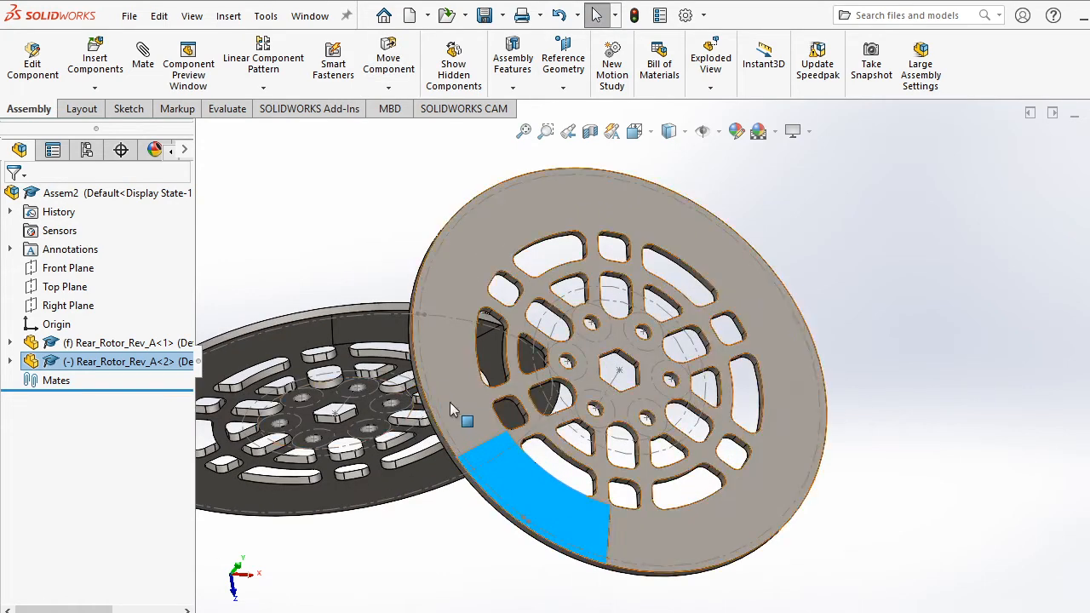
scroll(454, 404, "down", 2)
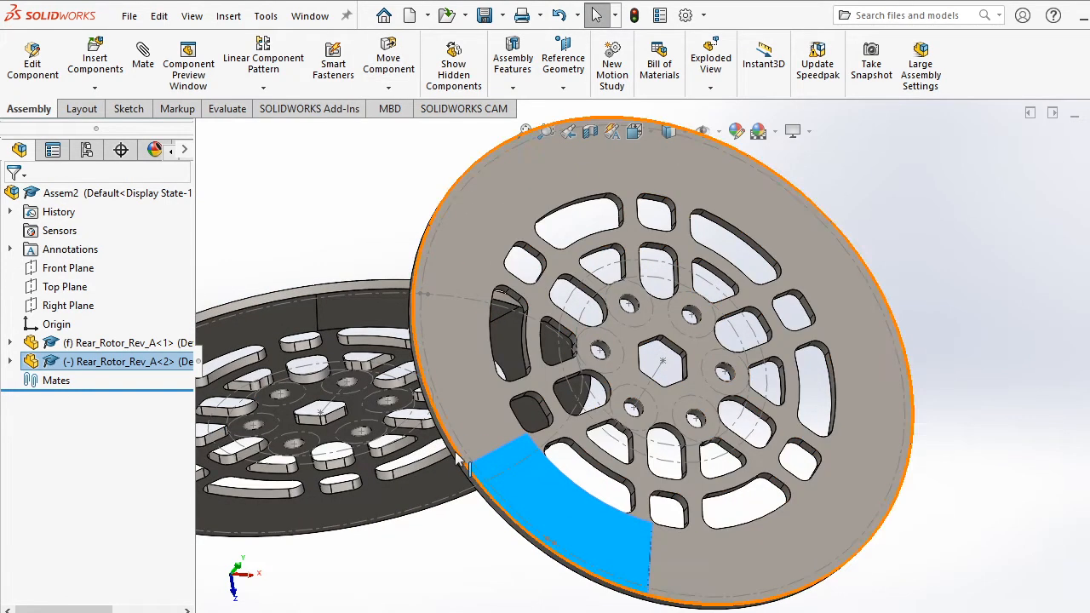
scroll(704, 321, "down", 3)
scroll(681, 328, "down", 1)
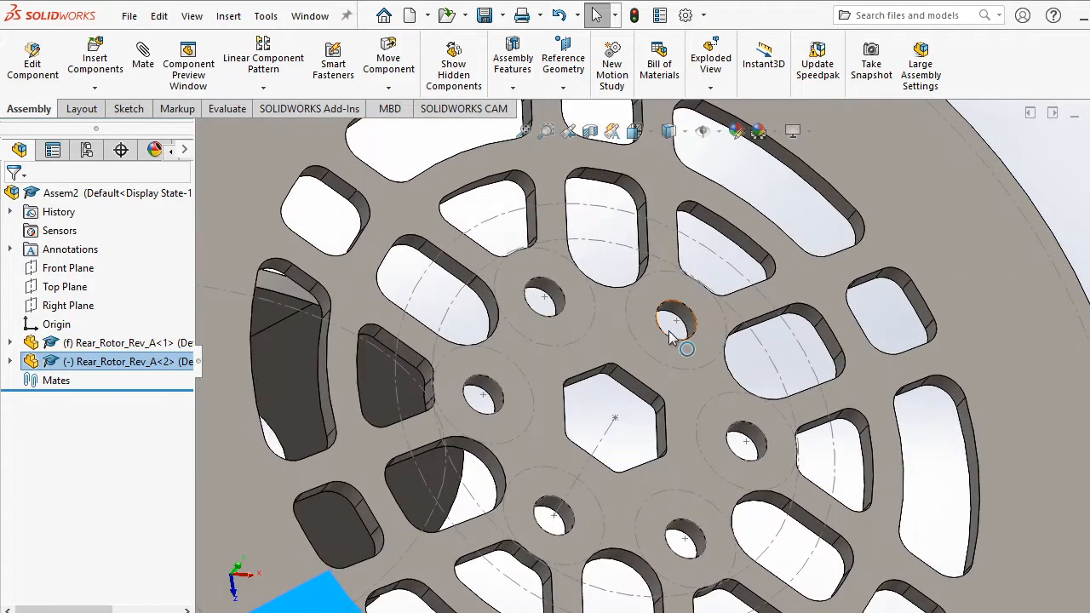
left_click(676, 315)
scroll(550, 403, "up", 3)
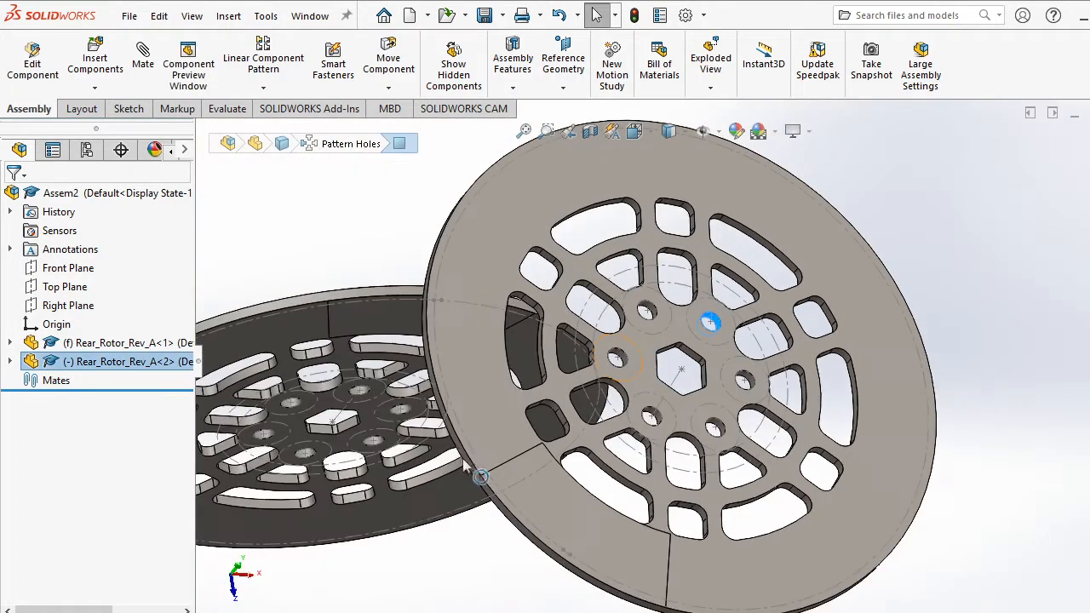
scroll(420, 449, "down", 3)
middle_click_drag(423, 426, 455, 366)
left_click(464, 352)
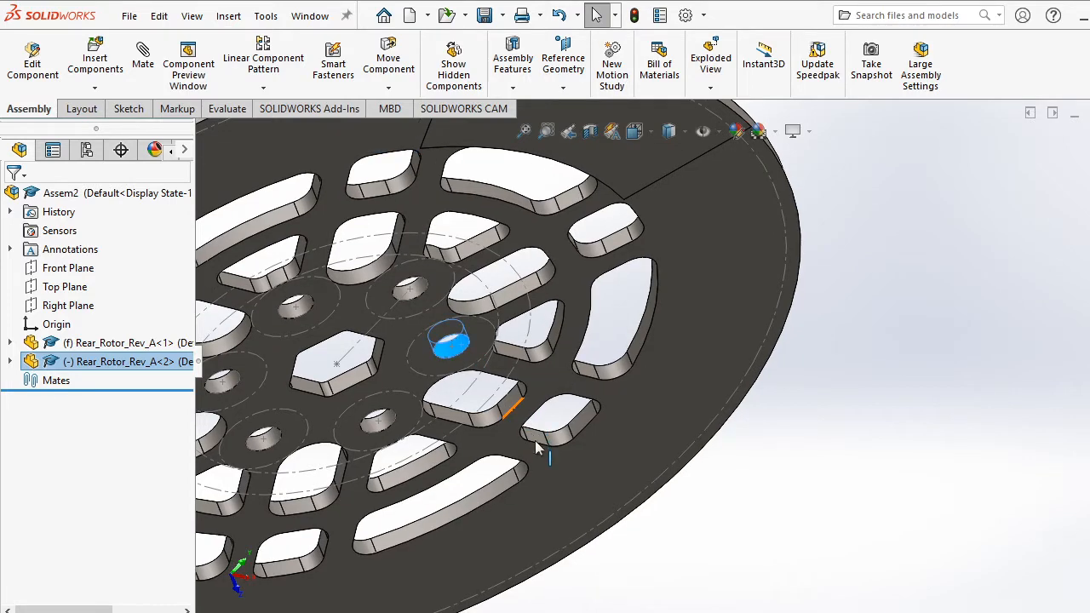
scroll(681, 358, "up", 7)
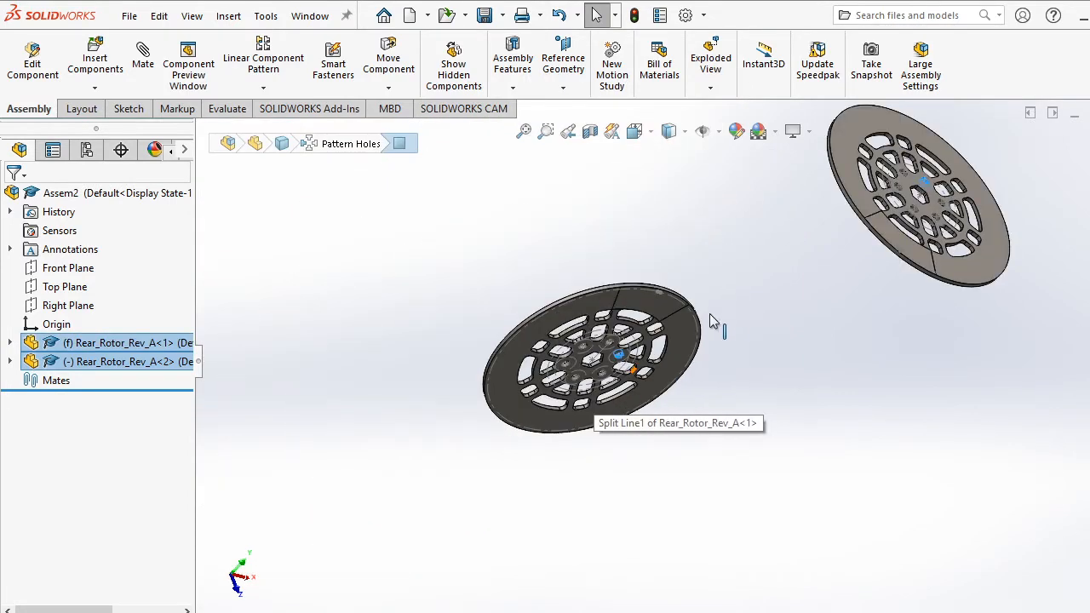
scroll(757, 298, "down", 2)
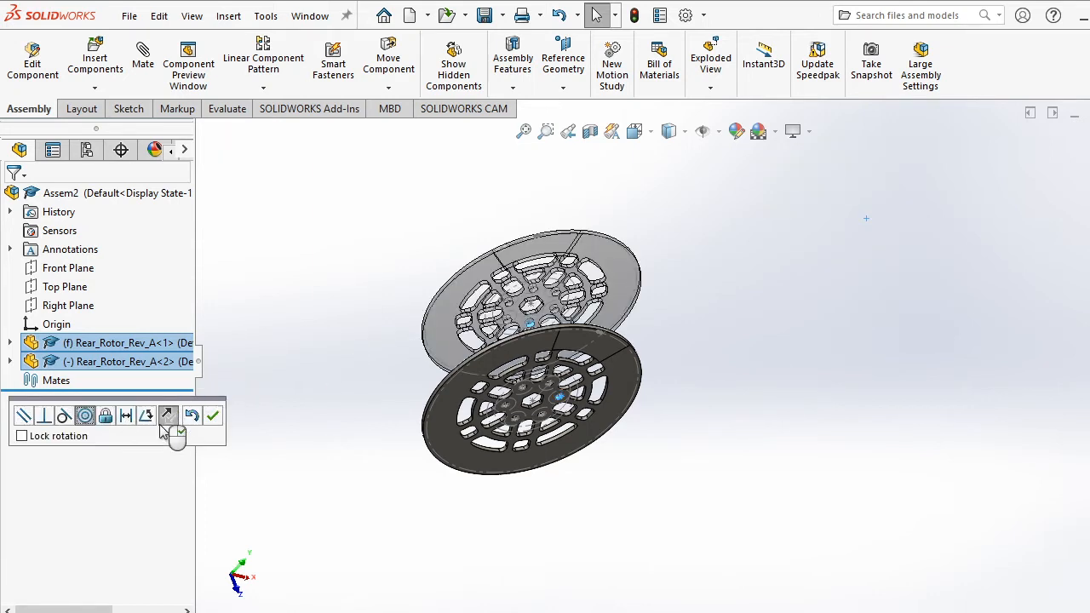
Compare both alignments of the concentric mate, set it to anti-aligned, and accept the mate.
left_click(166, 417)
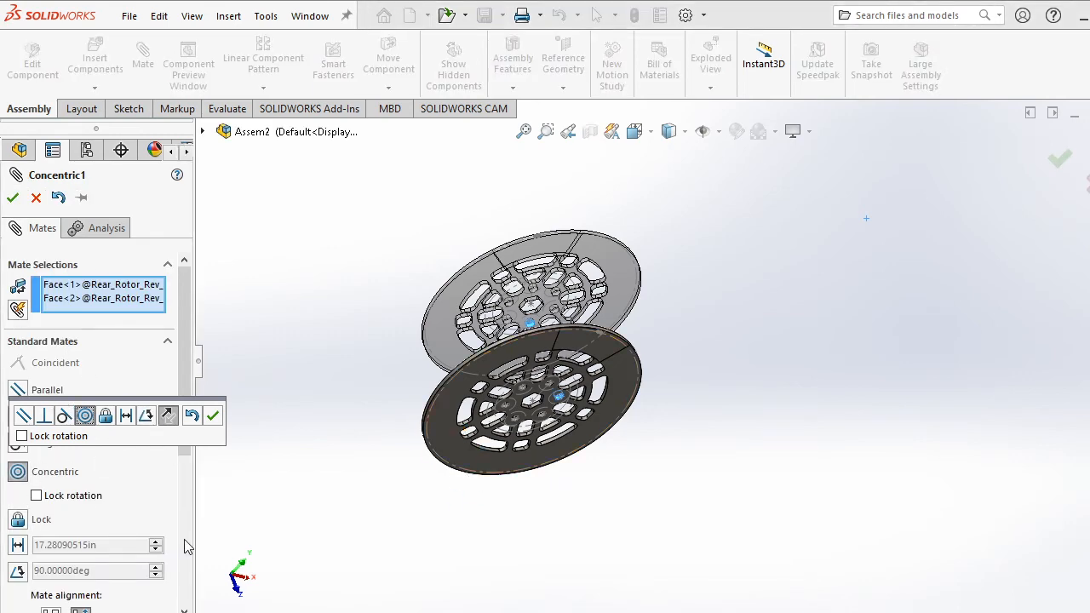
scroll(564, 383, "down", 3)
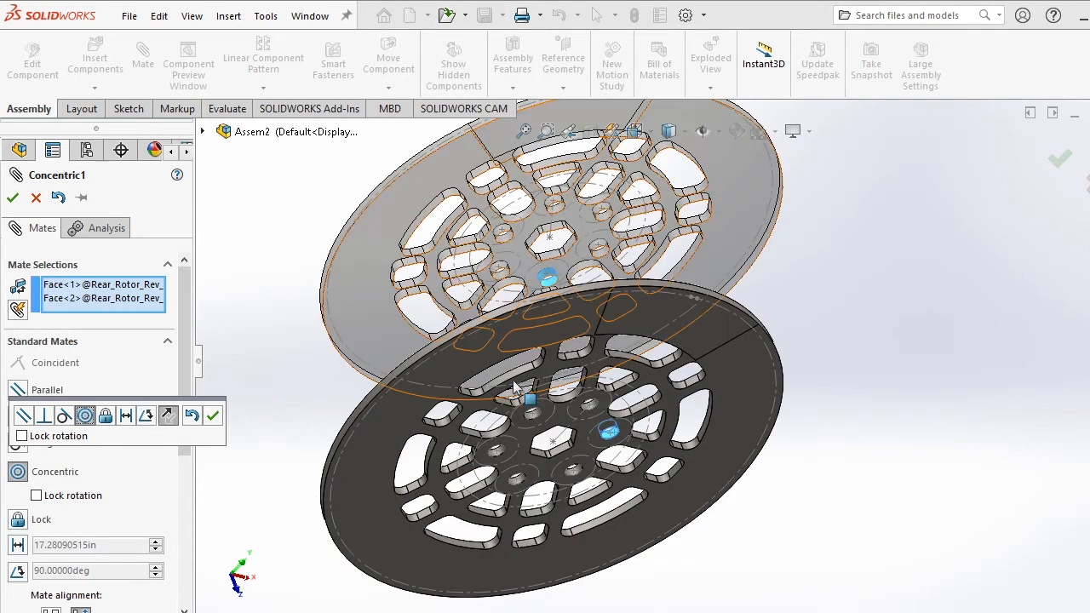
middle_click_drag(540, 393, 463, 371)
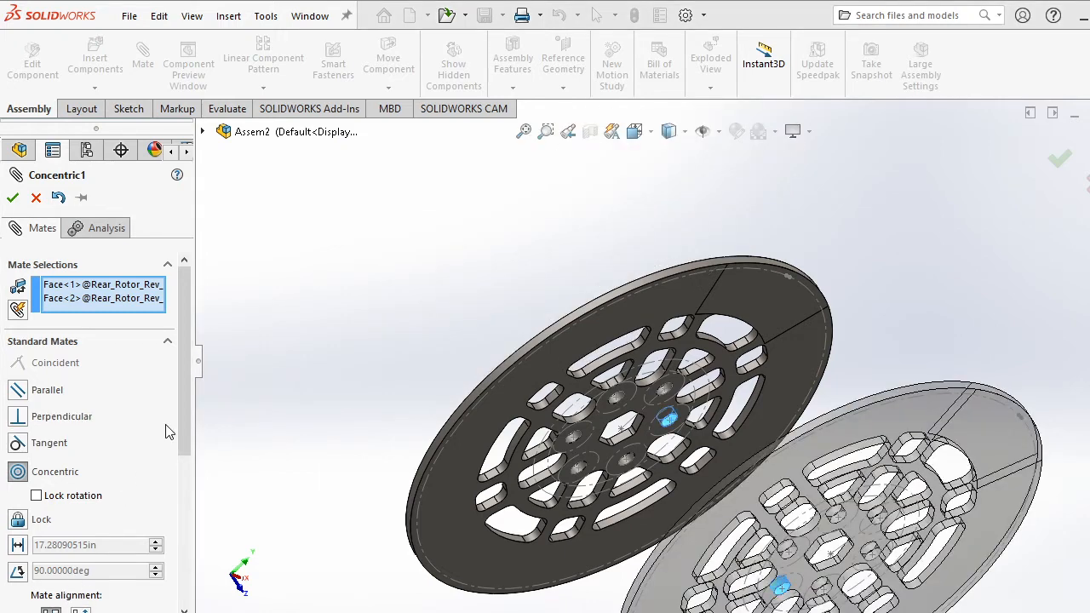
left_click(82, 609)
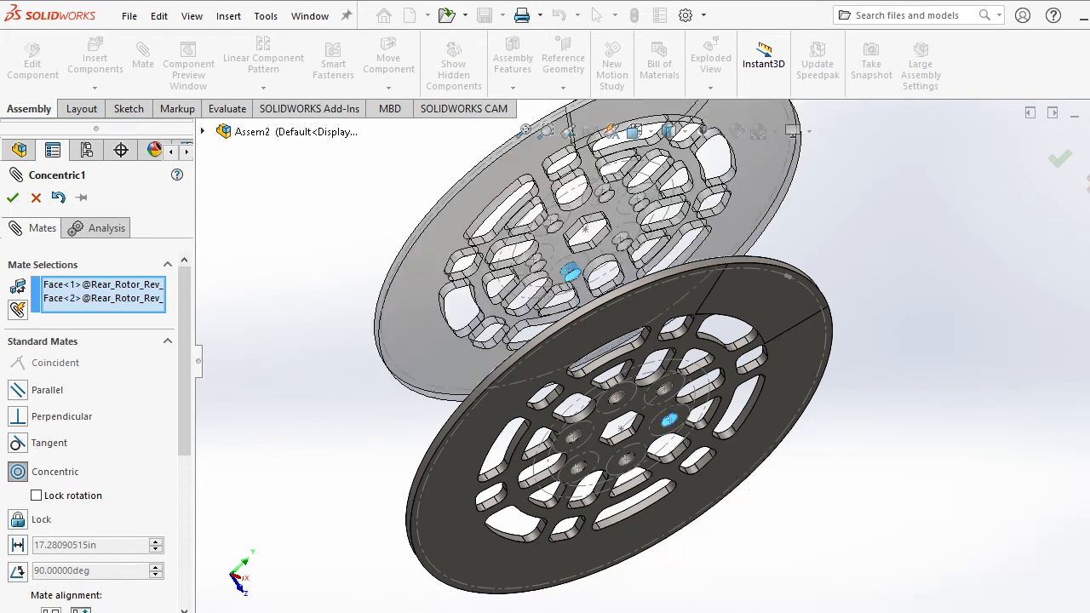
left_click(13, 198)
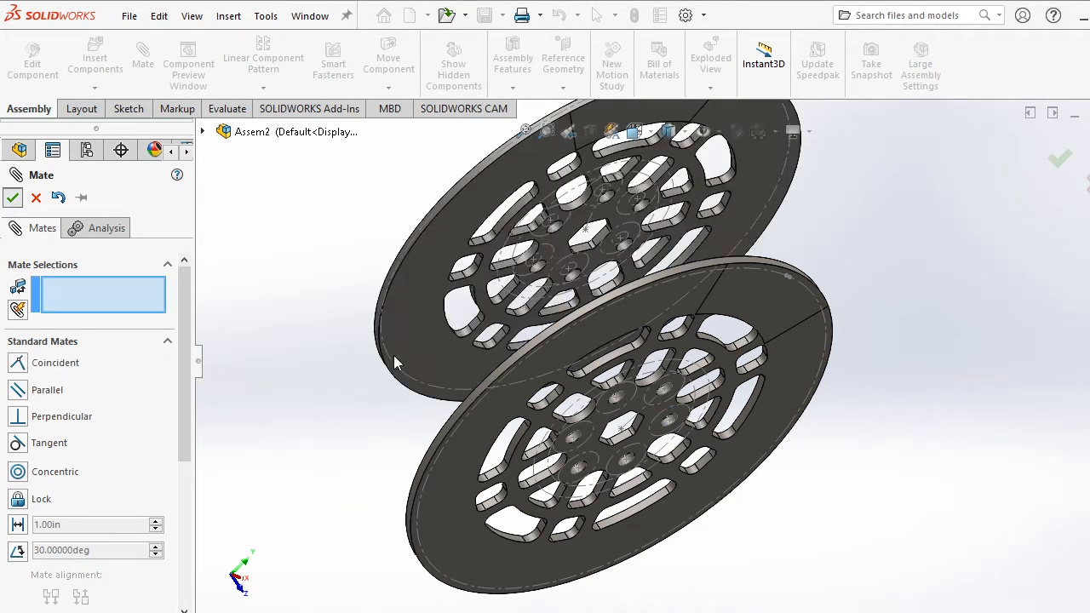
key("Escape")
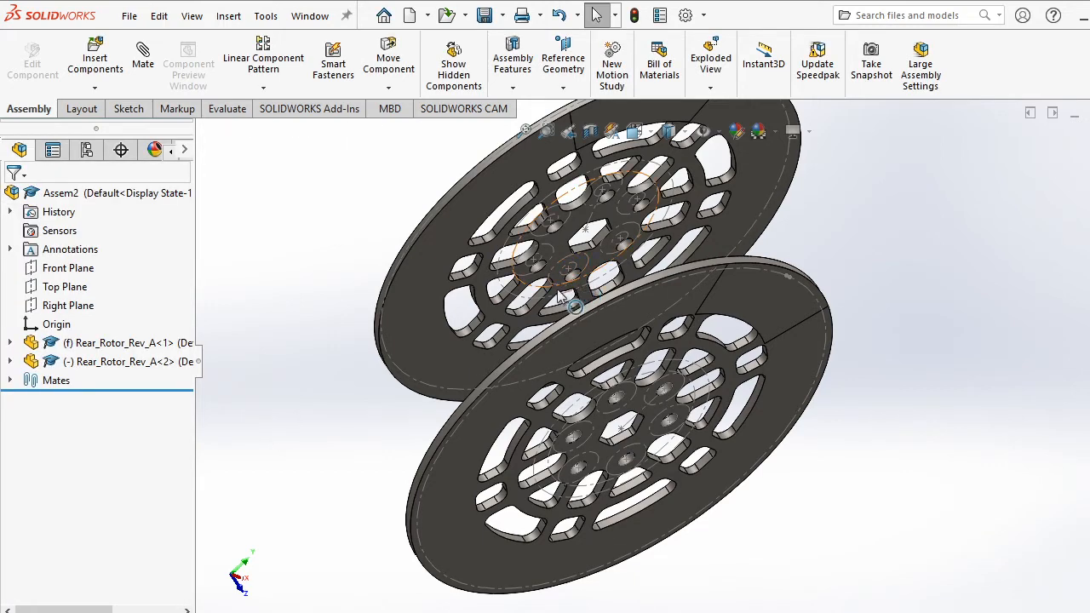
In the Front view, swing the free rotor about the mated hole axis until the two rotors nearly overlap.
middle_click_drag(561, 451, 637, 347)
key("space")
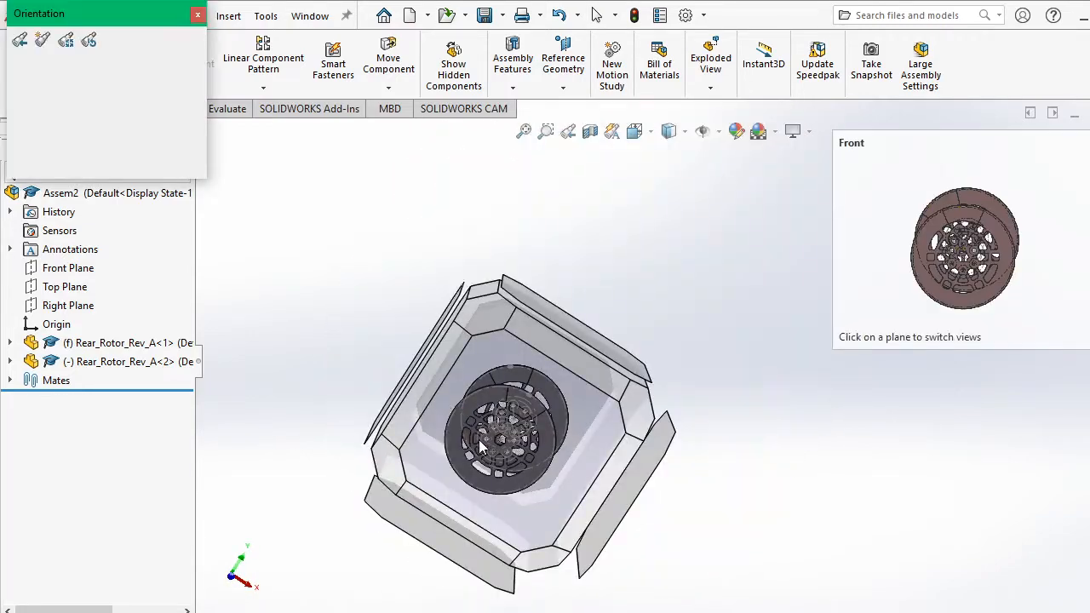
key("Escape")
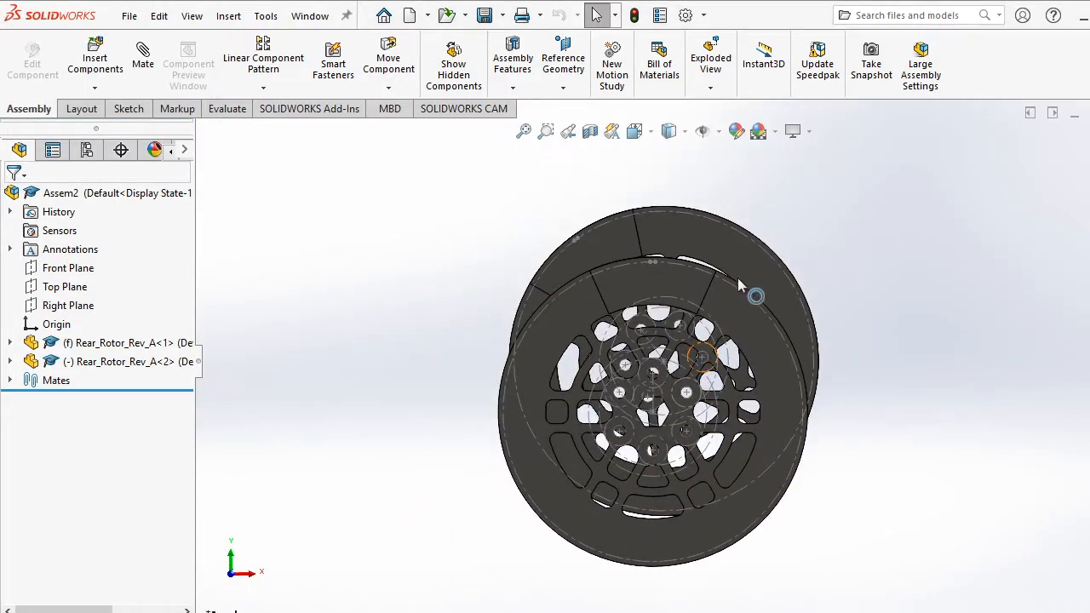
left_click_drag(718, 246, 535, 264)
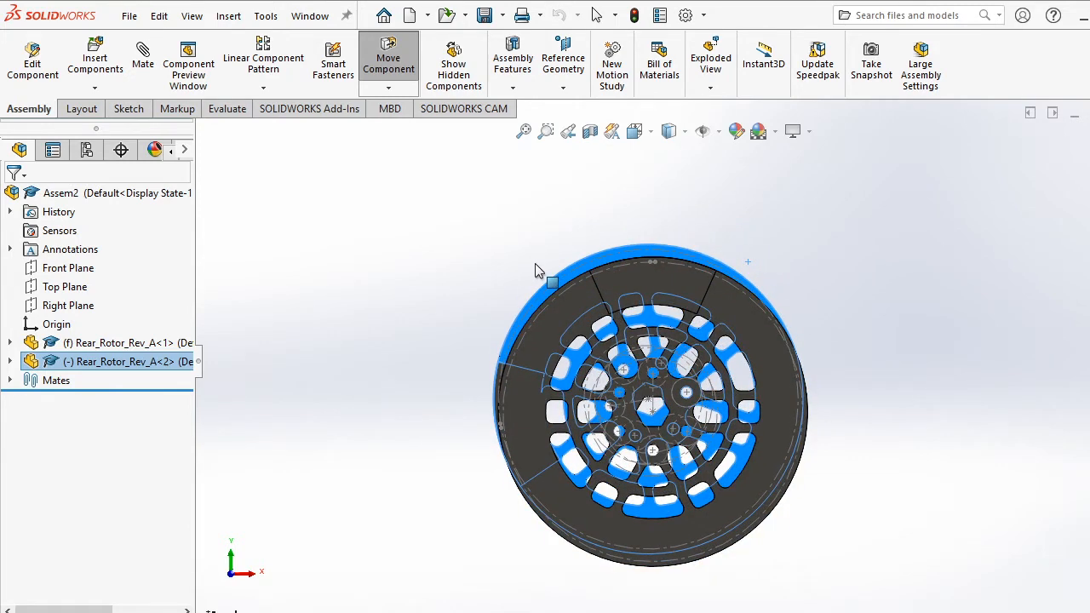
key("Escape")
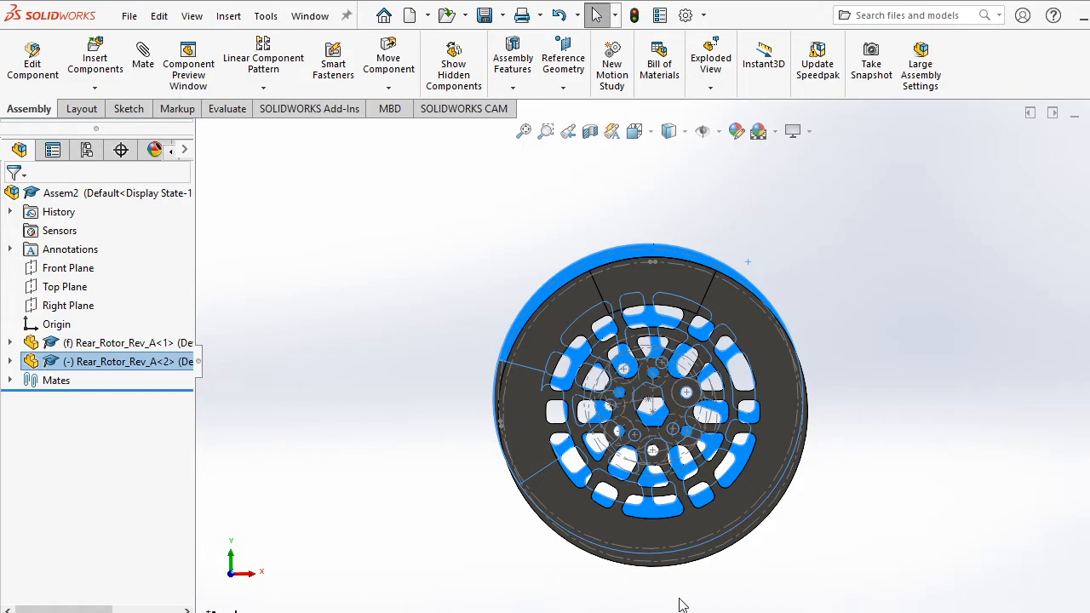
key("Escape")
Add a second concentric mate between another mounting hole of the fixed rotor and a mounting hole of the free rotor.
scroll(634, 379, "down", 5)
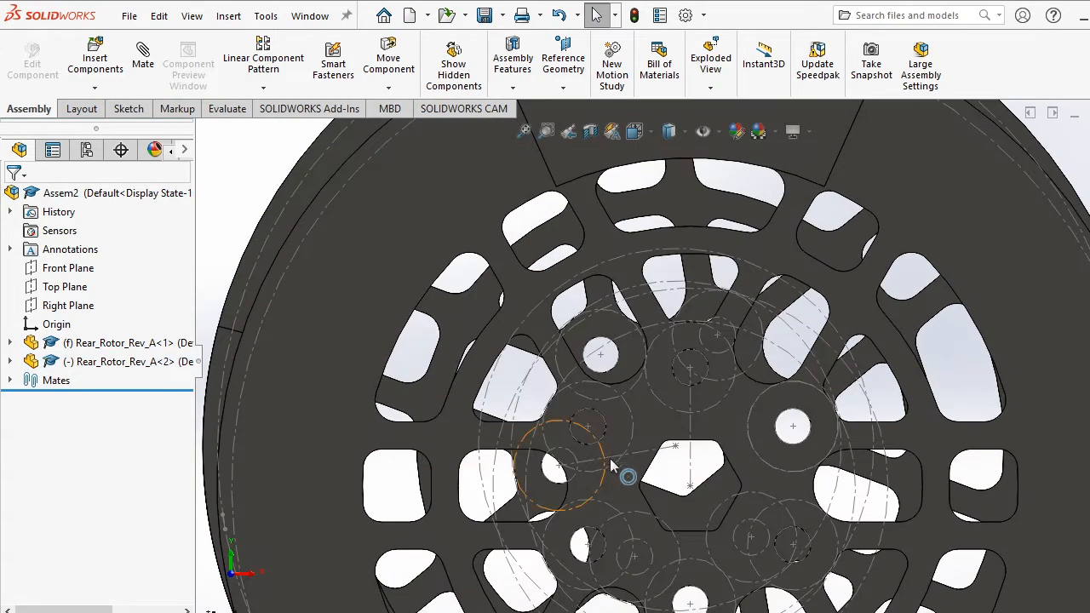
middle_click_drag(610, 458, 758, 520)
scroll(759, 520, "down", 3)
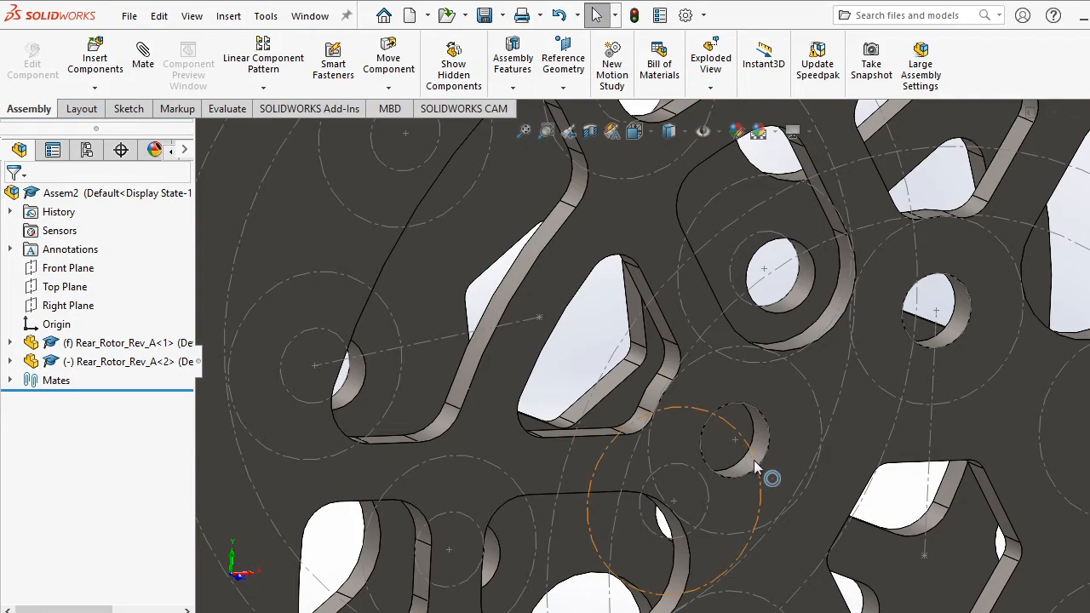
left_click(760, 447)
scroll(603, 430, "up", 4)
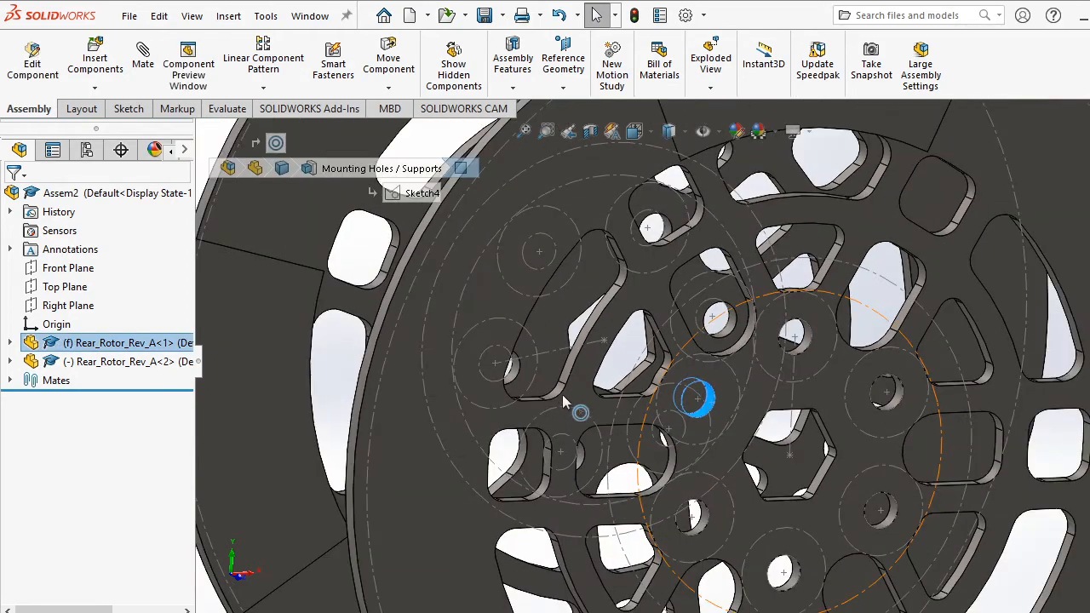
middle_click_drag(562, 394, 590, 410)
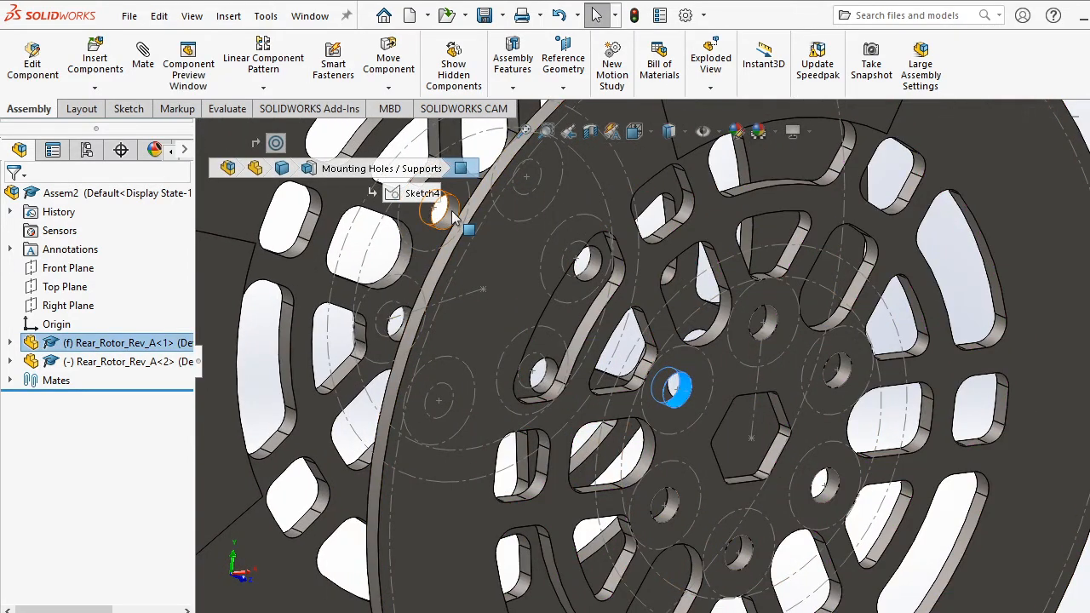
left_click(452, 216, "ctrl")
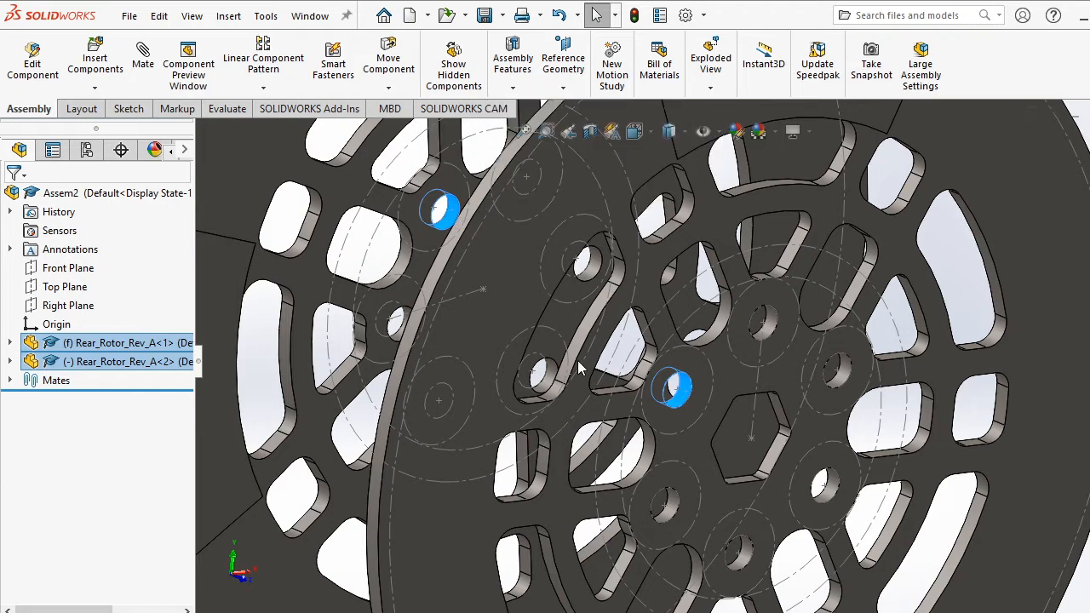
left_click(143, 56)
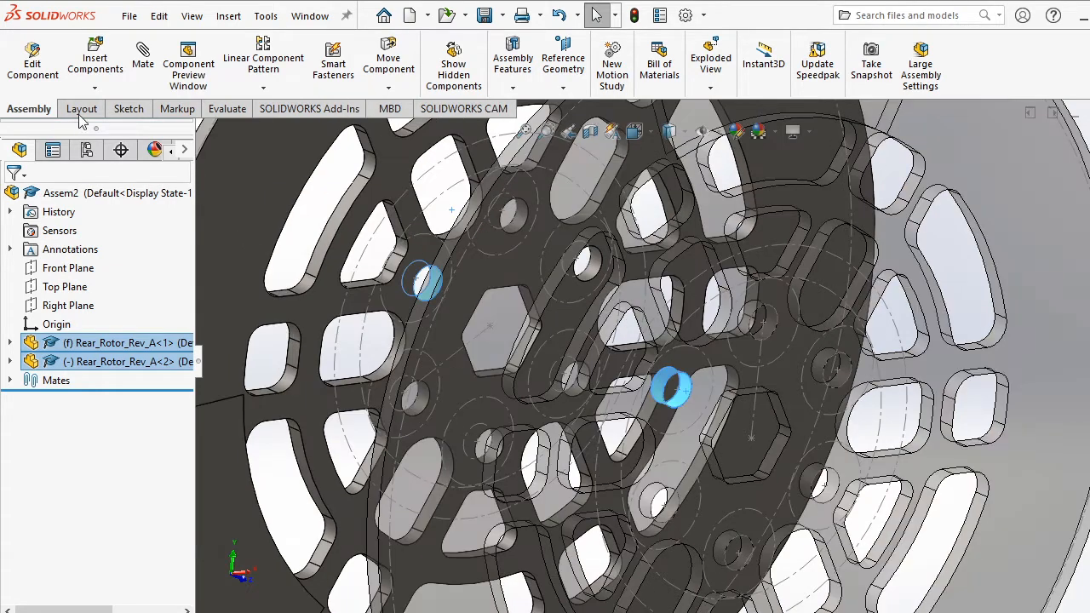
left_click(214, 129)
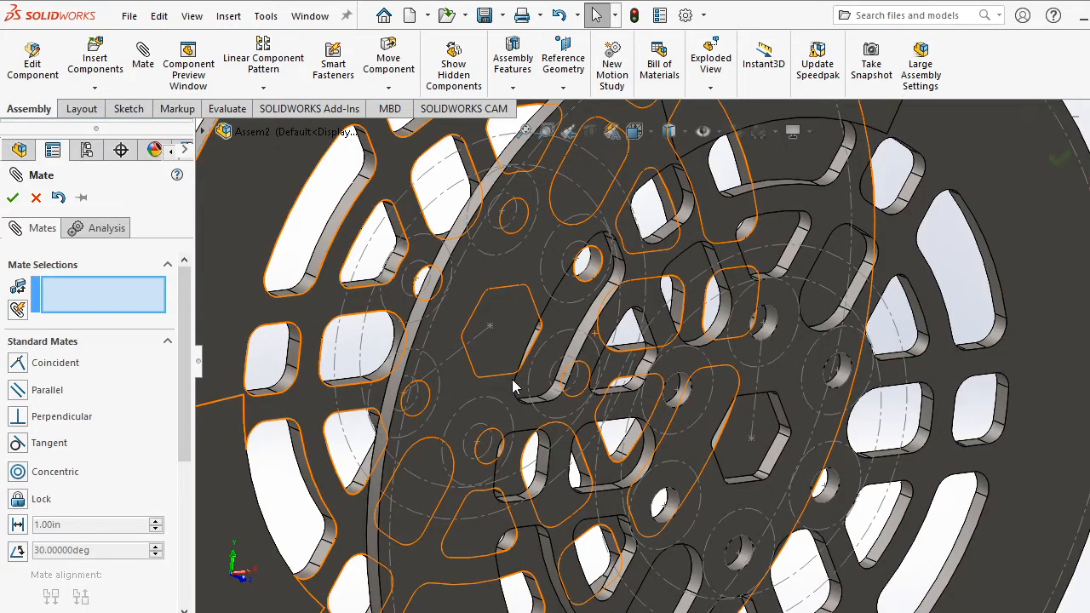
key("Escape")
Slide the free rotor away from the fixed rotor to test its remaining freedom of movement.
scroll(450, 360, "up", 5)
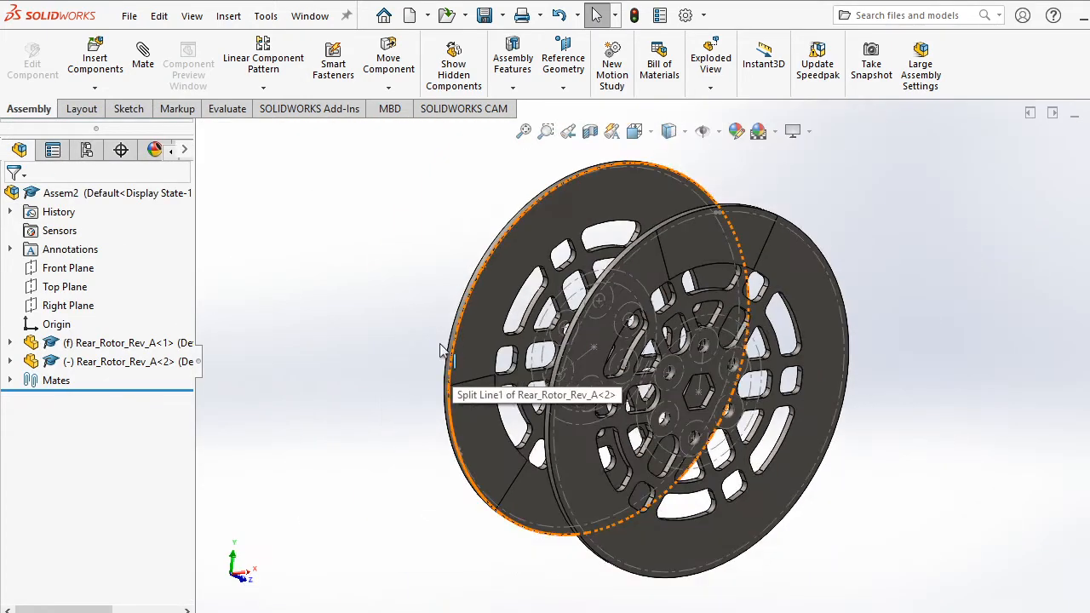
left_click_drag(282, 219, 498, 362)
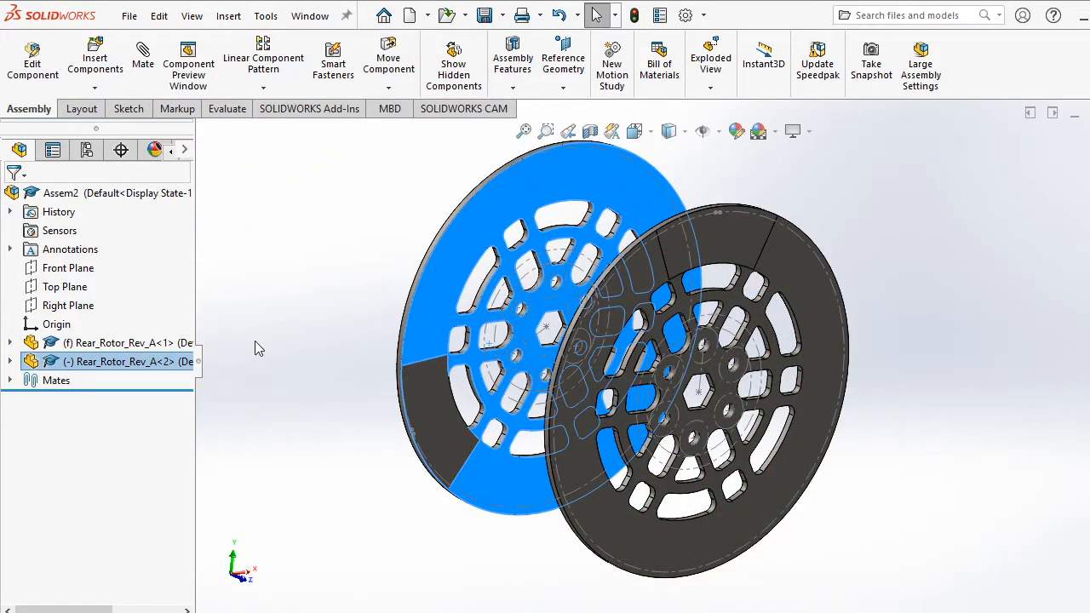
left_click(291, 363)
Add a coincident mate between the free rotor's front face and the fixed rotor's back face.
left_click(425, 307)
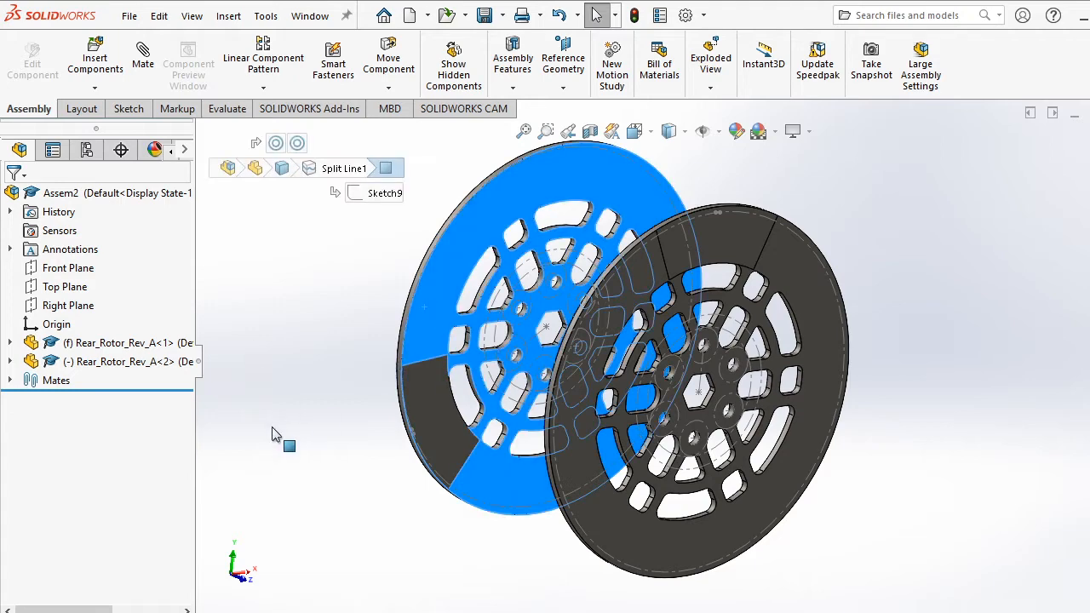
middle_click_drag(280, 437, 383, 430)
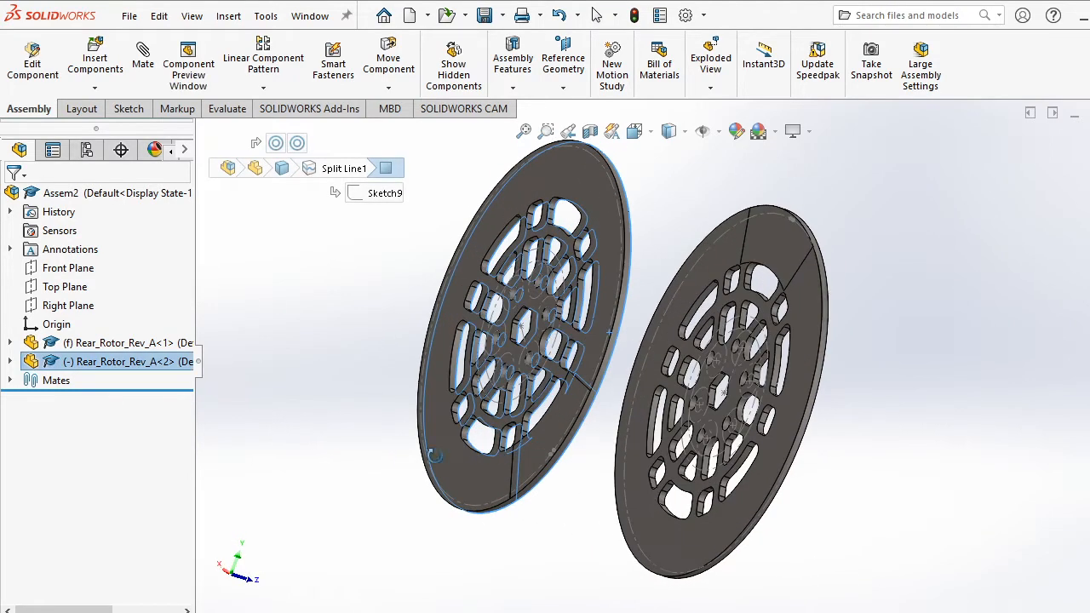
left_click(794, 404)
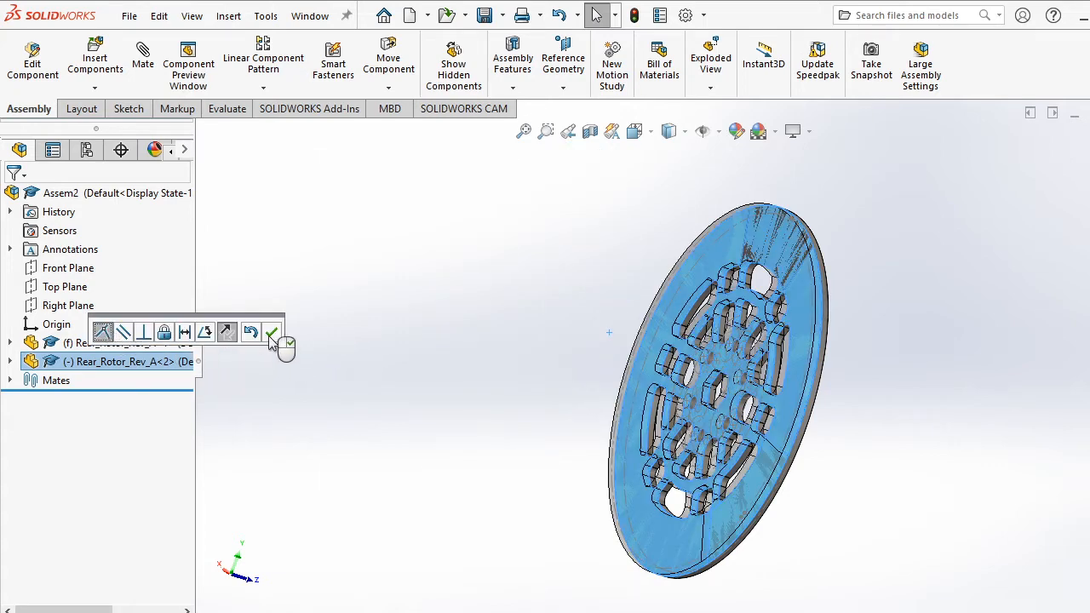
left_click(273, 334)
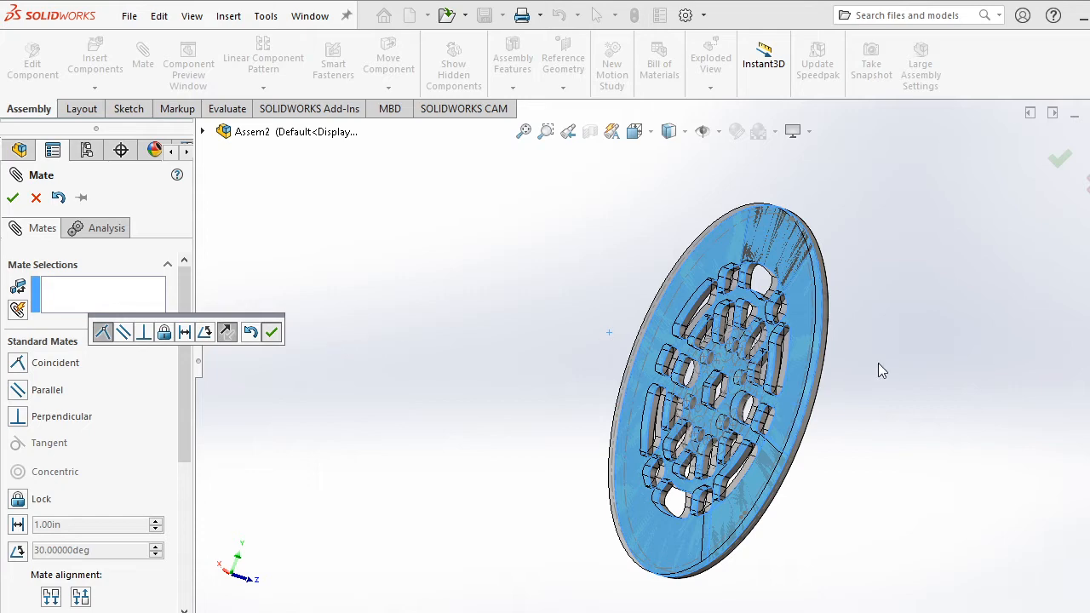
key("Escape")
Inspect how the cutouts of the mated rotors line up, and check the standard mates slide in the Google Slides presentation.
middle_click_drag(840, 344, 778, 344)
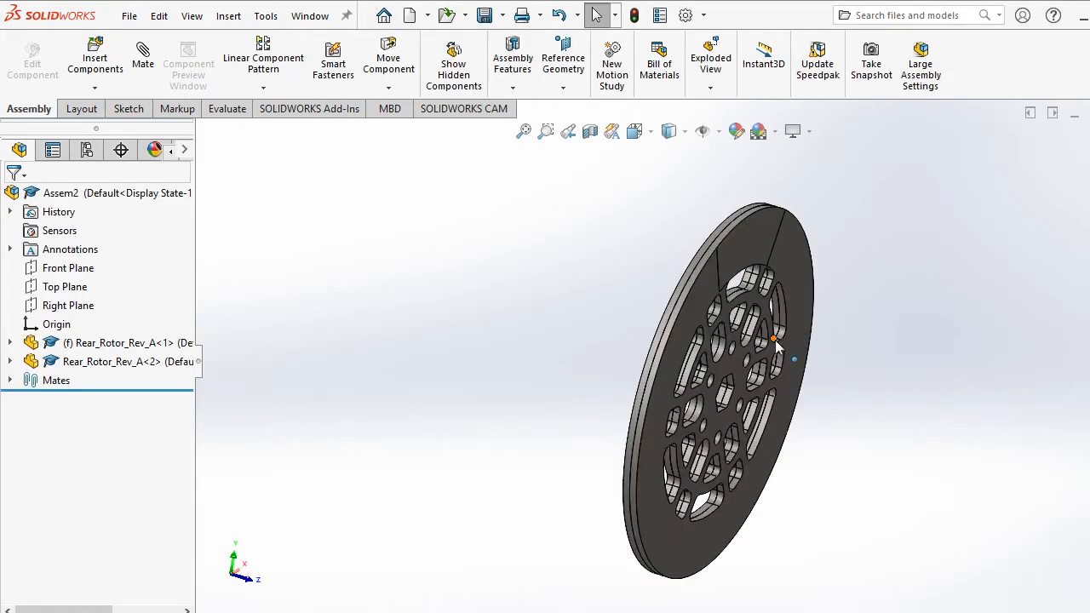
scroll(841, 365, "down", 3)
middle_click_drag(649, 364, 647, 341)
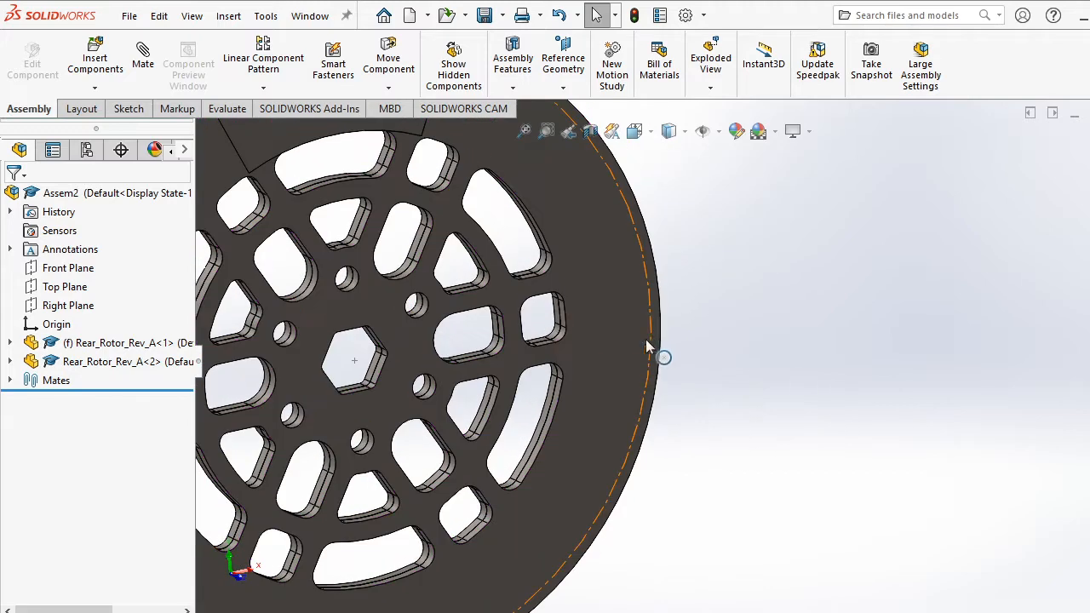
scroll(651, 353, "up", 5)
scroll(639, 362, "down", 1)
scroll(389, 311, "down", 2)
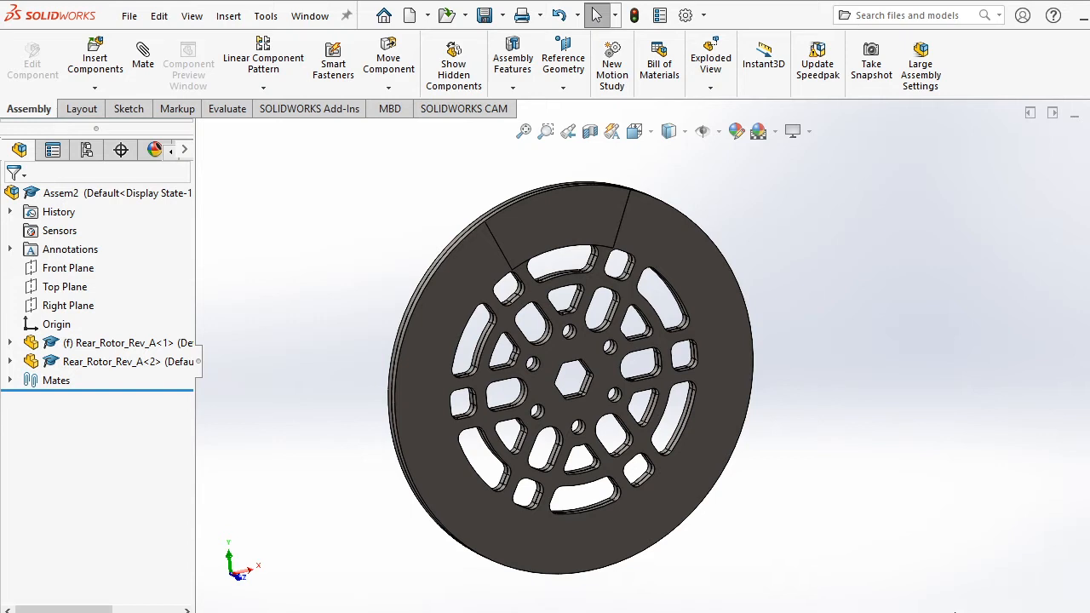
key("alt+Tab")
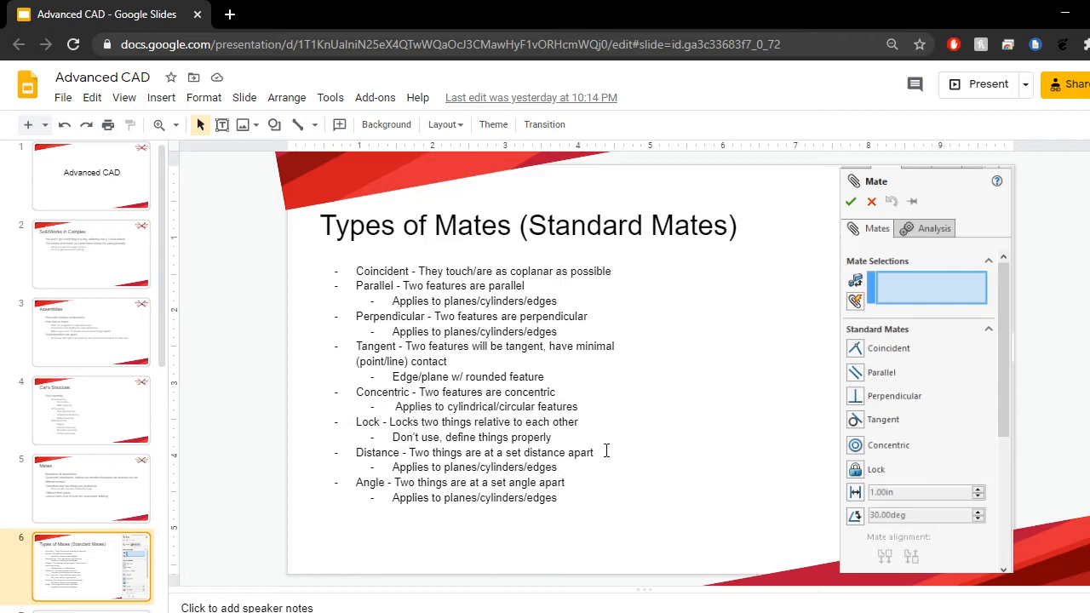
key("alt+Tab")
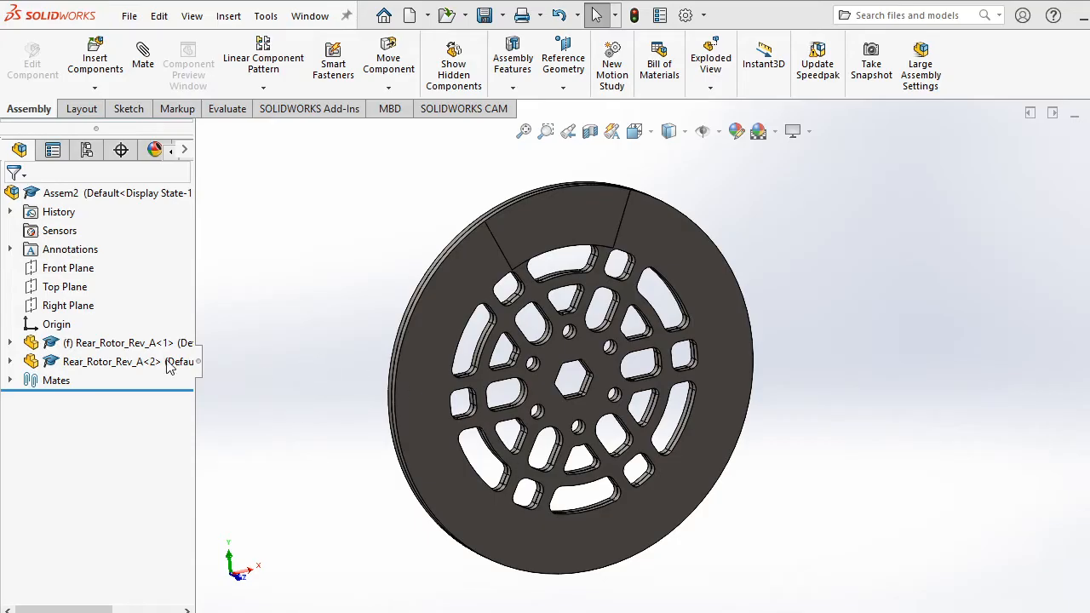
Delete the Concentric1, Concentric2 and Coincident4 mates between the two rotors.
left_click(9, 379)
left_click(94, 398)
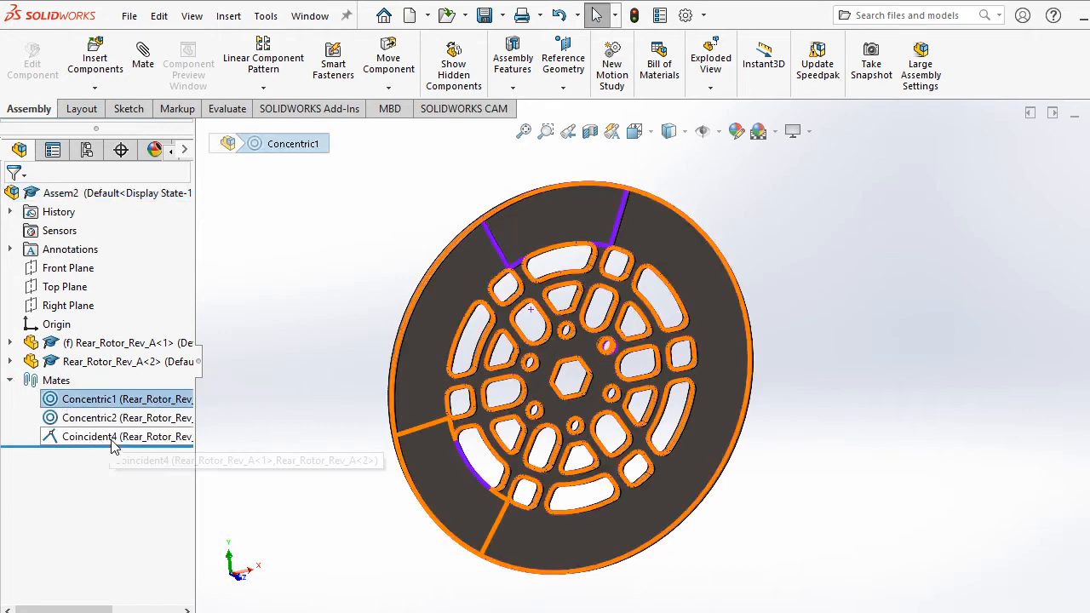
left_click(112, 439, "shift")
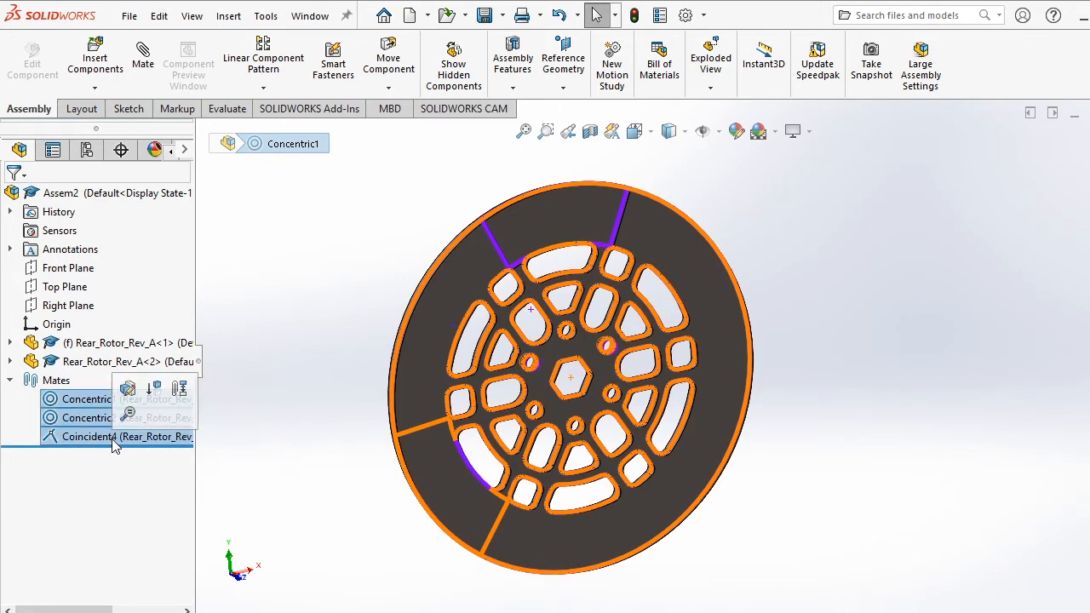
key("Delete")
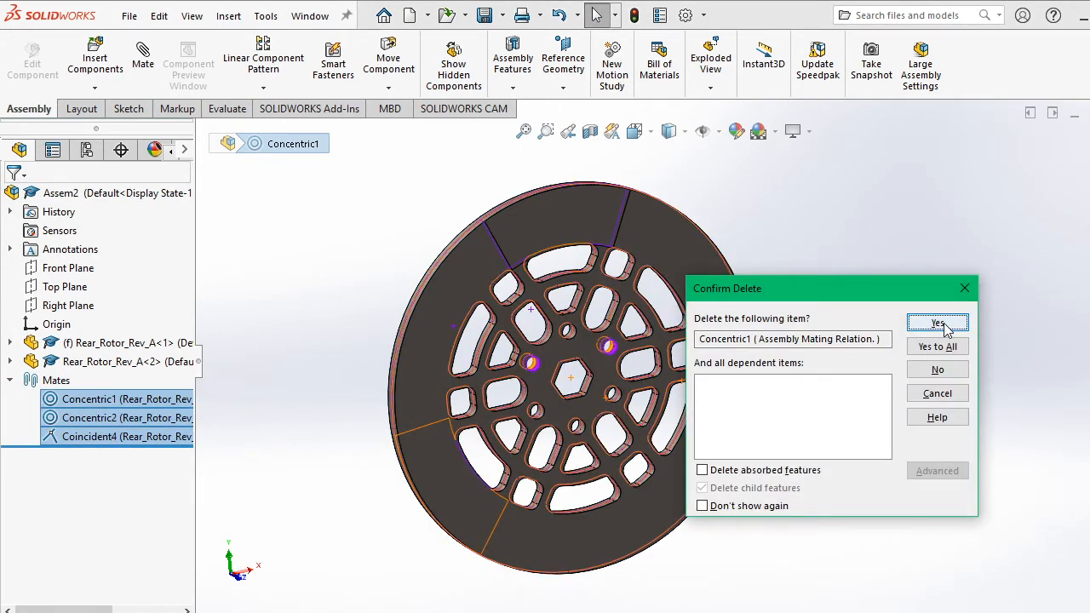
left_click(938, 323)
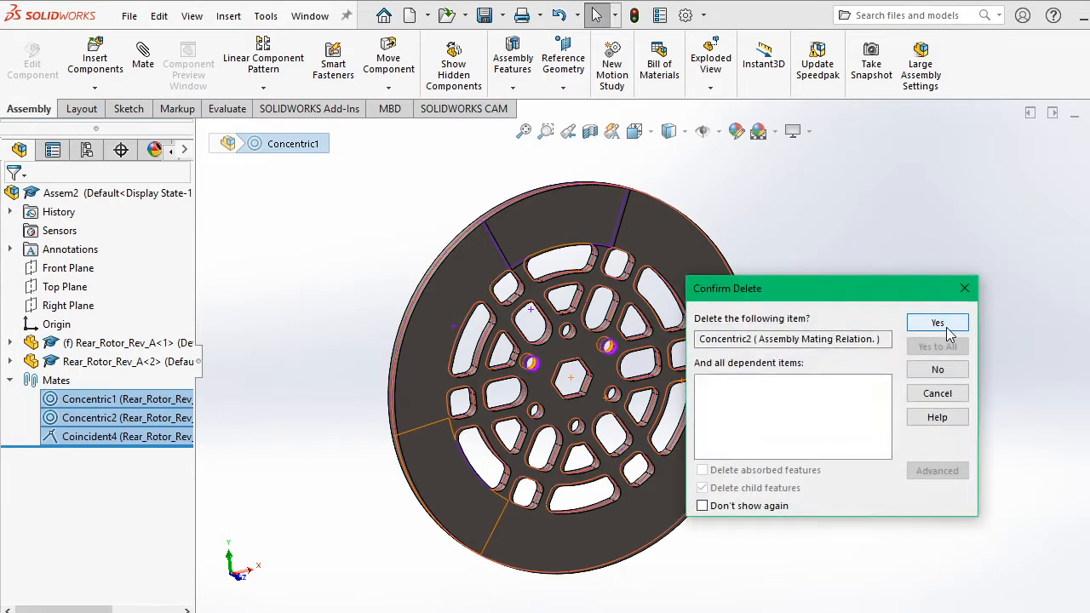
left_click(937, 323)
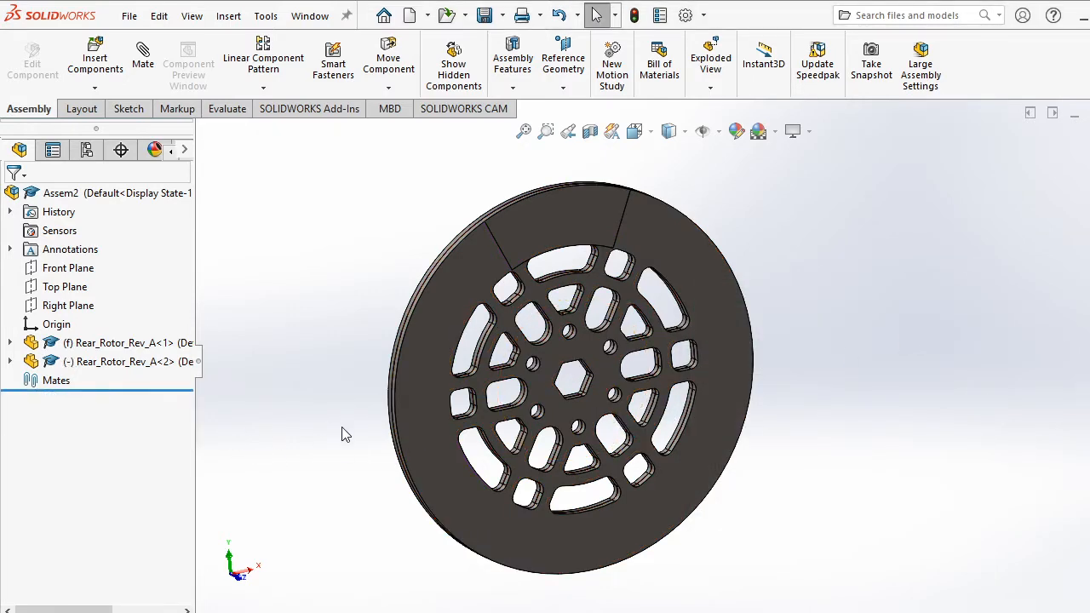
Add a lock mate between the two stacked rotors.
middle_click_drag(341, 434, 435, 437)
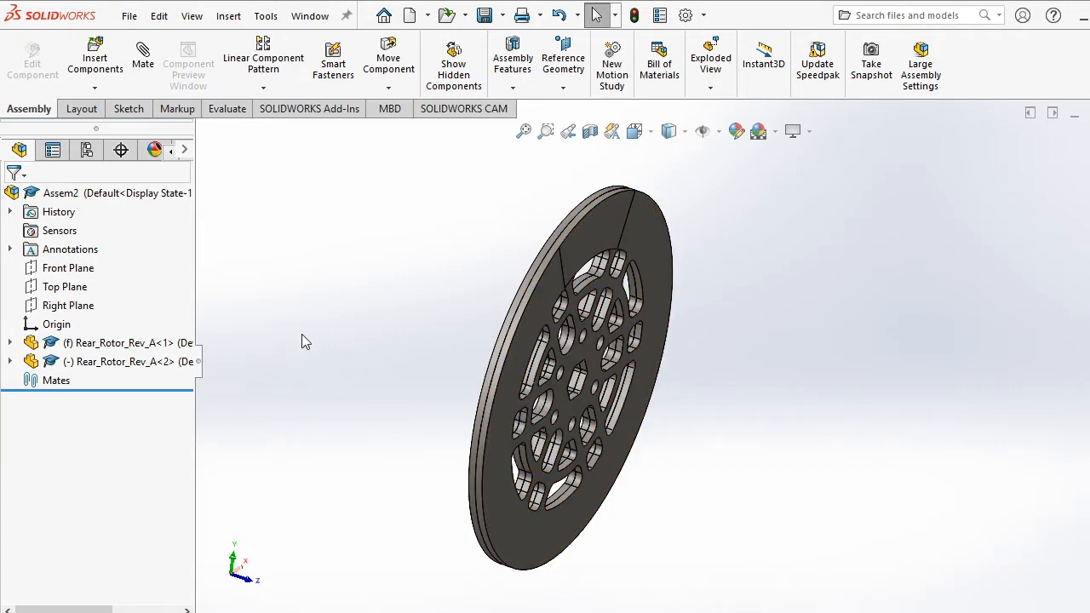
left_click(143, 53)
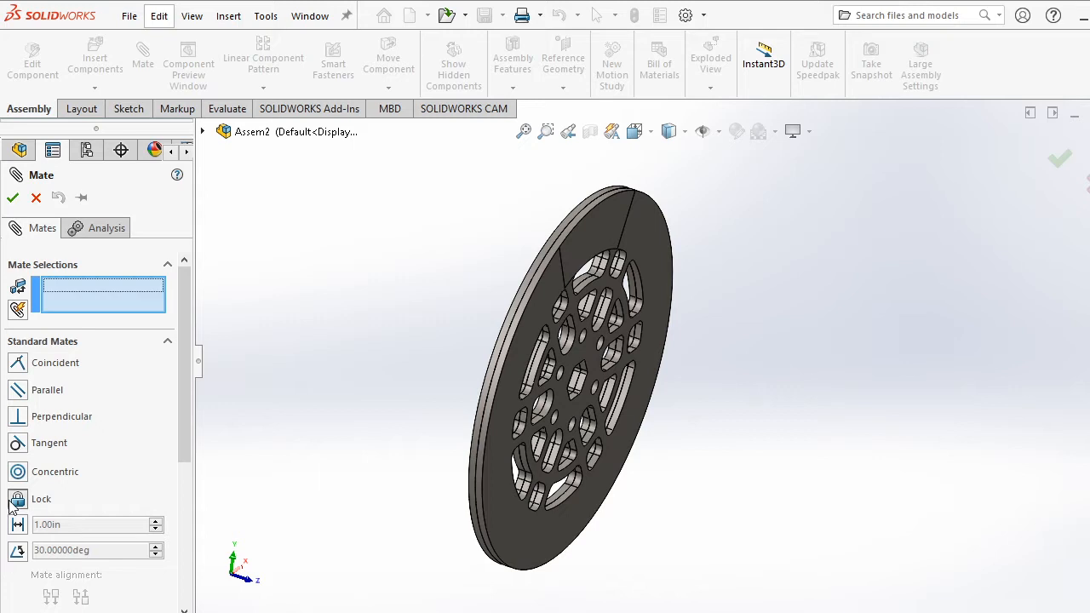
left_click(509, 330)
left_click(518, 324)
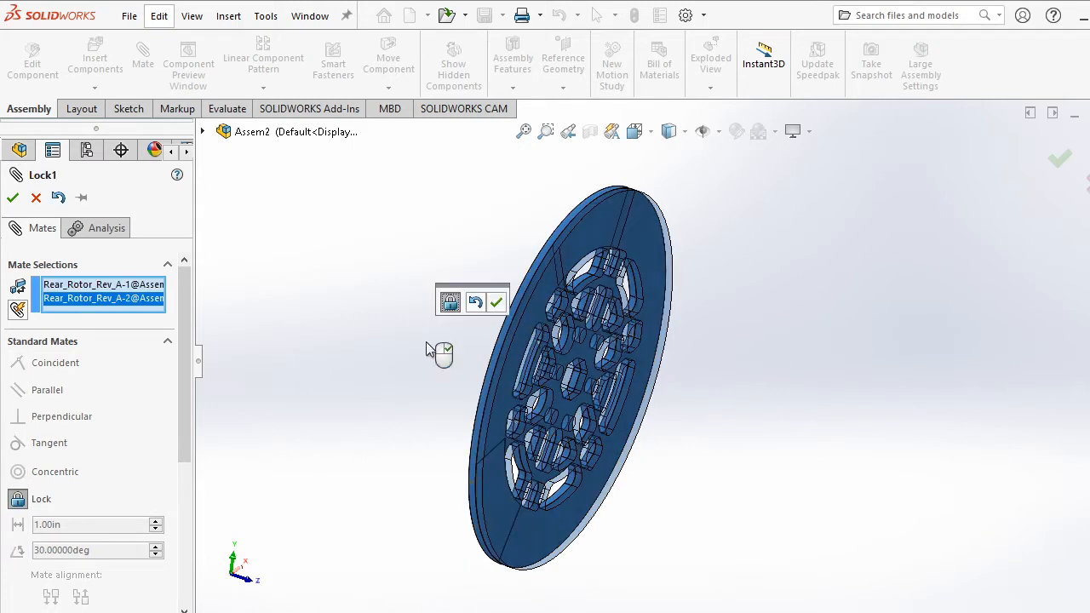
left_click(12, 196)
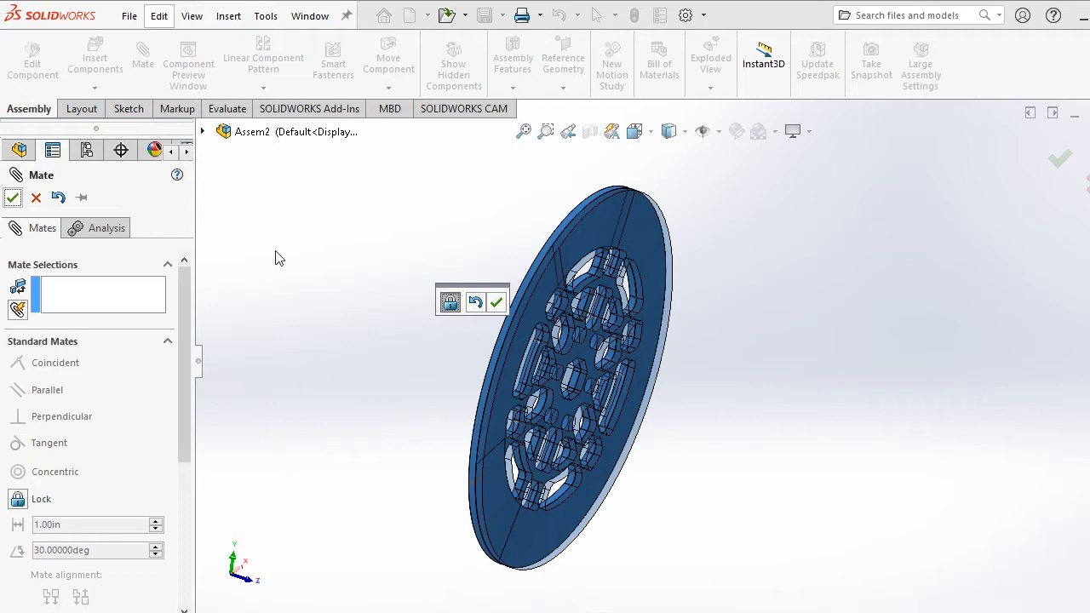
key("Escape")
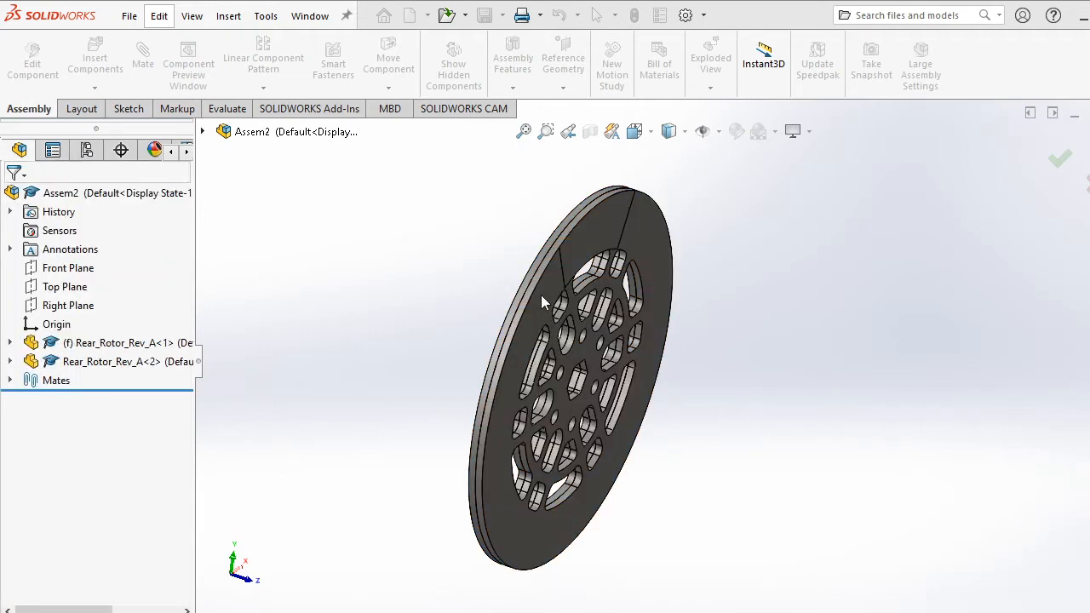
Try to move the locked rotor away from the fixed rotor.
left_click(494, 357)
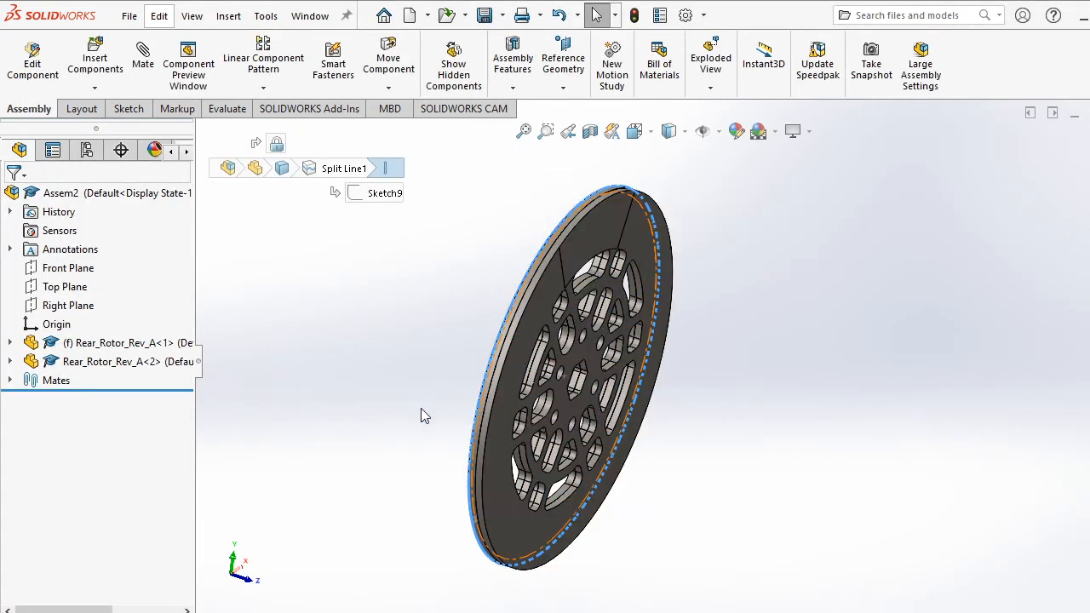
left_click_drag(420, 408, 995, 394)
left_click(990, 405)
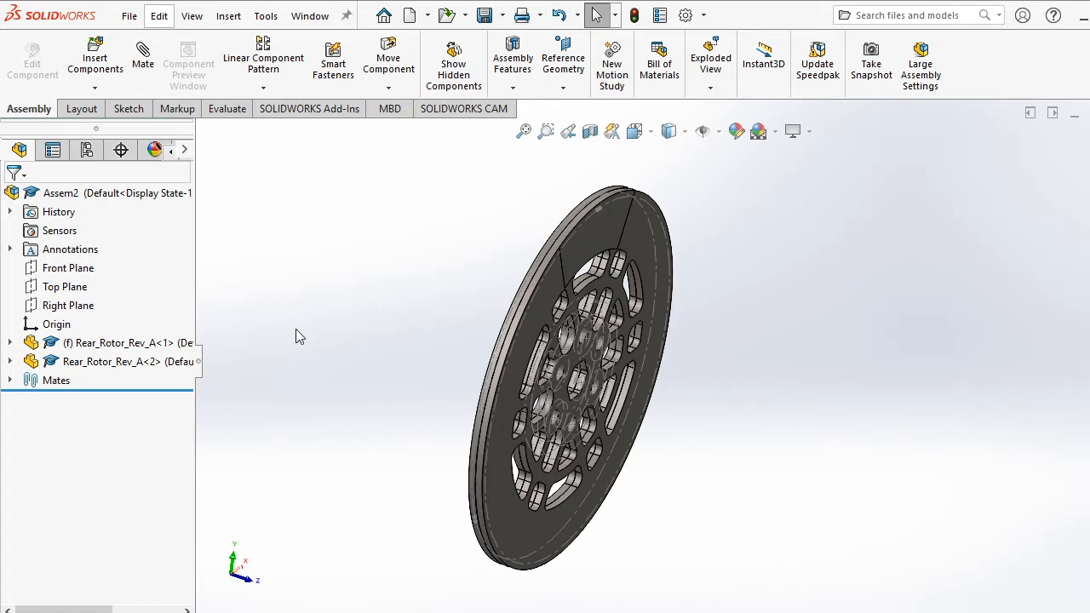
Undo the lock mate and the deletion of the two concentric mates and the coincident mate, and check the restored mates.
left_click(10, 381)
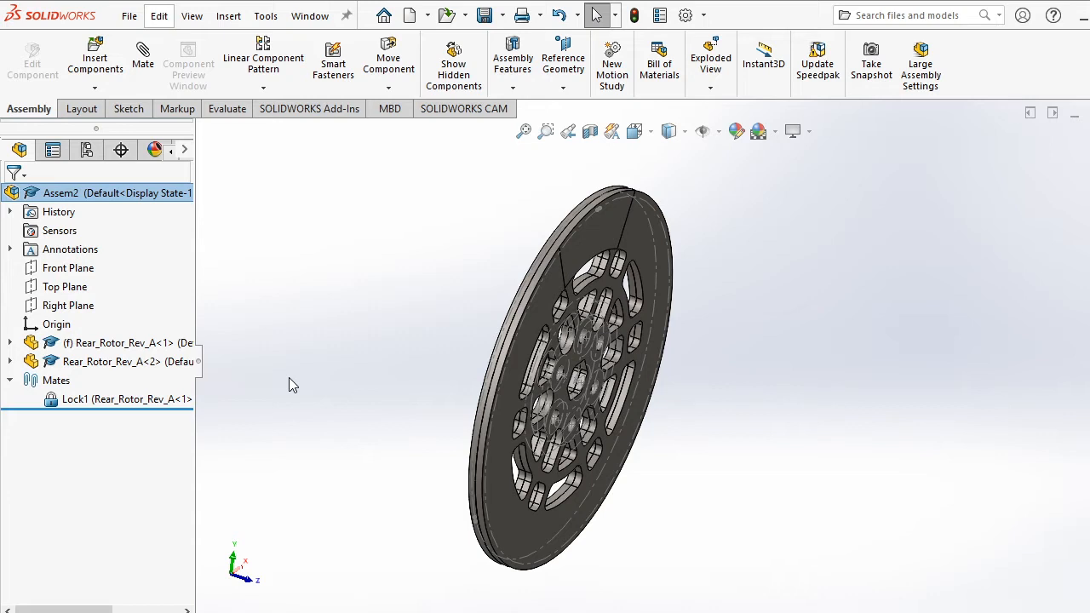
key("ctrl+z")
key("ctrl+z")
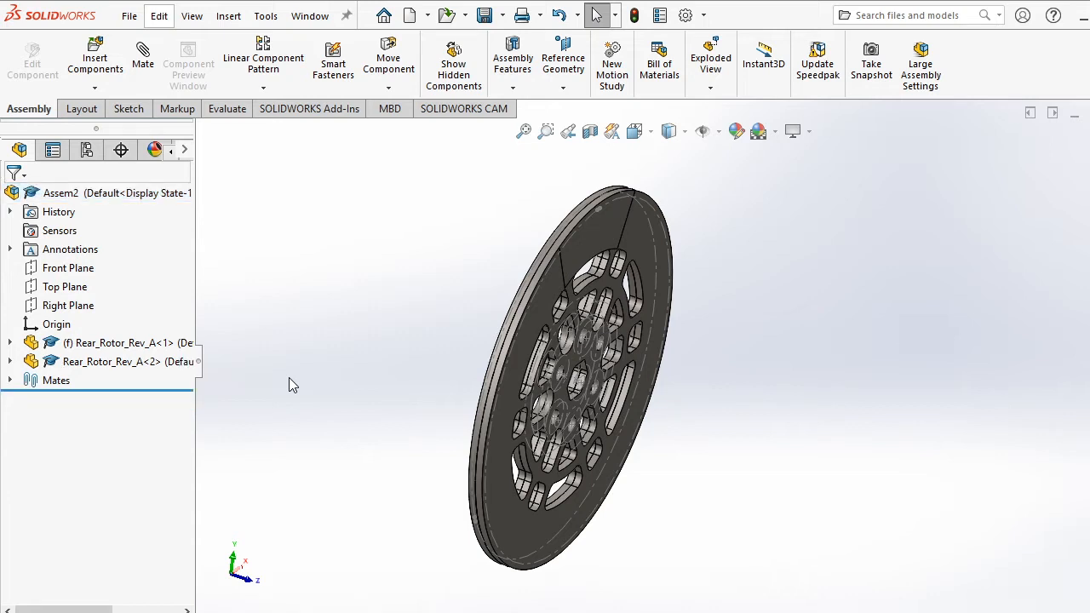
left_click(12, 380)
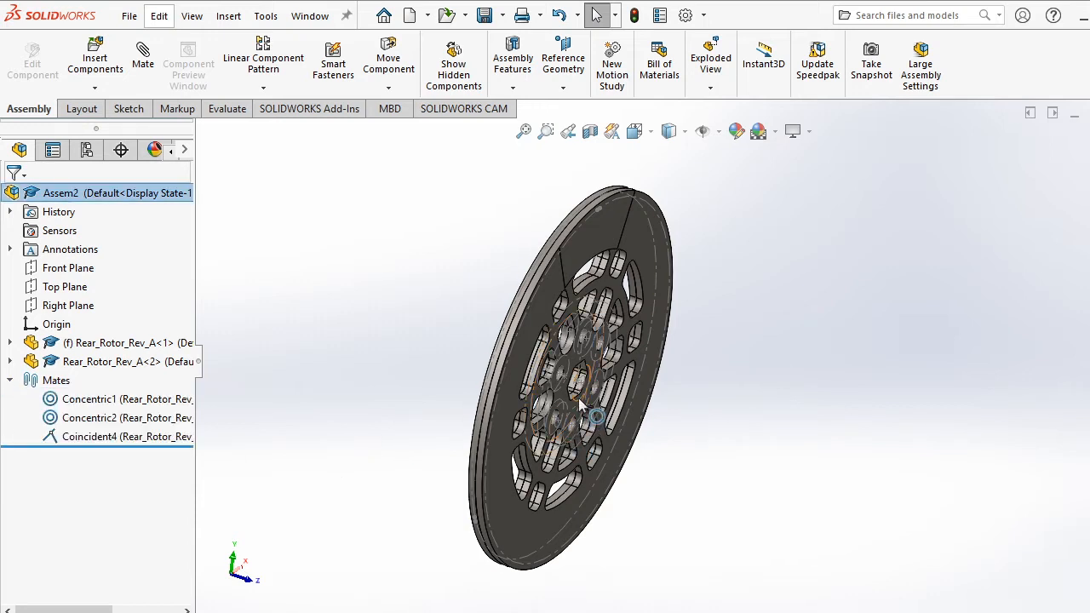
scroll(630, 391, "down", 5)
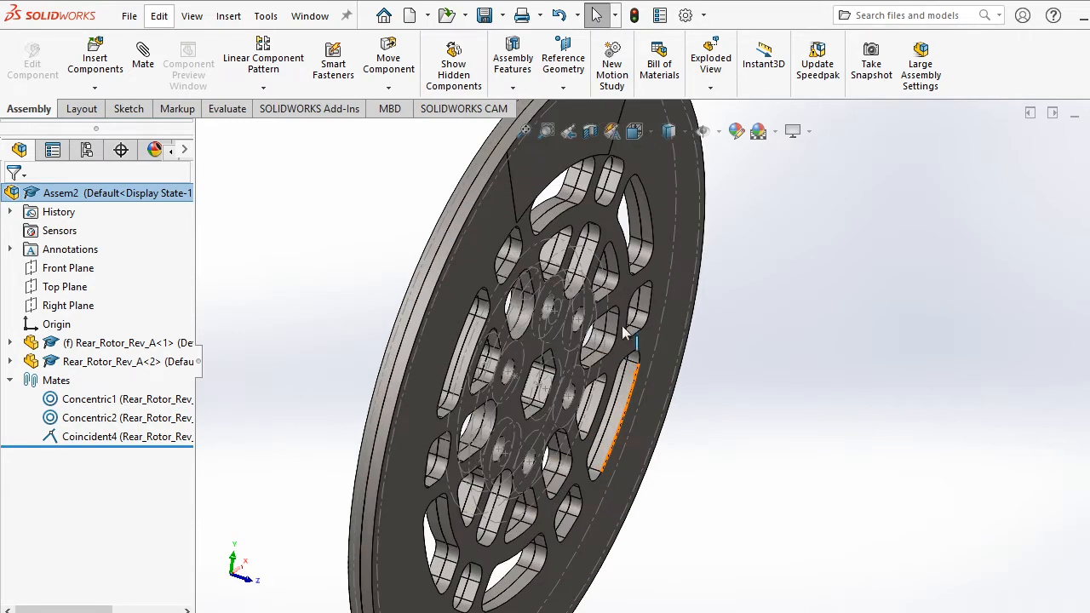
middle_click_drag(596, 433, 526, 417)
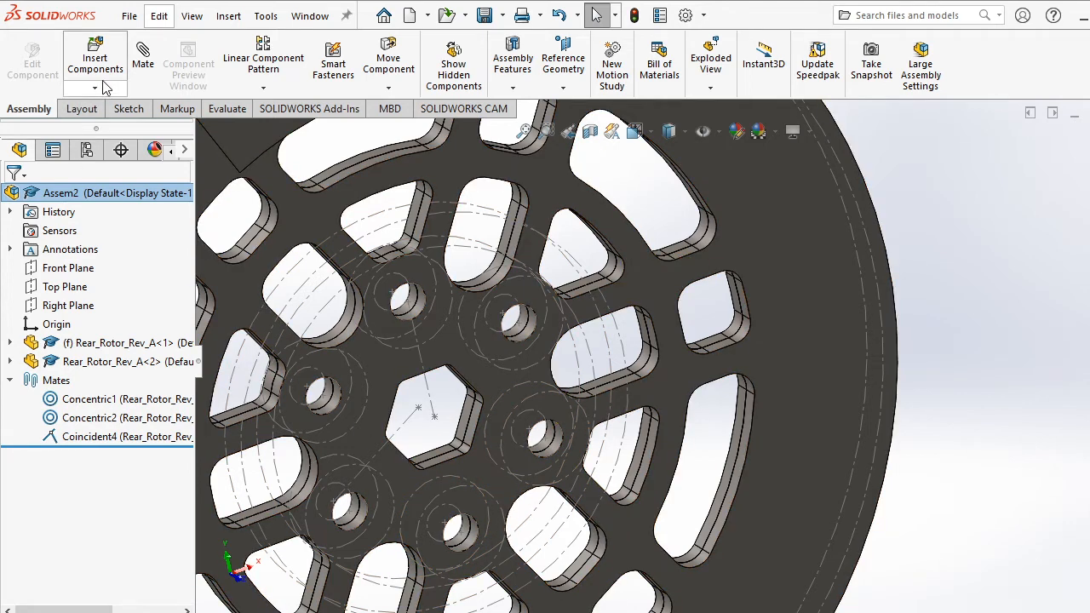
Add a concentric mate between the matching lower bolt holes of the two rotors.
left_click(143, 53)
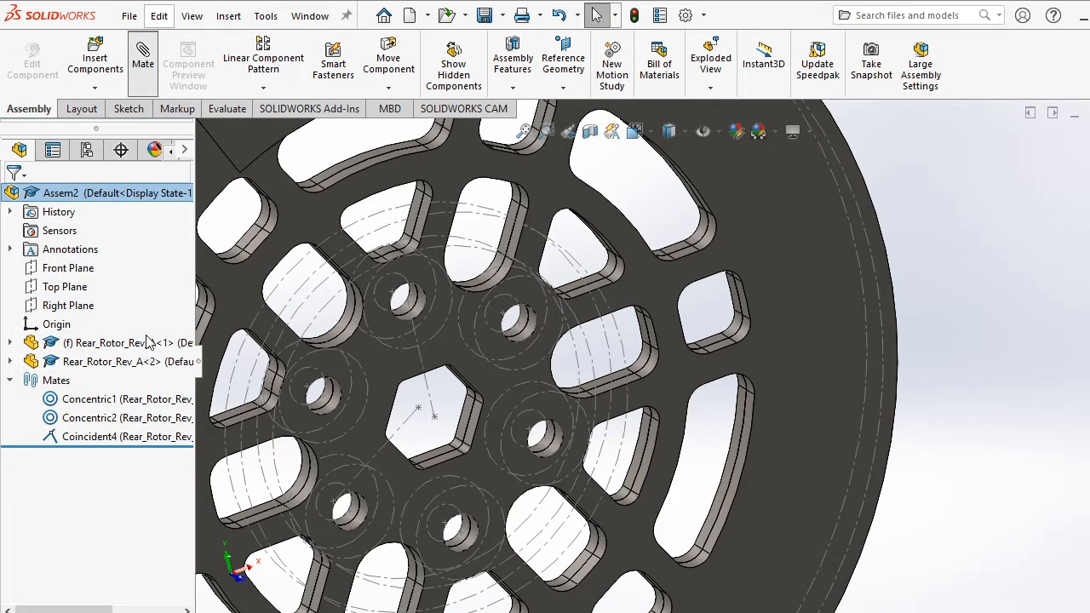
left_click(464, 534)
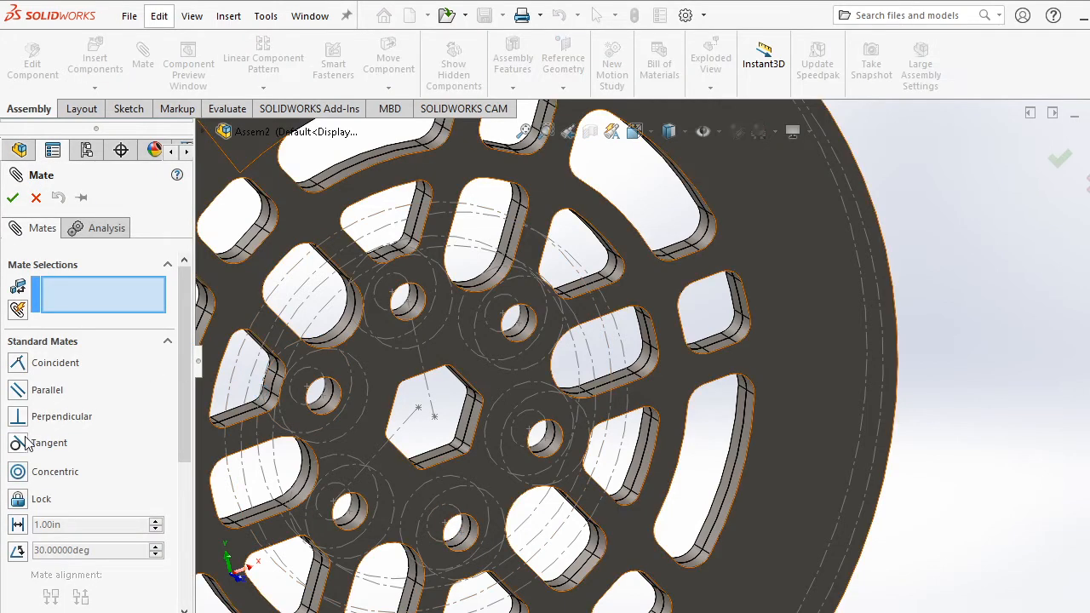
left_click(34, 482)
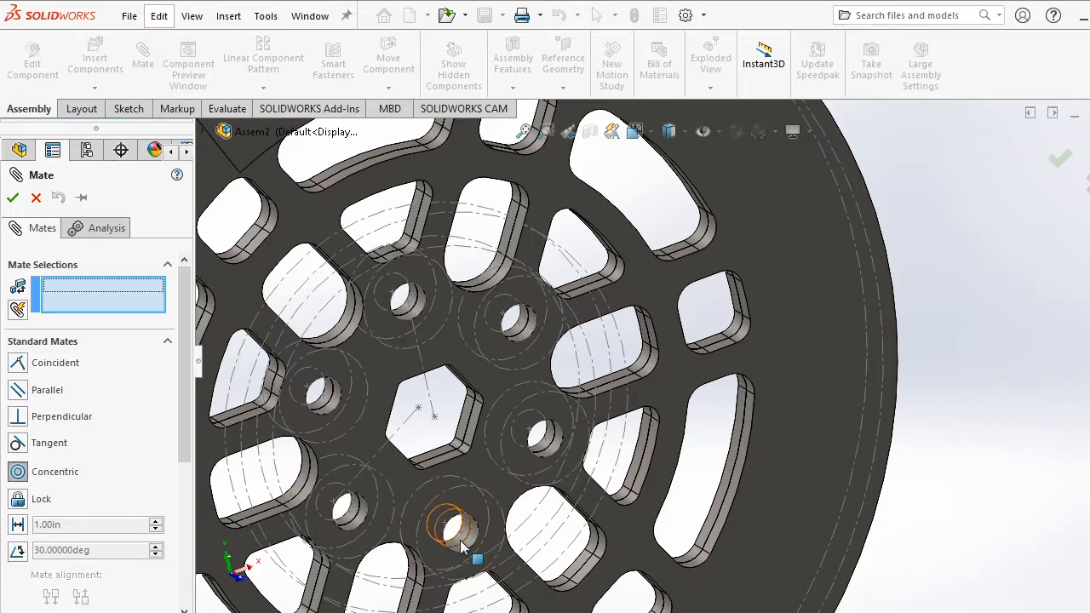
left_click(460, 545)
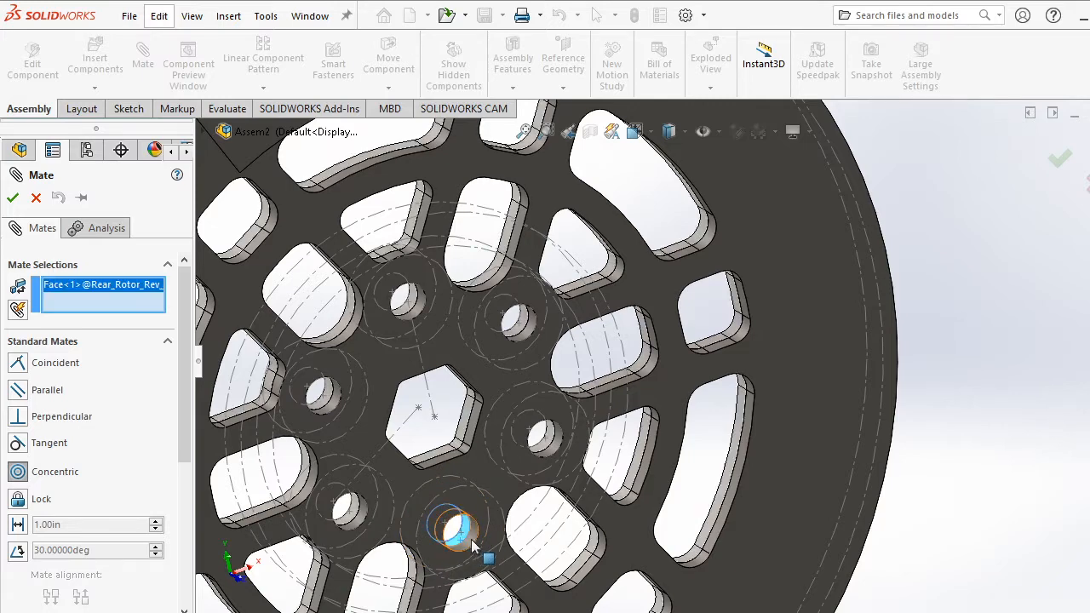
left_click(365, 568)
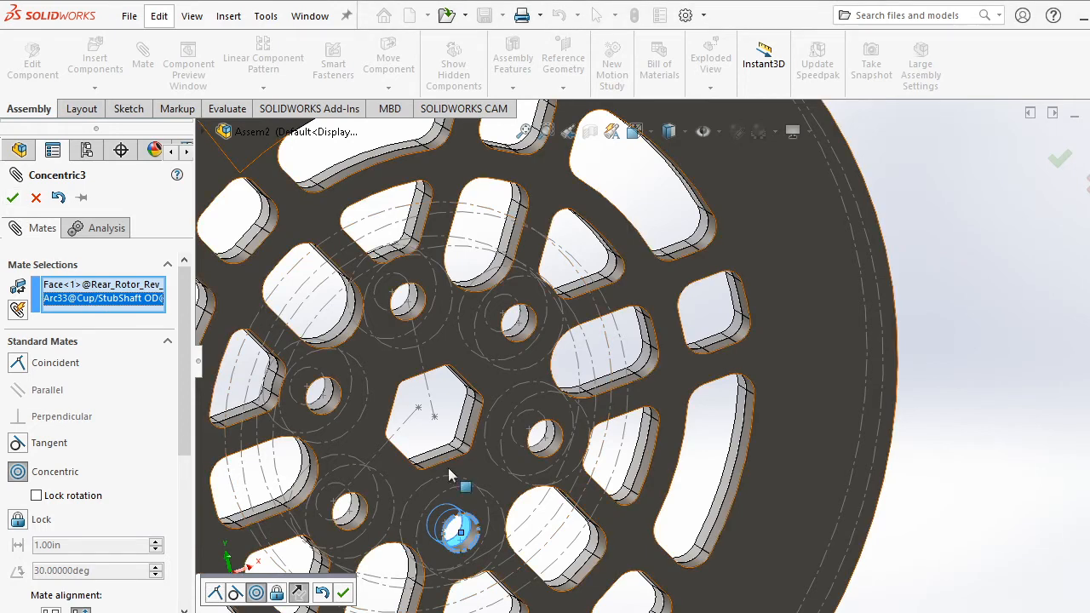
key("Delete")
scroll(482, 548, "down", 5)
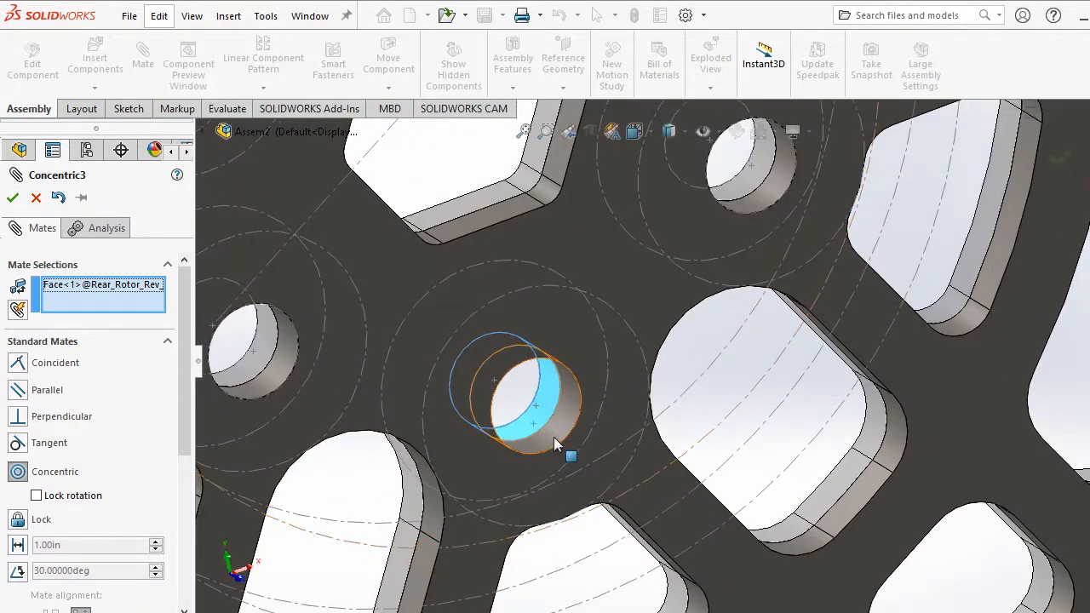
left_click(554, 437)
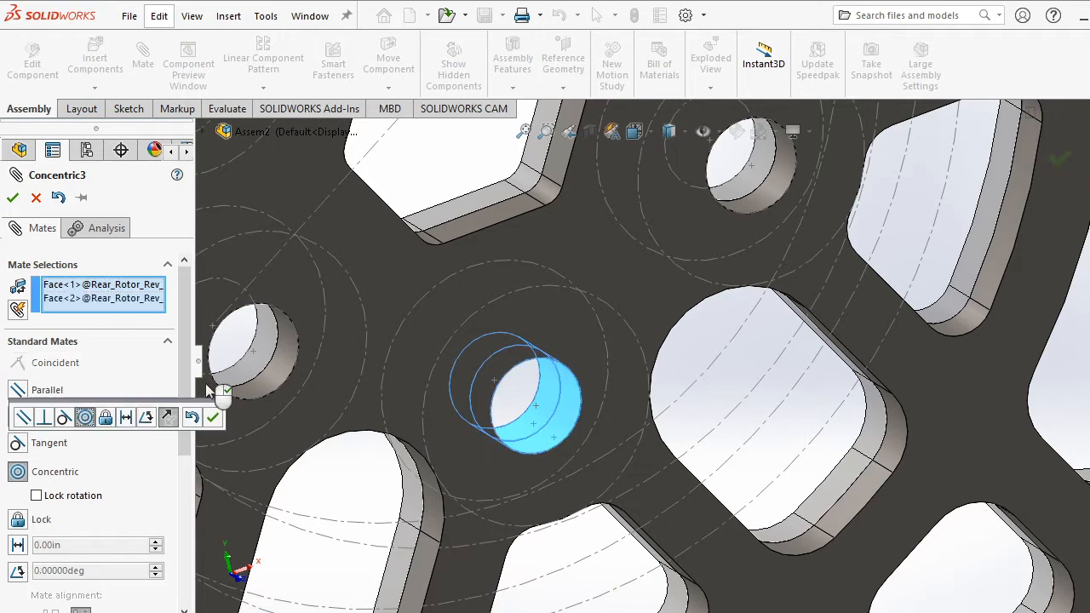
left_click(13, 196)
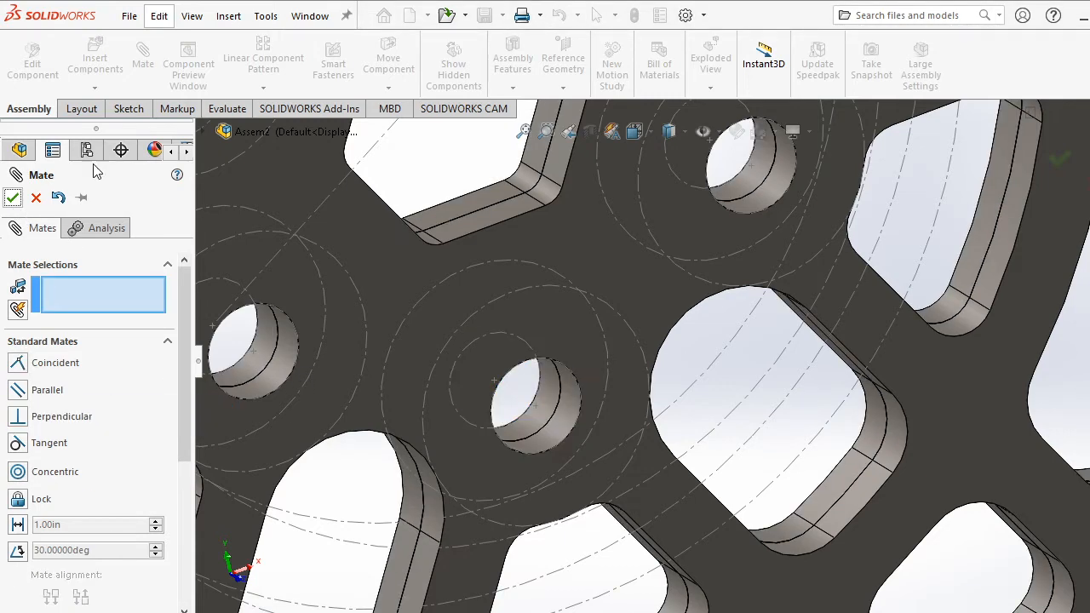
left_click(36, 197)
Add a tangent mate between the fixed rotor's lower hexagon face and the other rotor's curved cutout face, over defining the assembly.
key("f")
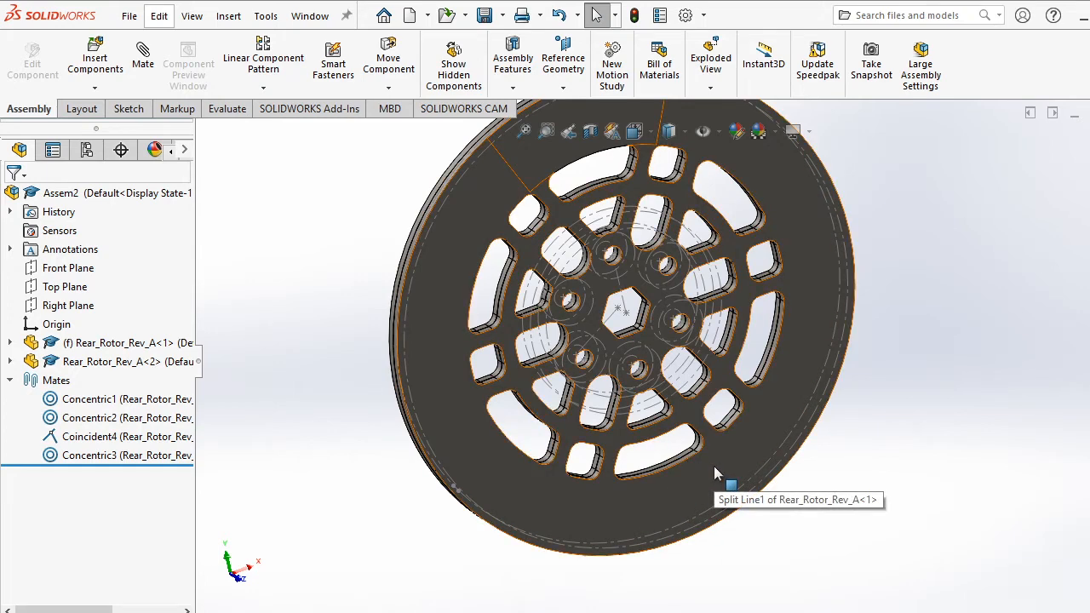
scroll(637, 362, "down", 3)
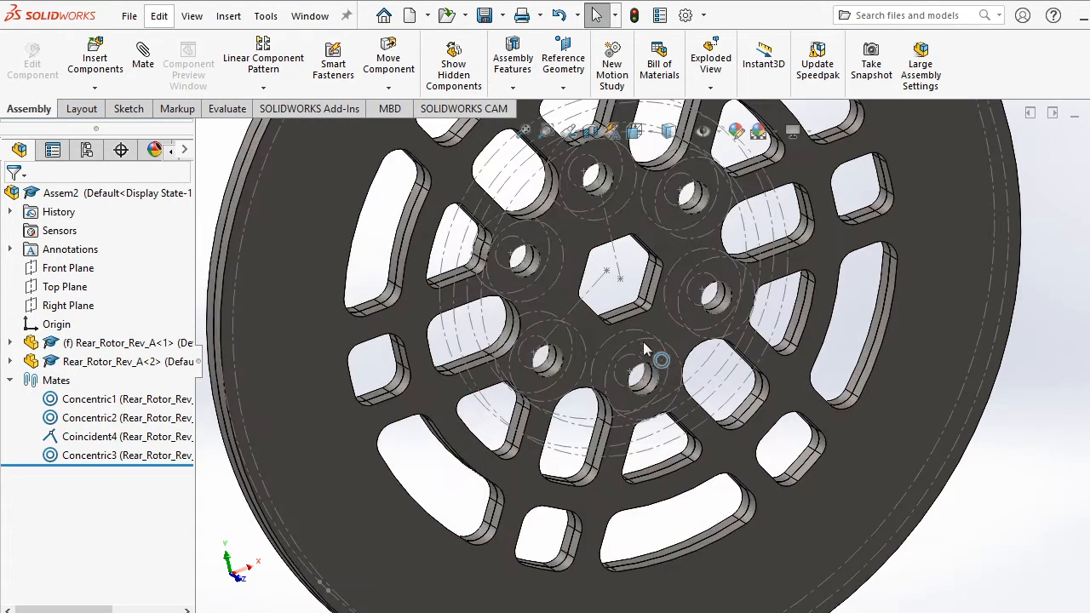
scroll(645, 349, "down", 2)
left_click(643, 357)
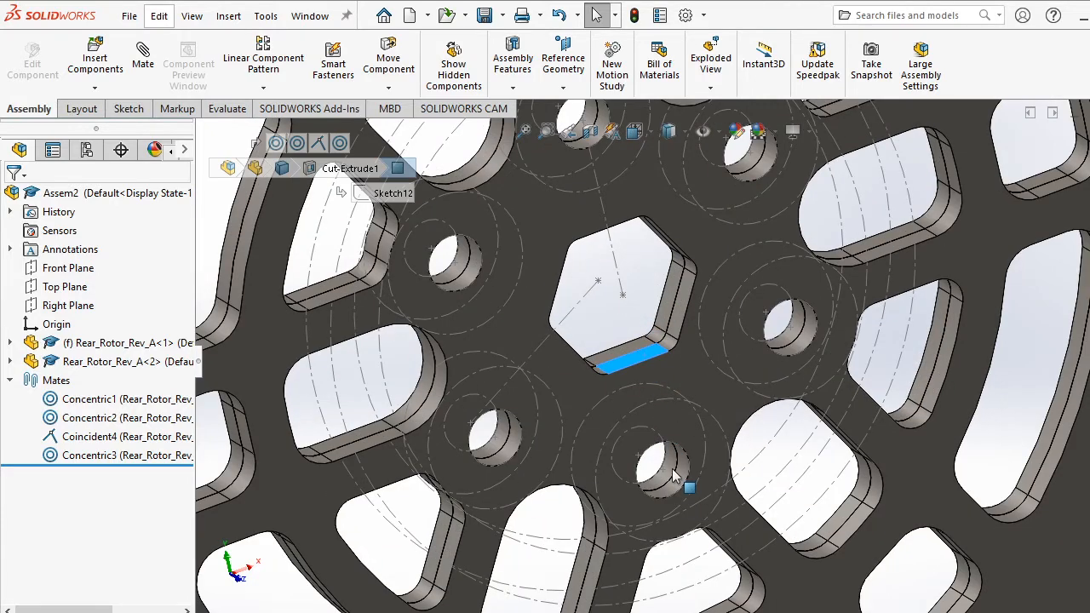
scroll(671, 469, "up", 5)
scroll(678, 455, "down", 4)
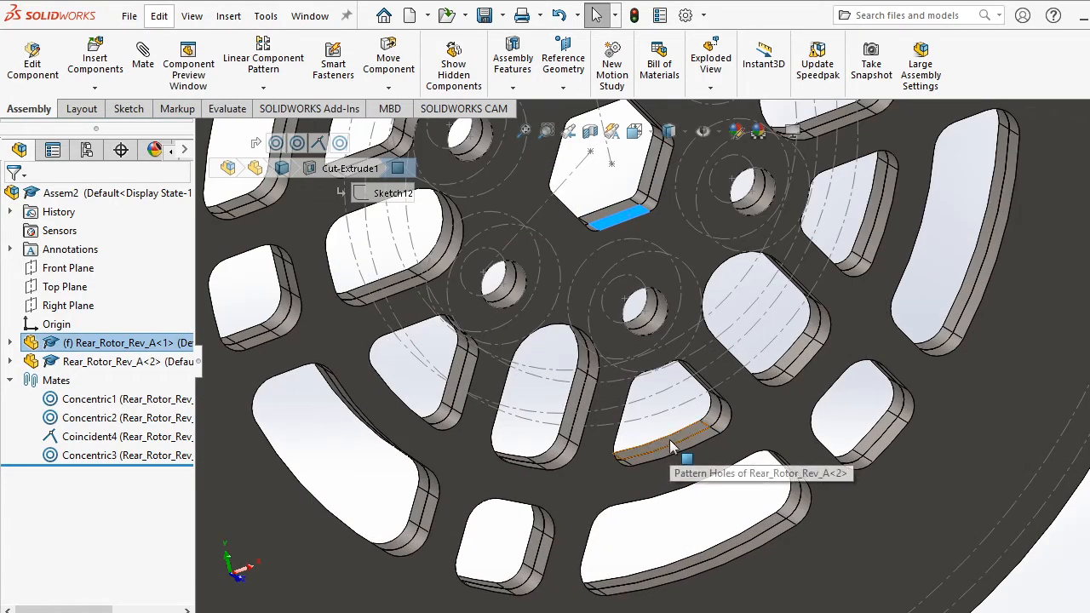
left_click(670, 445, "ctrl")
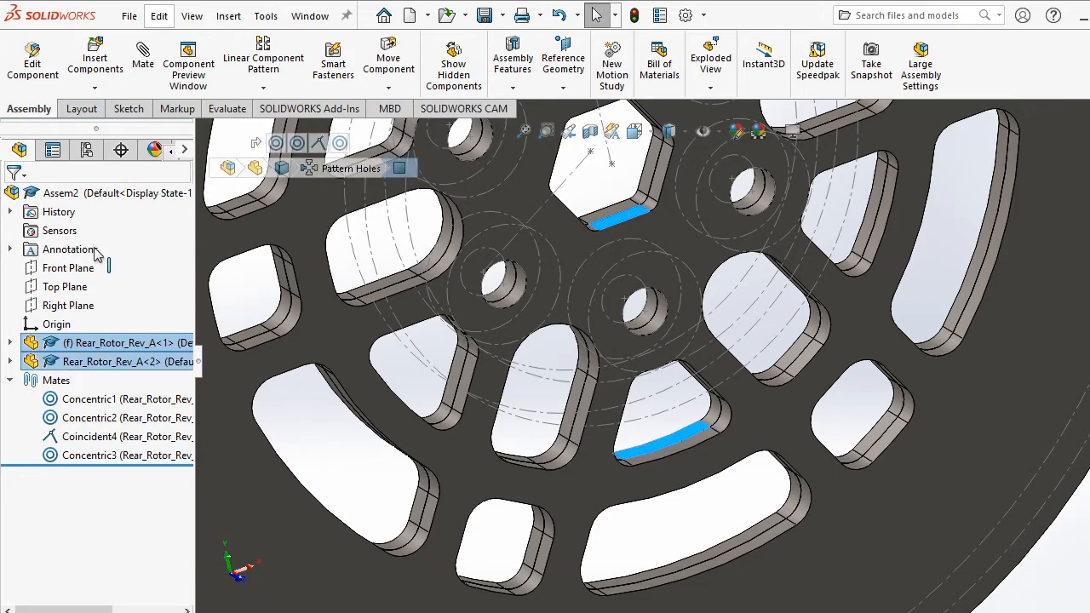
left_click(142, 56)
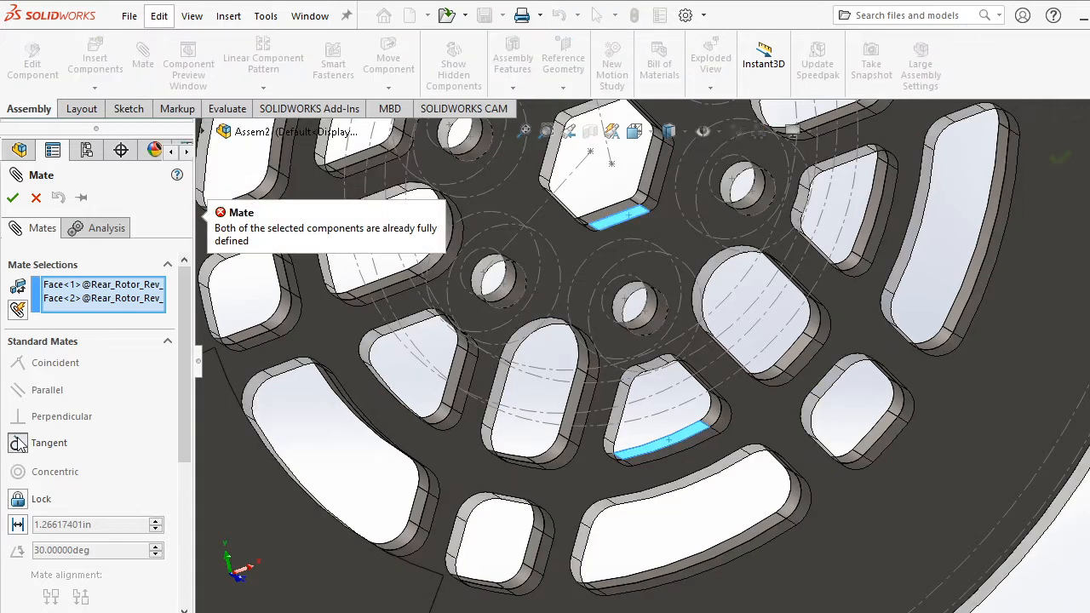
left_click(18, 443)
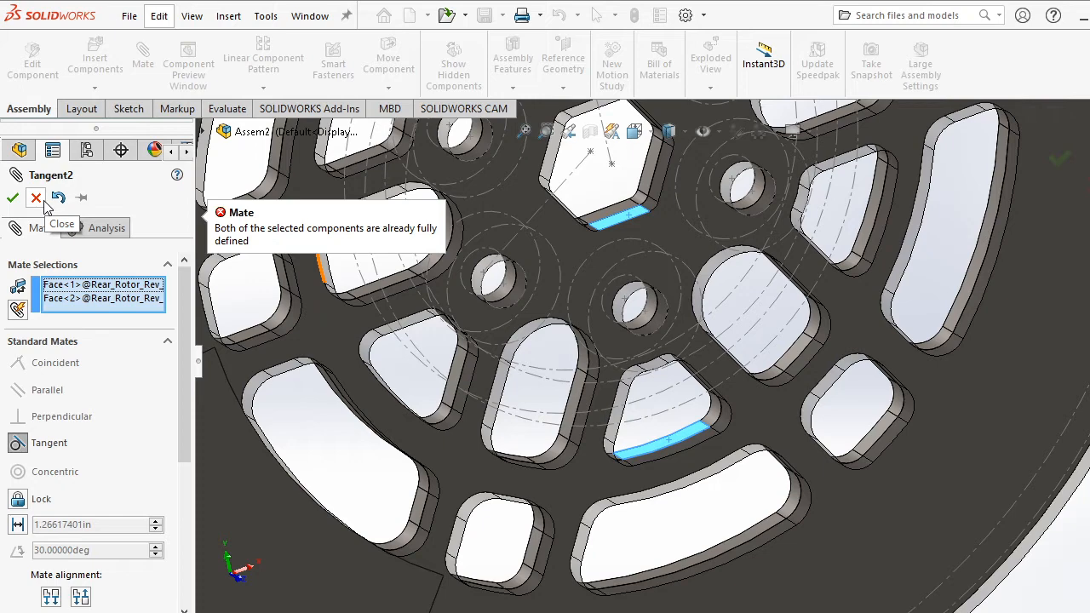
left_click(13, 198)
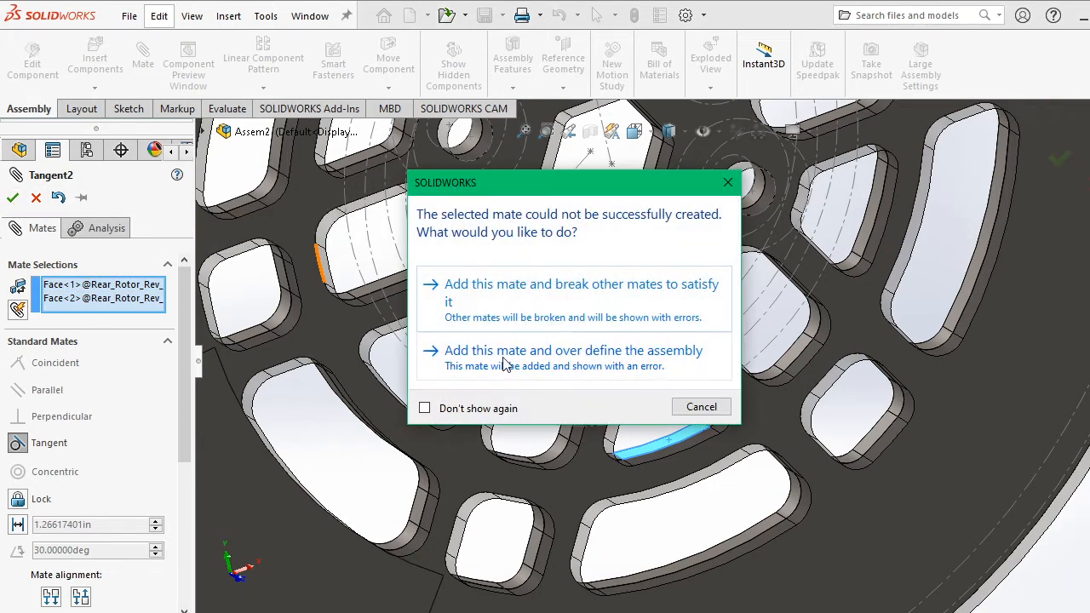
left_click(576, 368)
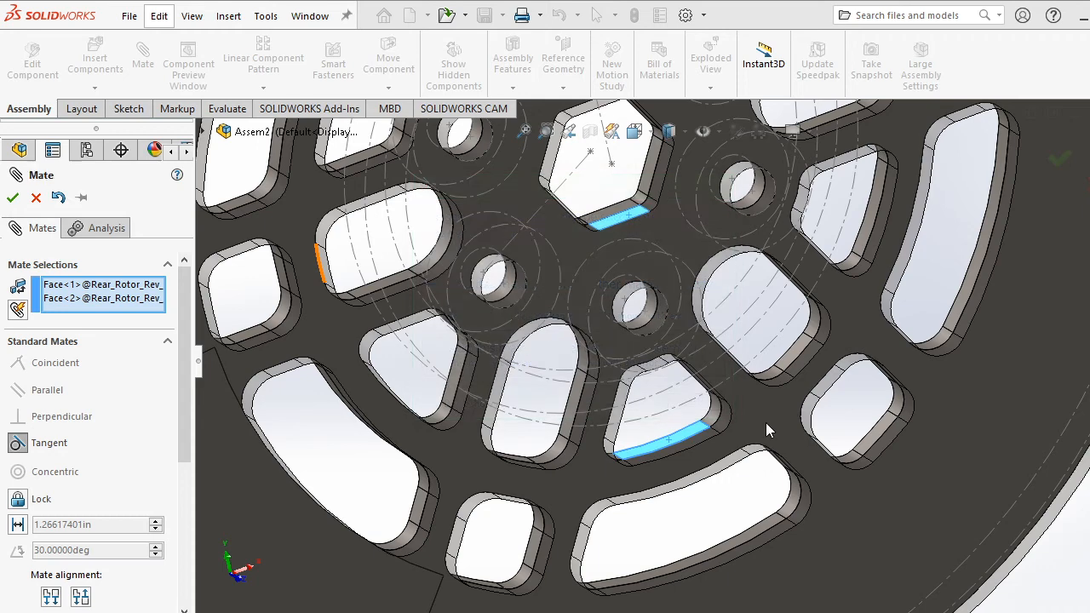
left_click(36, 199)
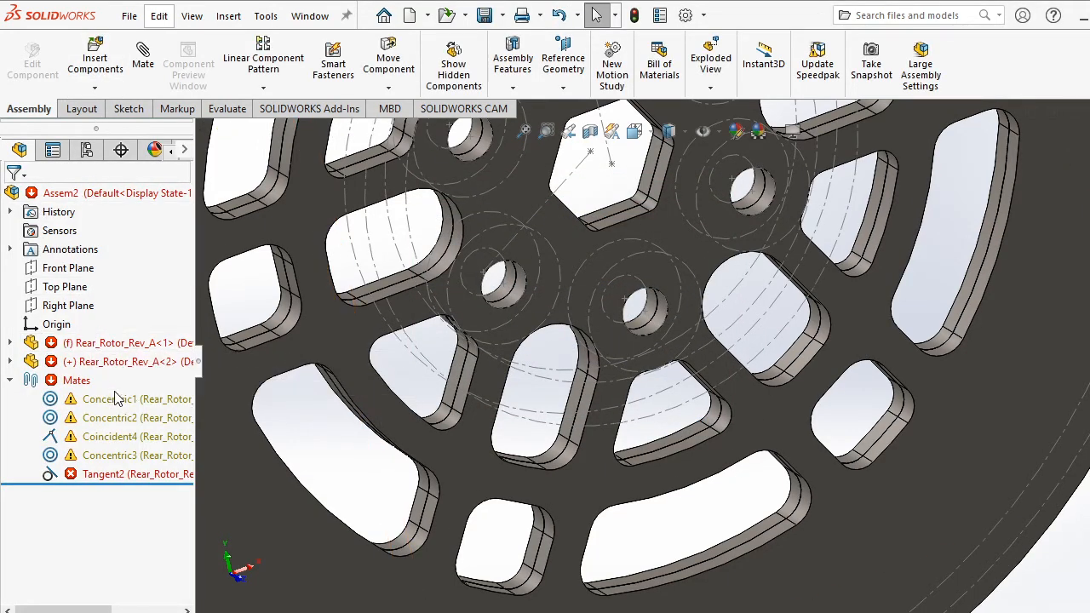
Inspect the conflicting mates and delete the failed tangent mate.
left_click(123, 416)
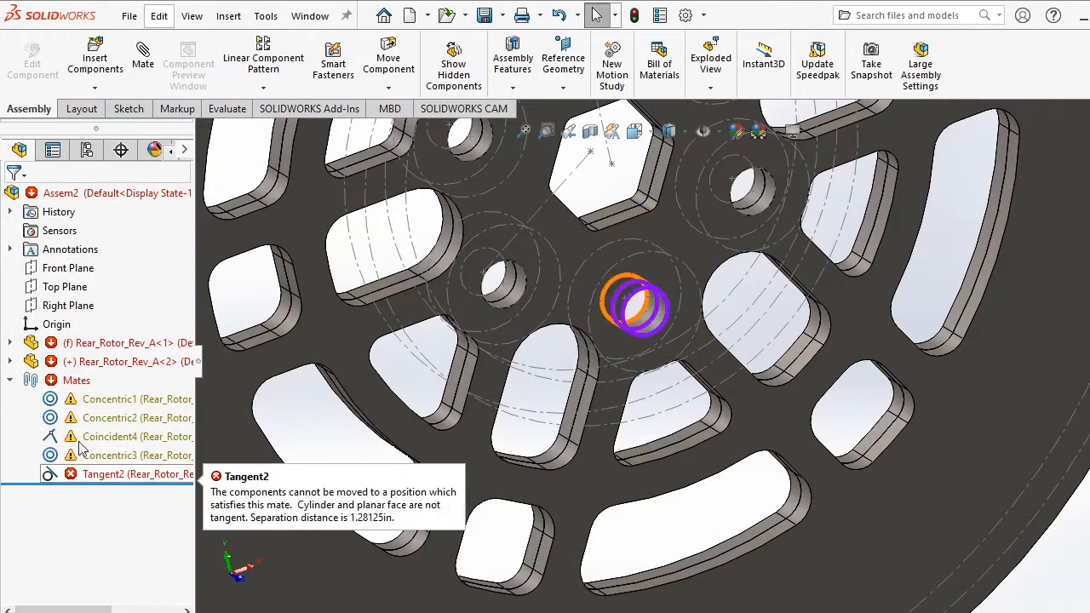
left_click(109, 475)
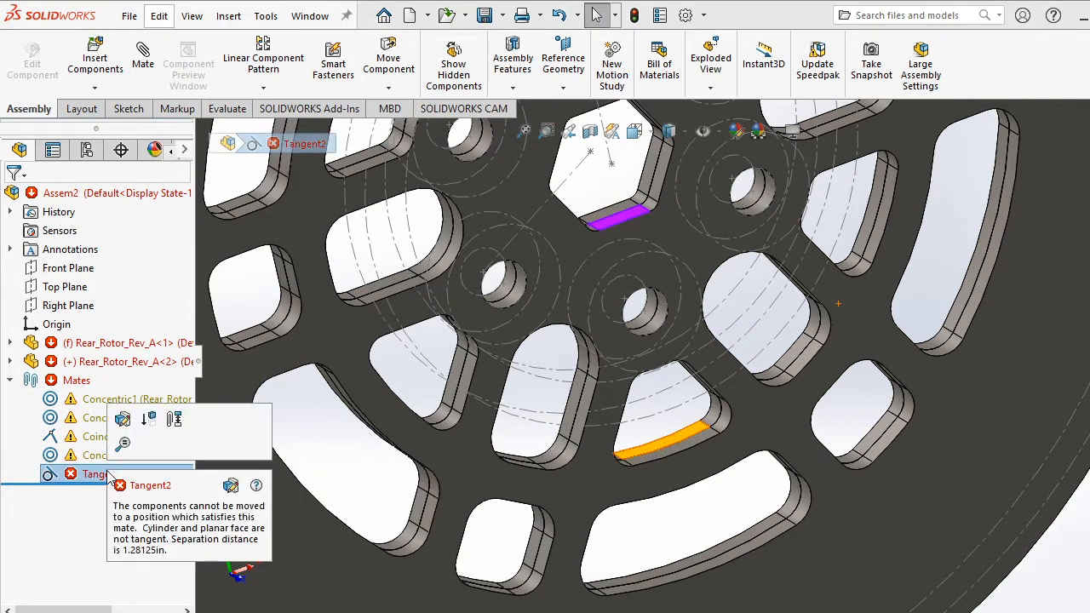
key("Delete")
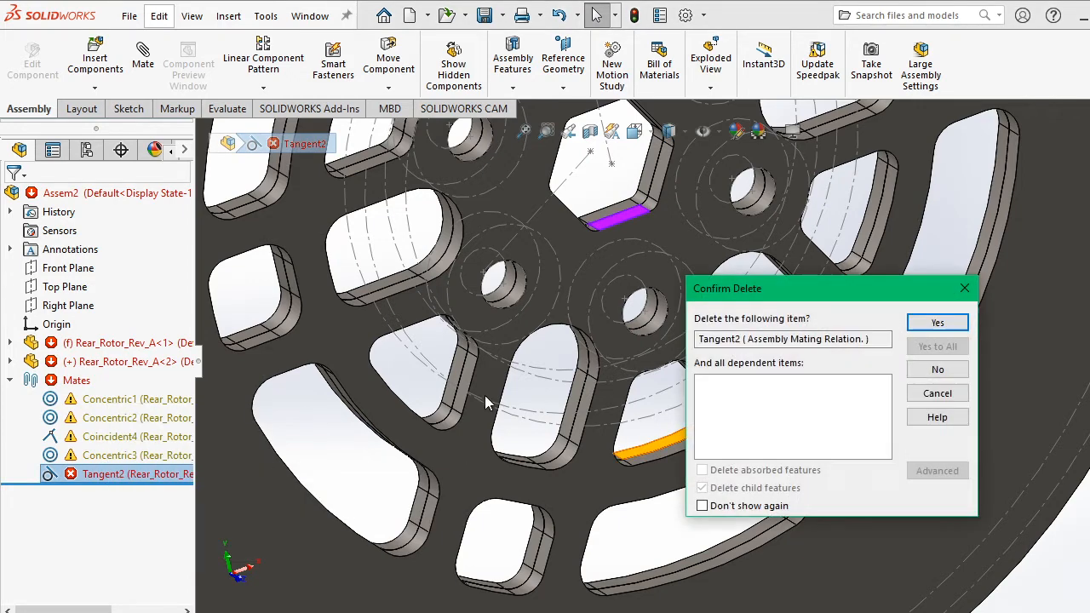
left_click(959, 326)
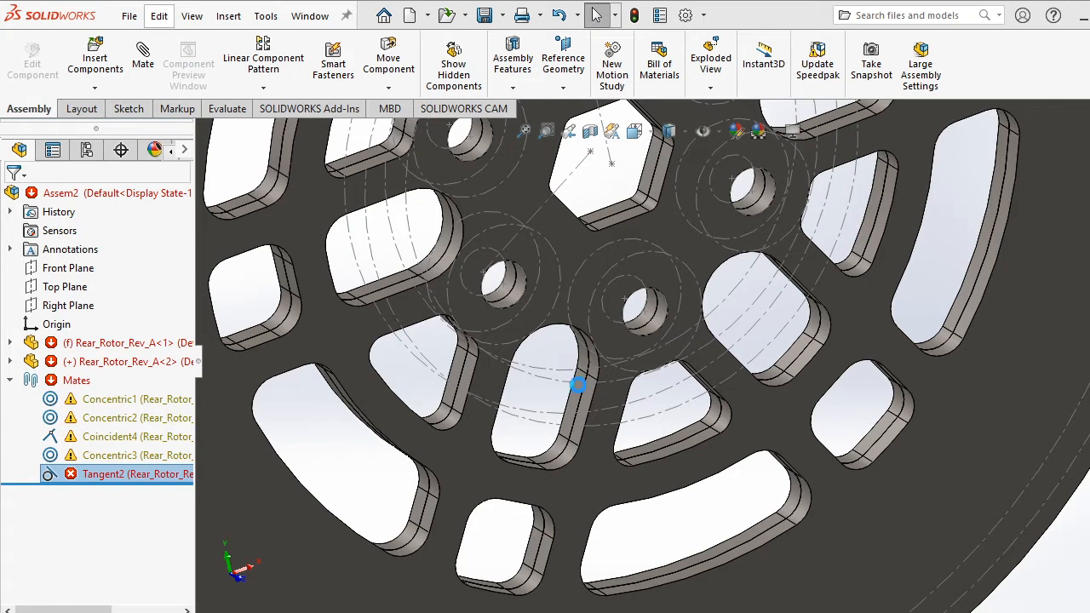
Delete the redundant Concentric3 mate between the two rotors' lower bolt holes.
left_click(118, 458)
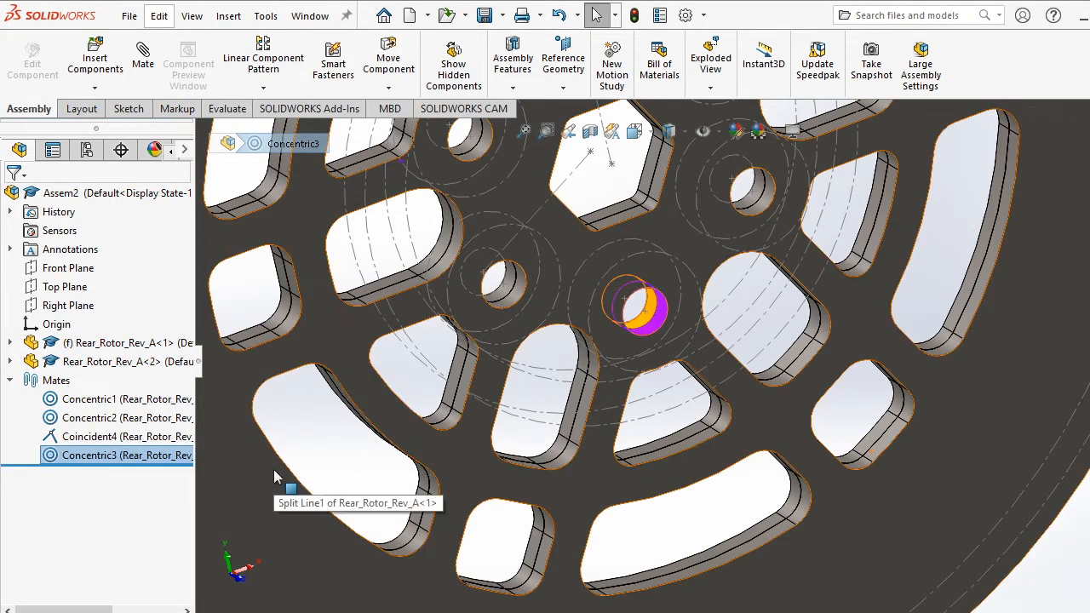
scroll(669, 424, "up", 5)
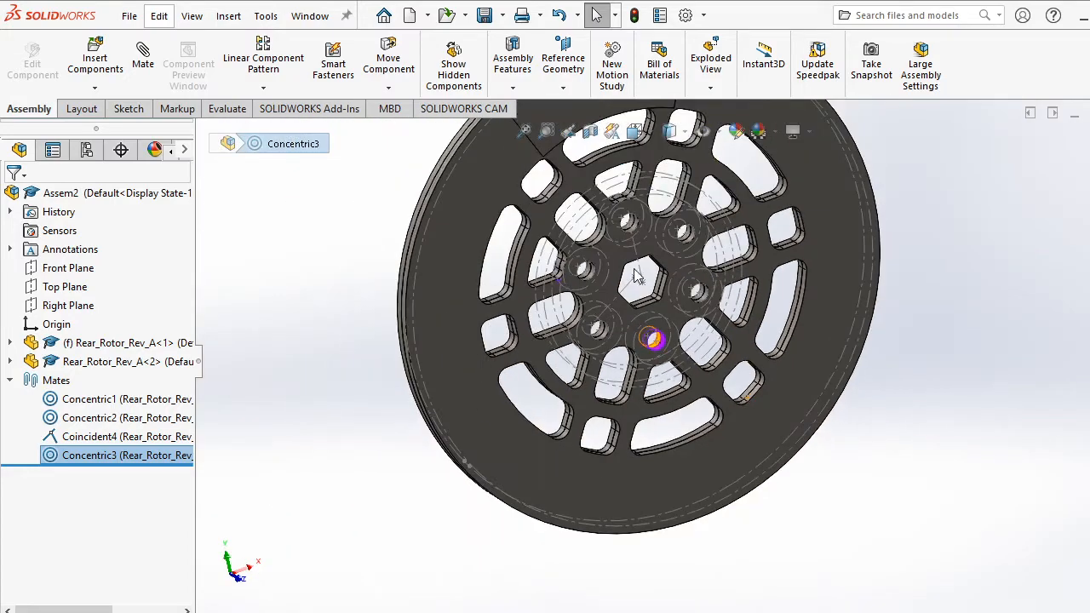
scroll(649, 269, "down", 2)
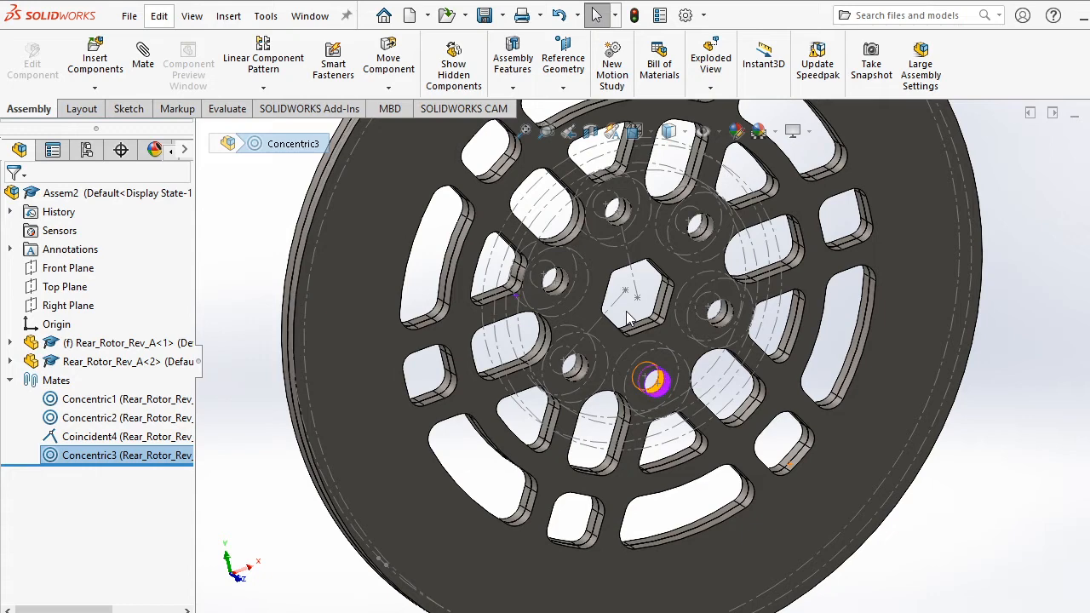
left_click(153, 458)
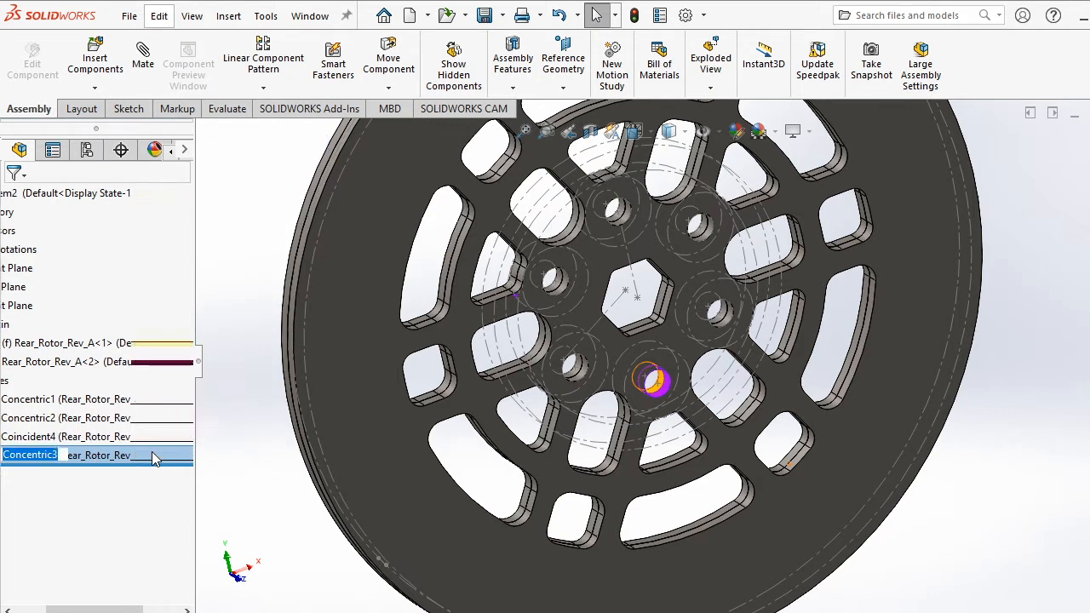
key("BackSpace")
key("Escape")
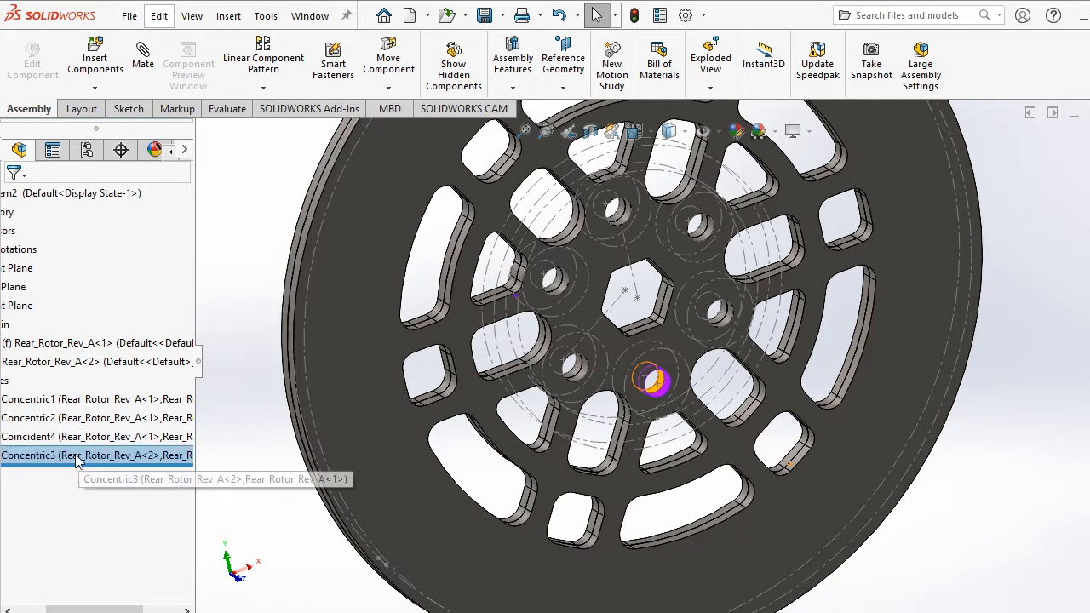
key("Delete")
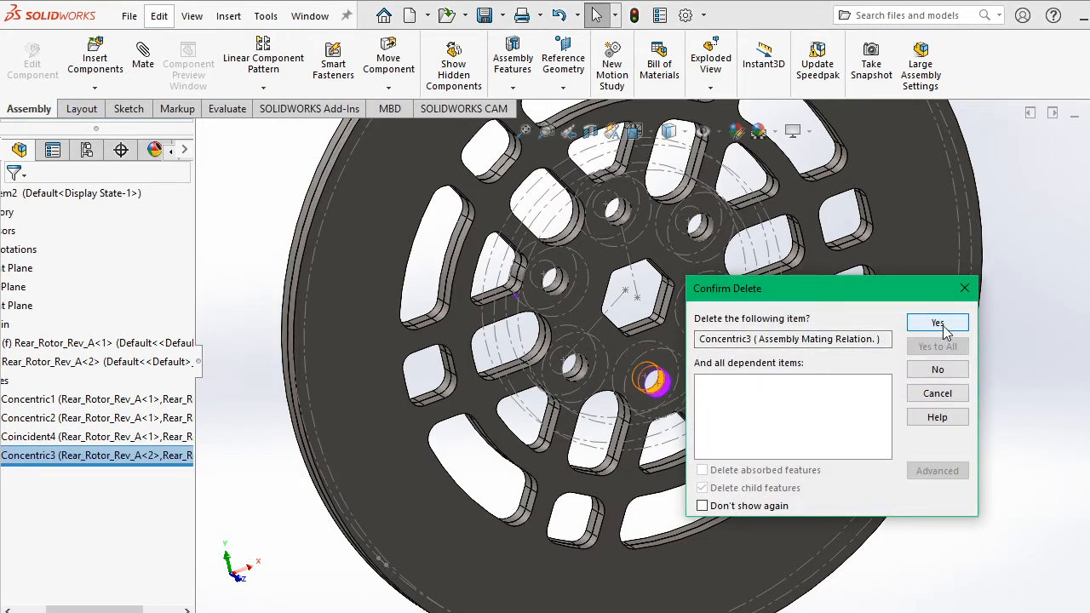
left_click(937, 324)
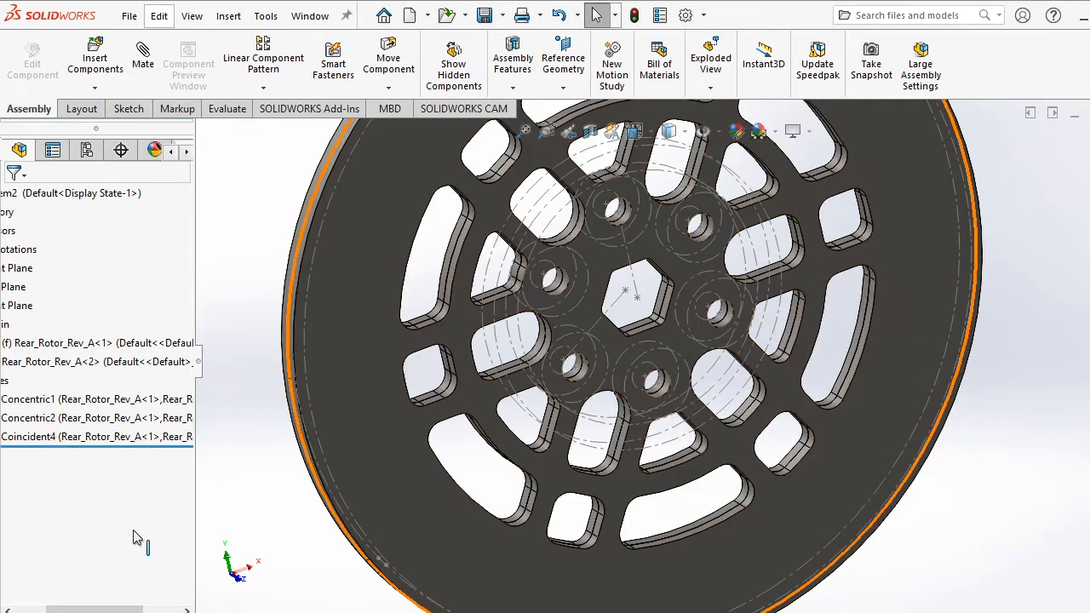
Delete the Coincident4 mate between the two rotor faces.
left_click_drag(103, 608, 72, 608)
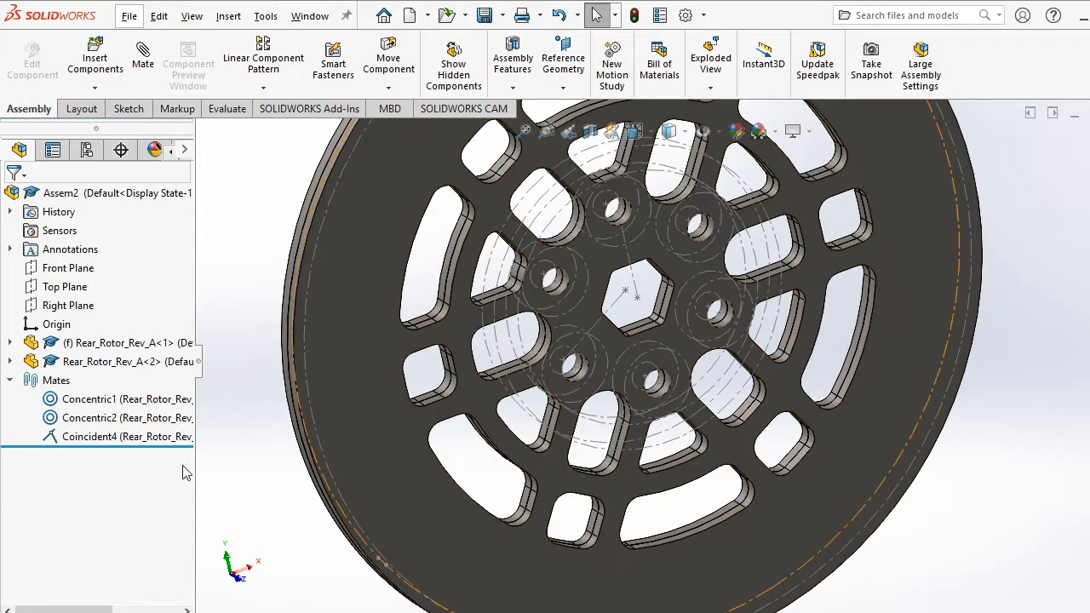
left_click(124, 436)
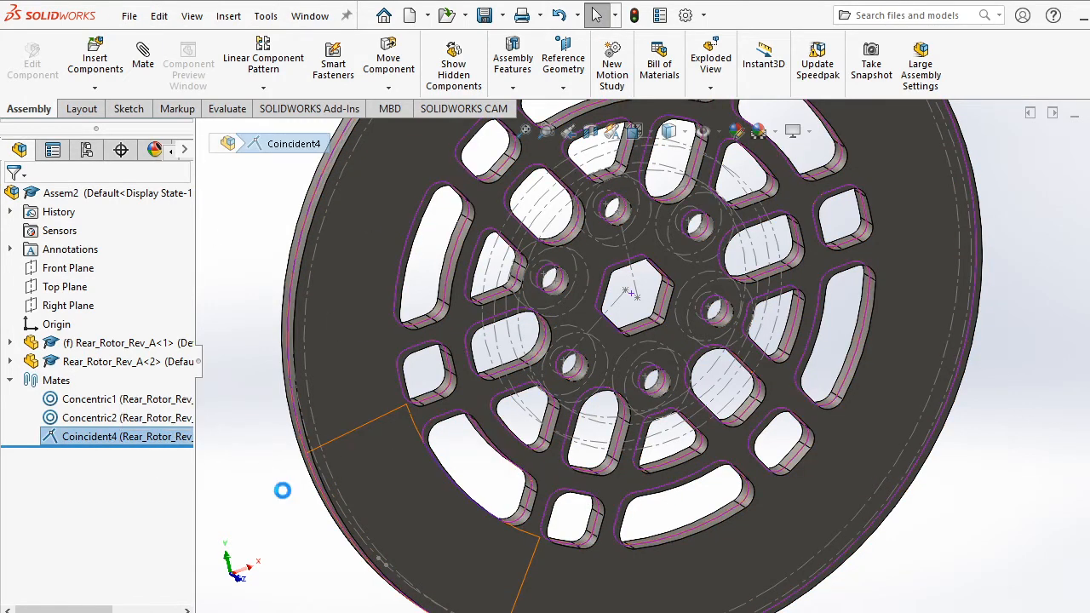
key("Delete")
left_click(931, 318)
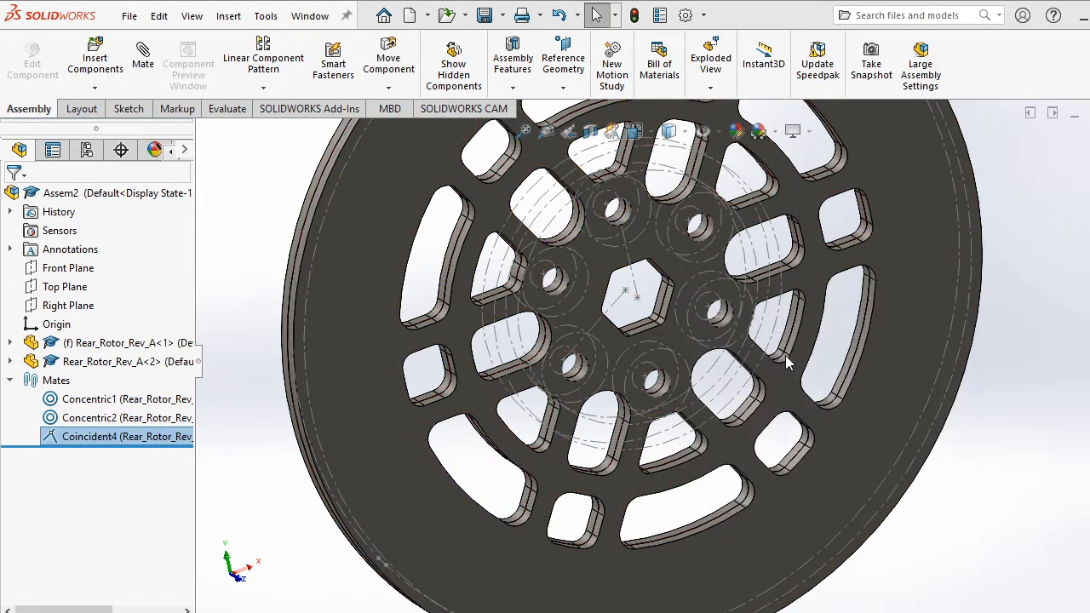
Slide the free rotor along its concentric axis away from the fixed rotor.
scroll(510, 419, "up", 1)
scroll(526, 325, "up", 1)
middle_click_drag(531, 320, 558, 336)
left_click(453, 232)
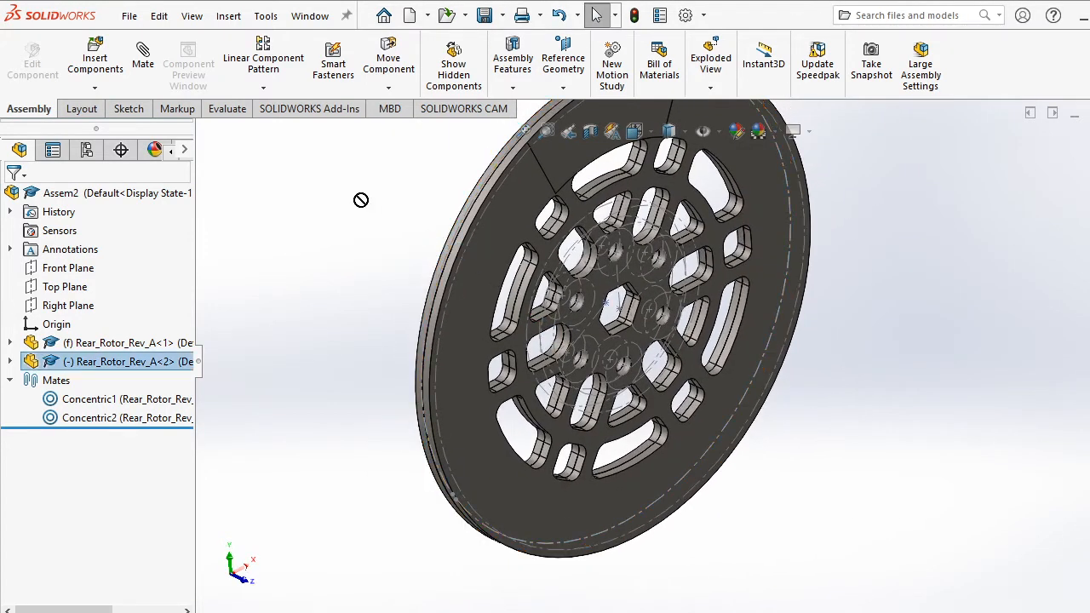
key("Escape")
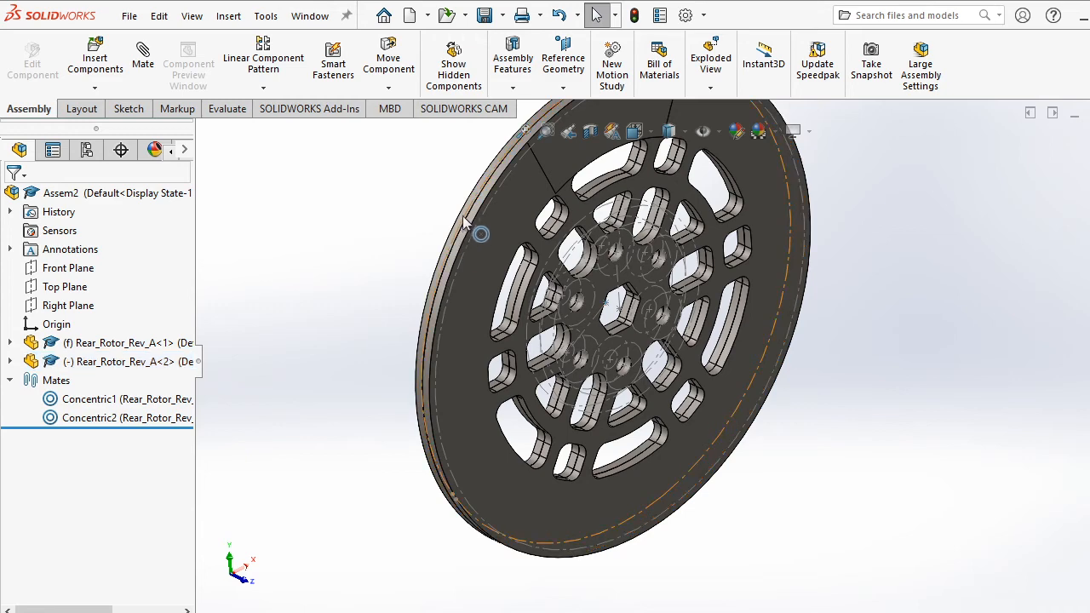
left_click_drag(461, 220, 339, 332)
scroll(377, 382, "up", 2)
scroll(593, 247, "down", 2)
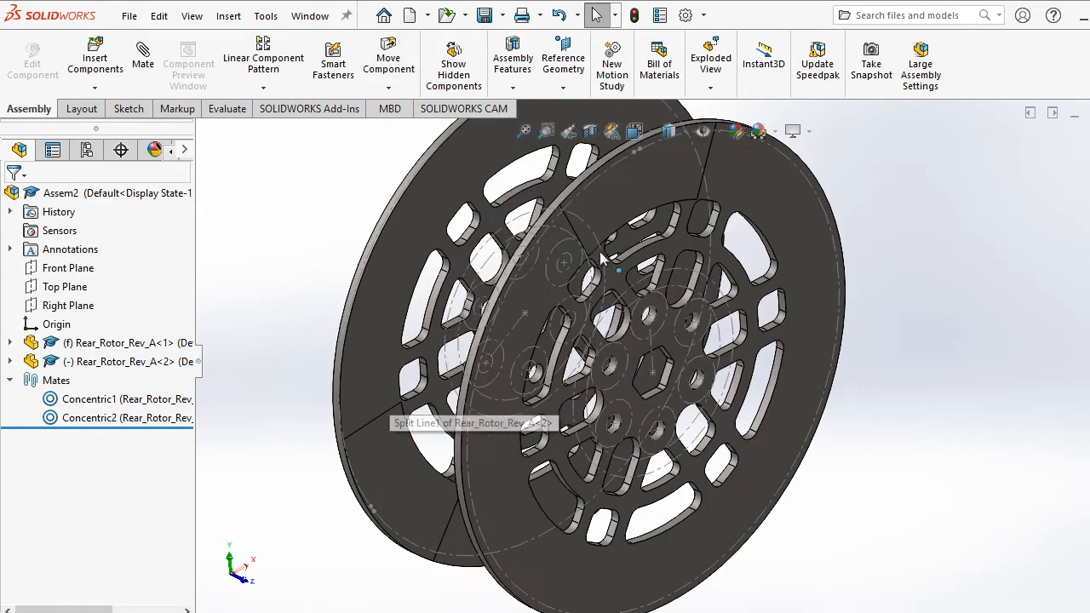
Add a distance mate of 1 in between the facing flat faces of the fixed and free rotors.
middle_click_drag(449, 349, 731, 489)
left_click(414, 378)
left_click(732, 482)
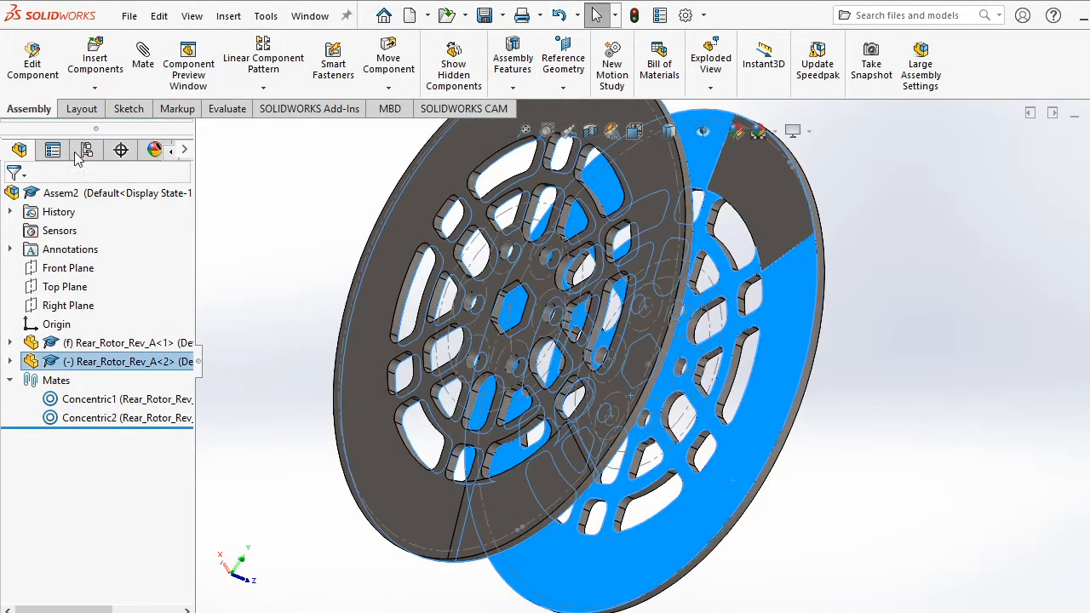
left_click(150, 82)
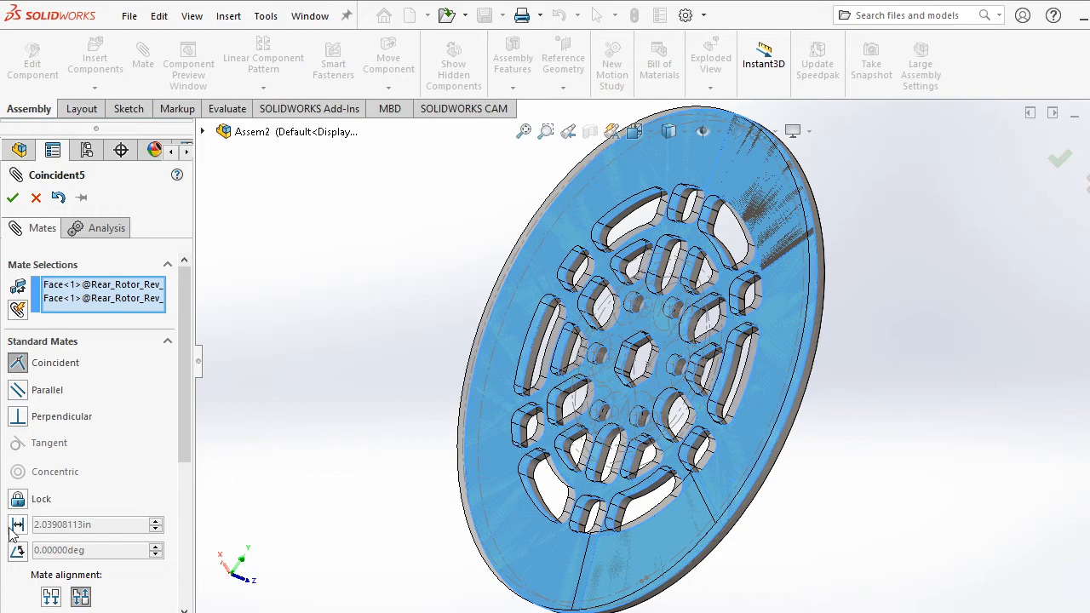
left_click(16, 528)
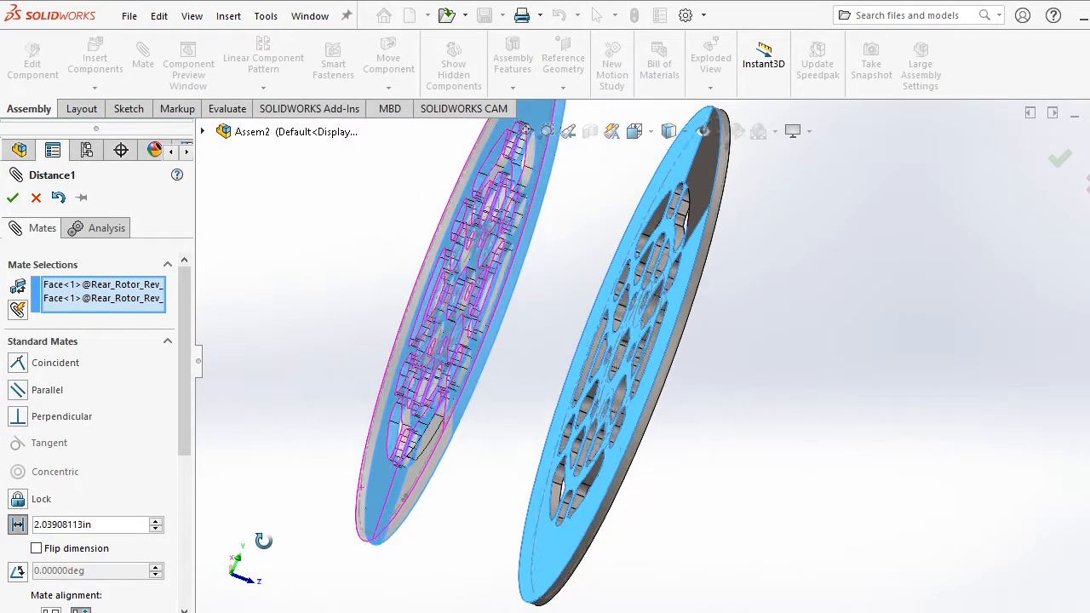
left_click(77, 525)
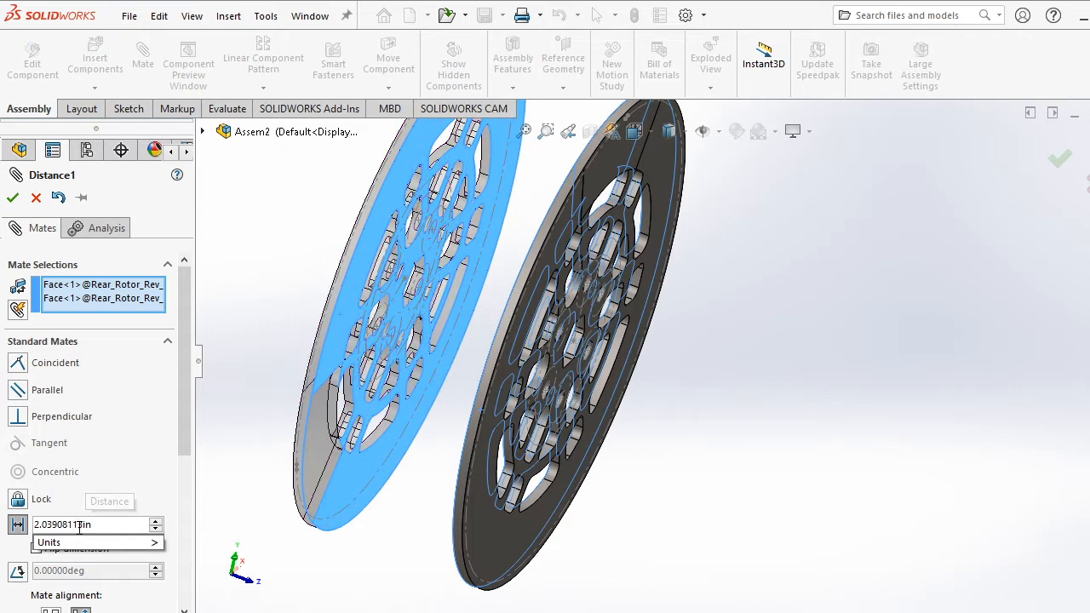
double_click(78, 525)
type("1")
key("Return")
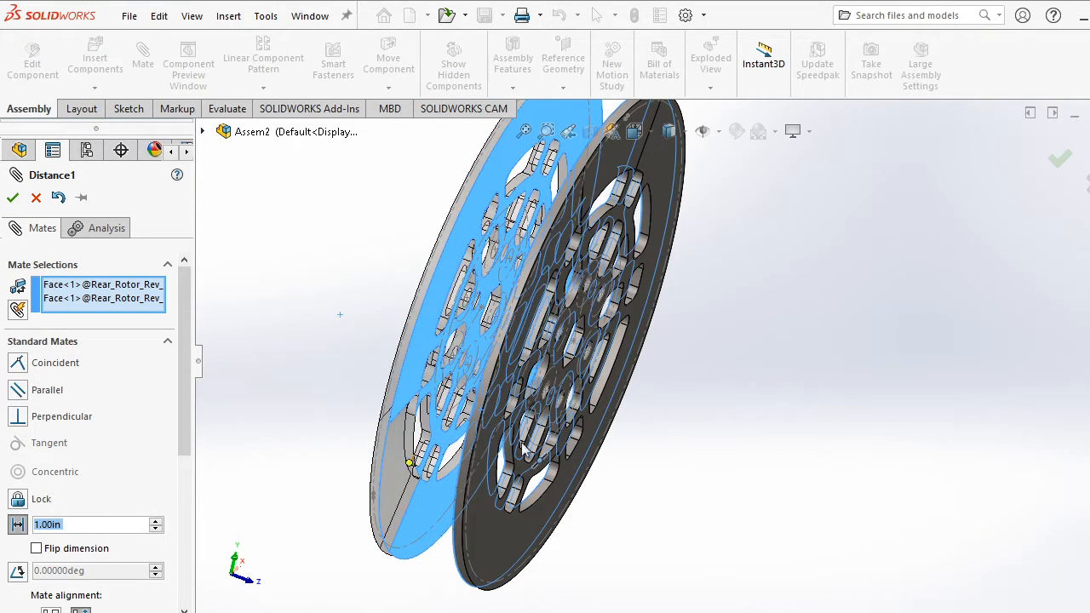
left_click(13, 198)
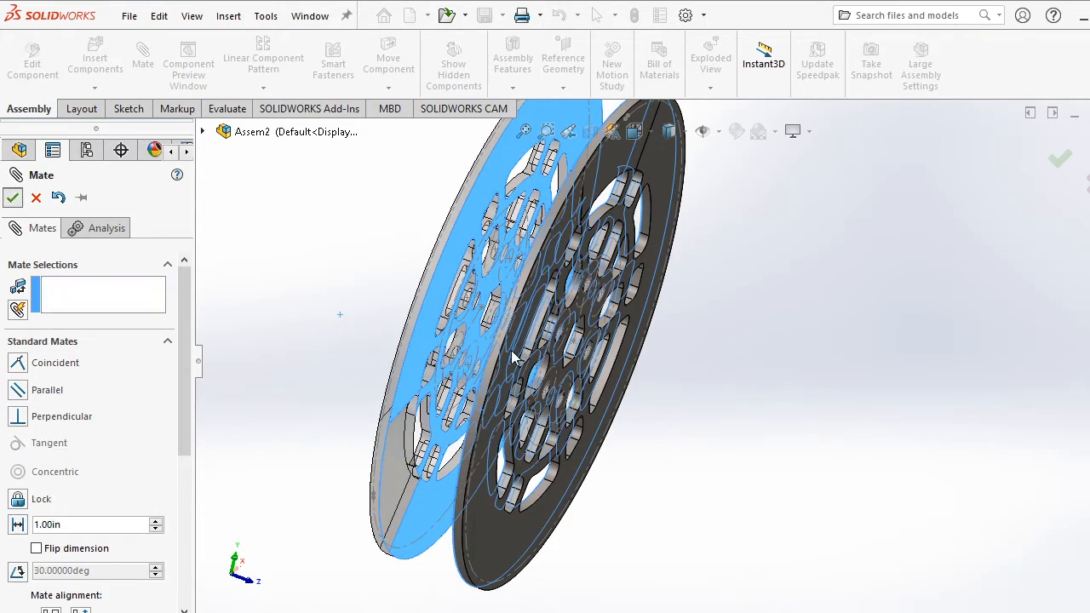
key("Escape")
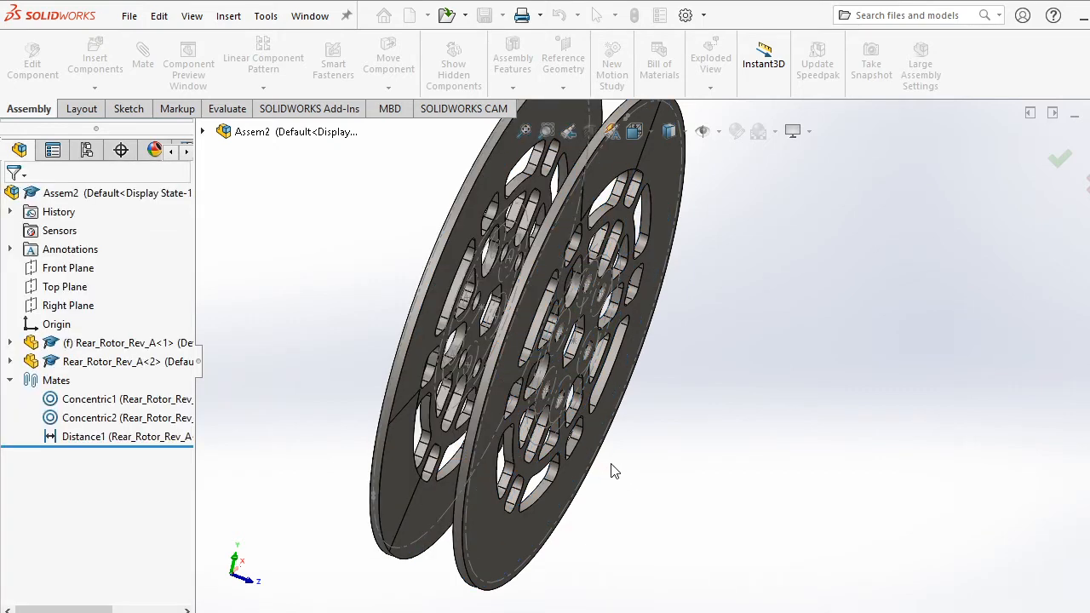
Measure the normal distance between the facing faces of the two rotors.
middle_click_drag(611, 468, 632, 467)
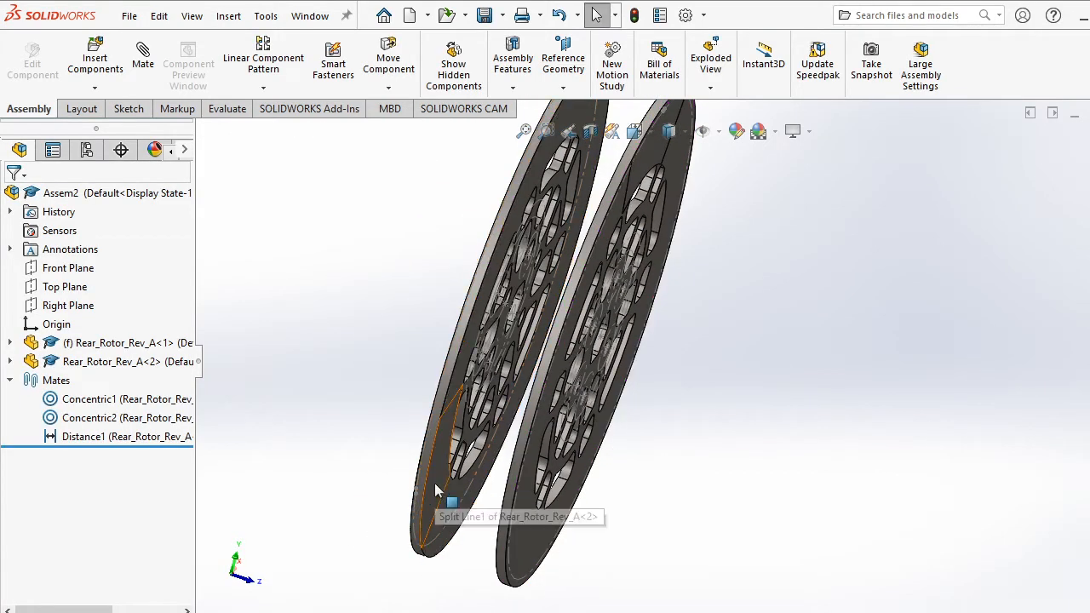
left_click(496, 501)
middle_click_drag(496, 501, 521, 479)
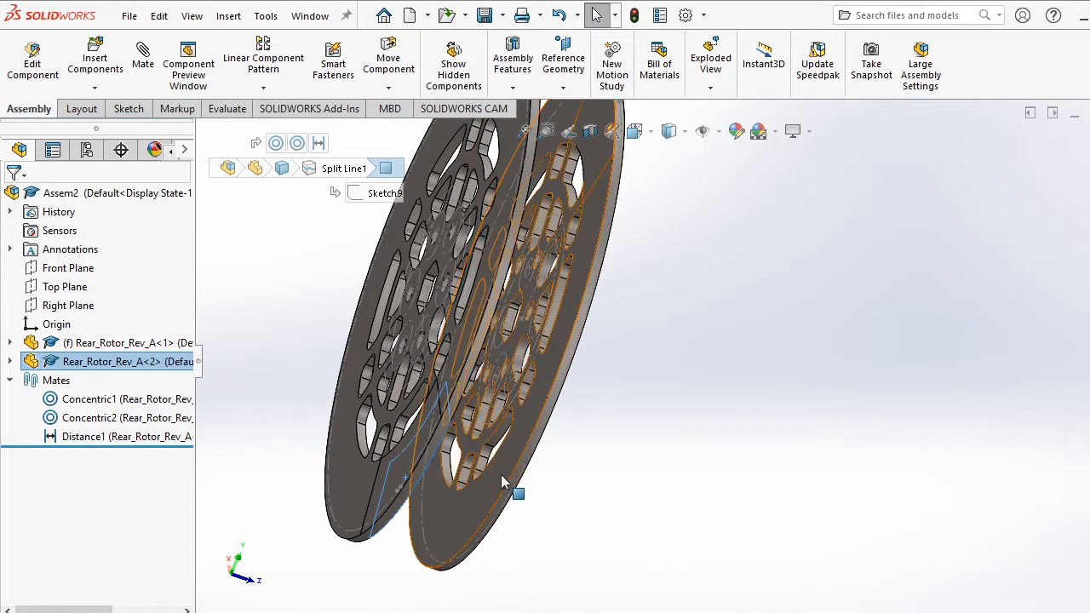
left_click(506, 477)
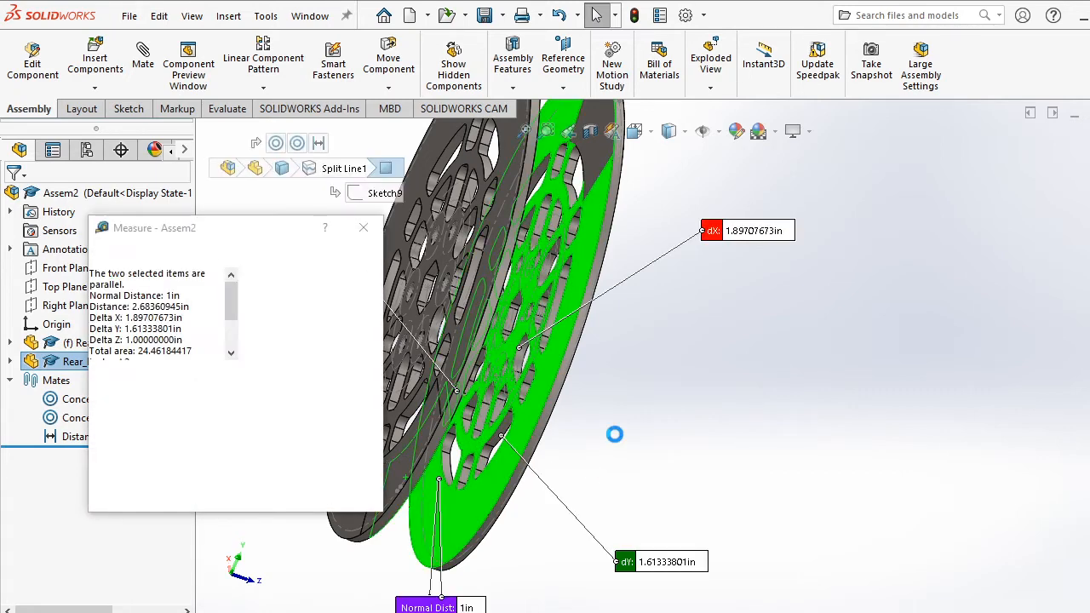
double_click(162, 435)
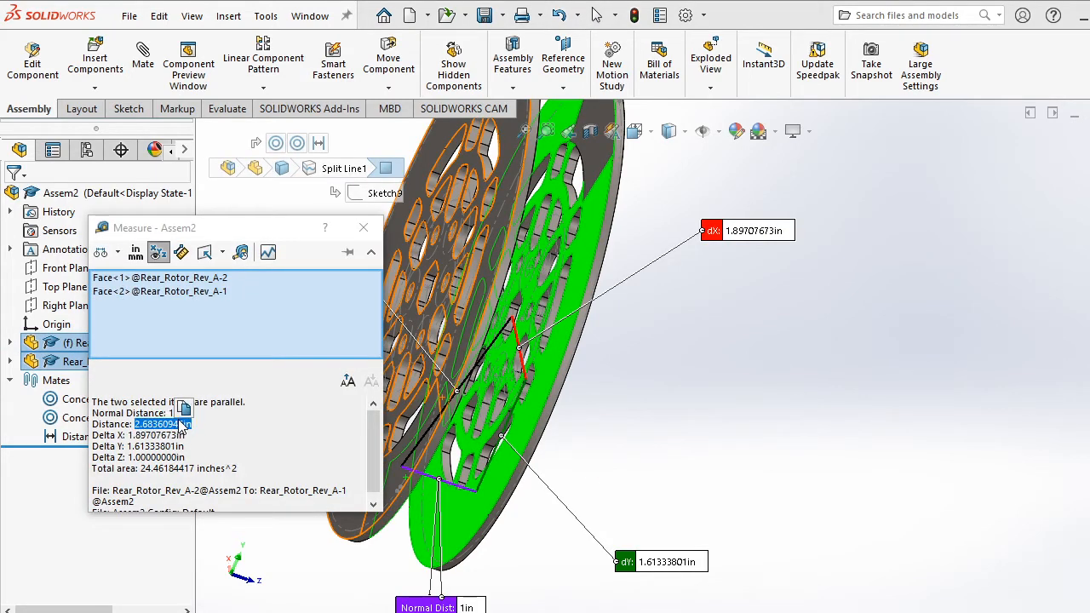
double_click(175, 413)
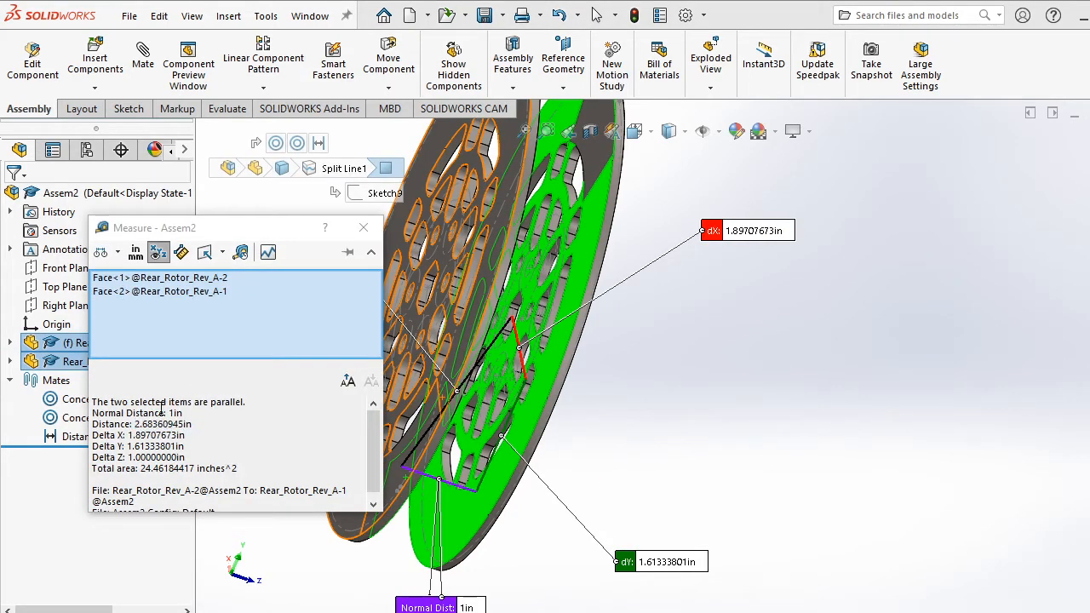
left_click(363, 227)
left_click(271, 392)
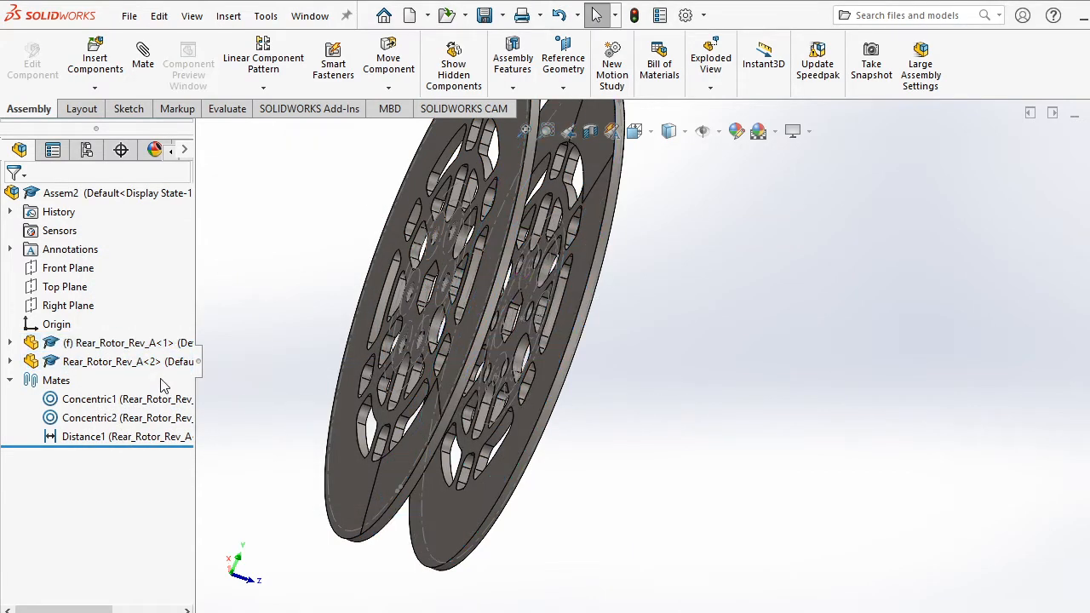
Delete the Concentric1, Concentric2 and Distance1 mates between the two rotors.
left_click(81, 400)
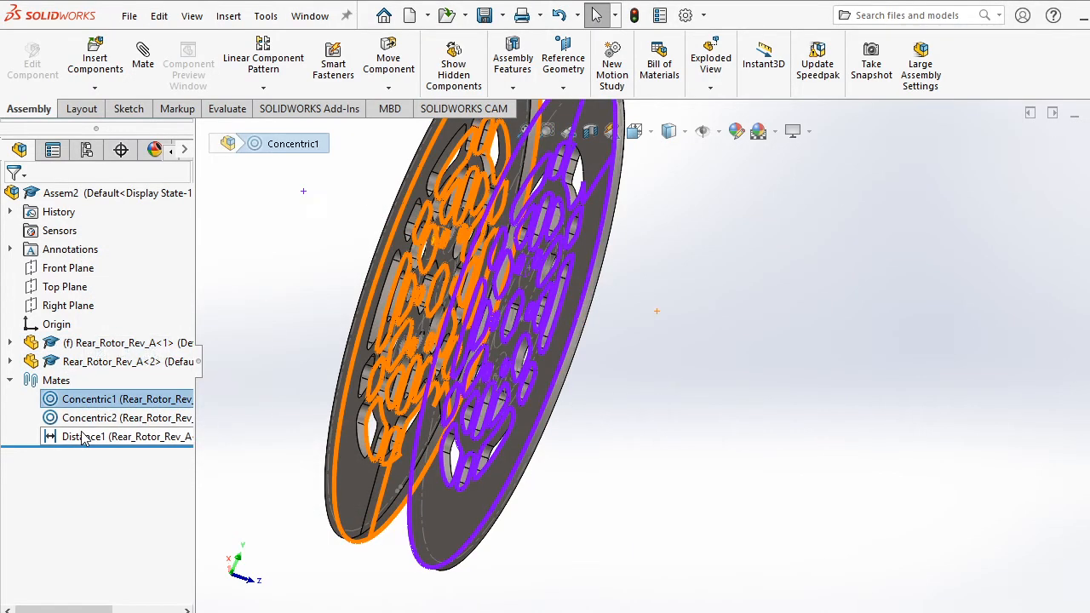
left_click(84, 437, "shift")
key("Delete")
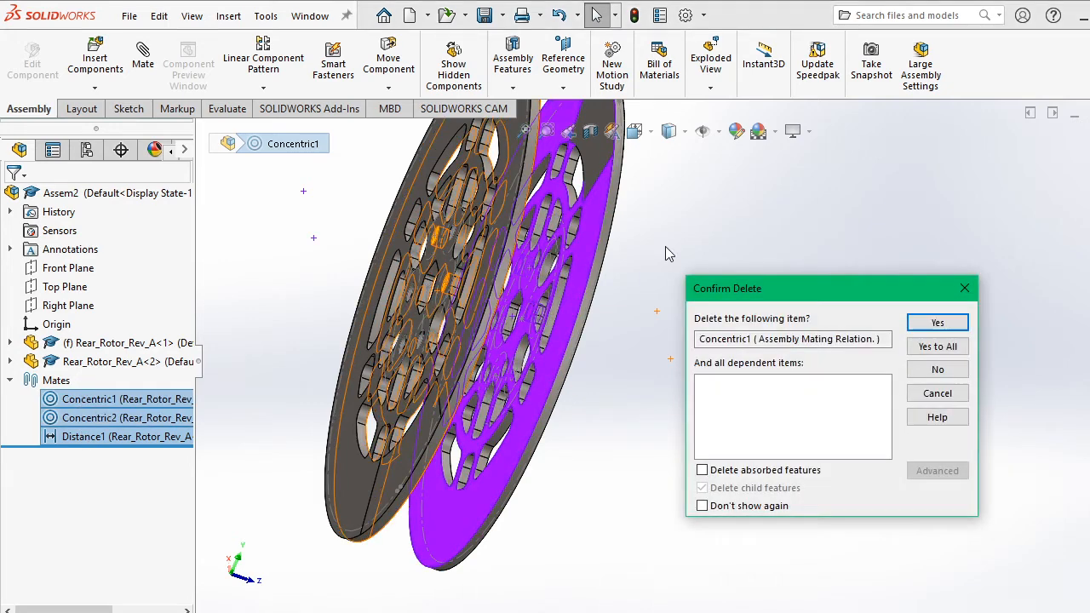
left_click(938, 322)
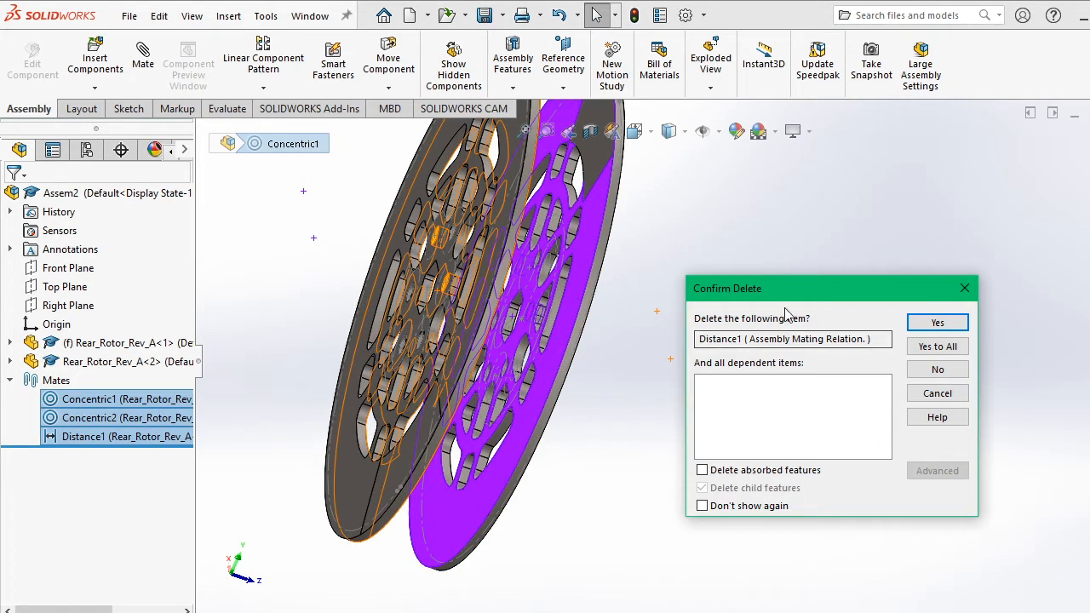
left_click(955, 322)
left_click(928, 327)
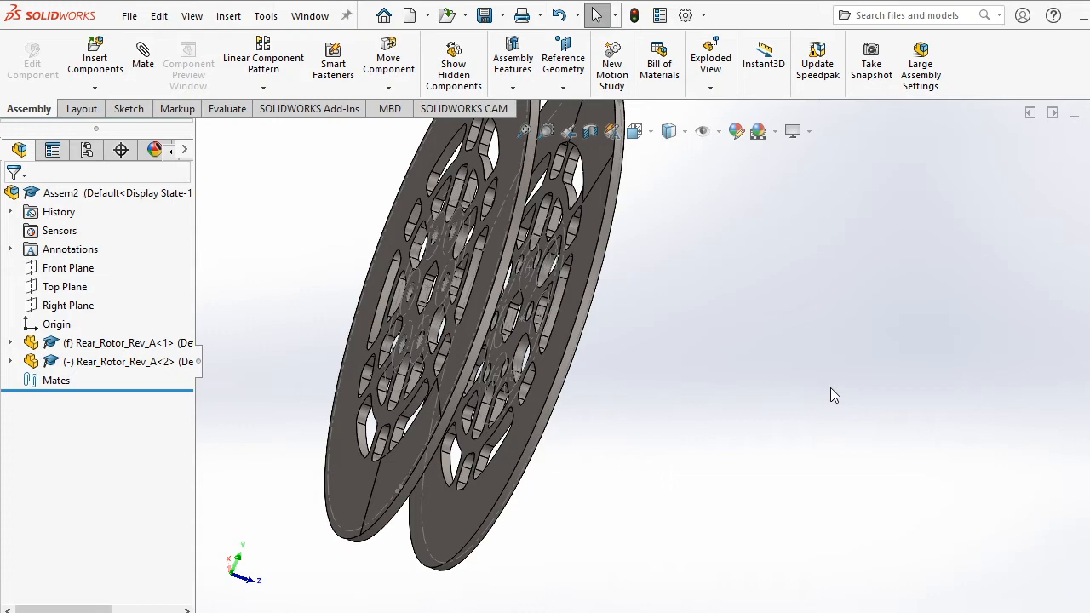
Switch to the Google Slides presentation, advance to the slide "Example: The Intermediary" and return to SOLIDWORKS.
key("alt+Tab")
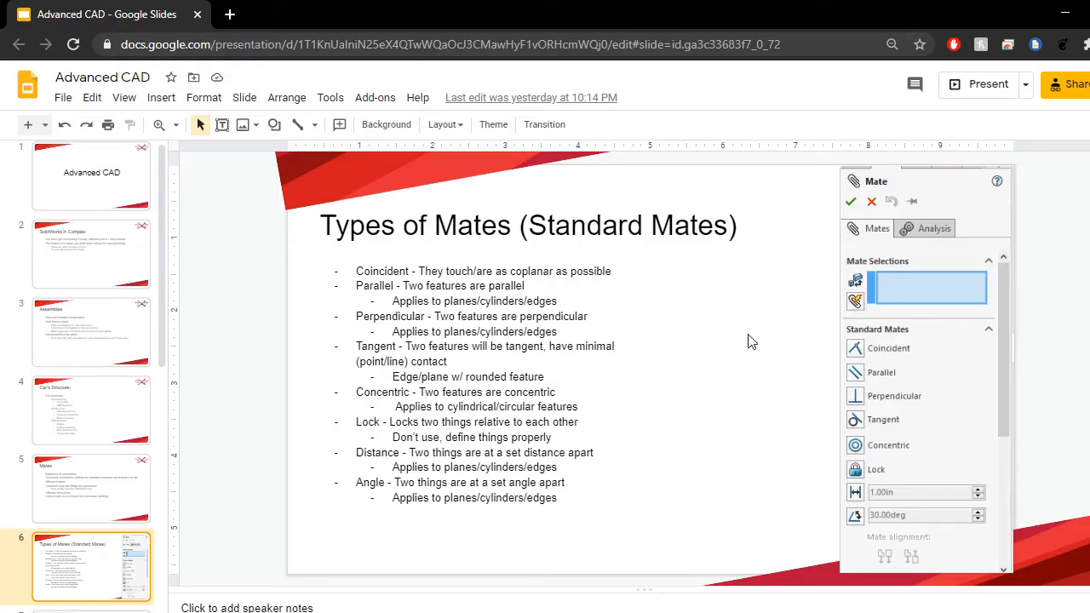
key("Down")
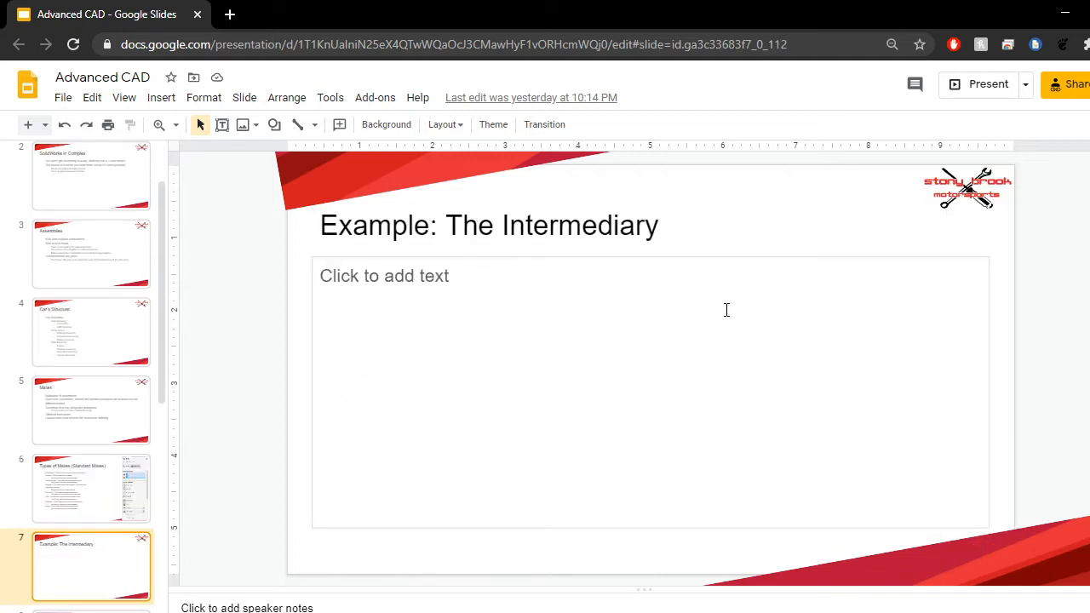
key("alt+Tab")
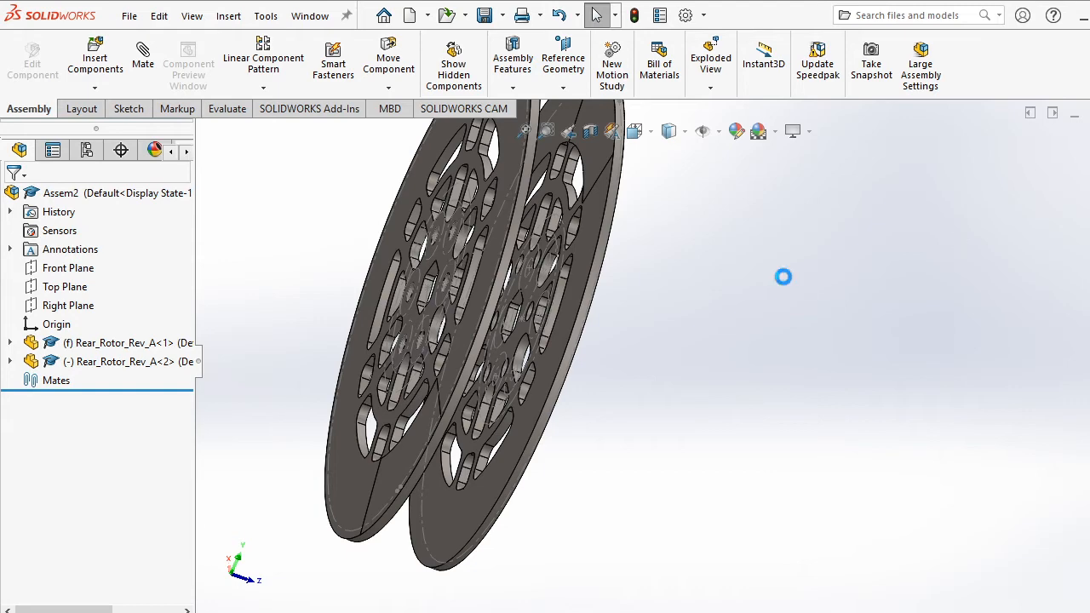
Switch to the powertrain assembly, select the Intermediary_Assem_Rev_C subassembly and examine how it sits between the engine and driveshafts.
left_click(622, 360)
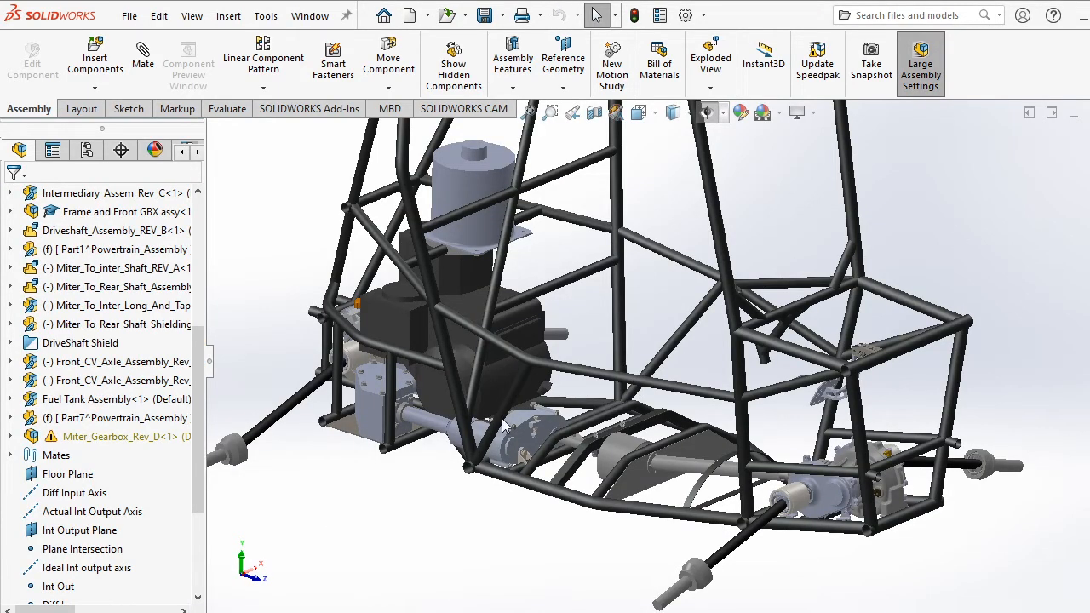
scroll(540, 431, "down", 6)
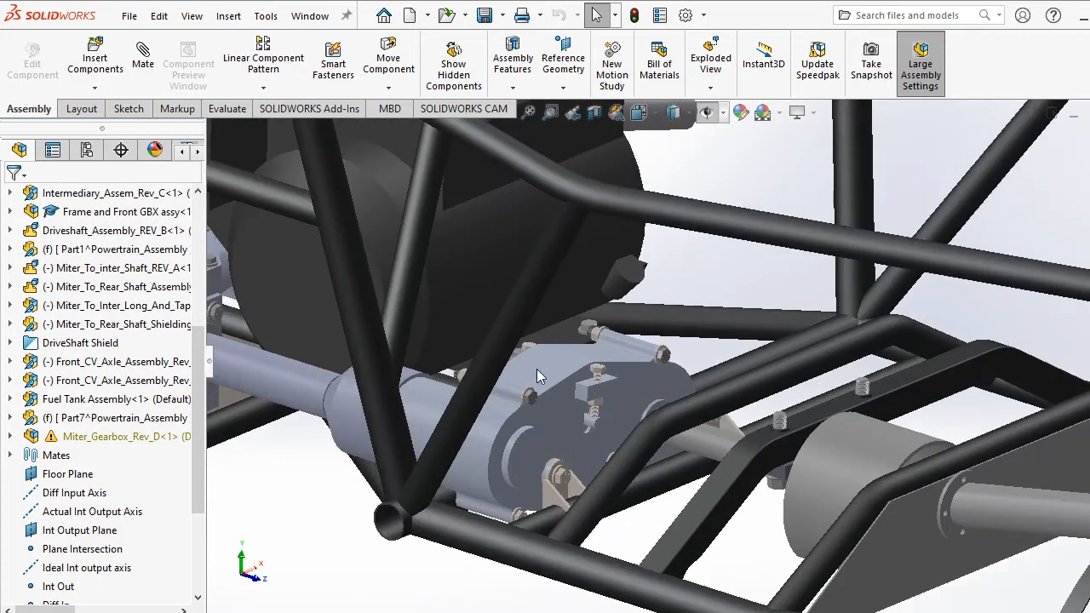
left_click(537, 369)
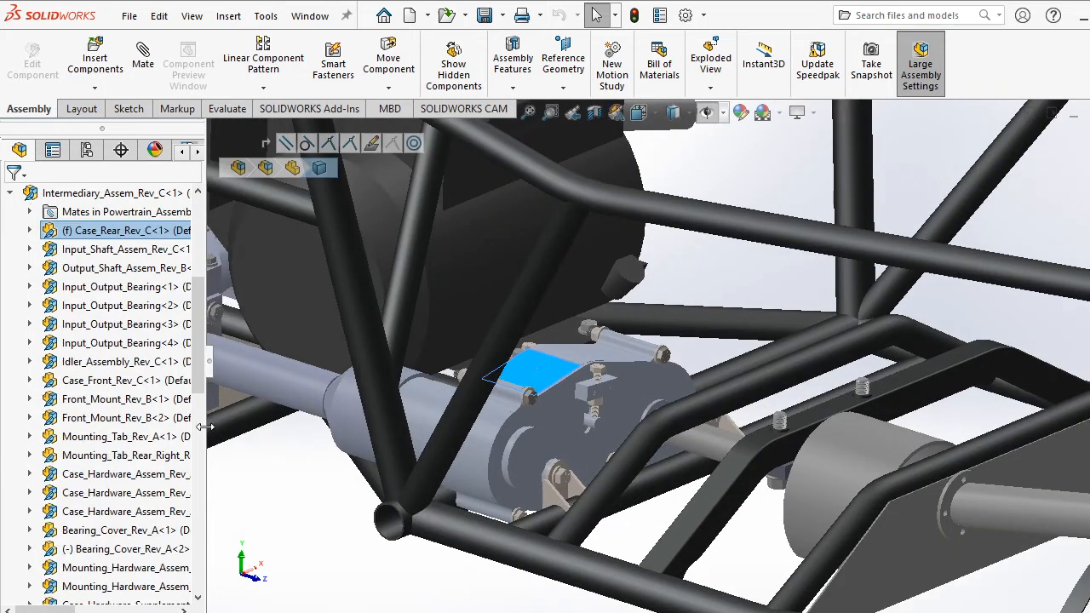
left_click(98, 196)
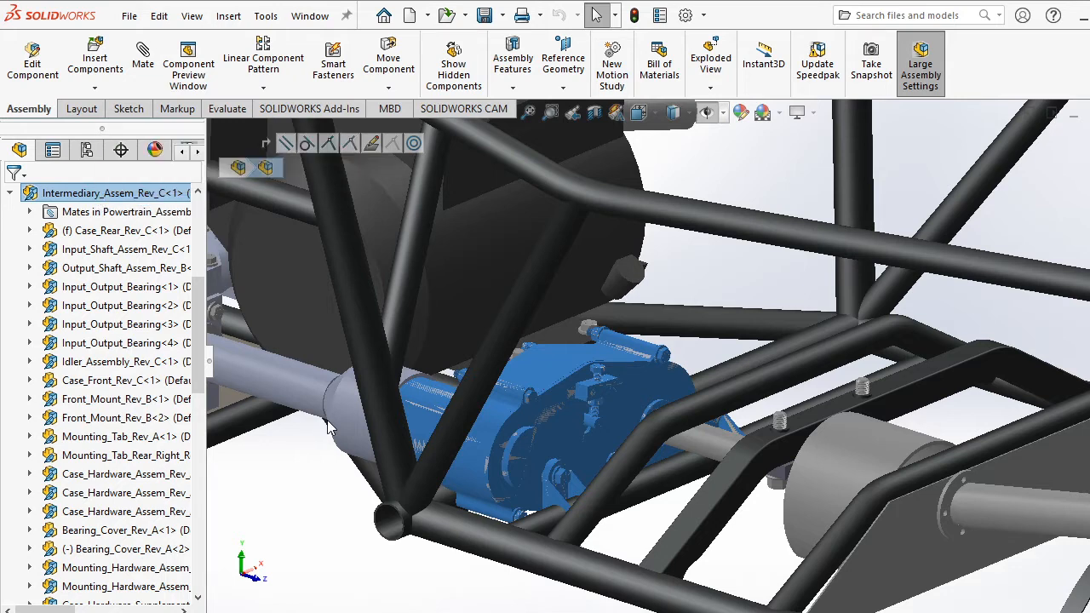
scroll(404, 437, "up", 3)
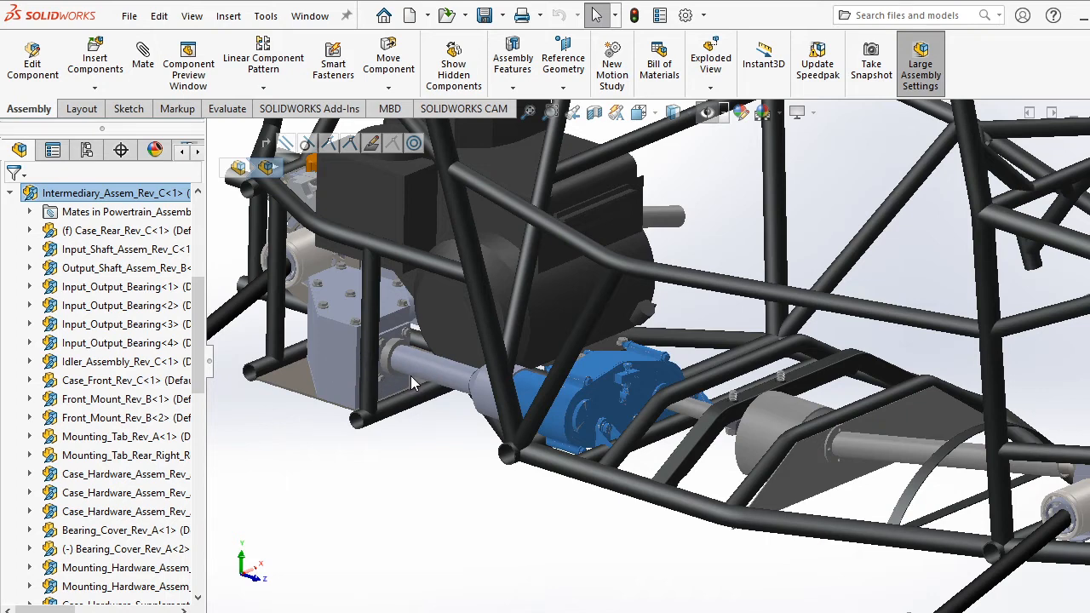
middle_click_drag(410, 375, 809, 406)
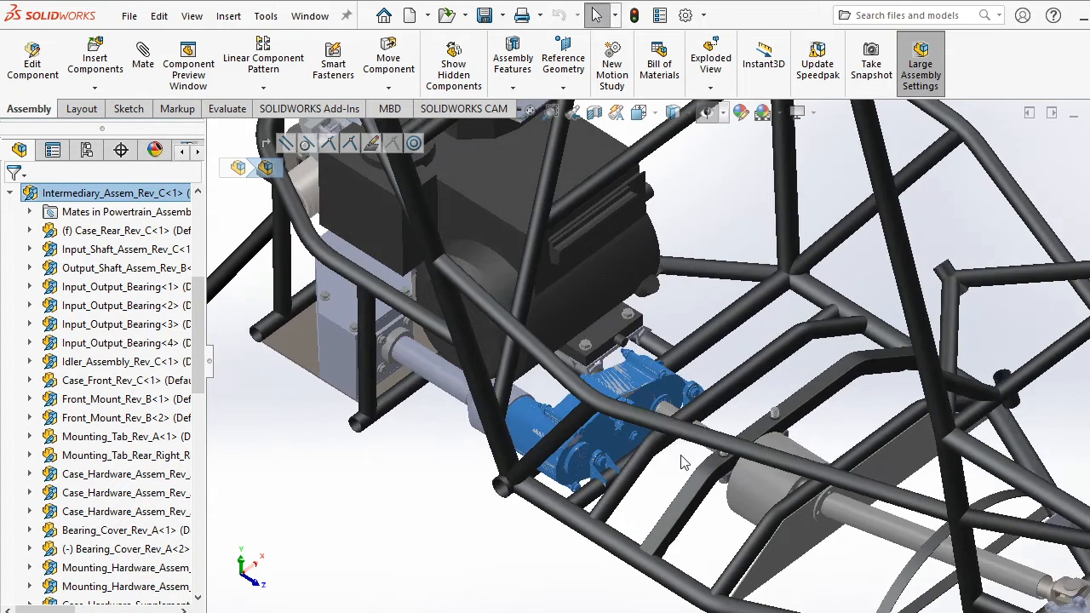
middle_click_drag(720, 505, 822, 484)
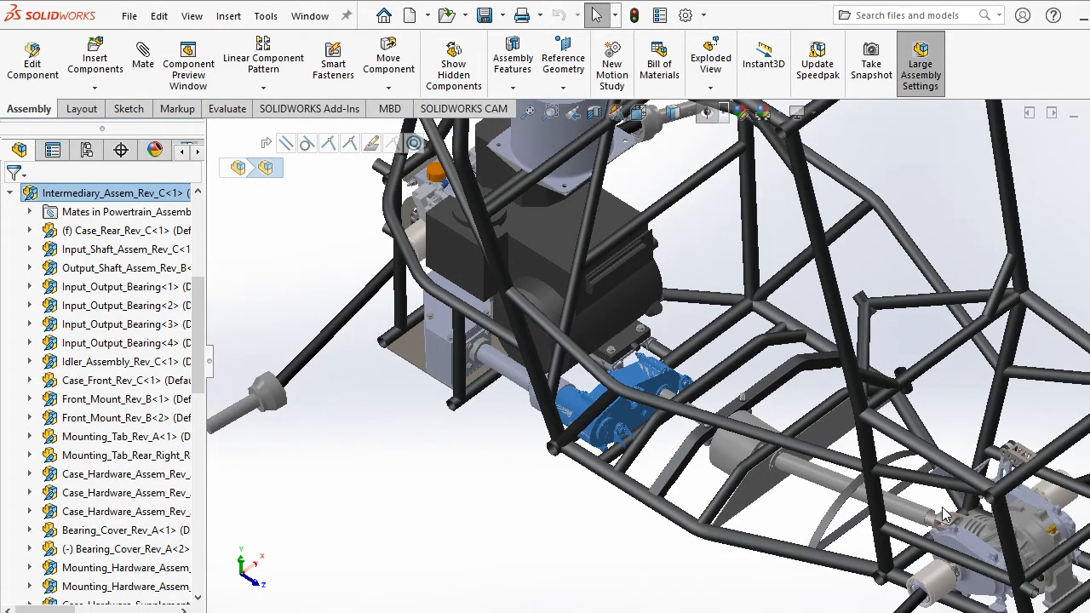
scroll(942, 507, "down", 3)
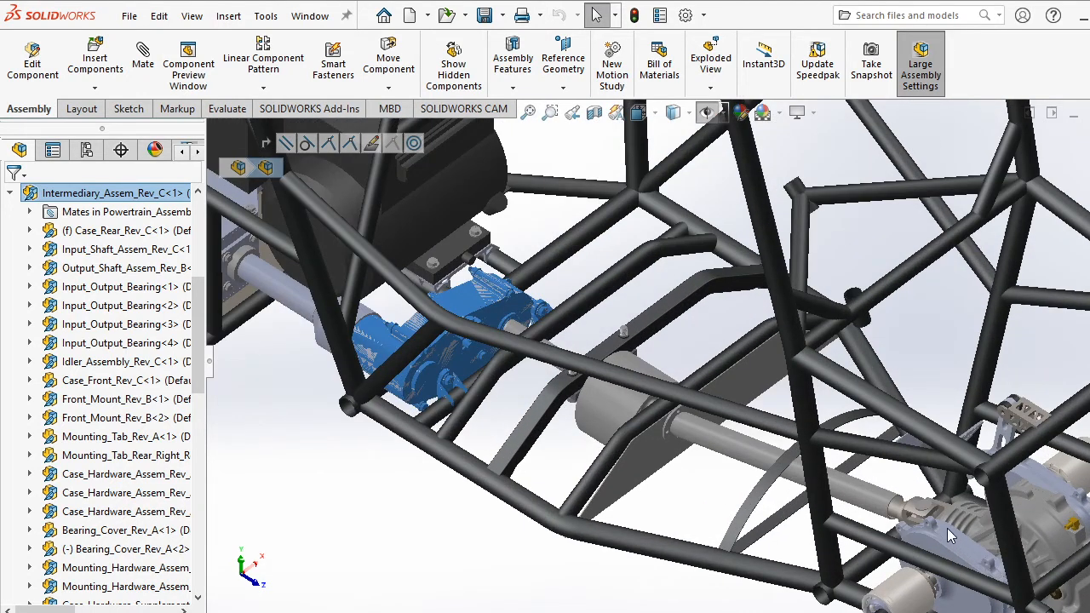
Open the Intermediary_Assem_Rev_C subassembly in its own window and accept the CAM data conversion message.
right_click(78, 202)
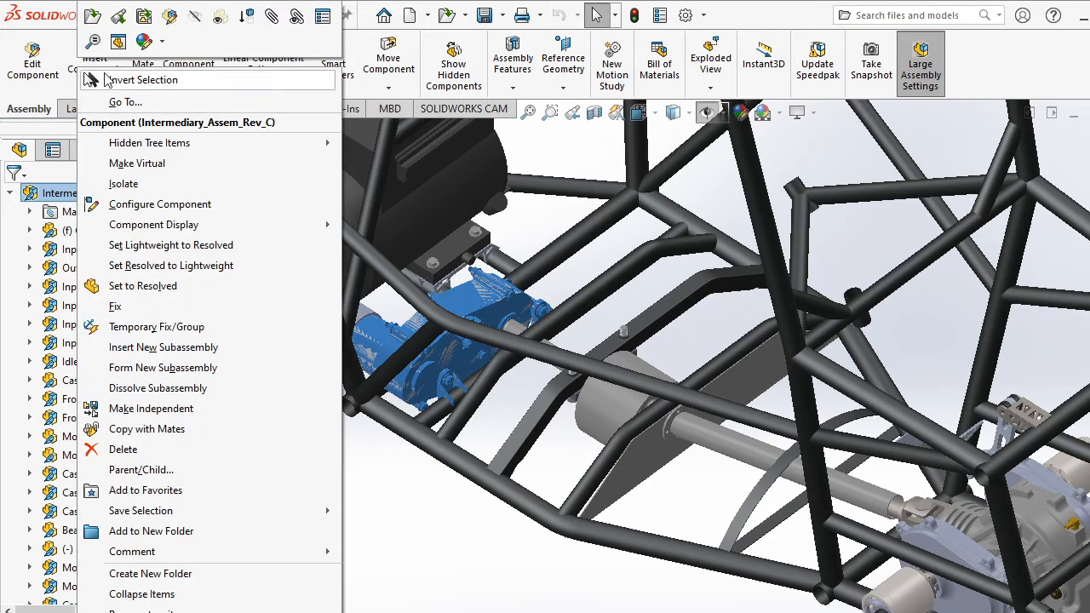
left_click(94, 16)
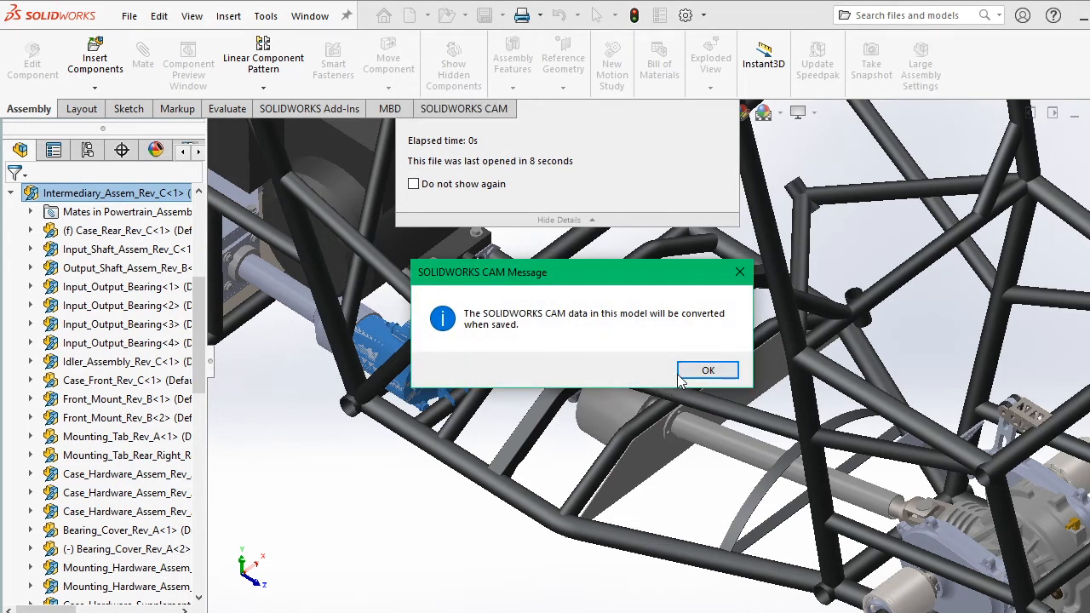
left_click(705, 370)
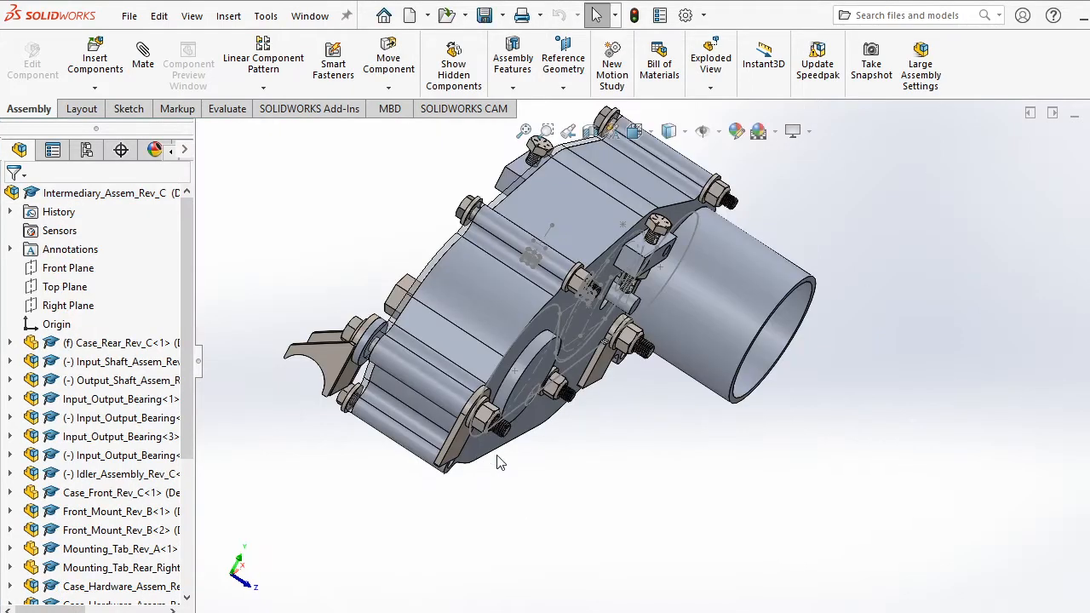
Examine the intermediary gearbox from its bearing side and review its component list down to the mates.
middle_click_drag(640, 440, 663, 435)
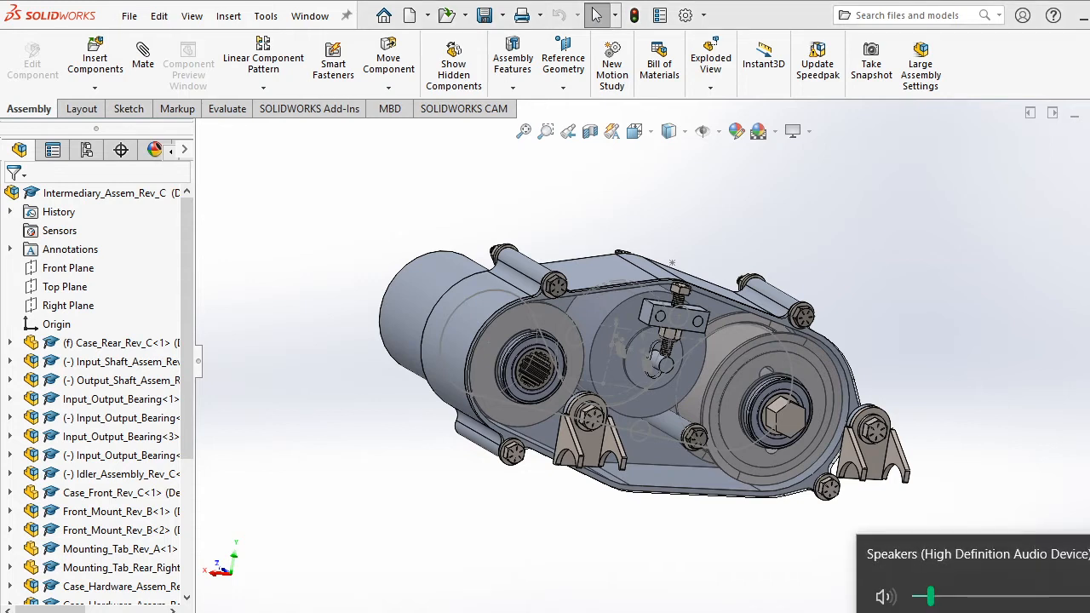
right_click(1017, 612)
left_click(1013, 535)
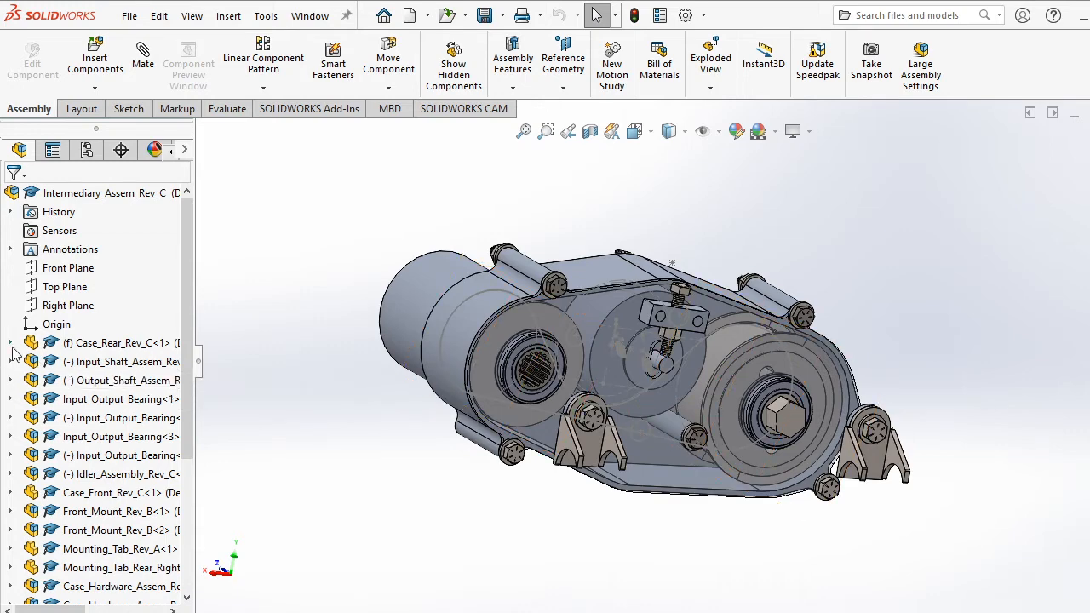
scroll(34, 383, "down", 4)
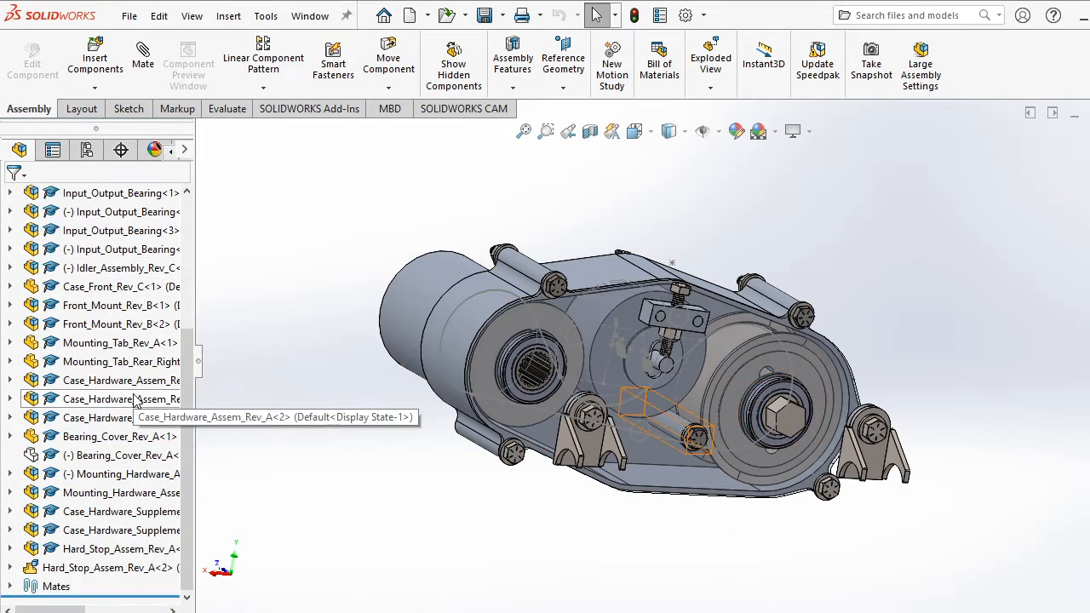
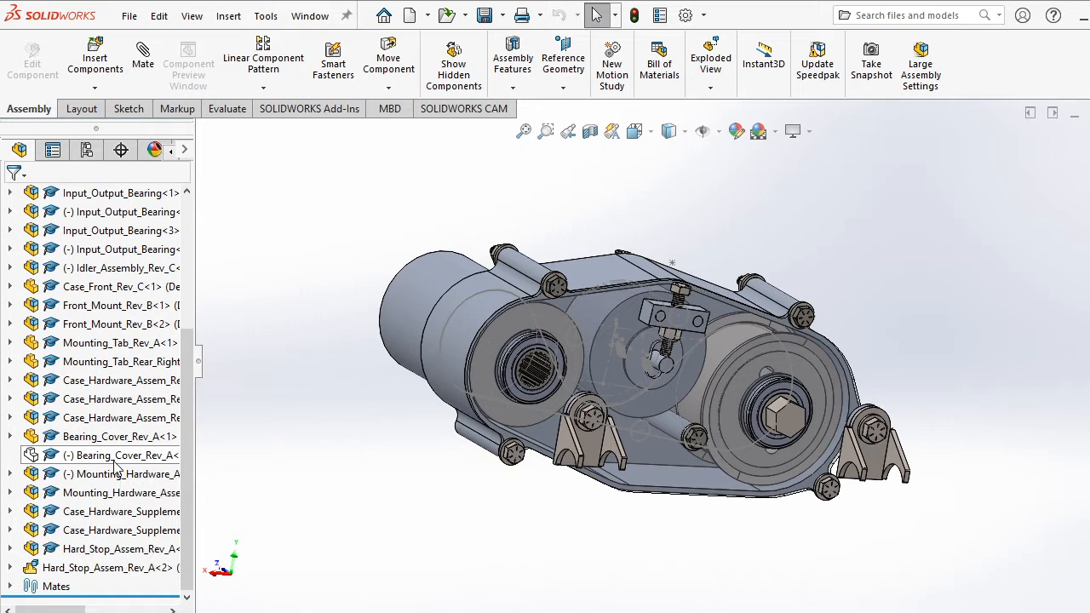
Highlight the hard stop, case hardware supplement, mounting hardware and case hardware subassemblies to locate them on the gearbox, and clear the selection.
left_click(115, 552)
left_click(93, 550, "ctrl")
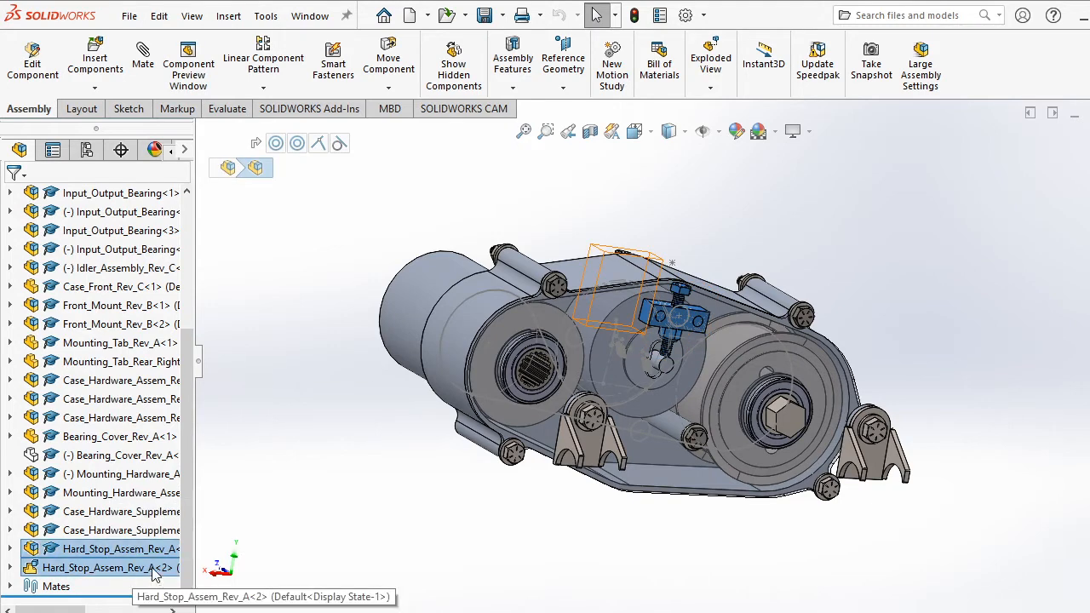
middle_click_drag(428, 471, 424, 521)
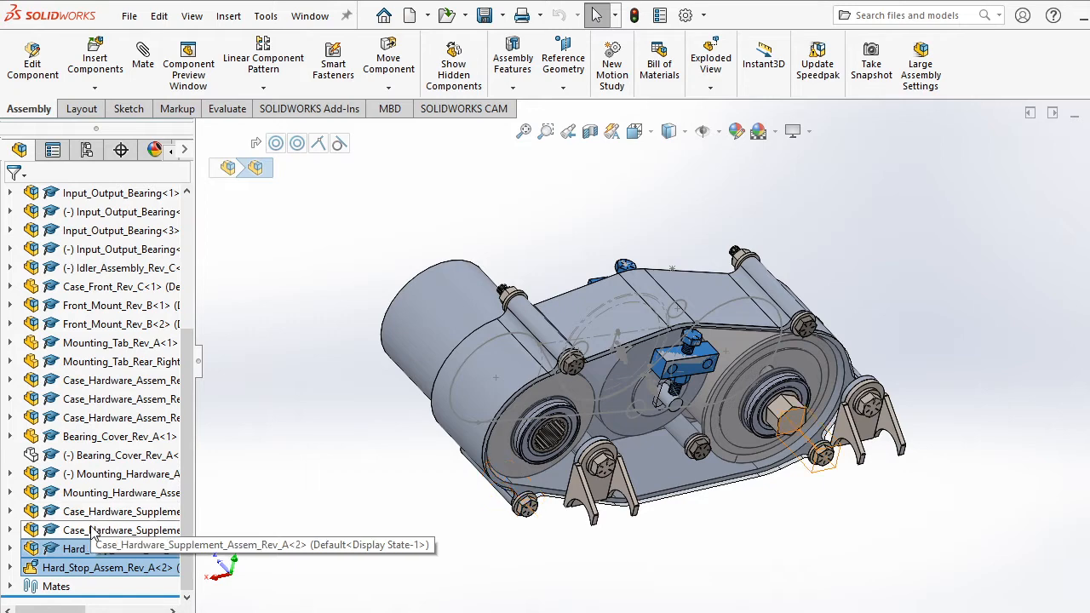
left_click(93, 511, "shift")
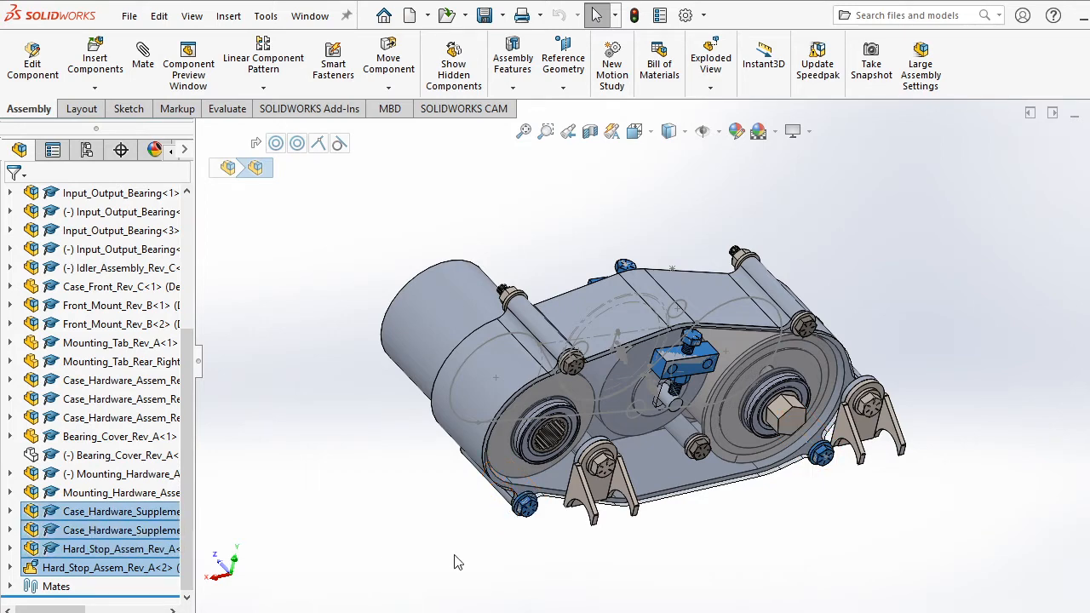
middle_click_drag(595, 521, 506, 536)
left_click(97, 496, "shift")
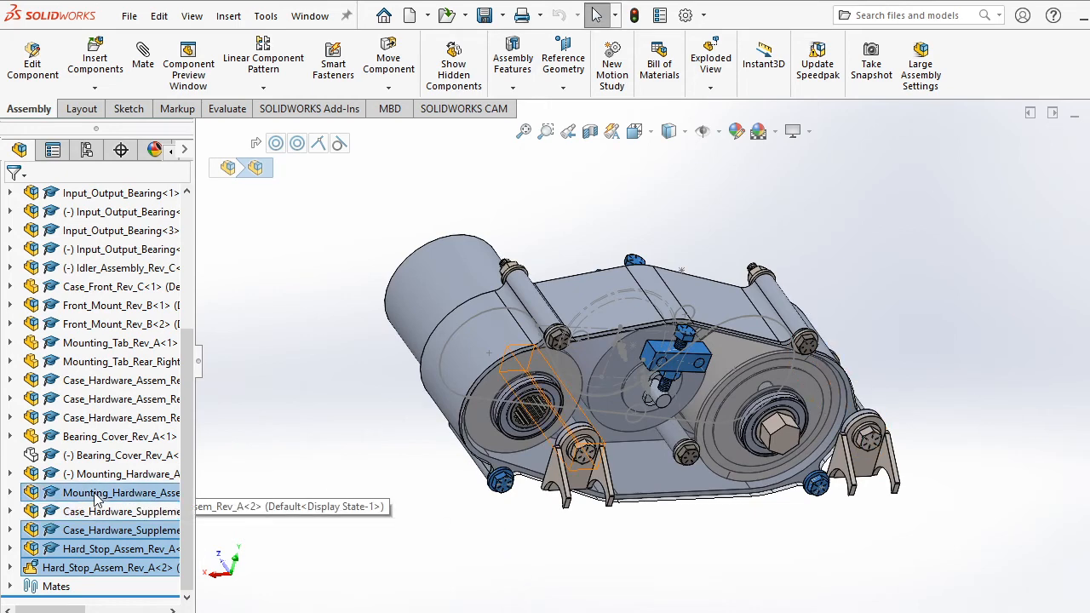
left_click(81, 474, "shift")
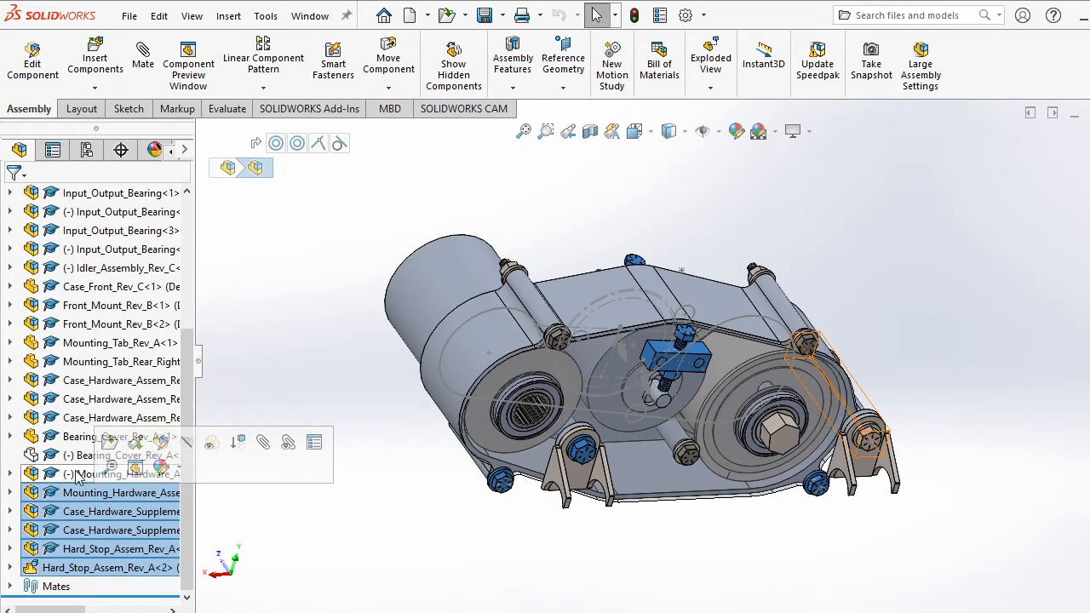
left_click(90, 382, "ctrl")
left_click(74, 402, "ctrl")
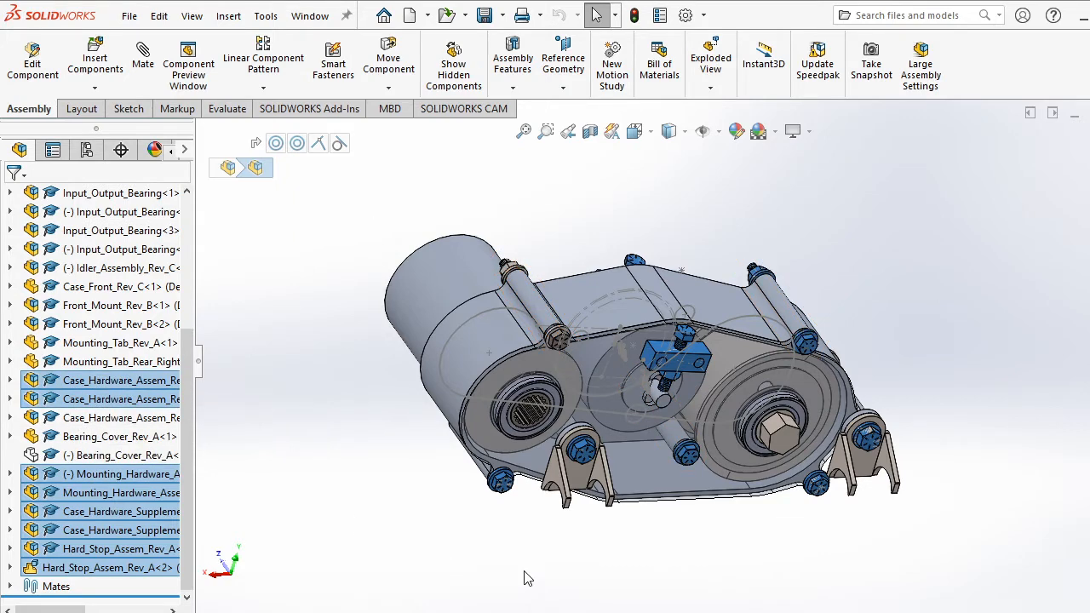
left_click(483, 522)
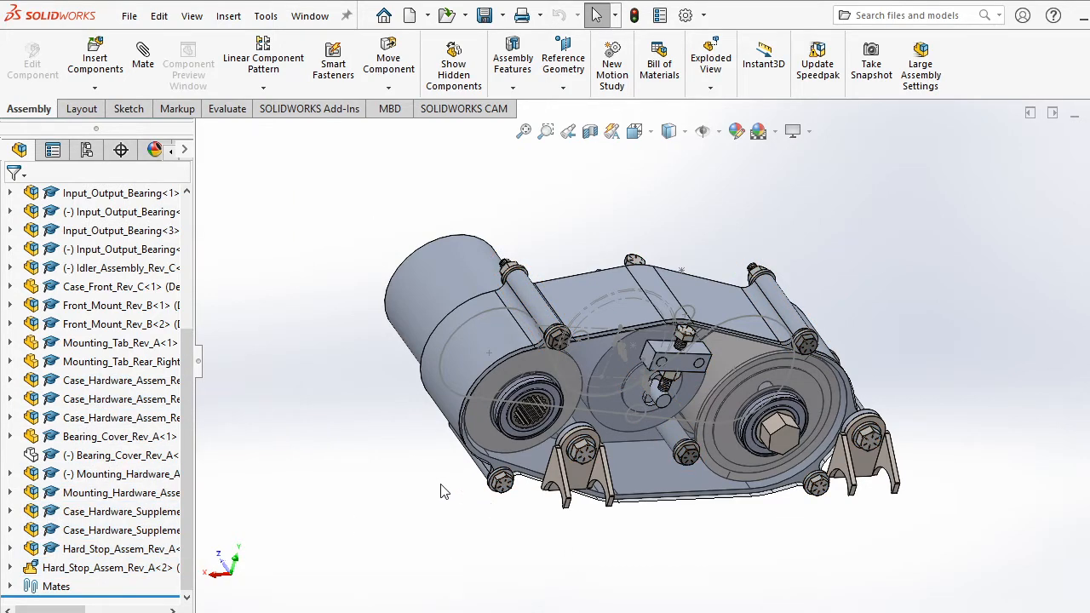
Examine how the case bolts and their hardware sit on the rear and front case of the gearbox.
scroll(573, 348, "down", 5)
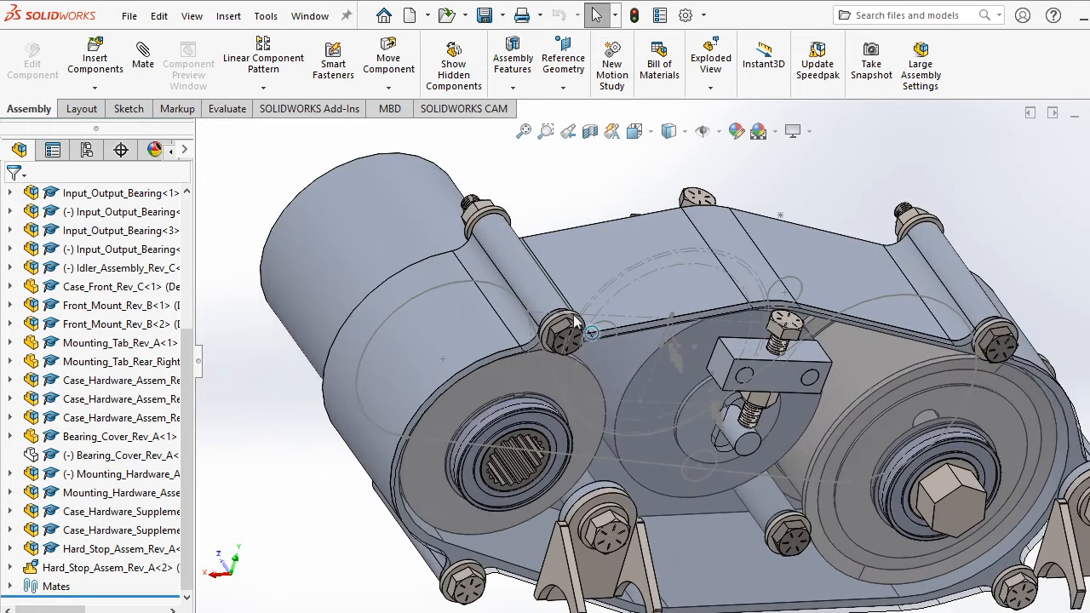
scroll(540, 318, "down", 1)
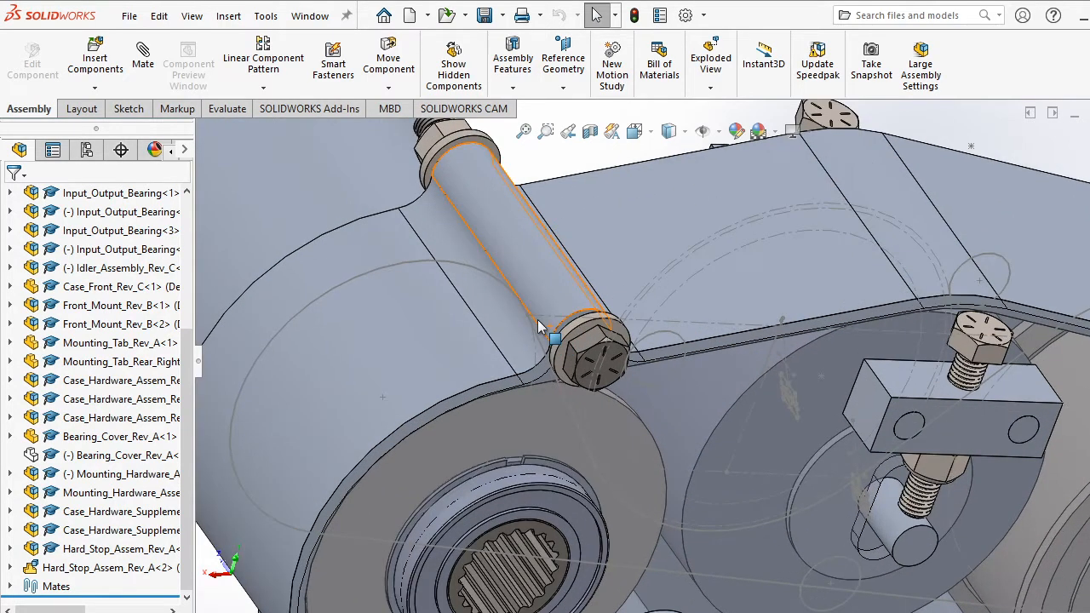
scroll(523, 315, "up", 2)
left_click(608, 352)
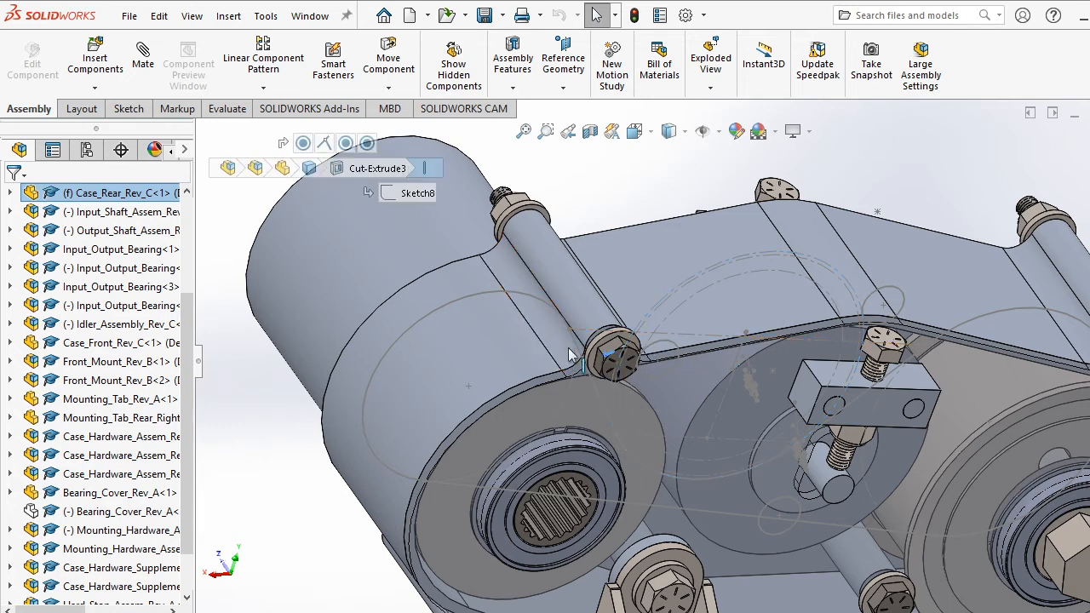
middle_click_drag(540, 360, 558, 386)
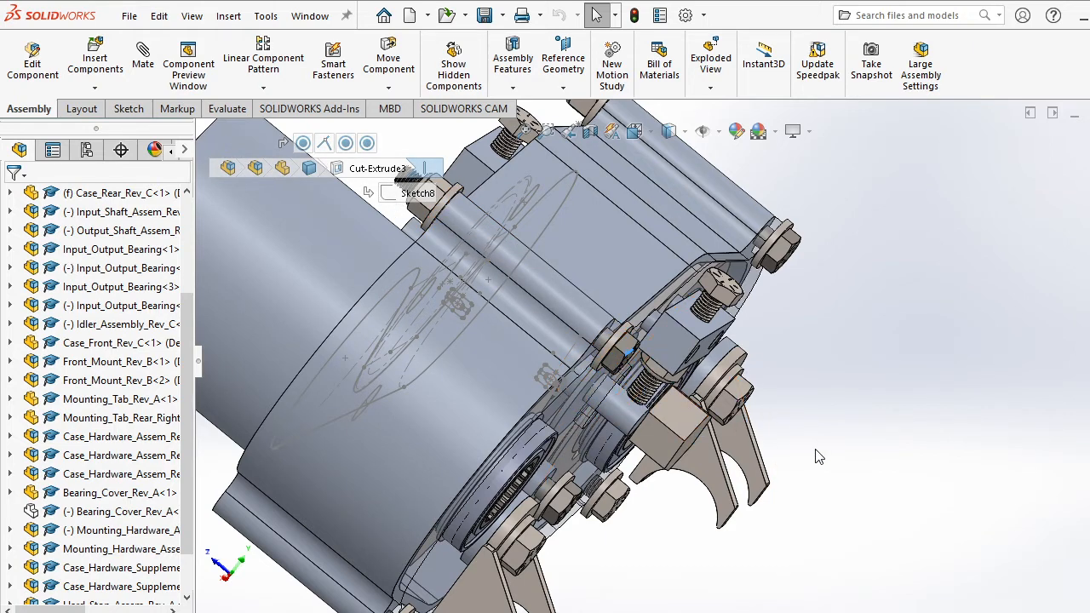
middle_click_drag(789, 447, 710, 445)
scroll(545, 451, "up", 5)
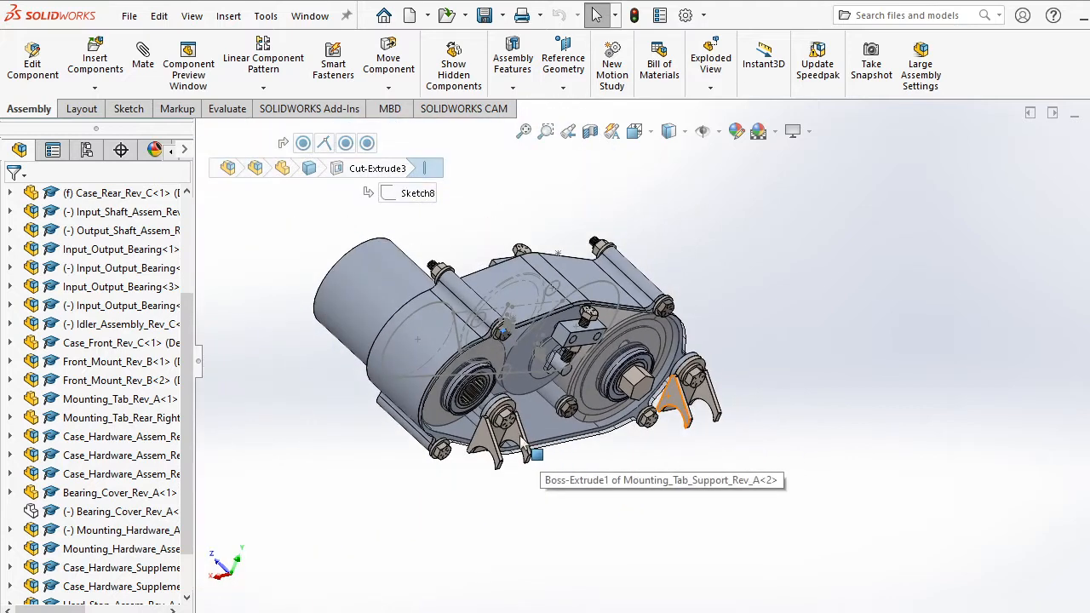
scroll(523, 447, "down", 5)
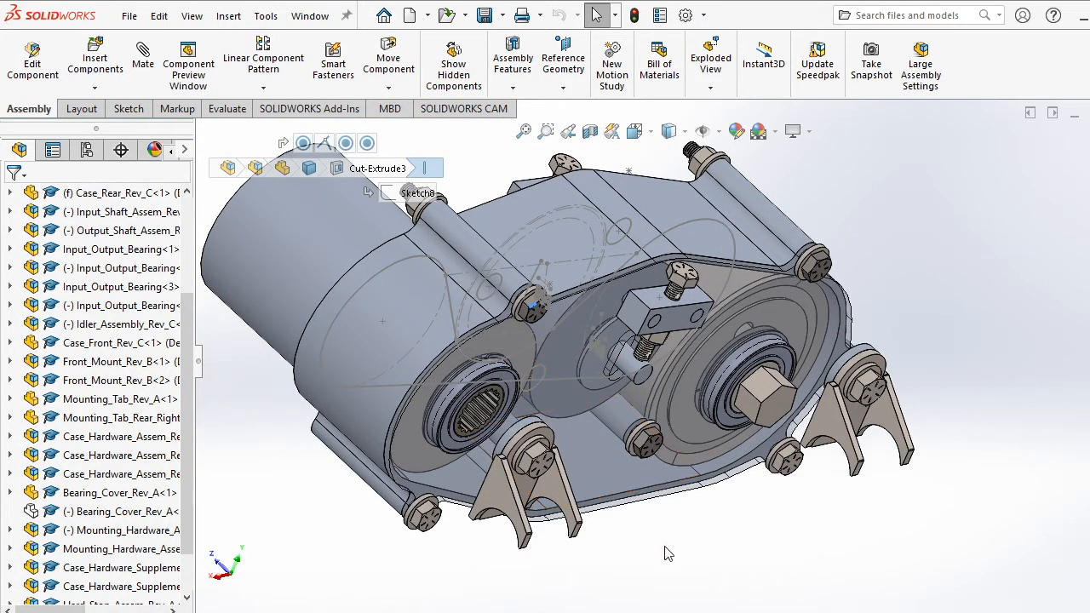
left_click(666, 553)
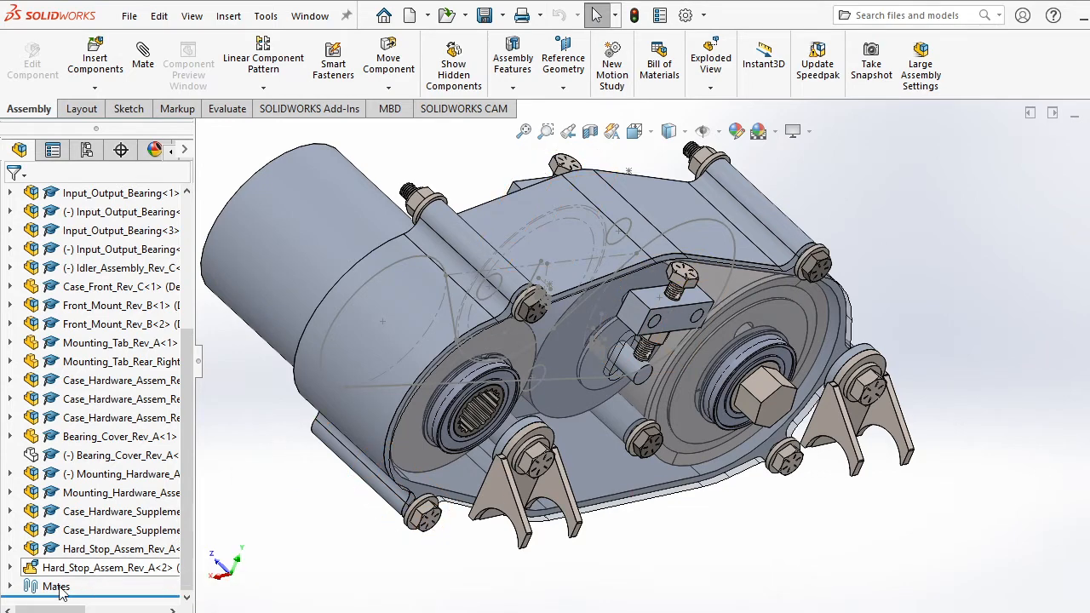
Locate the output pulley's parent subassembly, Output_Shaft_Assem_Rev_B, and open it in its own window.
scroll(457, 454, "up", 1)
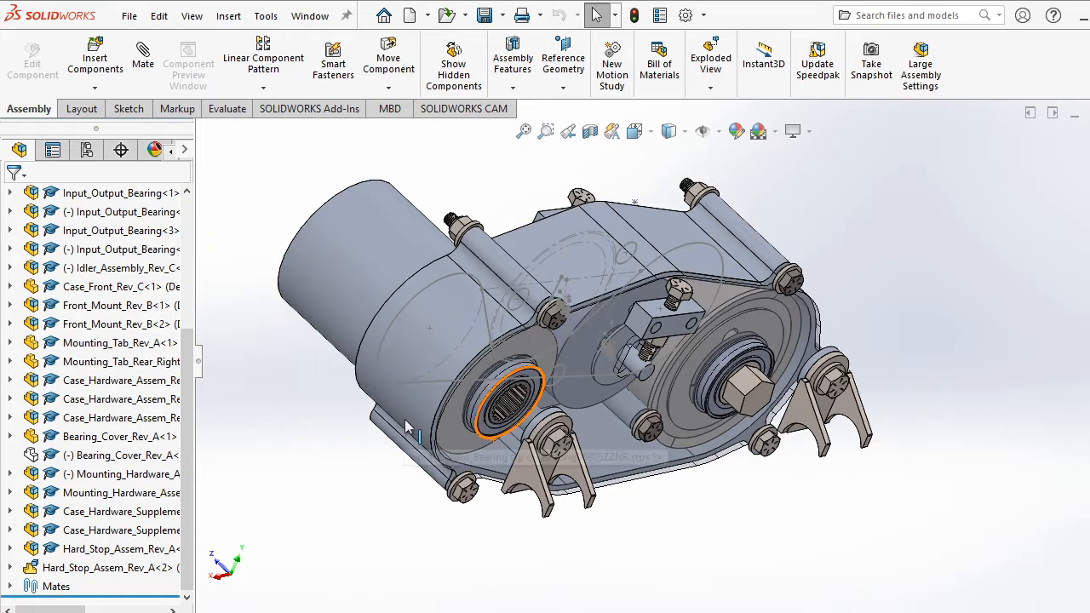
scroll(343, 370, "down", 1)
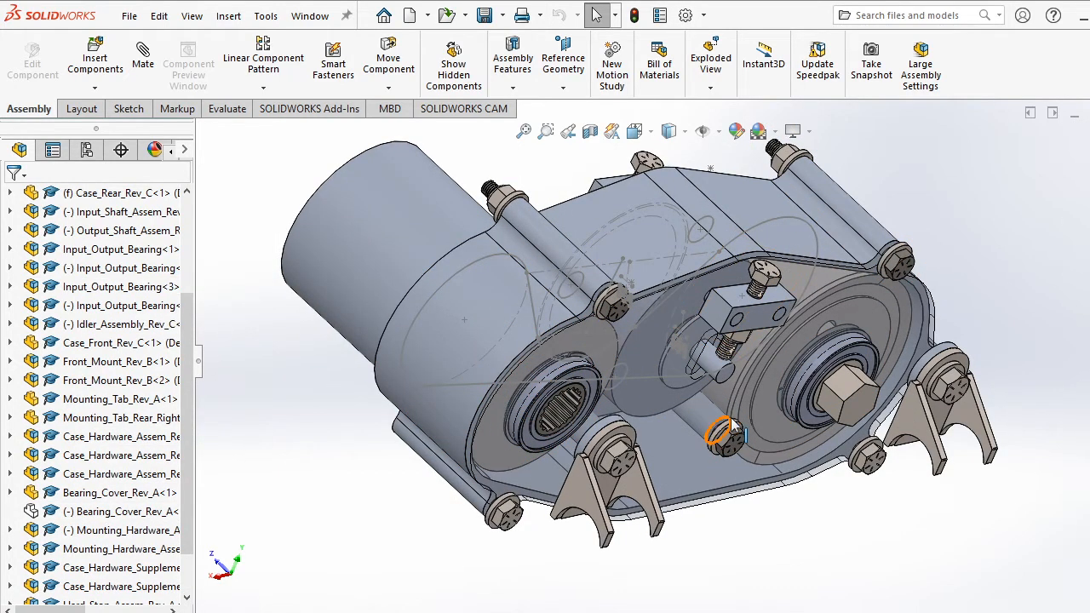
scroll(740, 351, "down", 2)
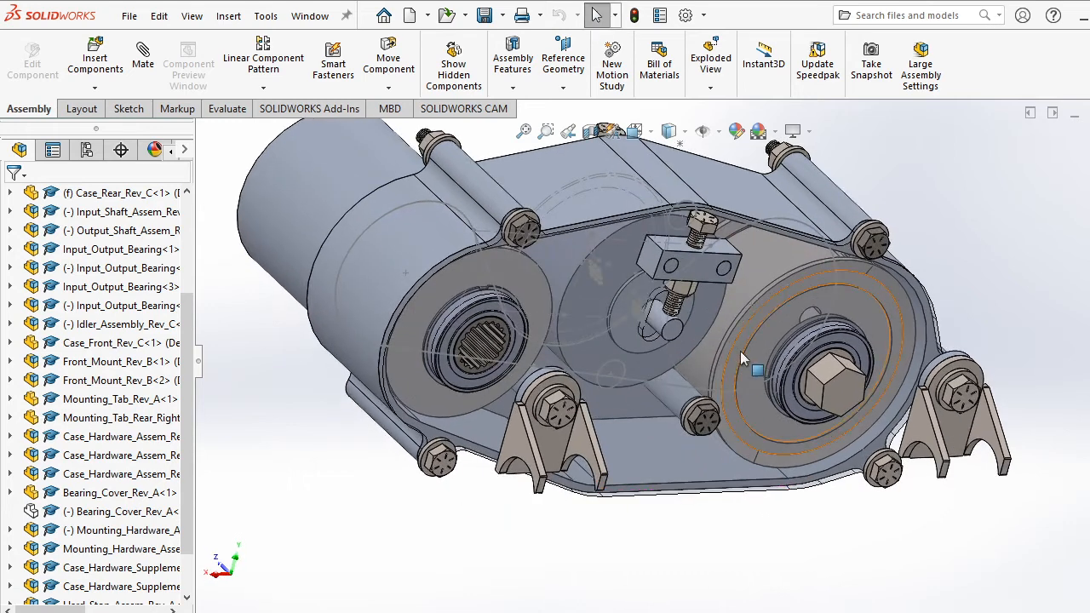
left_click(740, 350)
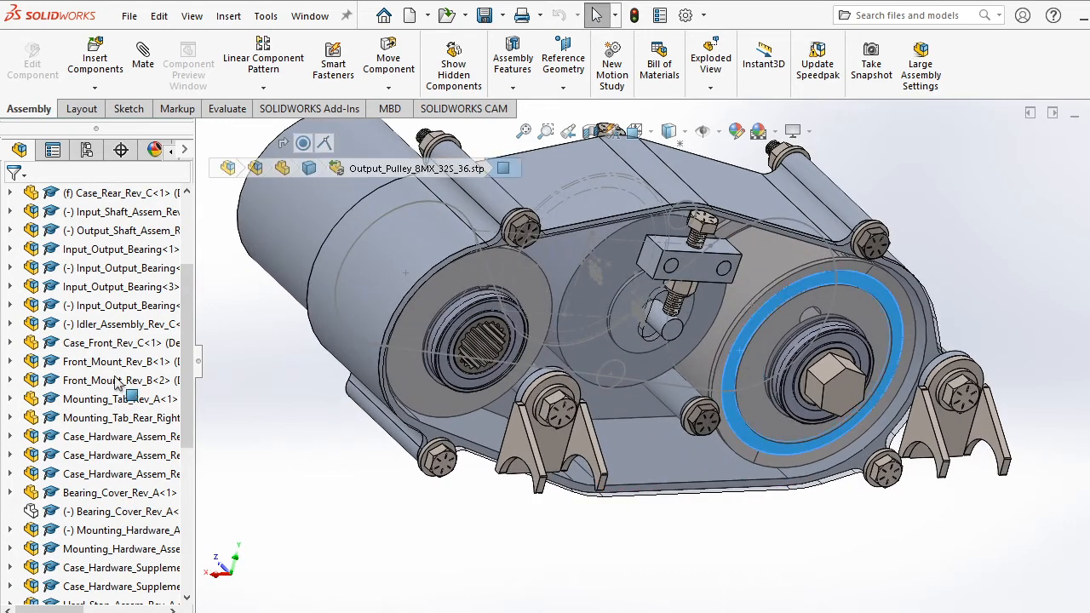
left_click(108, 236)
right_click(108, 242)
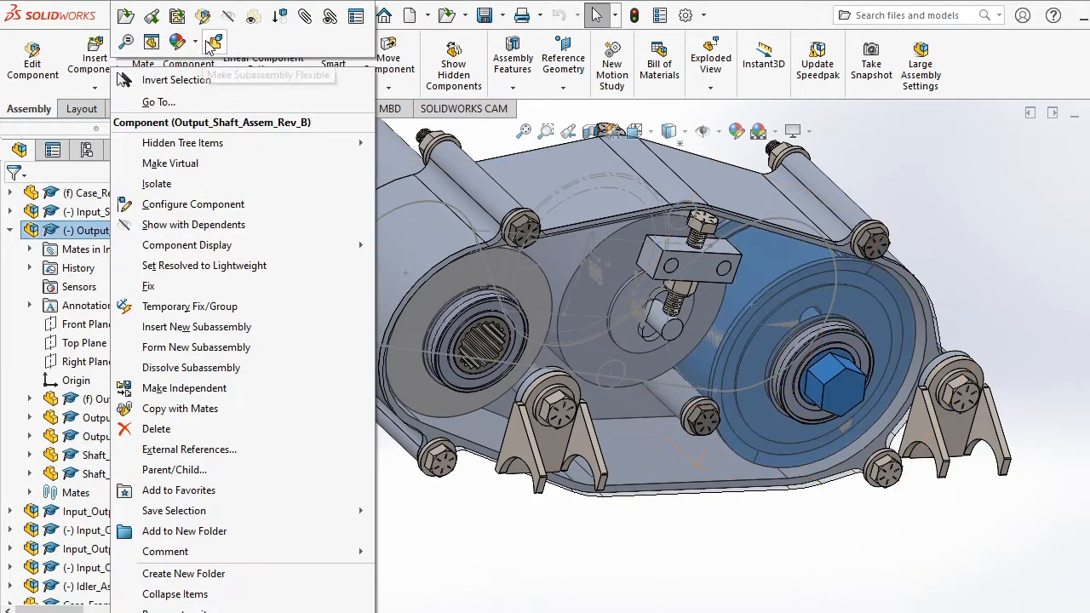
left_click(132, 26)
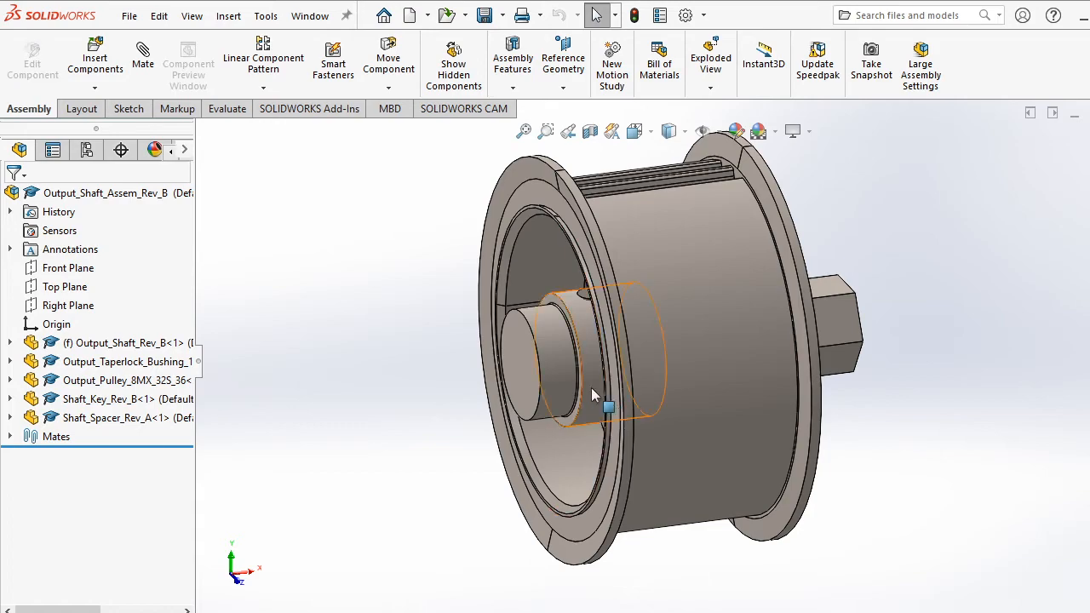
Suppress all mates of the output shaft assembly, from Coincident1 through Coincident10.
middle_click_drag(586, 409, 832, 457)
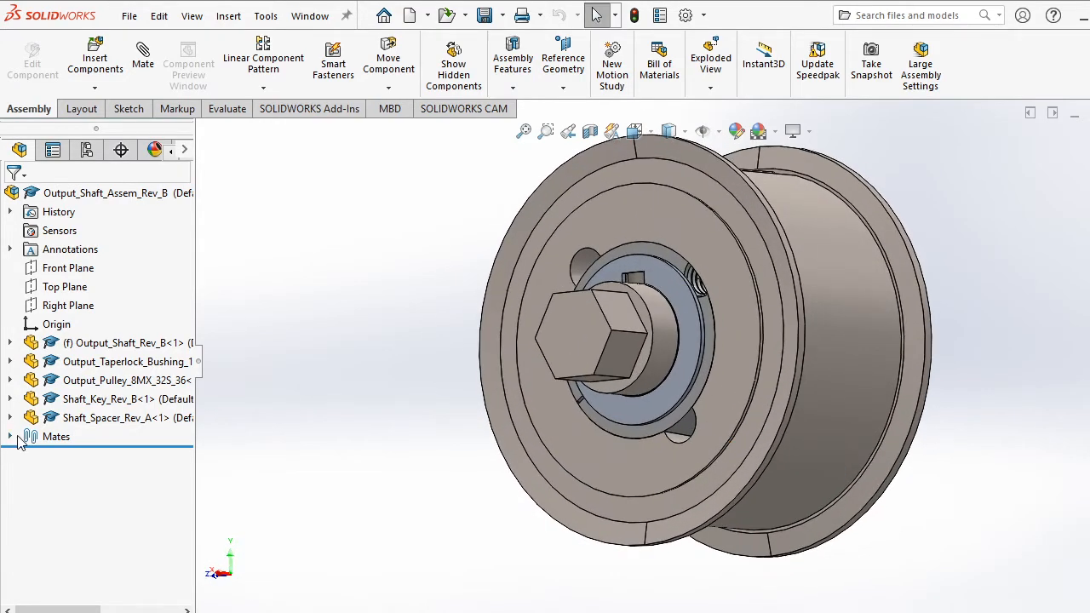
left_click(11, 437)
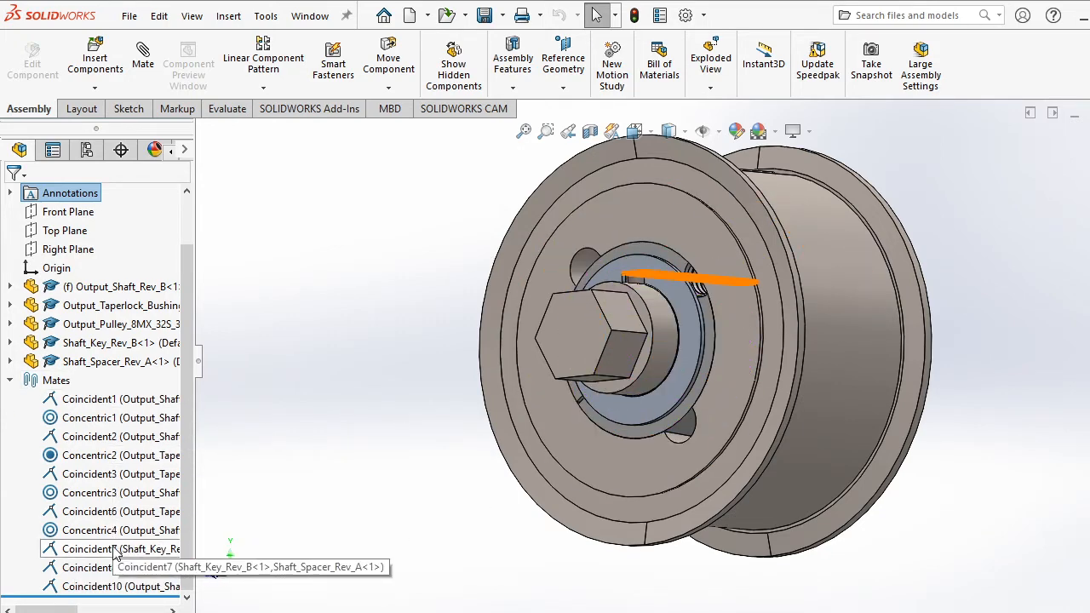
left_click(85, 399)
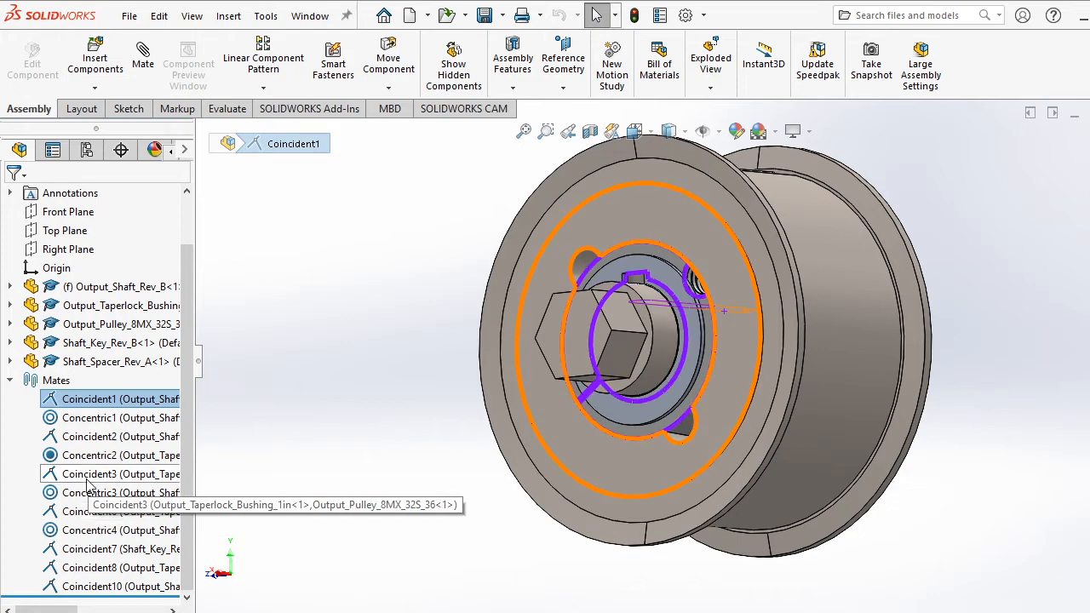
left_click(73, 586, "shift")
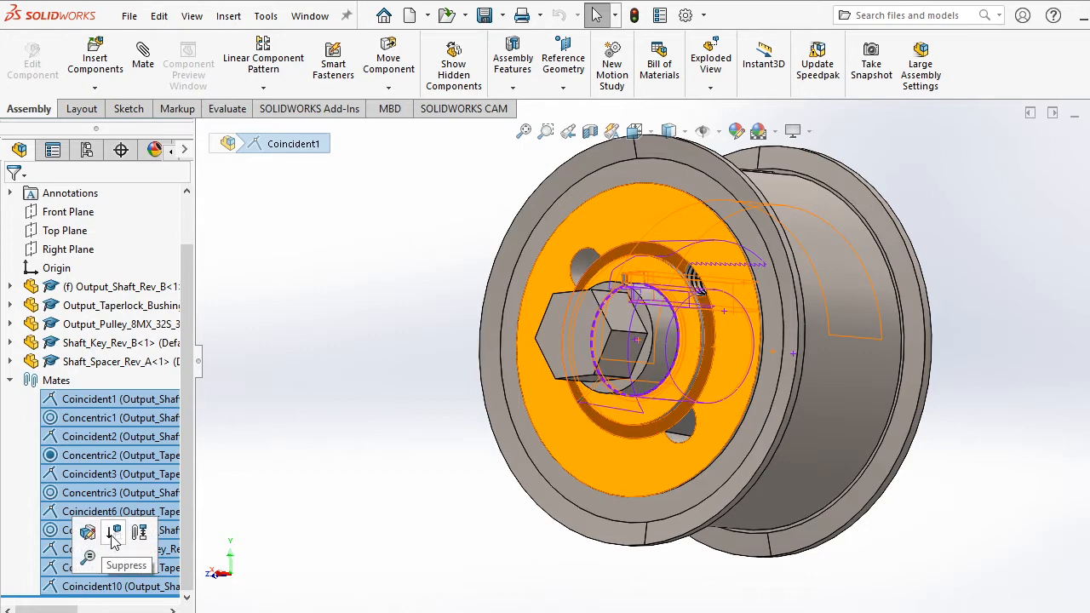
left_click(112, 535)
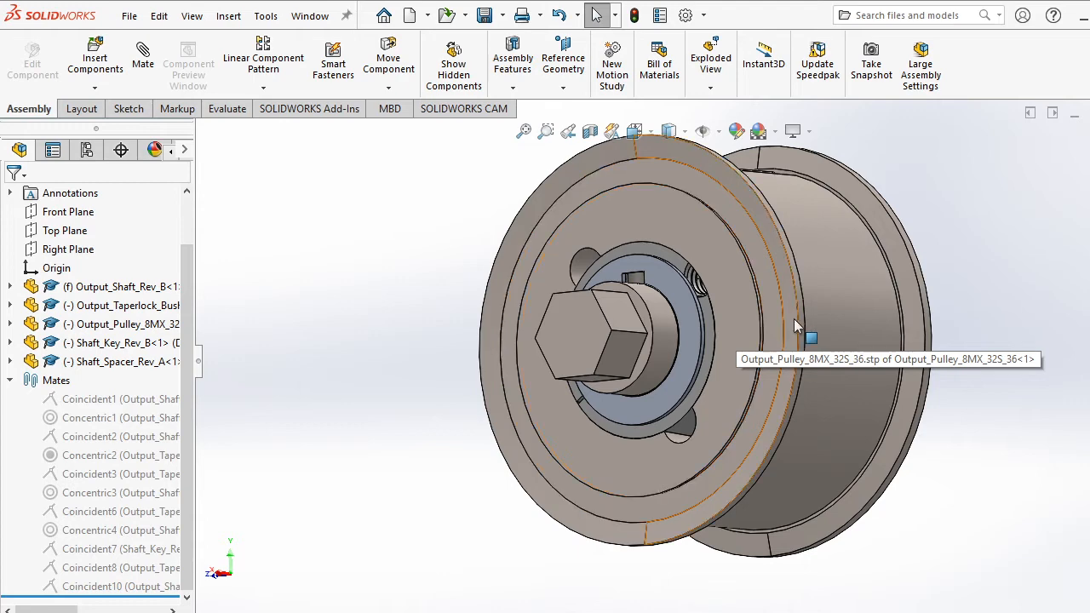
Pull the output pulley, taperlock bushing, shaft key and shaft spacer apart so each lies clear of the fixed output shaft.
scroll(793, 326, "up", 4)
scroll(795, 272, "down", 3)
middle_click_drag(648, 396, 647, 405)
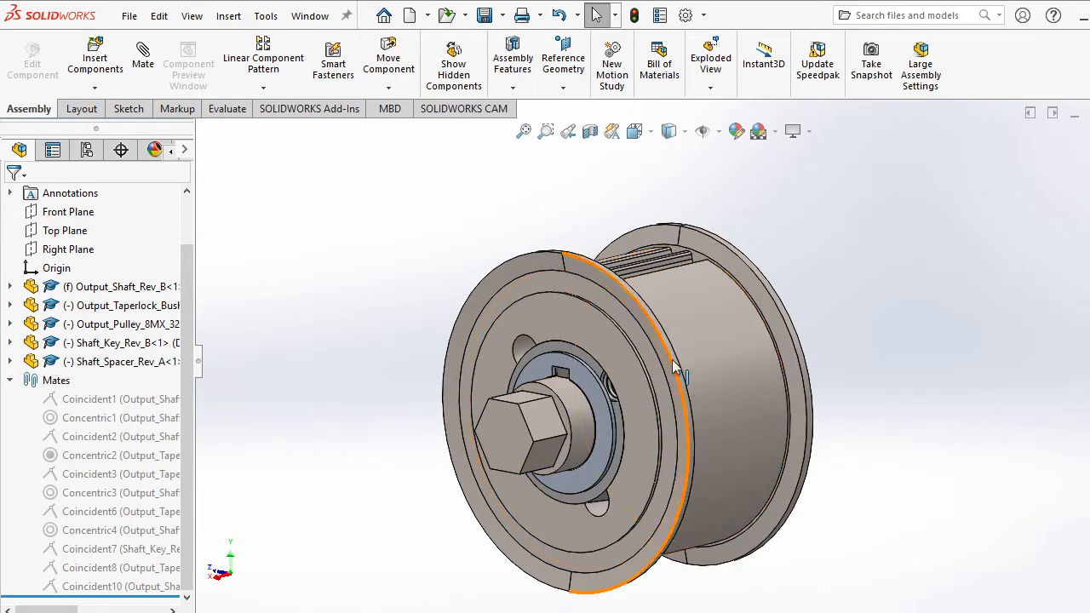
left_click_drag(700, 334, 962, 364)
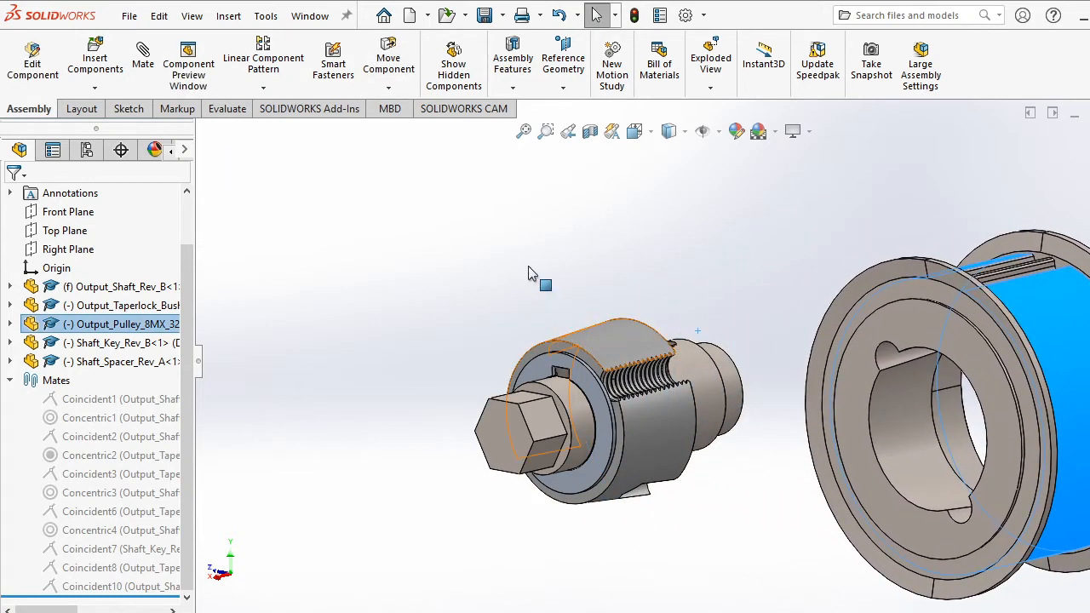
left_click_drag(529, 273, 379, 170)
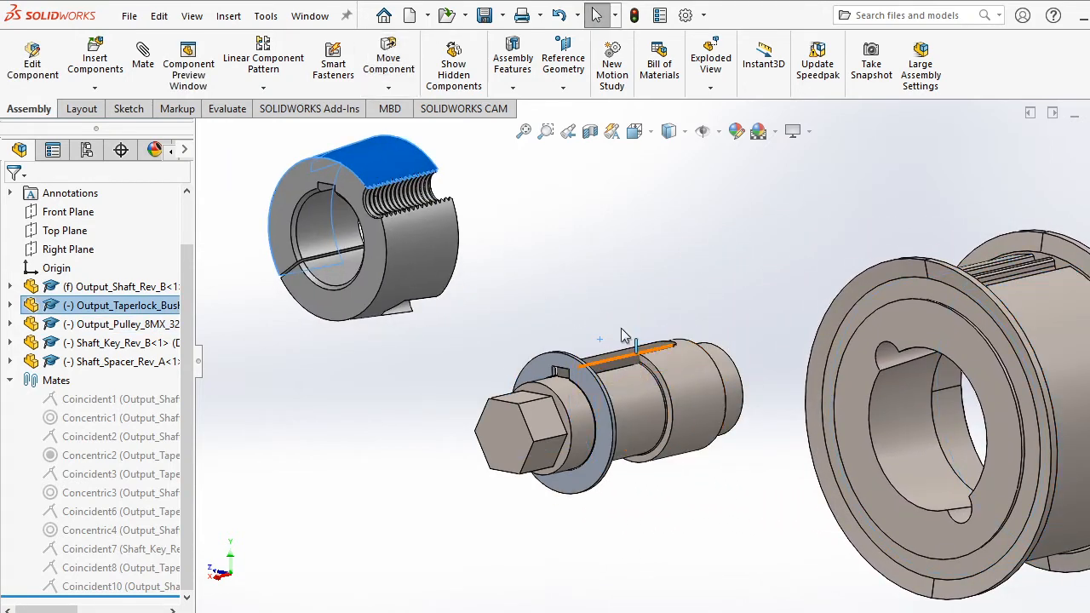
left_click_drag(621, 334, 686, 209)
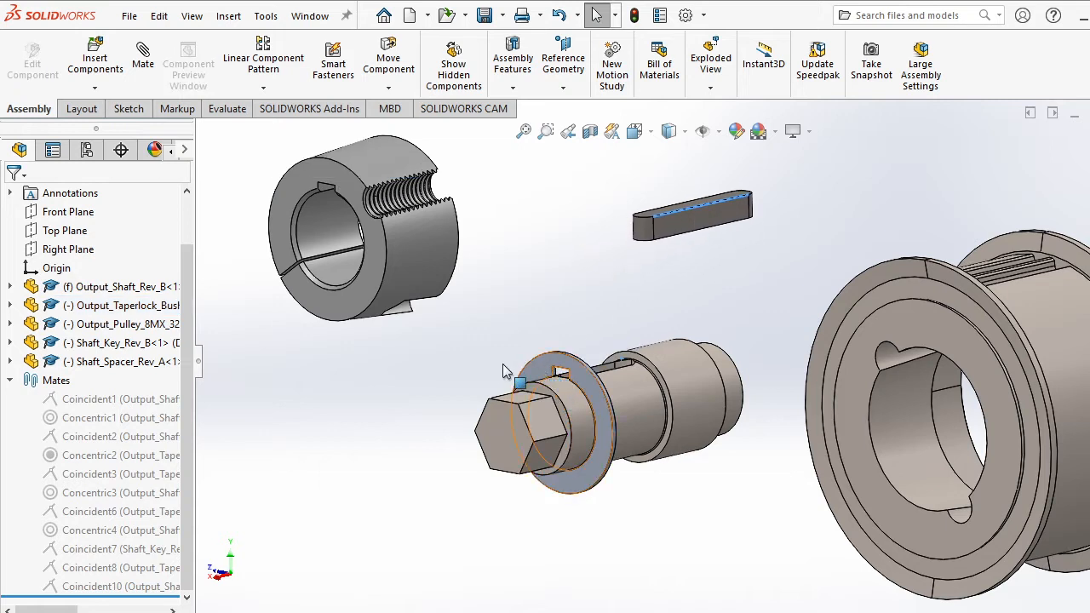
left_click_drag(504, 371, 325, 417)
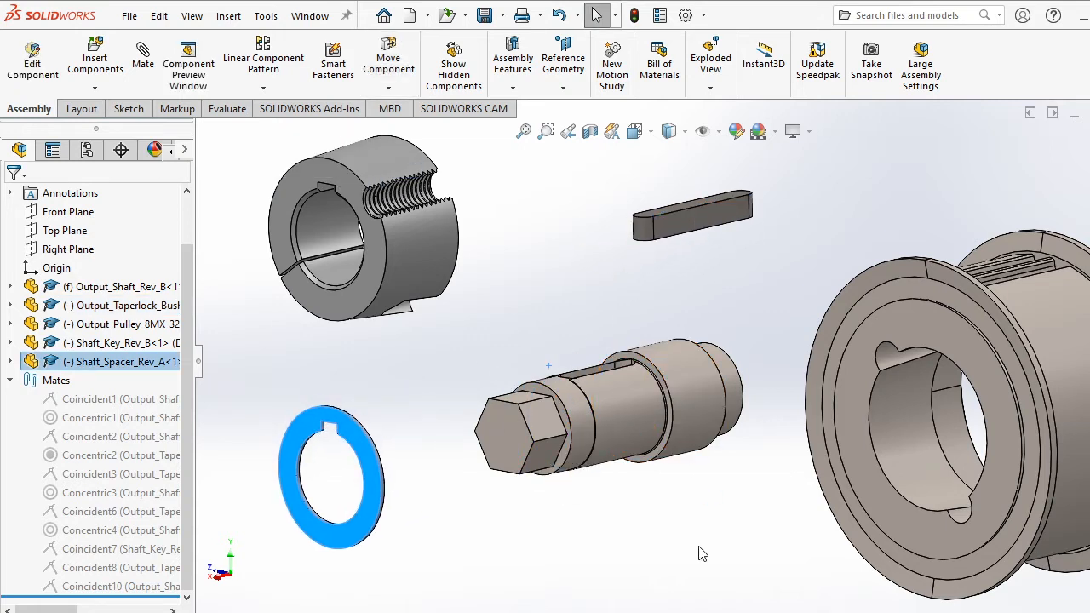
left_click(644, 575)
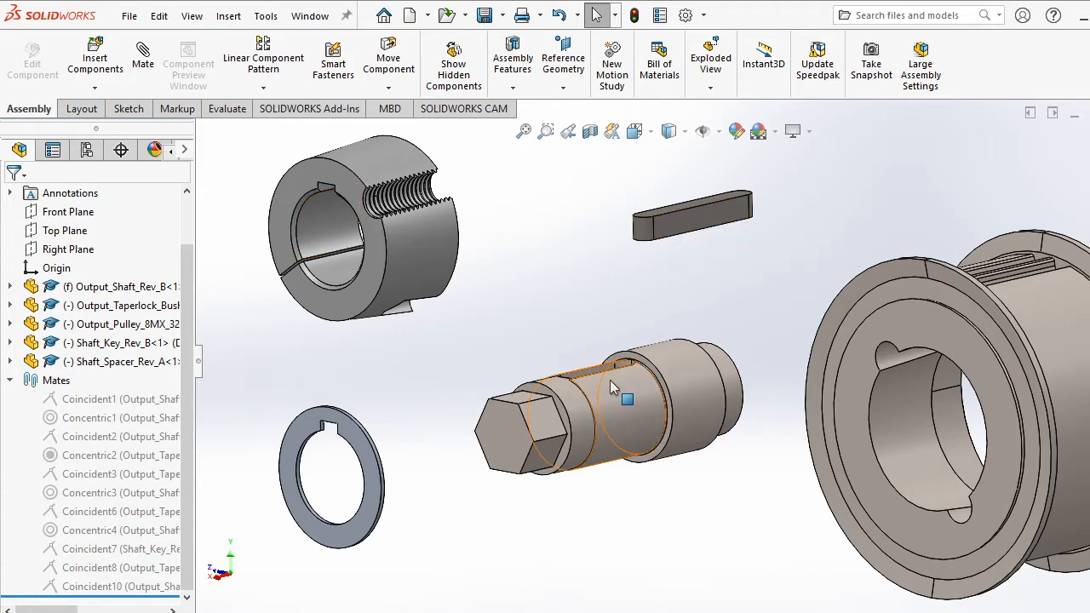
Examine the separated taperlock bushing and output shaft up close, and select the inner bore face of the output pulley.
scroll(341, 212, "down", 3)
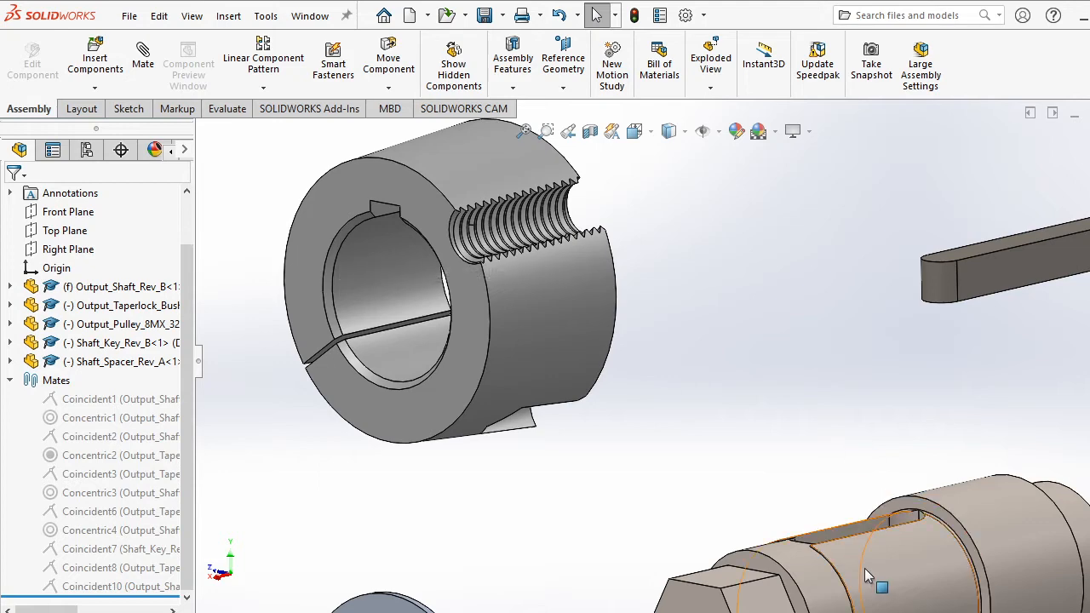
scroll(434, 272, "up", 4)
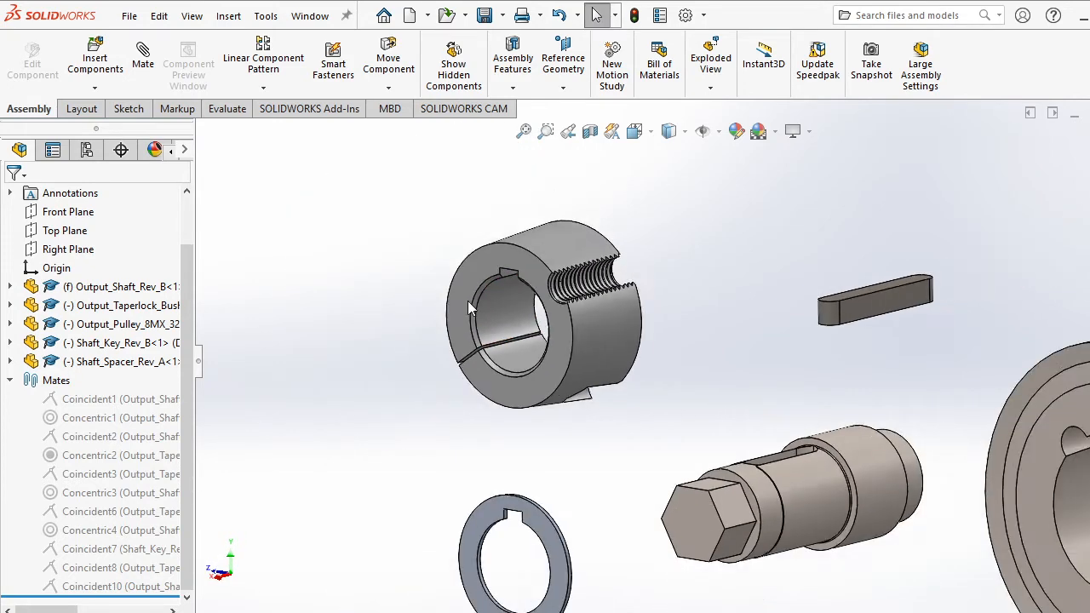
scroll(887, 415, "down", 4)
scroll(927, 466, "up", 1)
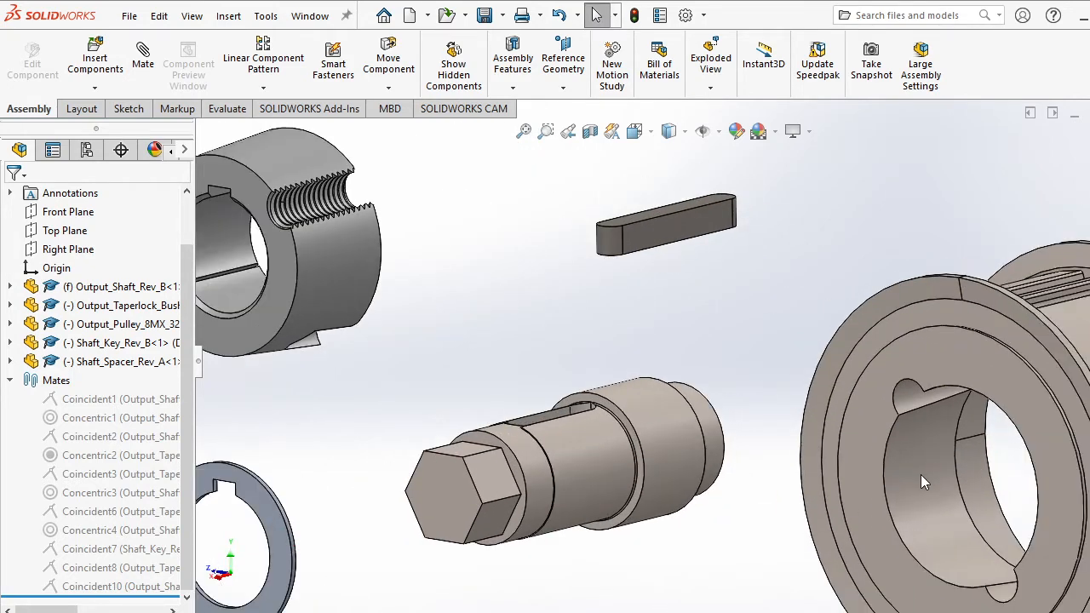
left_click(920, 474)
scroll(888, 480, "up", 2)
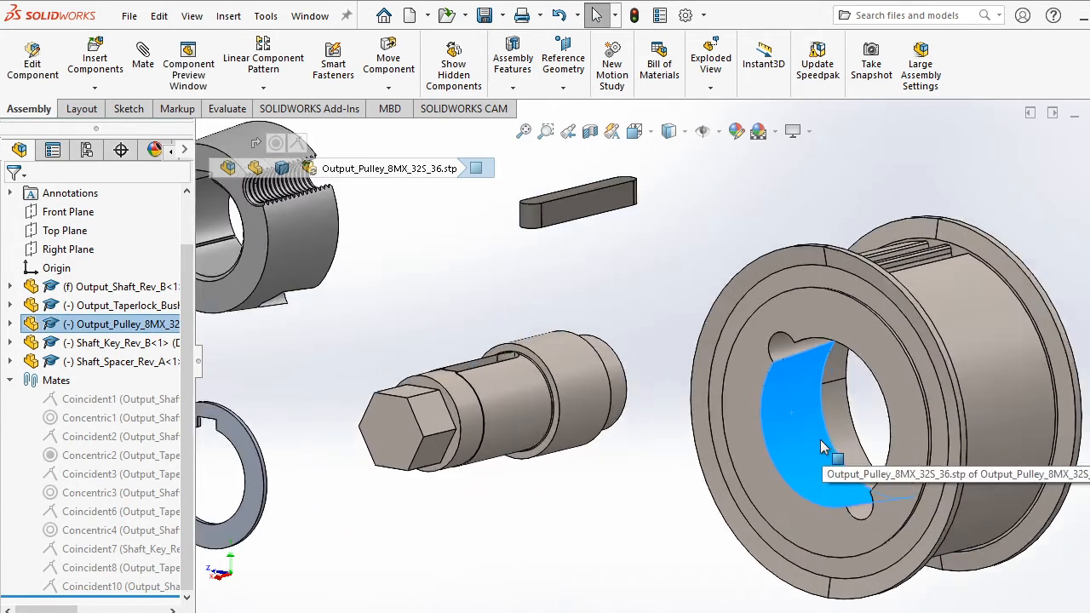
Examine the separated shaft spacer, shaft key and output shaft keyway up close, and collapse the mates list.
scroll(609, 467, "up", 2)
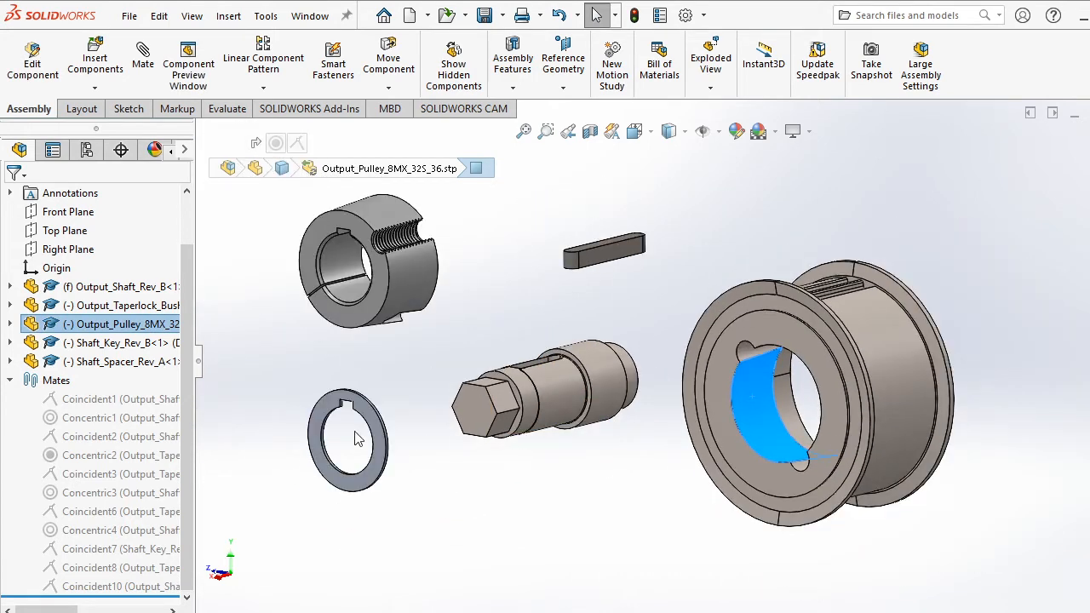
scroll(356, 439, "down", 3)
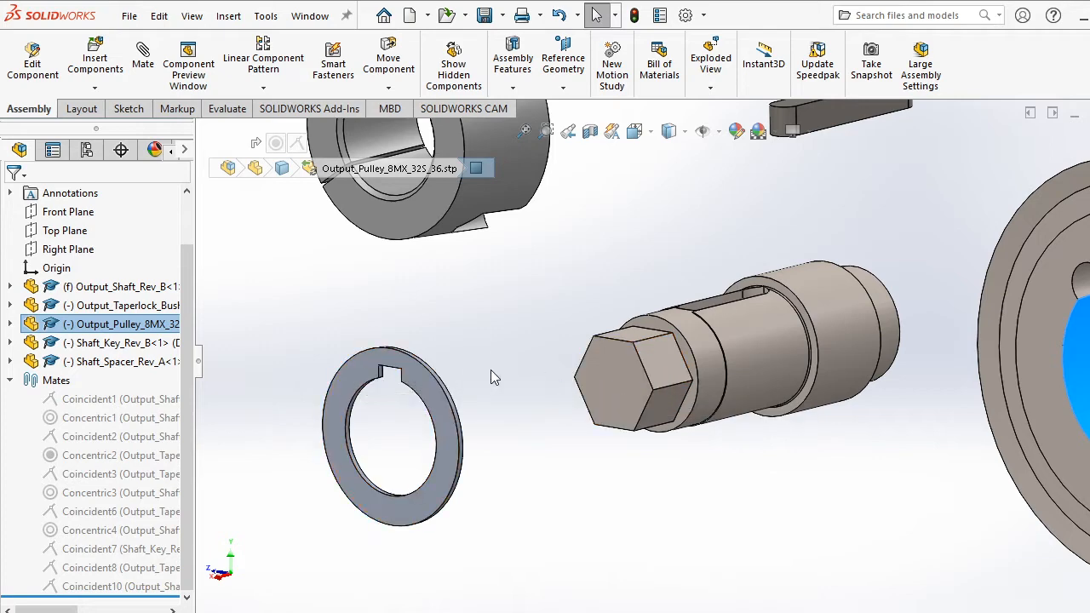
scroll(635, 311, "up", 3)
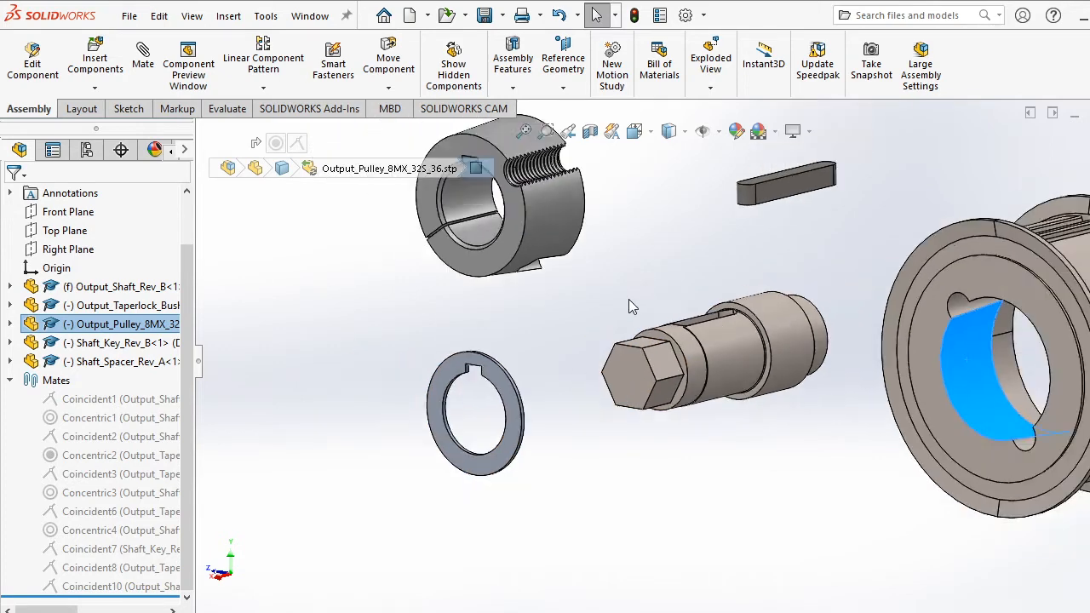
scroll(702, 273, "down", 2)
scroll(685, 276, "down", 2)
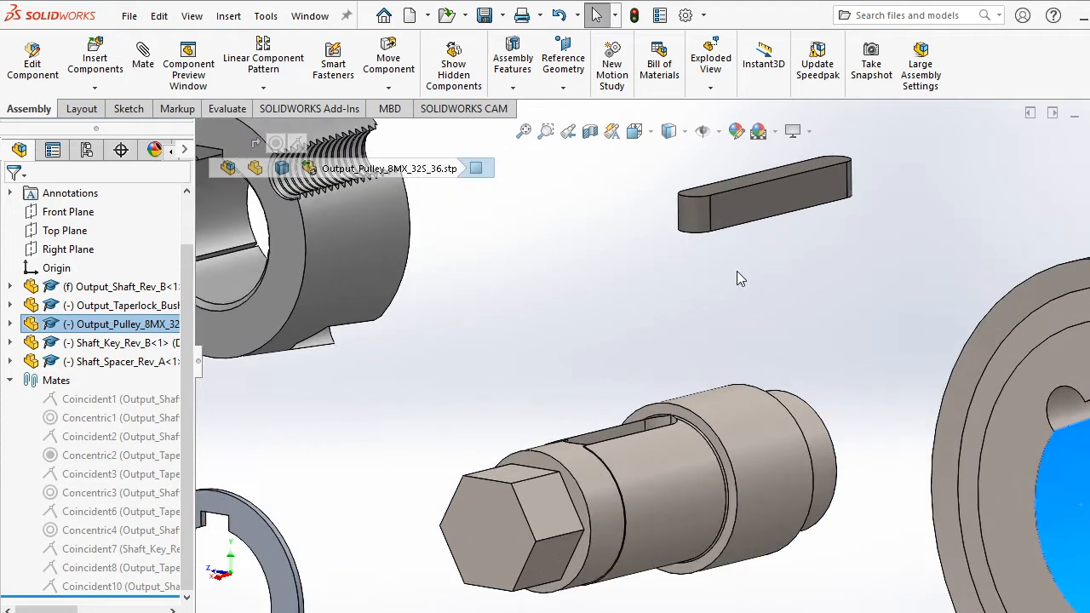
middle_click_drag(693, 307, 701, 333)
scroll(721, 287, "up", 2)
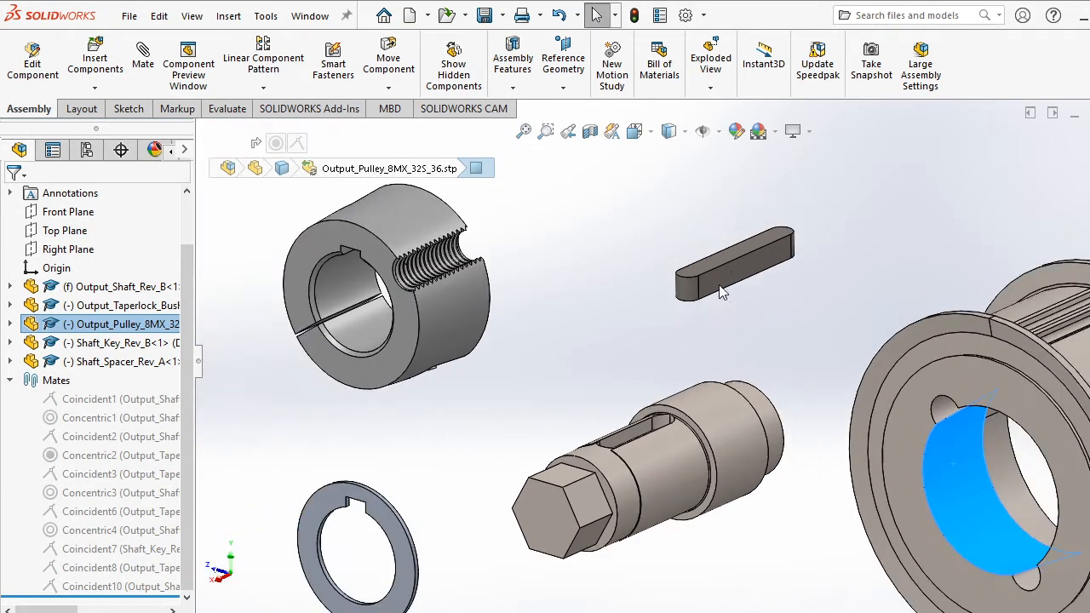
scroll(730, 277, "down", 2)
scroll(651, 464, "up", 2)
scroll(660, 451, "down", 3)
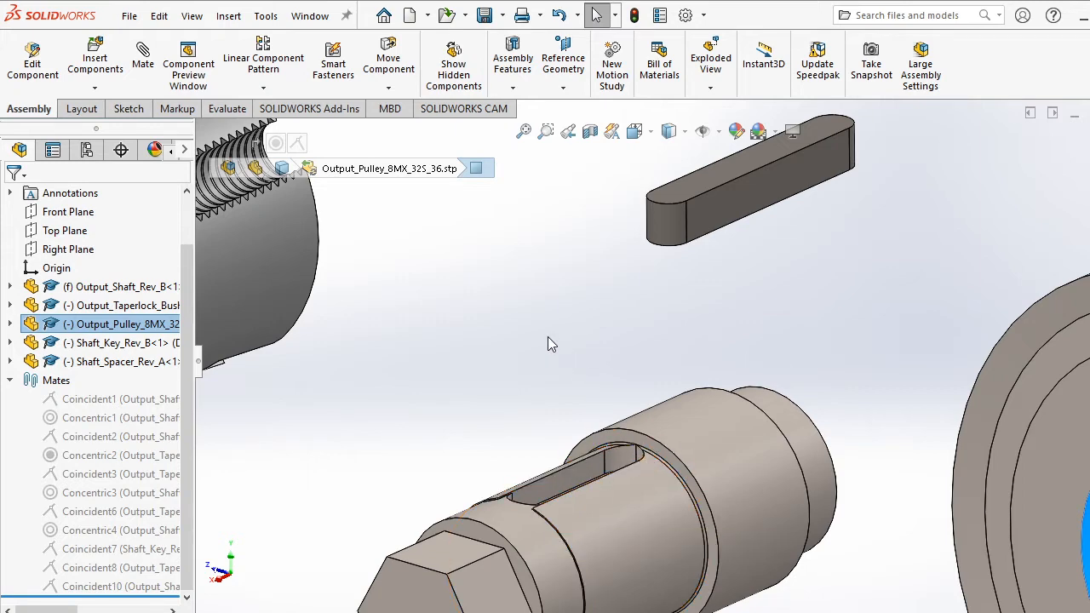
scroll(552, 353, "up", 2)
scroll(616, 392, "up", 1)
scroll(728, 550, "down", 1)
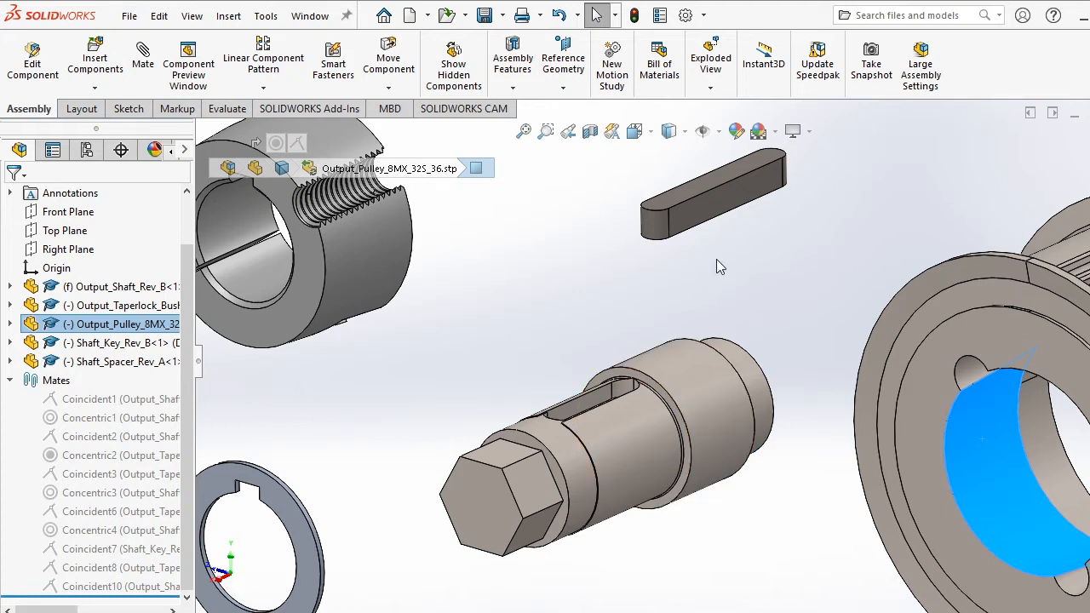
left_click(11, 380)
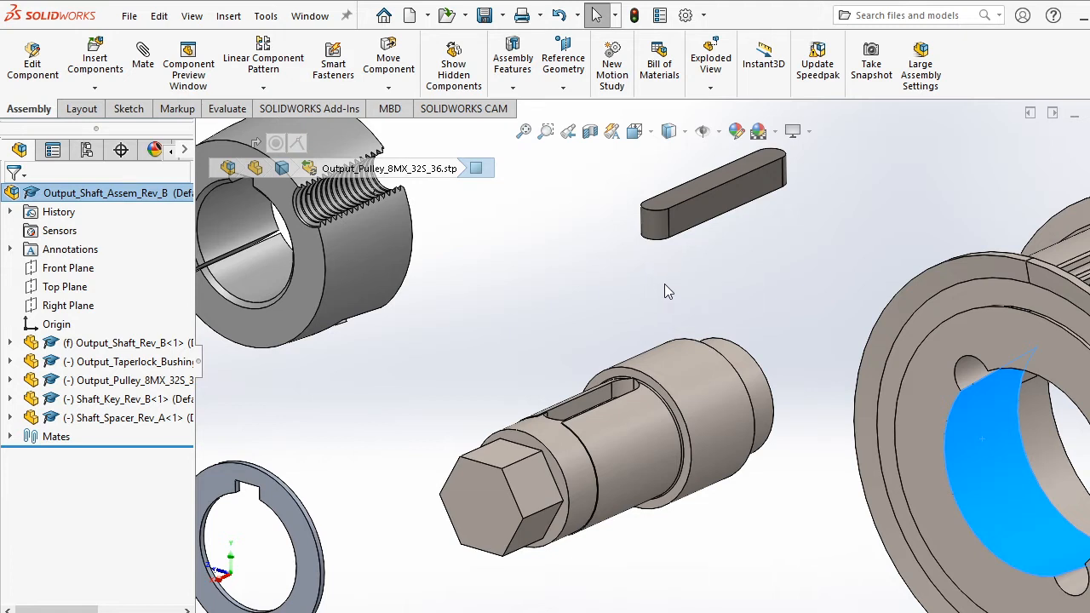
left_click(656, 235)
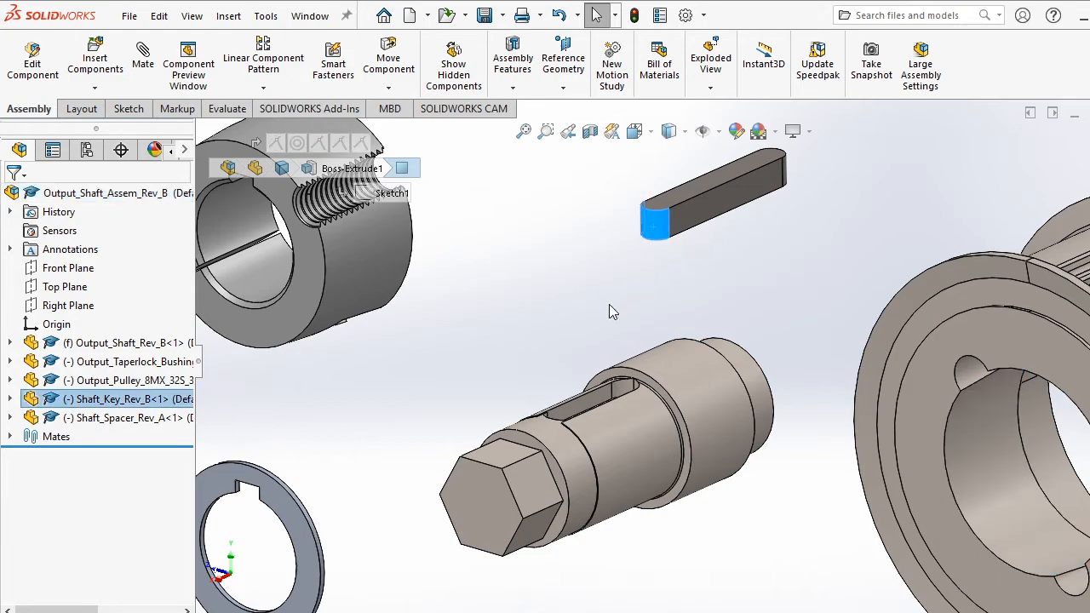
middle_click_drag(609, 304, 529, 434)
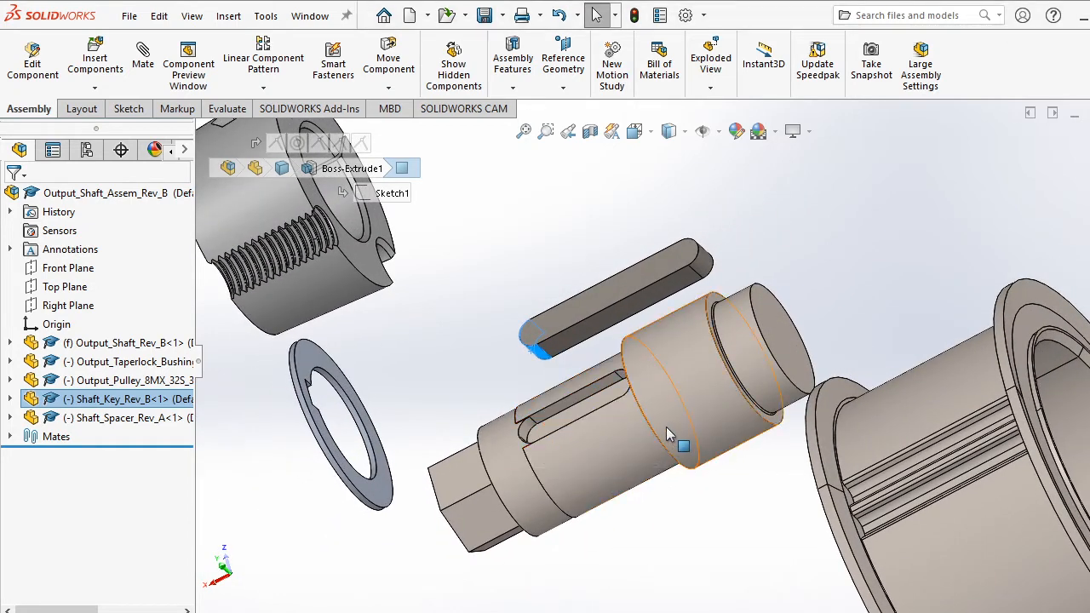
middle_click_drag(724, 509, 726, 462)
scroll(698, 508, "up", 4)
key("Escape")
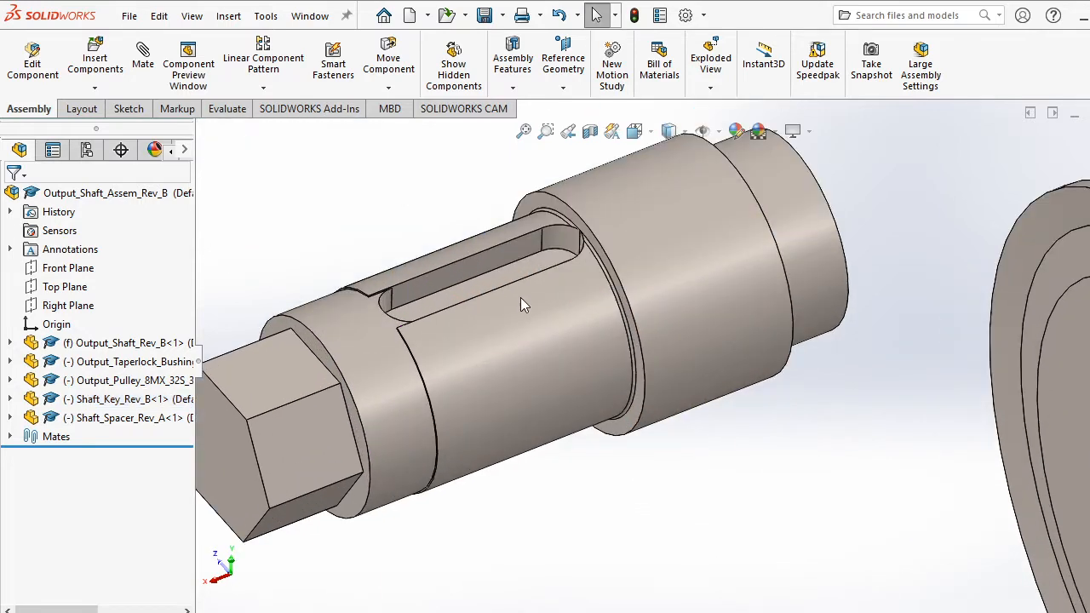
Mate the underside of the shaft key coincident with the floor of the output shaft's keyway.
left_click(503, 276)
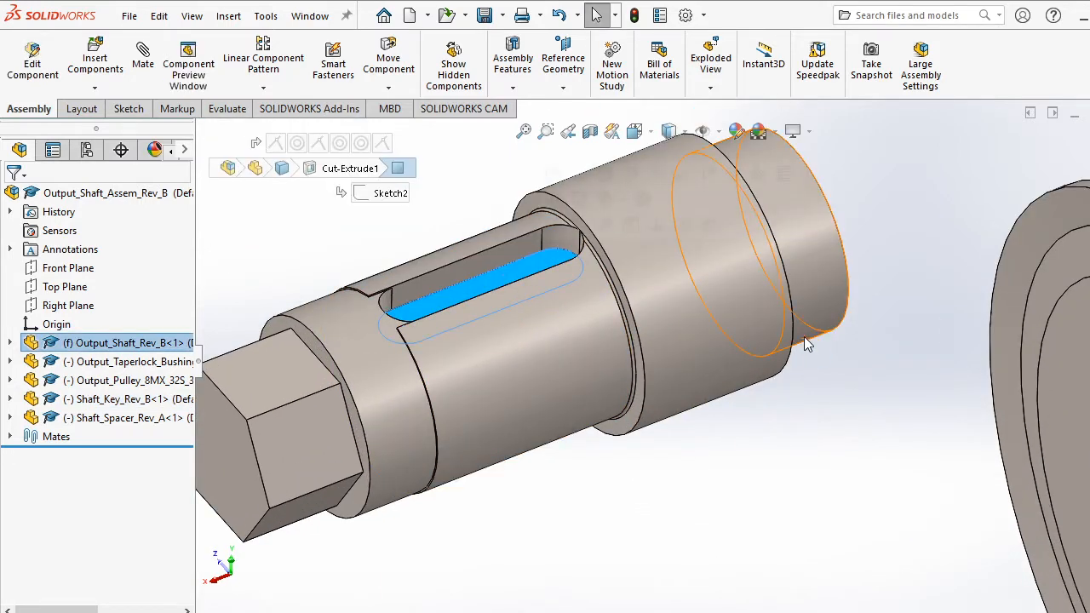
scroll(807, 344, "down", 5)
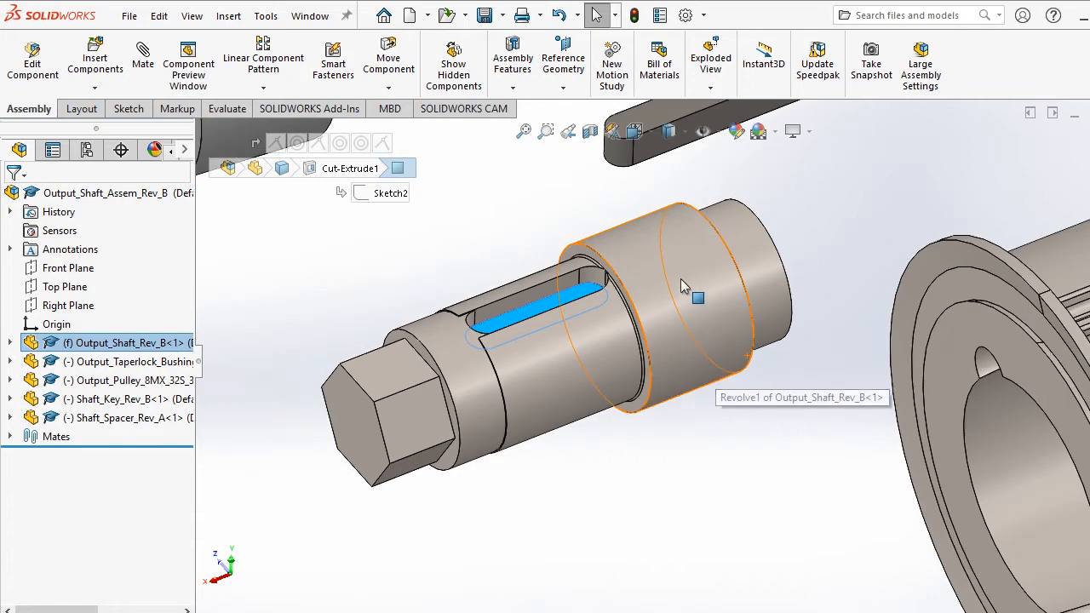
scroll(688, 256, "up", 5)
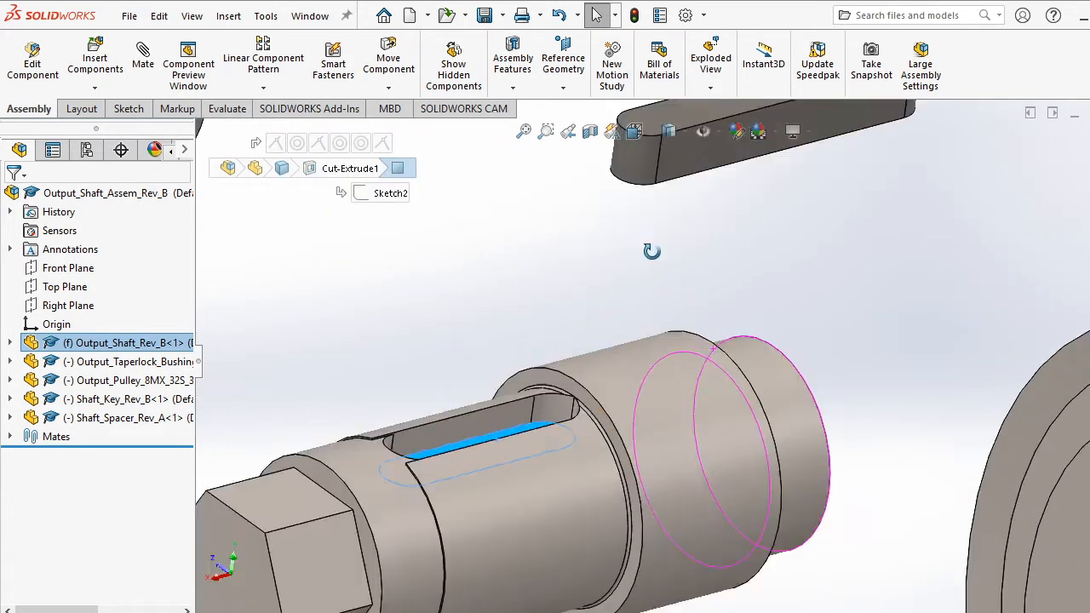
scroll(664, 233, "down", 5)
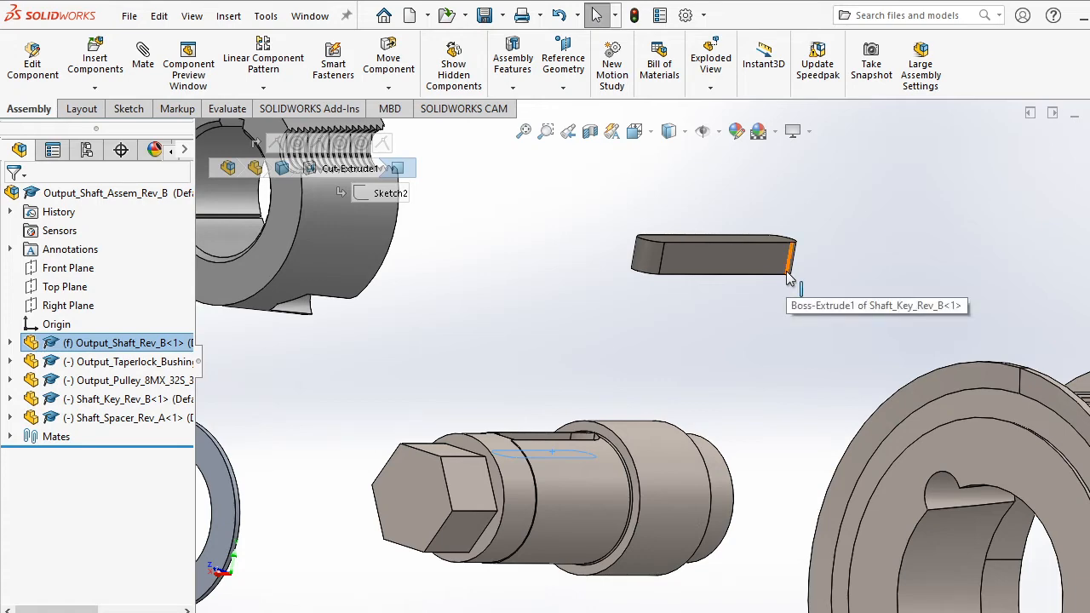
middle_click_drag(709, 292, 732, 223)
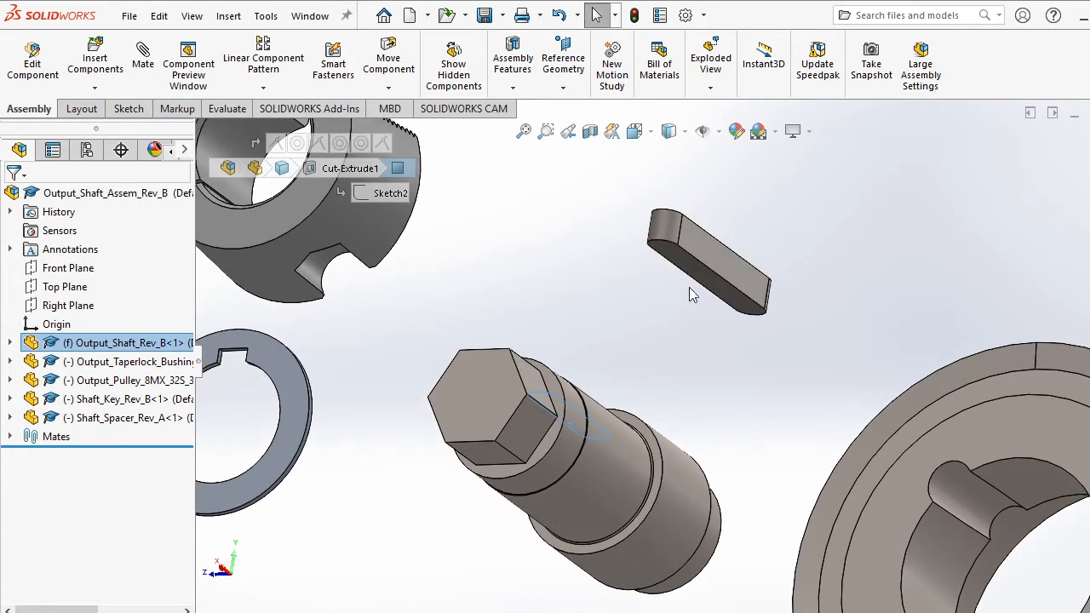
left_click(730, 313)
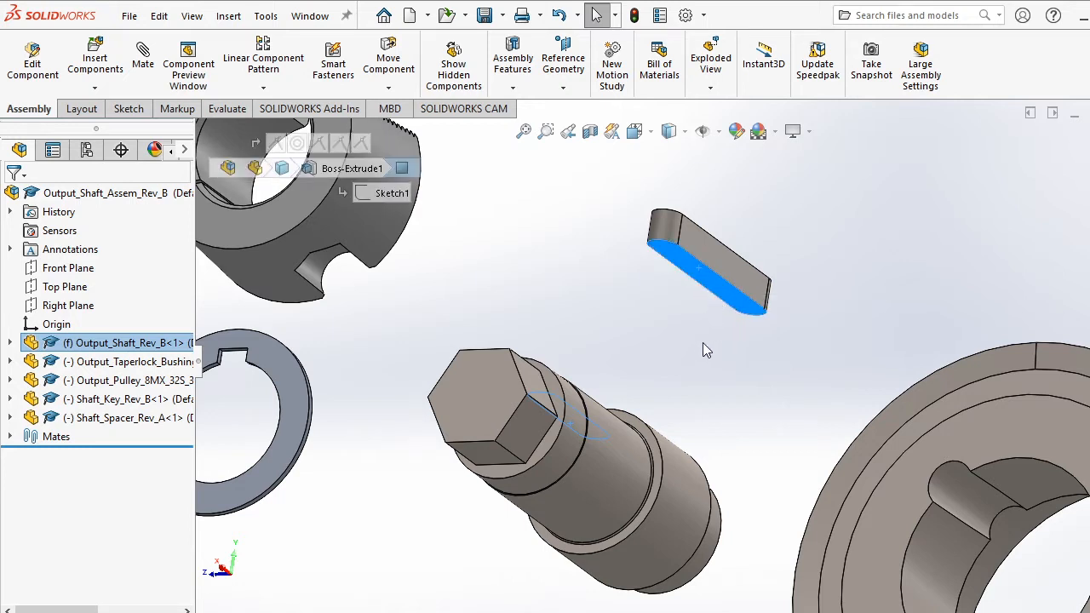
key("m")
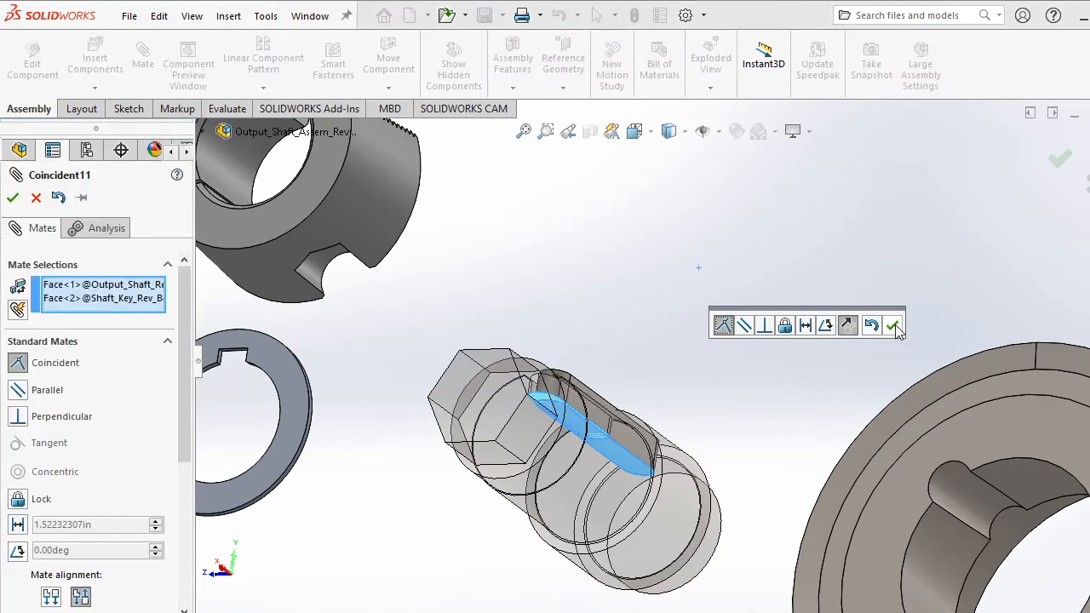
left_click(891, 325)
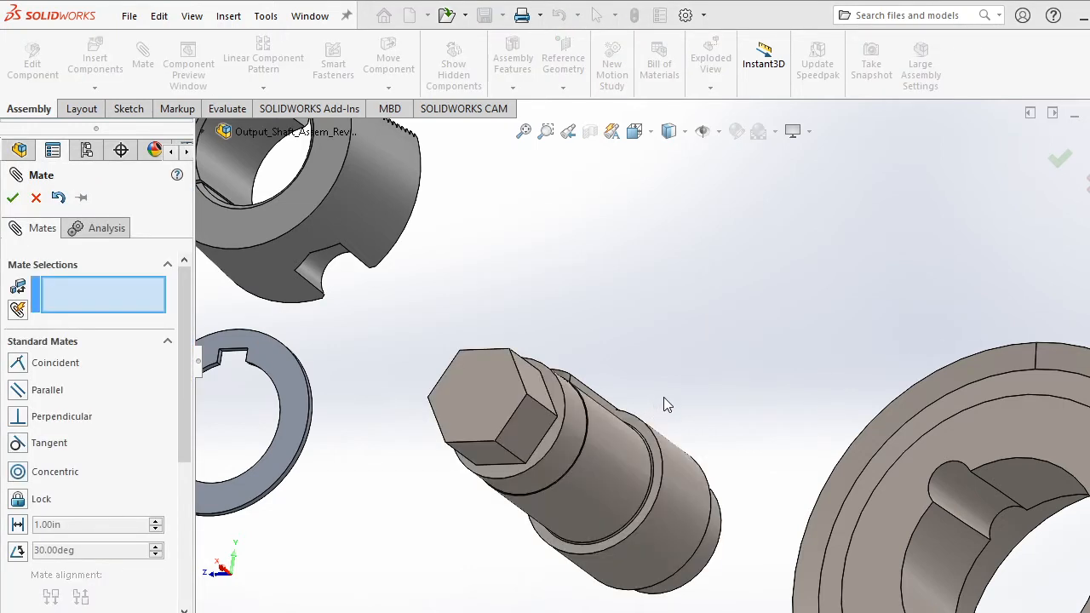
key("Escape")
Edit the Coincident11 mate, try flipping the shaft key's alignment both ways, and leave the mate without saving changes.
middle_click_drag(625, 486, 675, 356)
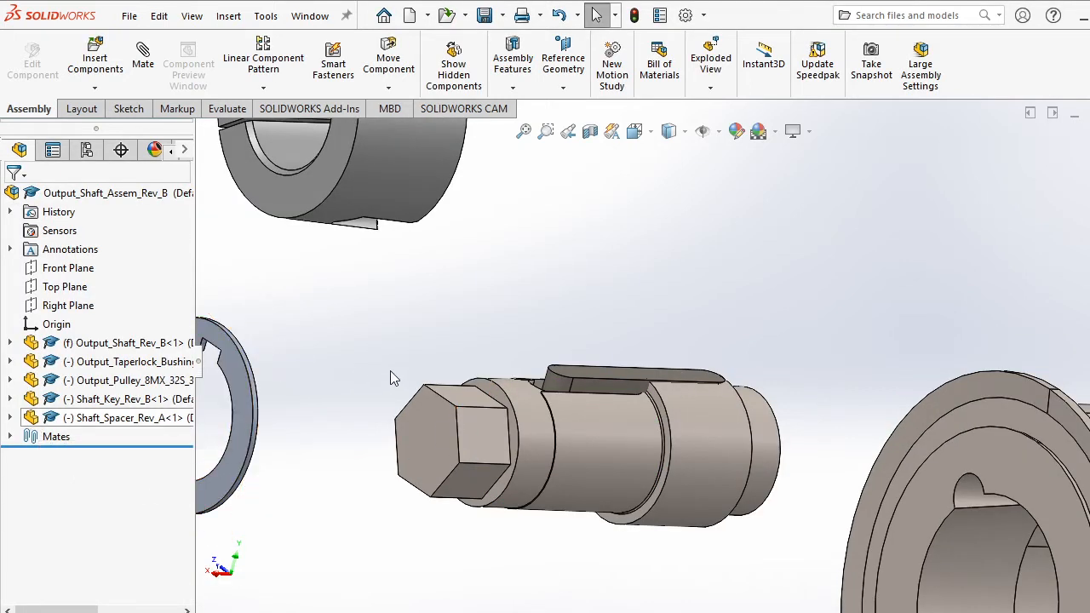
left_click(9, 436)
right_click(81, 586)
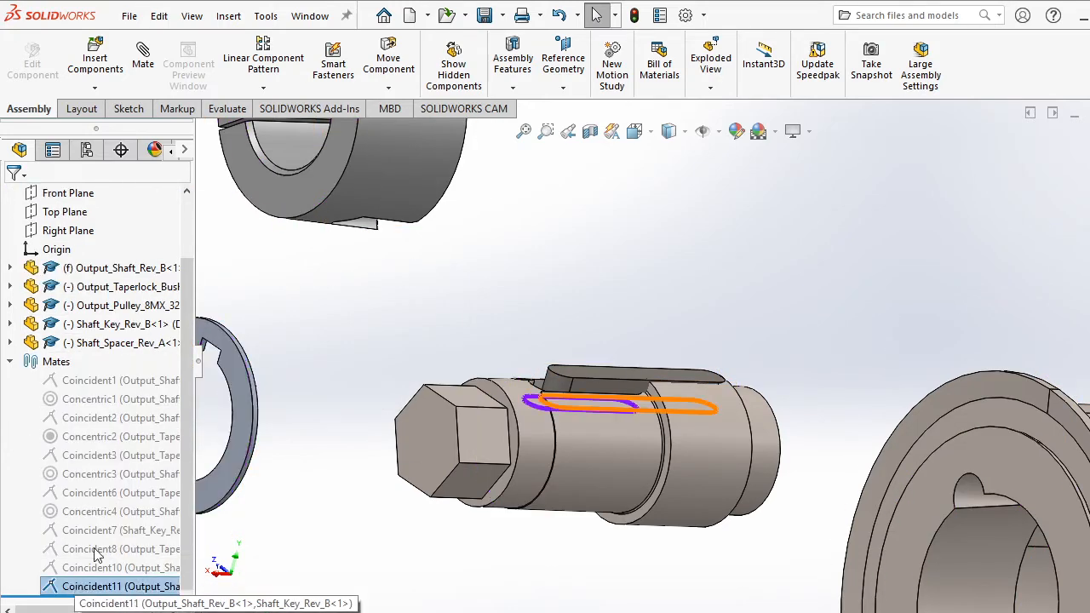
left_click(90, 267)
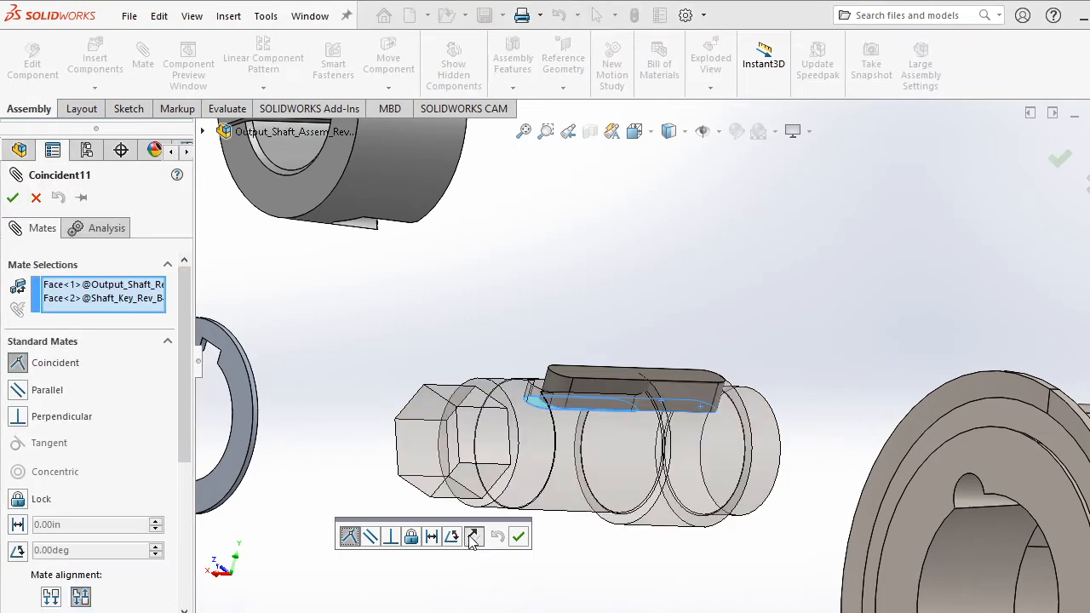
left_click(473, 536)
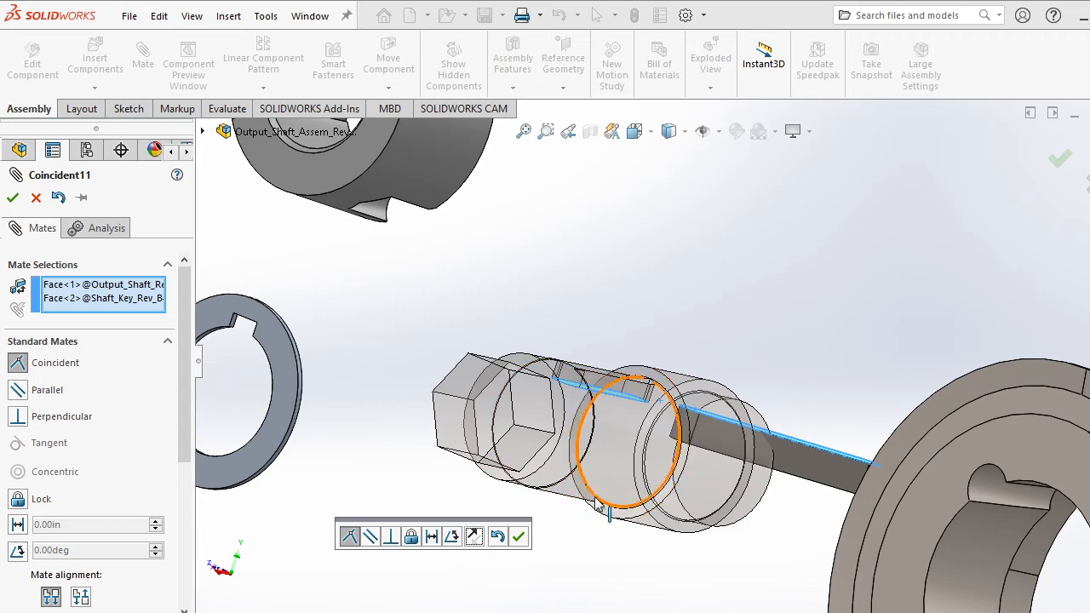
left_click(474, 537)
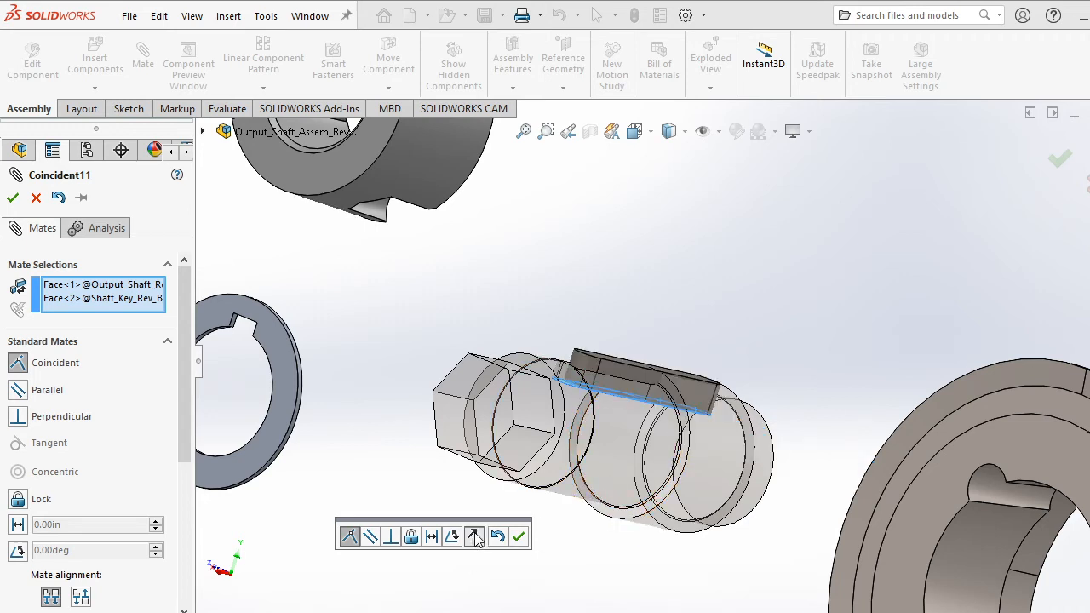
right_click(359, 435)
right_click(558, 410)
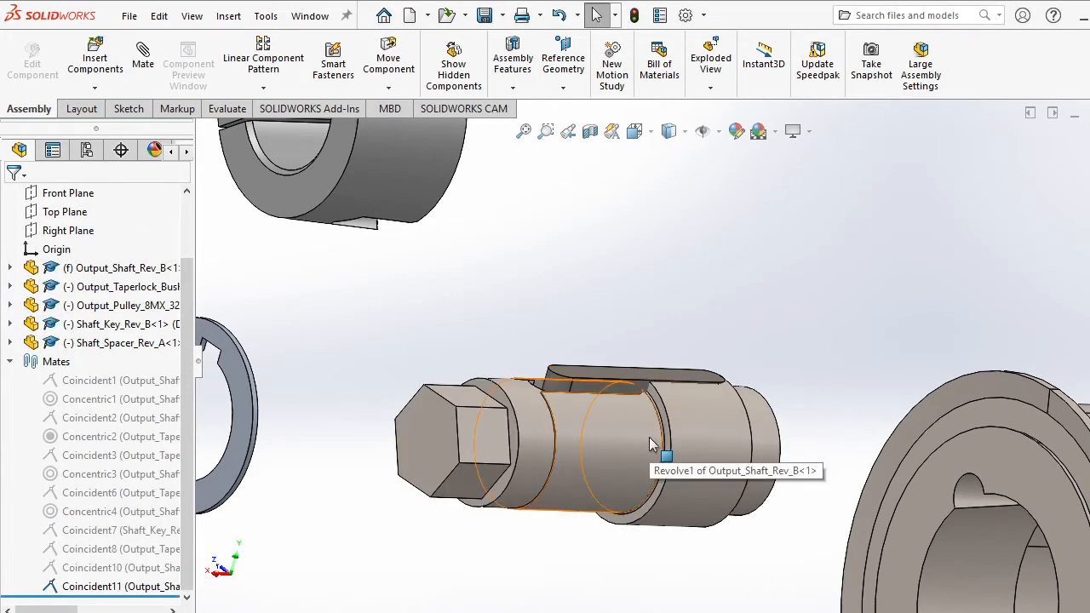
Slide the shaft key along the plane of the keyway floor so that it sits offset beside the keyway.
scroll(601, 423, "down", 2)
middle_click_drag(600, 422, 613, 474)
left_click_drag(554, 370, 480, 244)
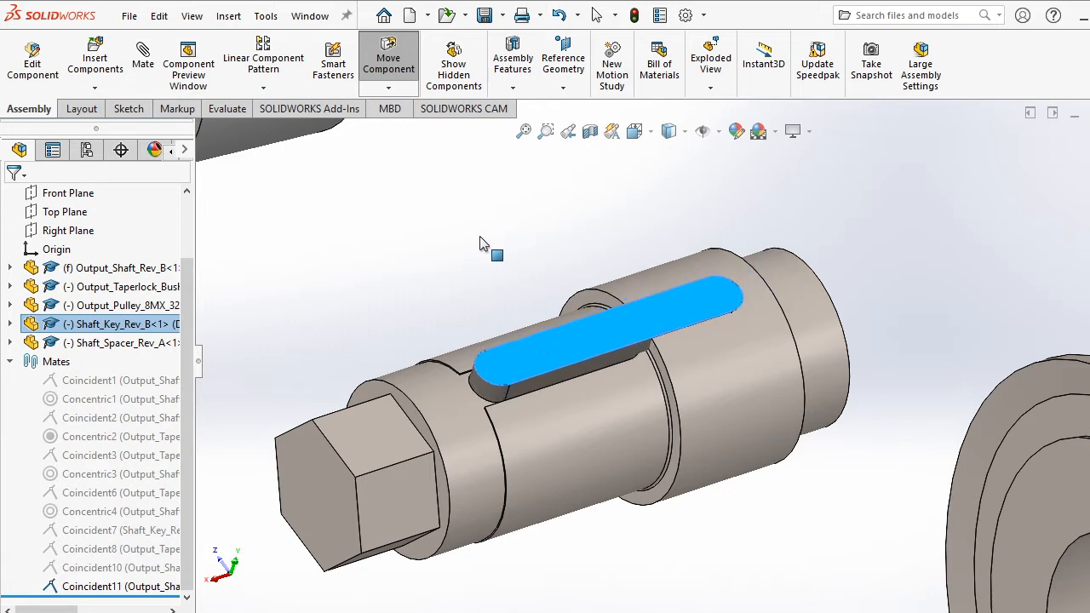
key("Escape")
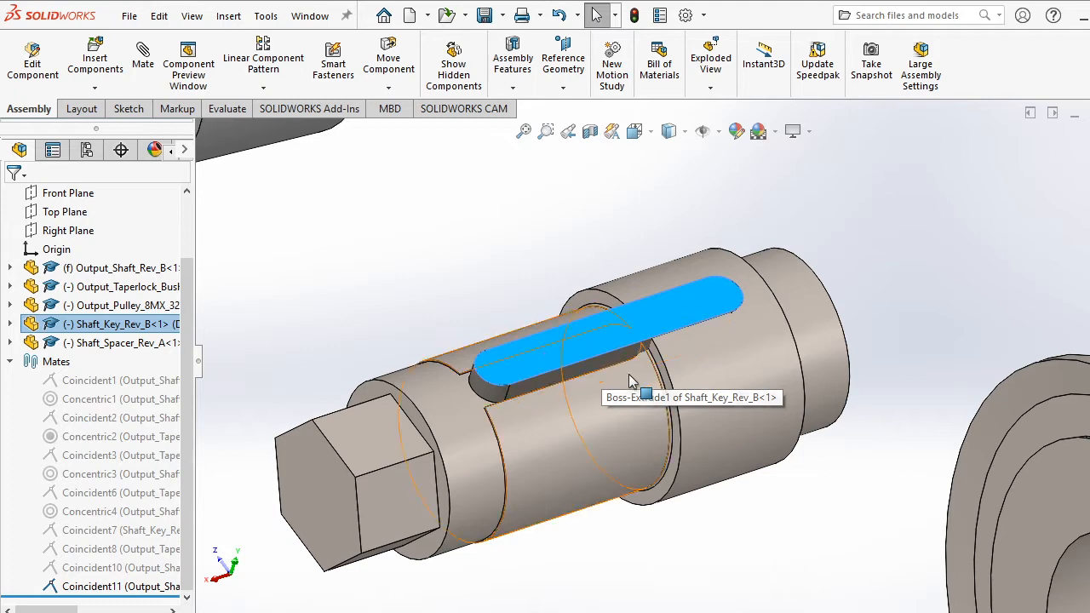
left_click(536, 358)
middle_click_drag(582, 468, 525, 482)
left_click_drag(526, 400, 575, 207)
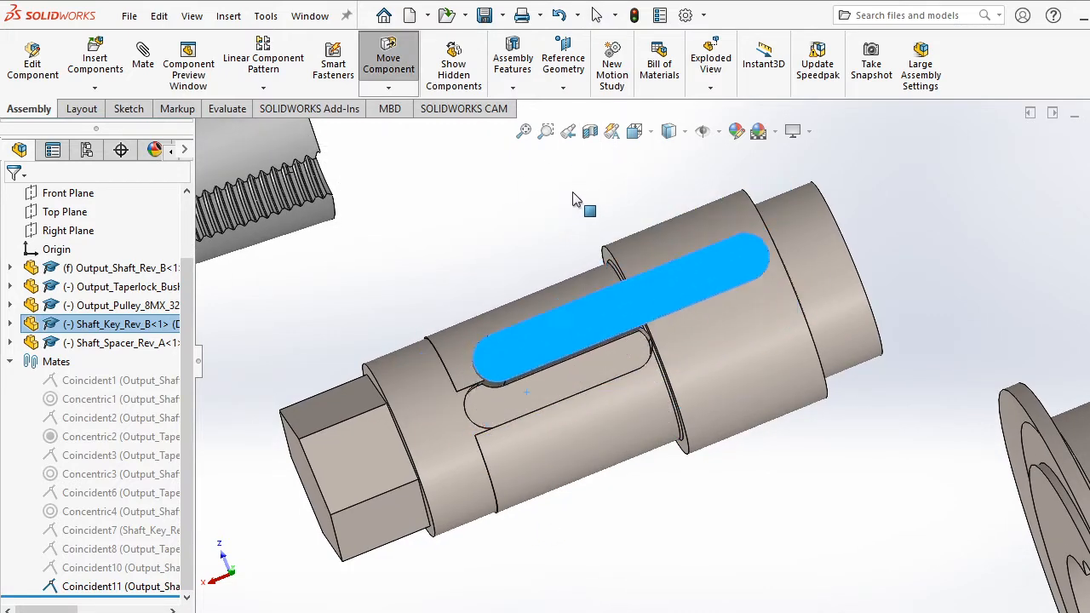
key("Escape")
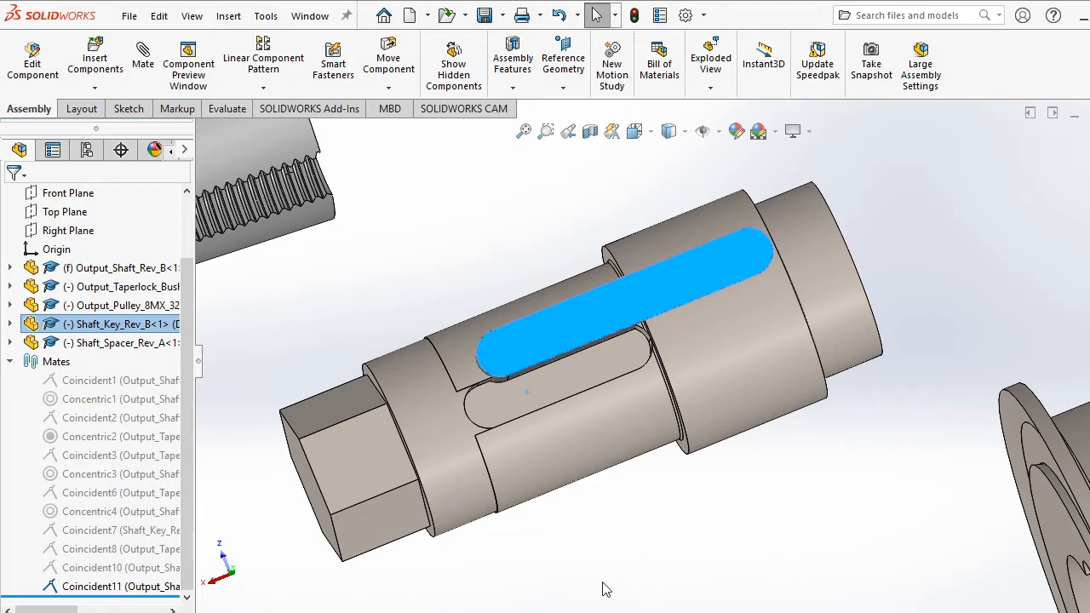
Mate the rounded end face of the shaft key concentric with the matching rounded end of the output shaft's keyway.
middle_click_drag(602, 590, 652, 532)
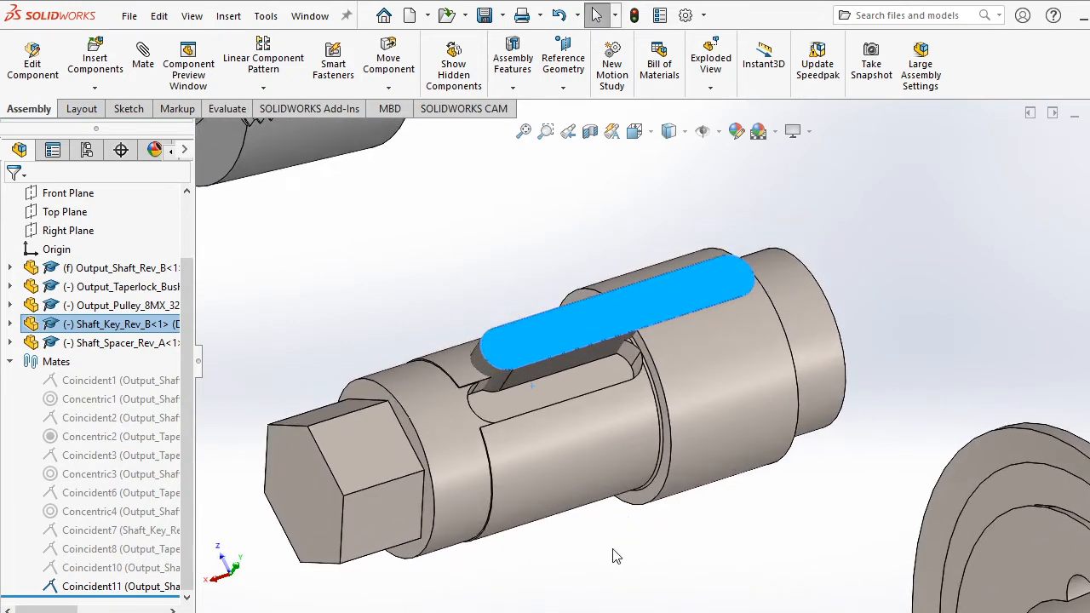
scroll(562, 511, "down", 5)
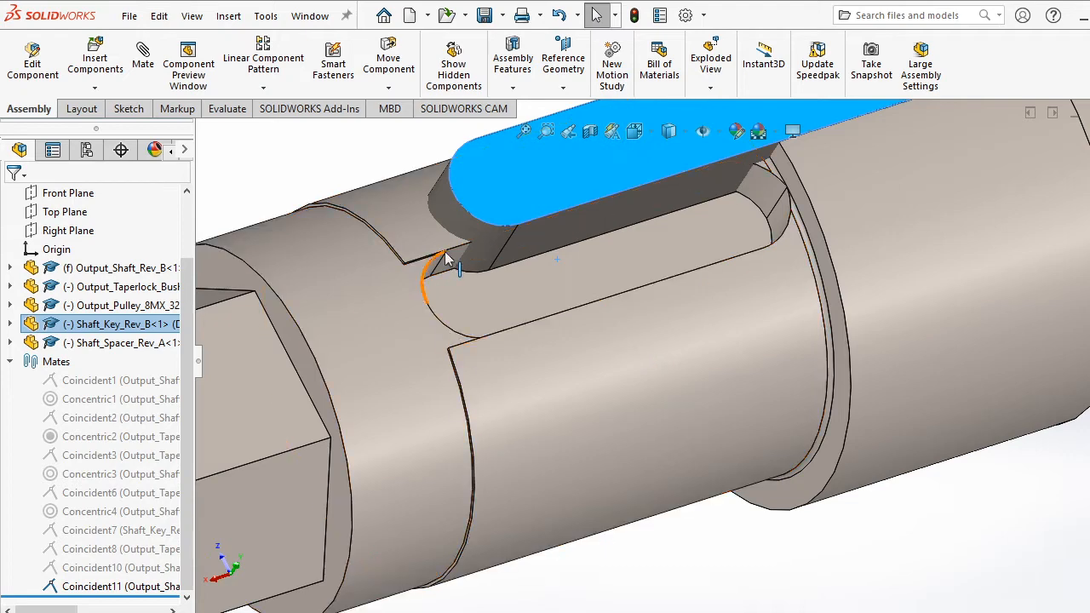
left_click(454, 224)
middle_click_drag(492, 310, 421, 300)
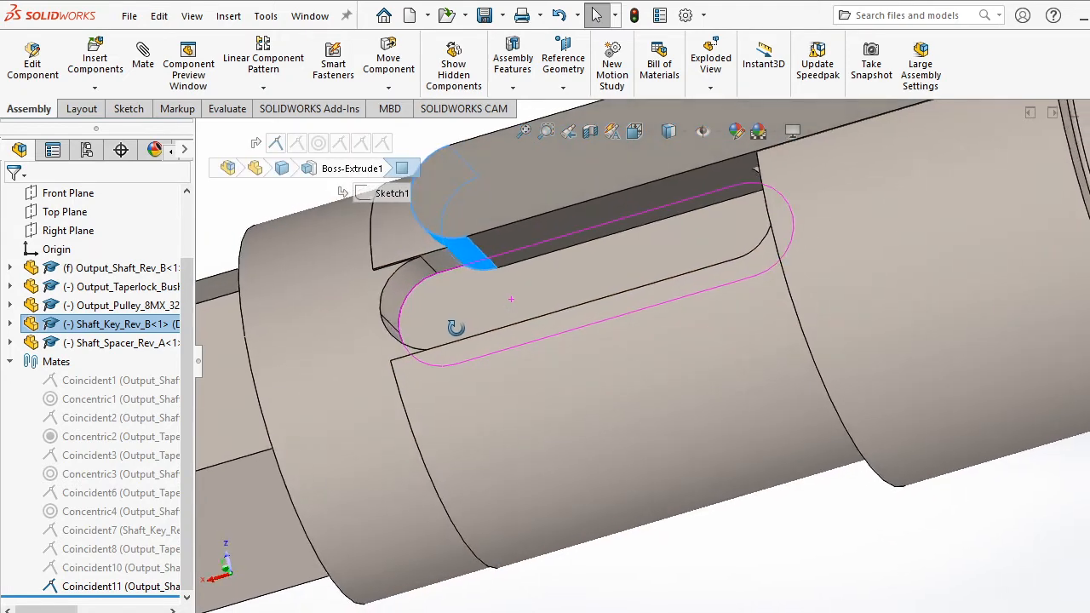
left_click(407, 304, "ctrl")
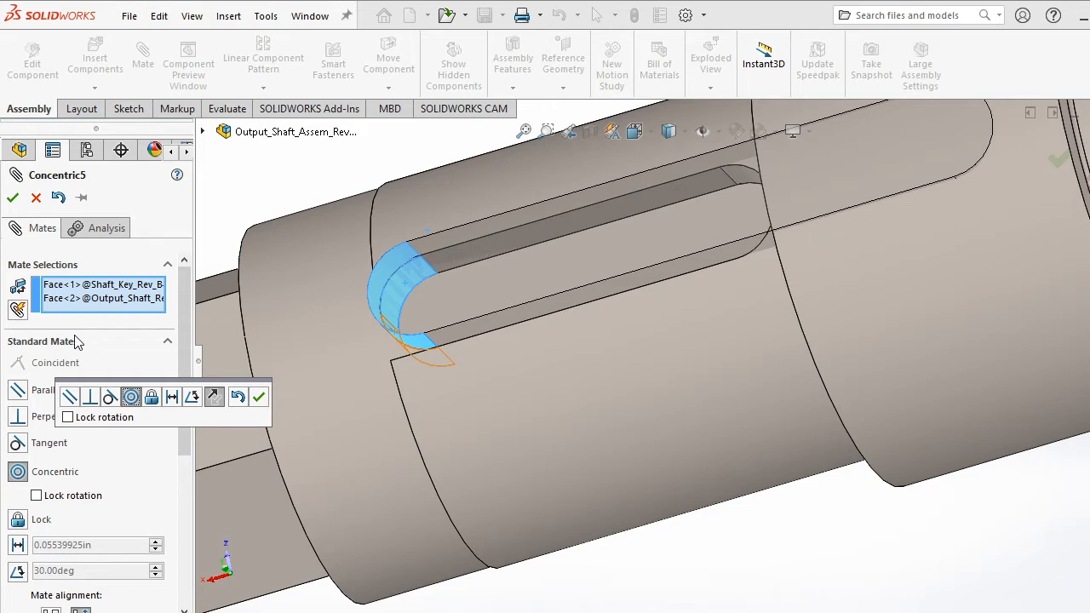
left_click(259, 398)
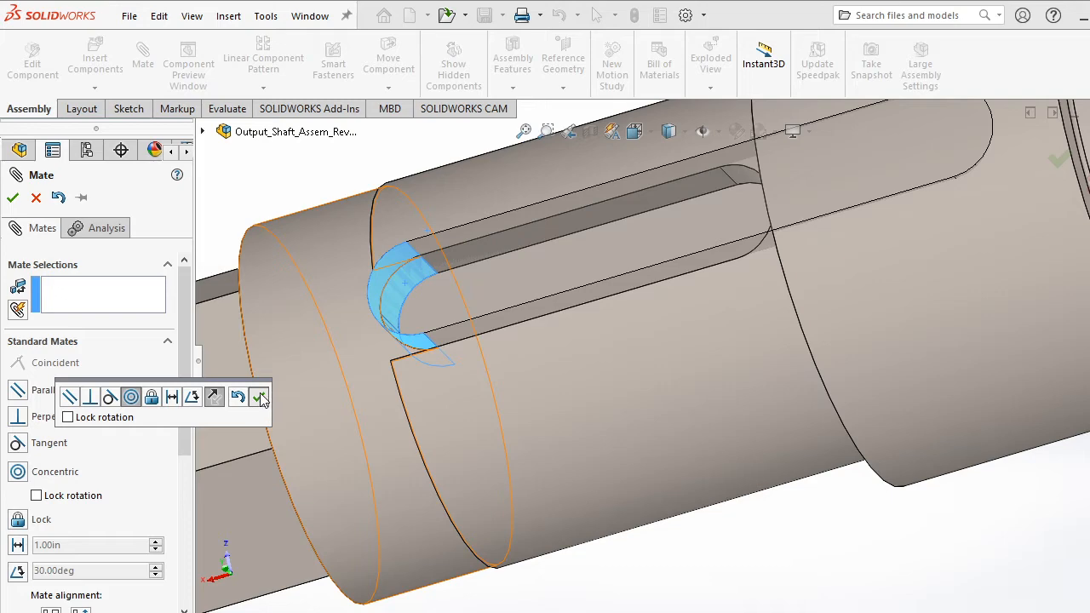
left_click(260, 398)
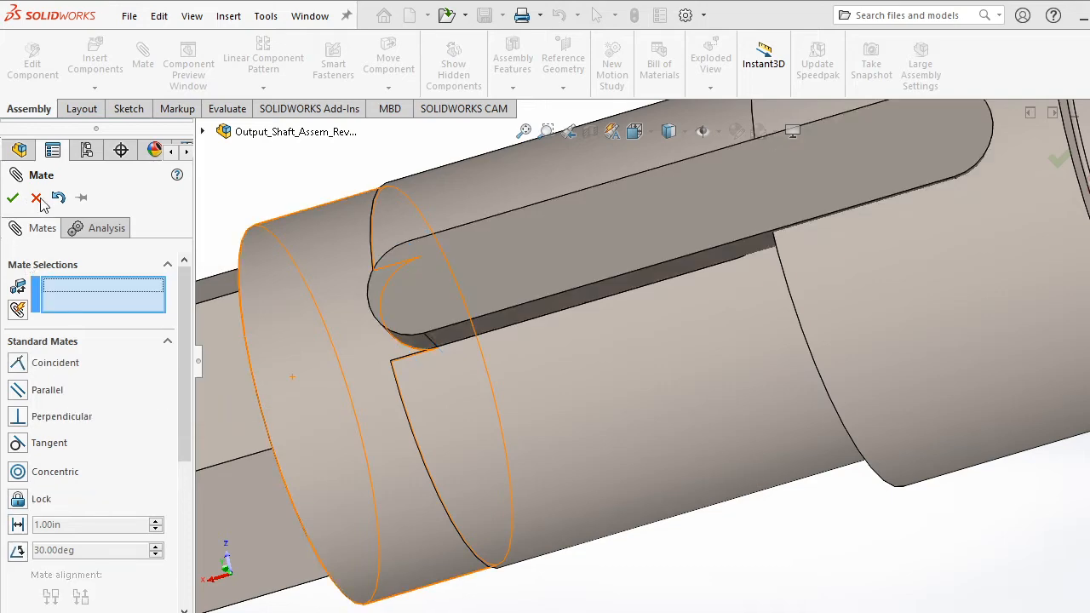
Swing the shaft key about its rounded end on the keyway floor so that it sits at an angle to the keyway.
left_click(37, 197)
left_click(602, 265)
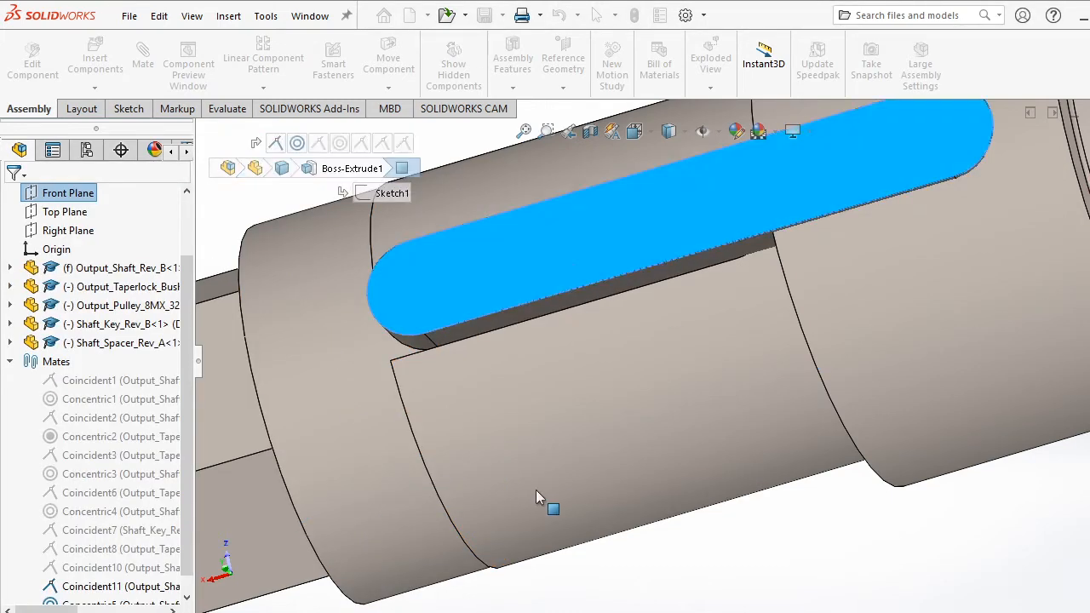
left_click_drag(536, 491, 570, 589)
left_click_drag(730, 305, 766, 383)
key("Escape")
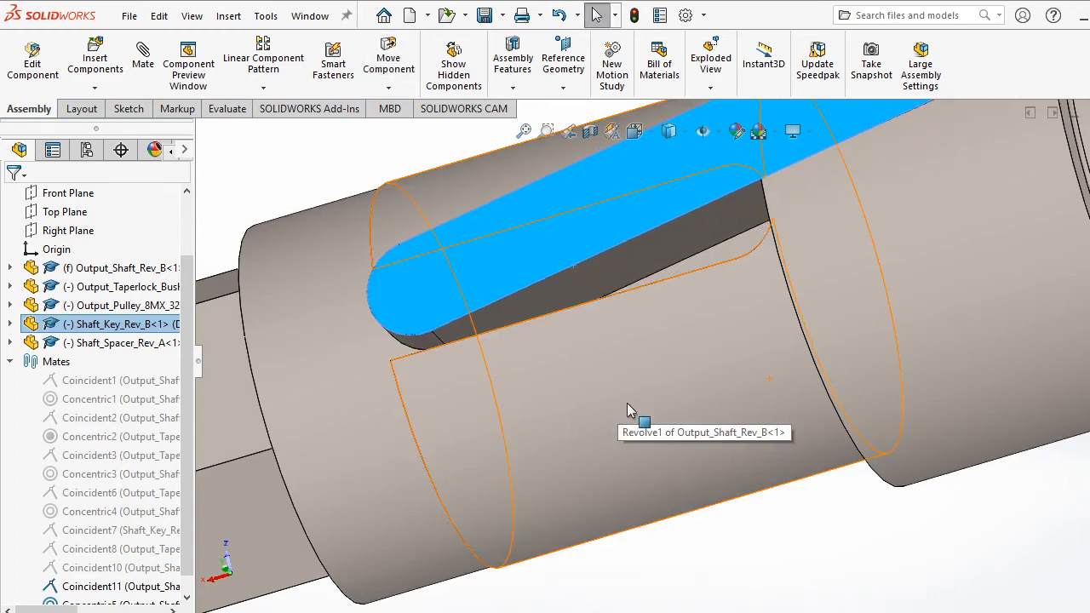
Mate the long side face of the shaft key coincident with the matching side wall of the output shaft's keyway.
scroll(626, 383, "up", 3)
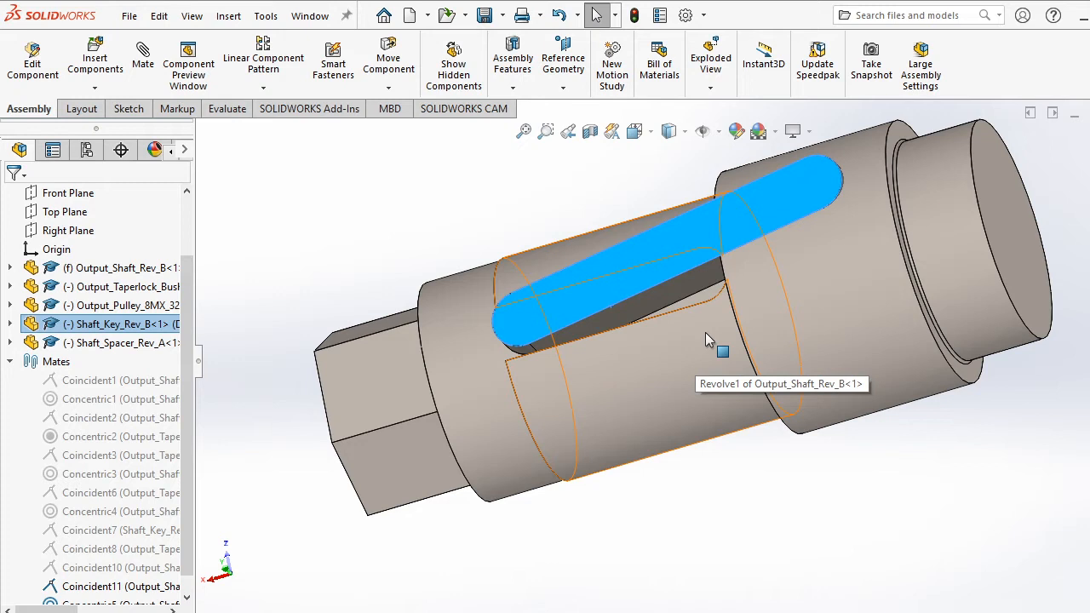
left_click(675, 294)
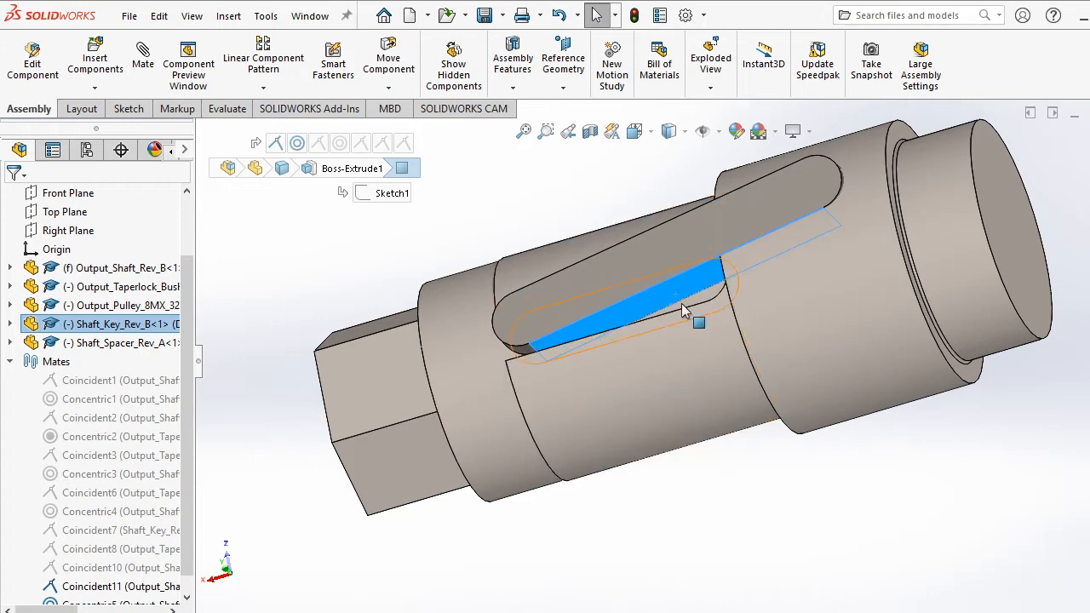
middle_click_drag(677, 322, 691, 394)
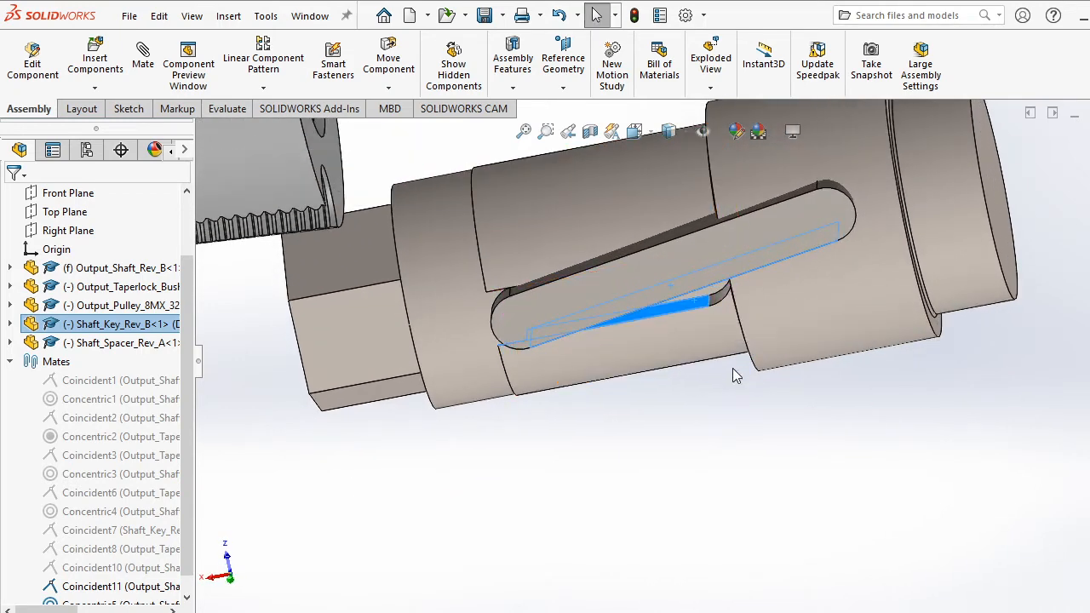
left_click(776, 361, "ctrl")
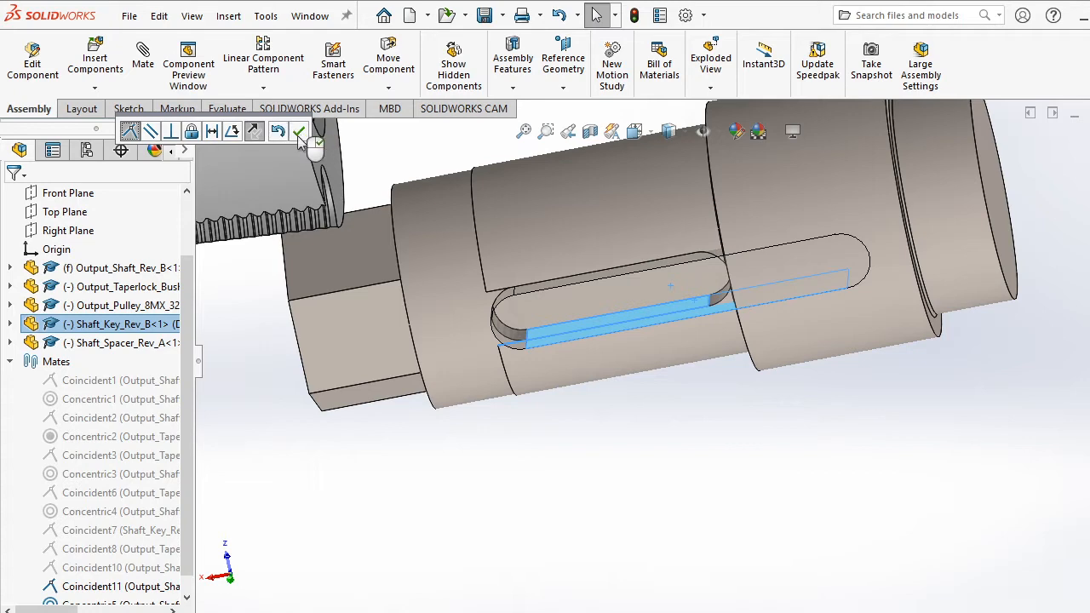
left_click(297, 132)
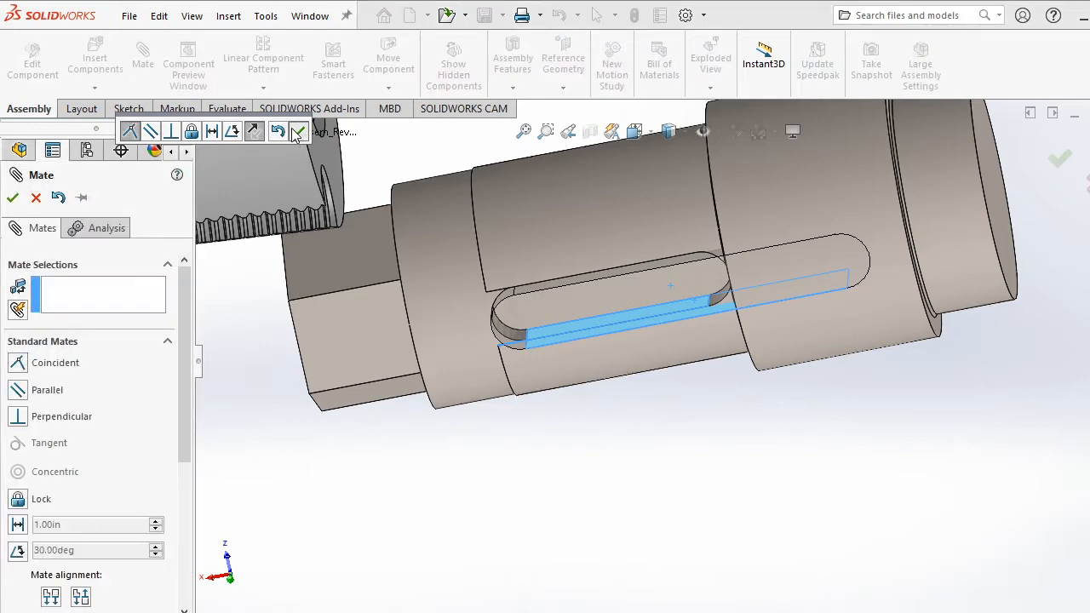
key("Return")
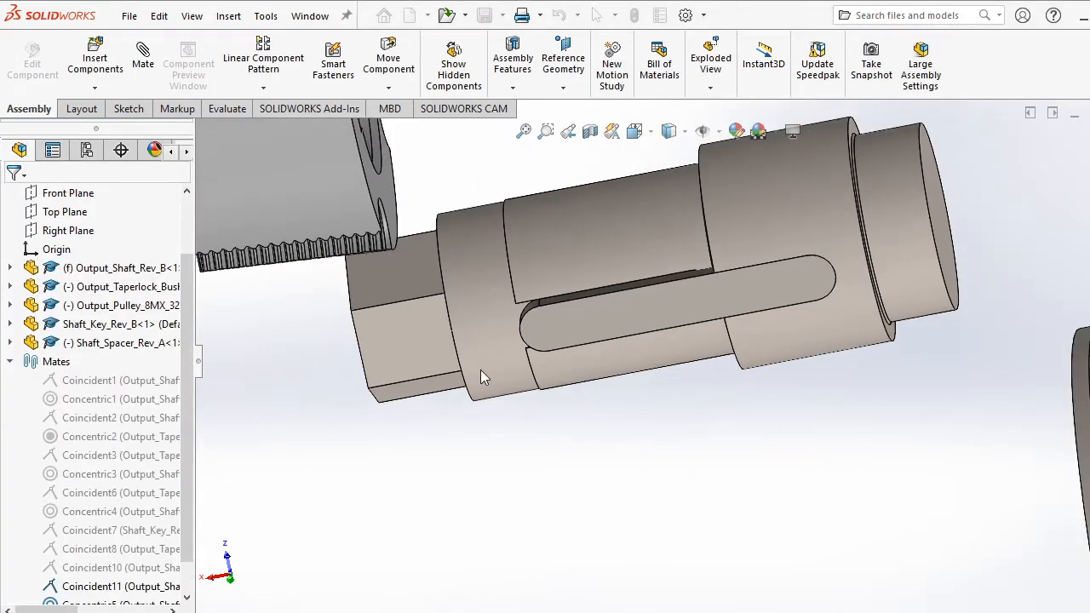
Mate the bore of the taperlock bushing concentric with the cylindrical face of the output shaft.
scroll(480, 378, "up", 5)
middle_click_drag(681, 447, 729, 290)
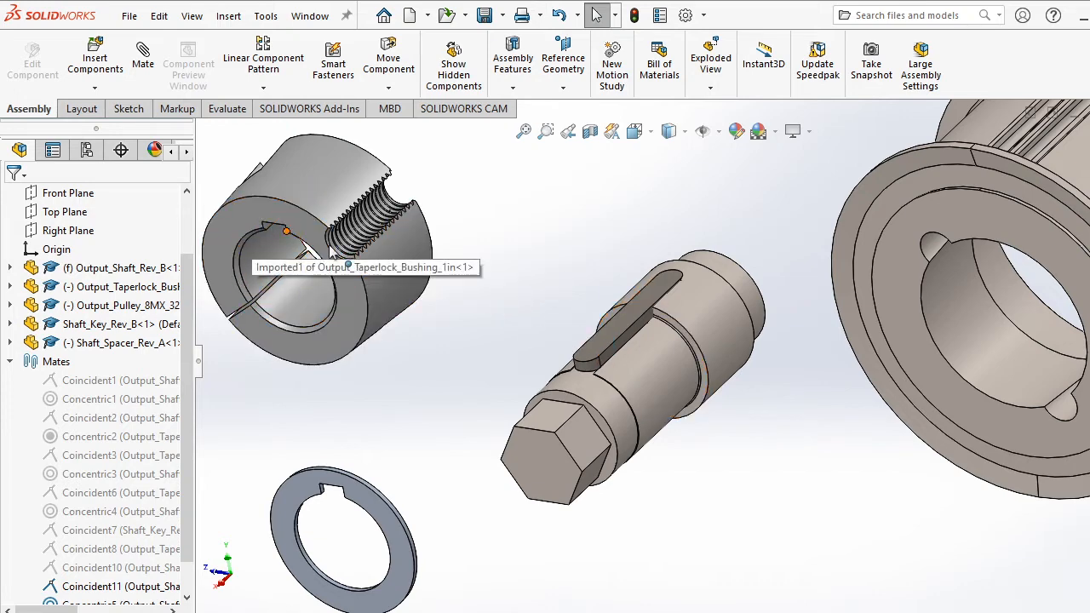
scroll(681, 411, "down", 4)
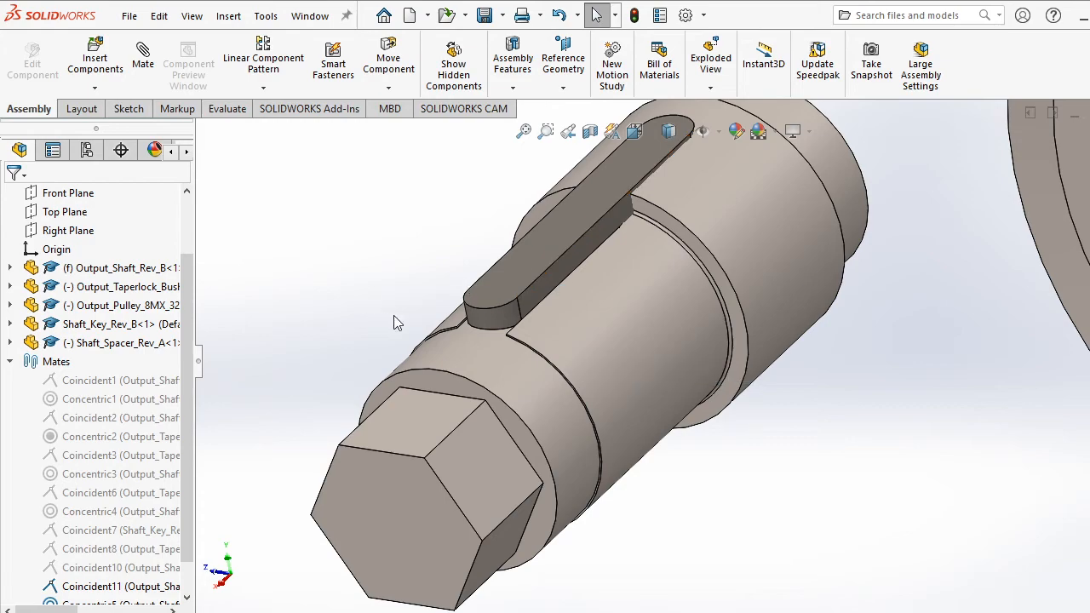
scroll(393, 315, "up", 1)
middle_click_drag(665, 315, 734, 298)
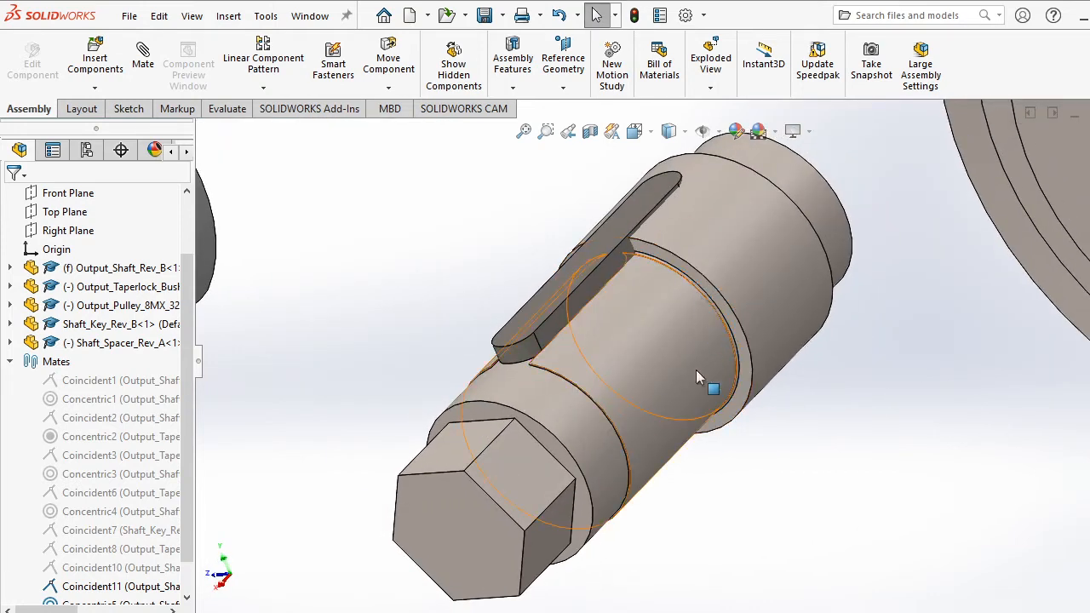
scroll(703, 379, "up", 4)
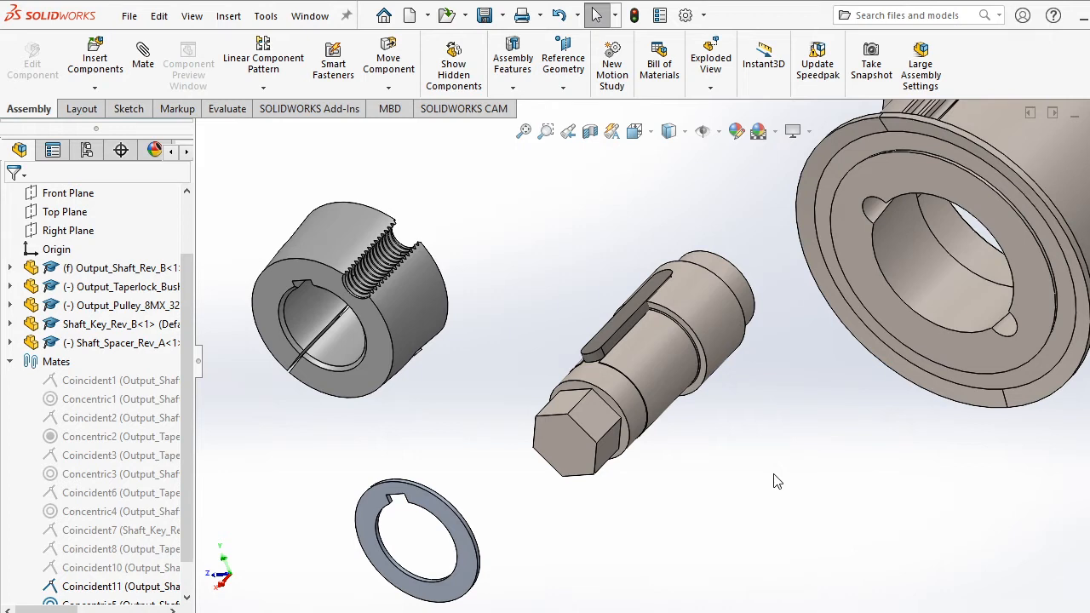
left_click(305, 318)
left_click(658, 357, "ctrl")
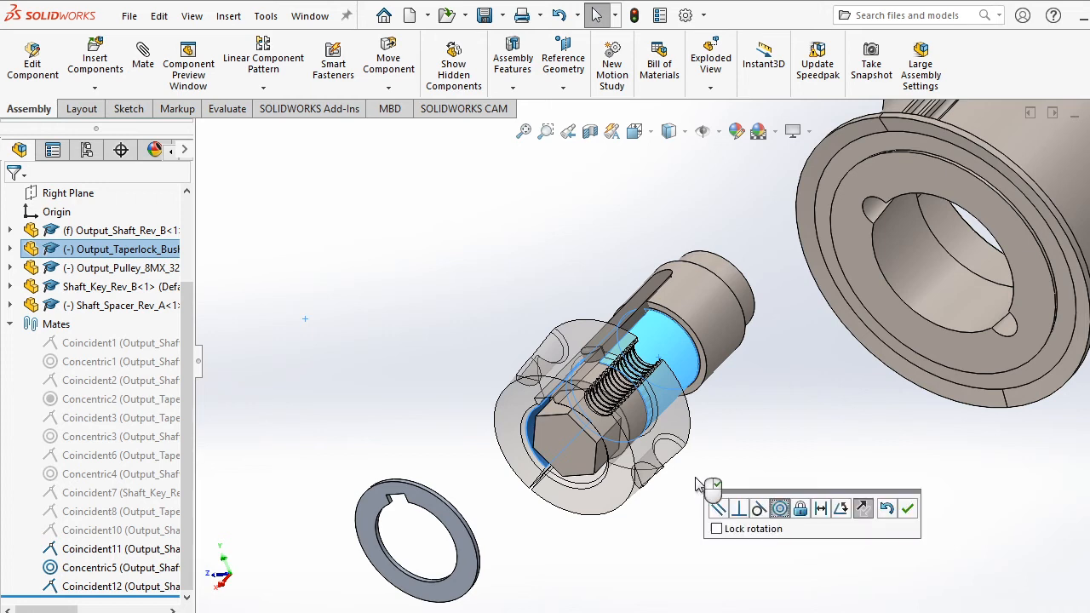
left_click(907, 509)
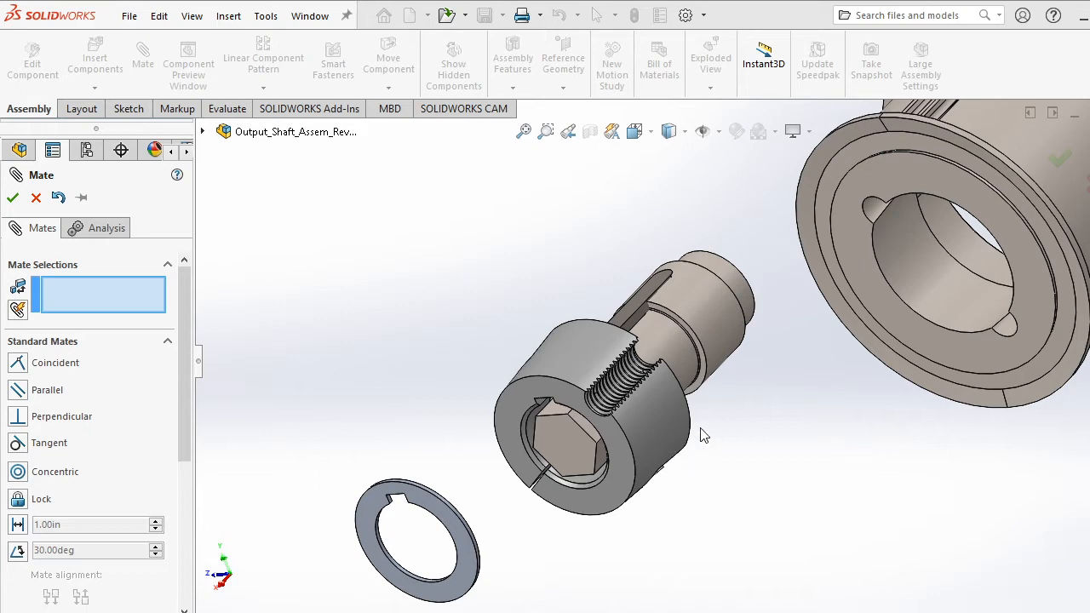
key("Escape")
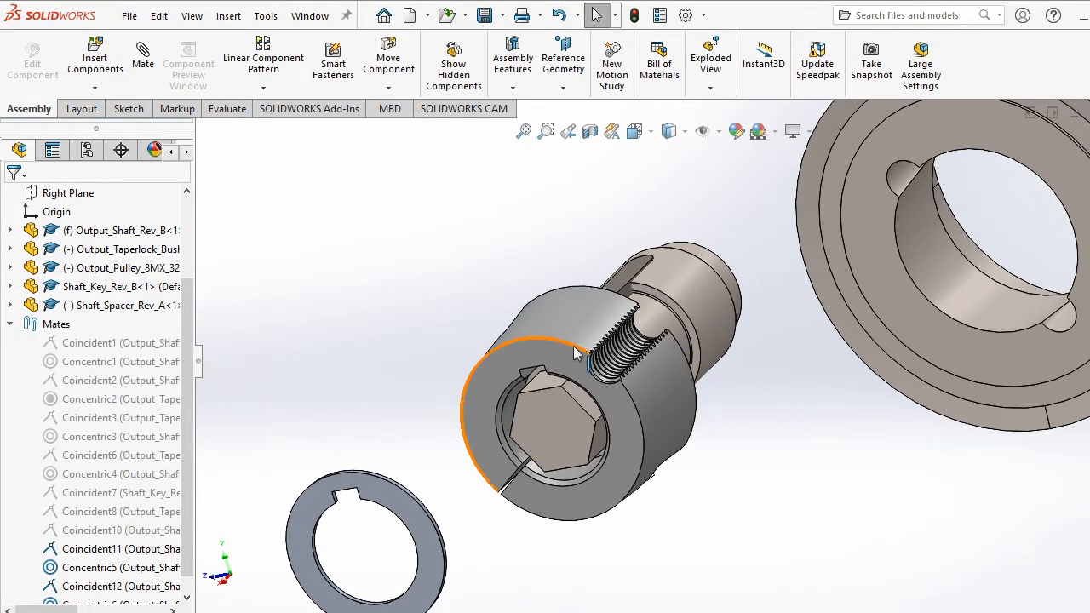
Move the taperlock bushing on the output shaft to test its remaining freedom of movement.
left_click(626, 340)
left_click_drag(747, 497, 746, 475)
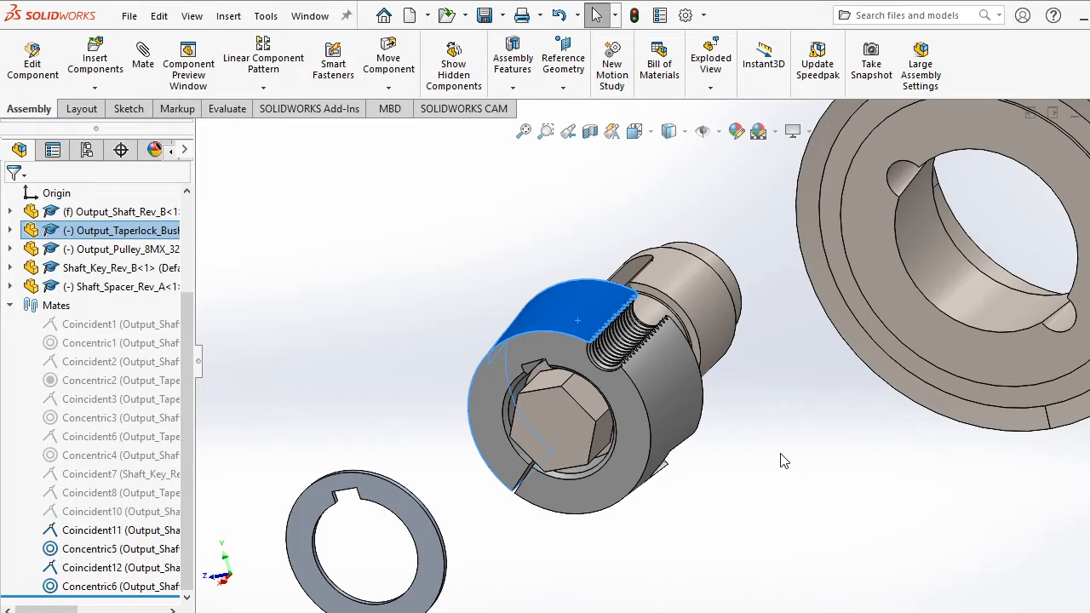
left_click(784, 461)
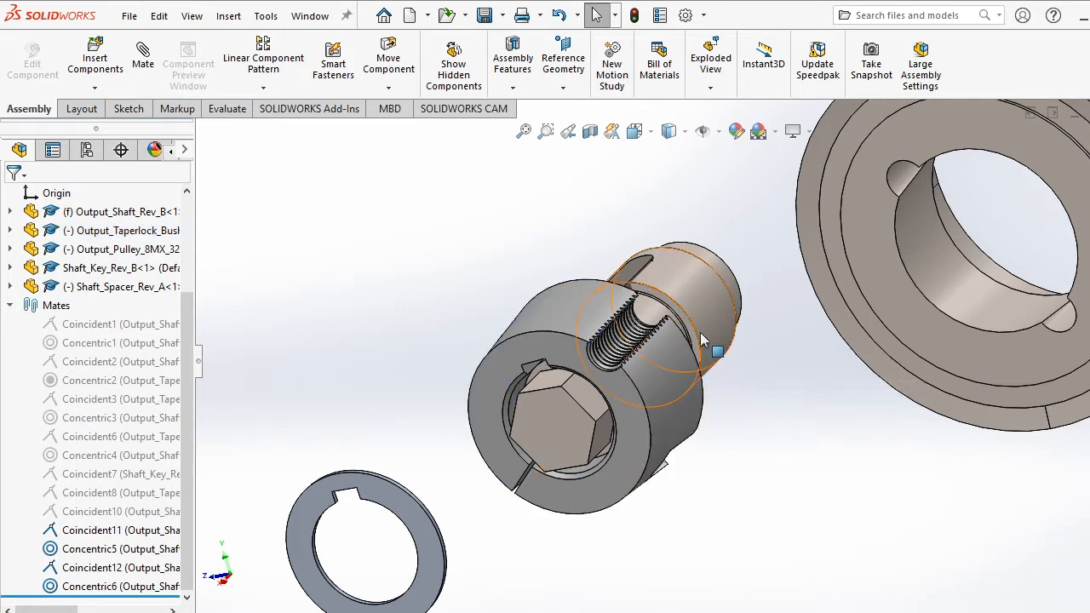
Mate the taperlock bushing's end face facing the shoulder to the output shaft's shoulder face.
scroll(769, 367, "down", 3)
middle_click_drag(676, 329, 464, 260)
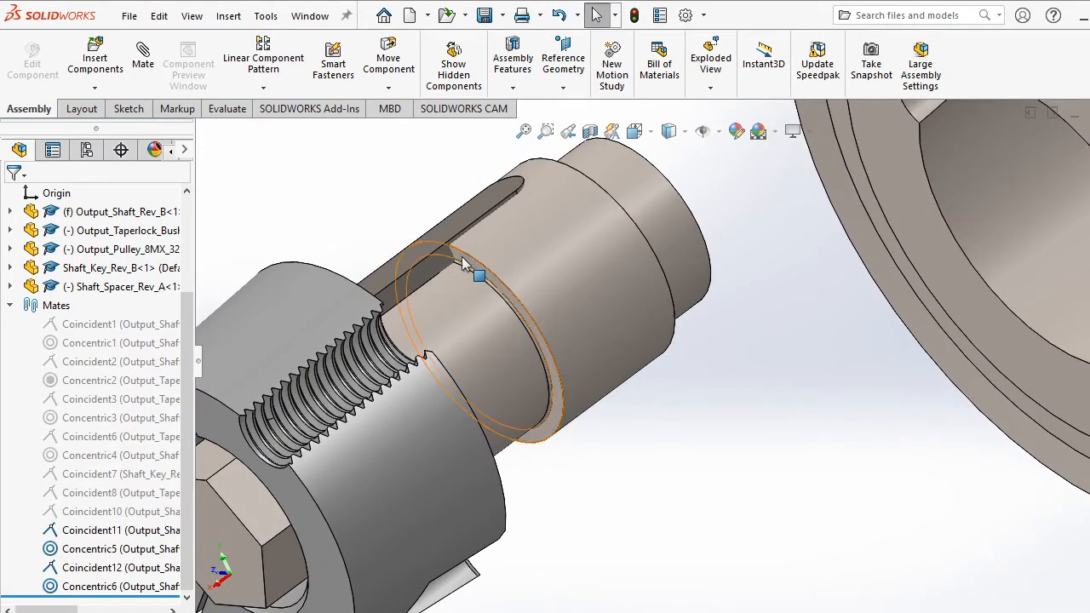
left_click(508, 284)
scroll(633, 395, "up", 6)
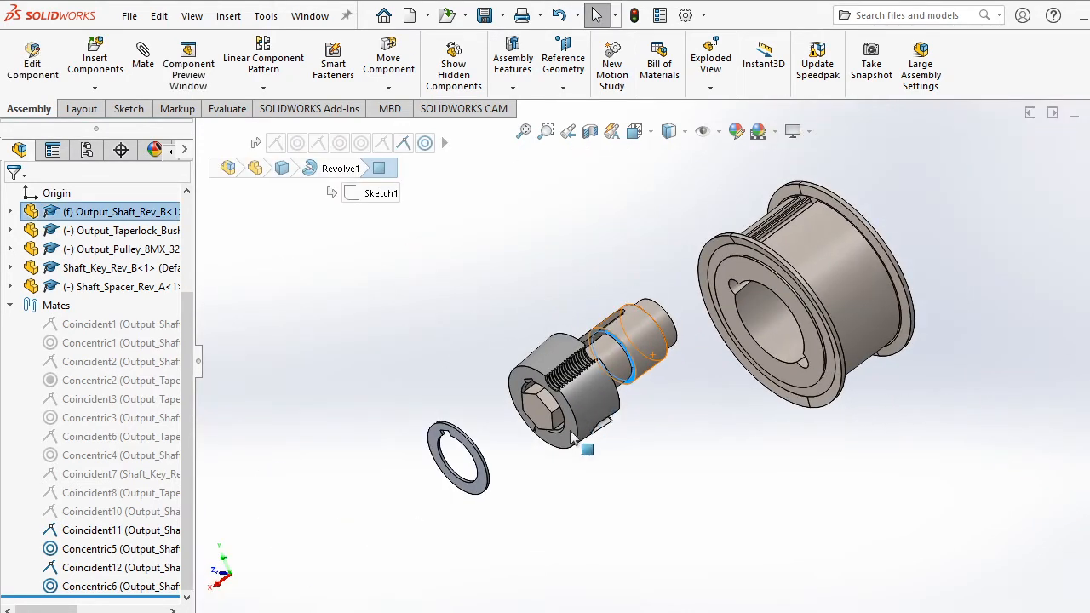
middle_click_drag(574, 432, 539, 492)
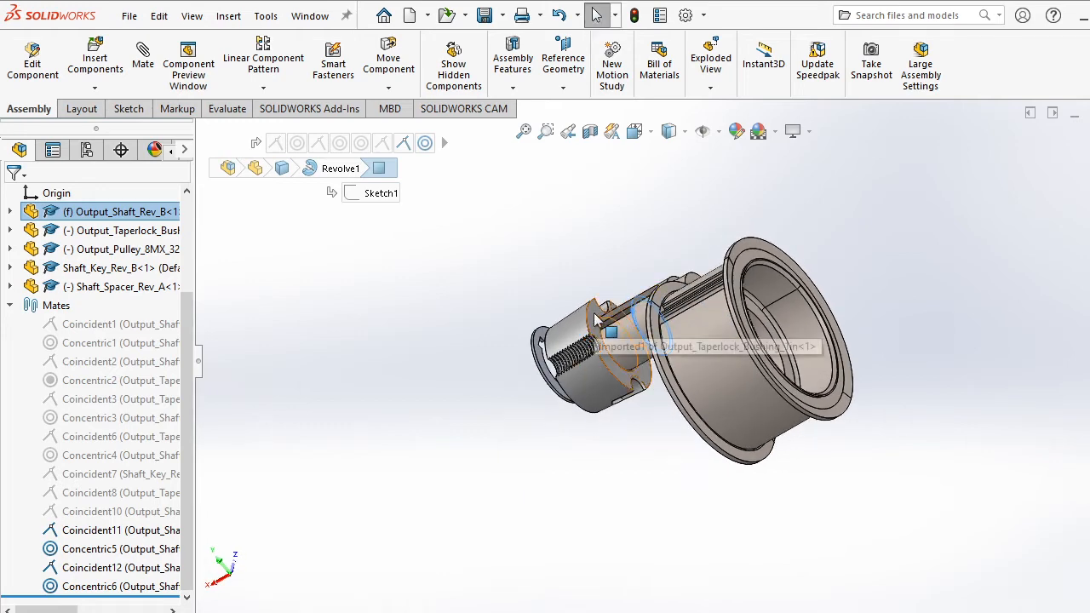
left_click(593, 312, "ctrl")
middle_click_drag(671, 518, 676, 472)
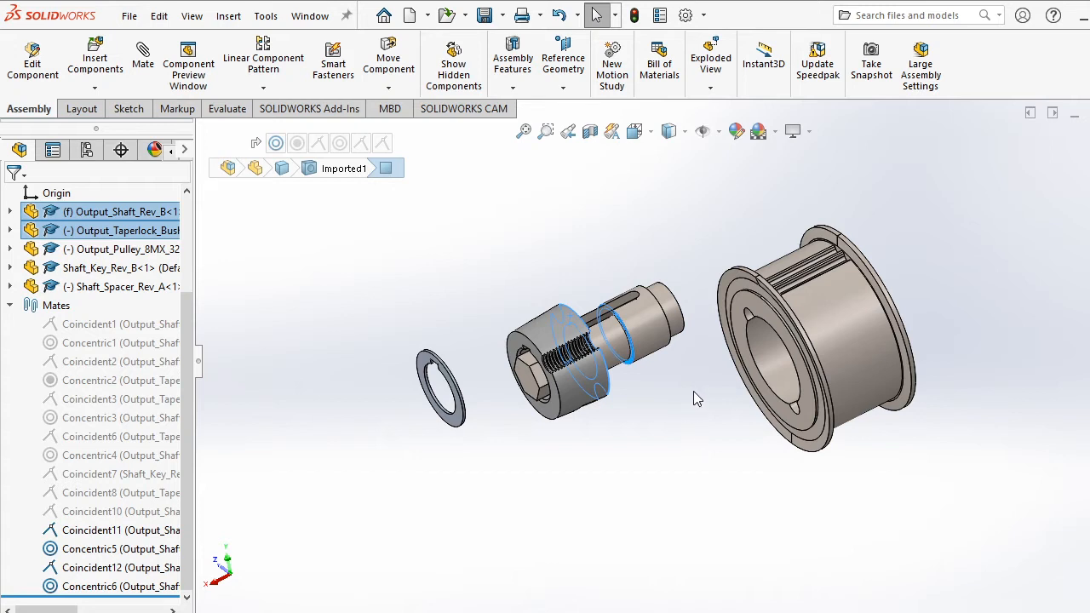
Add a coincident mate between the output shaft's shoulder face and the end face of the taperlock bushing.
key("m")
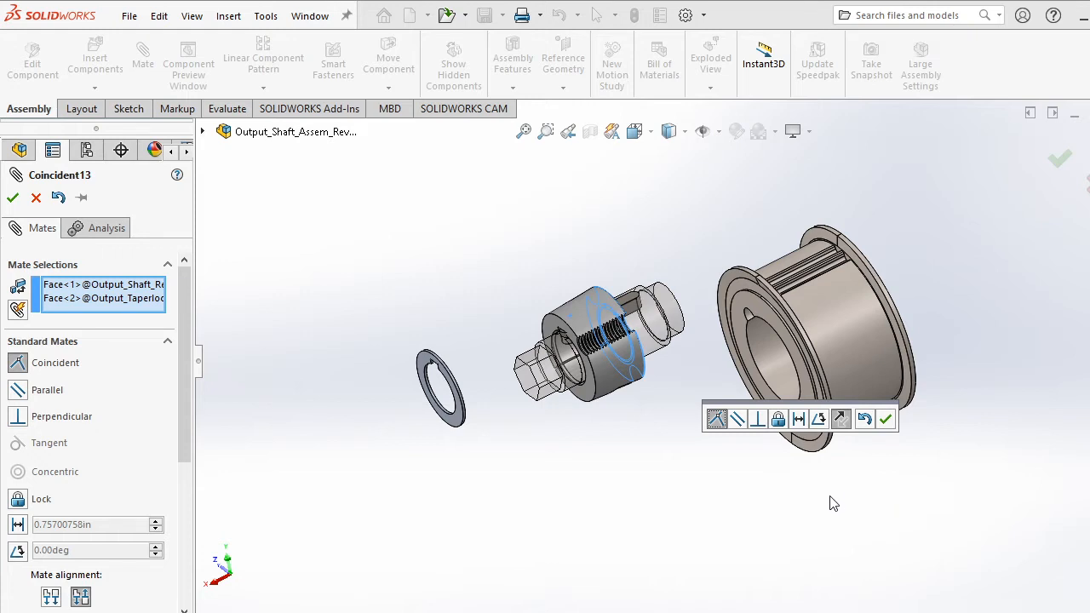
scroll(756, 331, "down", 10)
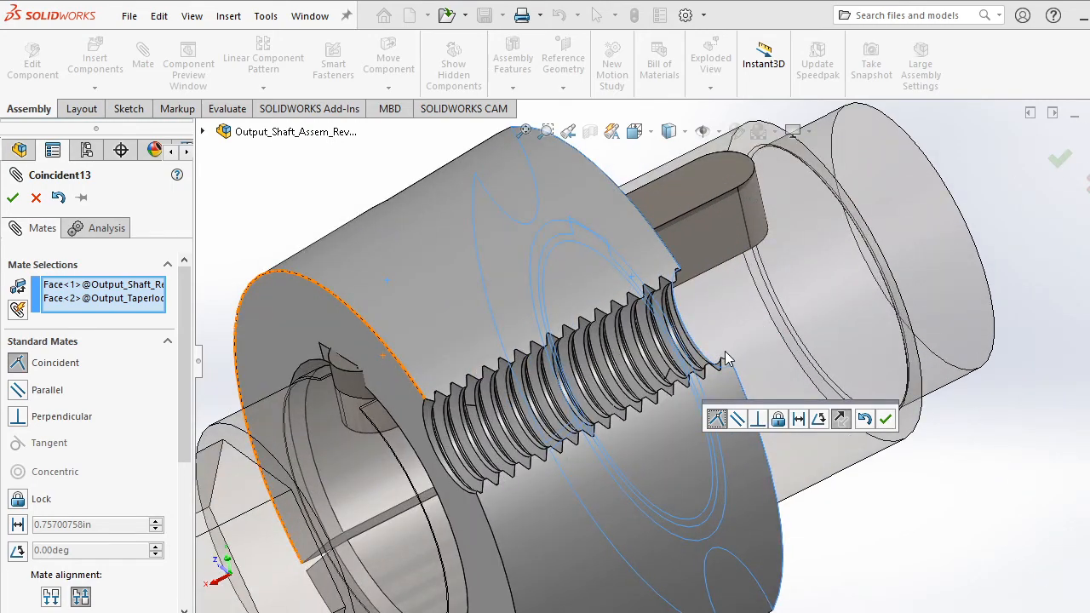
middle_click_drag(726, 360, 780, 311)
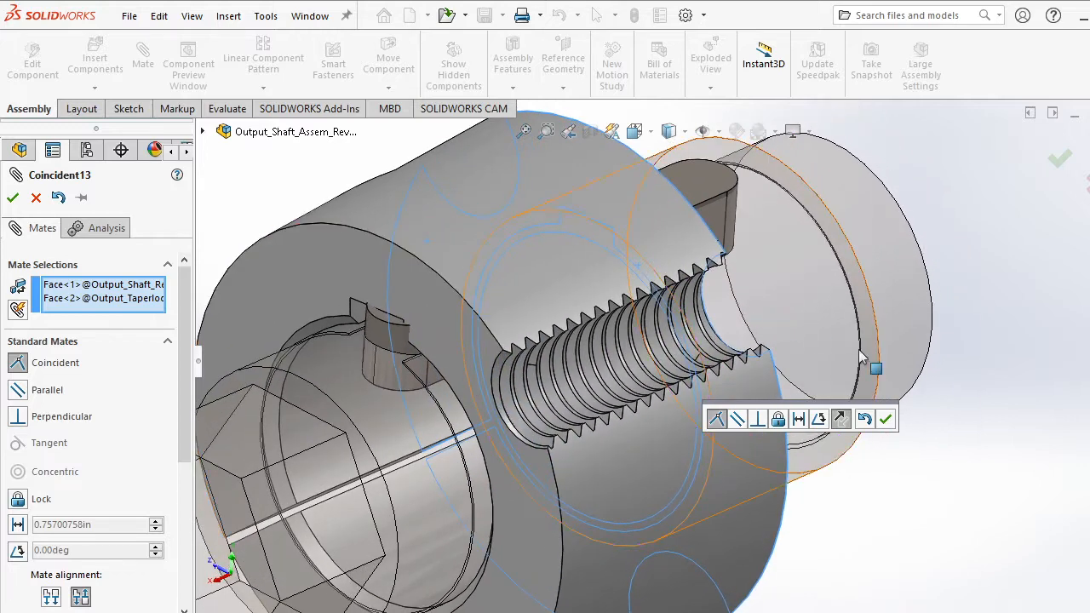
left_click(886, 419)
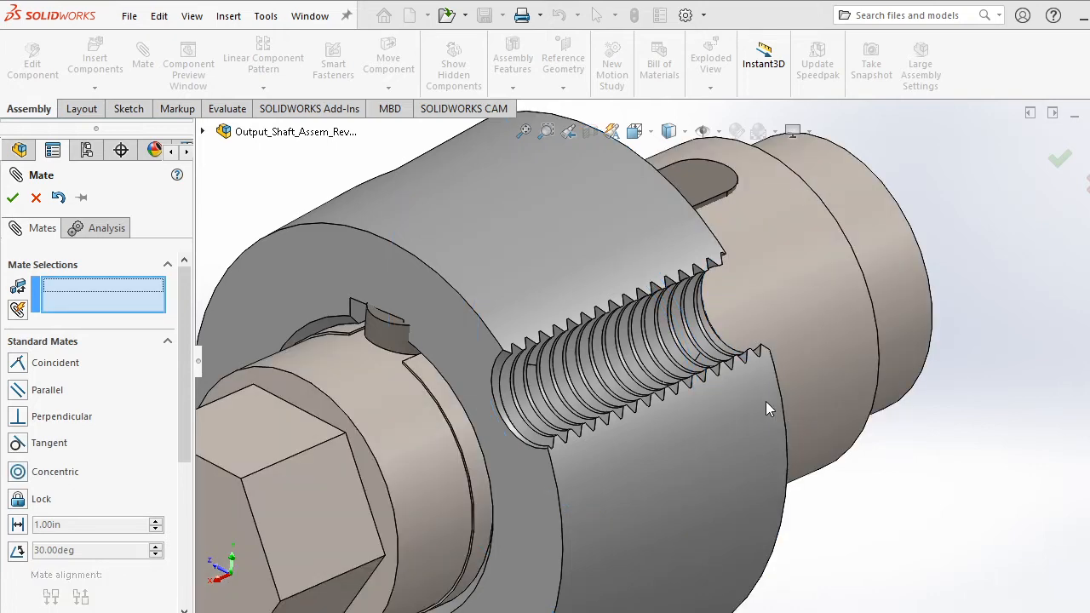
key("Escape")
Turn the taperlock bushing slightly about the shaft to test its remaining rotational freedom.
scroll(737, 438, "up", 2)
scroll(714, 423, "up", 1)
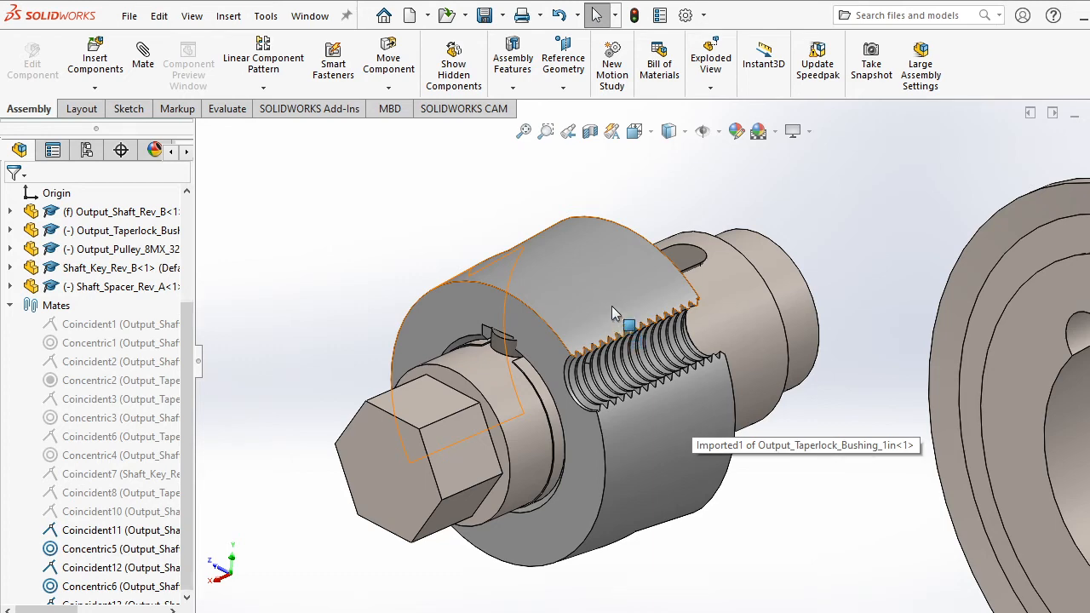
mouse_move(596, 266)
left_mouse_down()
mouse_move(615, 291)
mouse_move(563, 214)
mouse_move(627, 321)
mouse_move(567, 212)
mouse_move(610, 297)
mouse_move(569, 219)
mouse_move(602, 245)
left_mouse_up()
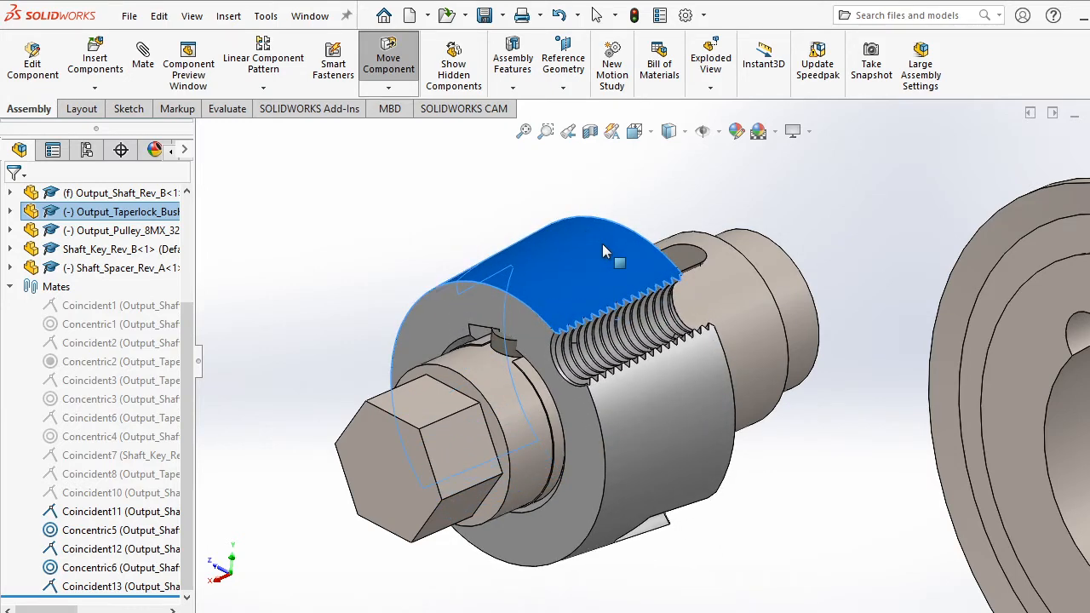
key("Escape")
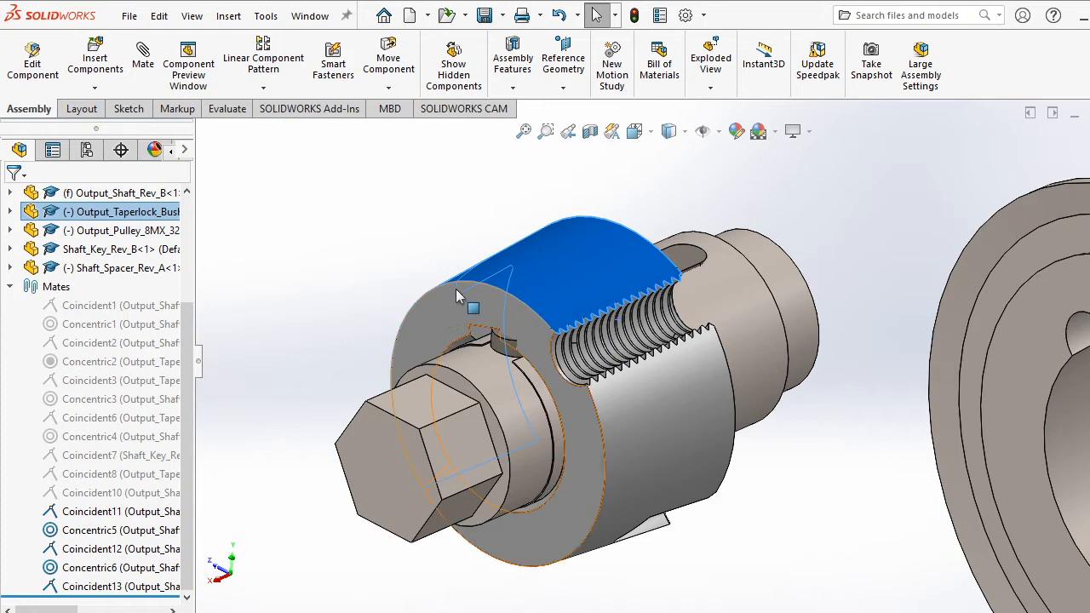
Add a coincident mate between the side face of the bushing's keyway and the matching side face of the shaft key.
right_click_drag(647, 347, 751, 577)
left_click_drag(748, 576, 514, 368)
scroll(513, 368, "down", 8)
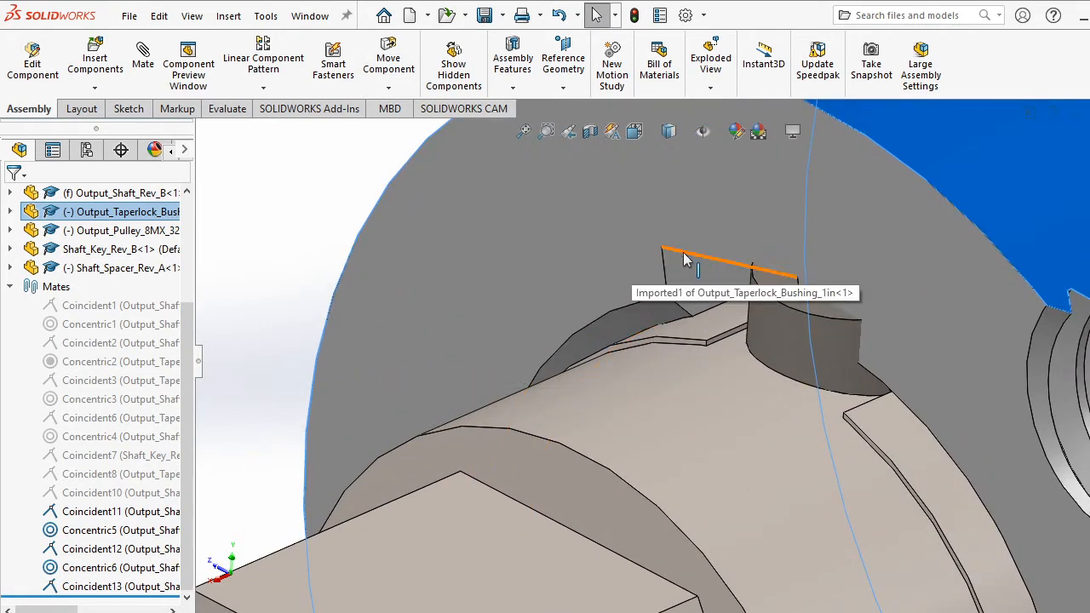
left_click(801, 291)
middle_click_drag(530, 322, 681, 265)
left_click(809, 252)
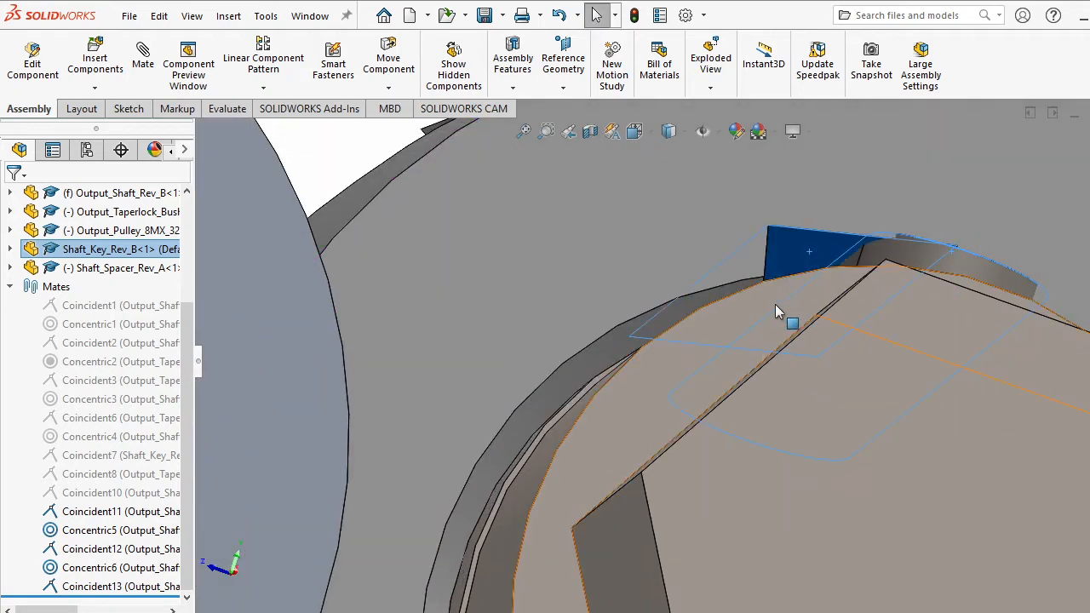
left_click(776, 305)
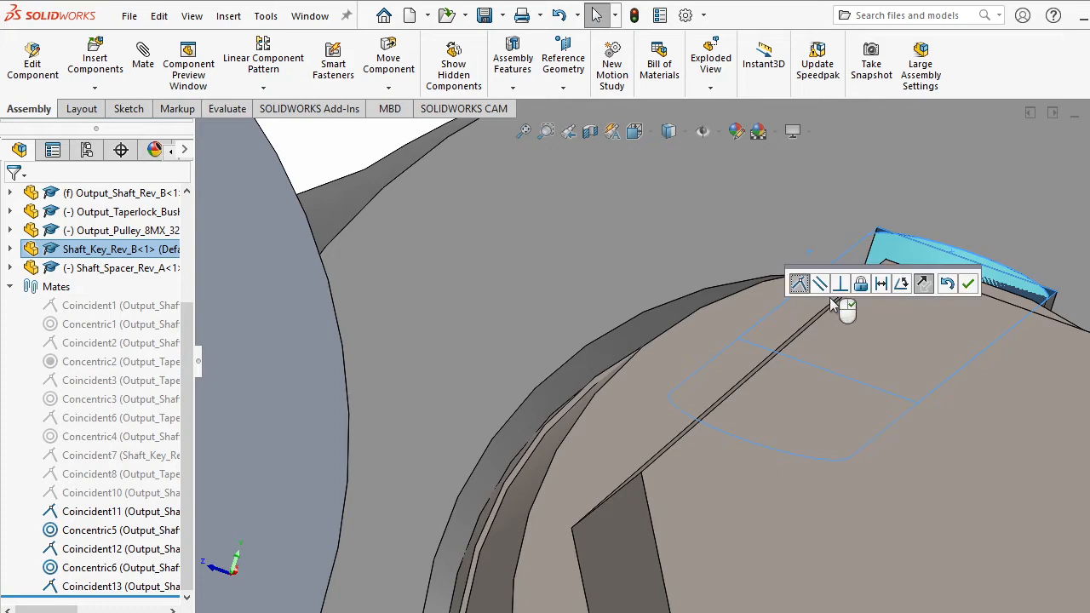
left_click(969, 284)
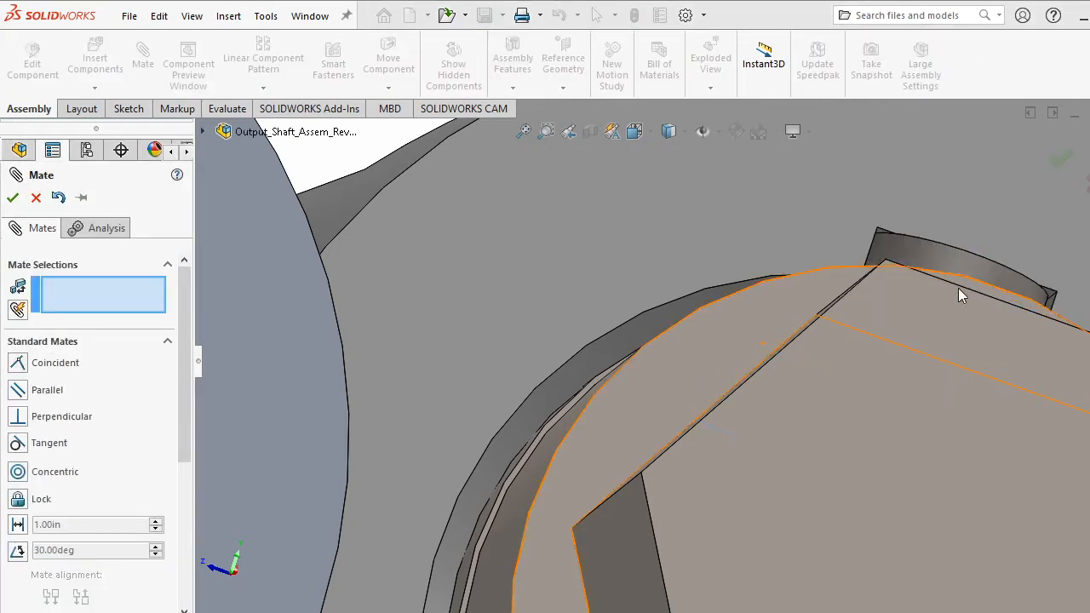
key("Escape")
Move the output pulley over the shaft so that it roughly surrounds the taperlock bushing.
middle_click_drag(894, 281, 881, 284)
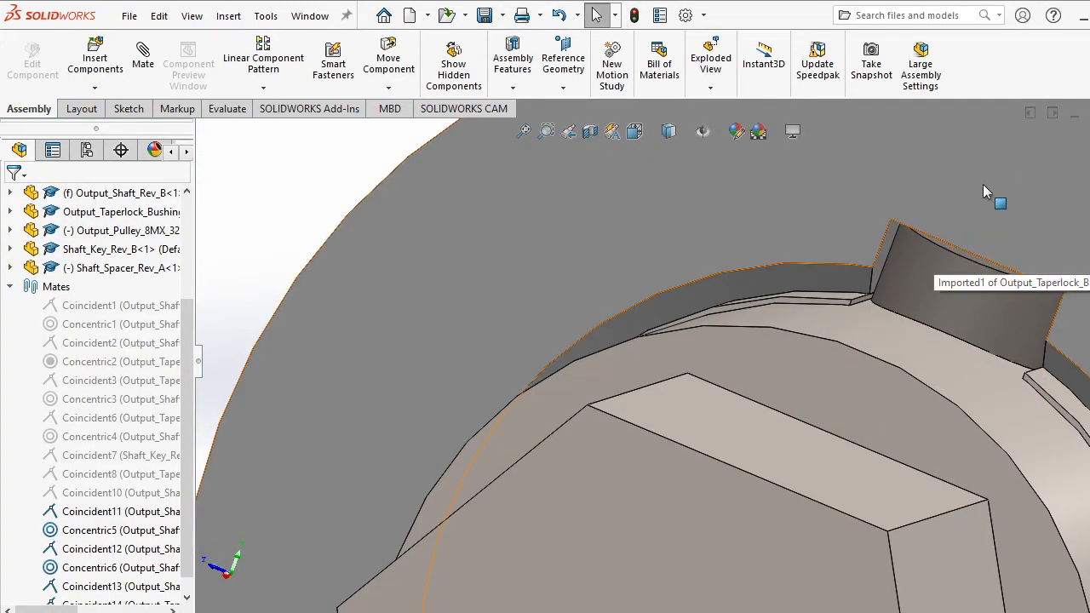
middle_click_drag(945, 217, 930, 288)
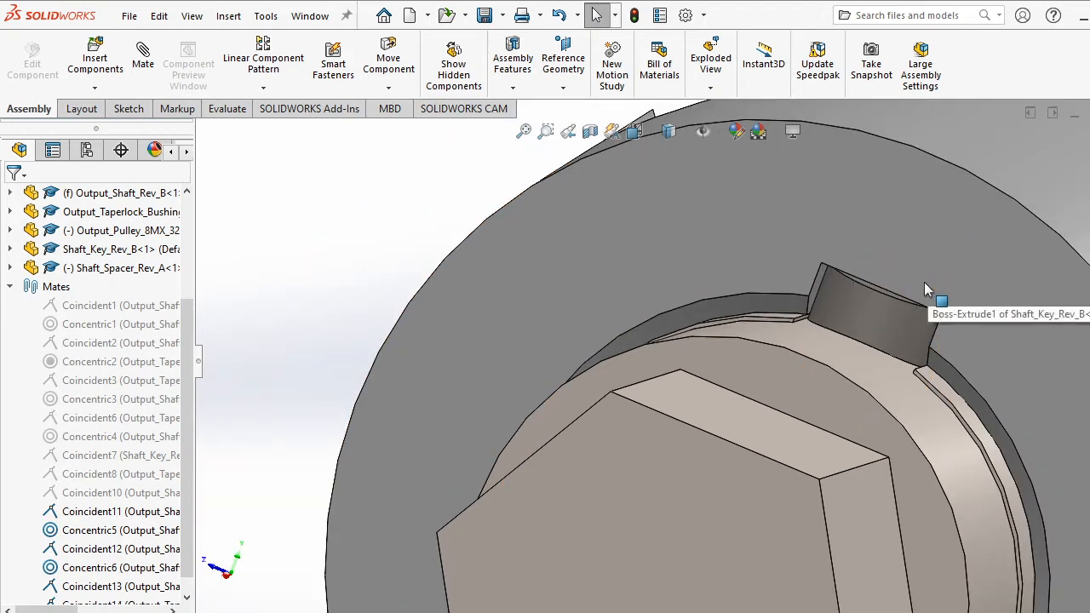
scroll(924, 282, "up", 5)
middle_click_drag(831, 280, 921, 403)
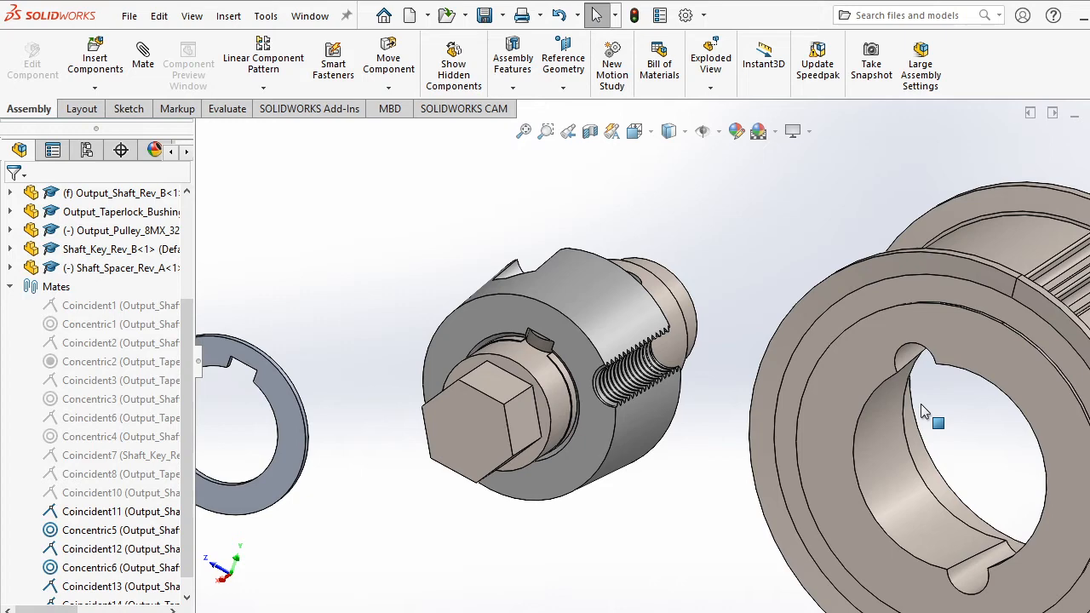
left_click(880, 494)
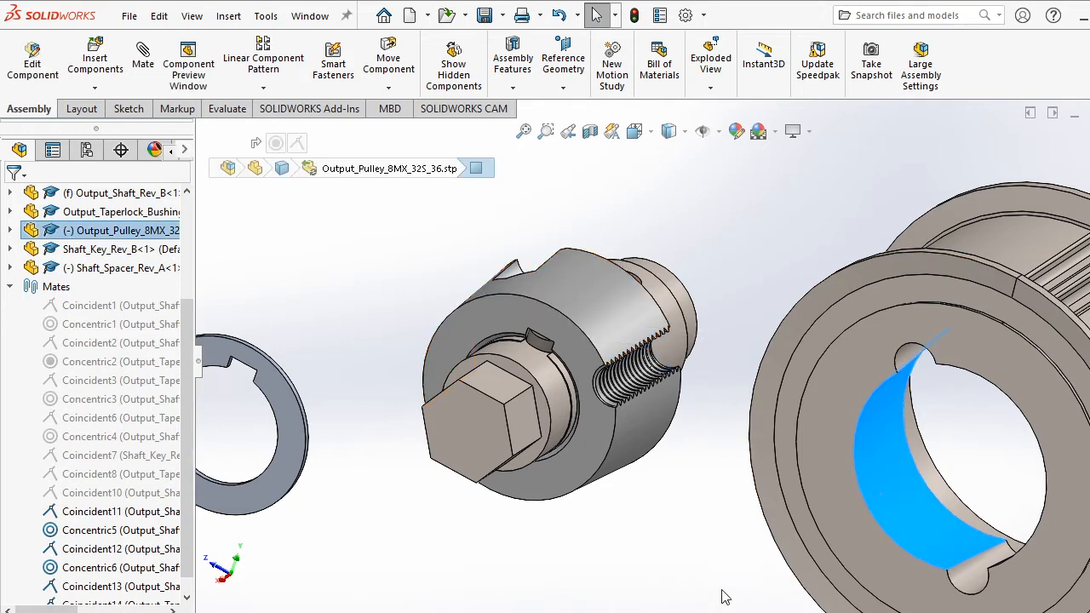
left_click(679, 596)
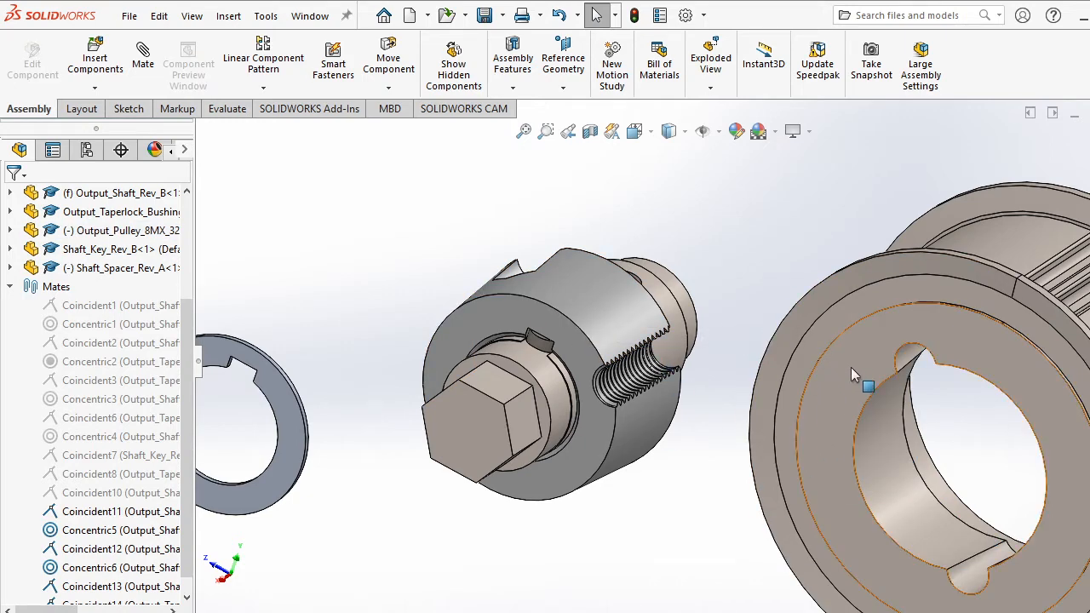
left_click_drag(851, 370, 355, 255)
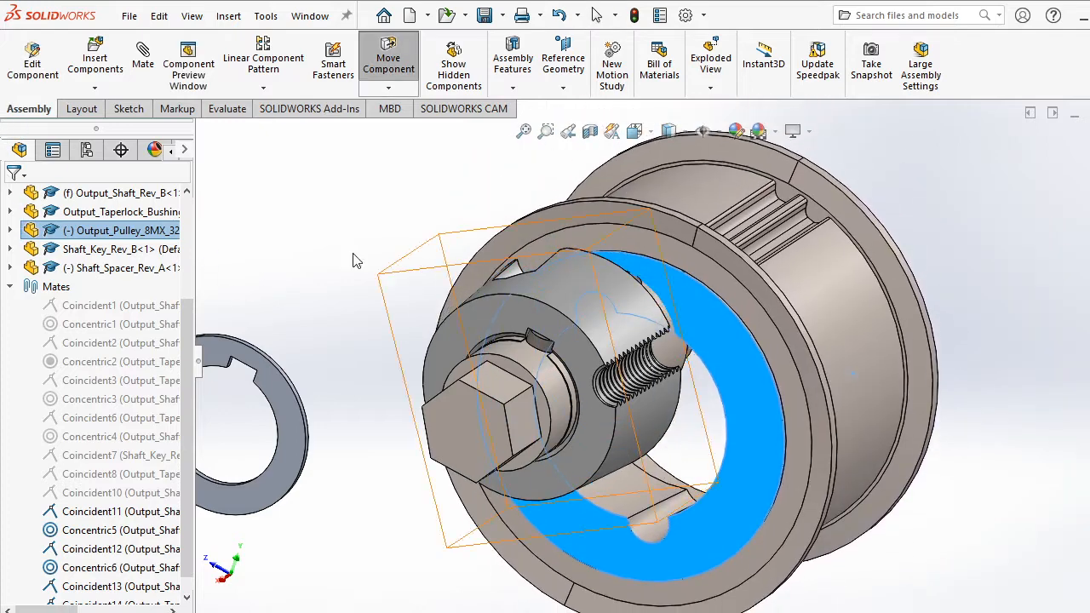
scroll(787, 409, "up", 3)
middle_click_drag(859, 443, 791, 431)
left_click_drag(790, 427, 715, 462)
middle_click_drag(675, 492, 705, 461)
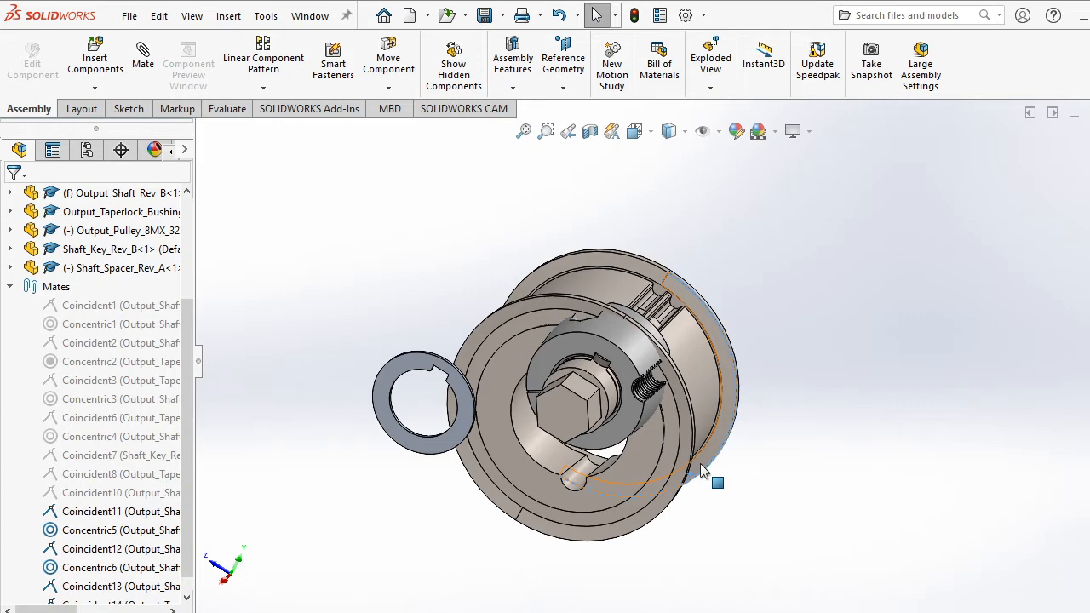
Add a coincident mate between the pulley's tapered bore face and the outer tapered face of the taperlock bushing.
scroll(567, 445, "down", 4)
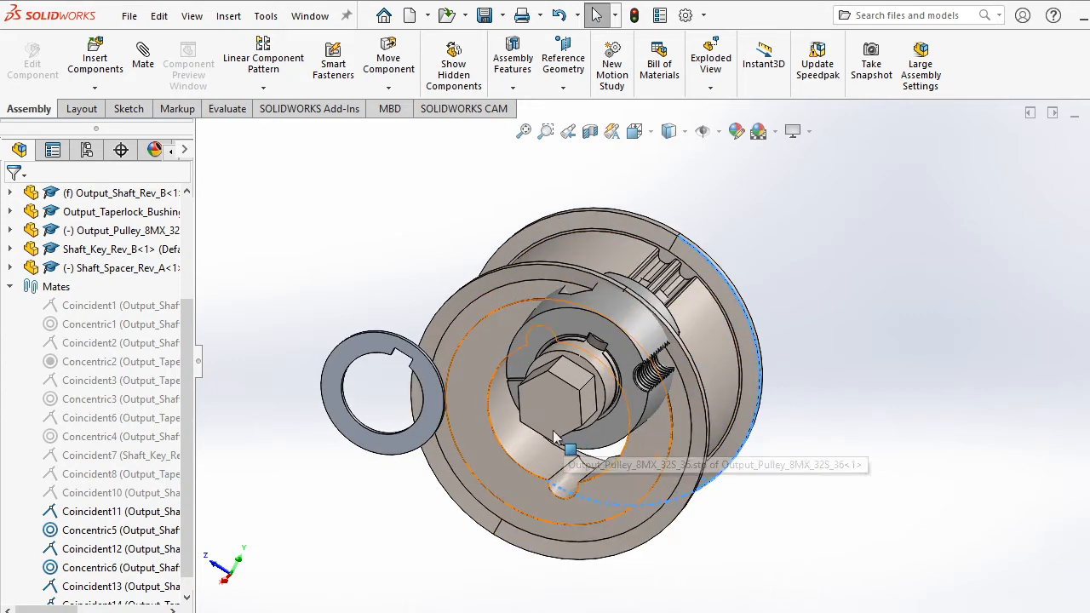
left_click(514, 401)
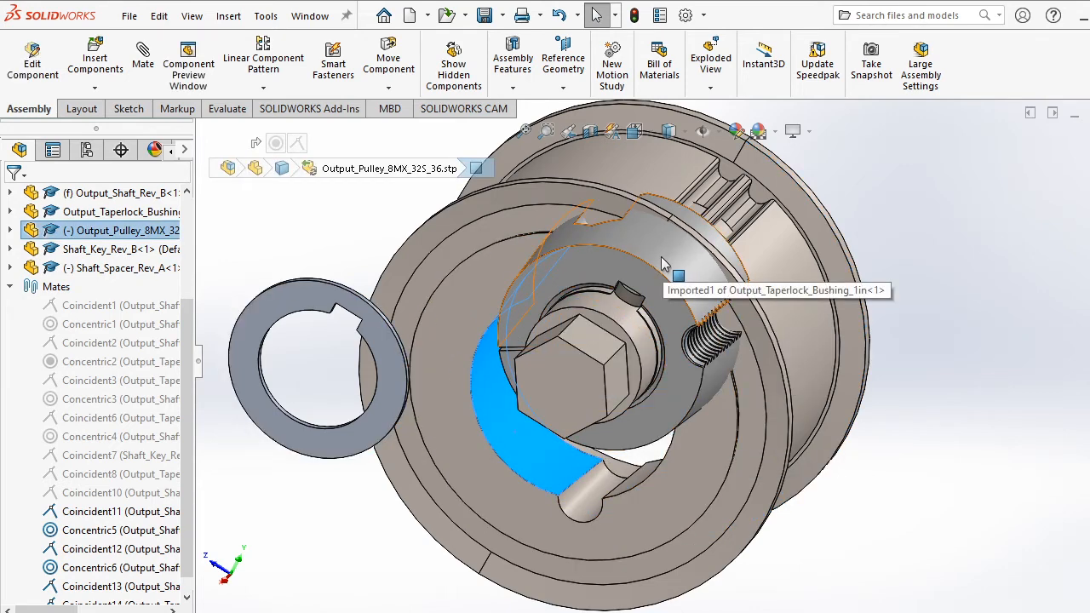
left_click(686, 313, "ctrl")
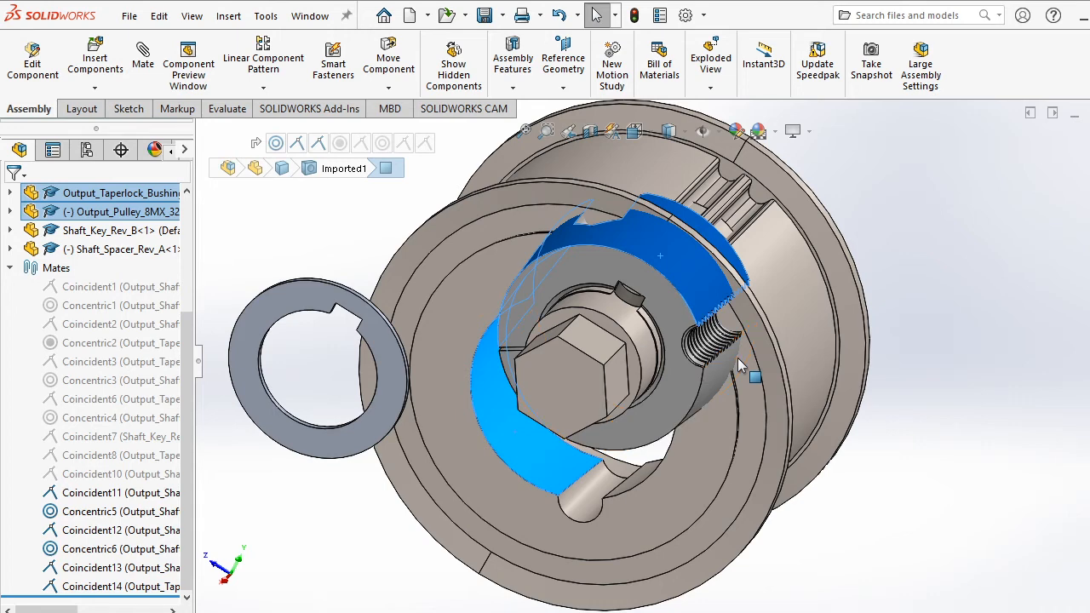
key("m")
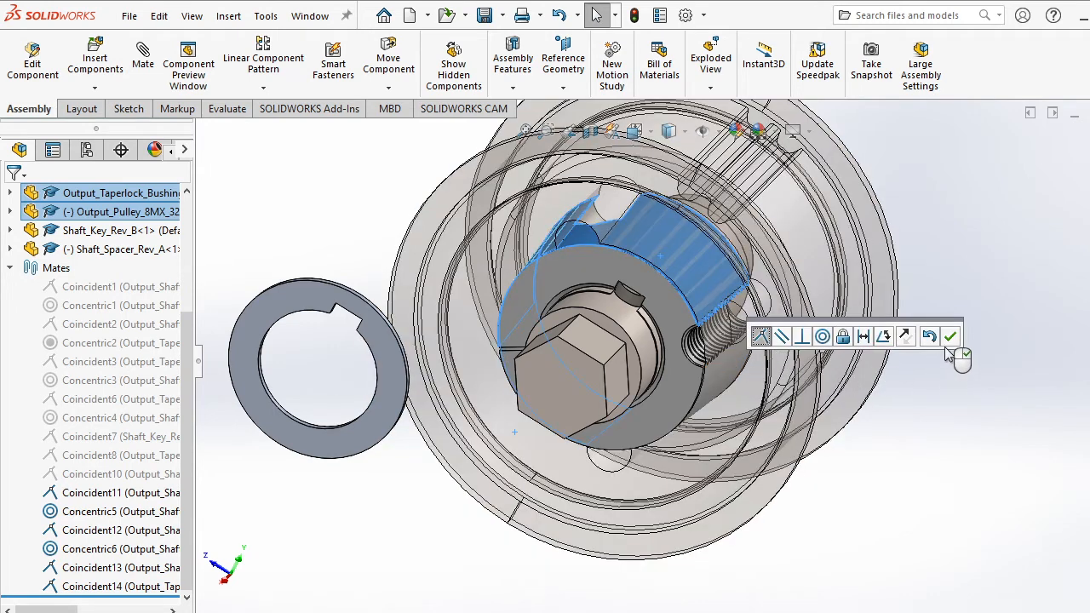
left_click(951, 337)
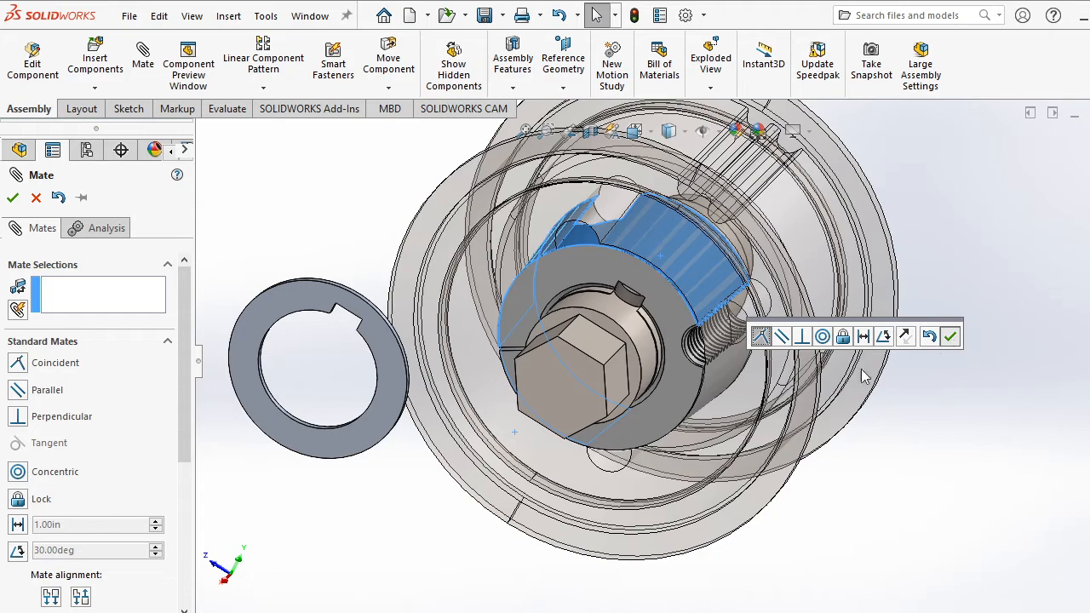
key("Escape")
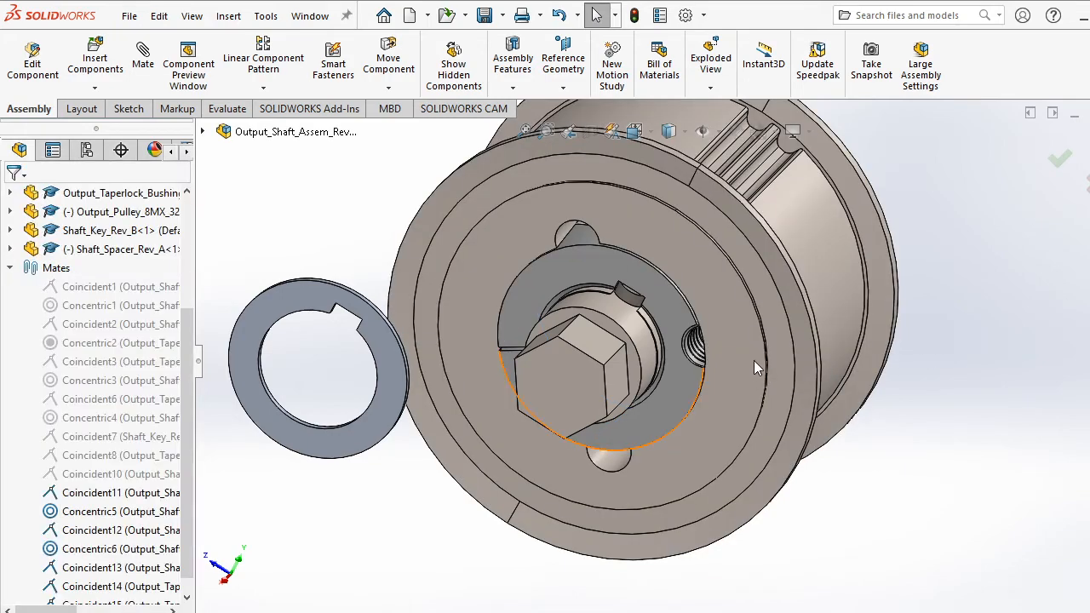
Turn the pulley on the bushing to test its freedom and examine the fit from the shaft end.
middle_click_drag(753, 360, 854, 342)
left_click(890, 329)
mouse_move(795, 366)
middle_mouse_down()
mouse_move(775, 367)
mouse_move(804, 356)
middle_mouse_up()
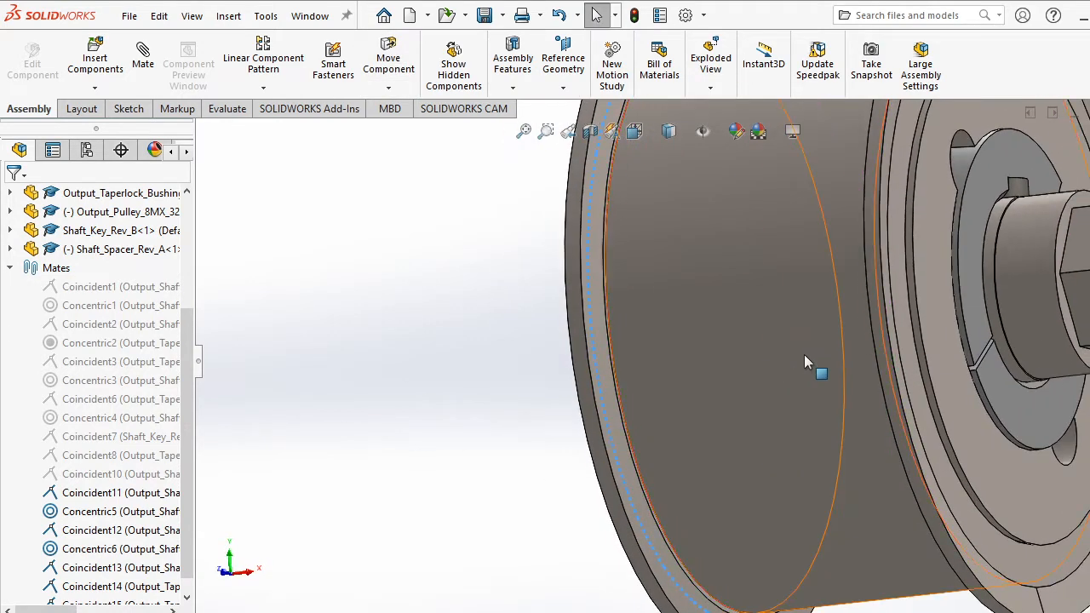
left_click_drag(804, 356, 797, 292)
key("Escape")
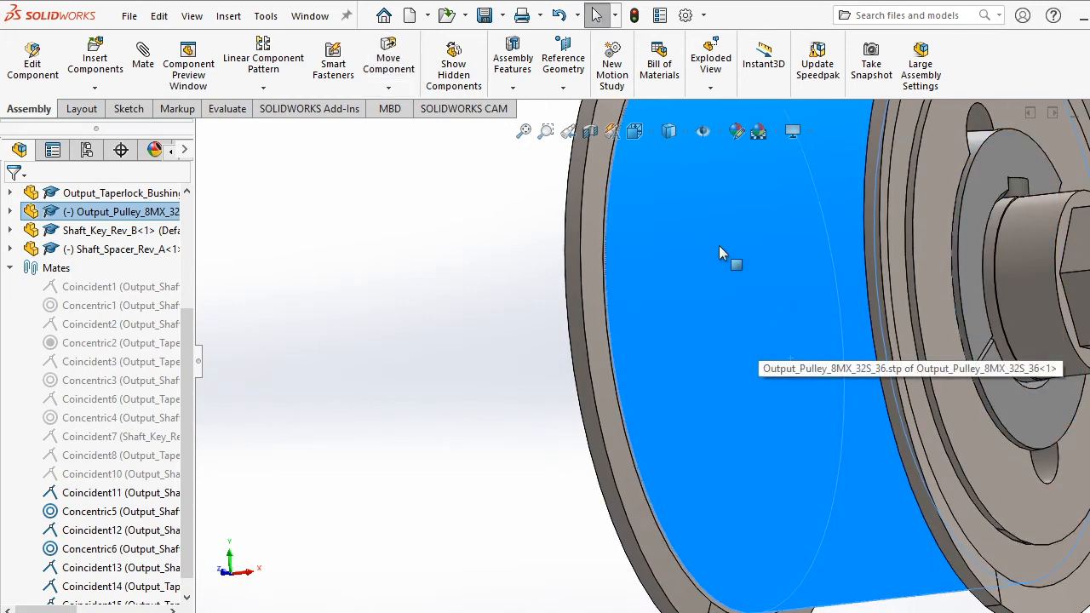
middle_click_drag(717, 278, 262, 324)
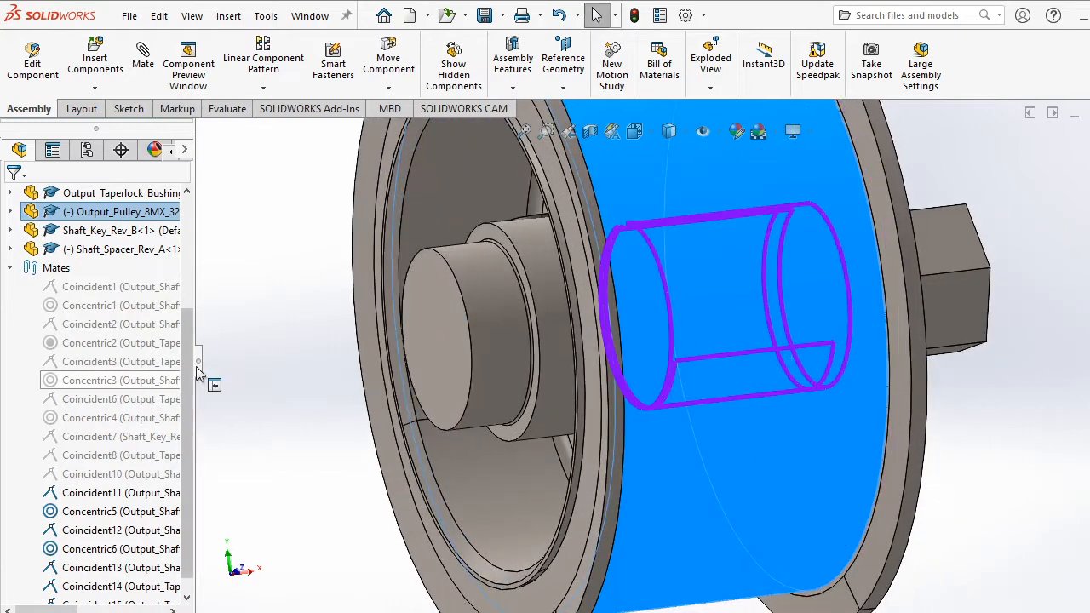
scroll(191, 368, "down", 1)
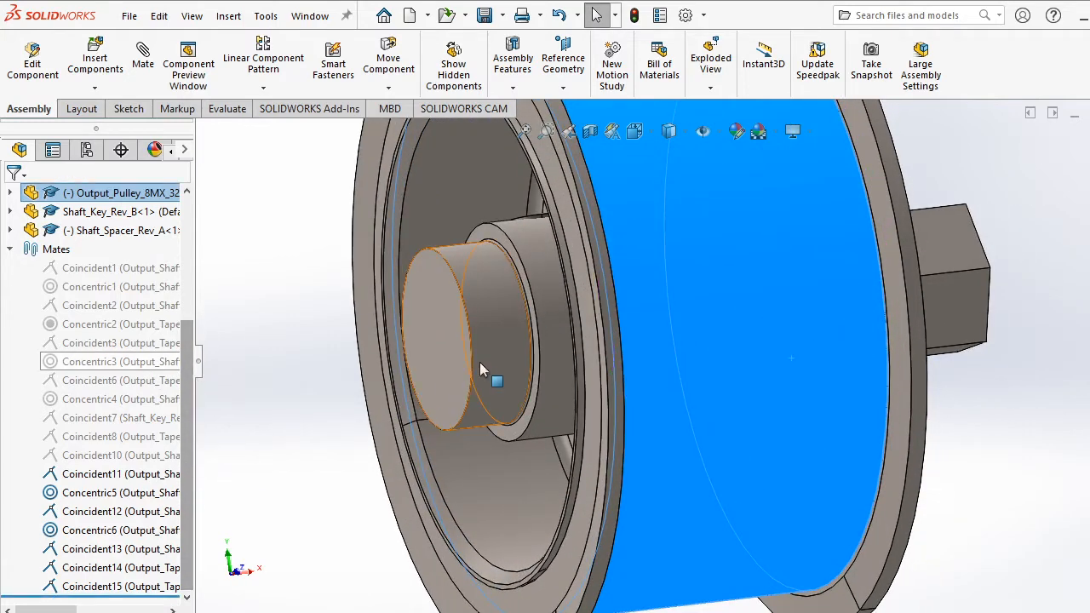
middle_click_drag(528, 382, 596, 383)
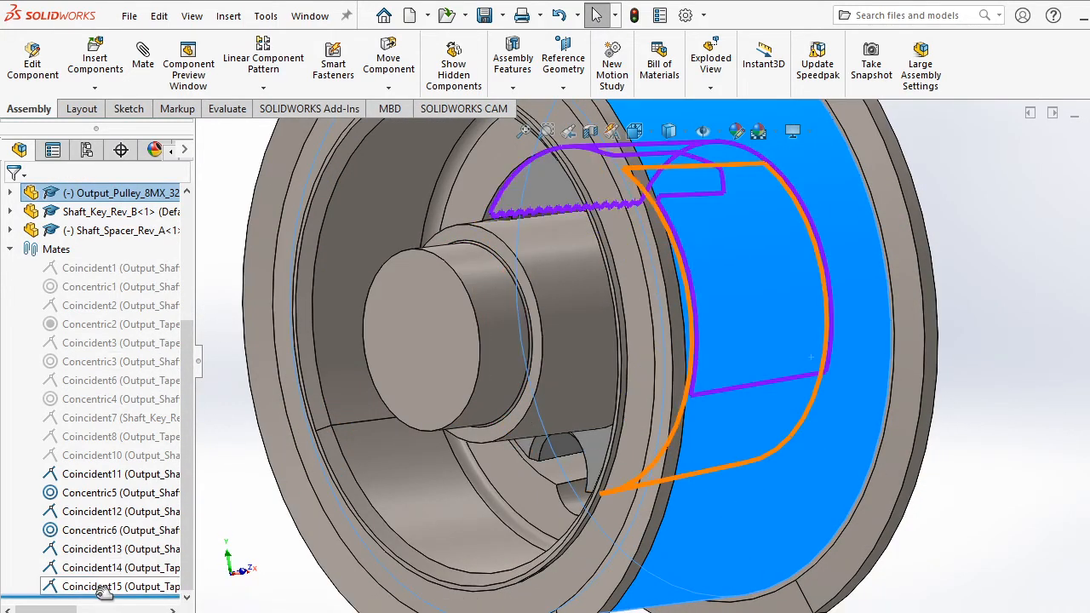
Edit the coincident mate between the taperlock bushing and the pulley, changing its type to Concentric.
right_click(103, 593)
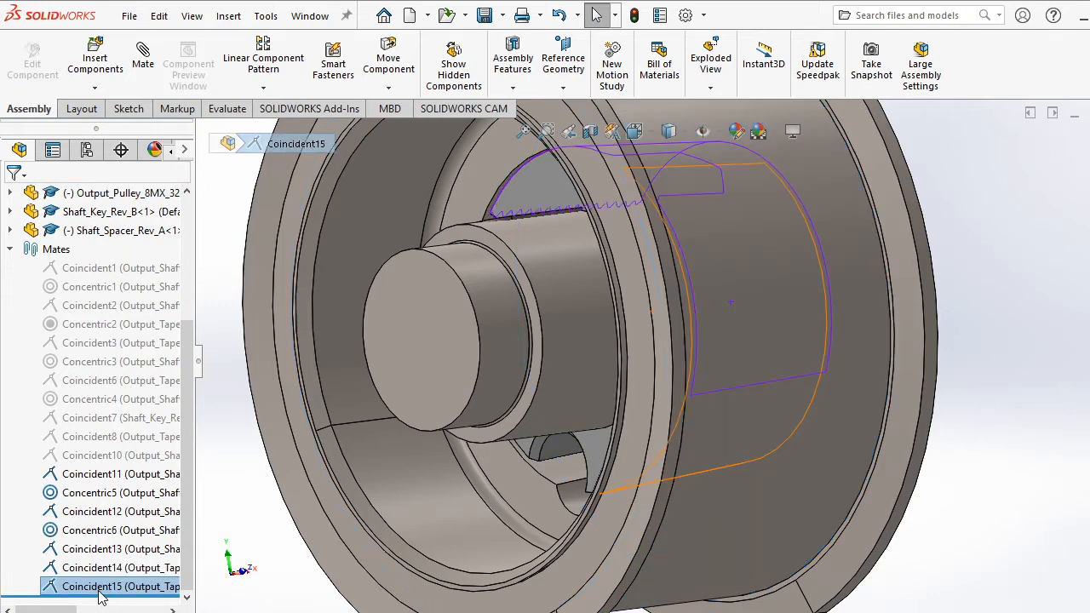
left_click(111, 273)
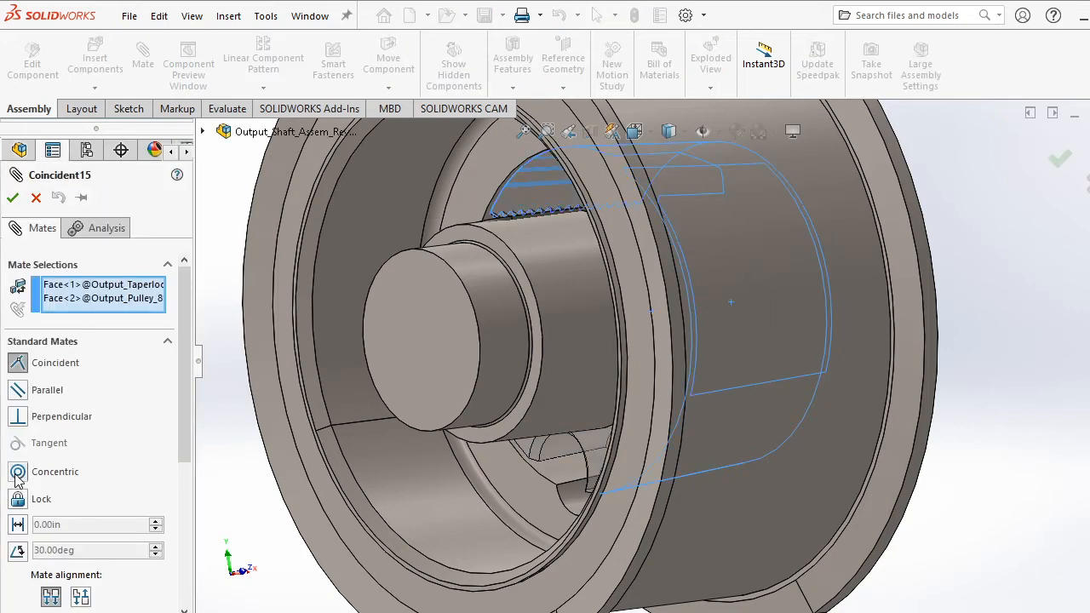
left_click(17, 473)
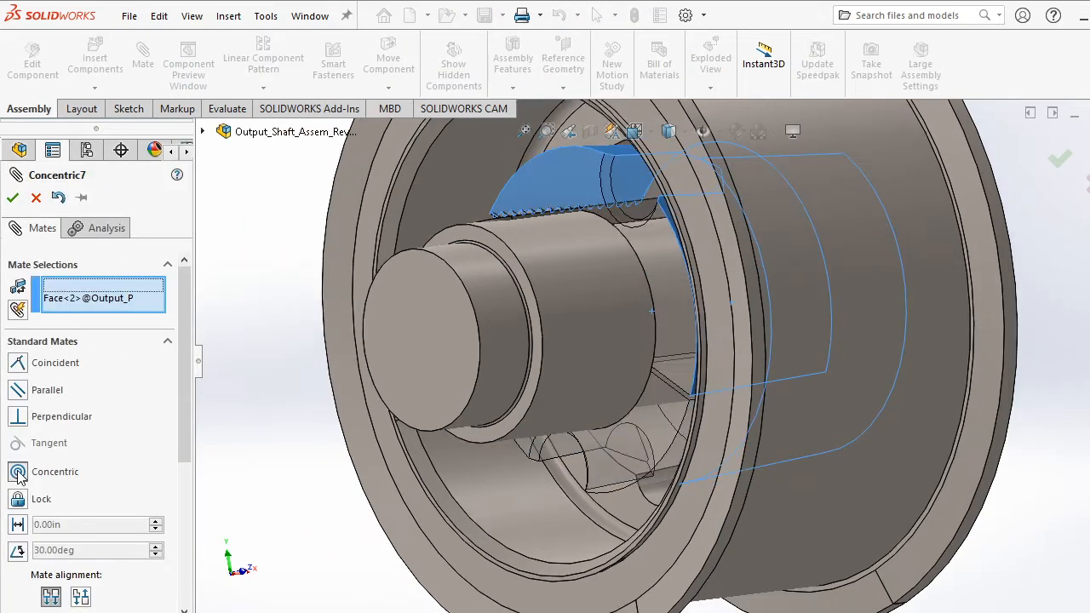
left_click(20, 364)
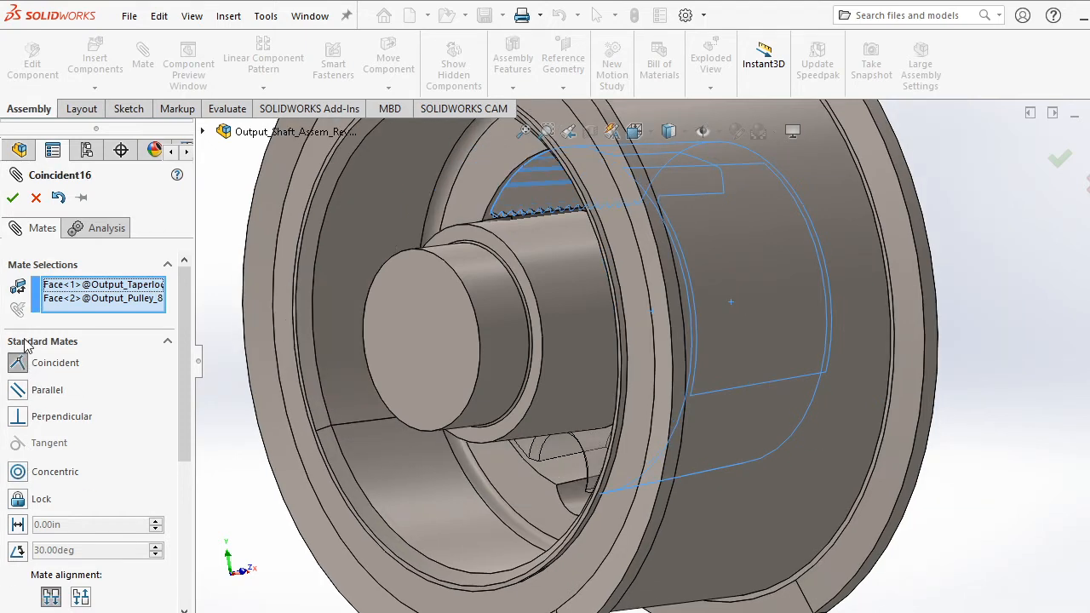
left_click(18, 473)
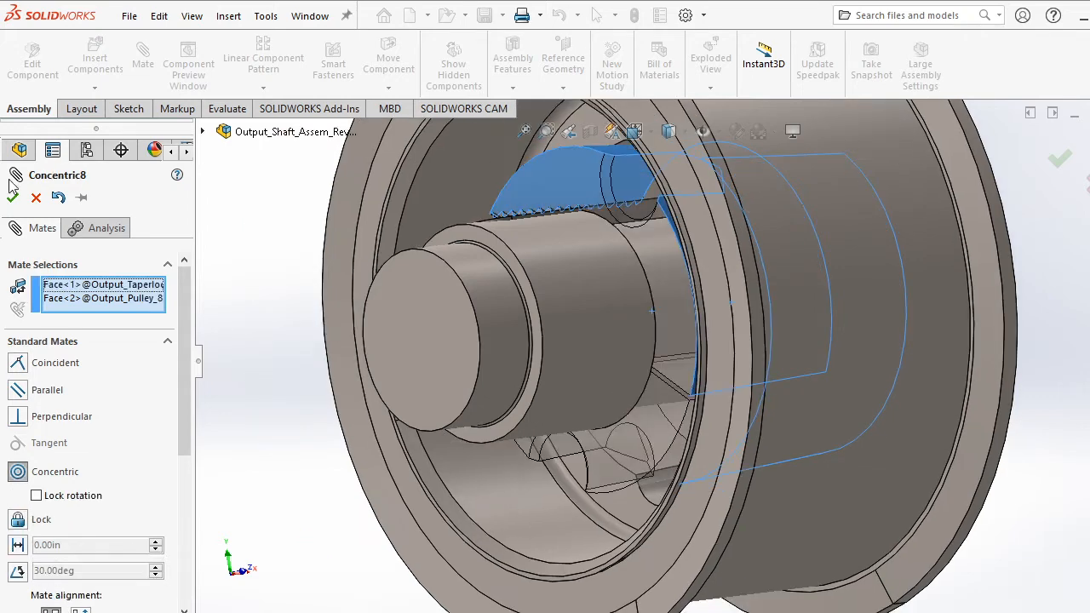
left_click(12, 197)
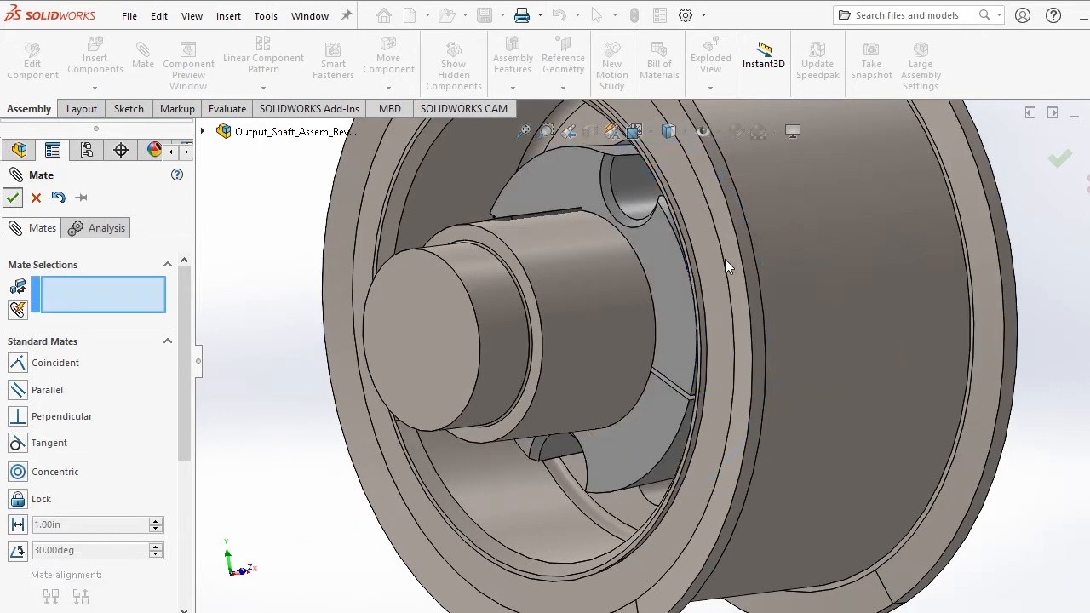
Slide the pulley along the shaft to test the freedom left by the concentric mate.
key("Escape")
left_click(726, 285)
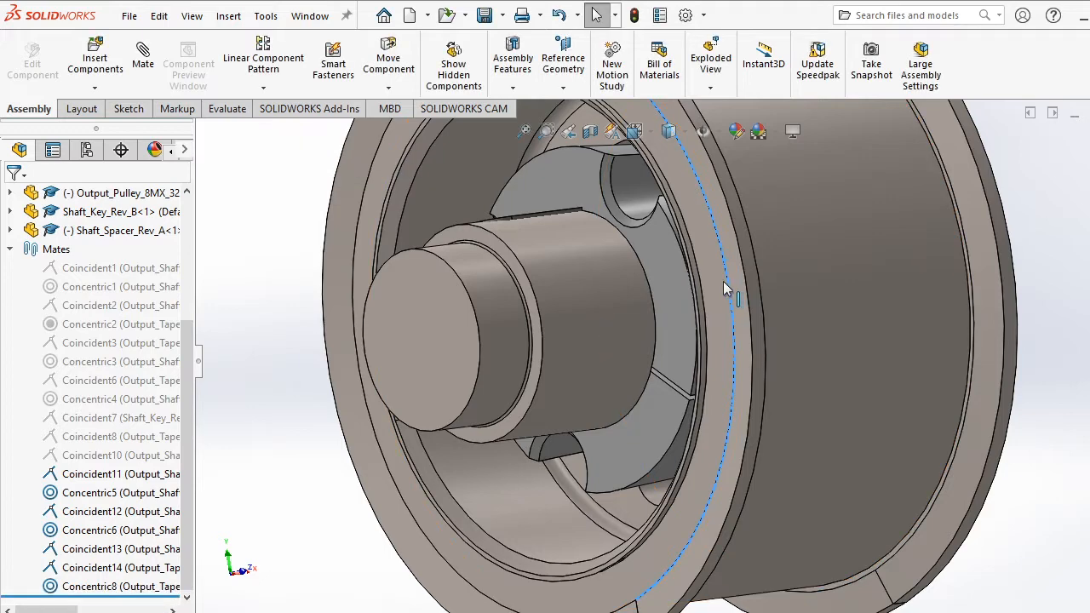
left_click_drag(933, 273, 800, 336)
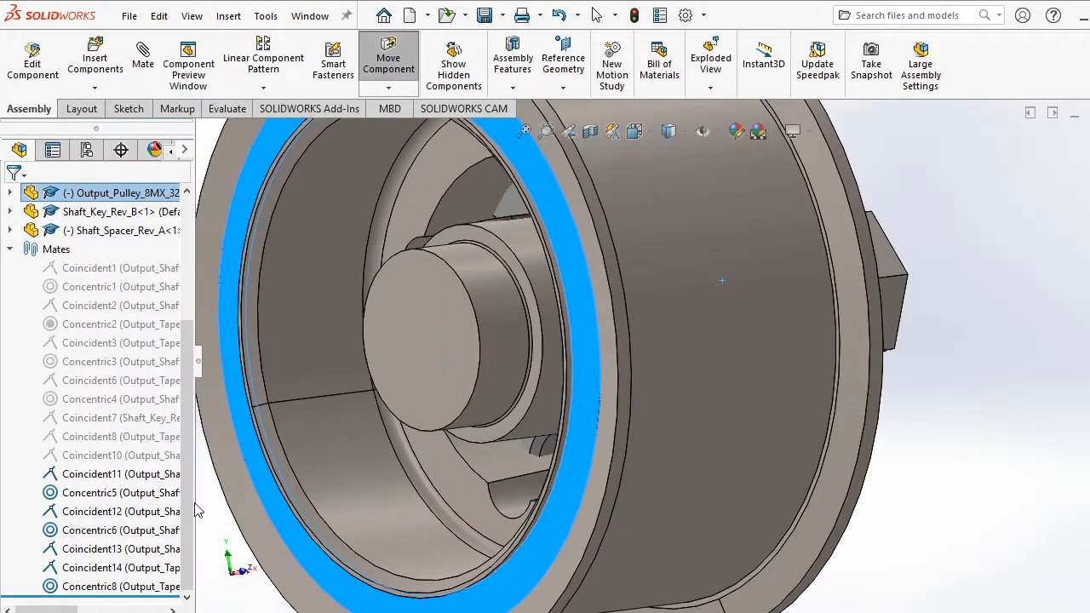
Edit the concentric mate between the taperlock bushing and the pulley, changing its type to Coincident.
right_click(89, 592)
left_click(98, 249)
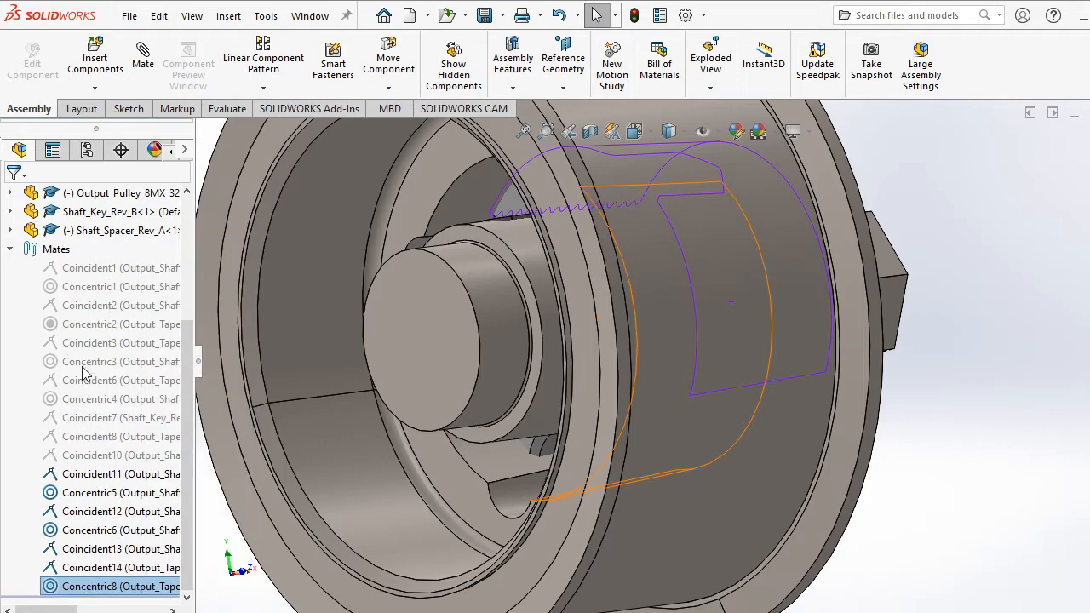
double_click(63, 582)
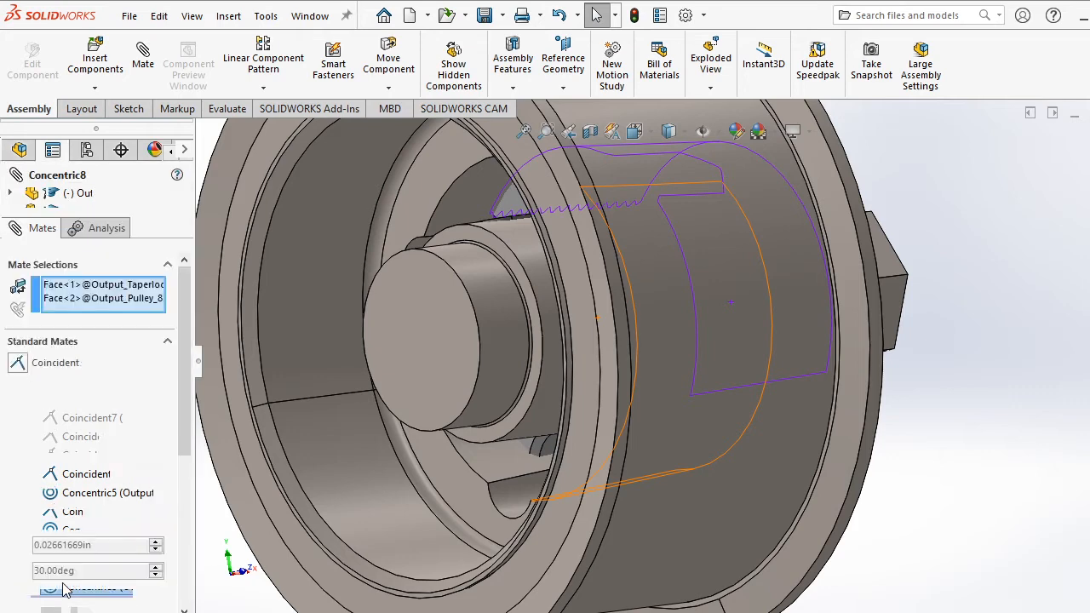
left_click(19, 362)
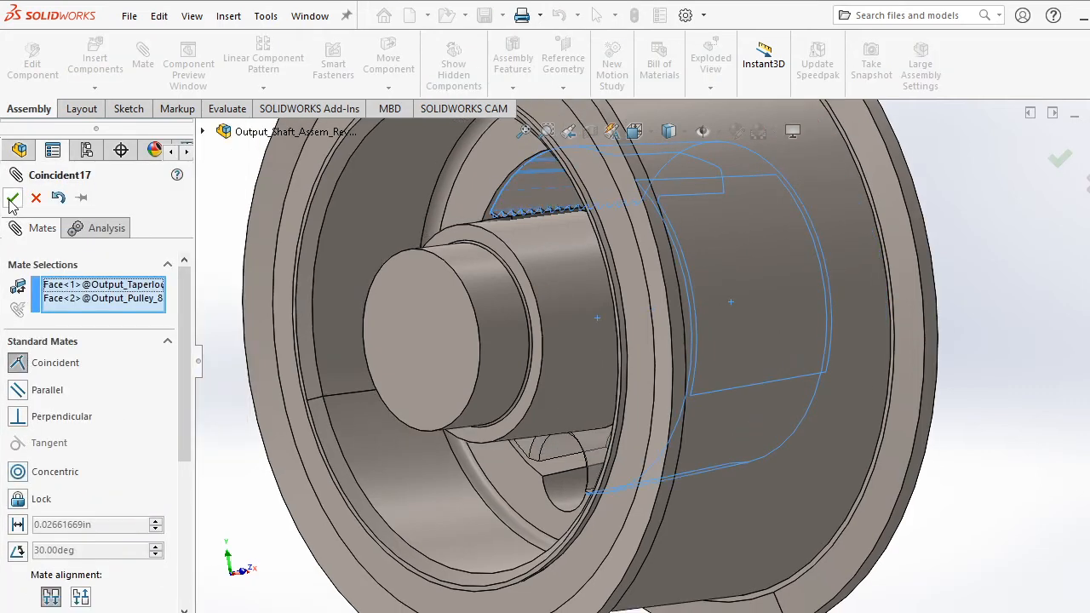
left_click(12, 199)
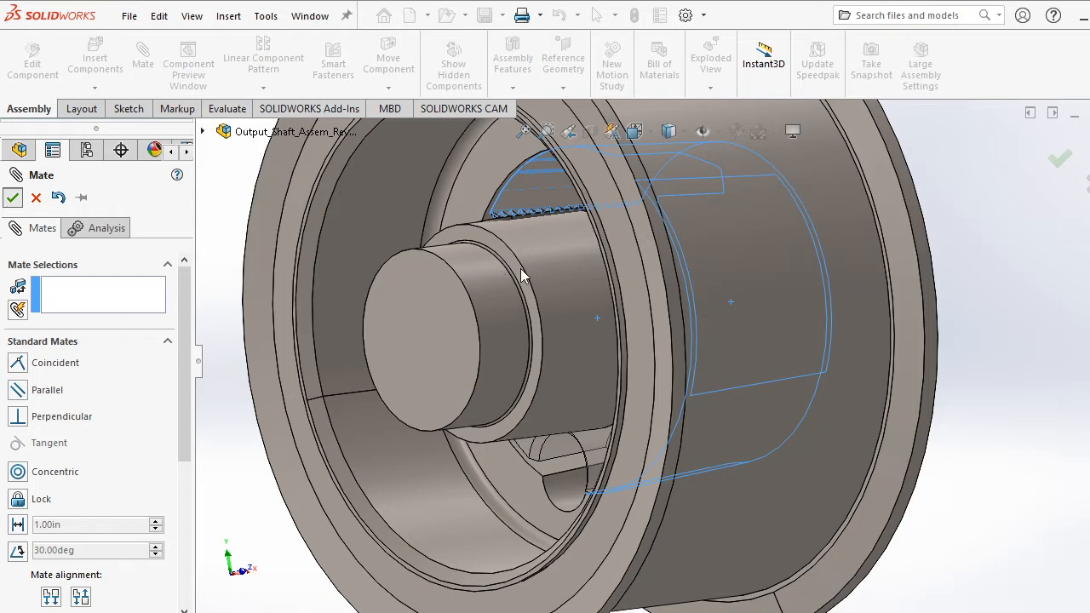
key("Escape")
Turn the pulley on the bushing to test its rotation and compare their screw holes from the shaft end.
scroll(623, 365, "up", 2)
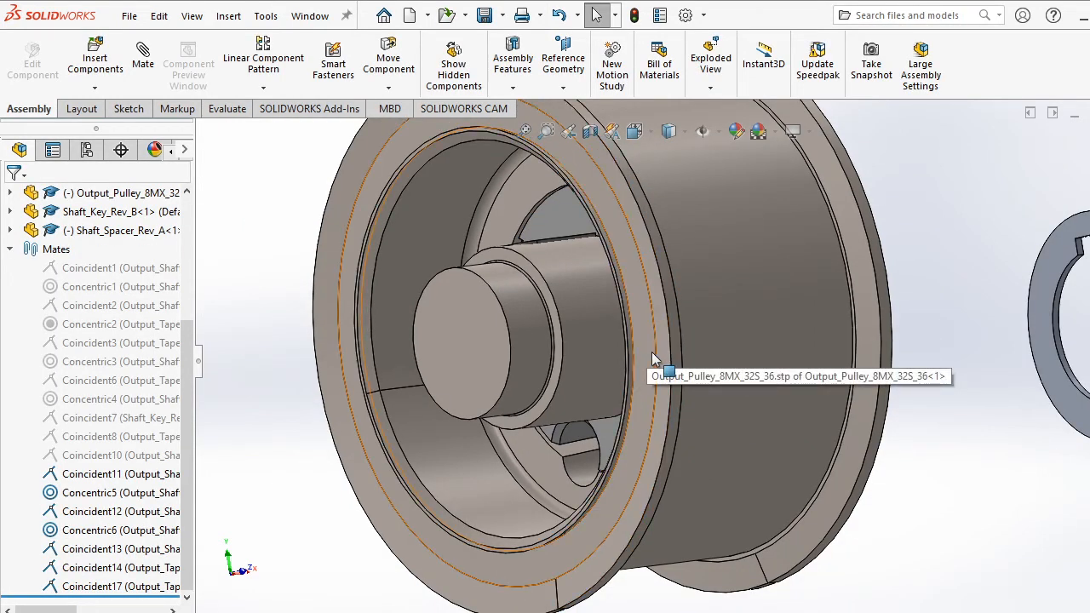
middle_click_drag(651, 351, 649, 276)
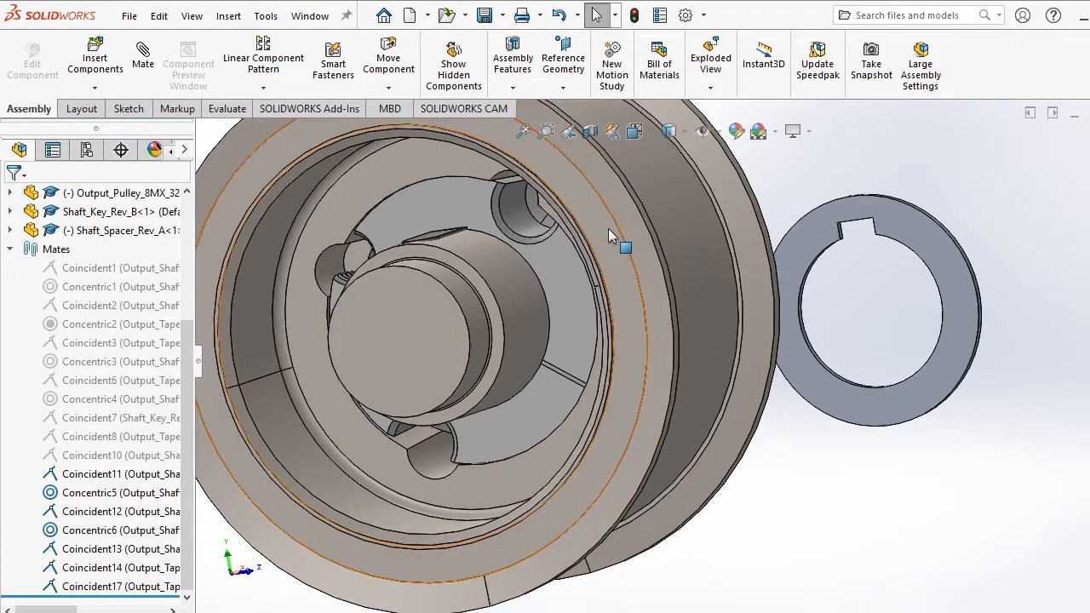
left_click(634, 416)
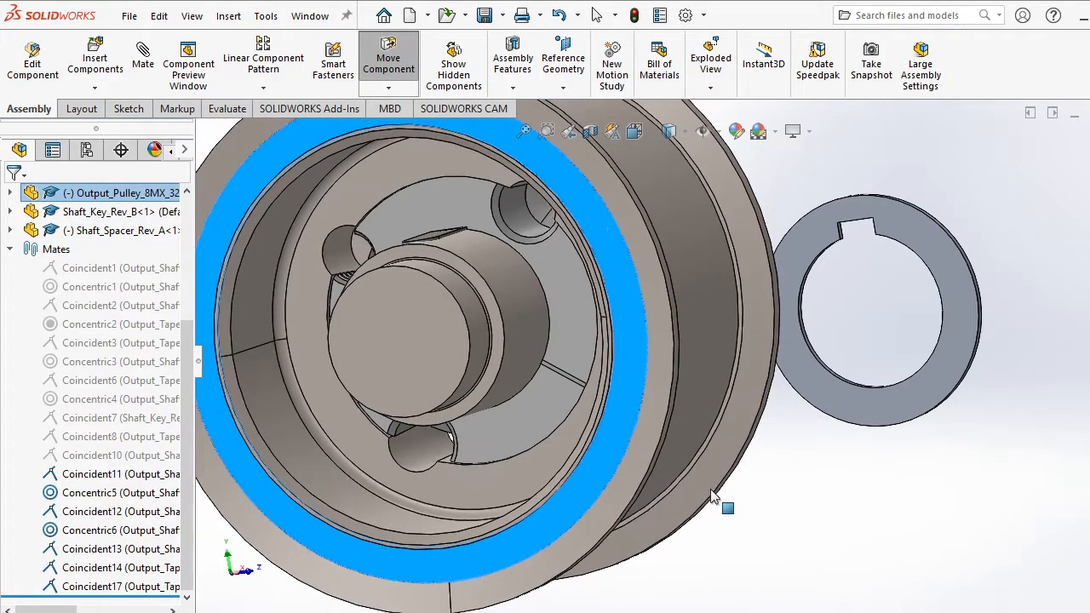
key("ctrl+8")
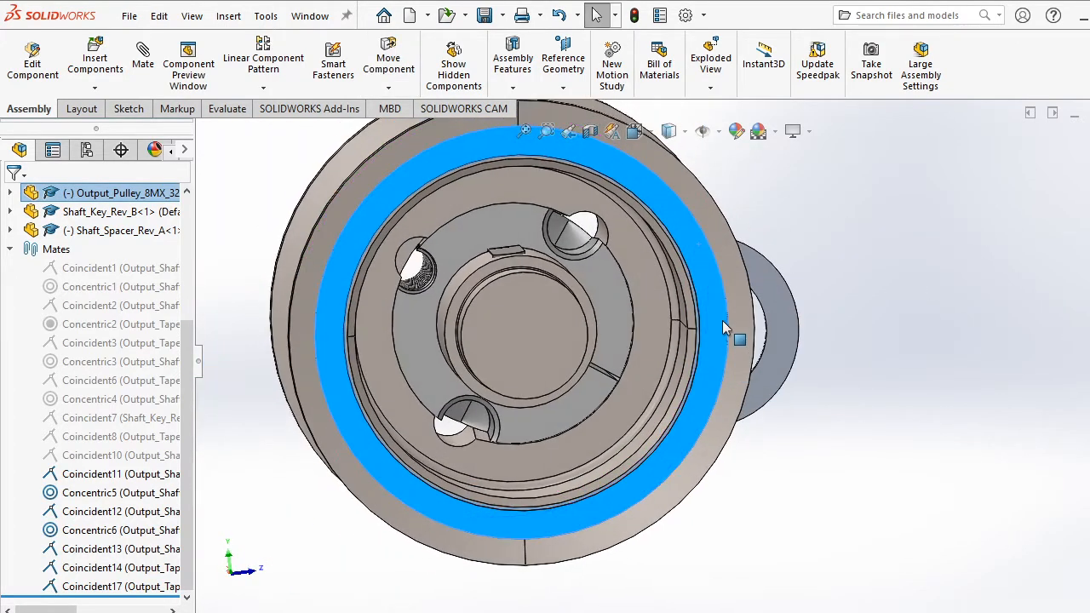
left_click_drag(712, 499, 953, 419)
key("Escape")
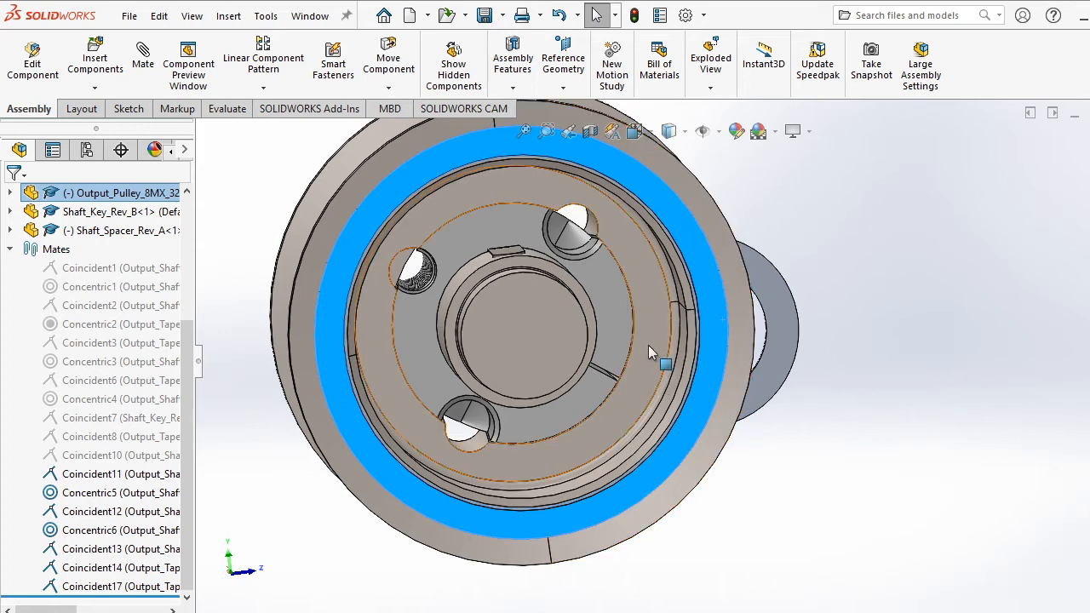
Start a mate between a pulley half-hole face and the matching bushing half-hole face, trying the Tangent type.
scroll(643, 315, "down", 4)
left_click(581, 189)
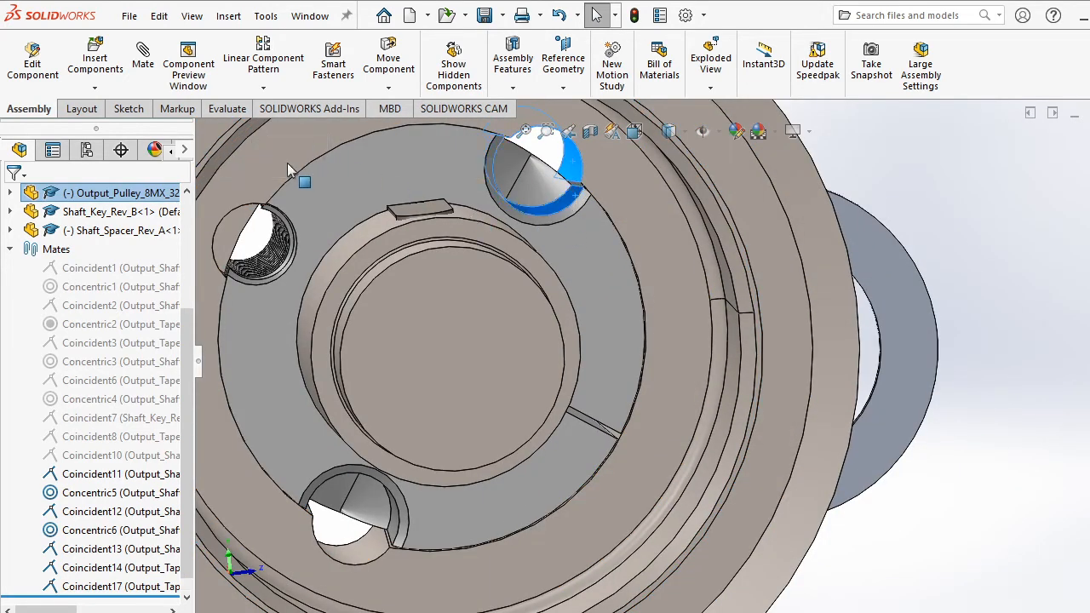
mouse_move(304, 185)
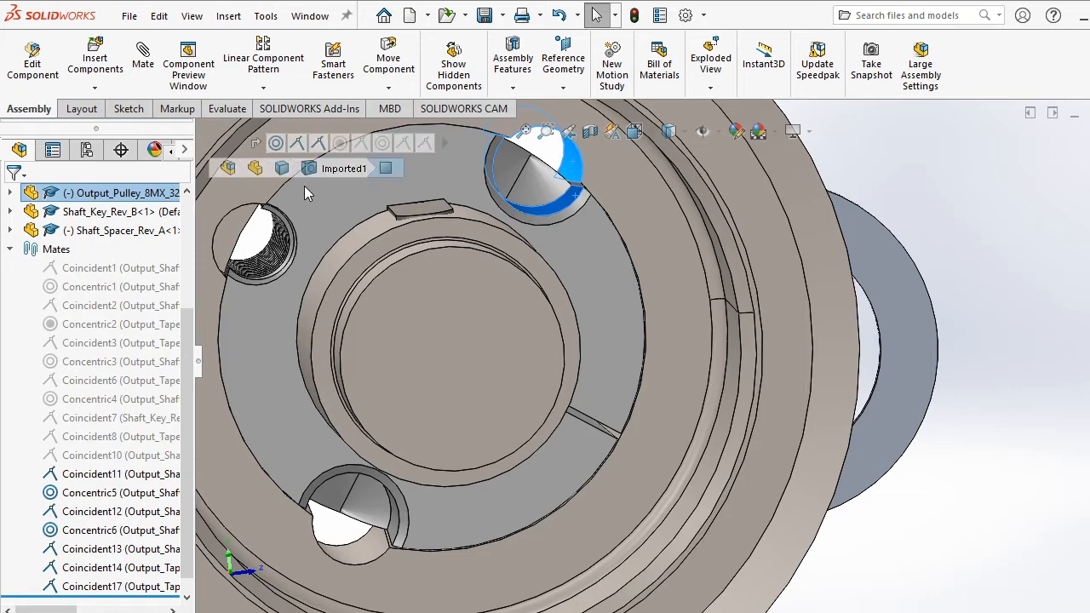
left_click(452, 350, "ctrl")
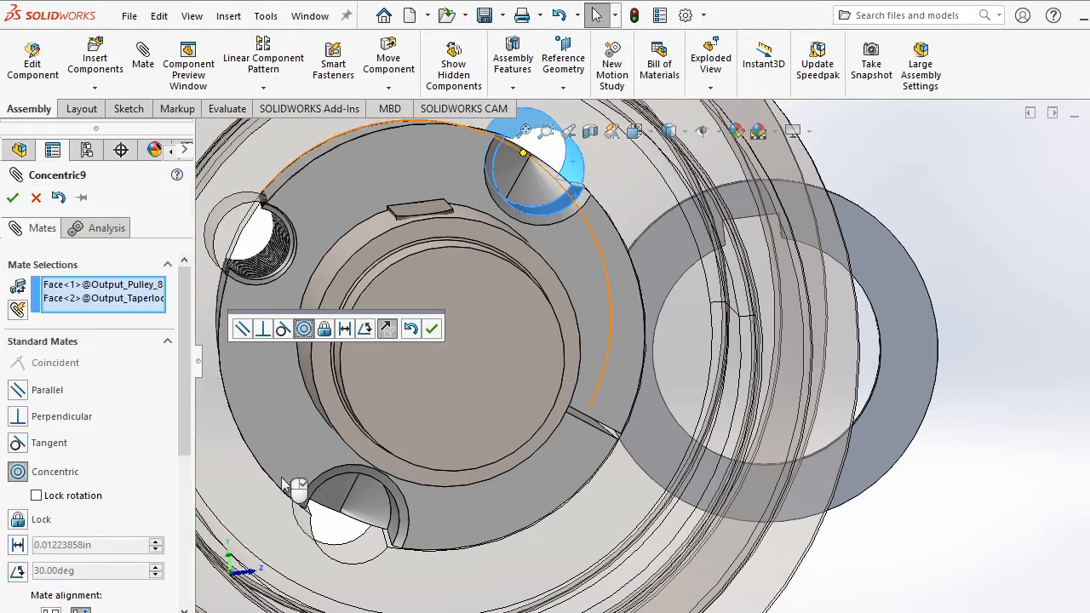
left_click(17, 445)
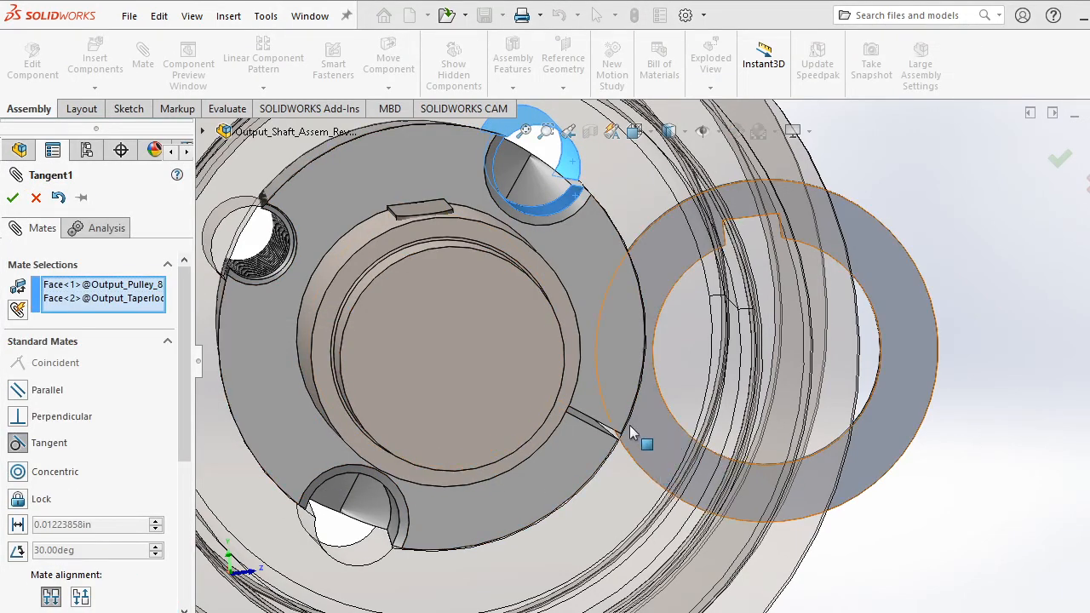
Examine how the pulley and bushing half-holes line up, looking squarely along the shaft axis.
scroll(613, 472, "up", 8)
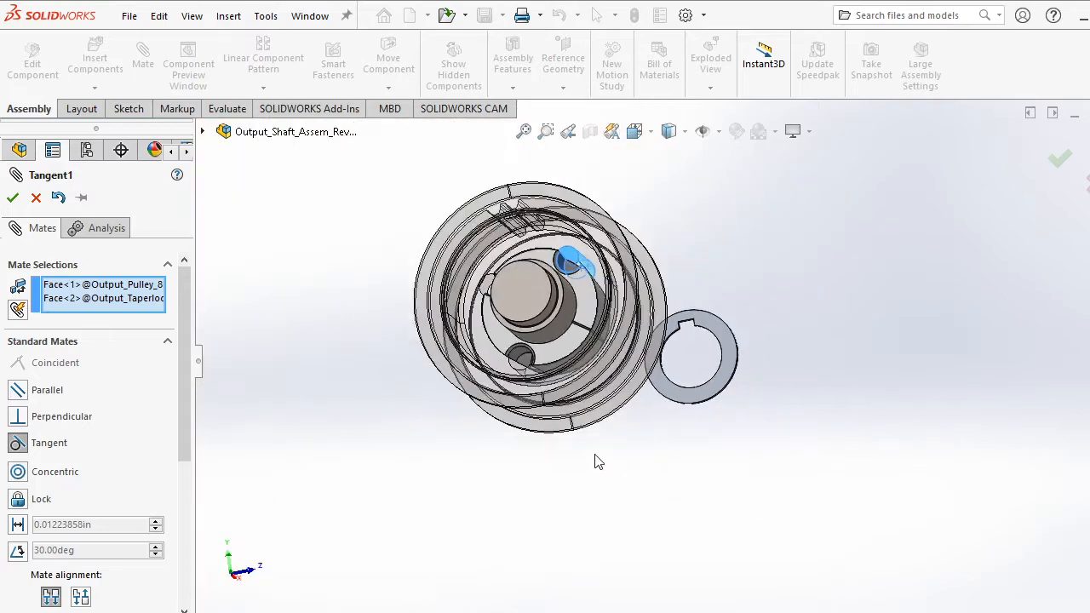
key("space")
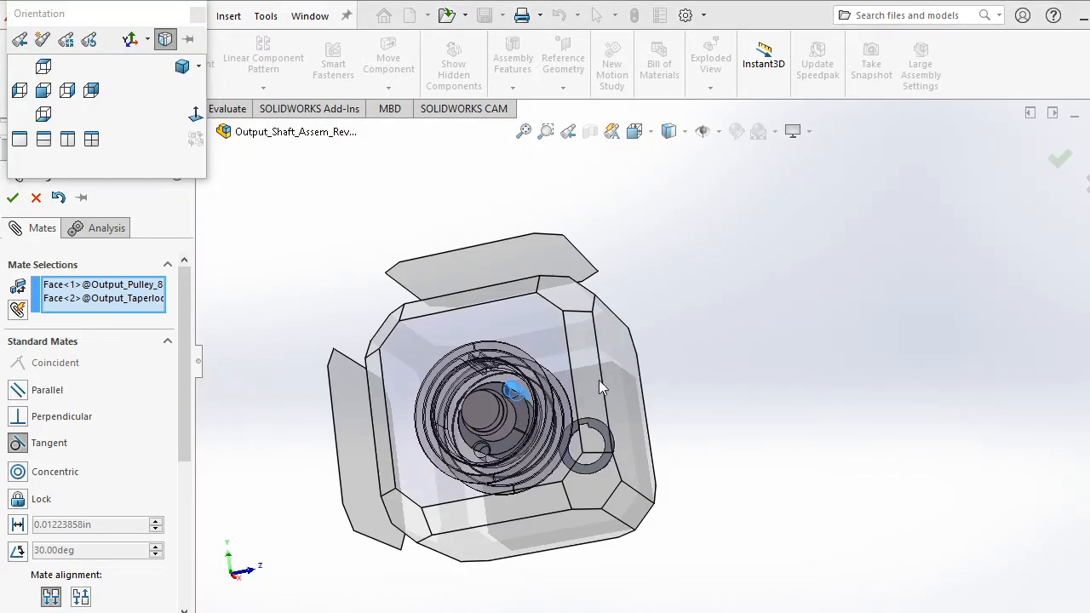
left_click(545, 410)
scroll(720, 309, "down", 5)
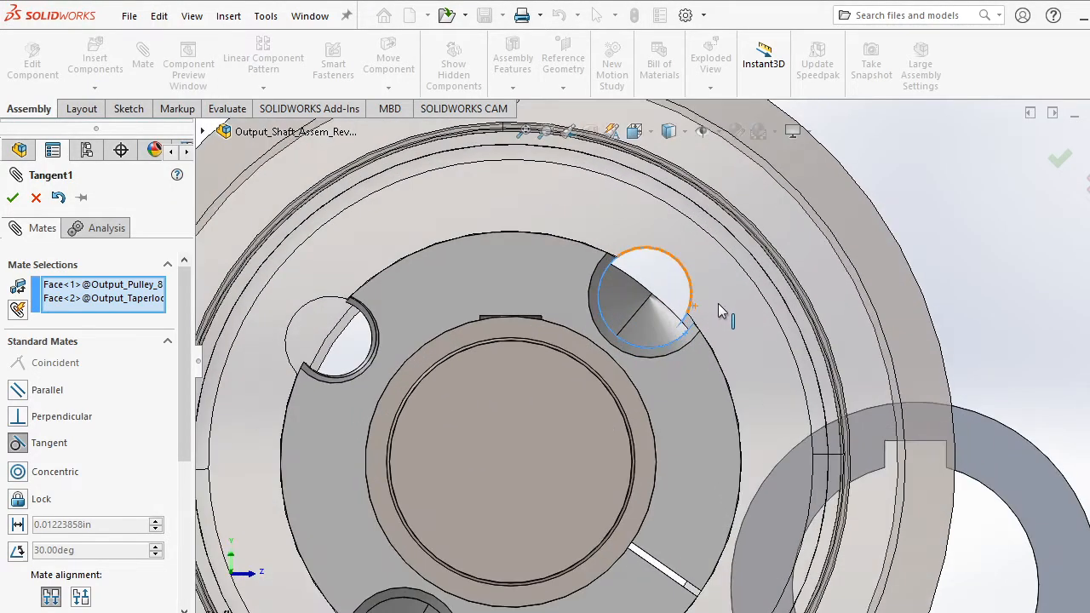
scroll(764, 334, "down", 2)
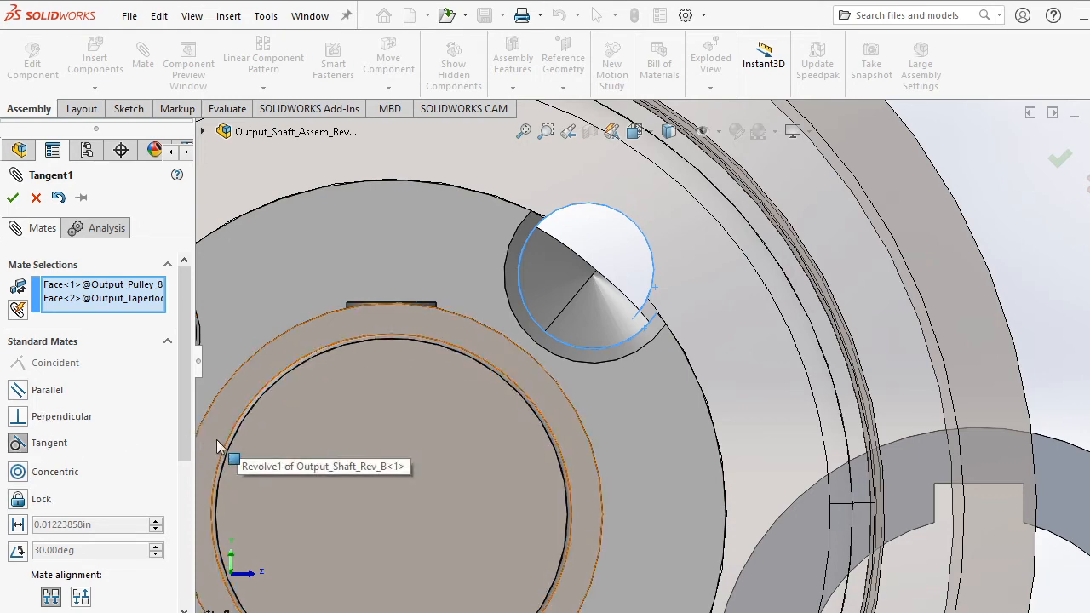
scroll(425, 499, "up", 3)
scroll(369, 457, "up", 2)
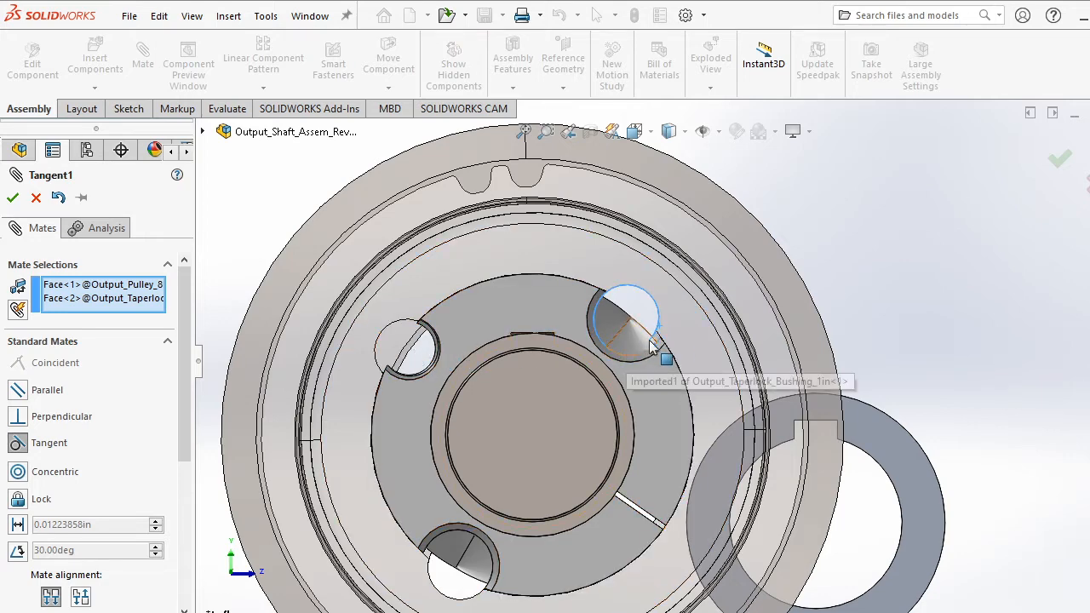
scroll(656, 315, "down", 2)
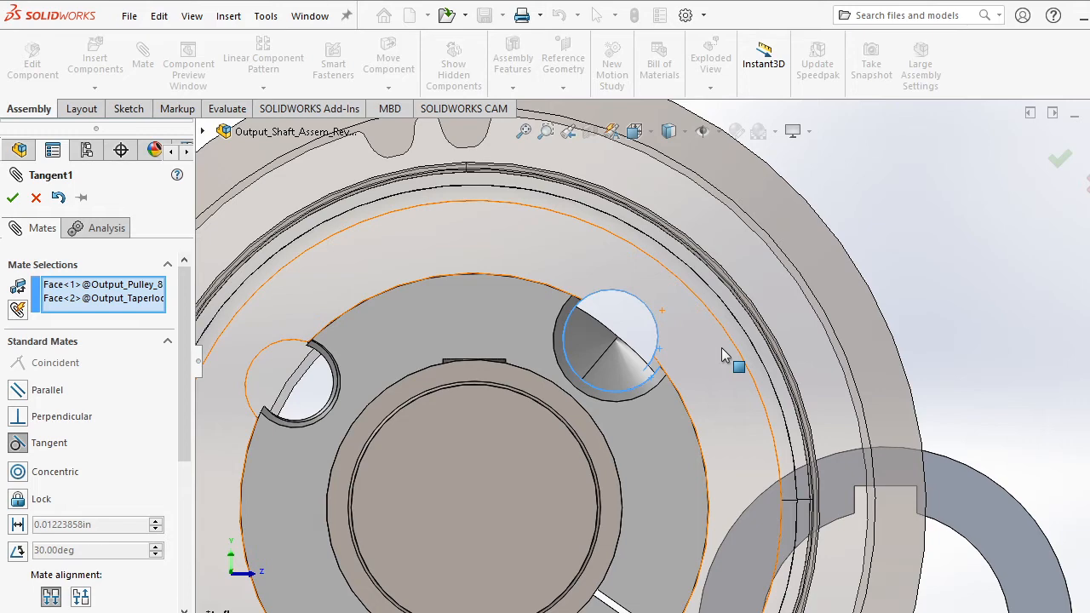
Set the mate between the two half-hole faces to Concentric and accept it.
left_click(18, 472)
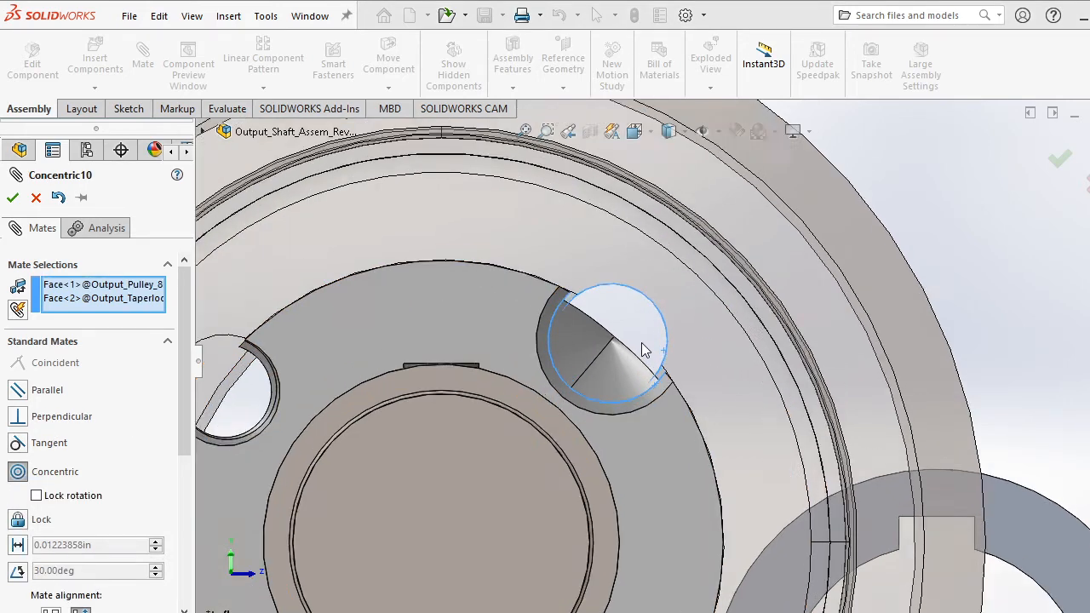
scroll(630, 344, "down", 3)
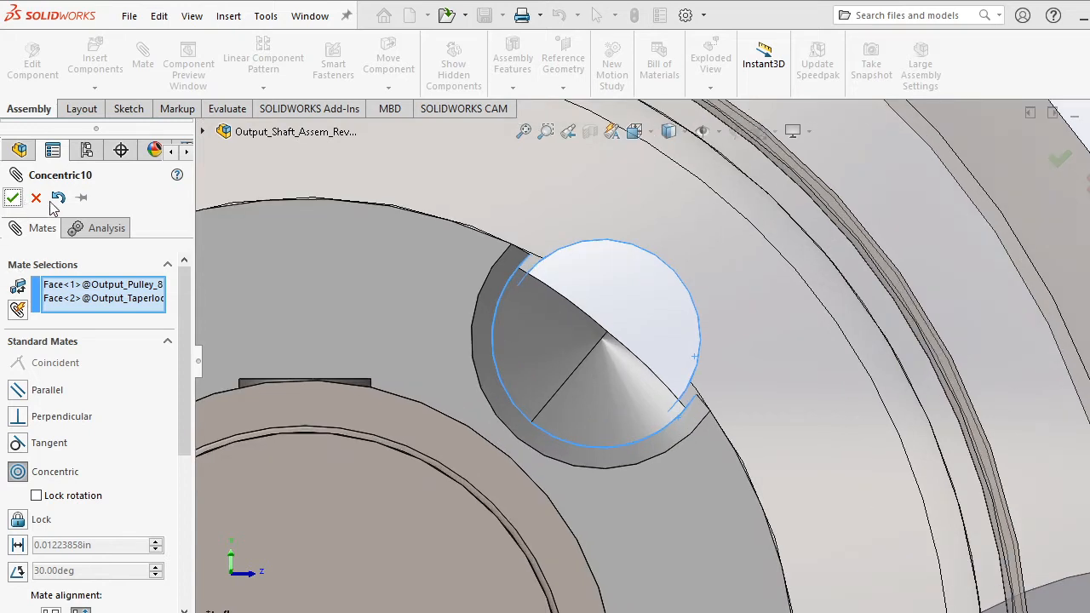
left_click(12, 198)
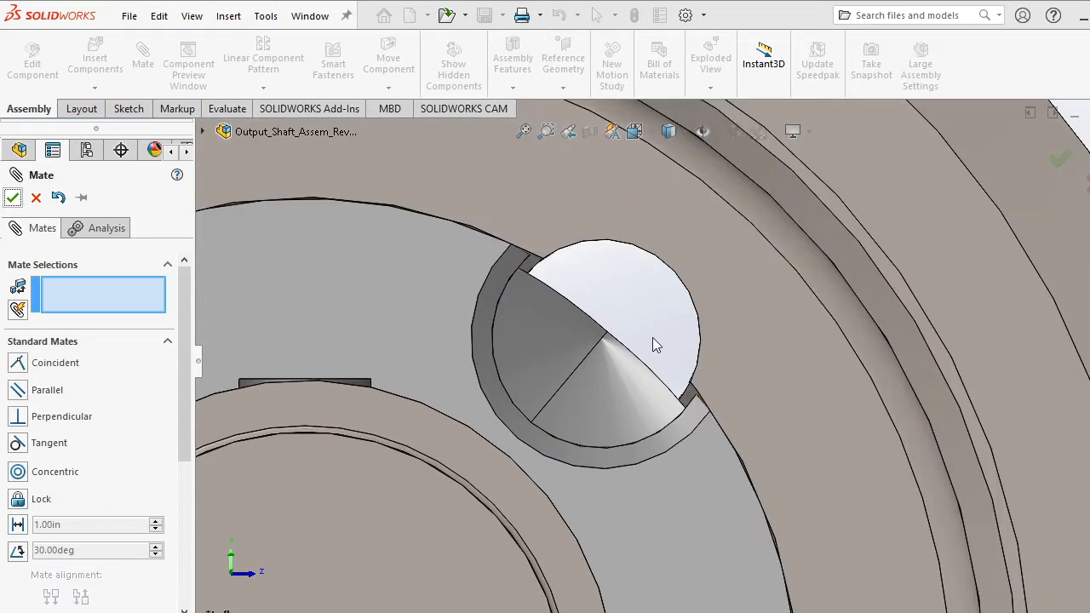
key("Escape")
Examine the aligned screw holes and the belt teeth around the pulley, and test the pulley for remaining movement.
mouse_move(657, 338)
middle_mouse_down()
mouse_move(669, 317)
mouse_move(683, 320)
mouse_move(670, 338)
middle_mouse_up()
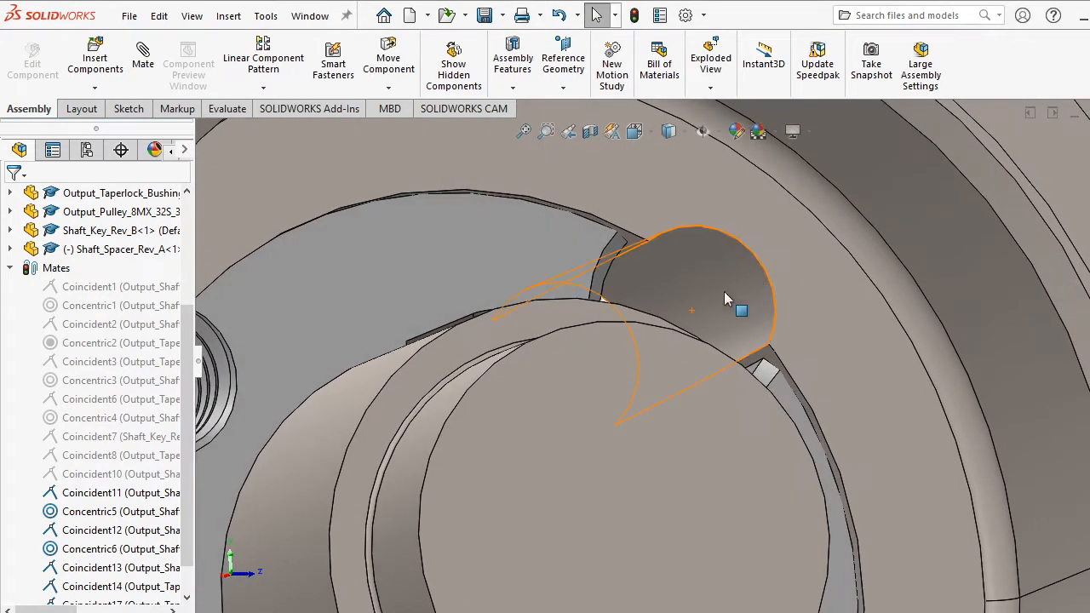
middle_click_drag(722, 294, 698, 322)
scroll(698, 322, "up", 6)
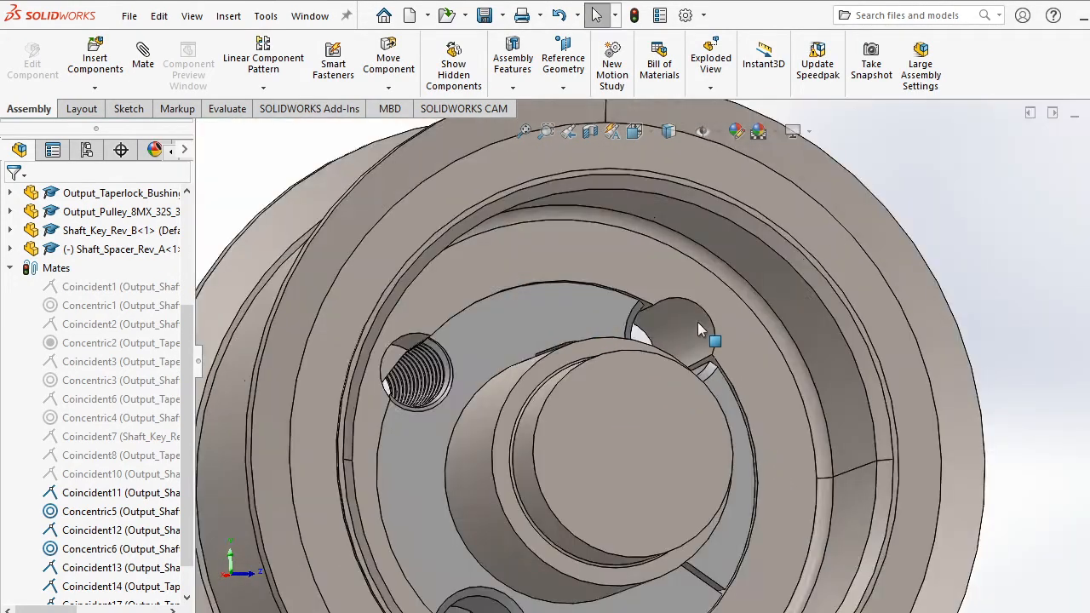
middle_click_drag(656, 270, 503, 186)
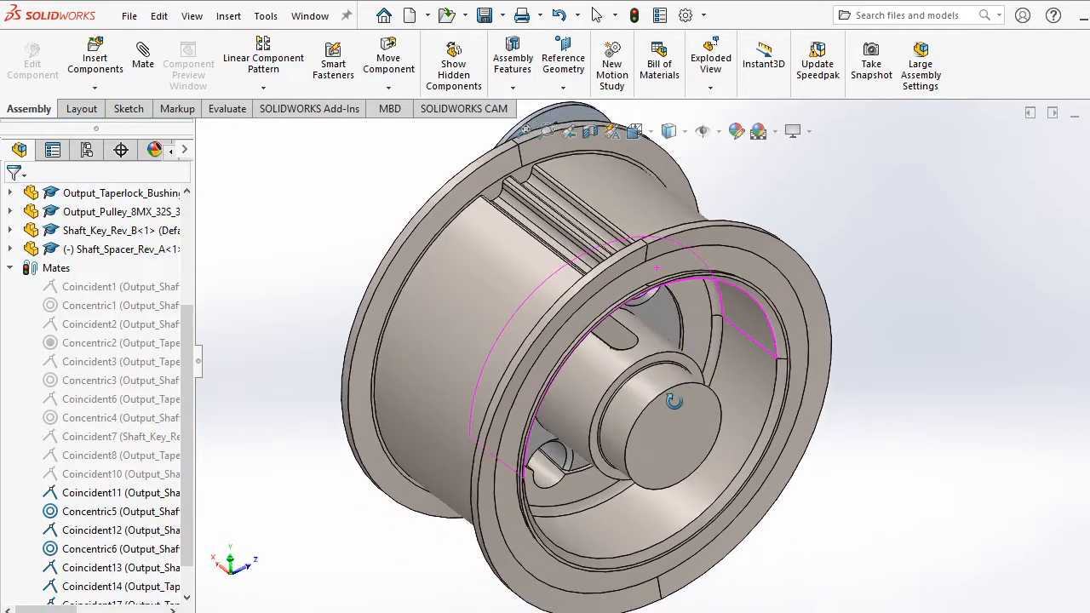
scroll(504, 189, "down", 4)
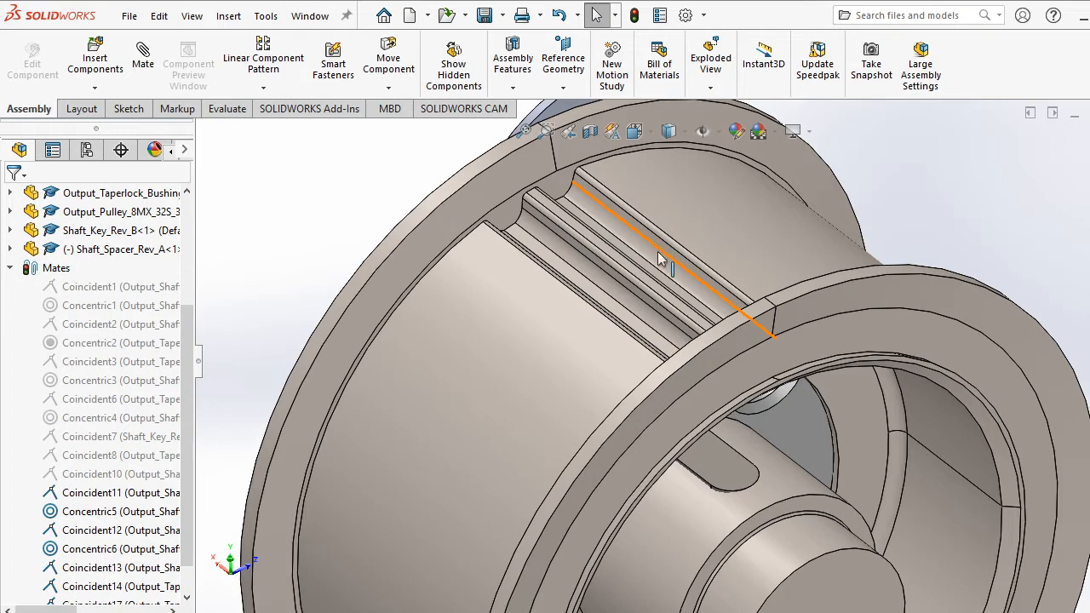
middle_click_drag(845, 432, 715, 311)
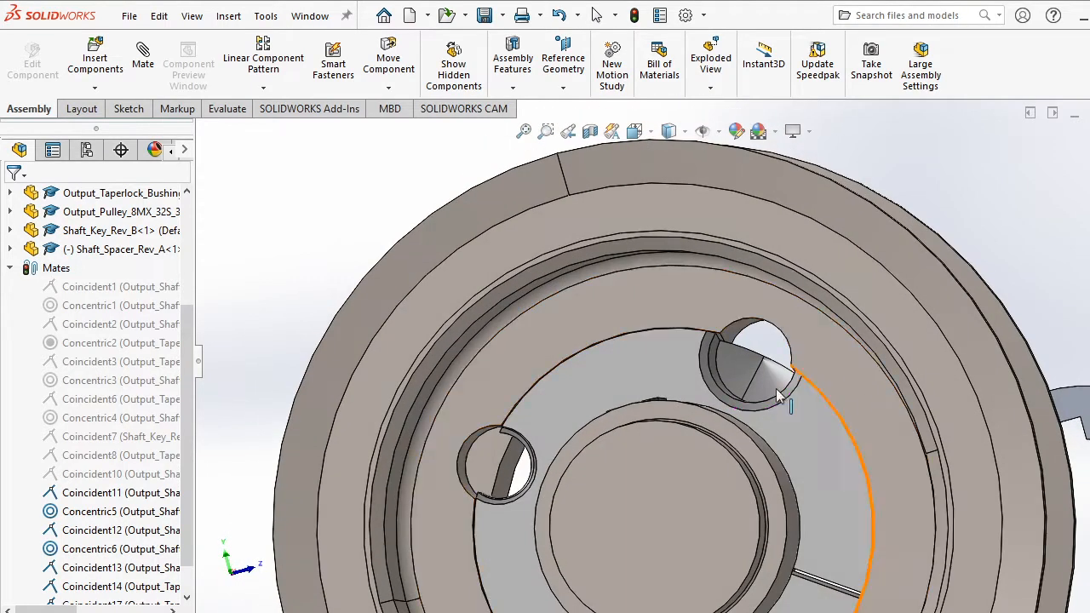
scroll(740, 361, "down", 3)
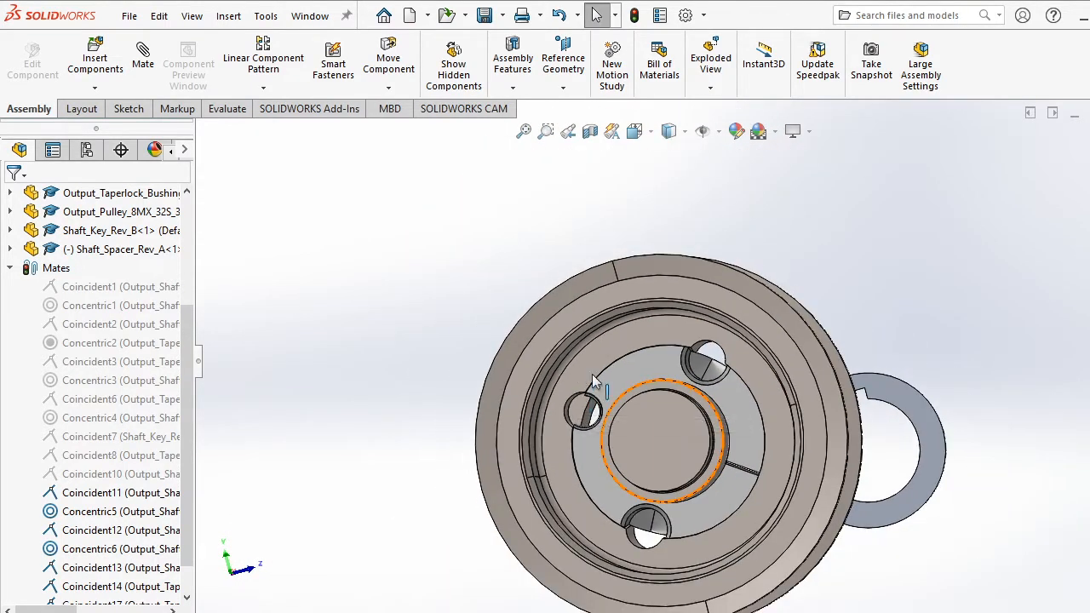
scroll(519, 368, "up", 4)
middle_click_drag(506, 394, 487, 341)
scroll(578, 419, "down", 3)
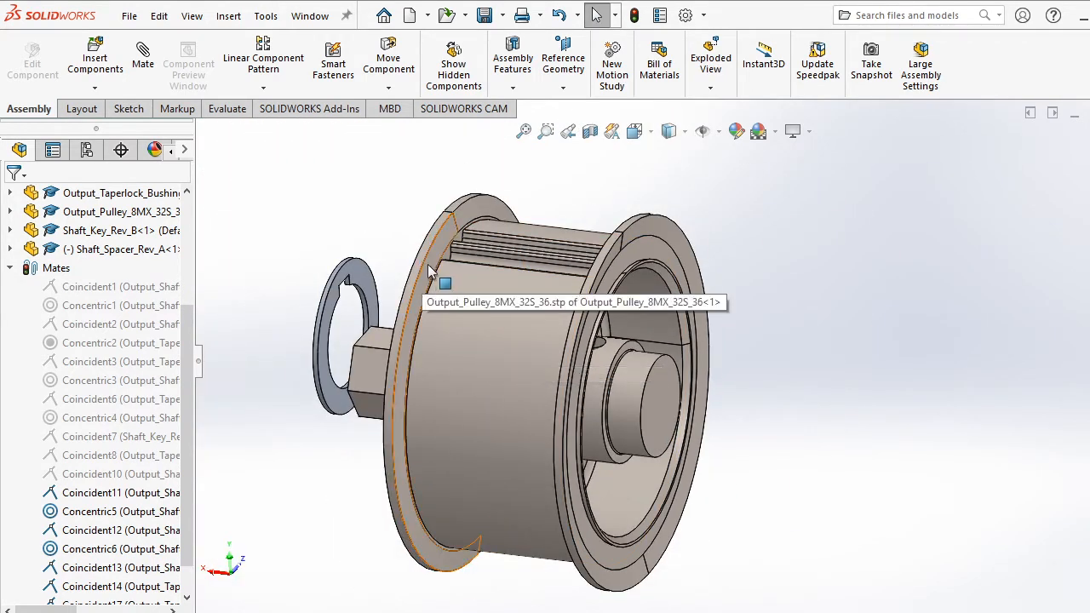
left_click_drag(419, 310, 457, 316)
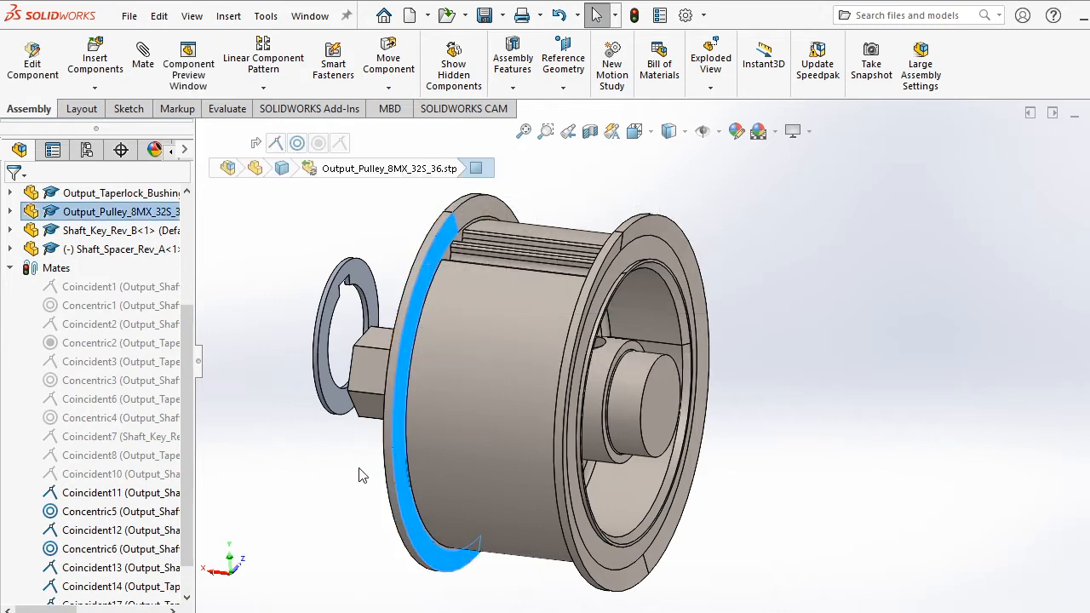
left_click(335, 445)
Mate the spacer's flat face coincident with the end face of the taperlock bushing, with the mate alignment flipped.
scroll(337, 449, "down", 3)
scroll(481, 410, "up", 5)
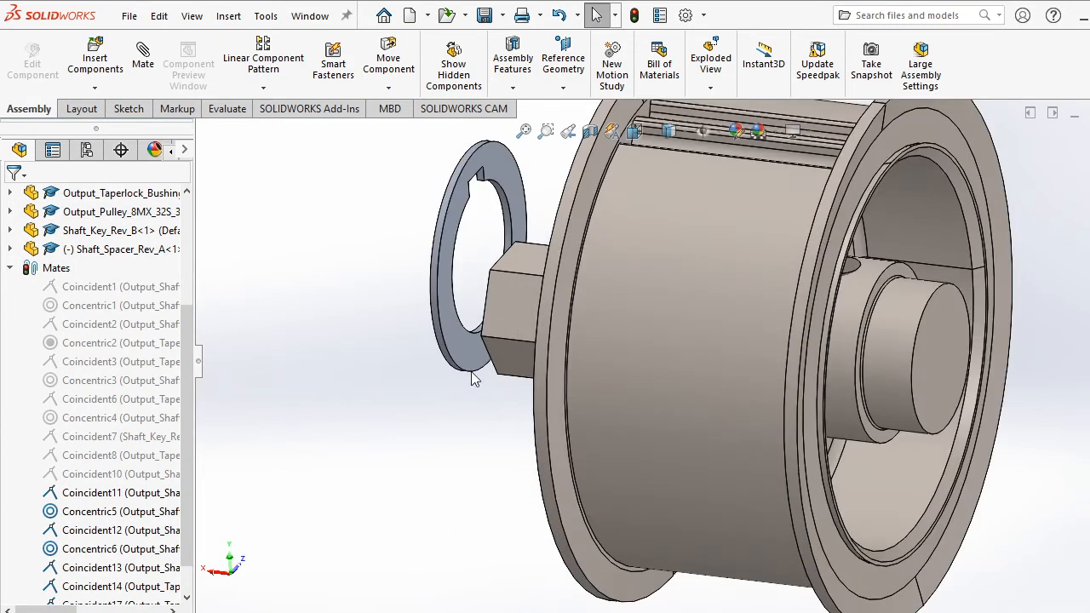
scroll(474, 380, "down", 3)
right_click_drag(483, 376, 503, 373)
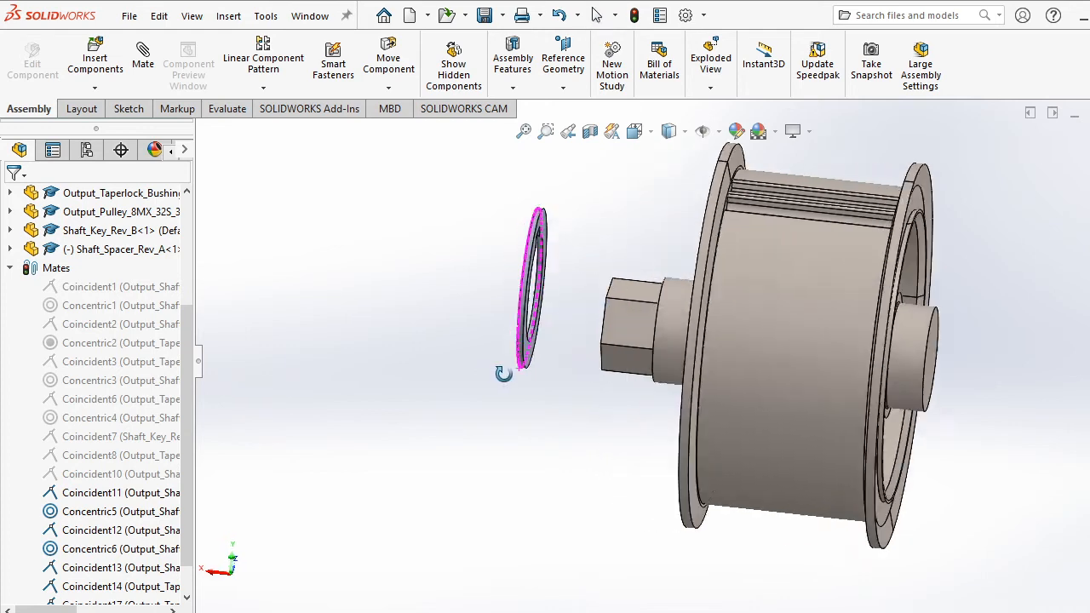
middle_click_drag(503, 373, 715, 384)
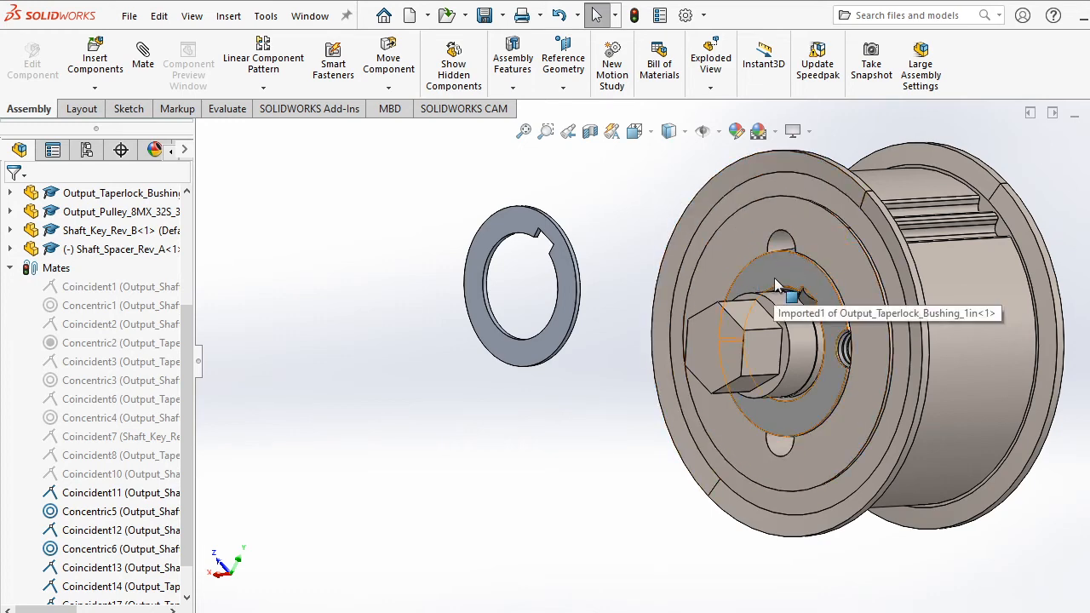
left_click(741, 281)
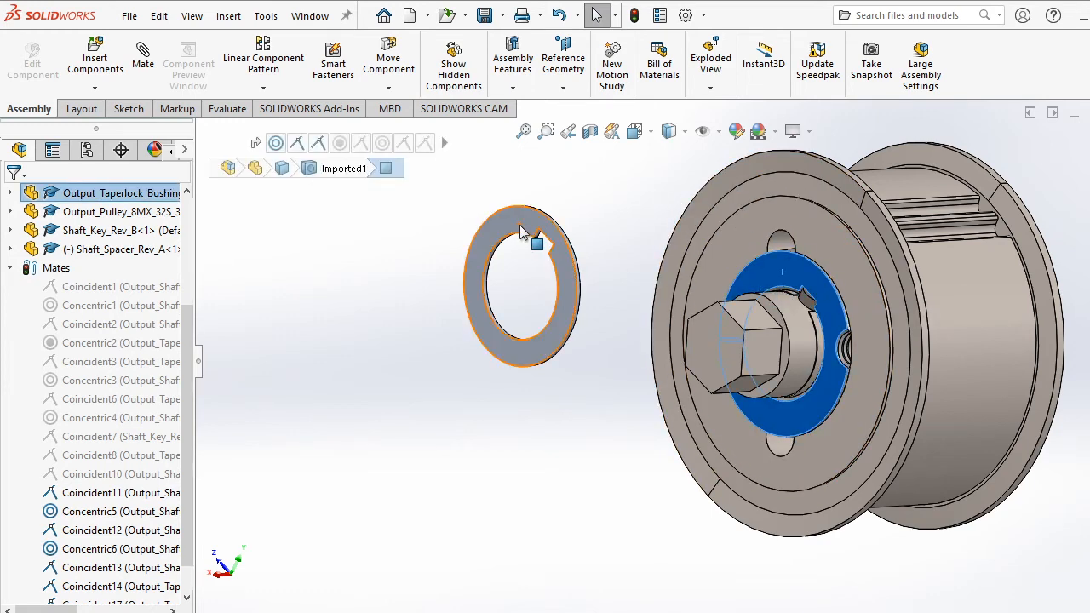
left_click(526, 232, "ctrl")
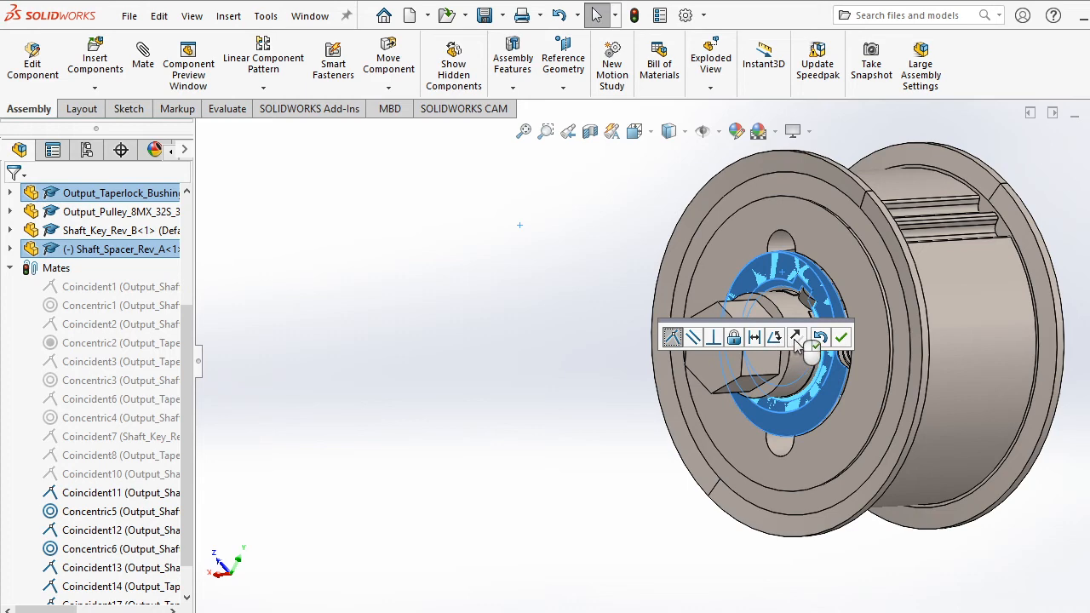
left_click(795, 338)
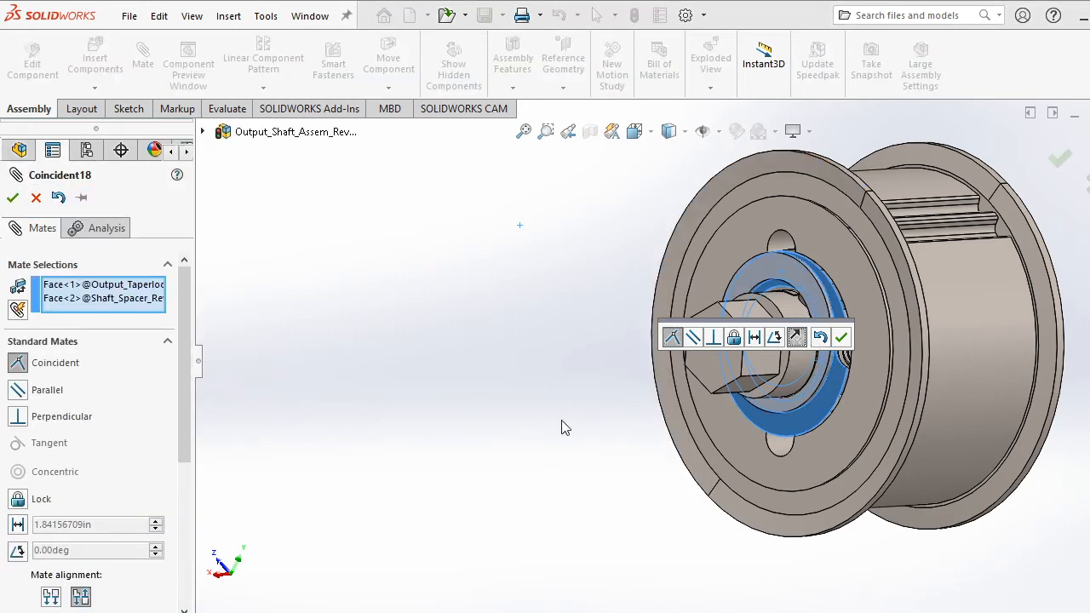
left_click(841, 338)
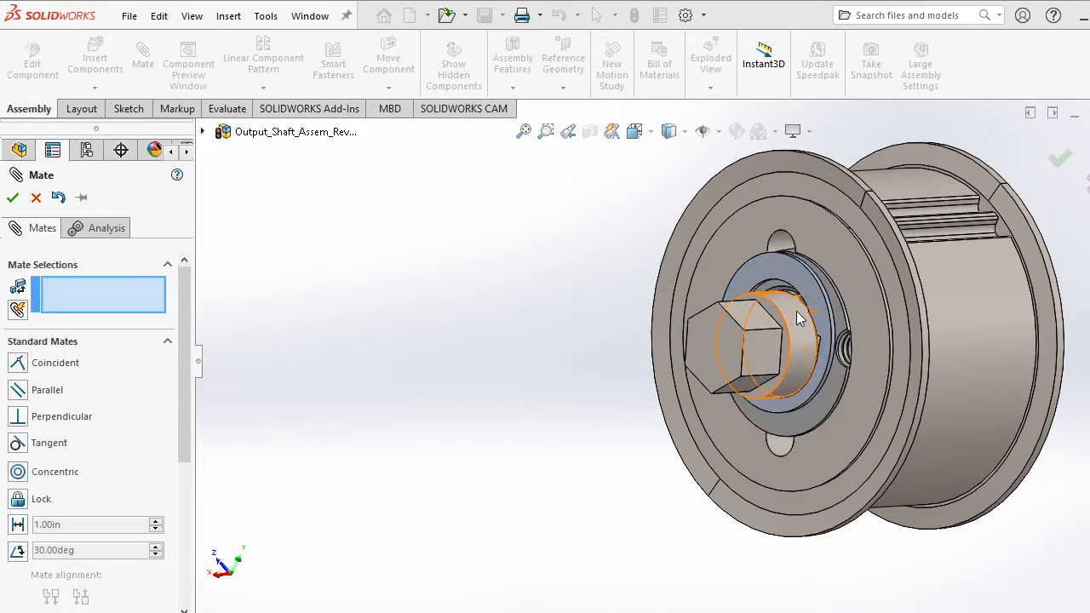
key("Escape")
Test the spacer's remaining freedom by sliding it across the bushing face, offset from the shaft.
scroll(837, 317, "down", 5)
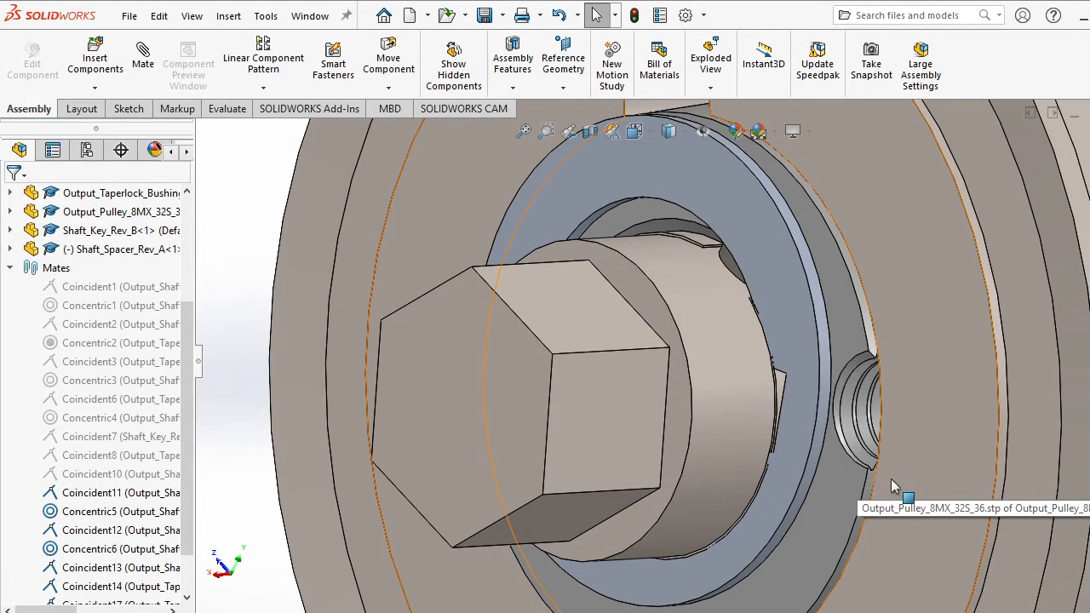
middle_click_drag(890, 478, 882, 474)
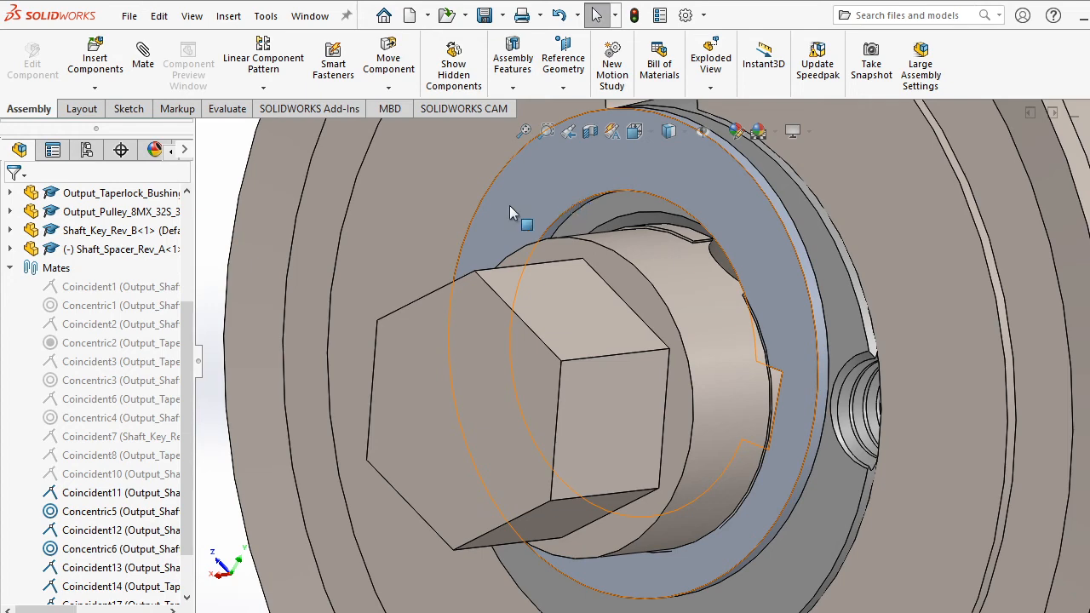
left_click_drag(509, 207, 587, 326)
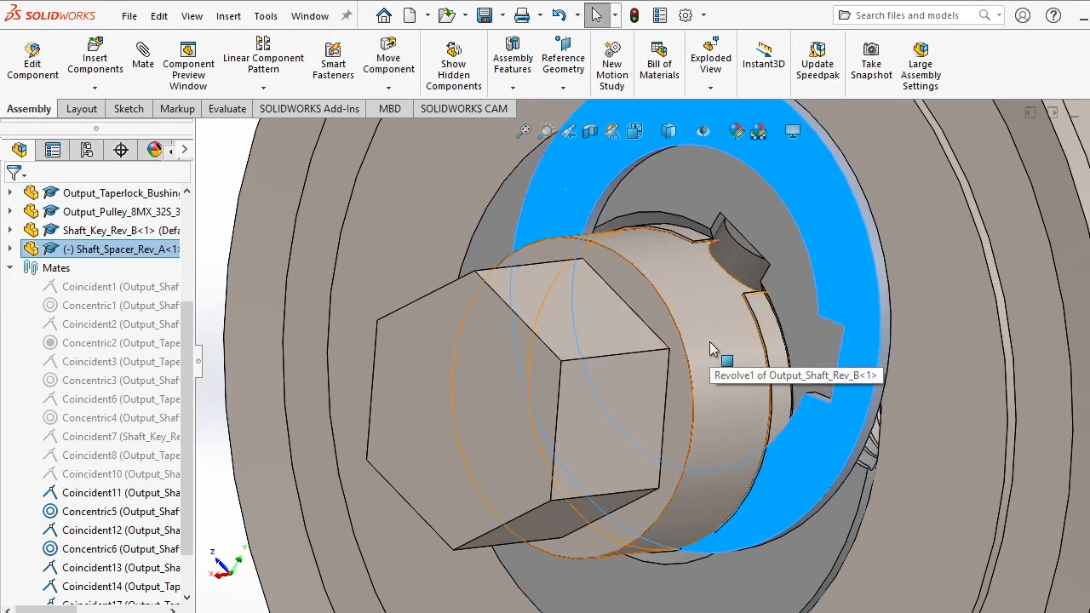
key("Escape")
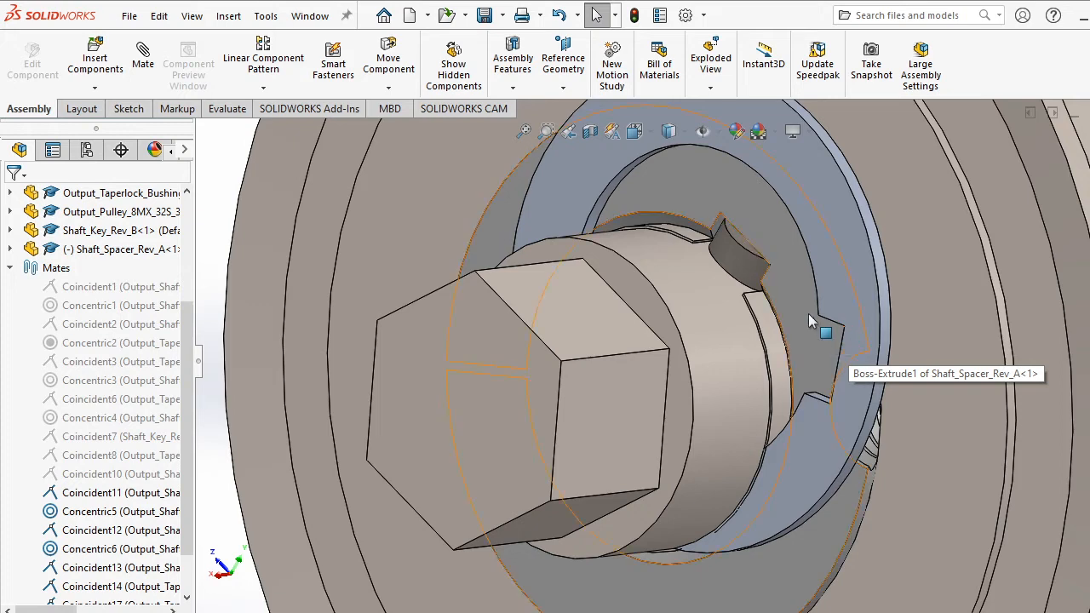
Add a Coincident mate between the shaft key's outer face and the matching face of the spacer's key notch.
left_click(740, 240)
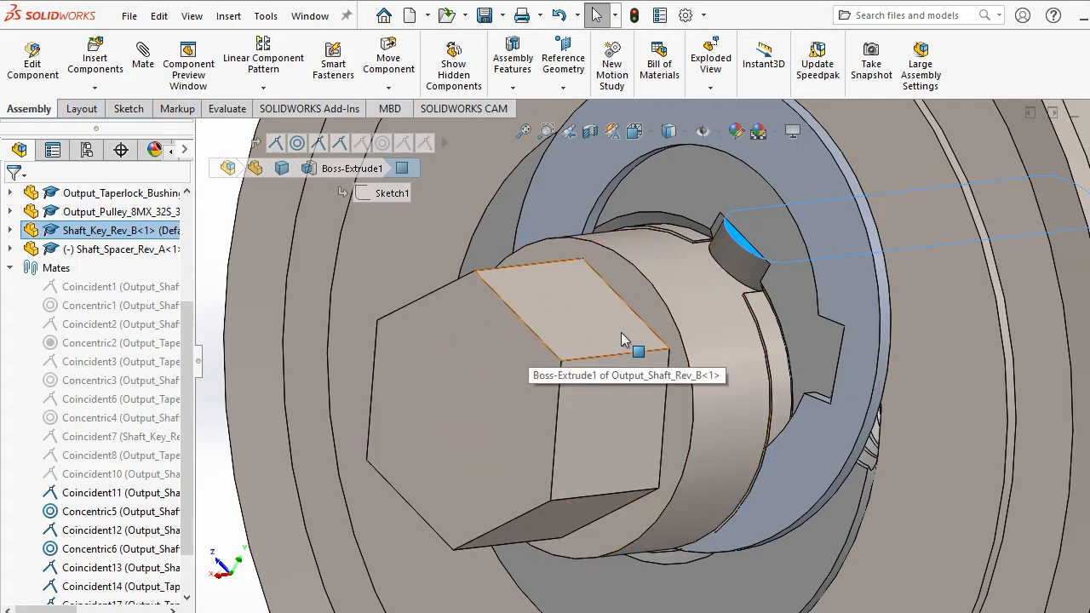
middle_click_drag(766, 357, 834, 390)
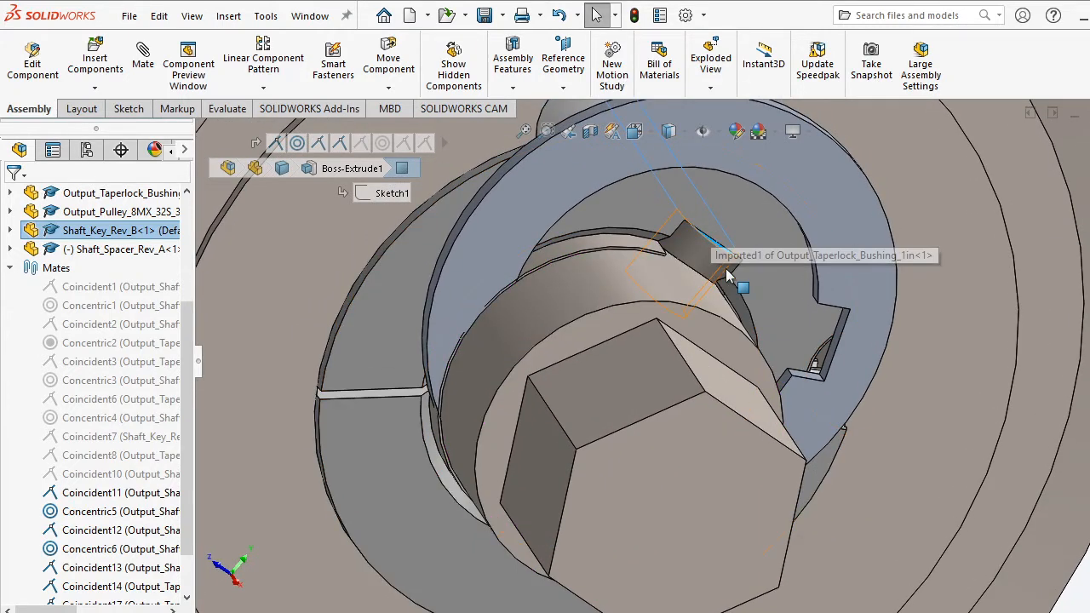
left_click(838, 336, "ctrl")
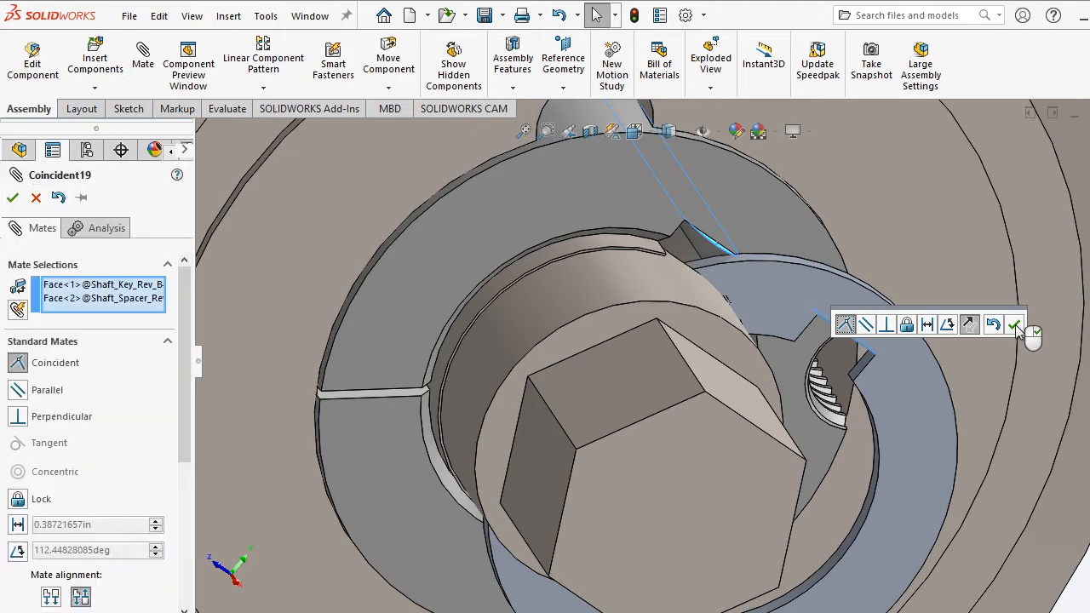
left_click(1016, 324)
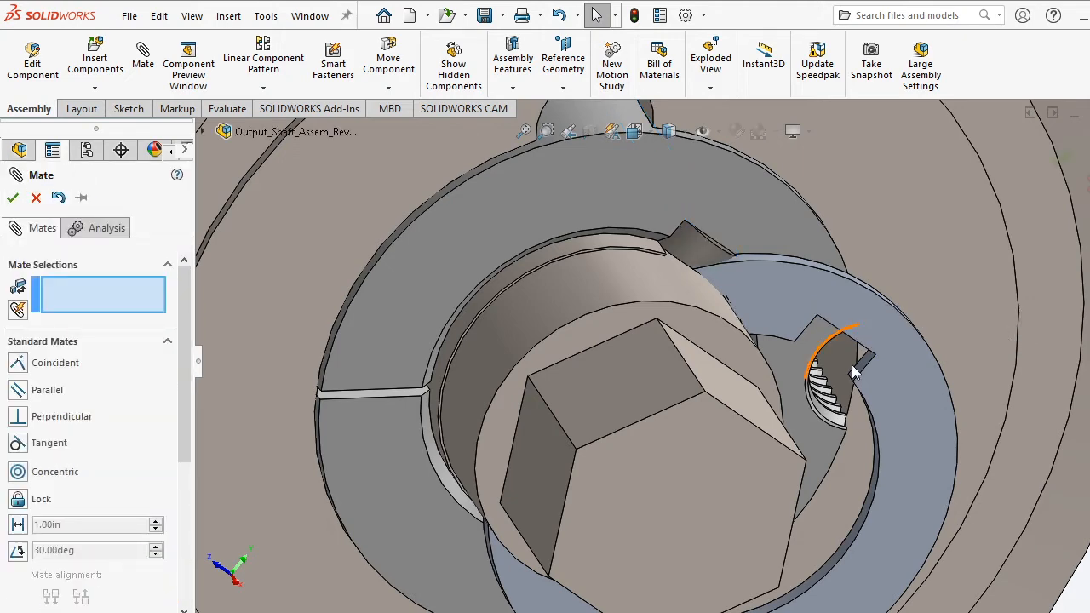
key("Escape")
Slide the spacer back over the bushing and mate its inner bore Concentric with the shaft's cylindrical face.
left_click(725, 286)
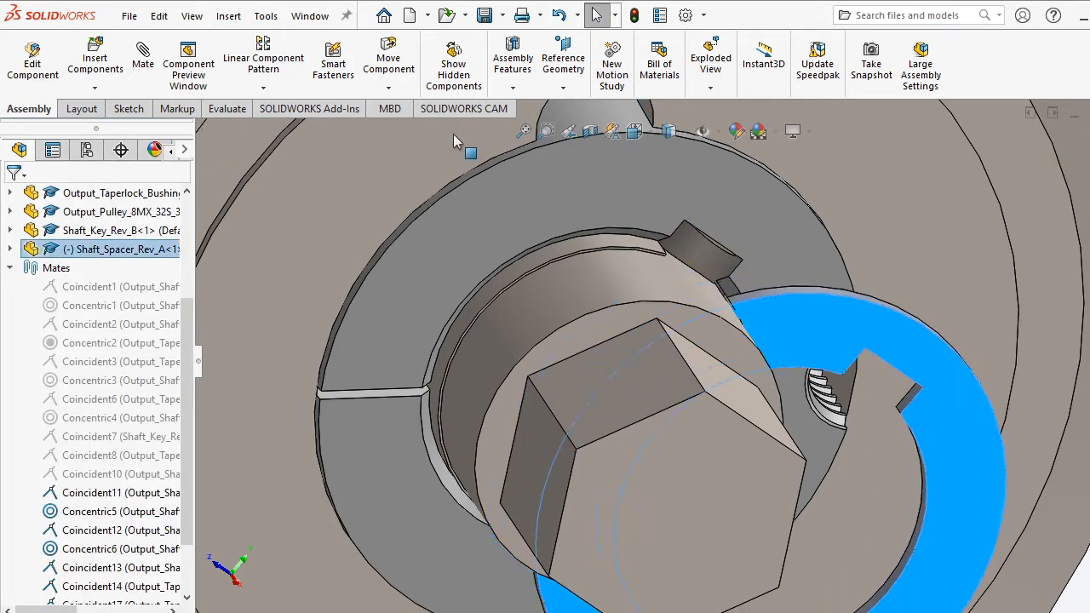
left_click_drag(453, 133, 220, 210)
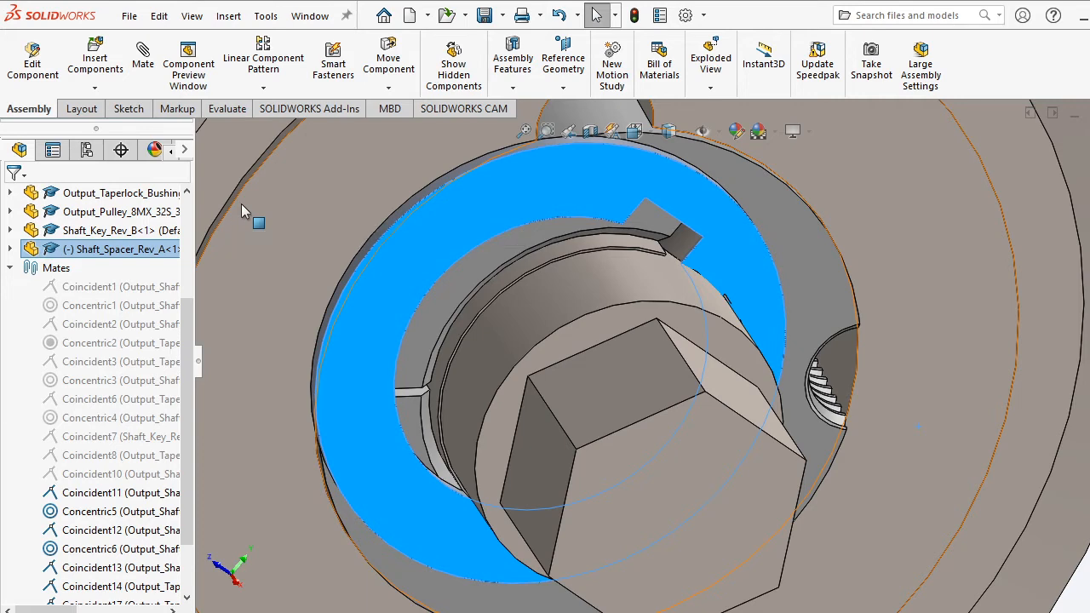
left_click(481, 298)
middle_click_drag(485, 282, 409, 270)
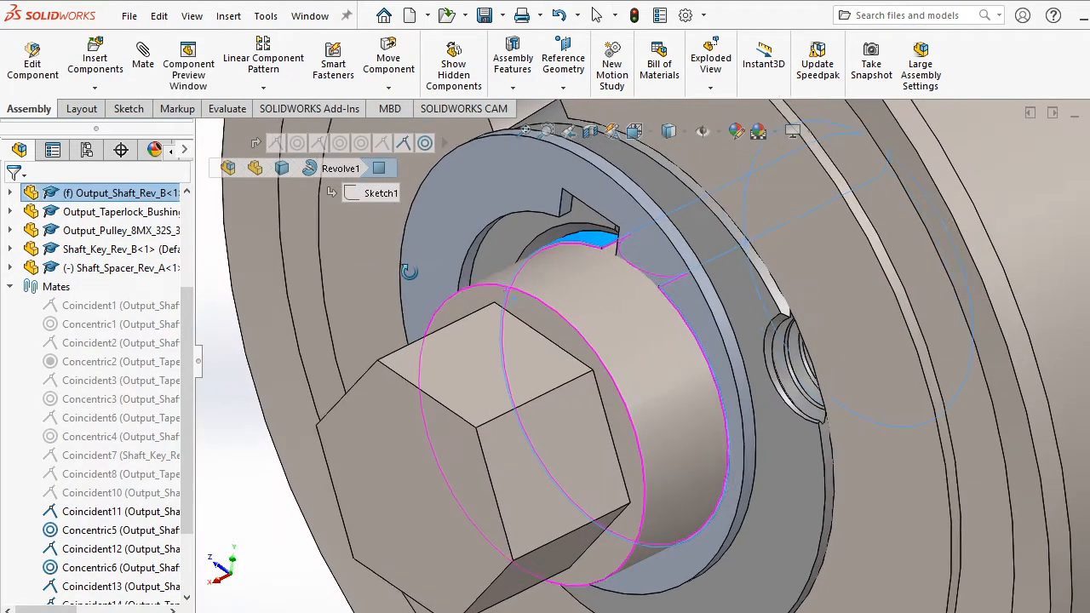
left_click(467, 264, "ctrl")
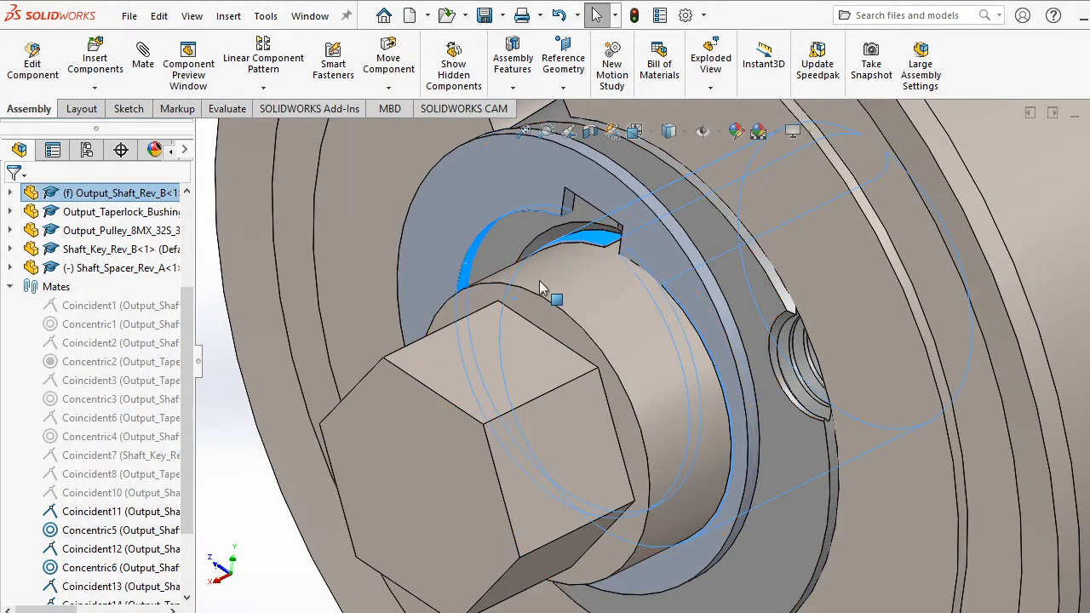
left_click(613, 324, "ctrl")
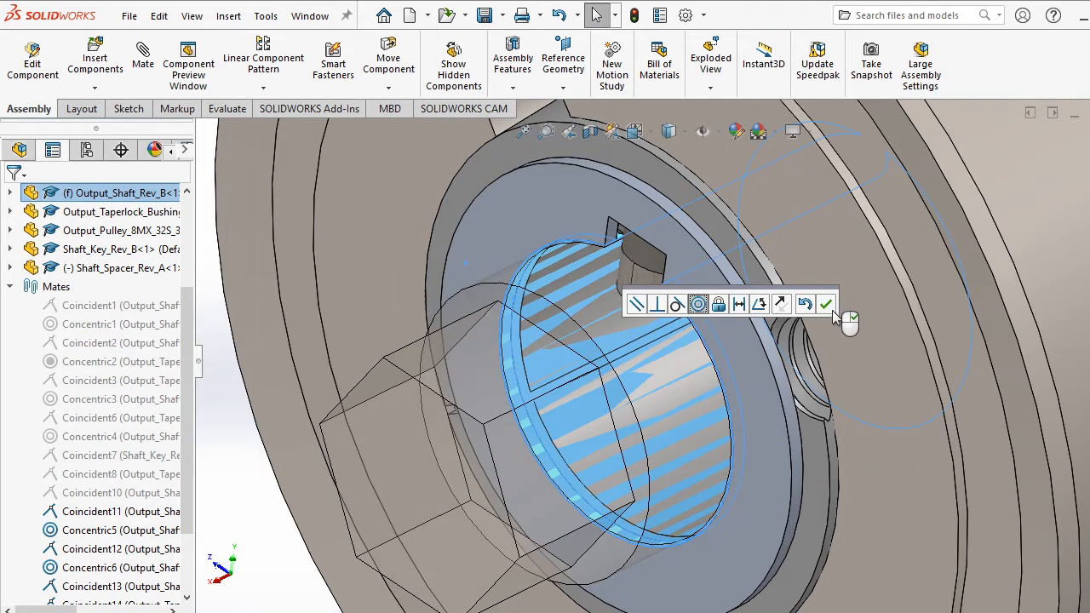
left_click(828, 307)
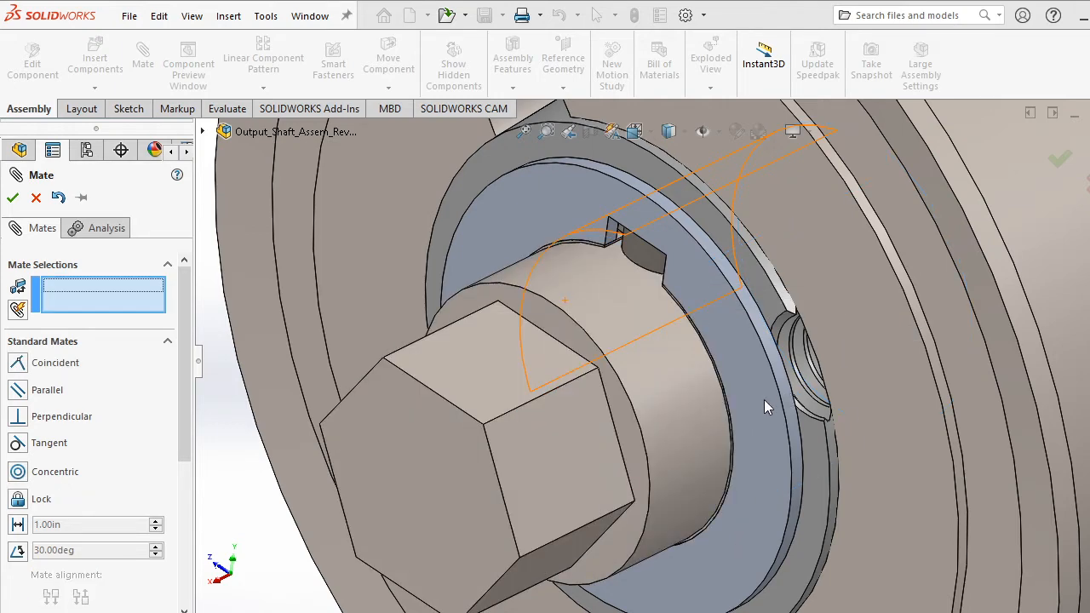
key("Escape")
Close Output_Shaft_Assem_Rev_B without saving and discard its changes in the parent assembly Intermediary_Assem_Rev_C.
scroll(764, 398, "up", 3)
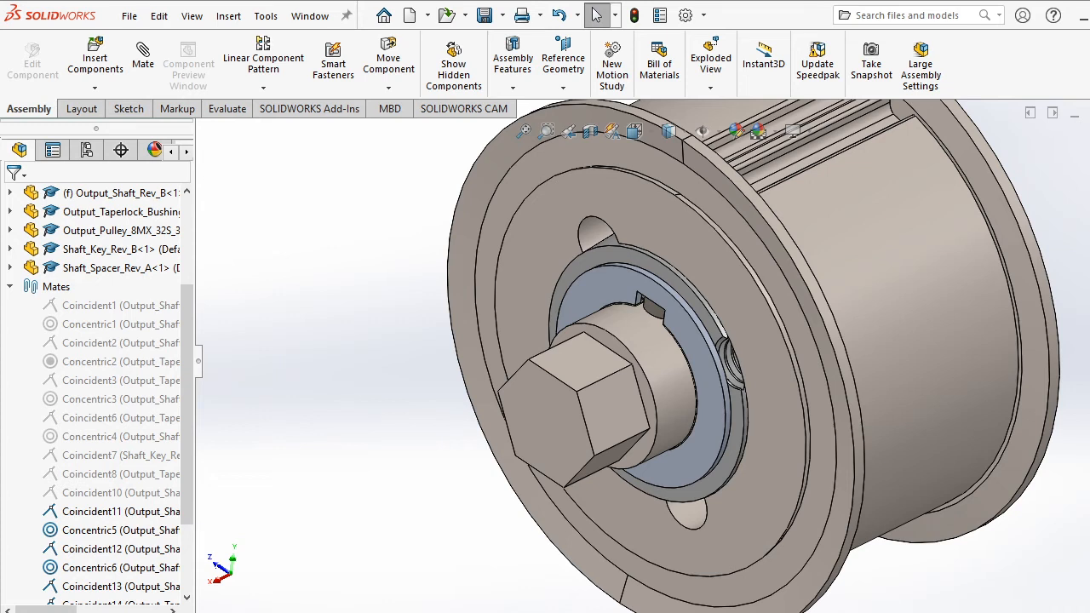
scroll(111, 421, "down", 2)
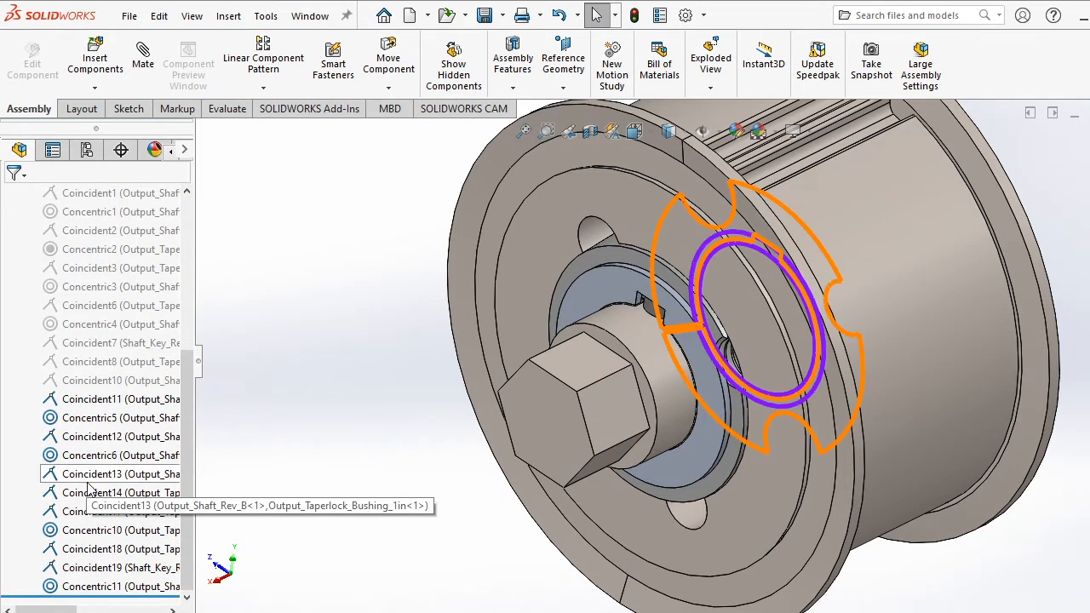
scroll(94, 482, "up", 2)
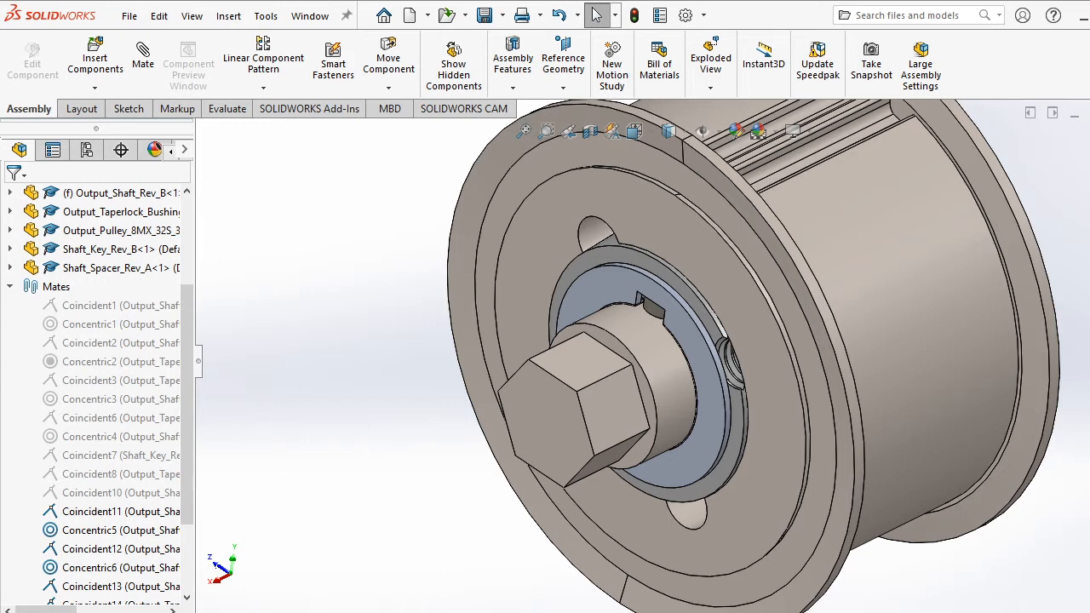
key("ctrl+w")
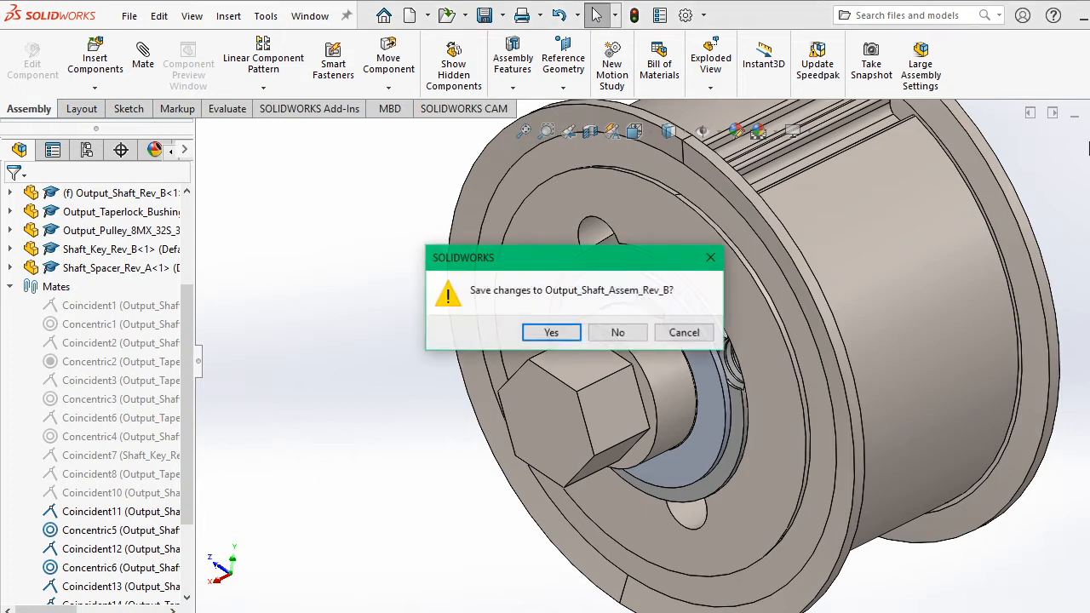
left_click(619, 333)
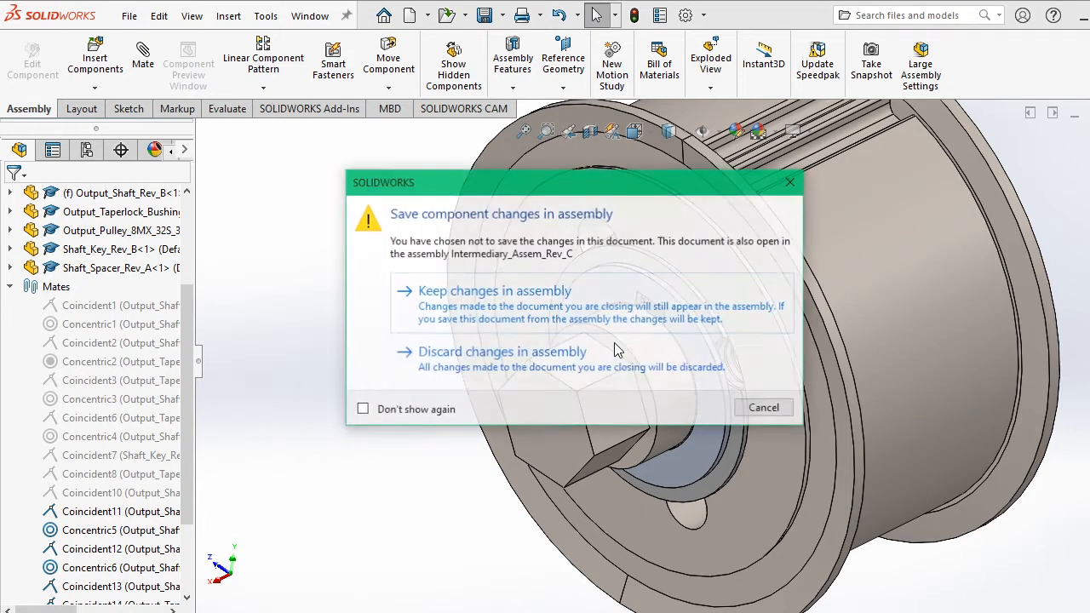
left_click(625, 368)
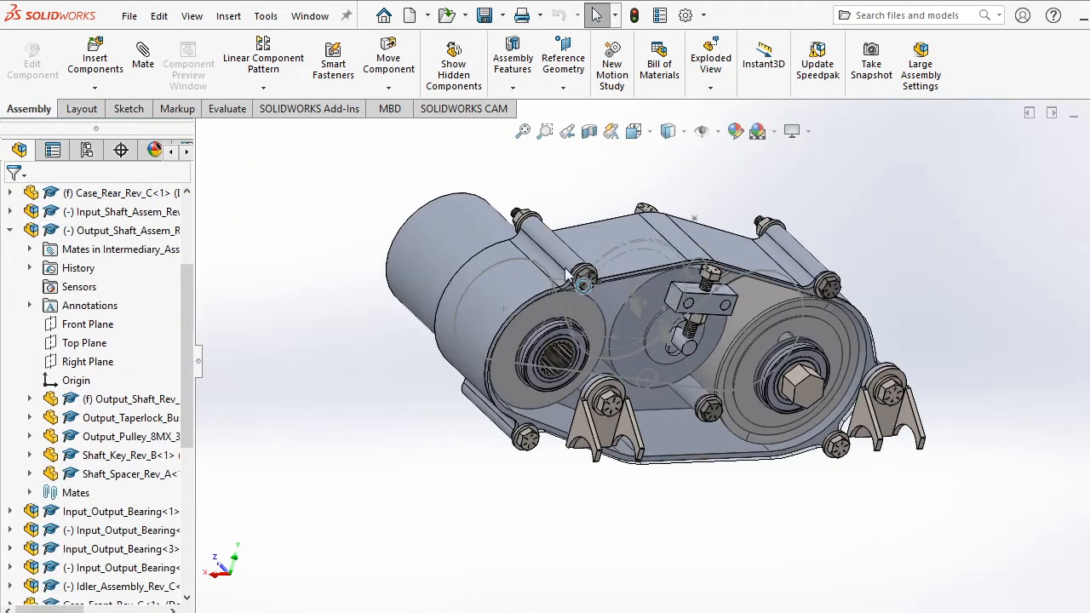
Turn off the transparency of the front case Case_Front_Rev_C in the intermediary assembly and clear the selection.
scroll(561, 268, "down", 3)
scroll(570, 348, "down", 3)
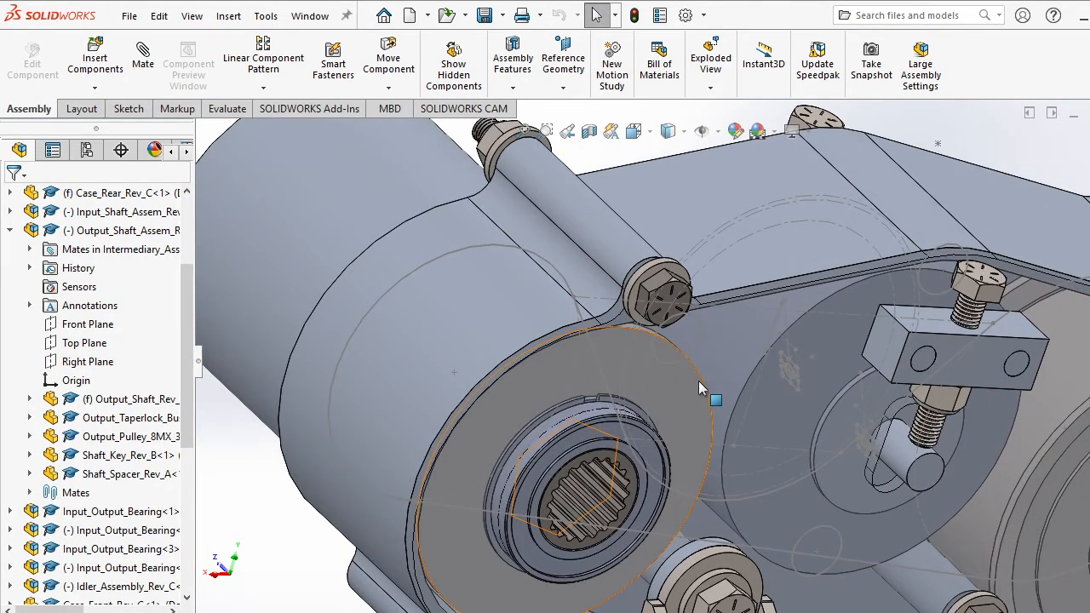
middle_click_drag(699, 380, 730, 408)
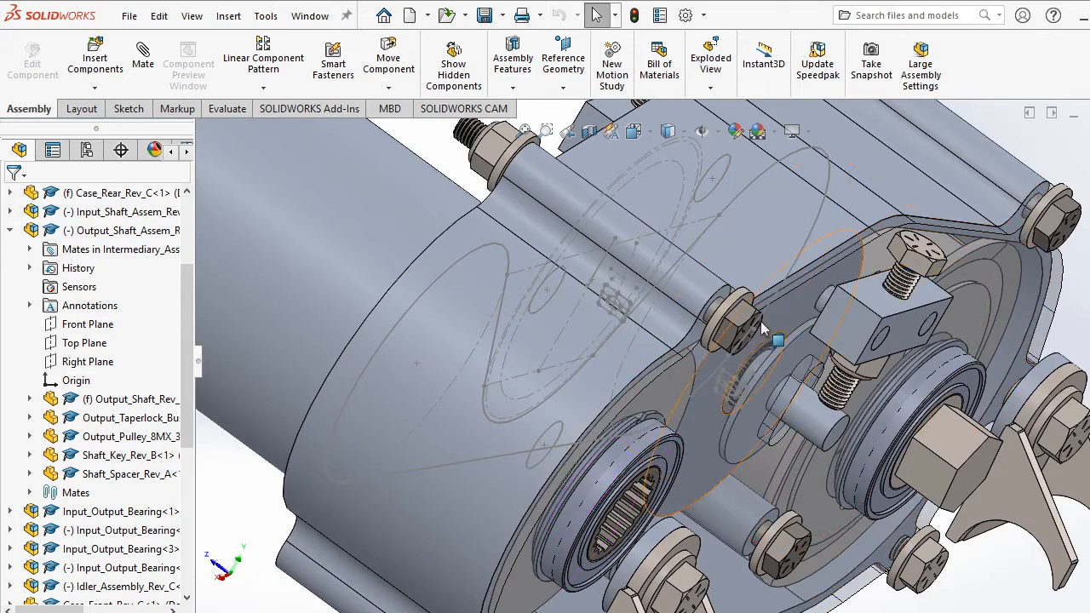
left_click(854, 573)
right_click(854, 573)
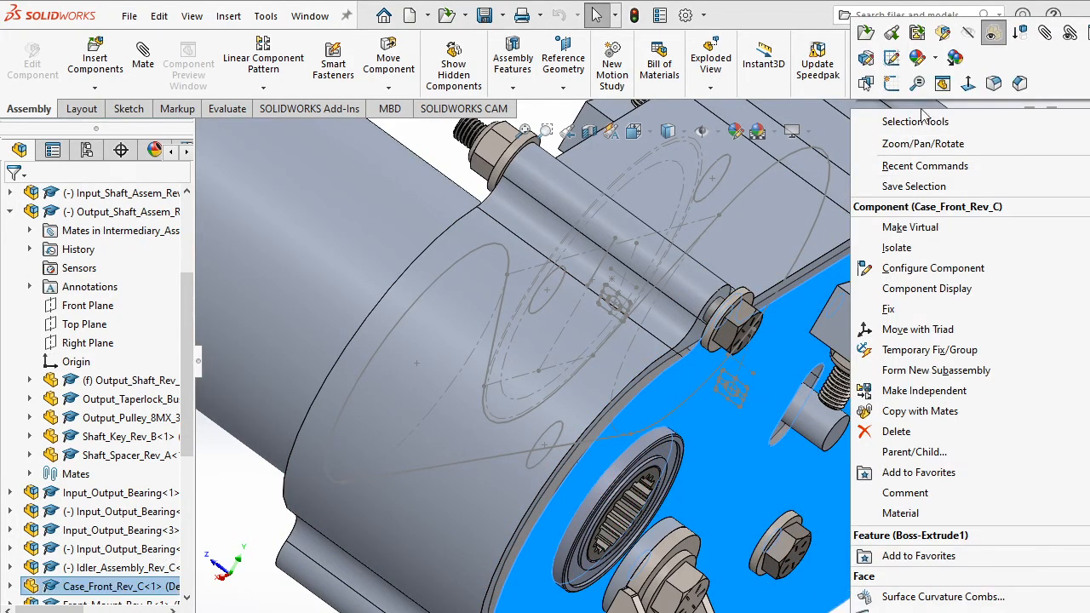
left_click(968, 34)
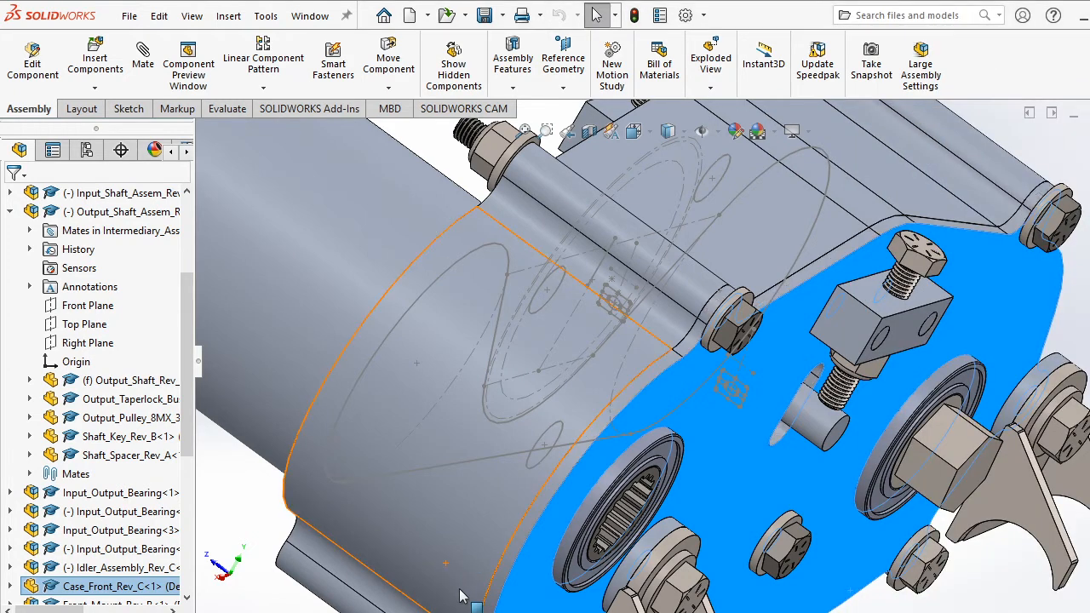
key("f")
left_click(284, 496)
Inspect the front case Case_Front_Rev_C, highlighting its curved outer face, its front face and the edge between them.
scroll(653, 430, "down", 6)
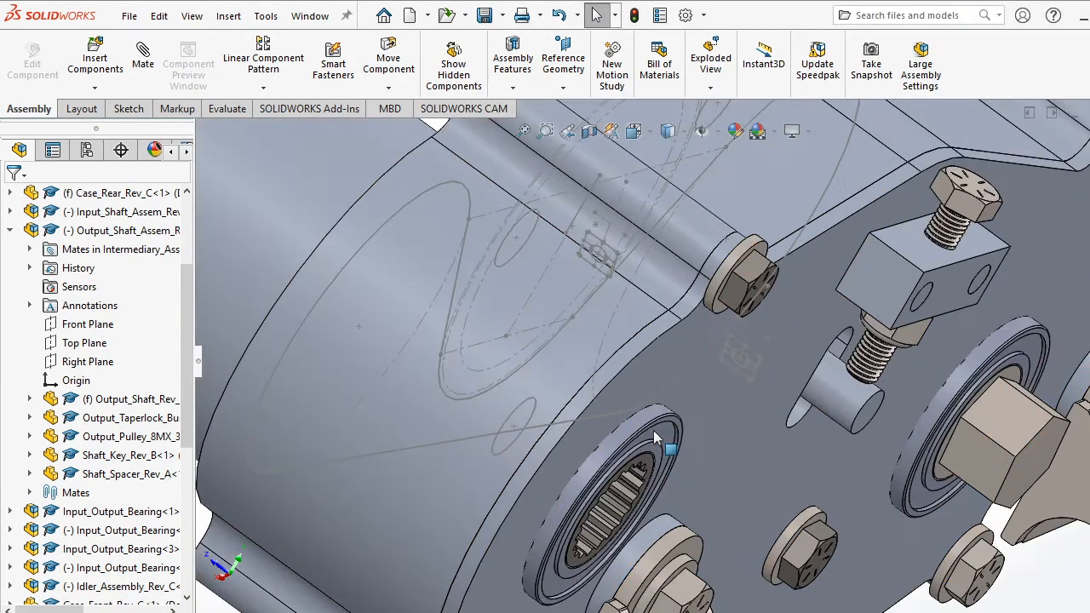
scroll(715, 336, "up", 3)
middle_click_drag(742, 400, 639, 368)
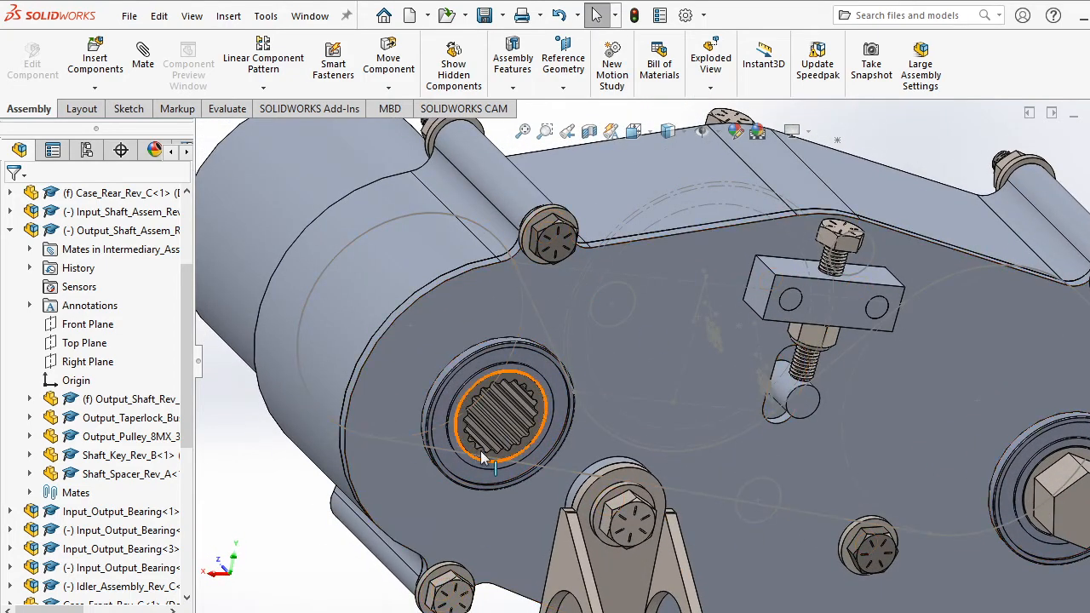
middle_click_drag(480, 450, 422, 345)
left_click(400, 299)
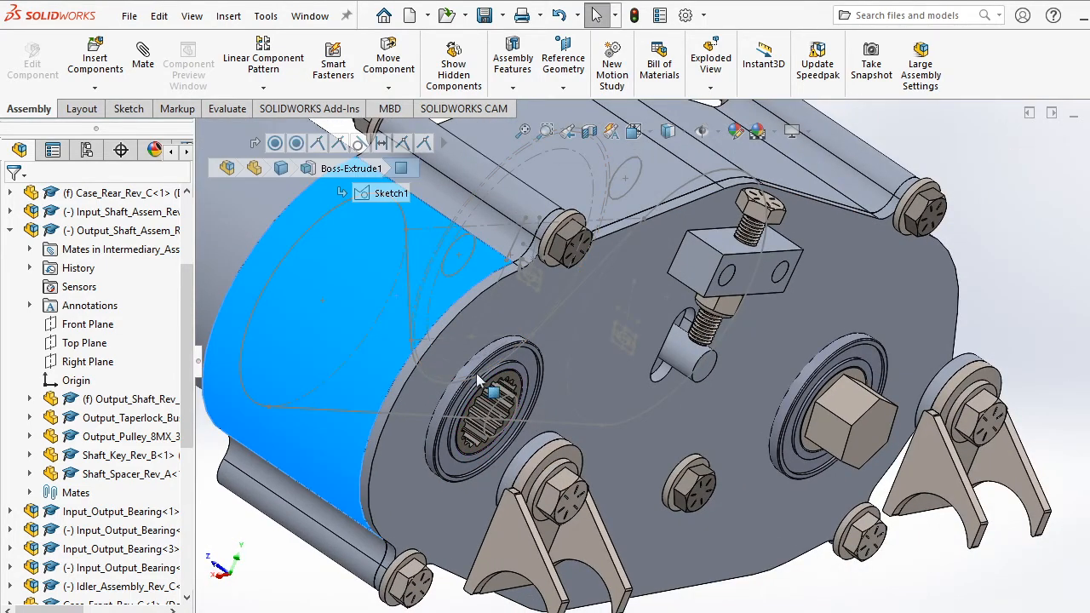
left_click(478, 342)
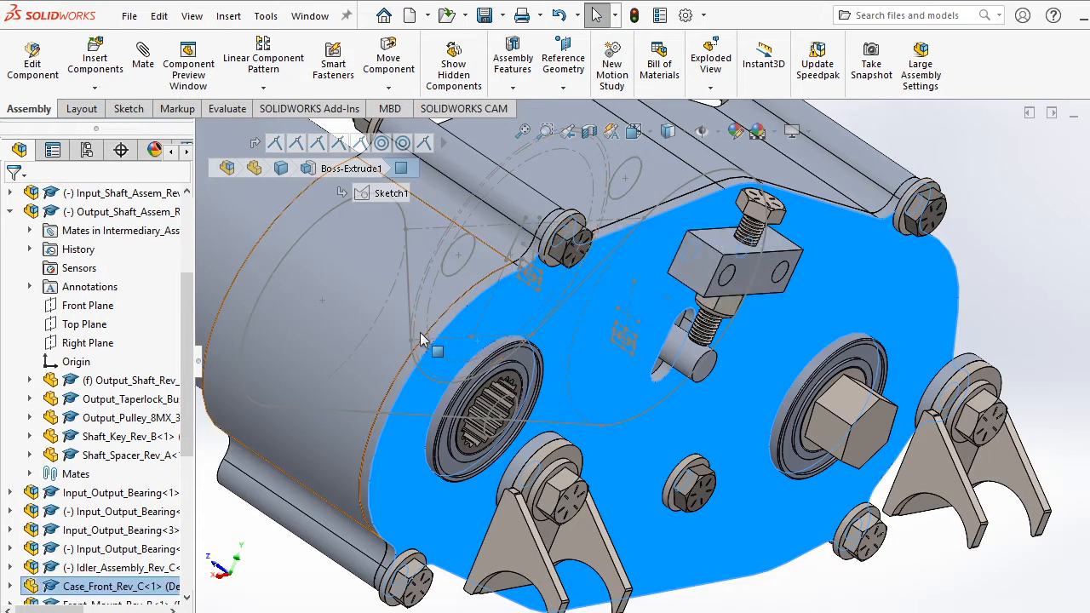
left_click(426, 338)
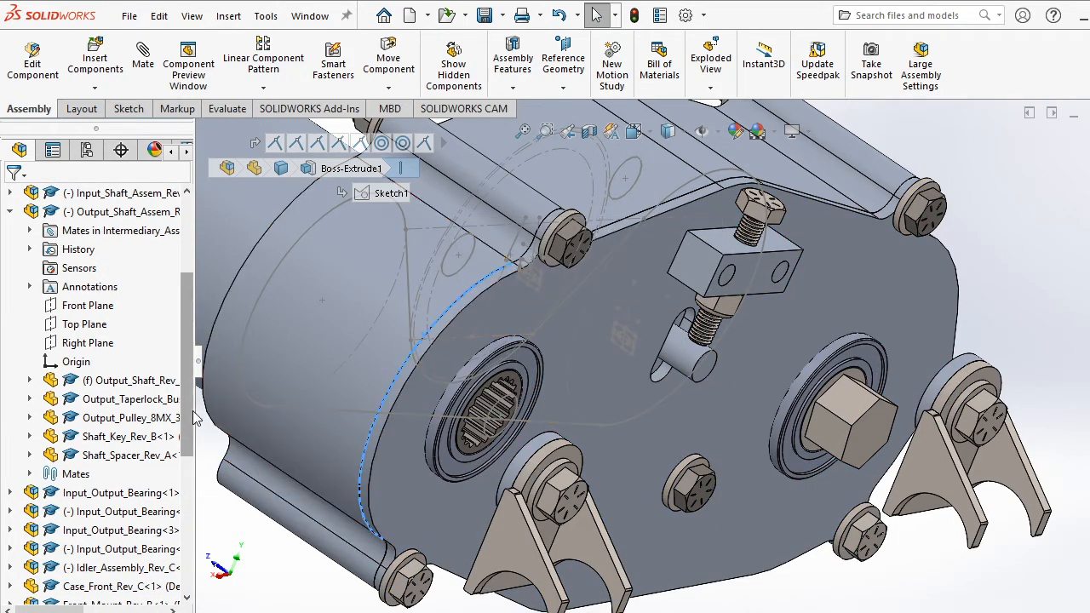
Review the mates of the intermediary assembly and highlight the faces used by Coincident40 on the front case.
left_click_drag(189, 431, 186, 564)
scroll(122, 535, "down", 4)
scroll(430, 388, "up", 6)
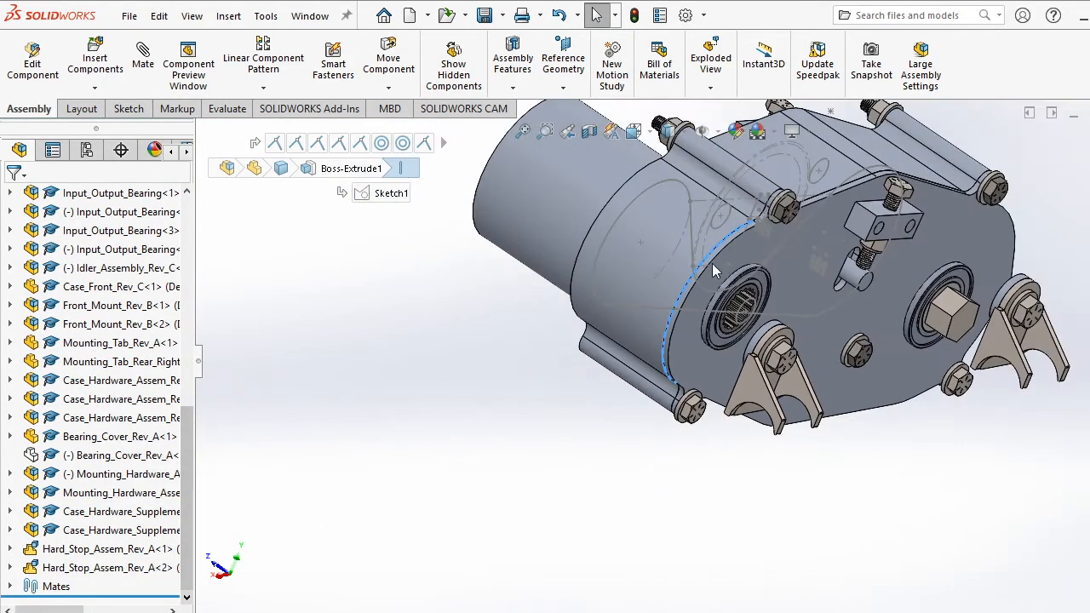
scroll(782, 332, "down", 4)
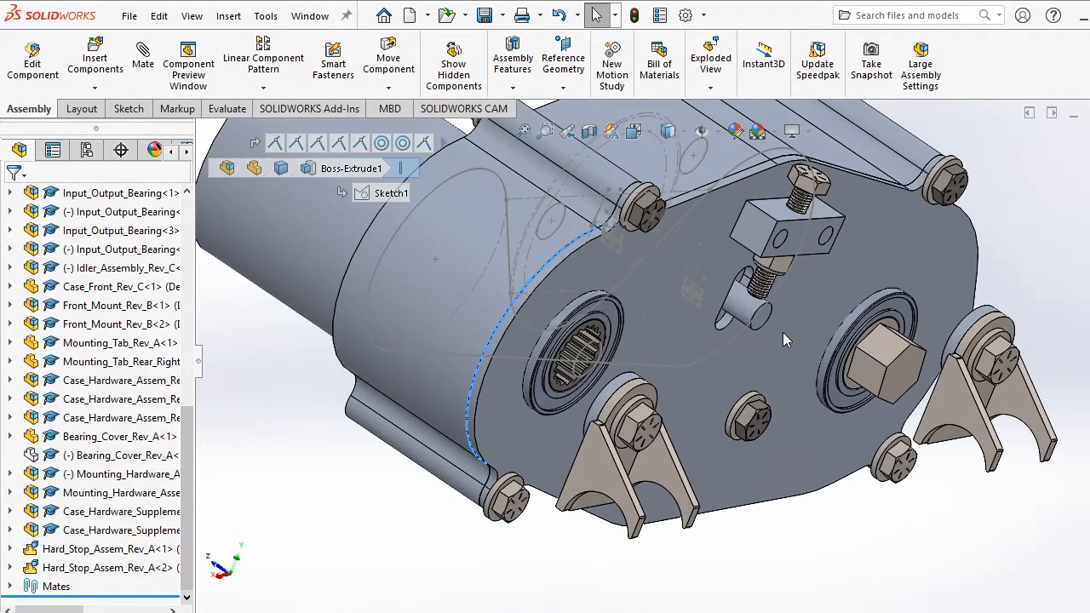
left_click(10, 585)
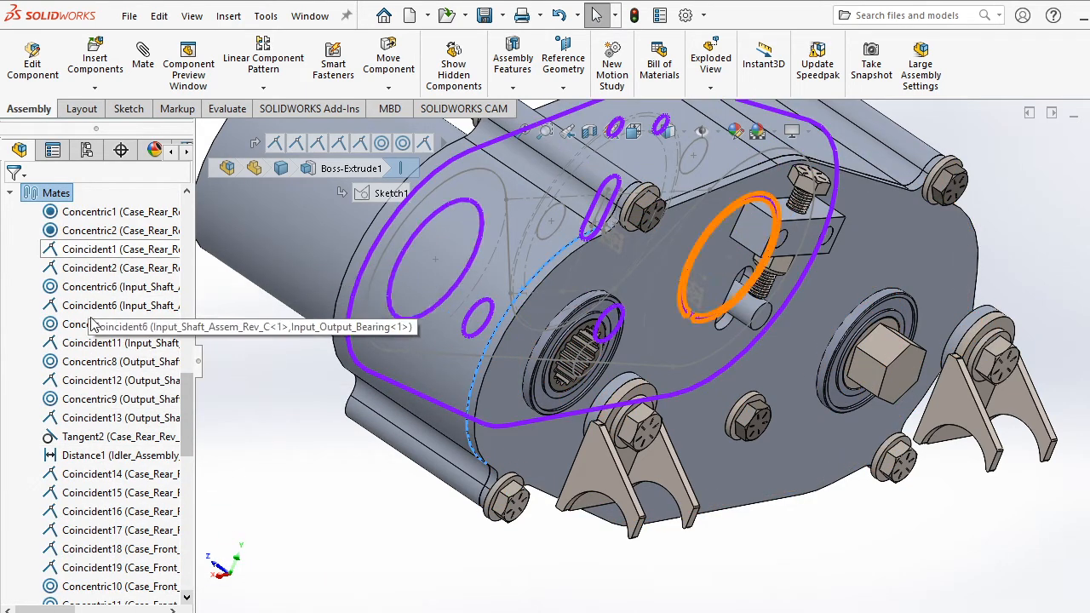
scroll(102, 545, "down", 12)
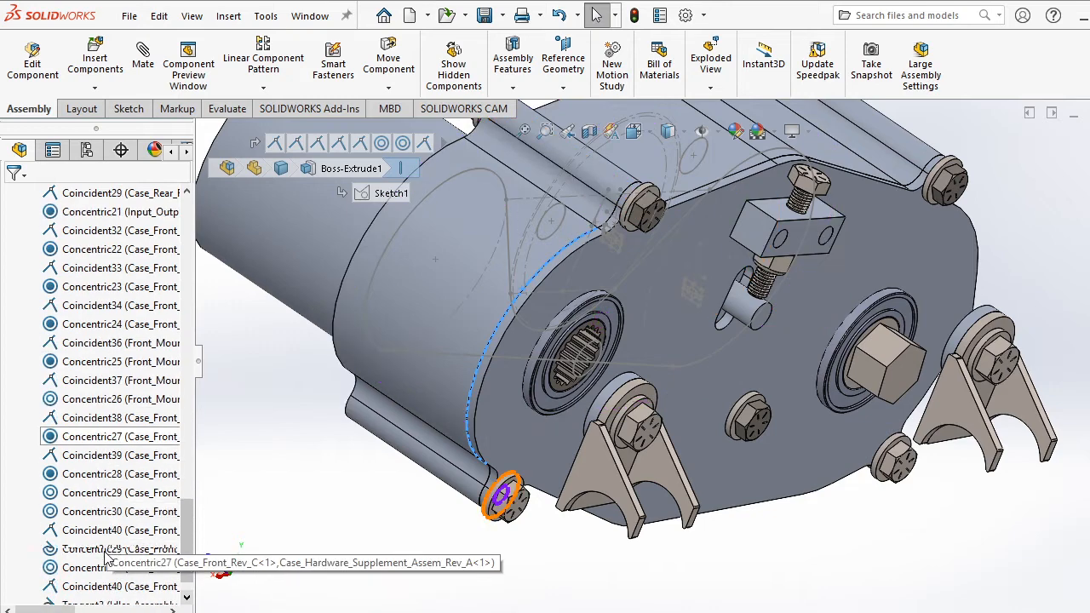
scroll(106, 557, "down", 1)
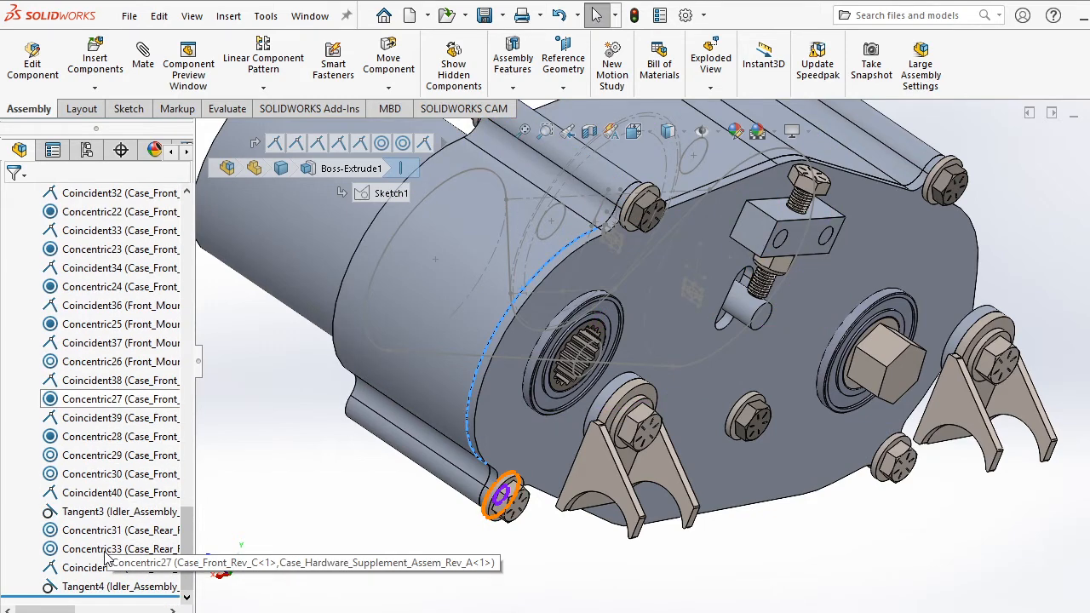
left_click(80, 493)
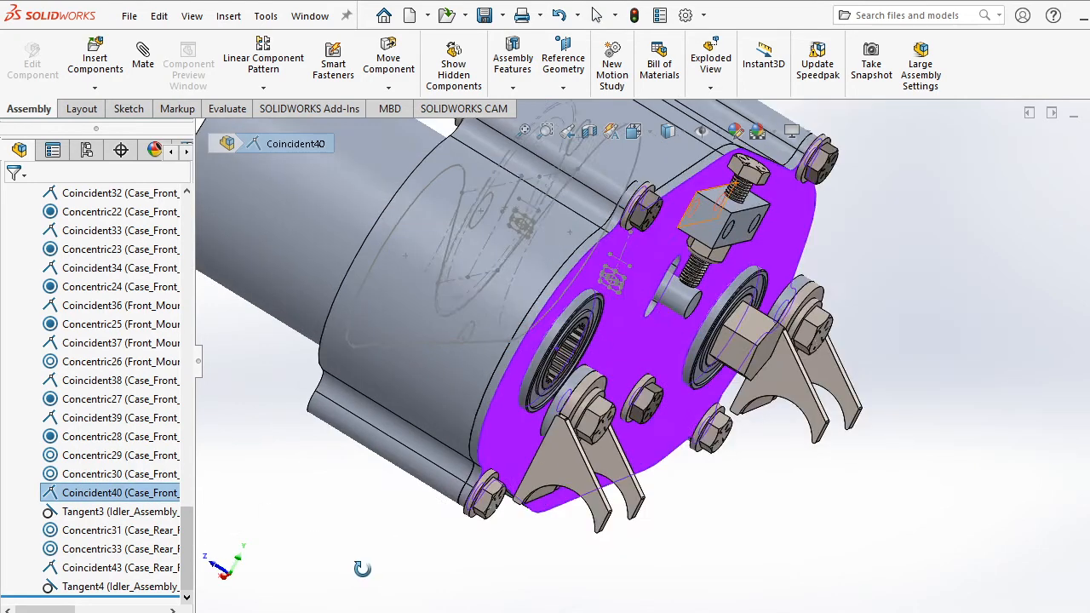
middle_click_drag(362, 568, 330, 554)
left_click(329, 554)
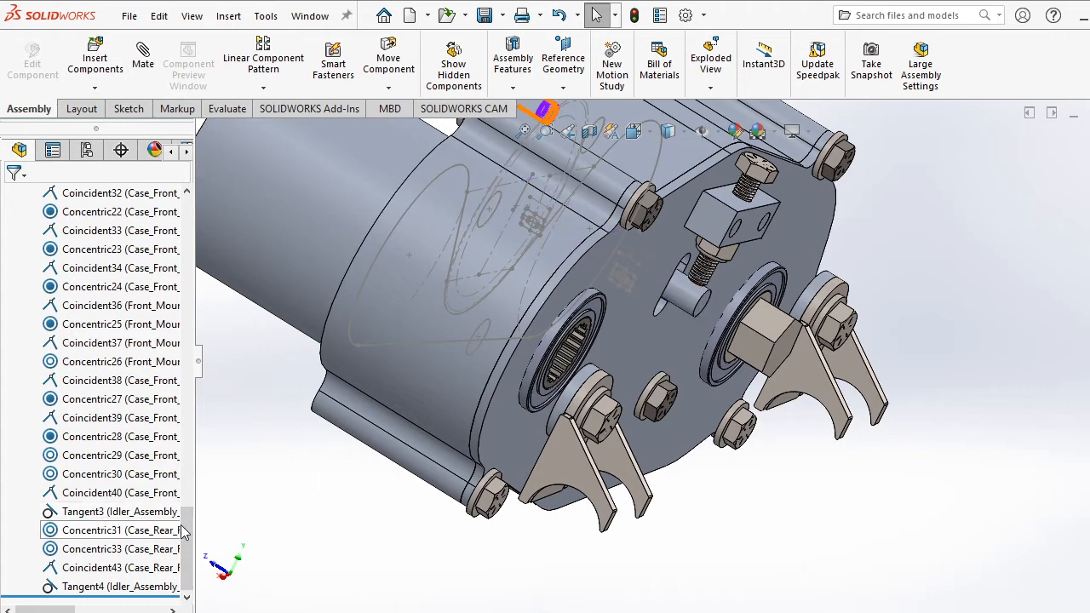
Collapse the expanded list of mates in the intermediary assembly's component tree.
scroll(164, 315, "up", 15)
scroll(164, 315, "up", 5)
scroll(164, 315, "down", 5)
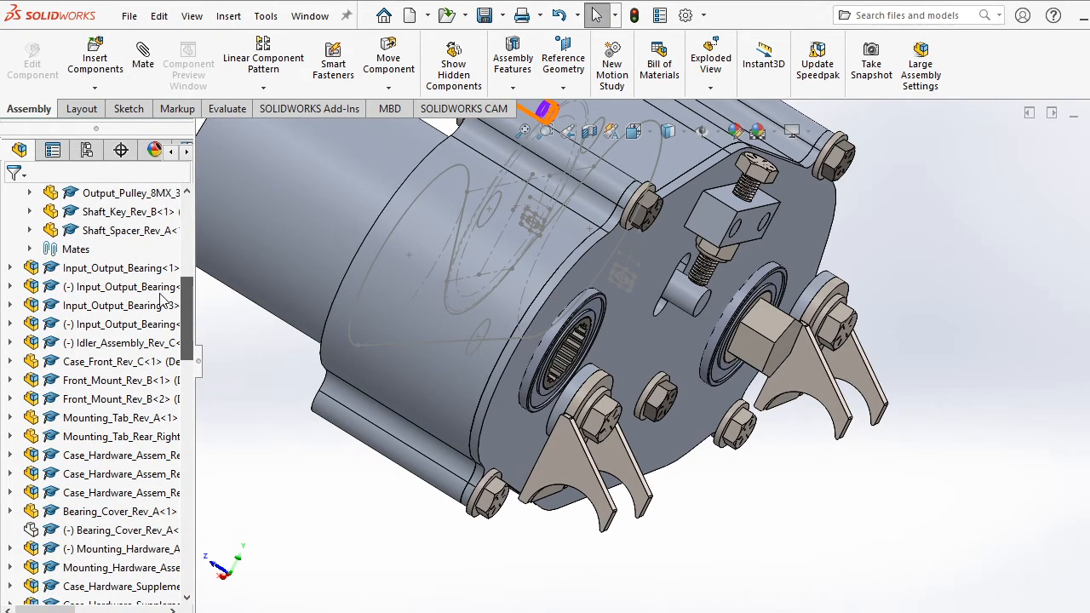
left_click(10, 531)
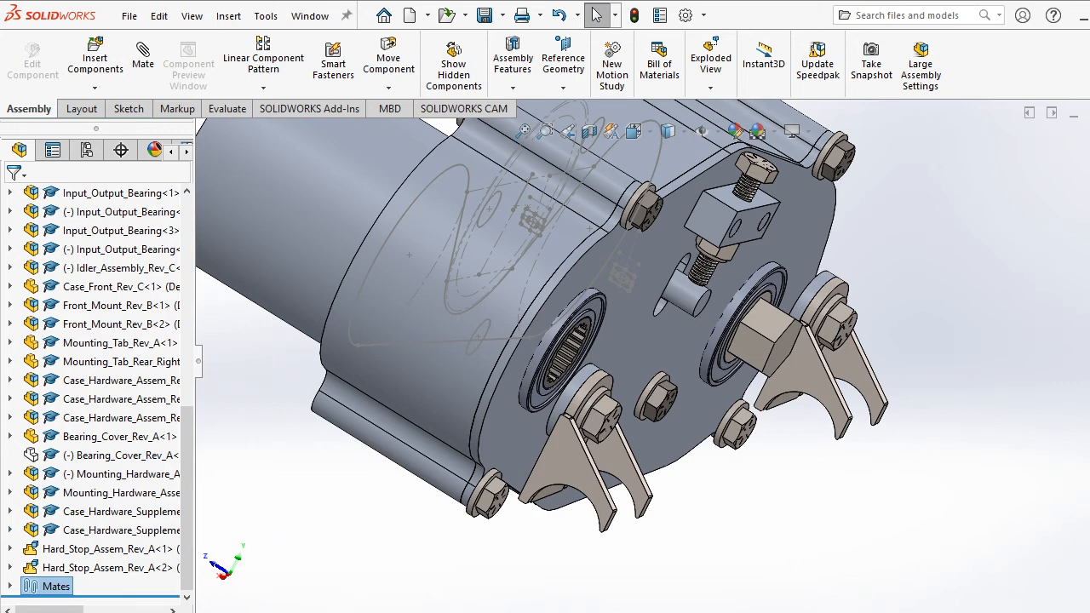
Switch to the web browser and search for "solidworks alignment chart meme" in a new tab.
left_click(567, 537)
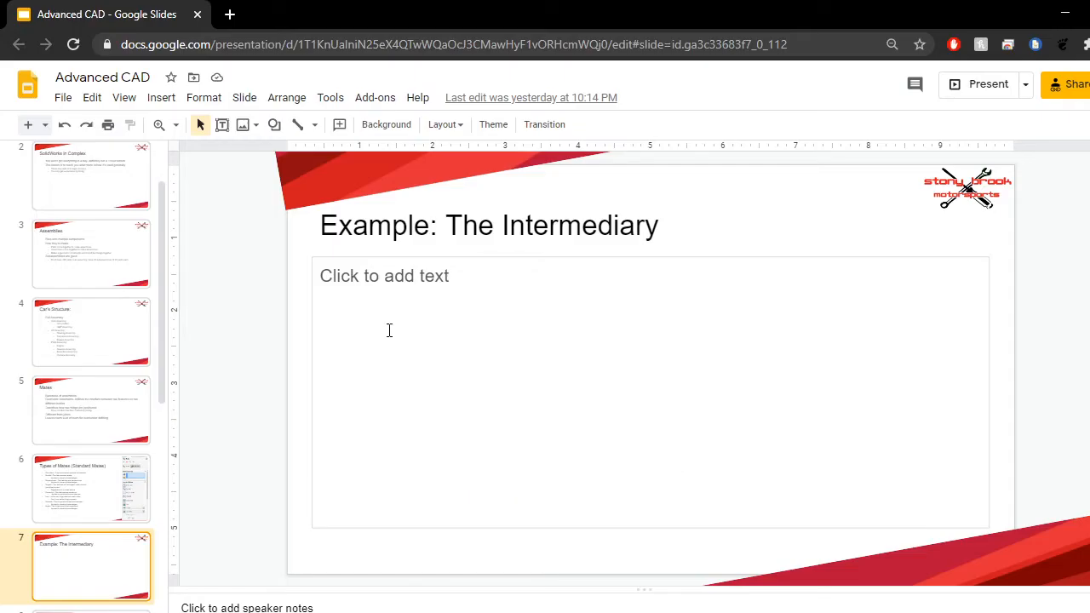
key("ctrl+t")
type("solidwo")
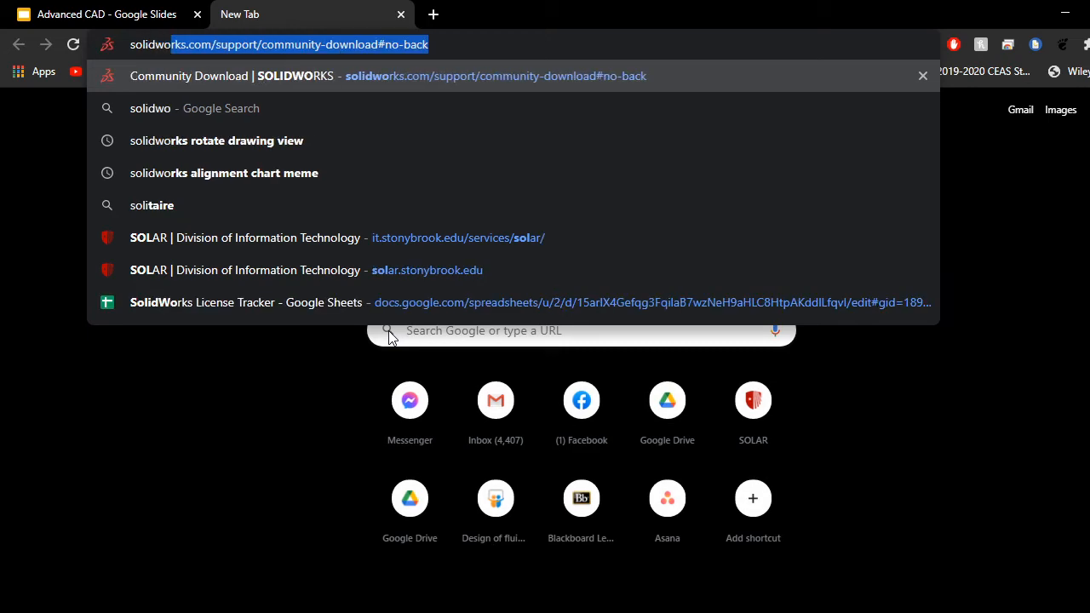
type("rks alig")
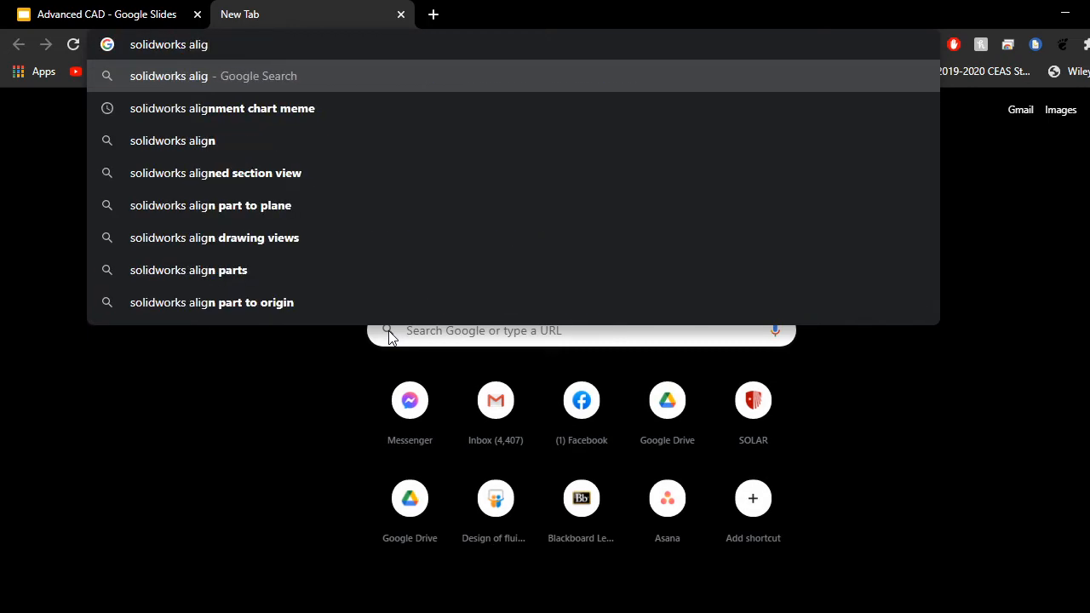
key("Down")
key("Return")
Return to the Advanced CAD presentation, go to the Reference Geometry slide and show it full screen.
key("ctrl+Tab")
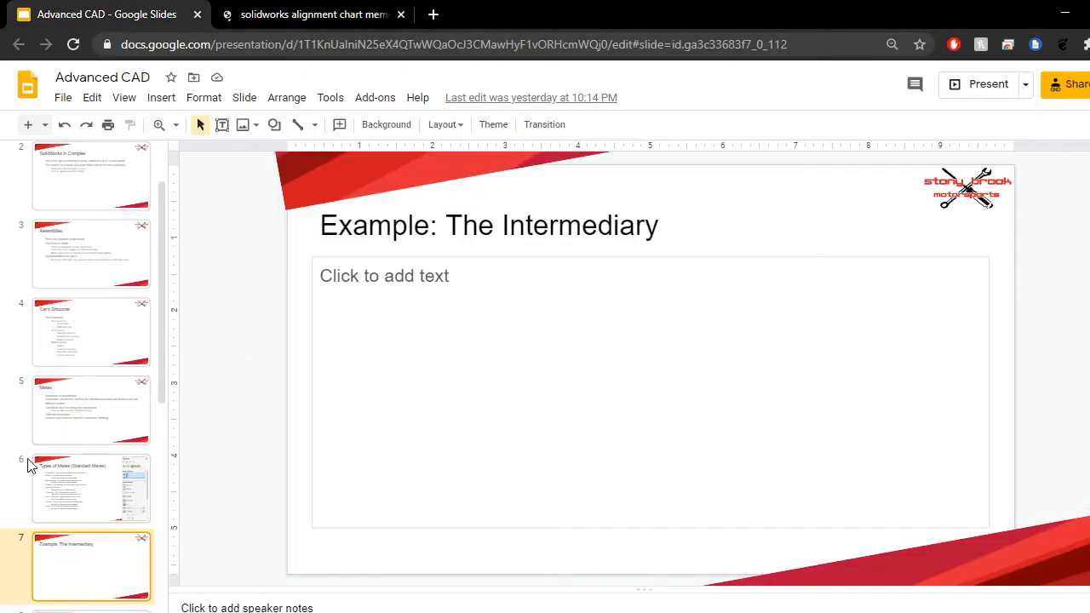
scroll(48, 460, "down", 2)
scroll(56, 460, "down", 2)
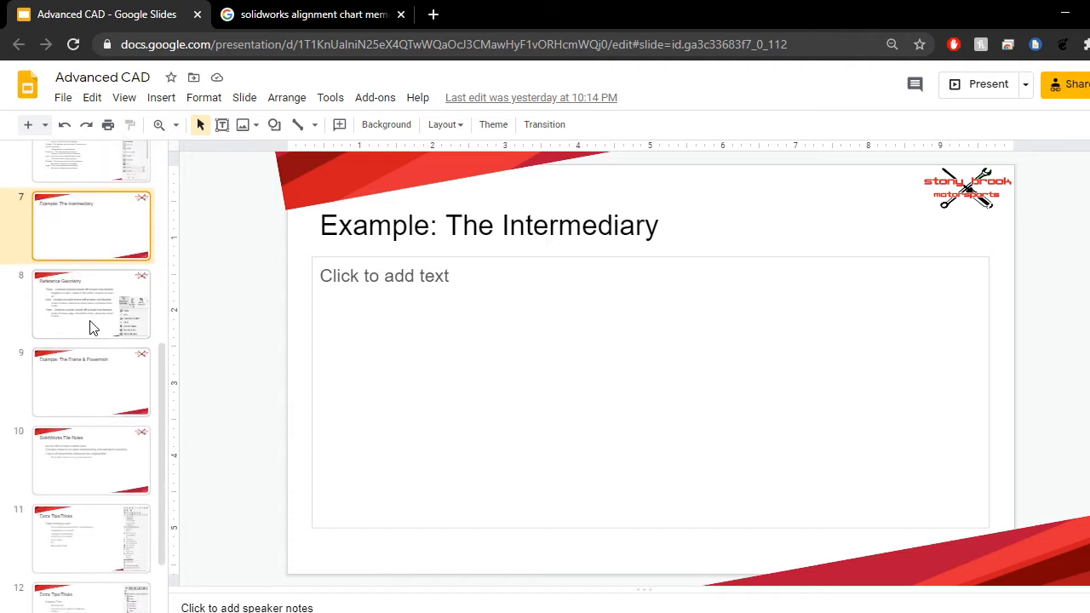
left_click(92, 325)
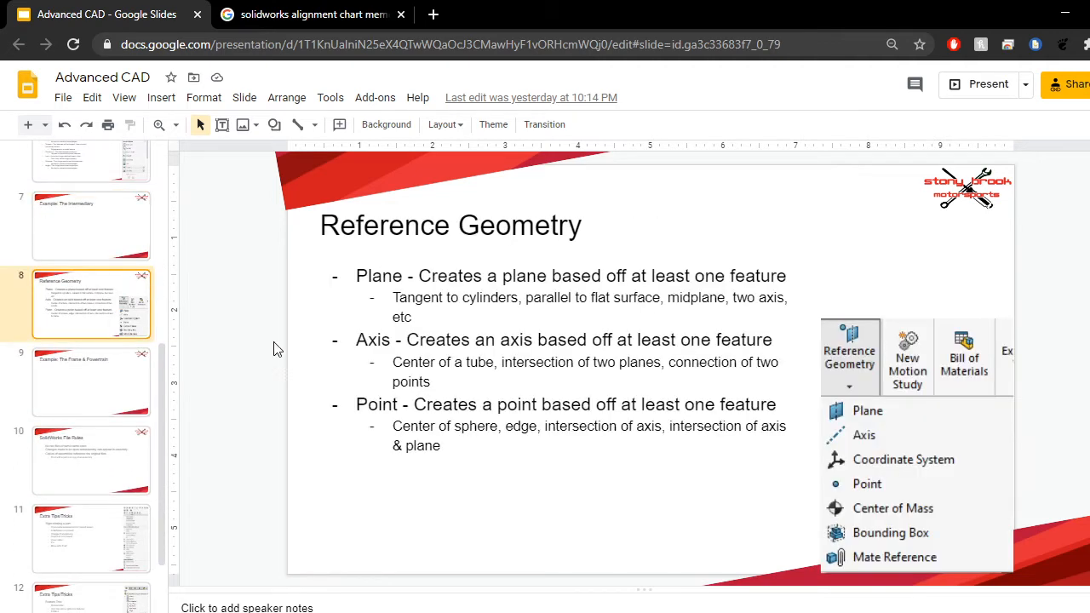
left_click(960, 88)
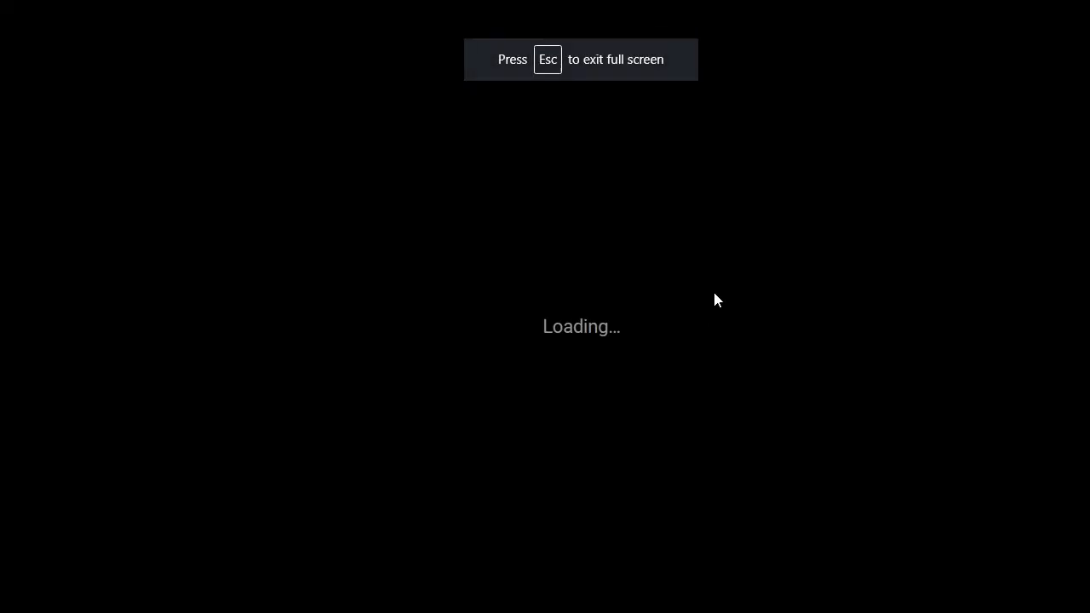
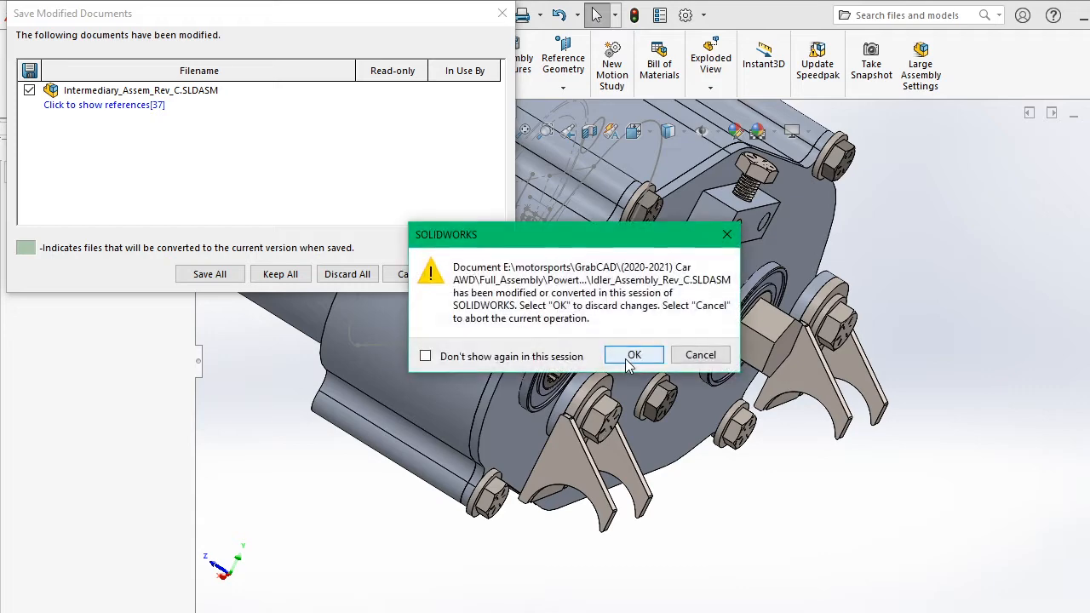
Discard the changes in the referenced documents, suppress that warning for the session, and close Intermediary_Assem_Rev_C without saving.
left_click(625, 358)
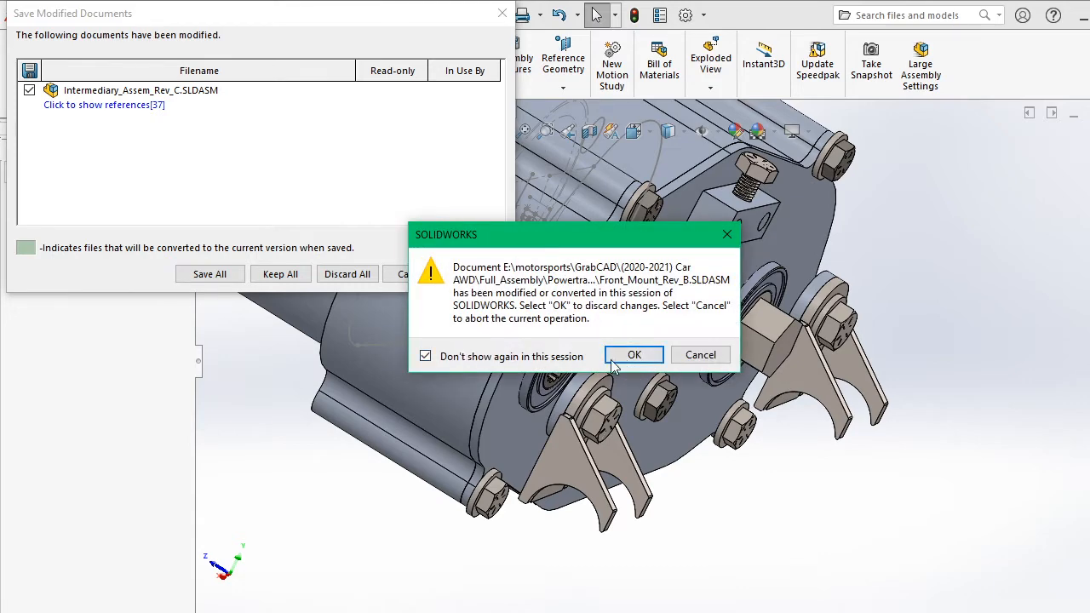
left_click(616, 360)
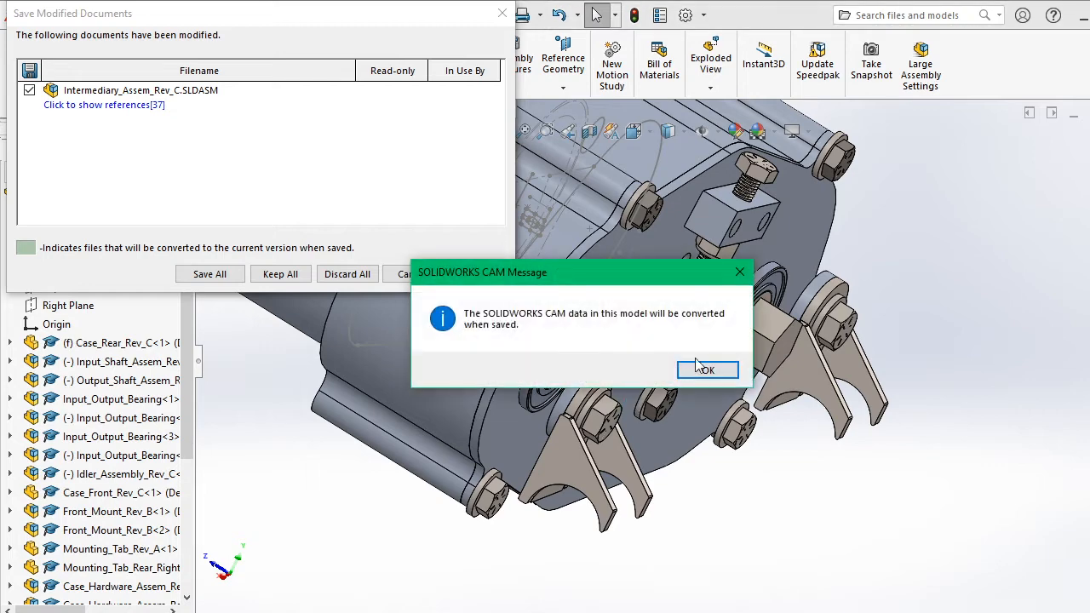
left_click(705, 369)
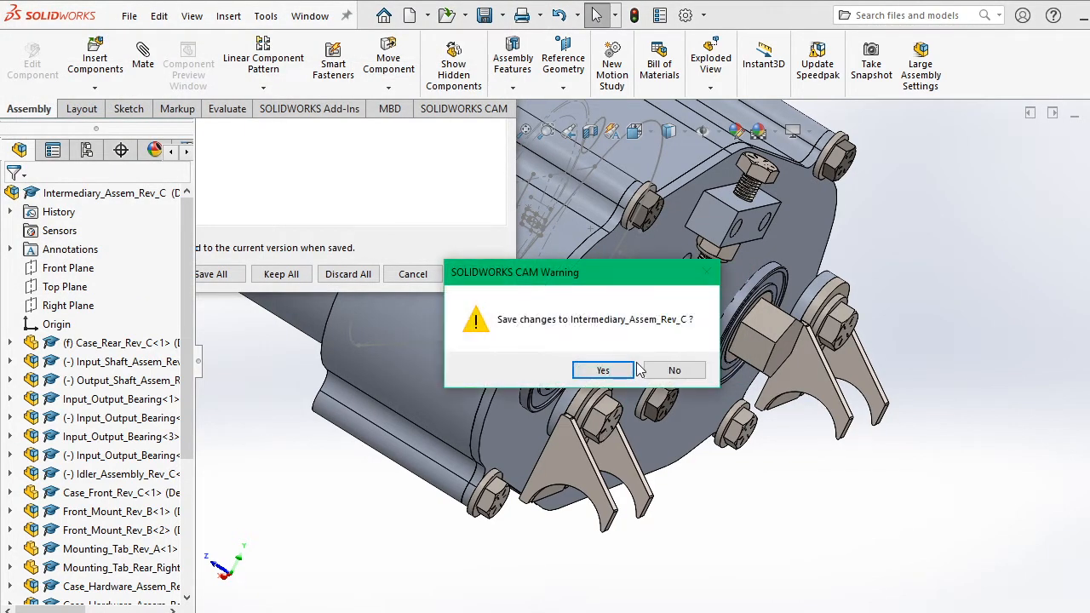
left_click(674, 370)
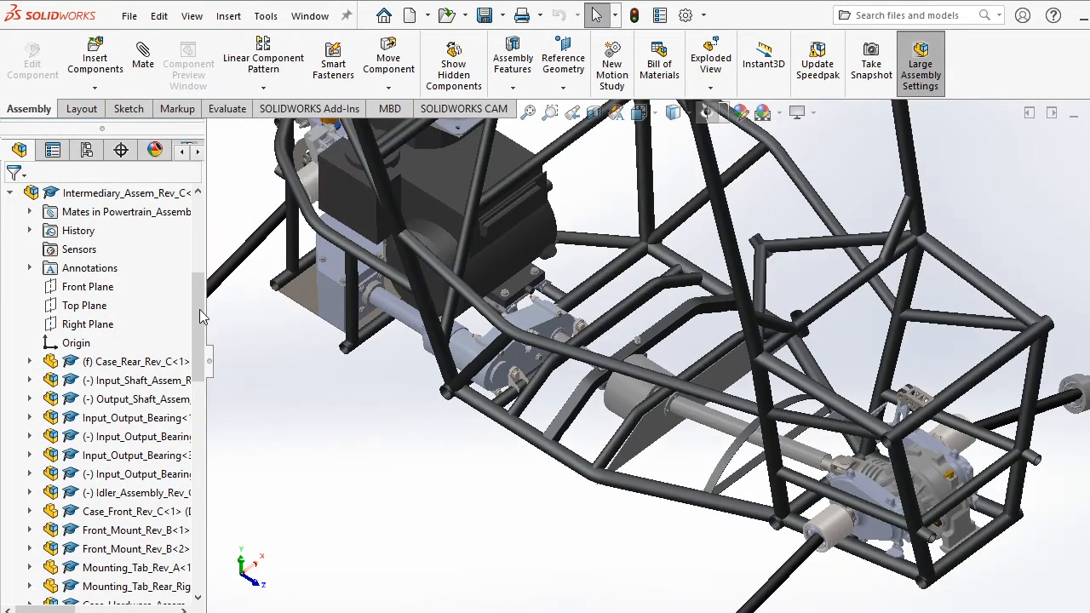
Examine the reference planes, axes and points listed in the powertrain assembly and the frame tubes beneath the driveshaft.
left_click_drag(197, 313, 189, 564)
scroll(707, 317, "down", 3)
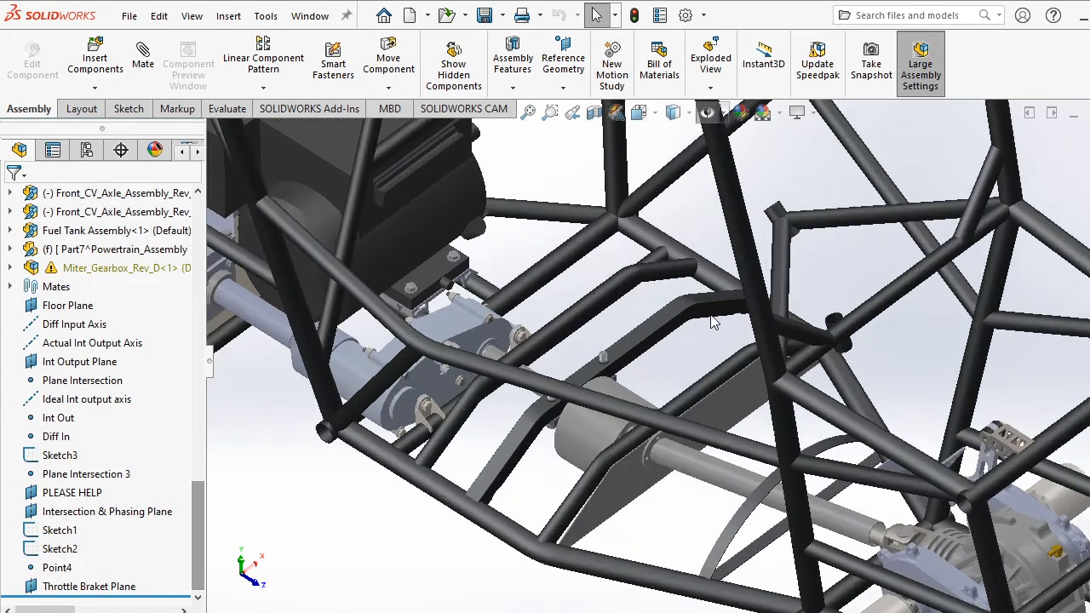
scroll(596, 340, "up", 3)
scroll(409, 417, "down", 3)
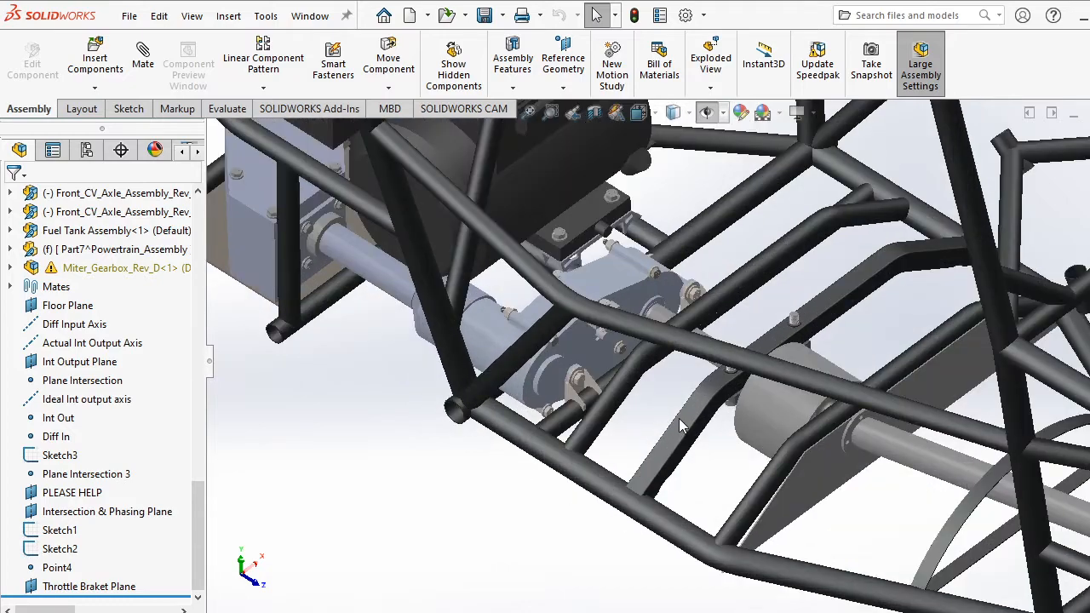
middle_click_drag(690, 401, 747, 281)
scroll(630, 462, "down", 2)
scroll(630, 477, "up", 3)
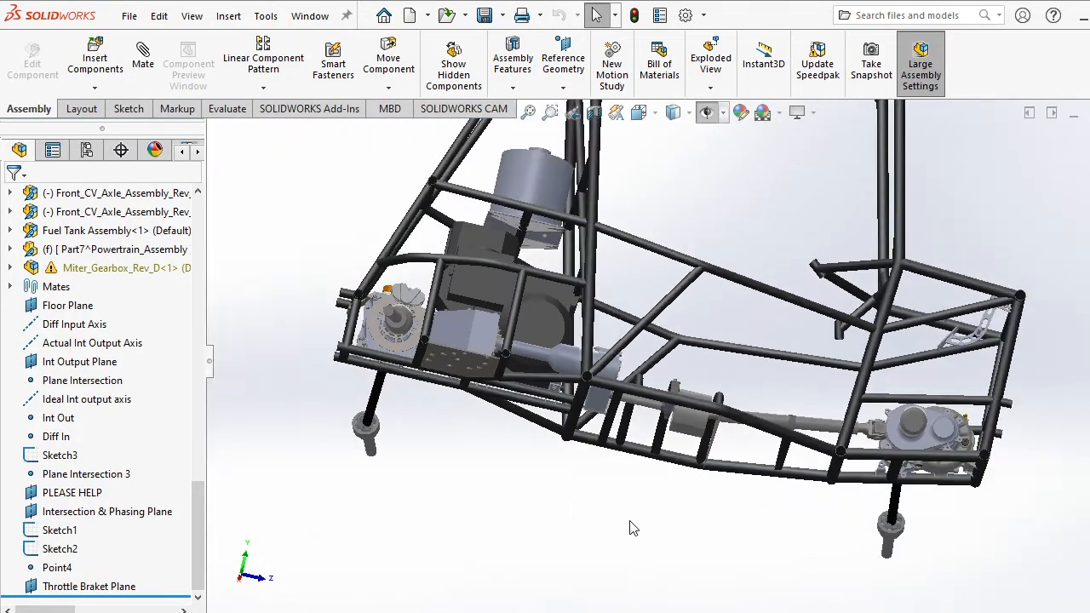
scroll(638, 503, "down", 3)
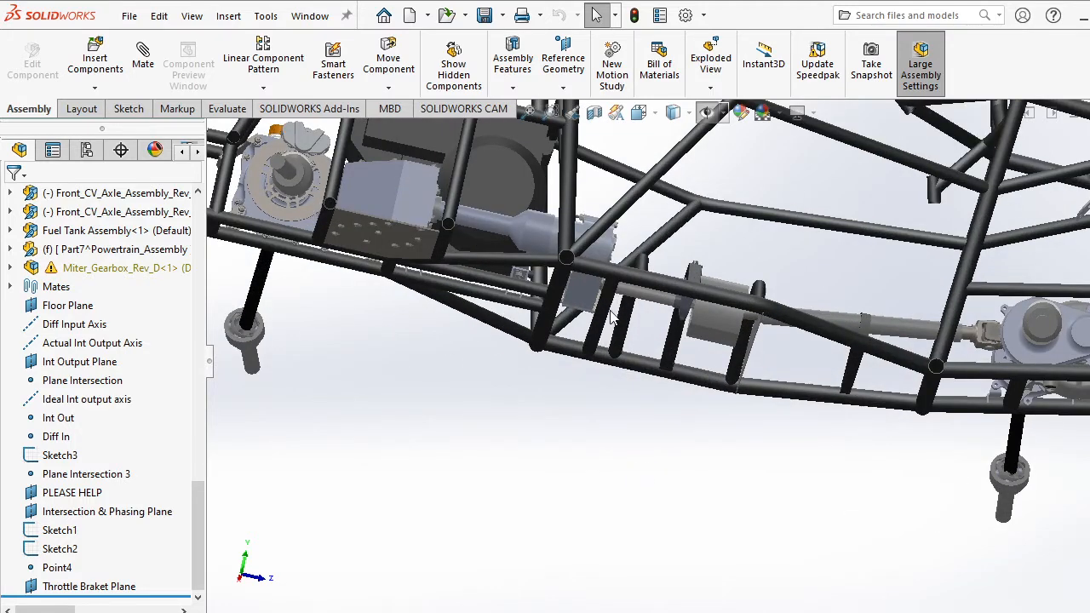
scroll(670, 264, "down", 3)
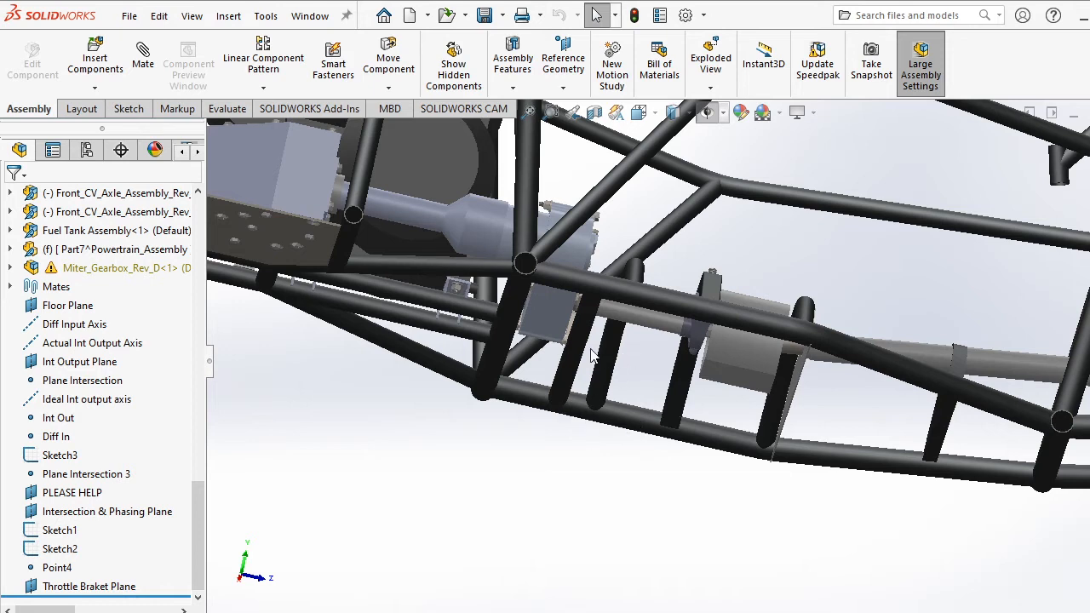
Set up a reference plane tangent to the two parallel lower frame tubes beneath the driveshaft.
left_click(549, 90)
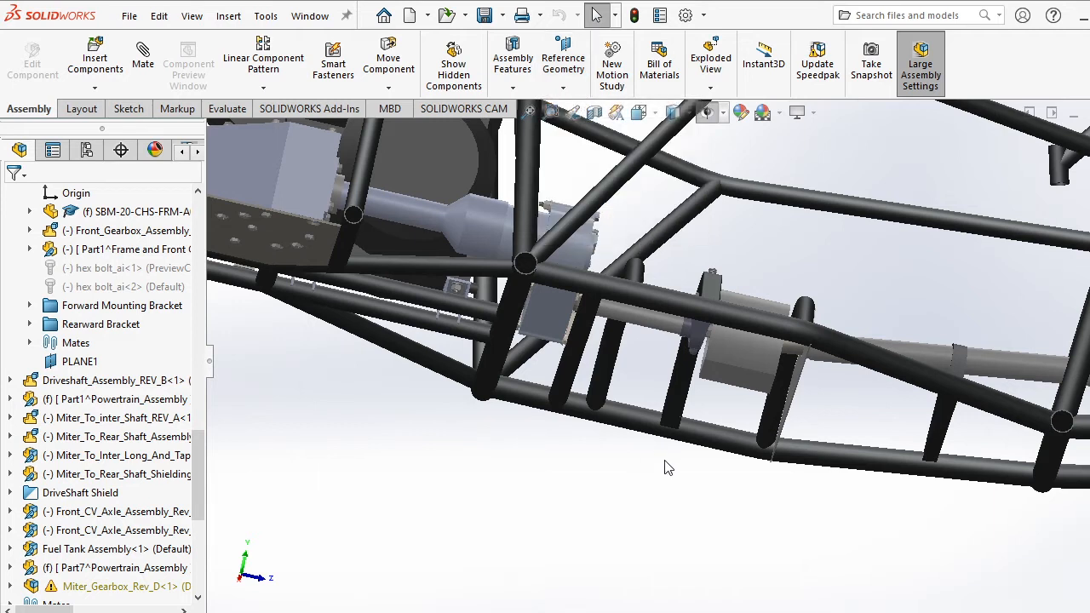
left_click(619, 434)
left_click(662, 304)
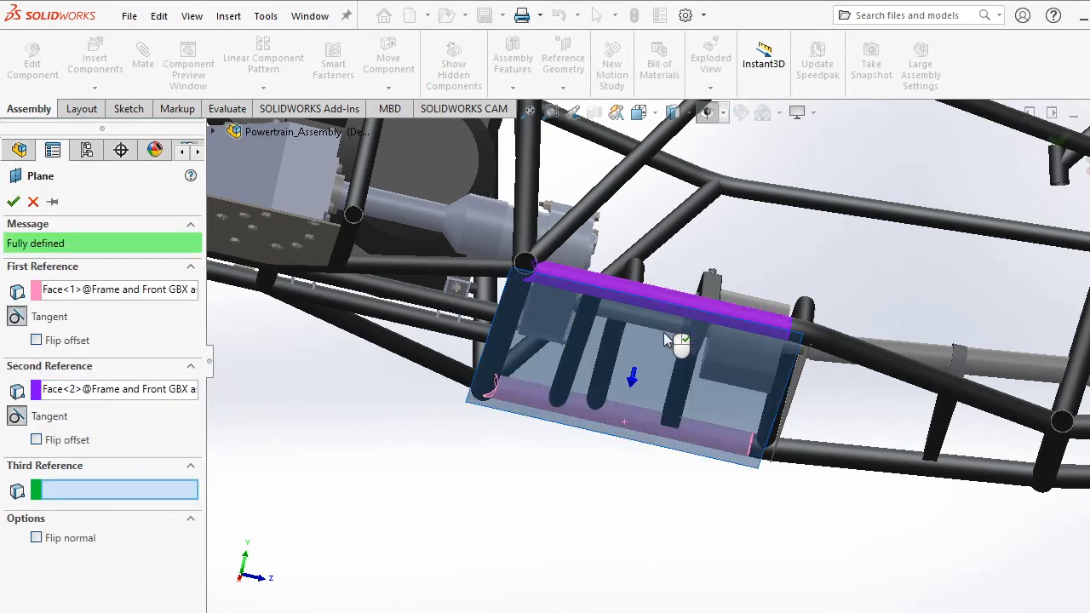
middle_click_drag(623, 542, 656, 537)
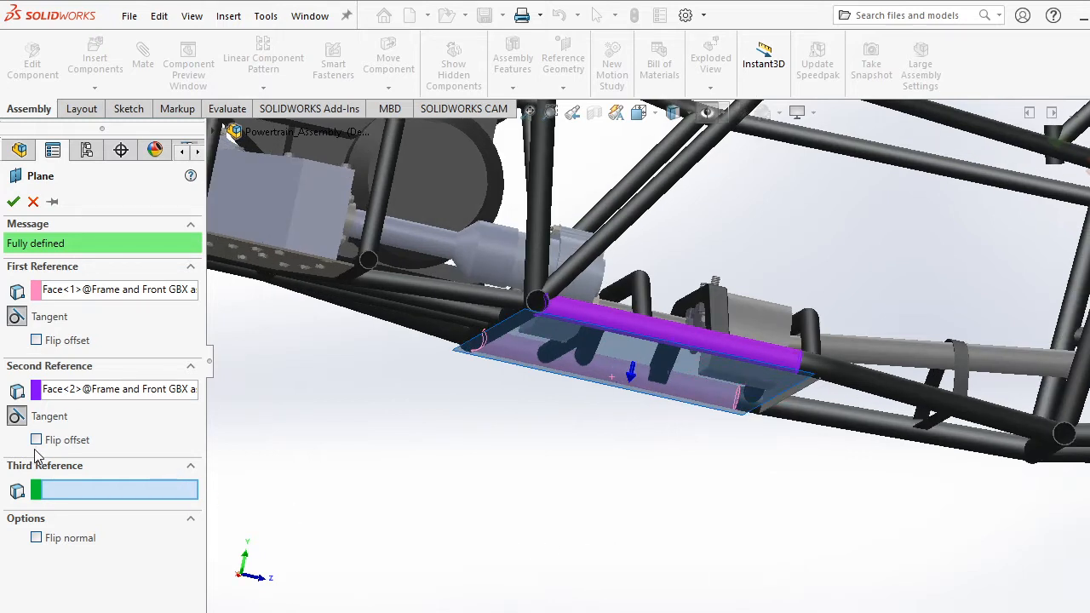
scroll(672, 340, "down", 2)
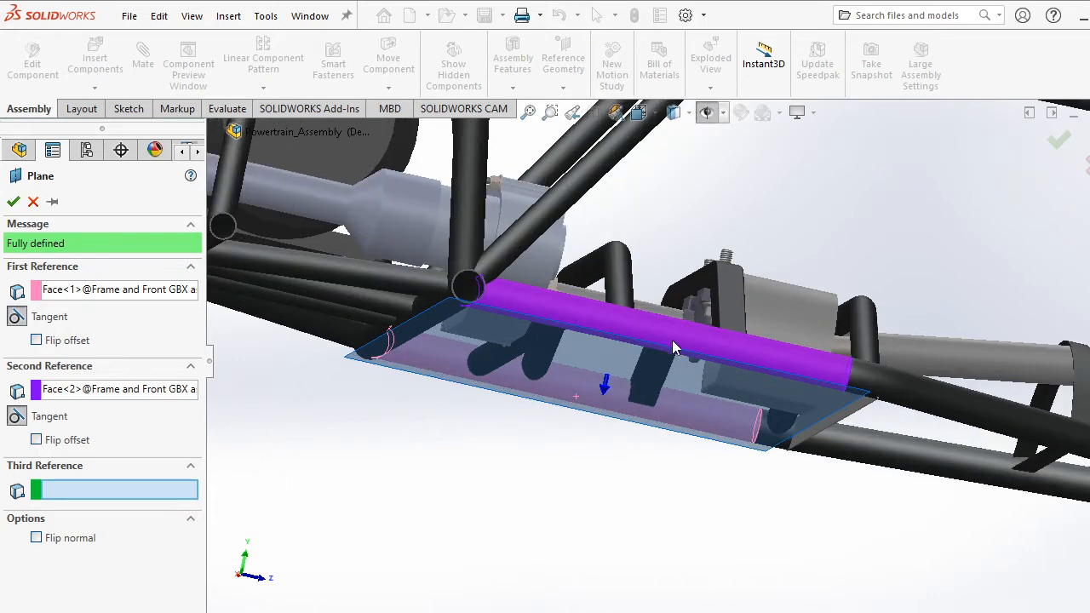
middle_click_drag(671, 340, 654, 363)
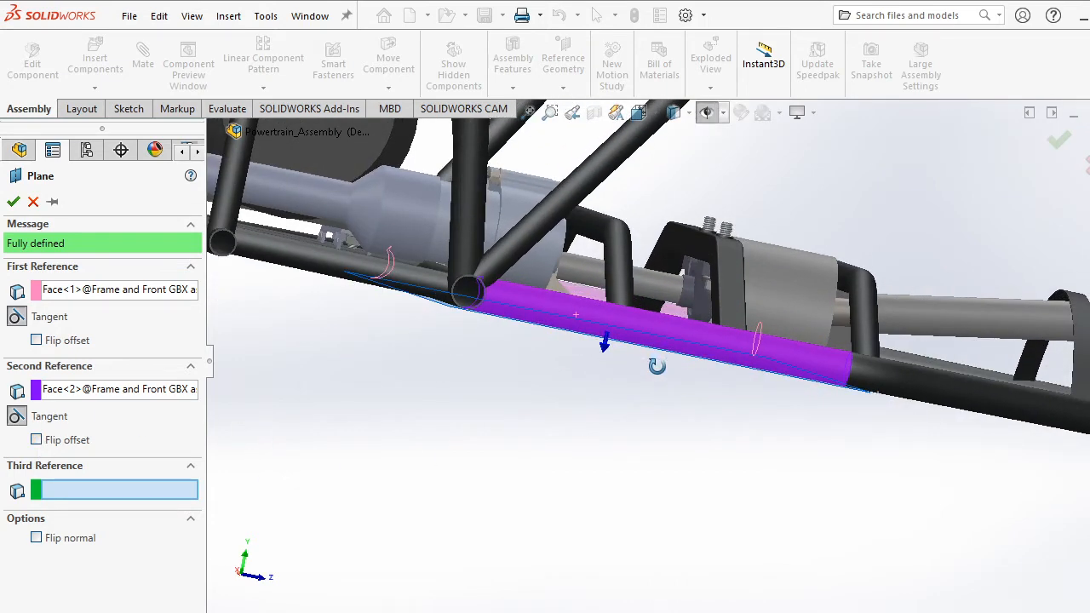
Flip the offset of both tangent references and back again, and accept the plane on the underside of the tubes.
left_click(36, 341)
left_click(36, 439)
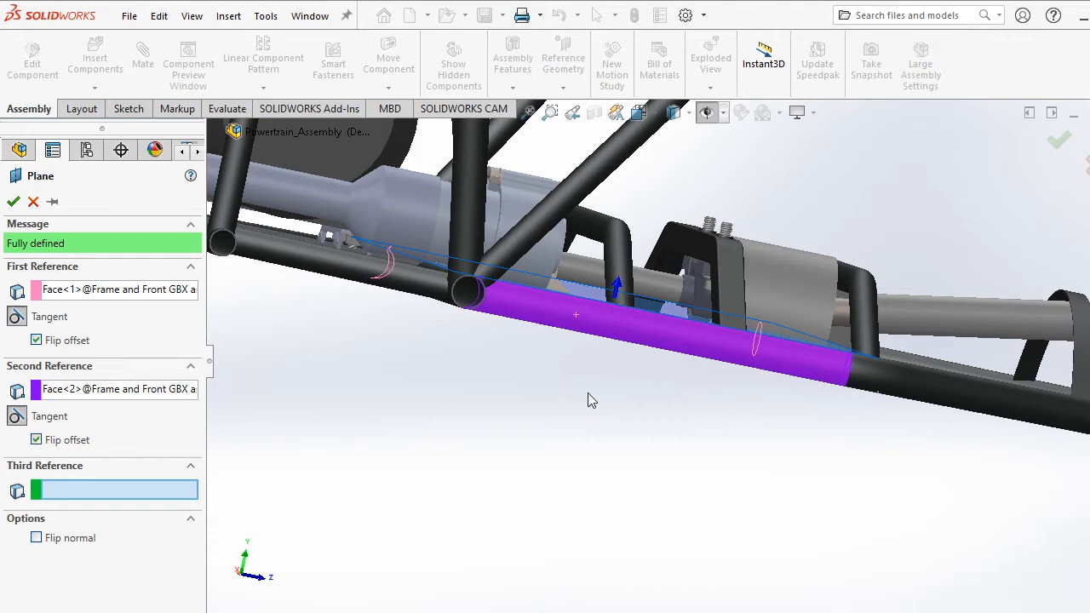
scroll(628, 323, "down", 1)
mouse_move(609, 375)
middle_mouse_down()
mouse_move(596, 370)
mouse_move(616, 378)
middle_mouse_up()
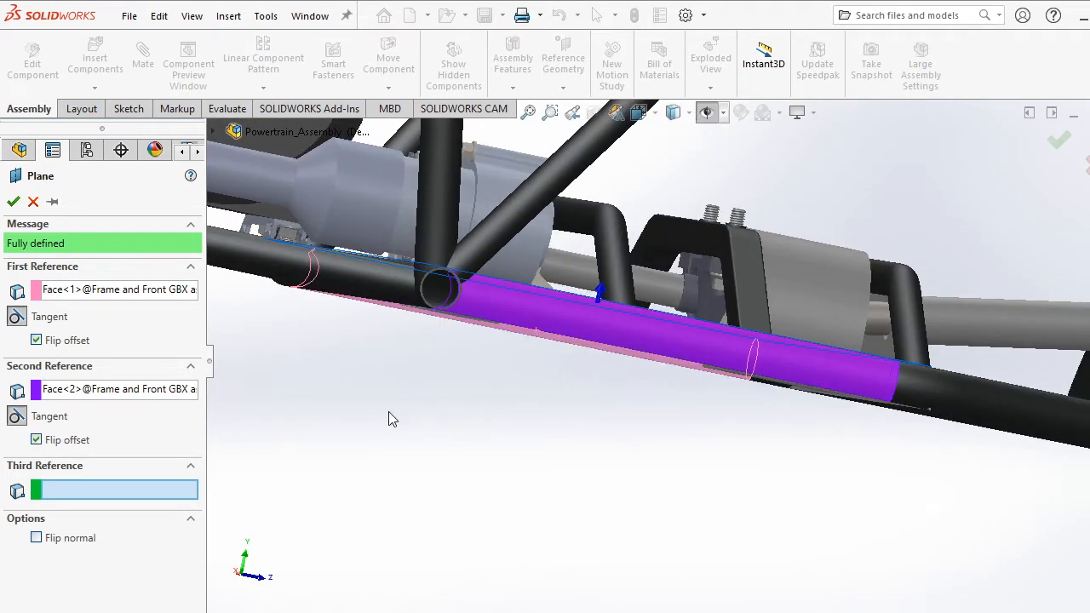
left_click(36, 340)
left_click(35, 440)
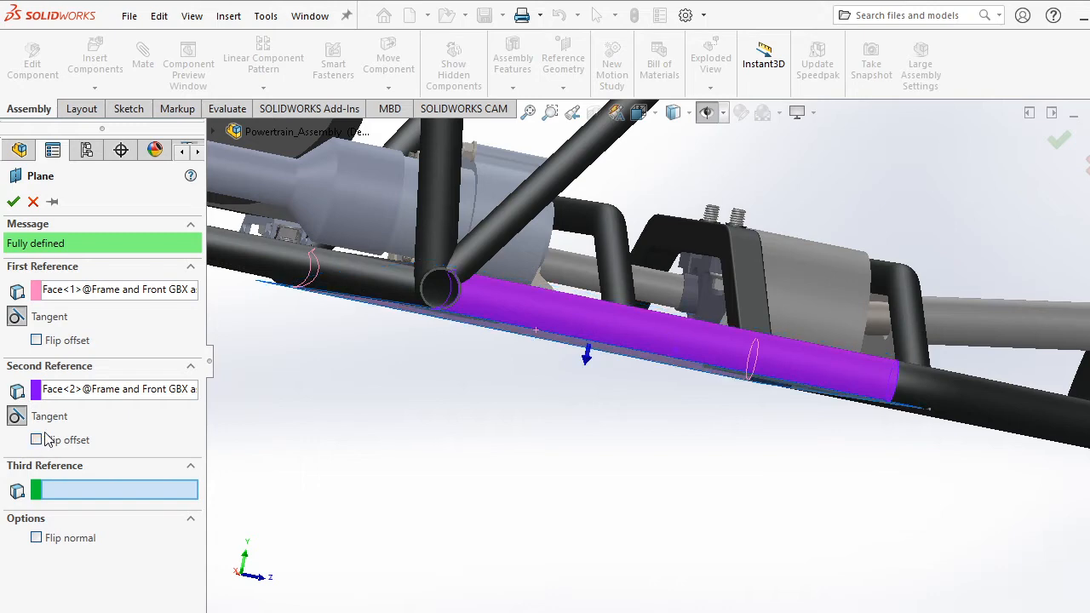
left_click(12, 201)
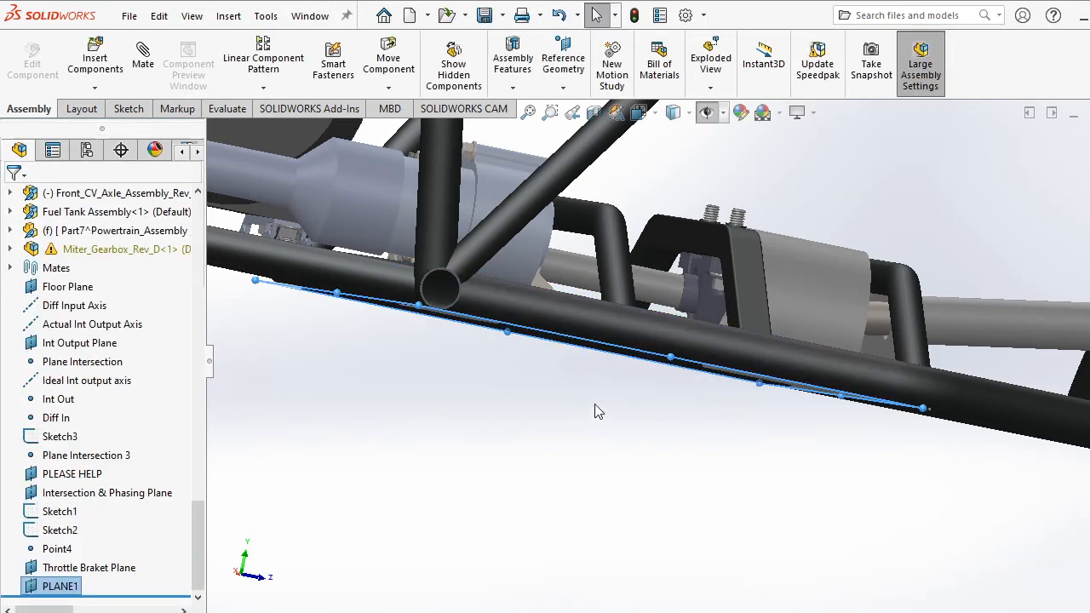
Examine the new tangent plane and the intermediary mounting cross member between the lower frame tubes.
scroll(573, 379, "up", 2)
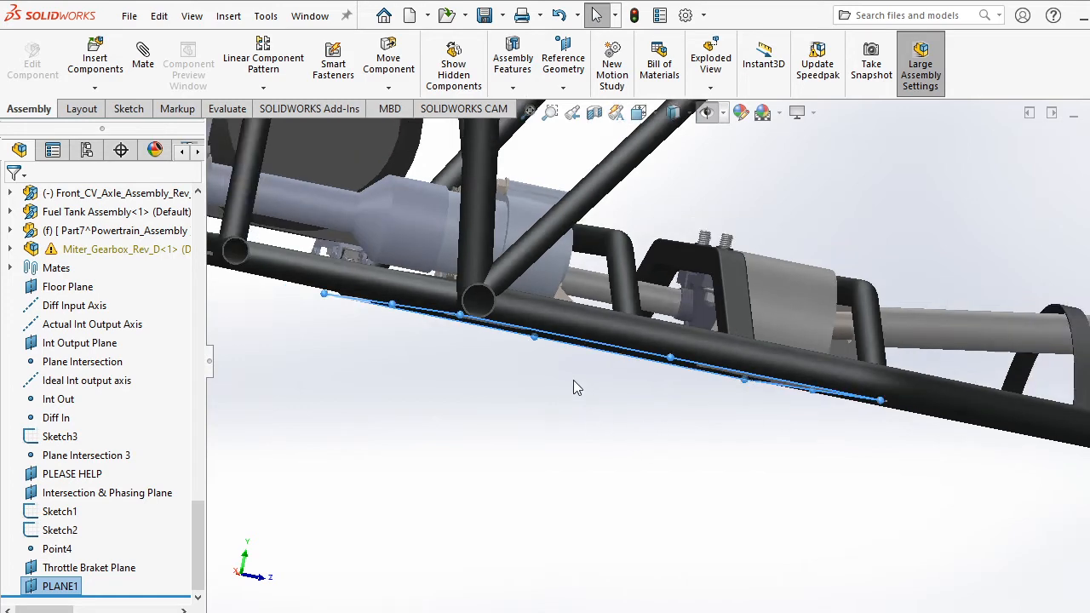
scroll(637, 315, "down", 1)
middle_click_drag(609, 313, 554, 324)
scroll(538, 342, "down", 5)
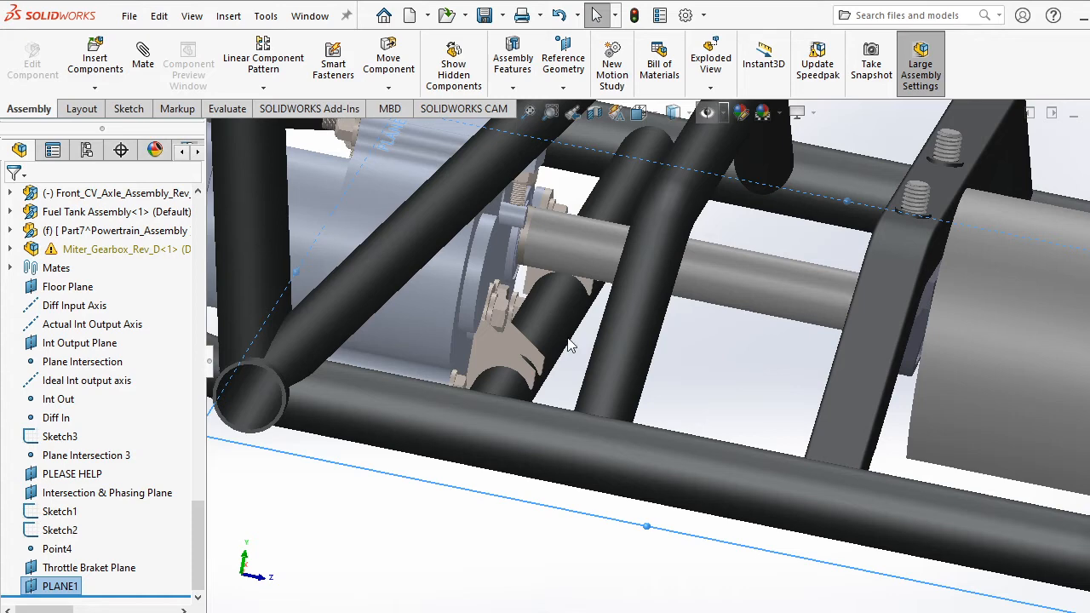
left_click(516, 396)
scroll(516, 396, "up", 8)
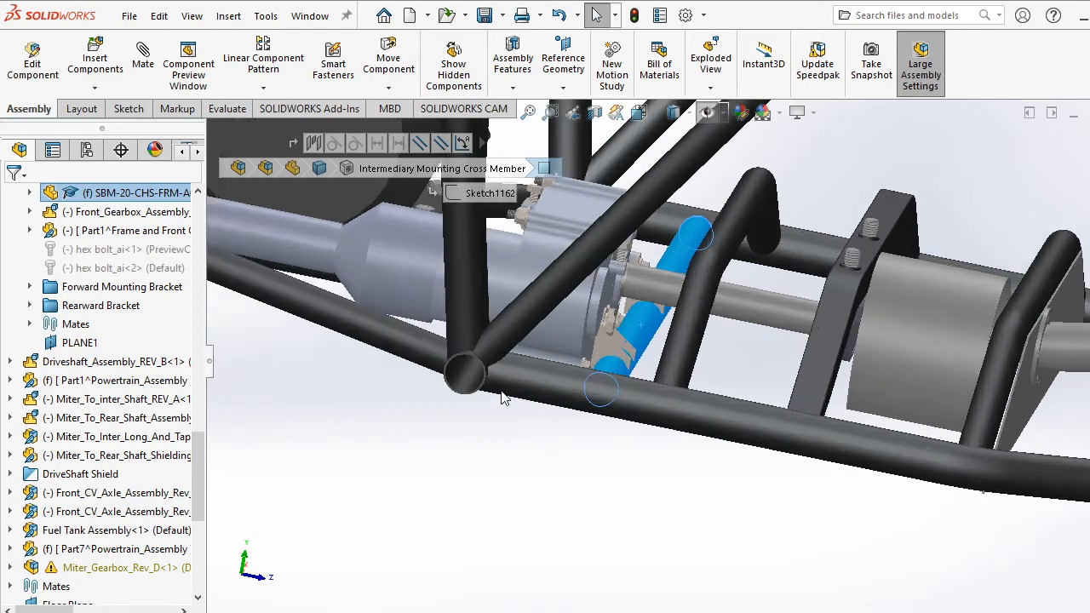
Examine how the lower gearbox mounting tab sits against the low fore/aft bracing tube of the frame.
scroll(438, 308, "down", 10)
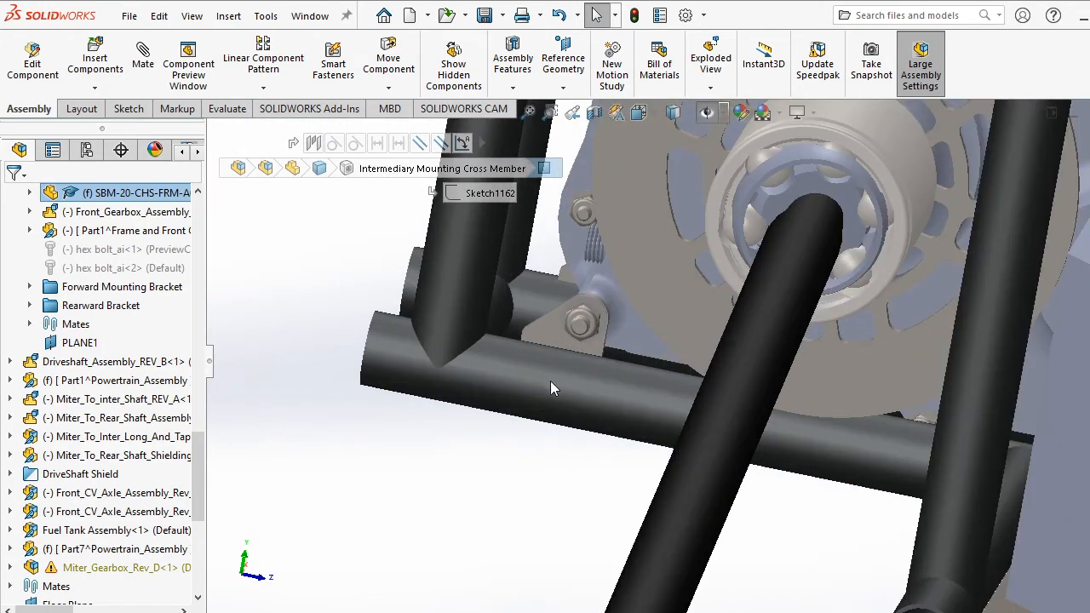
middle_click_drag(550, 381, 567, 352)
scroll(525, 312, "down", 4)
left_click(562, 352)
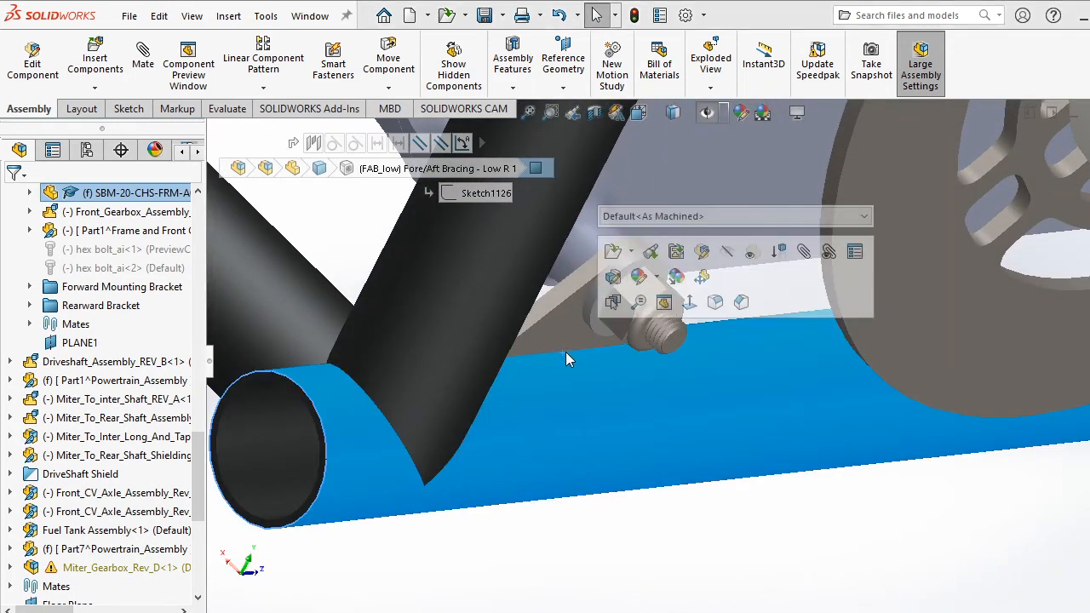
left_click(569, 356)
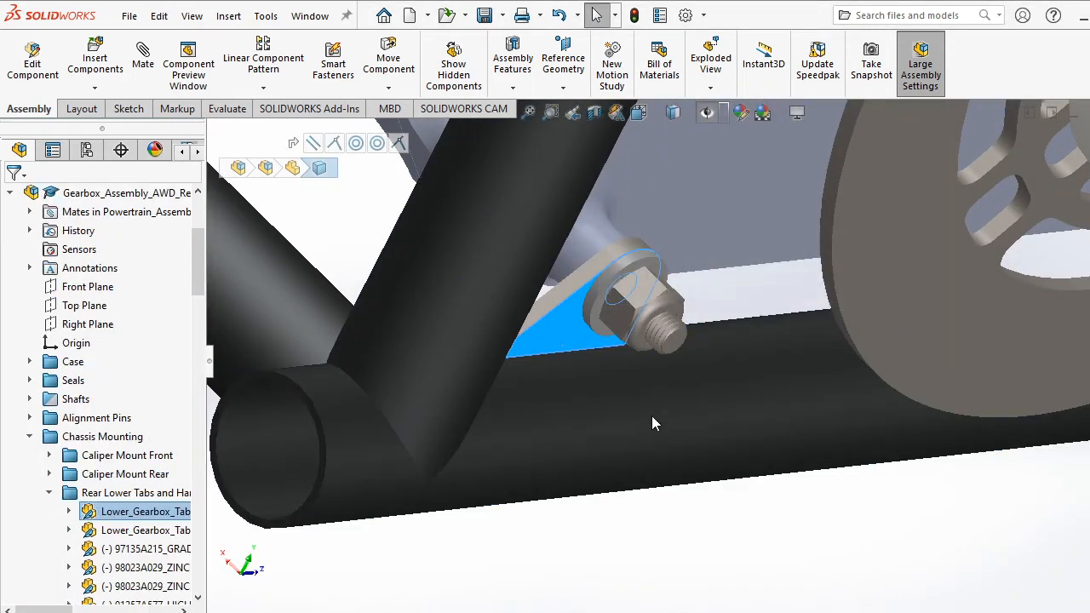
left_click(637, 430)
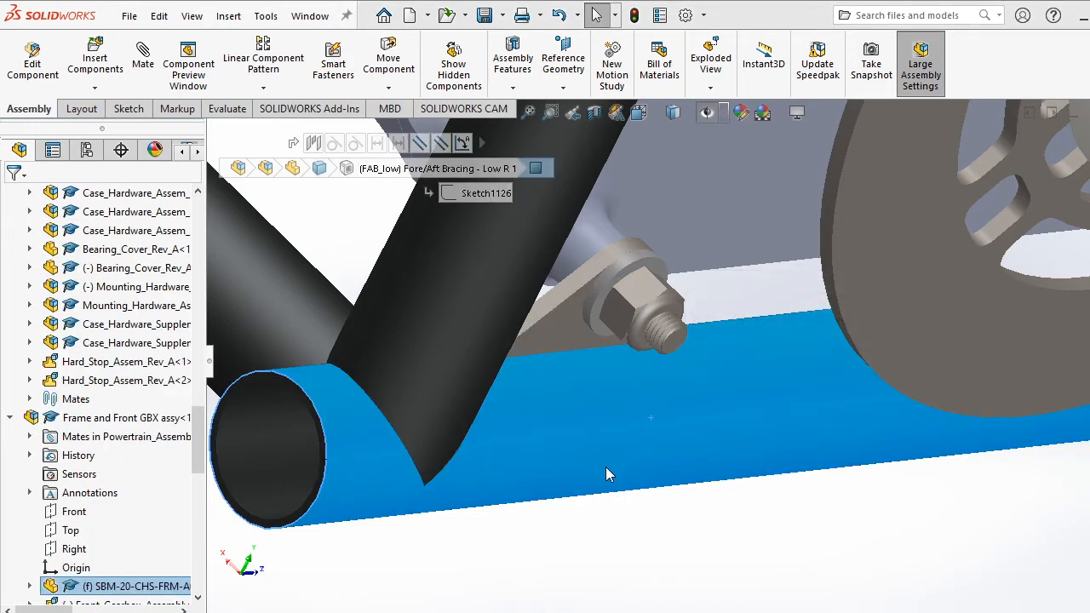
scroll(588, 456, "up", 2)
scroll(556, 402, "up", 2)
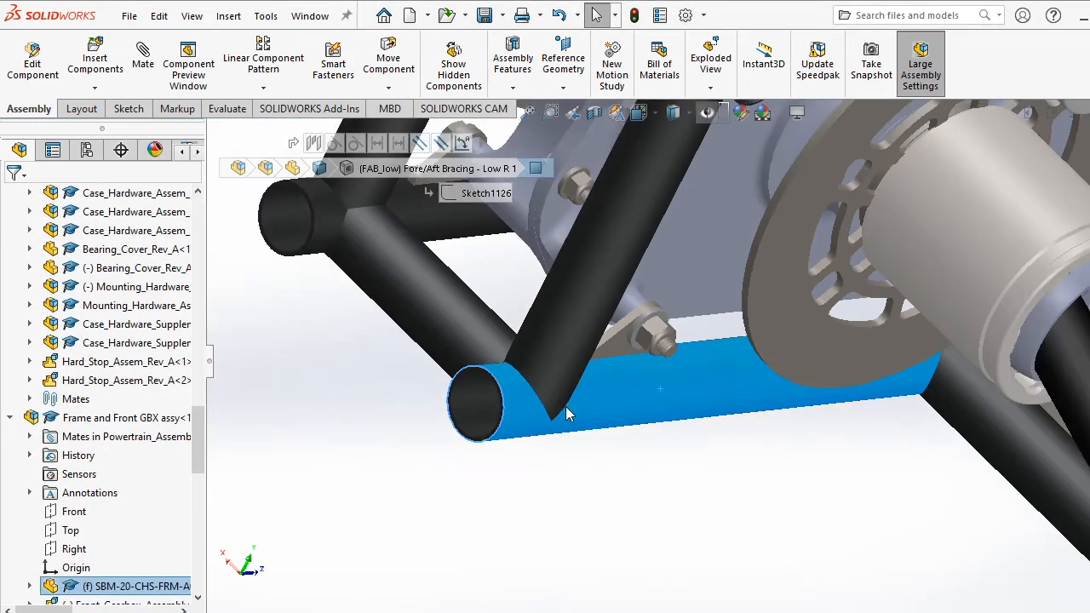
scroll(619, 337, "down", 2)
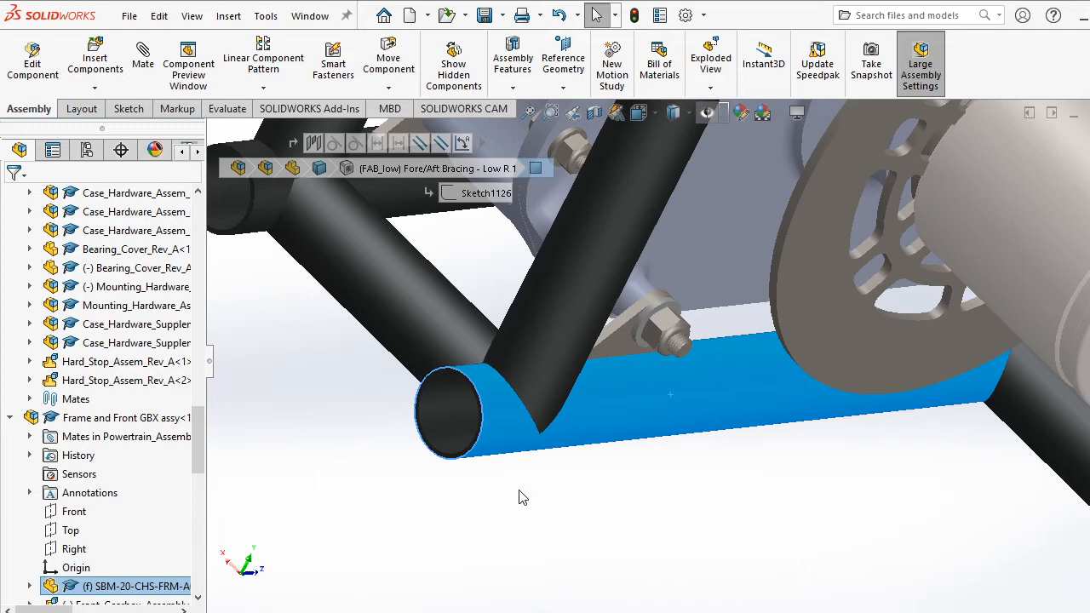
middle_click_drag(584, 446, 563, 324)
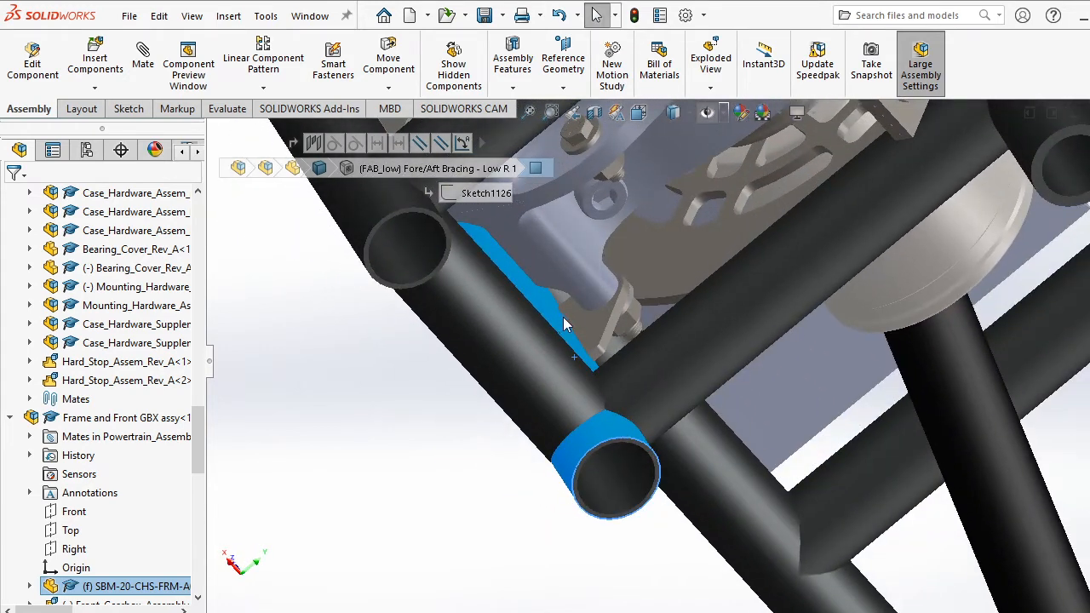
left_click(588, 356)
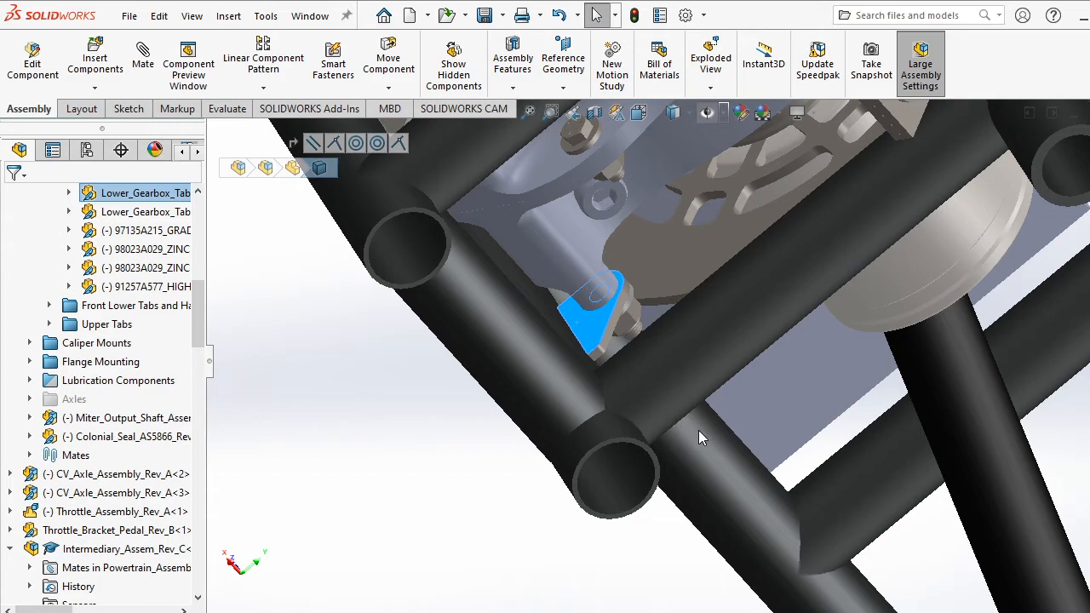
Create a reference axis through the cylindrical face of the short shaft between the intermediary gearbox and the bearing crossbar.
scroll(700, 430, "up", 6)
middle_click_drag(765, 333, 747, 279)
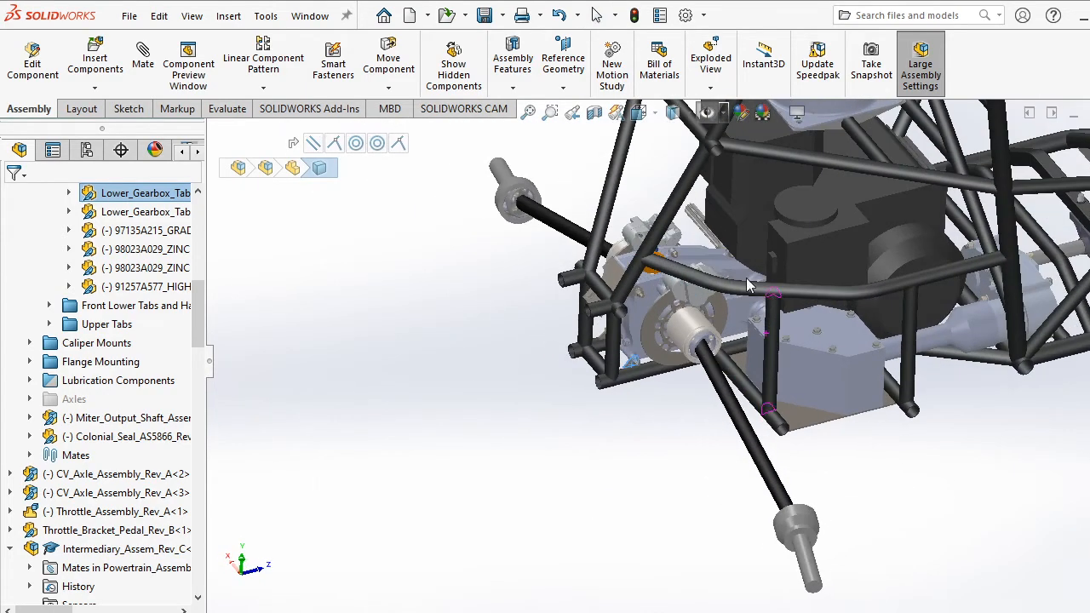
scroll(747, 279, "up", 5)
scroll(799, 339, "down", 6)
scroll(711, 431, "down", 3)
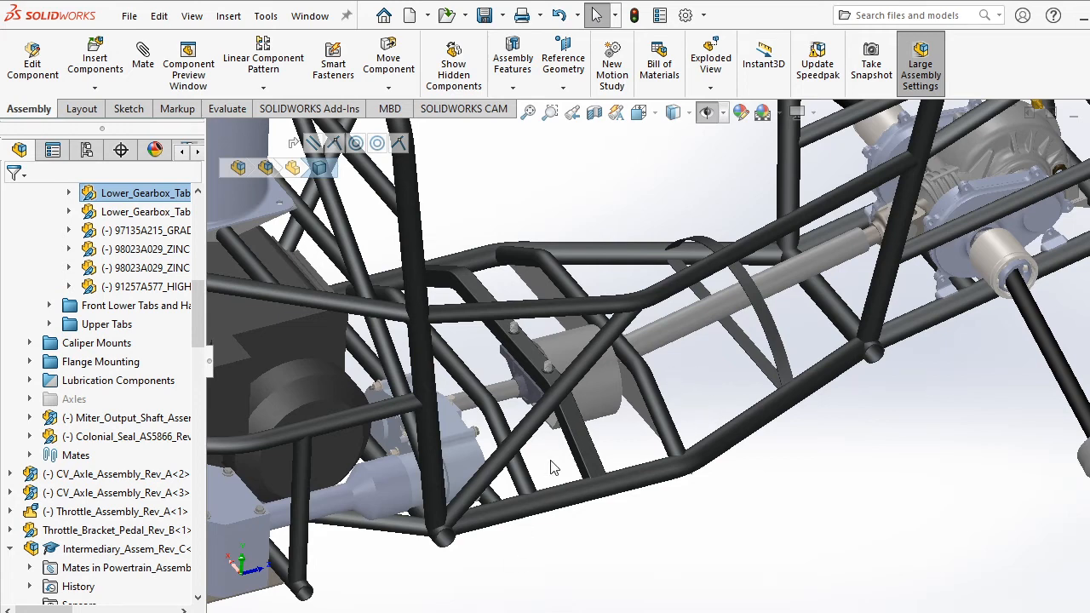
left_click(563, 64)
left_click(576, 125)
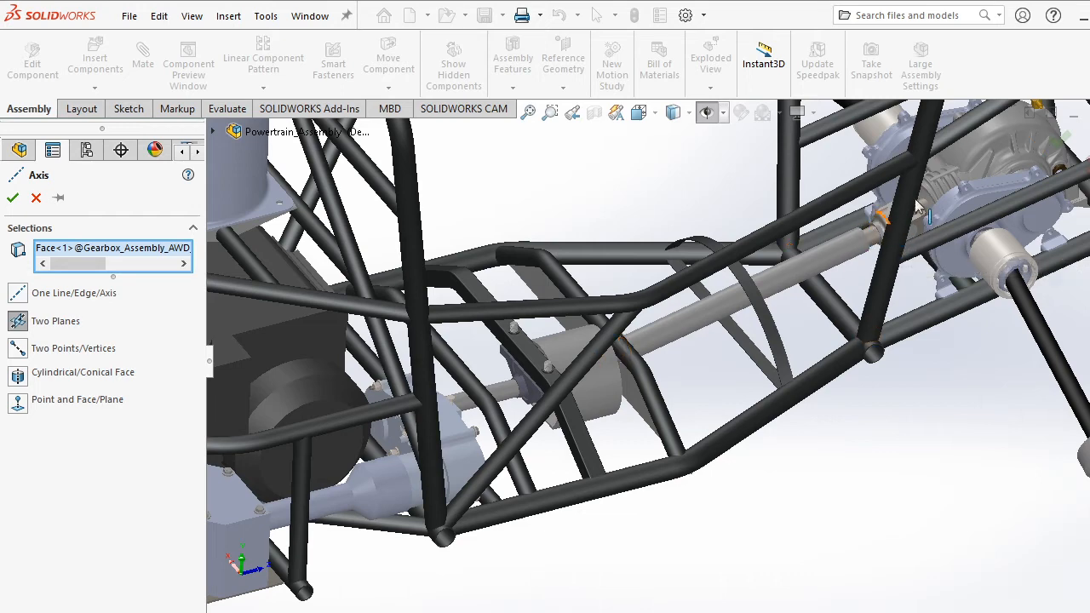
scroll(387, 430, "down", 5)
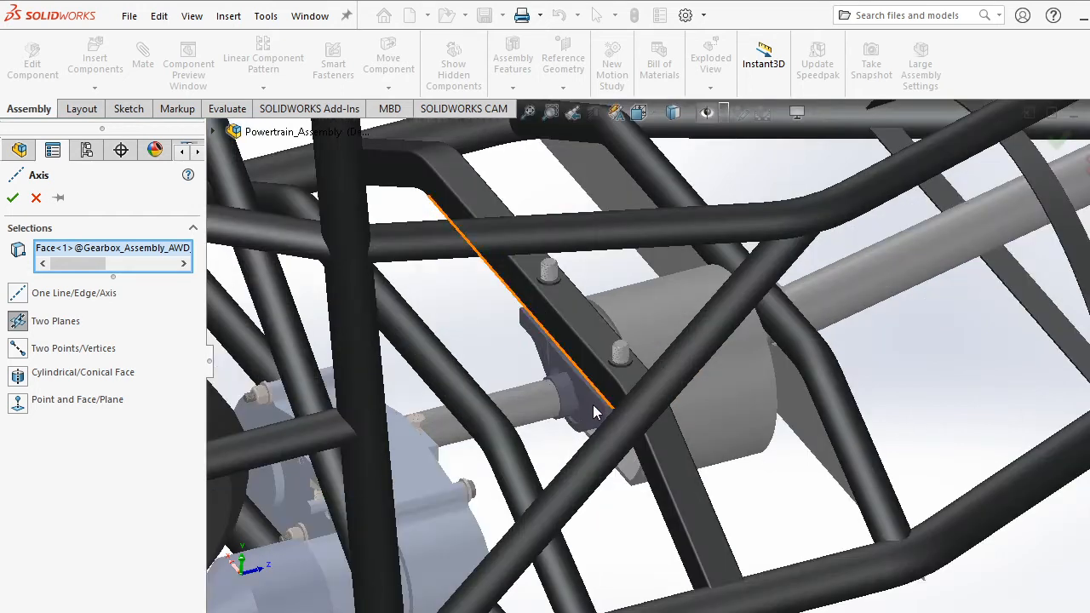
middle_click_drag(545, 442, 809, 247)
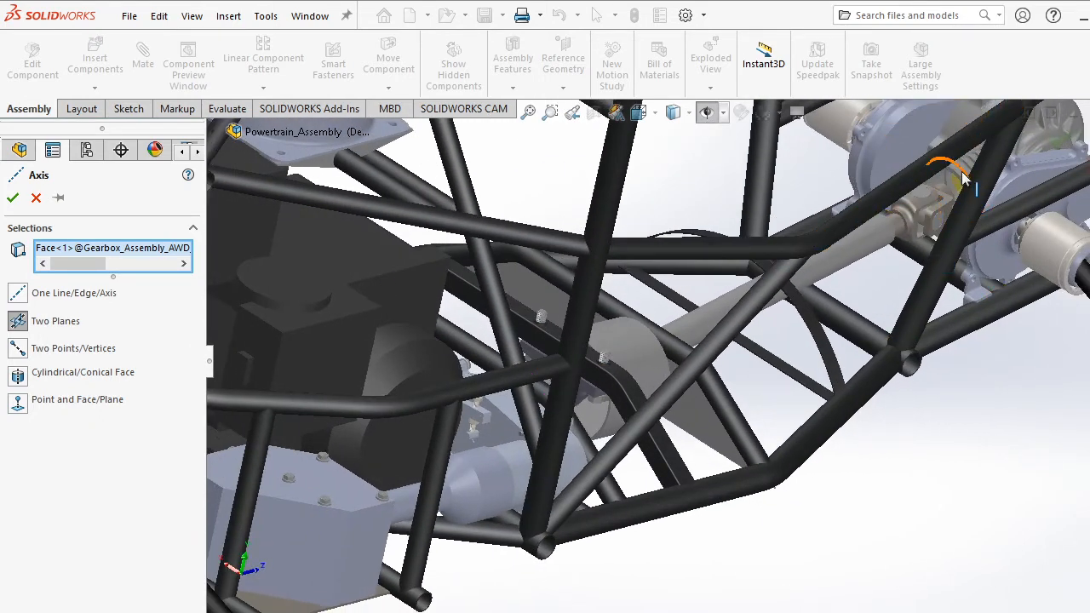
scroll(722, 395, "down", 2)
middle_click_drag(615, 369, 555, 346)
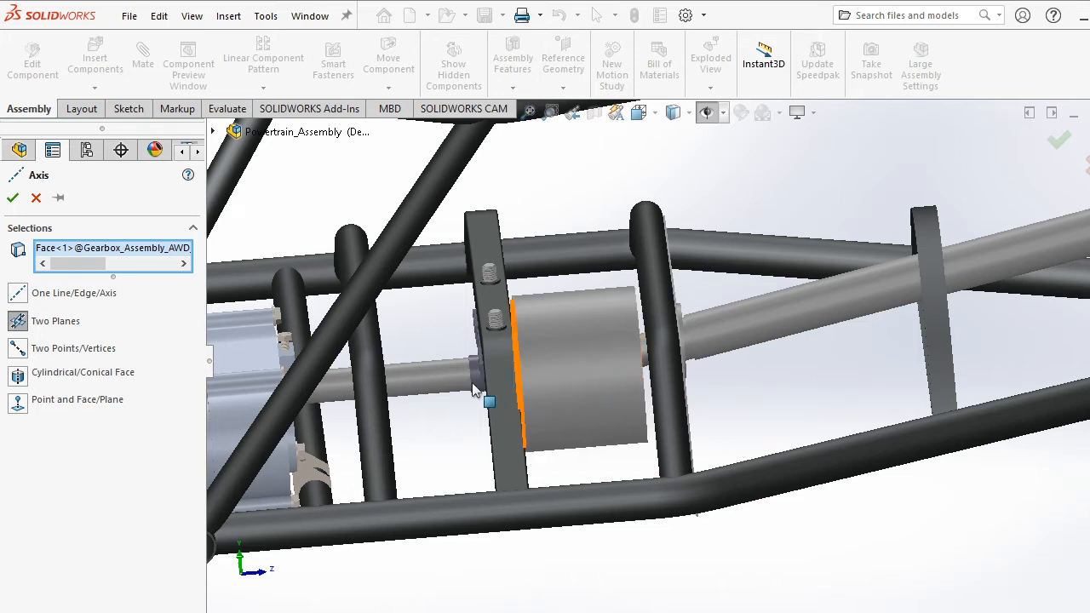
left_click(422, 376)
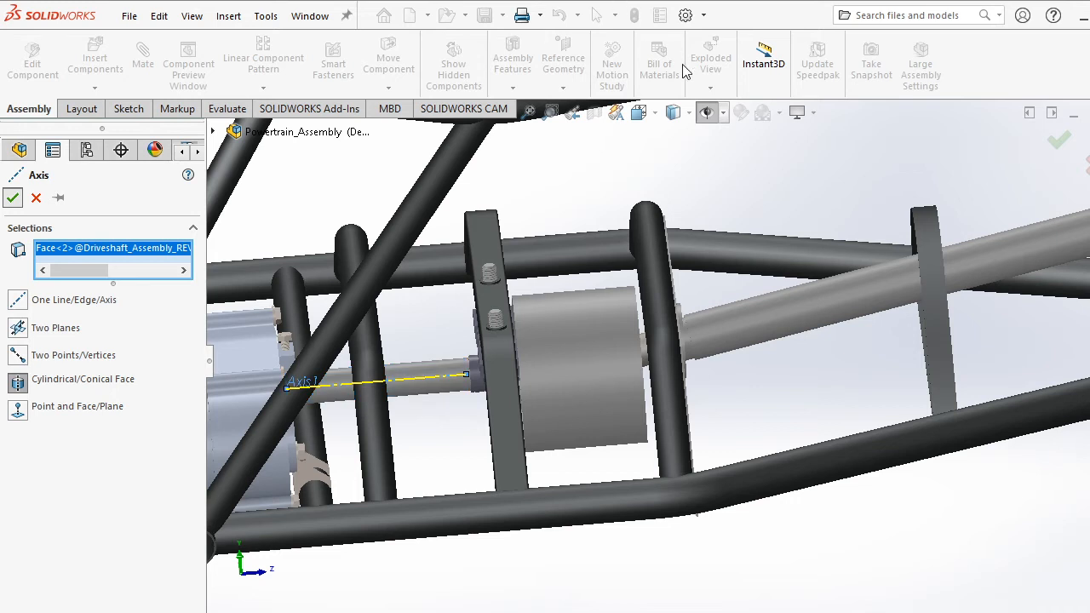
key("Return")
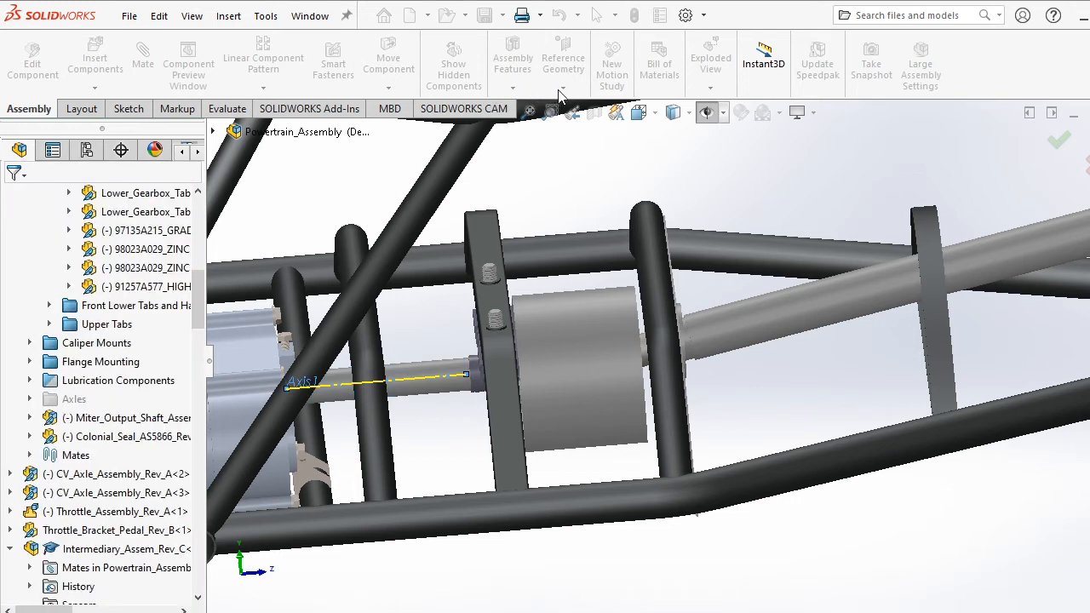
Create a second reference axis through the cylindrical face at the gearbox end of the long driveshaft.
left_click(563, 88)
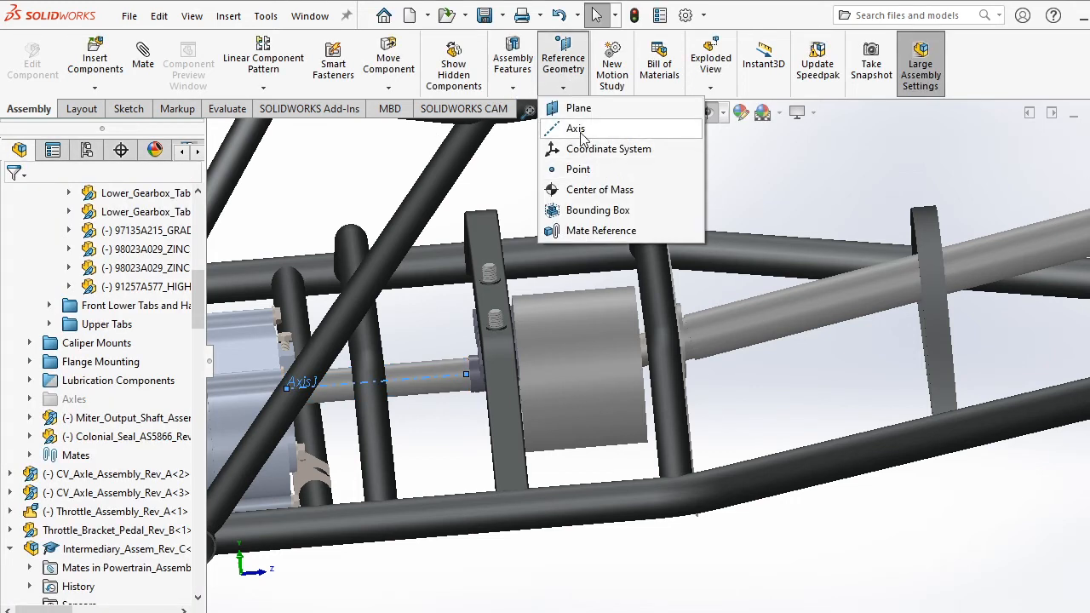
left_click(576, 129)
scroll(860, 370, "up", 5)
scroll(848, 357, "up", 3)
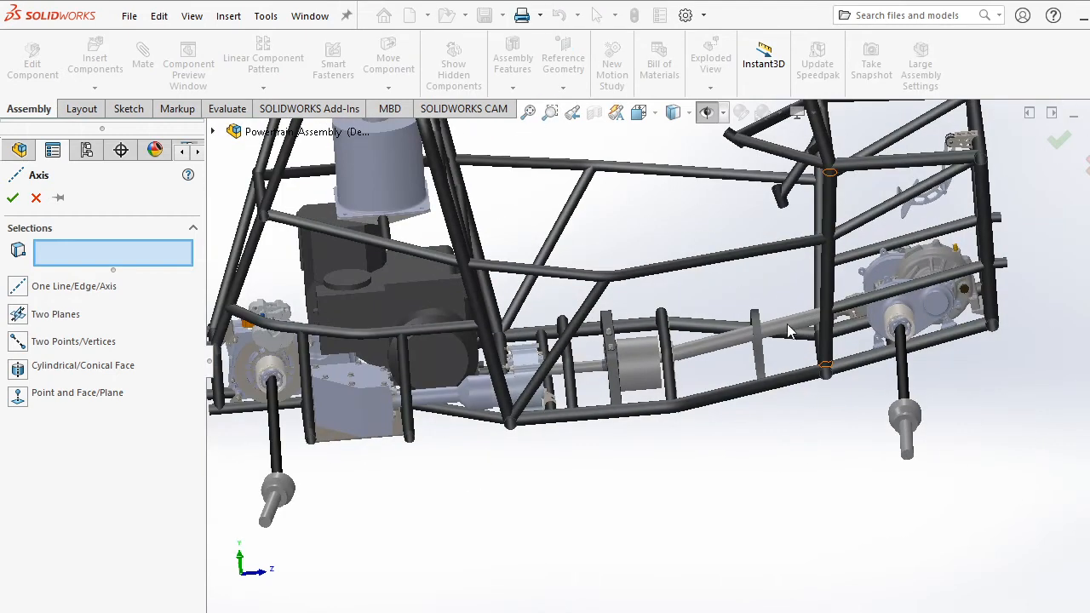
middle_click_drag(759, 334, 798, 316)
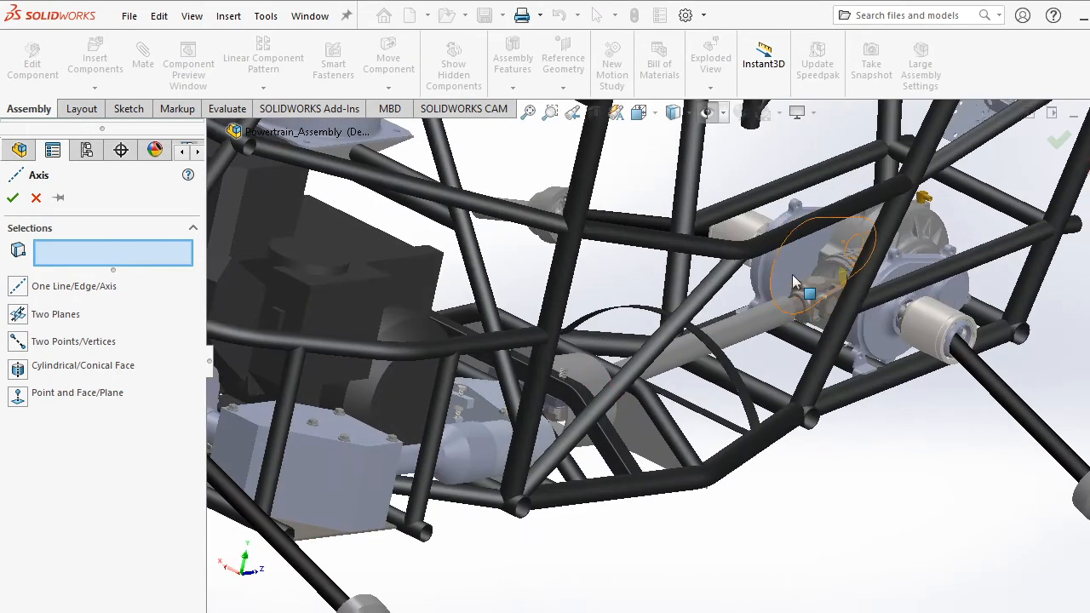
left_click(830, 274)
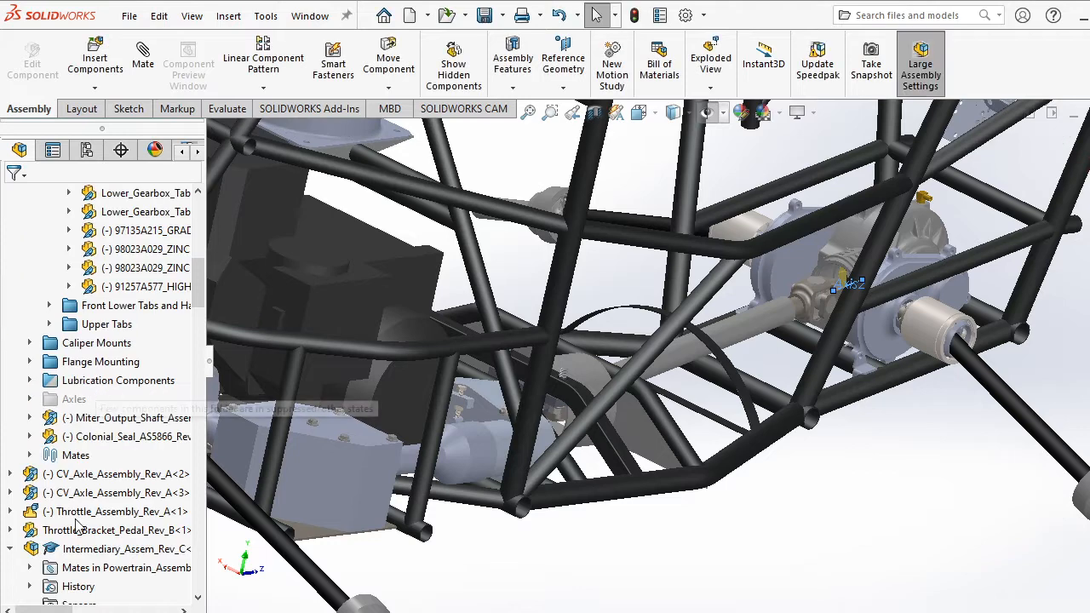
Select Axis1 and Axis2 together and examine how they line up along the driveshaft.
scroll(77, 528, "down", 5)
left_click_drag(195, 331, 165, 599)
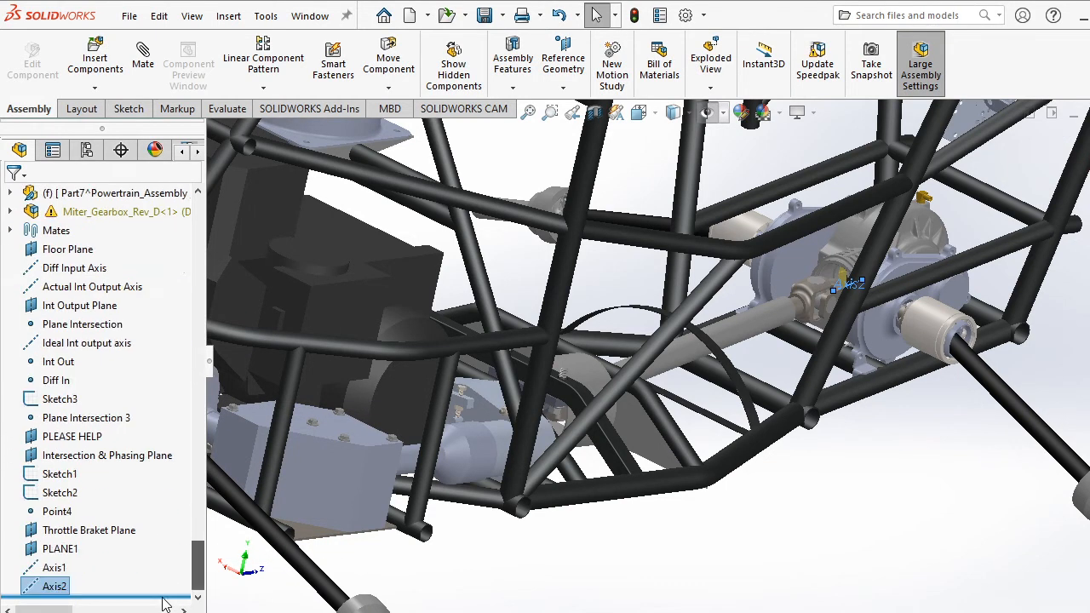
left_click(56, 569, "ctrl")
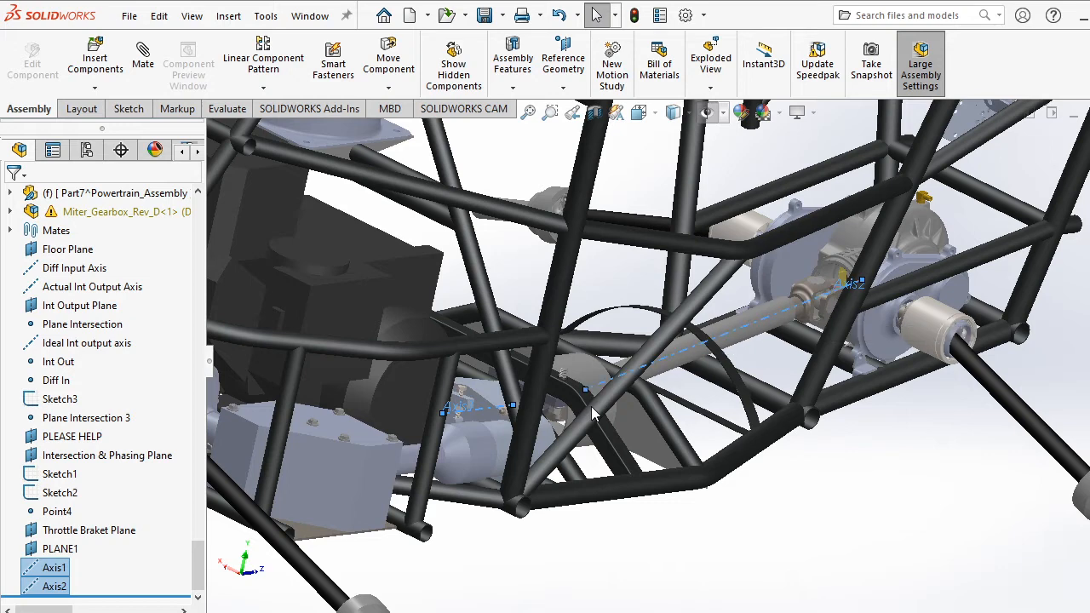
middle_click_drag(646, 396, 598, 398)
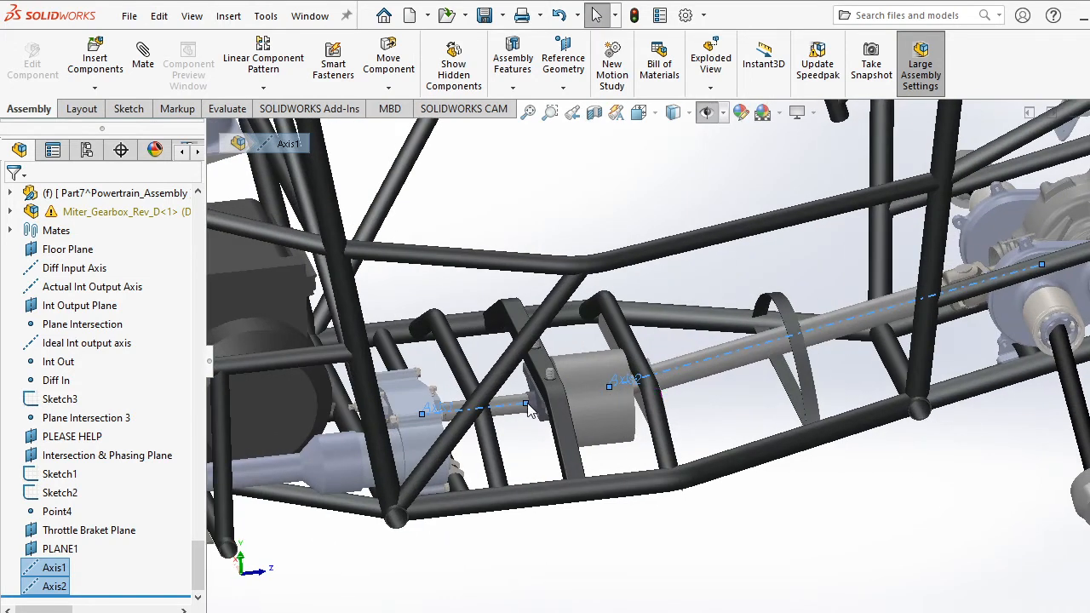
Lengthen Axis1 past the bearing crossbar into the cylindrical shield so it runs alongside Axis2.
left_click_drag(526, 402, 570, 409)
scroll(566, 401, "down", 6)
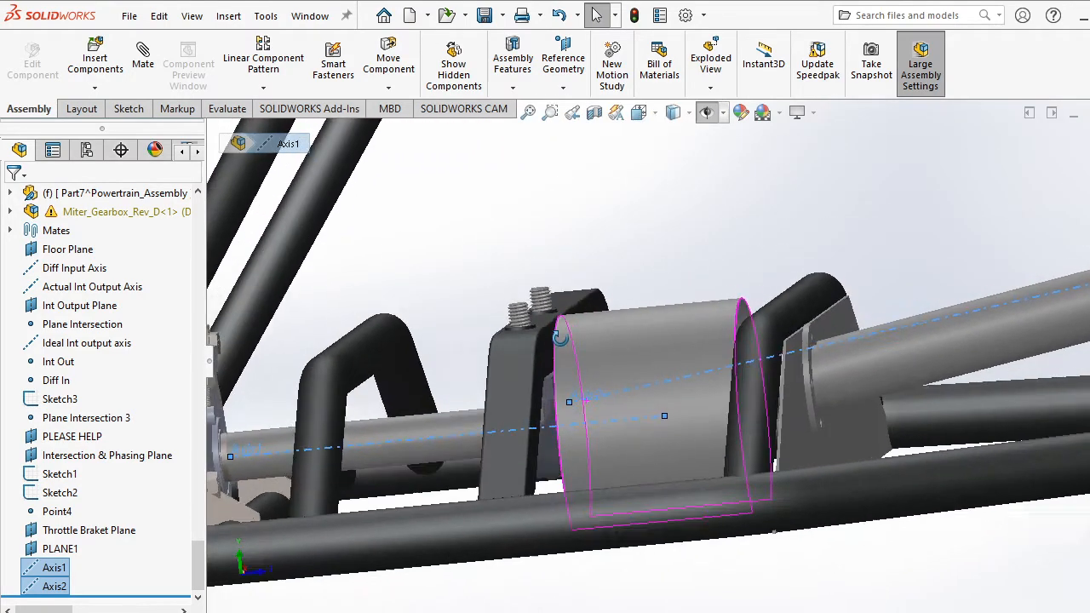
middle_click_drag(560, 338, 783, 391)
scroll(800, 369, "up", 5)
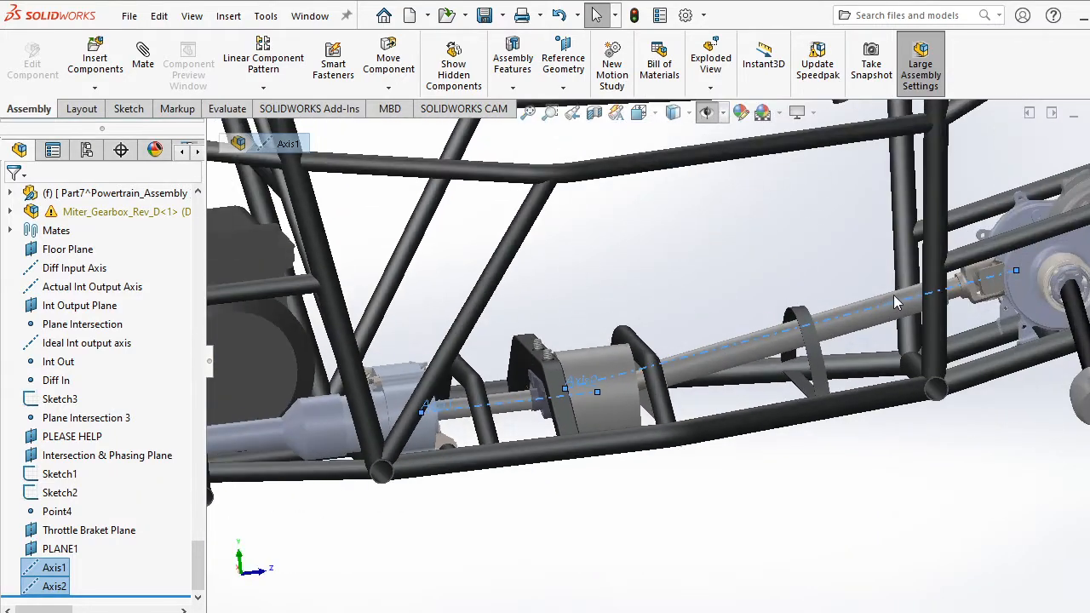
Delete Axis2, the reference axis along the long driveshaft, from the assembly.
scroll(897, 292, "down", 5)
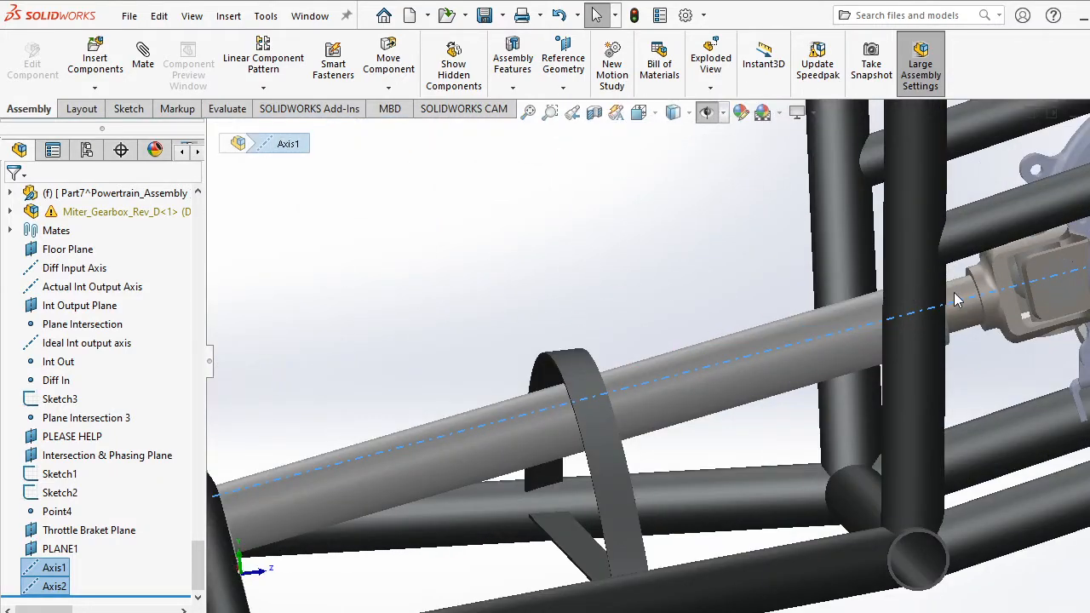
middle_click_drag(971, 313, 1011, 319)
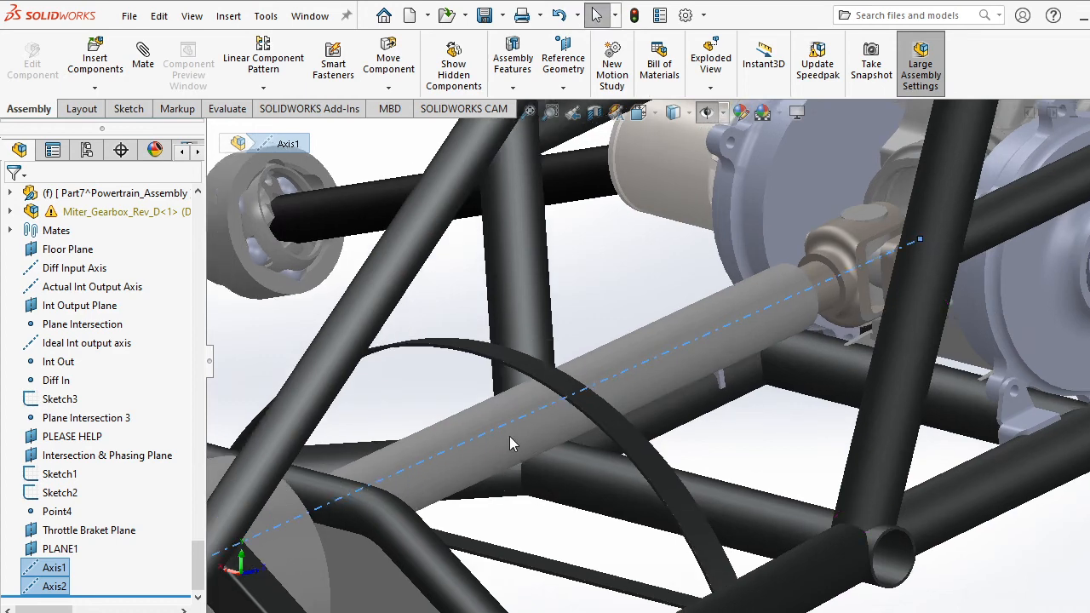
left_click(40, 588)
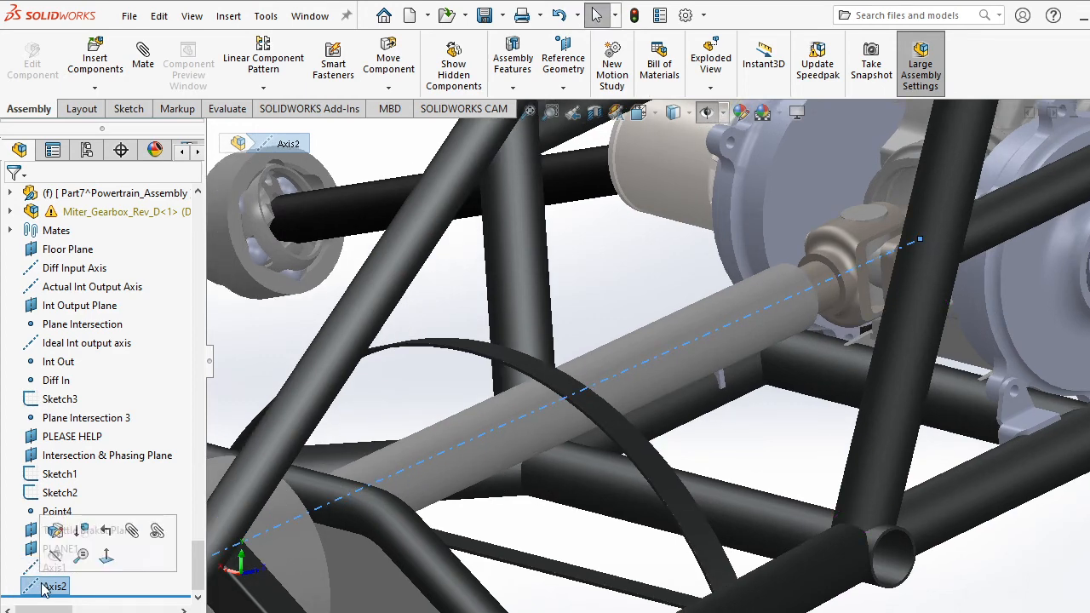
key("Delete")
left_click(936, 324)
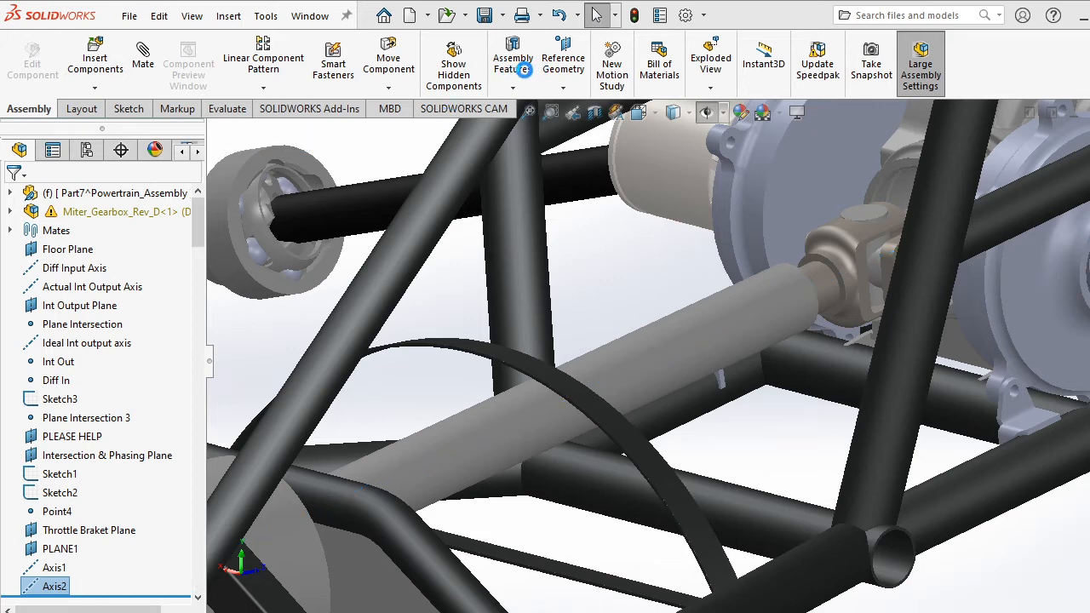
Create a reference axis through the outer cylindrical face of the long driveshaft tube.
left_click(563, 68)
left_click(575, 129)
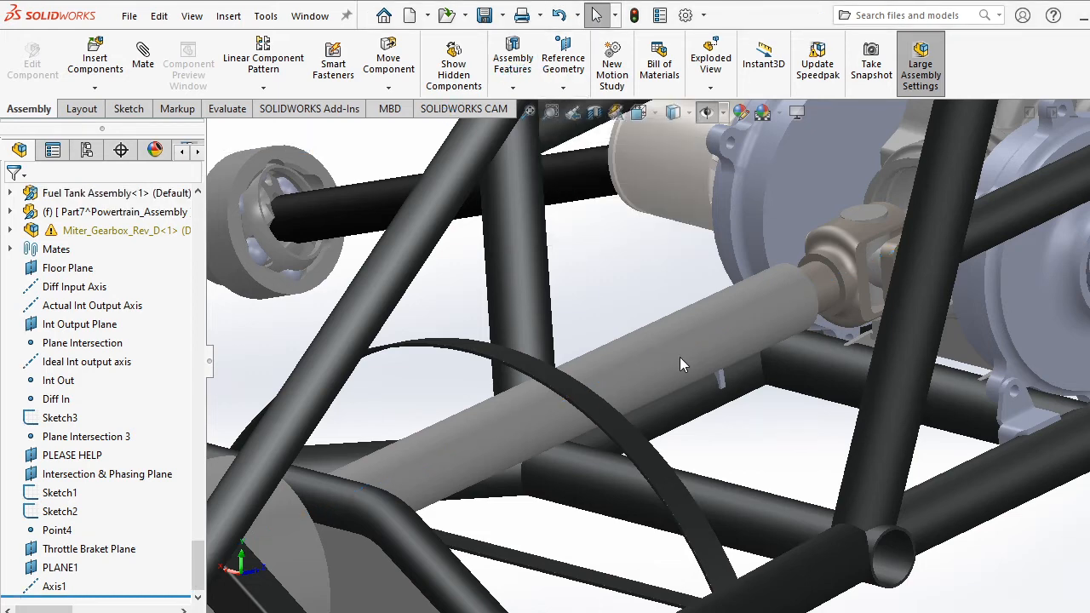
left_click(679, 356)
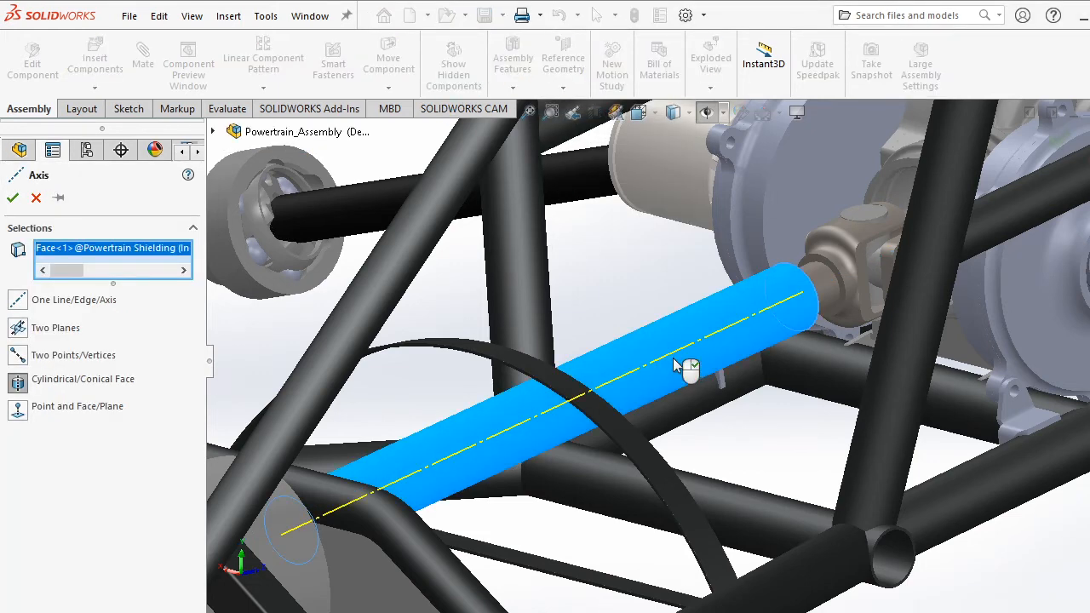
left_click(12, 198)
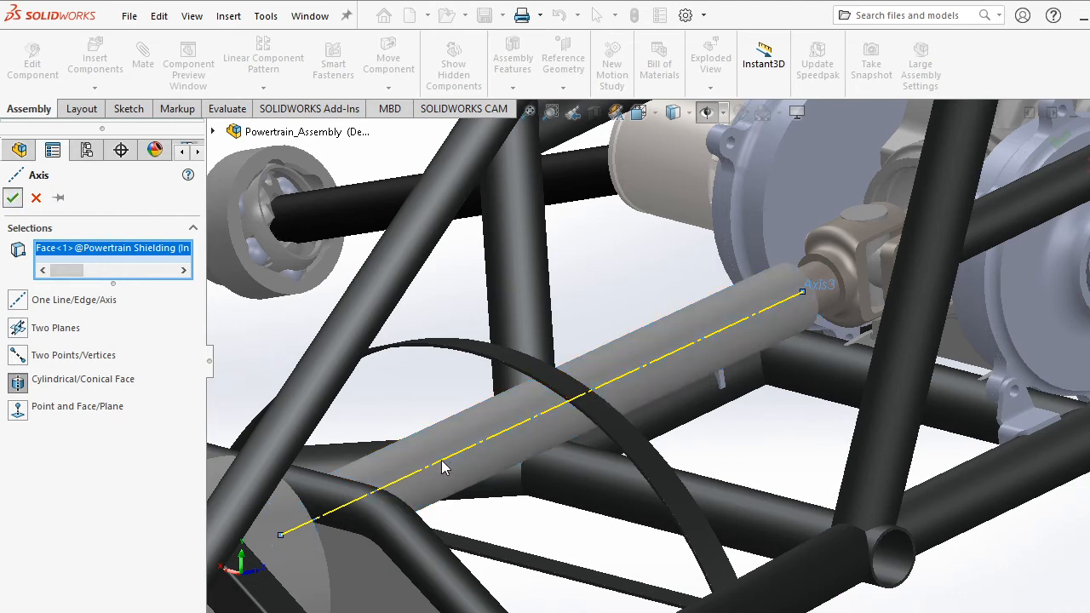
Extend Axis3 from the long driveshaft back through the cylindrical shield to overlap Axis1, with both axes selected.
scroll(449, 461, "up", 8)
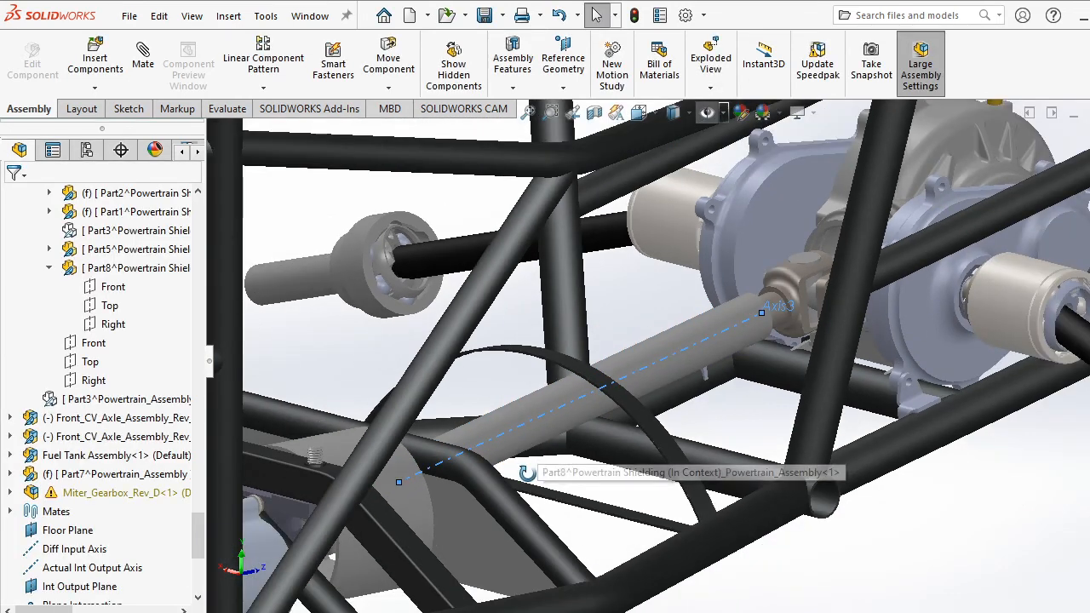
scroll(391, 533, "down", 1)
scroll(96, 521, "down", 5)
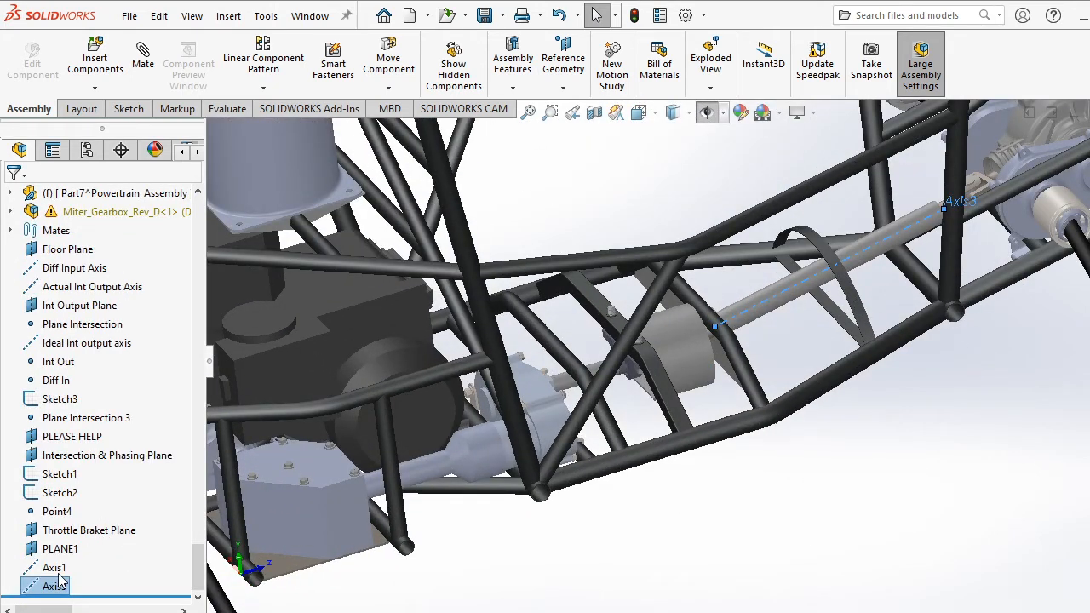
left_click(54, 567, "ctrl")
scroll(741, 310, "down", 3)
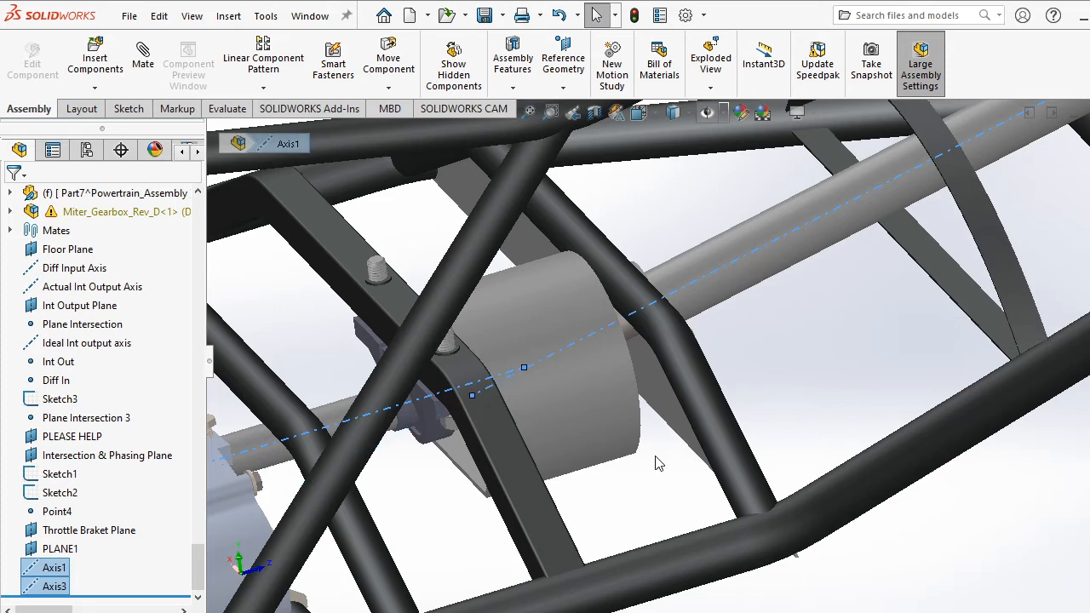
middle_click_drag(657, 462, 579, 196)
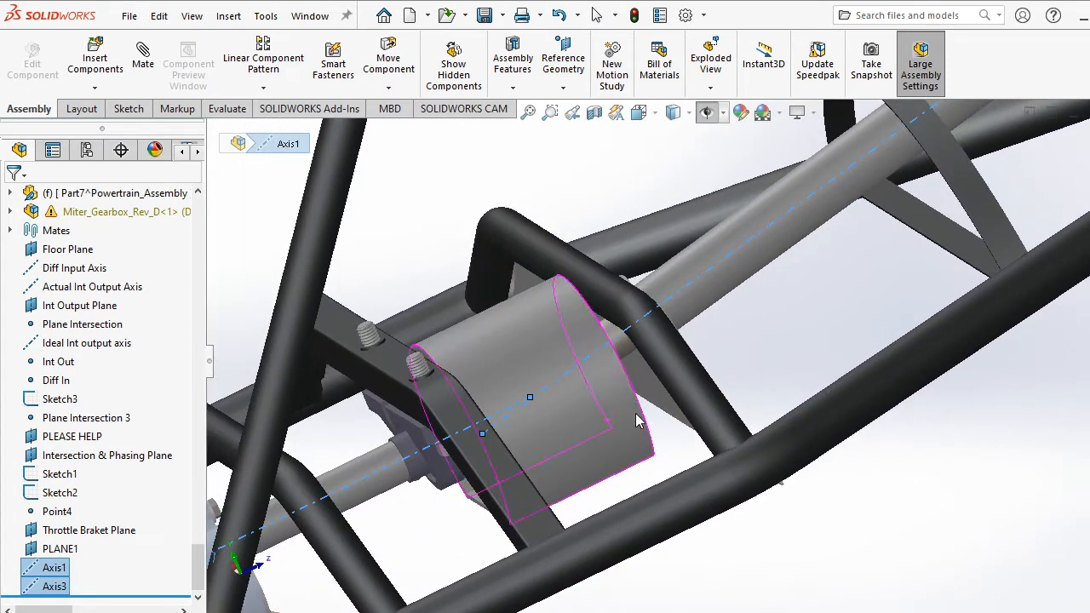
Try to create an Intersection reference point from Axis3 and Axis1, inspecting the previewed point inside the cylindrical shield.
left_click(562, 86)
left_click(579, 170)
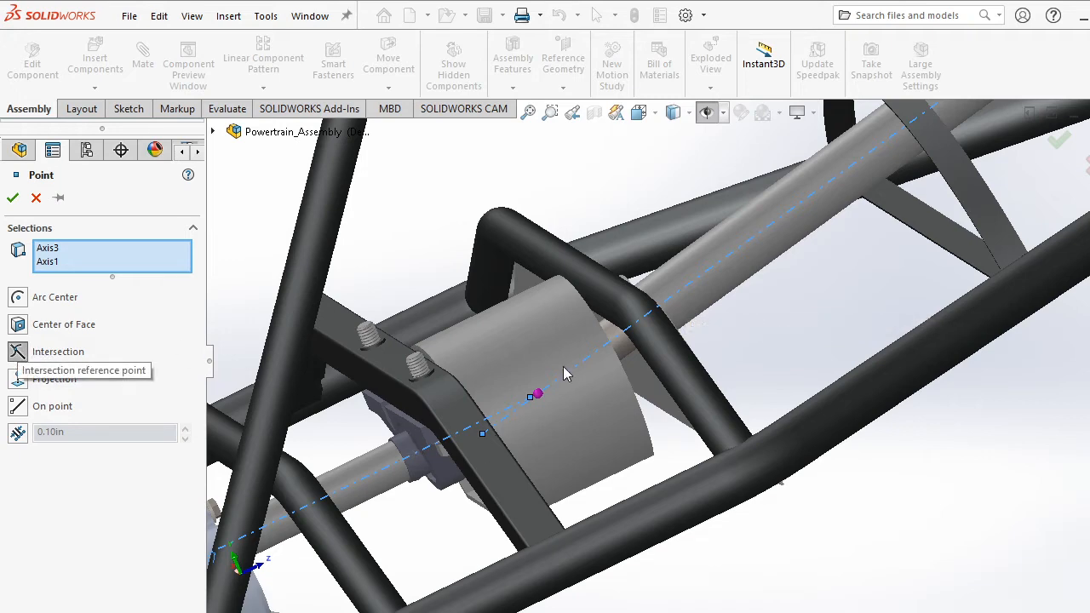
scroll(558, 402, "down", 2)
scroll(569, 396, "down", 4)
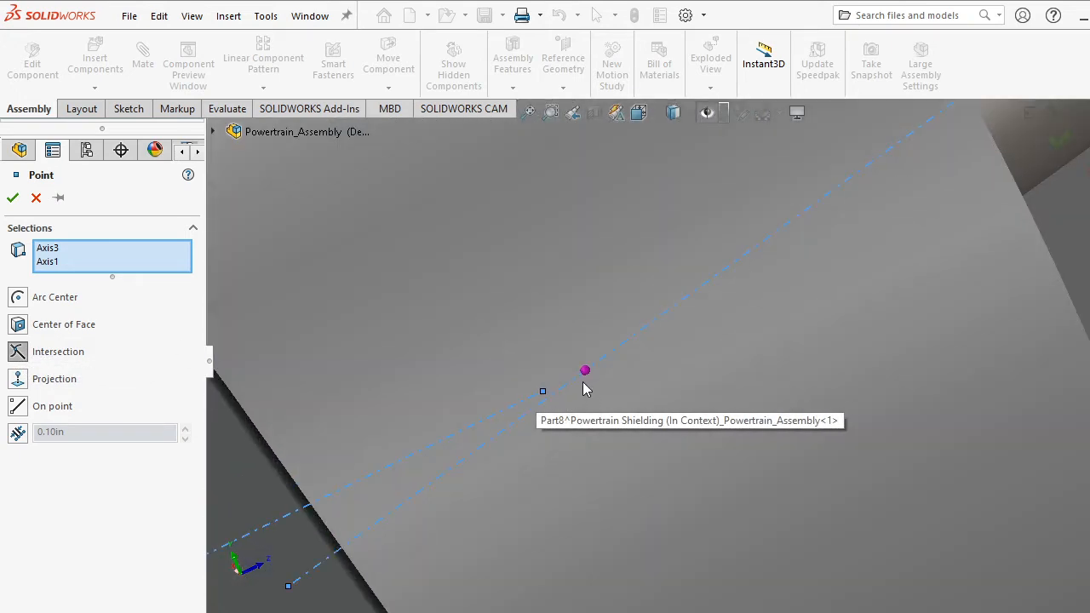
scroll(567, 385, "up", 1)
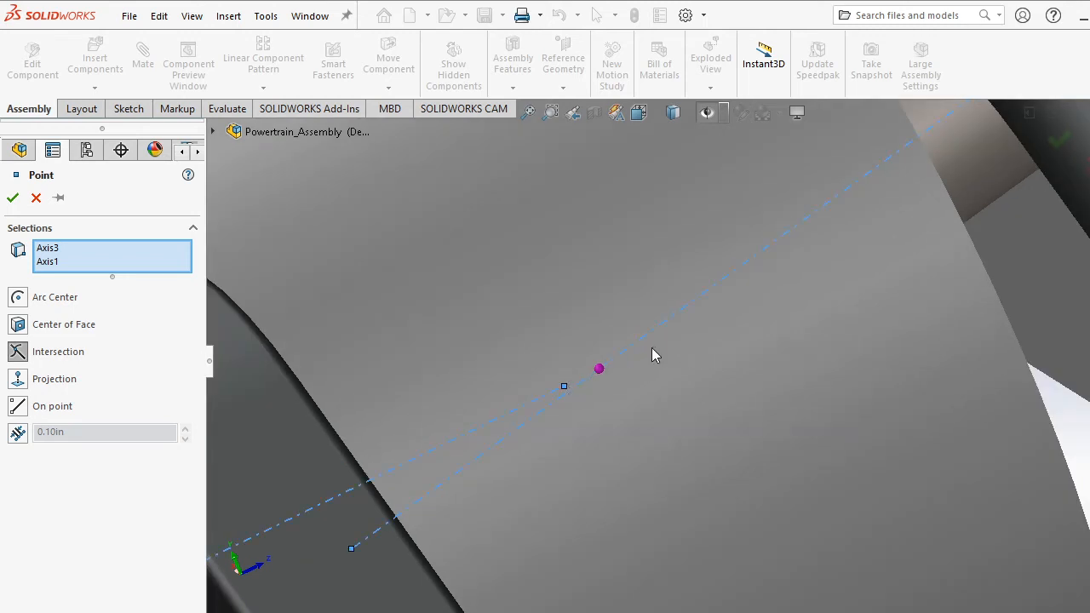
scroll(640, 356, "up", 2)
middle_click_drag(599, 396, 426, 465)
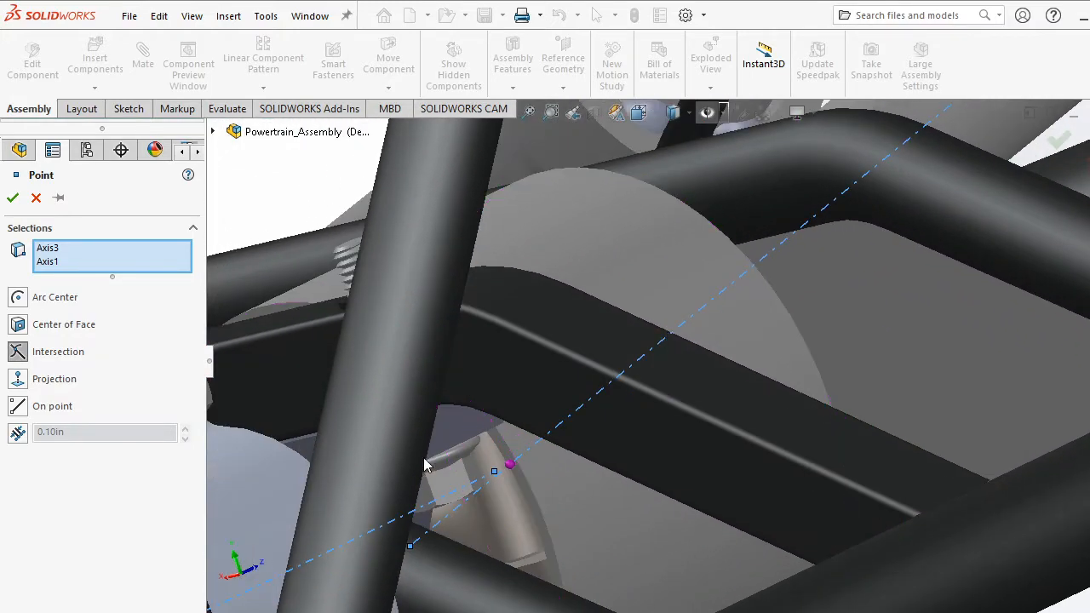
middle_click_drag(686, 395, 653, 469)
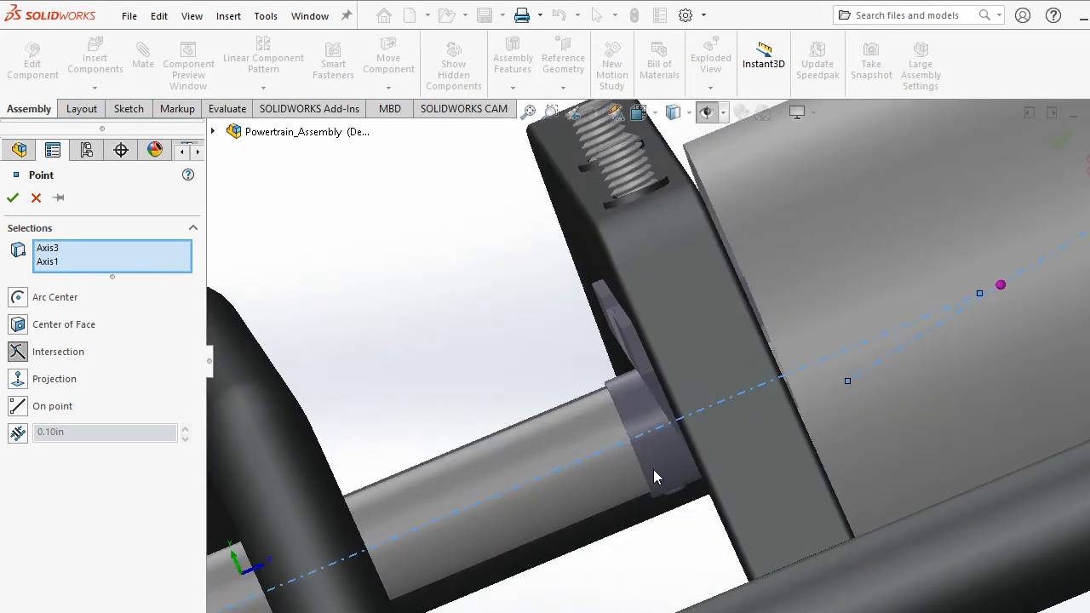
scroll(657, 465, "up", 8)
key("Return")
scroll(691, 417, "up", 4)
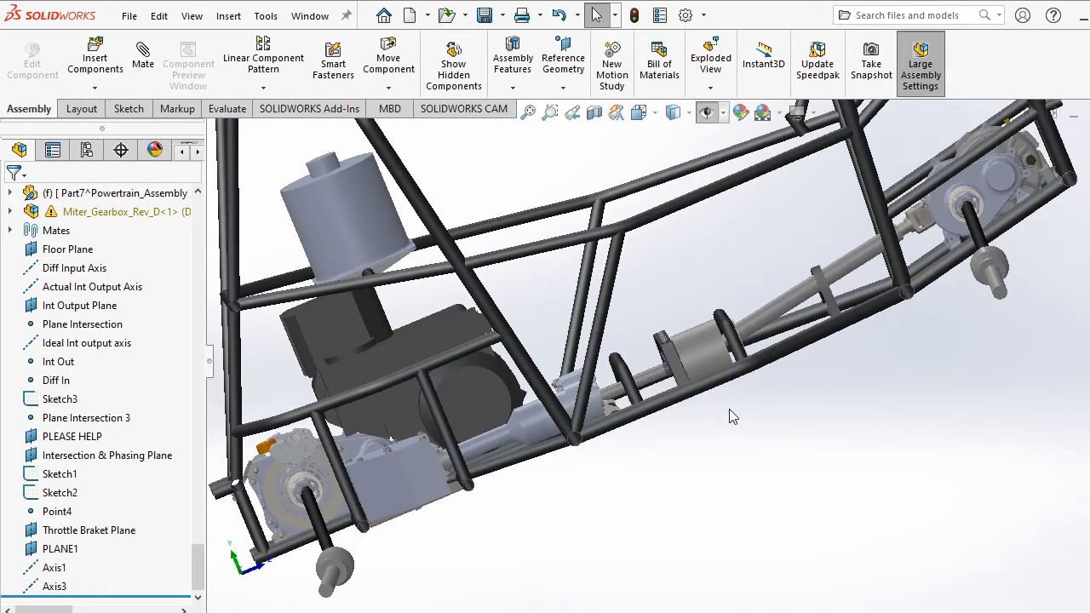
middle_click_drag(740, 409, 784, 439)
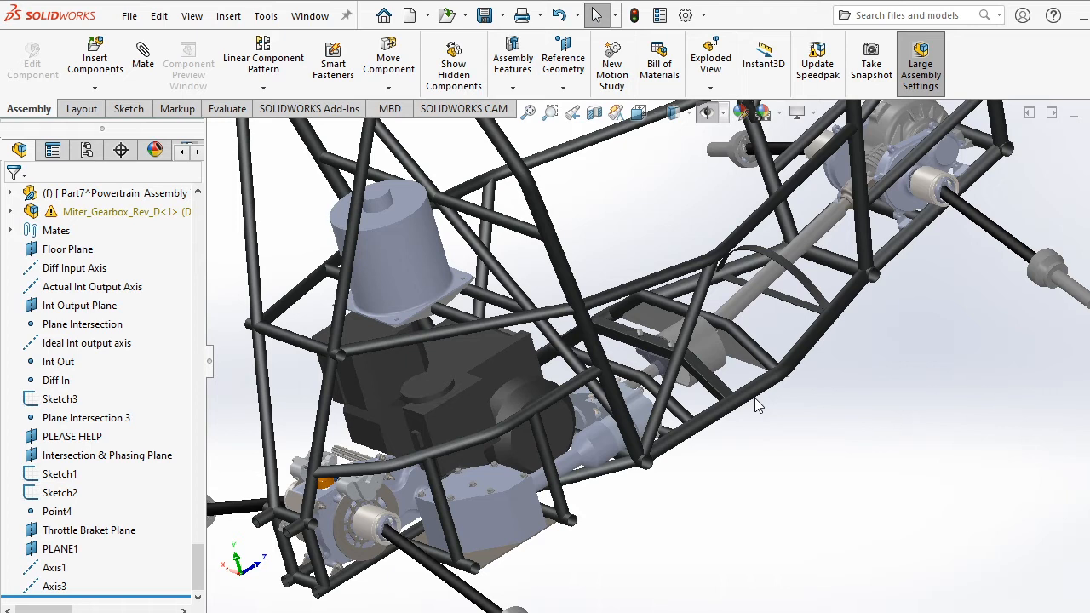
Switch to the Advanced CAD presentation in Google Chrome and advance to the SolidWorks File Rules slide.
key("alt+Tab")
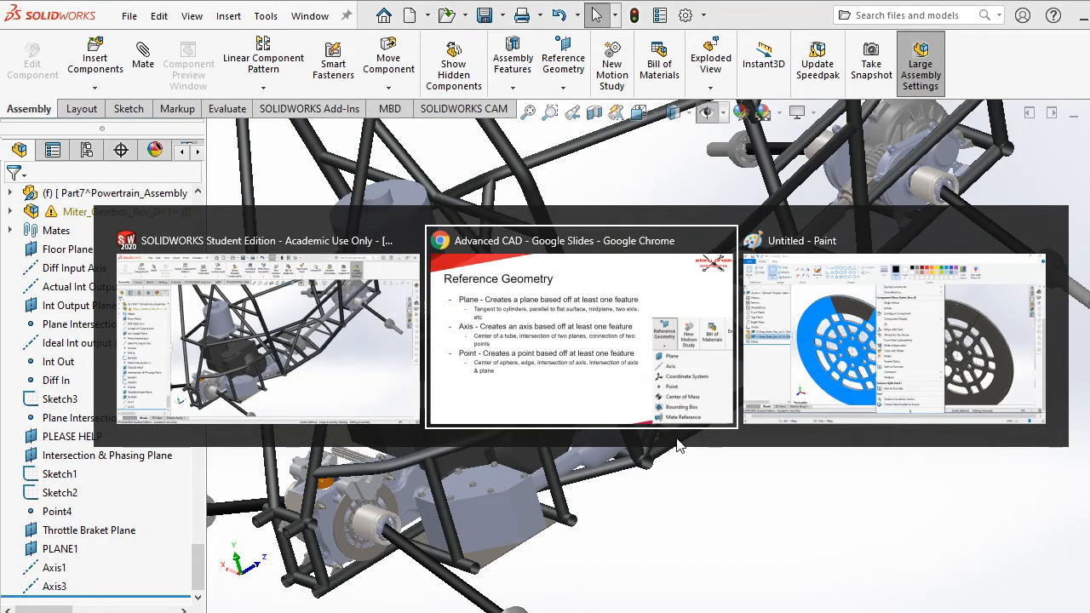
key("Right")
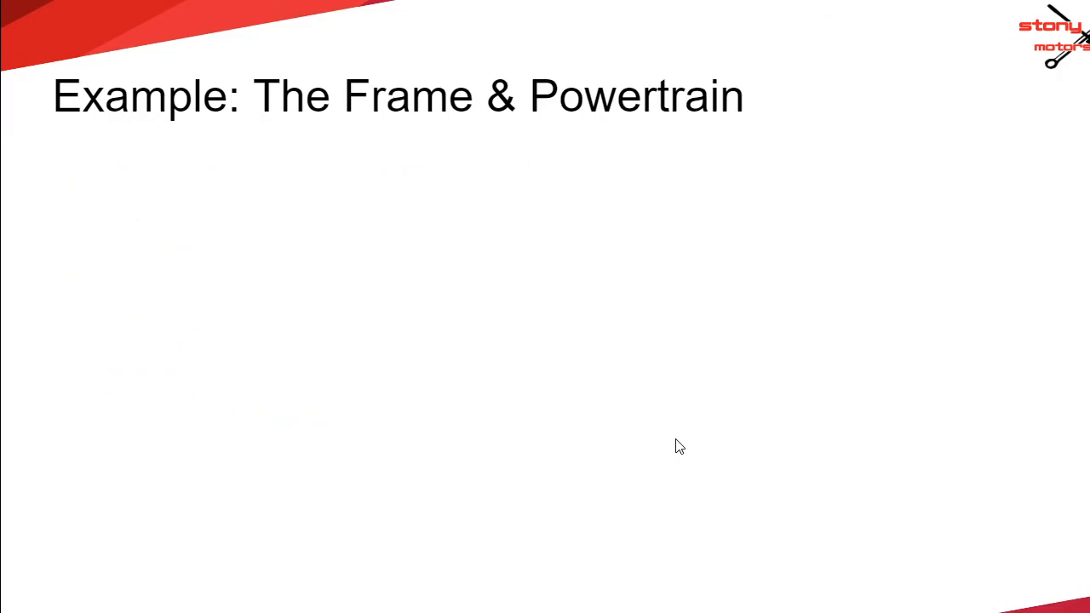
key("Right")
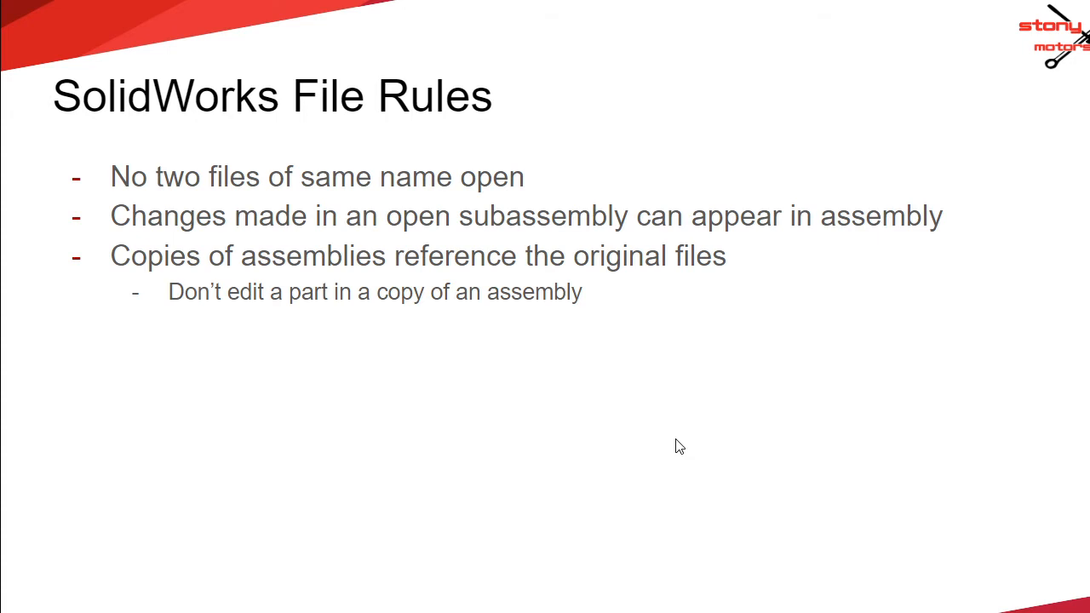
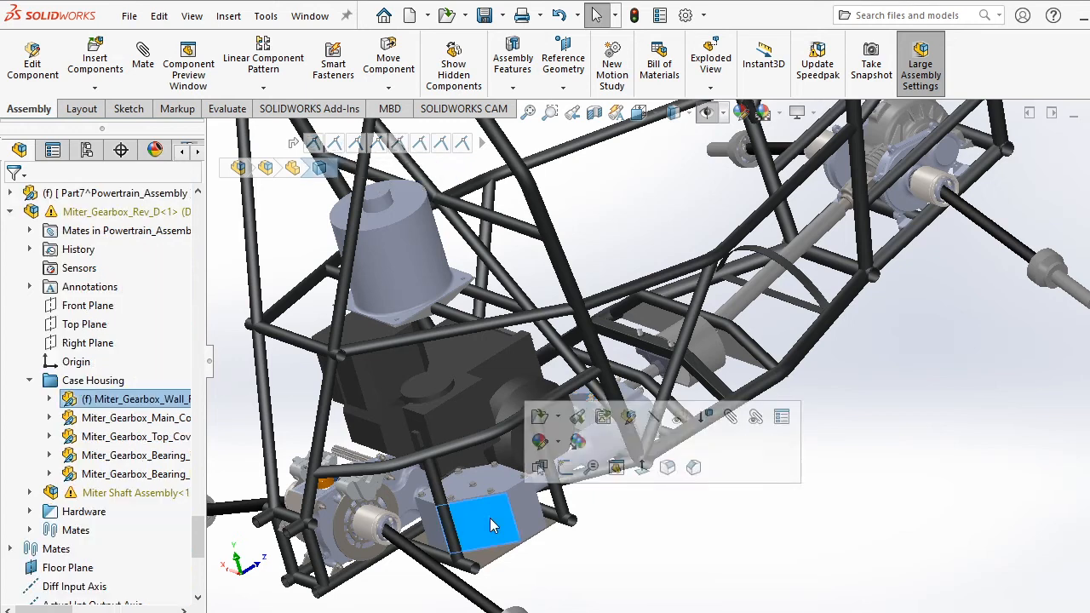
Delete only the 1_4-28_1.5in_Bolt component from the hard stop subassembly on the intermediary gearbox, without saving the modified documents.
left_click(330, 504)
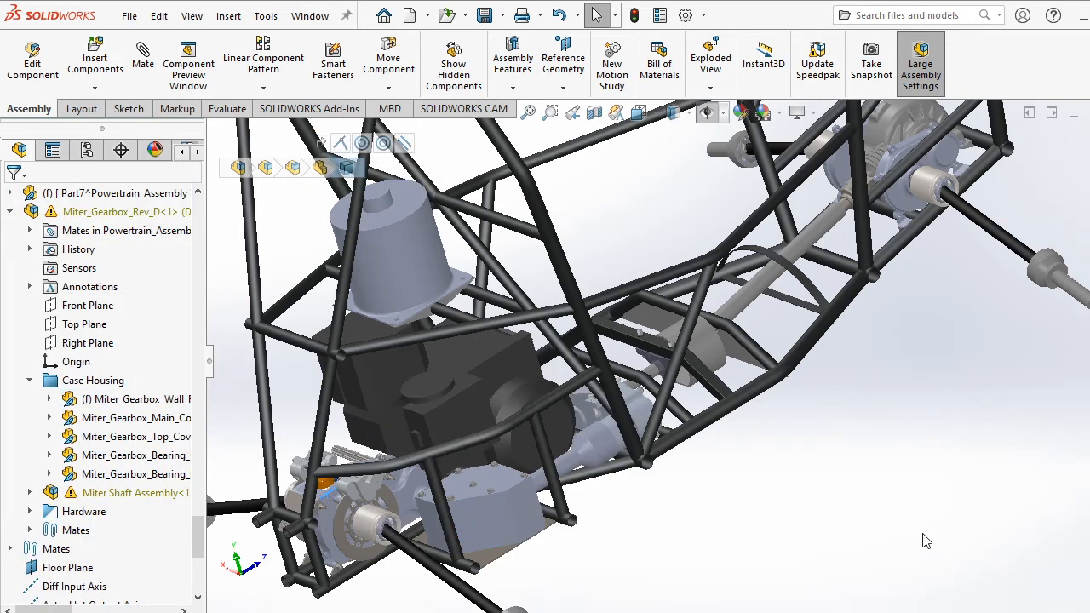
scroll(561, 421, "down", 6)
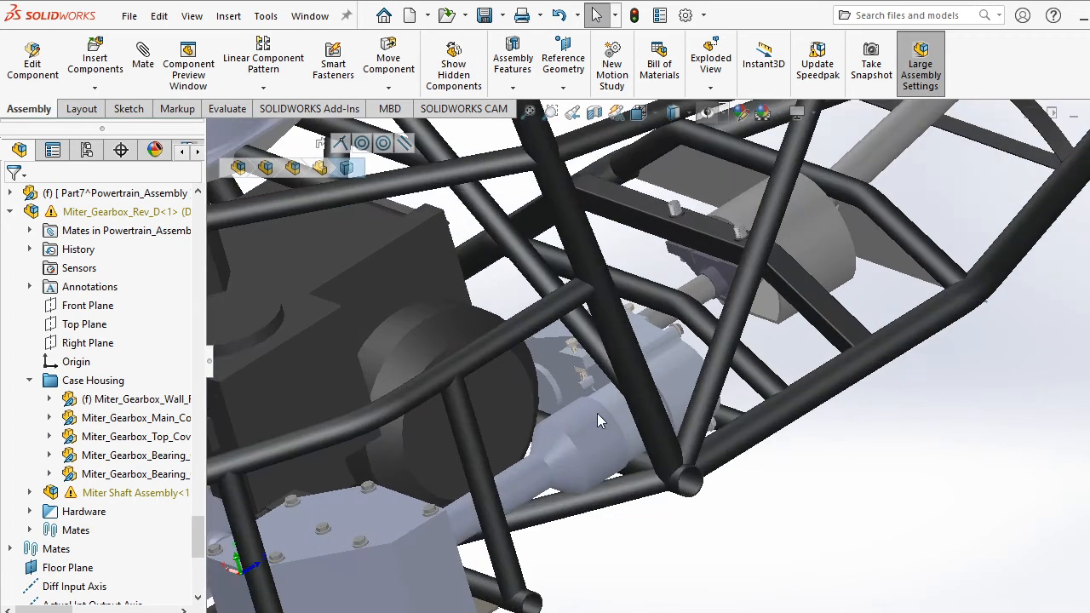
scroll(594, 317, "down", 5)
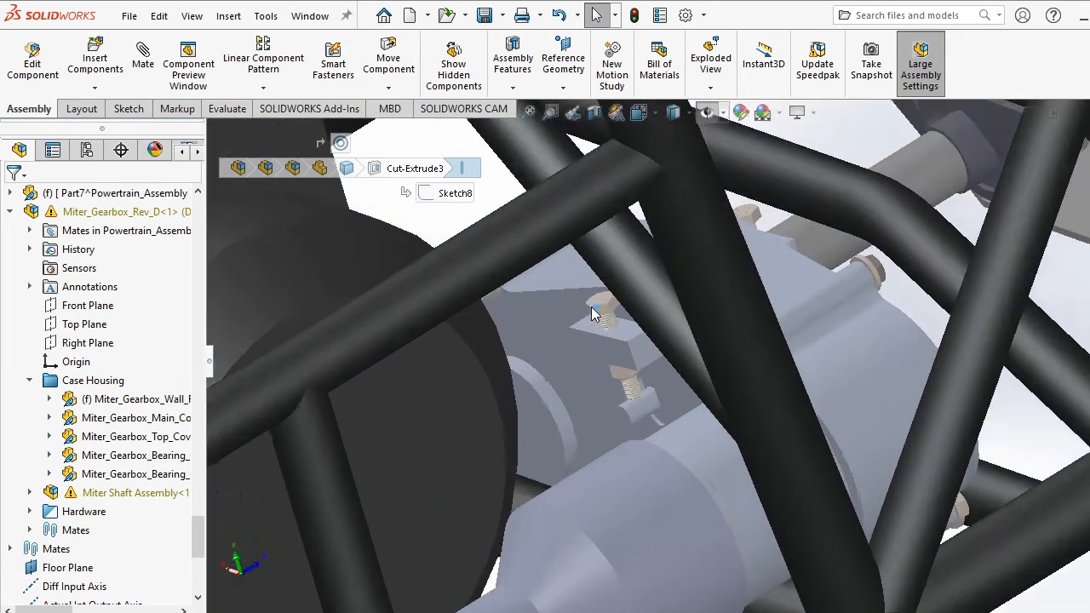
left_click(616, 315)
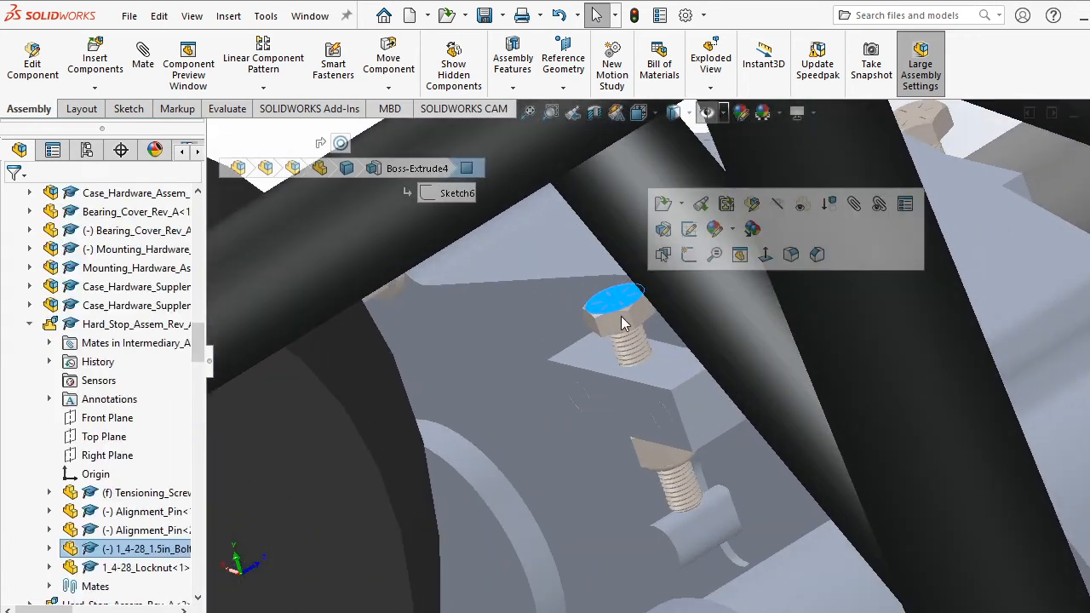
key("Delete")
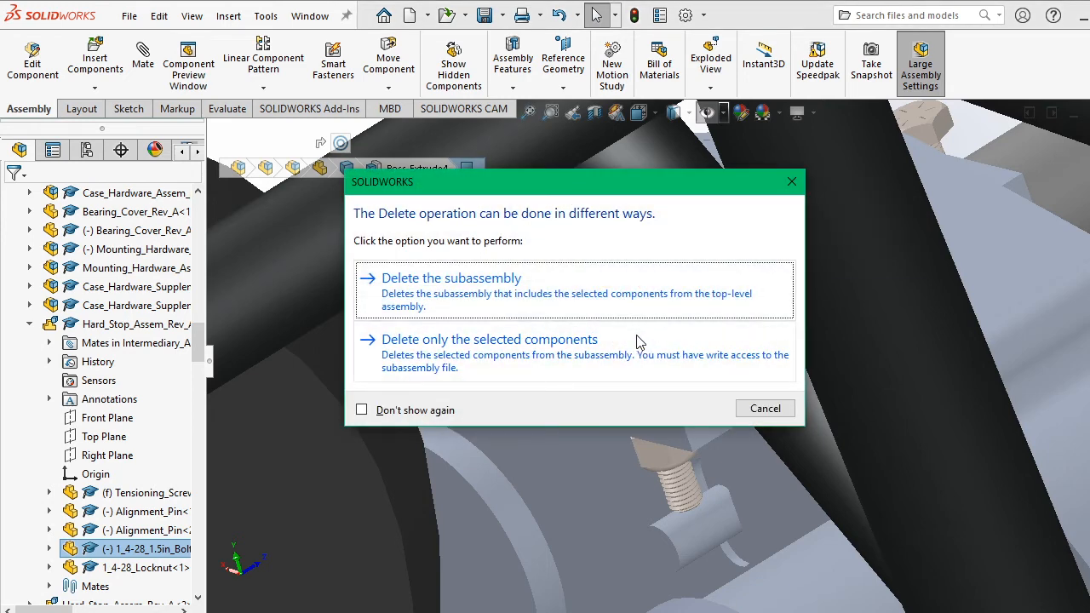
left_click(612, 352)
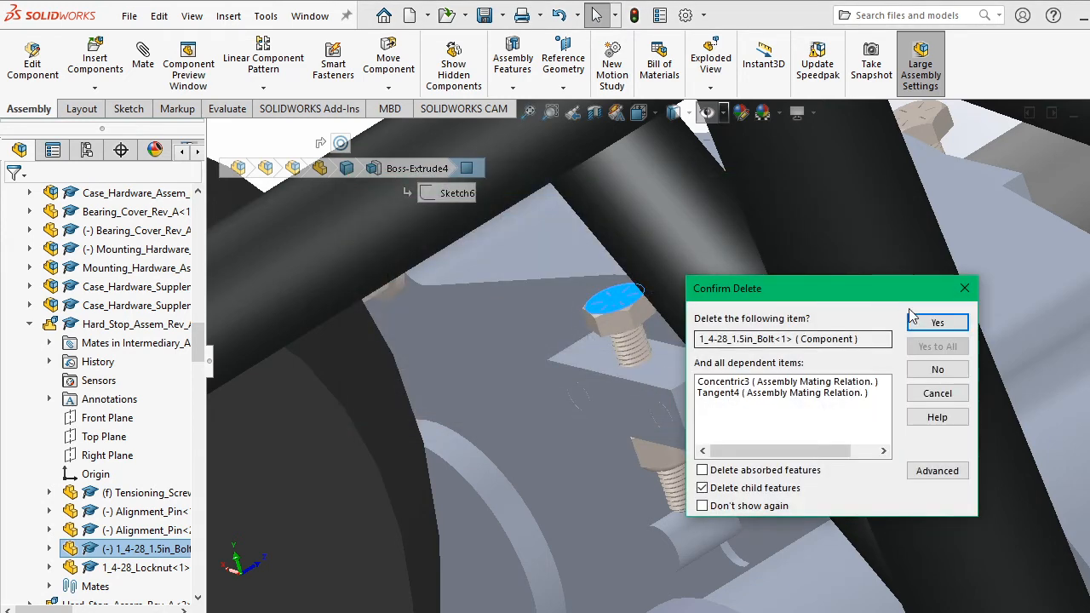
left_click(940, 324)
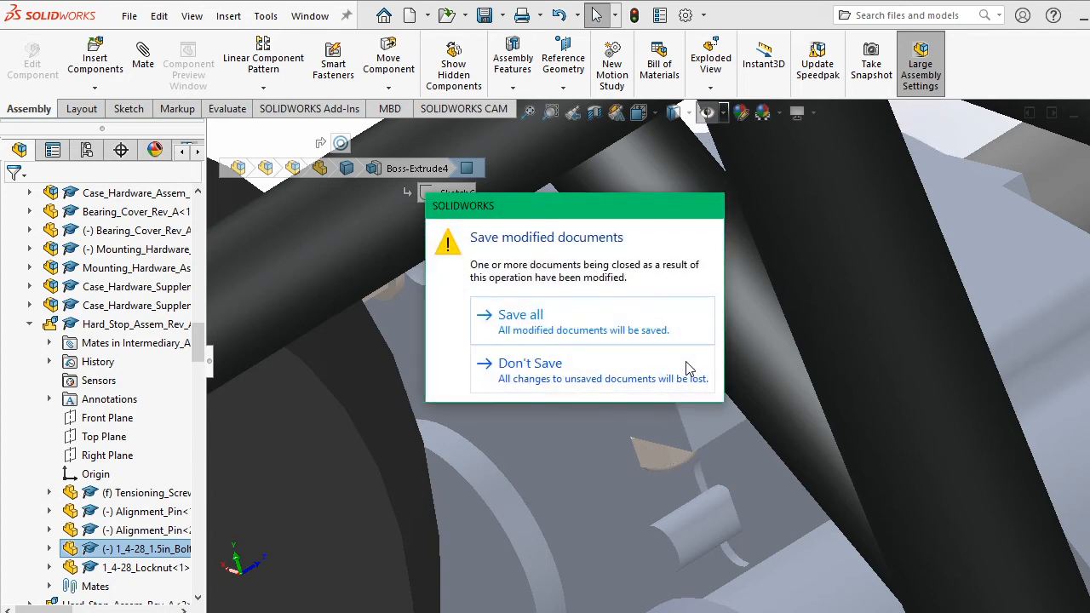
left_click(643, 379)
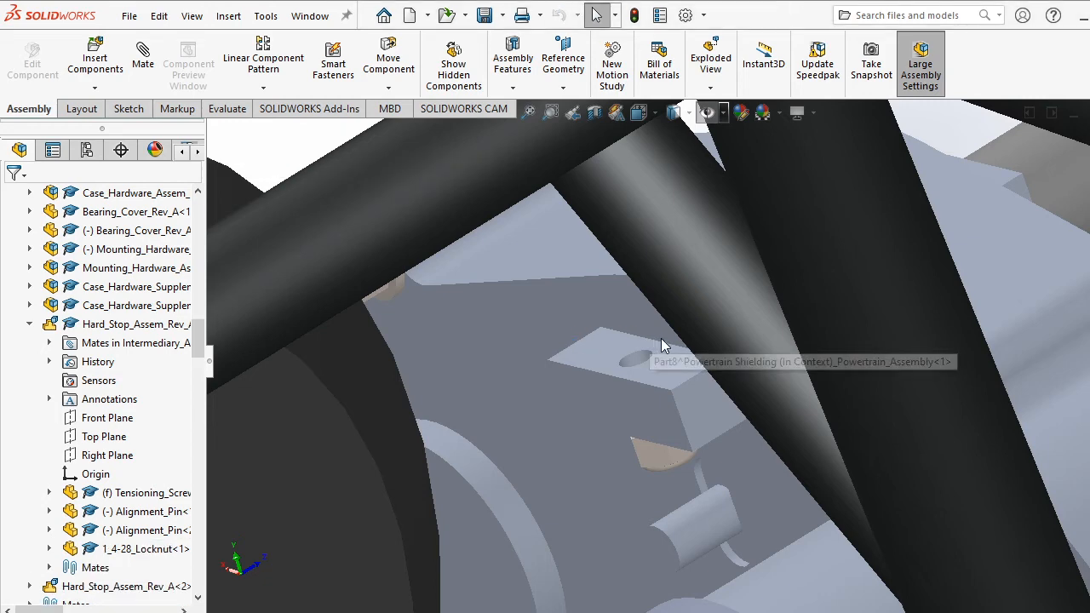
scroll(648, 338, "up", 10)
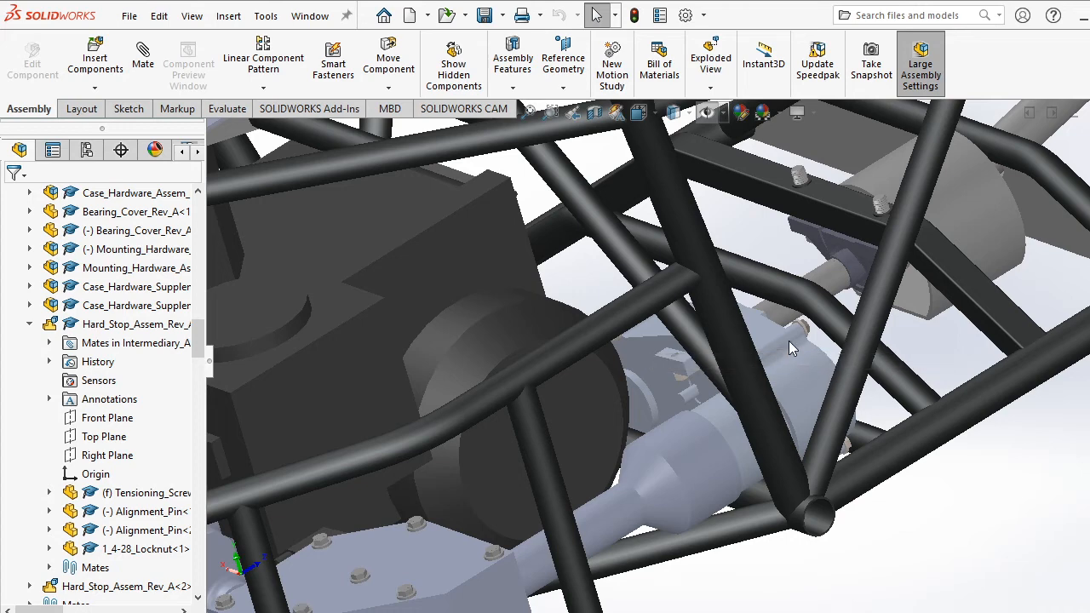
scroll(992, 317, "up", 2)
scroll(990, 310, "up", 2)
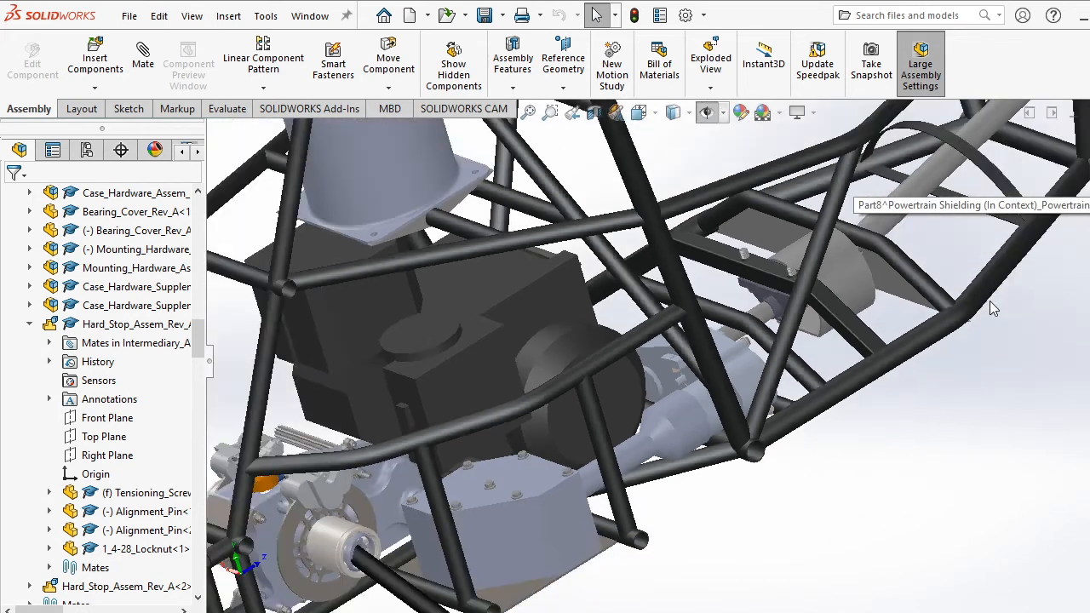
scroll(673, 362, "down", 4)
scroll(656, 362, "down", 3)
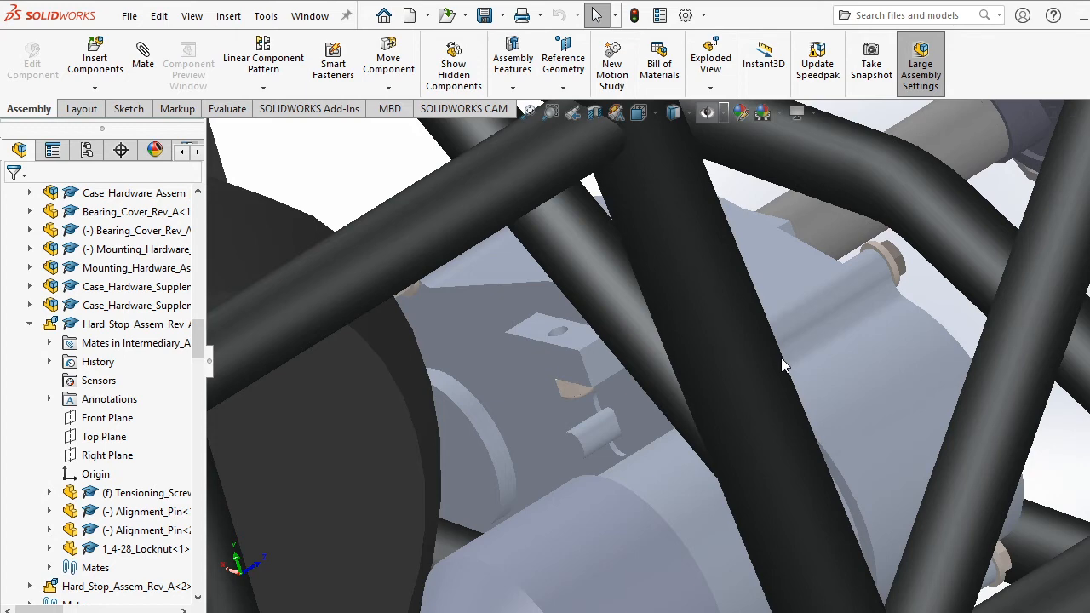
Review the Pack and Go options for Powertrain_Assembly without packaging it, and close the assembly without saving its changes.
left_click(129, 15)
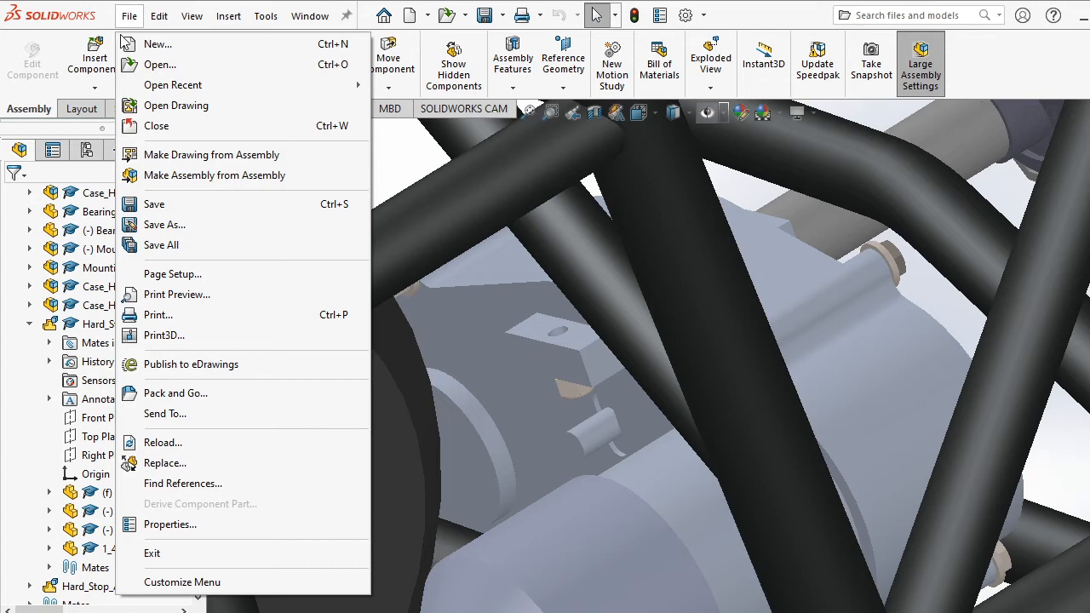
left_click(201, 395)
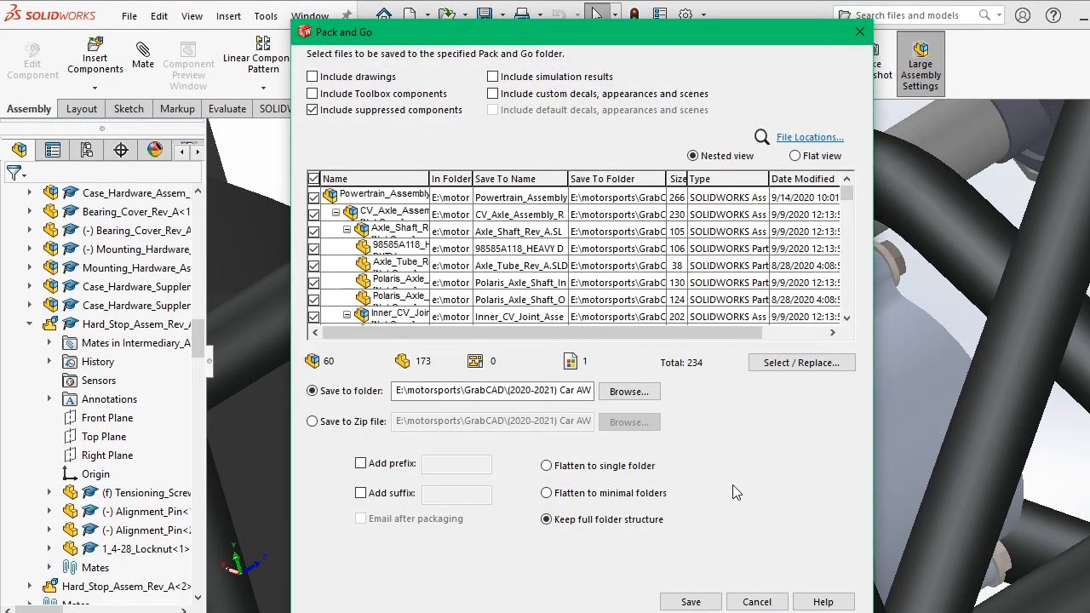
left_click(760, 600)
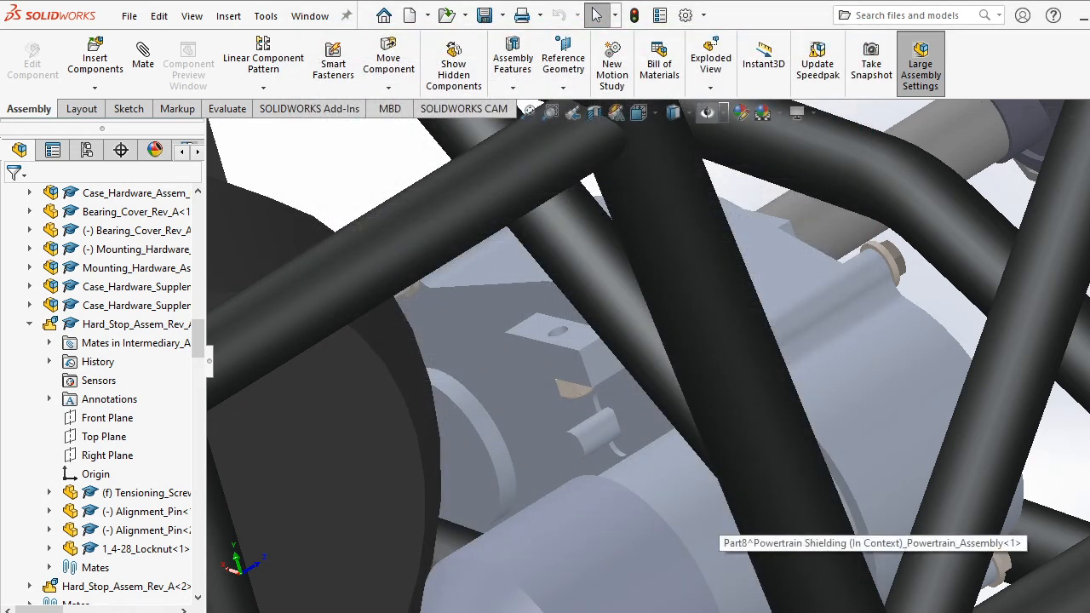
key("ctrl+w")
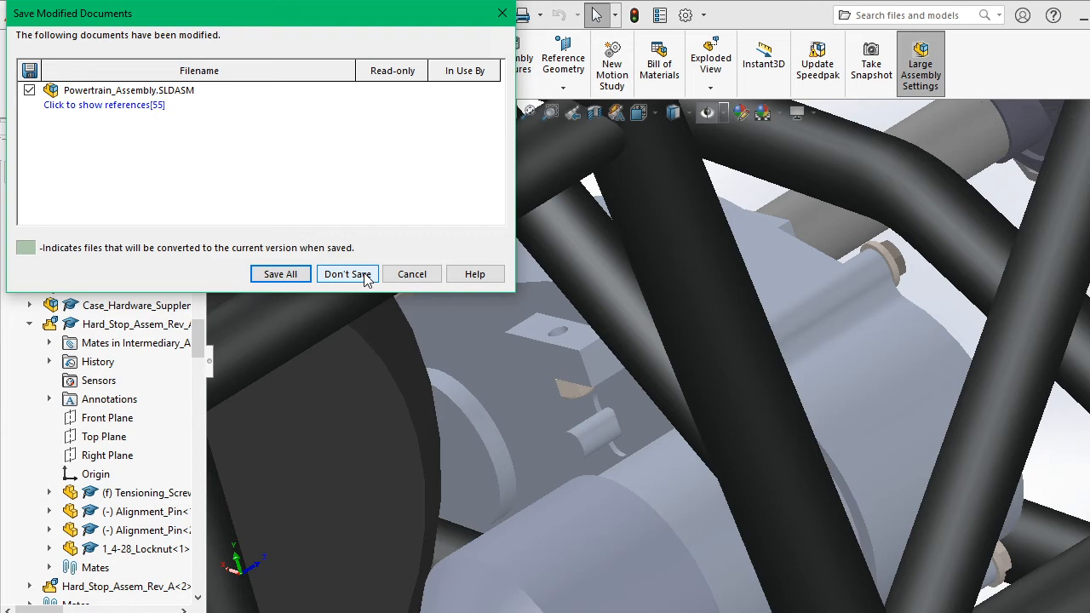
left_click(347, 274)
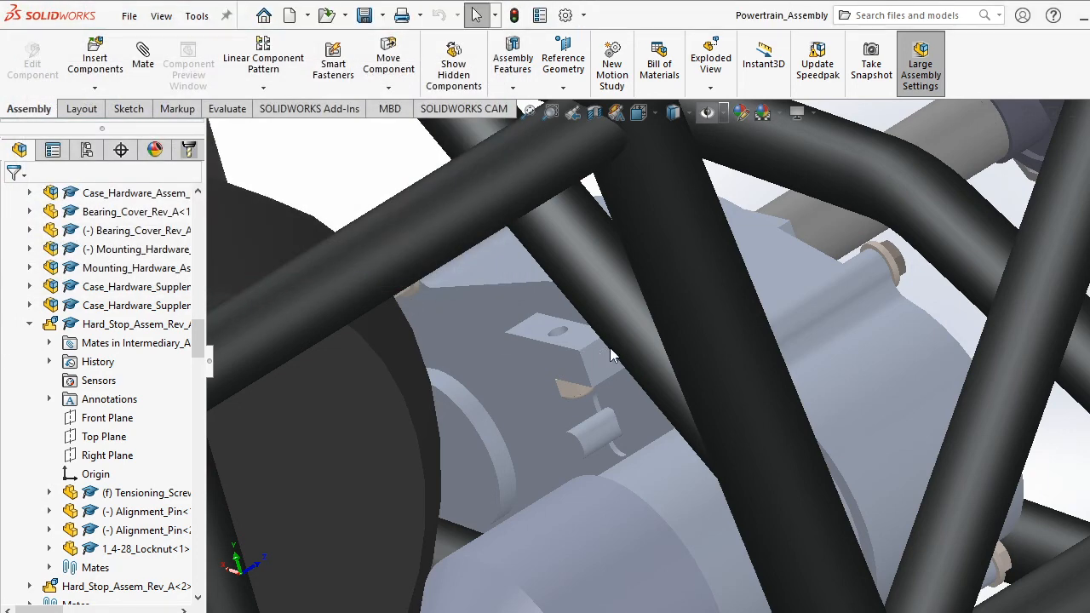
Switch to the Advanced CAD presentation and advance to the Extra Tips/Tricks slide.
key("alt+Tab")
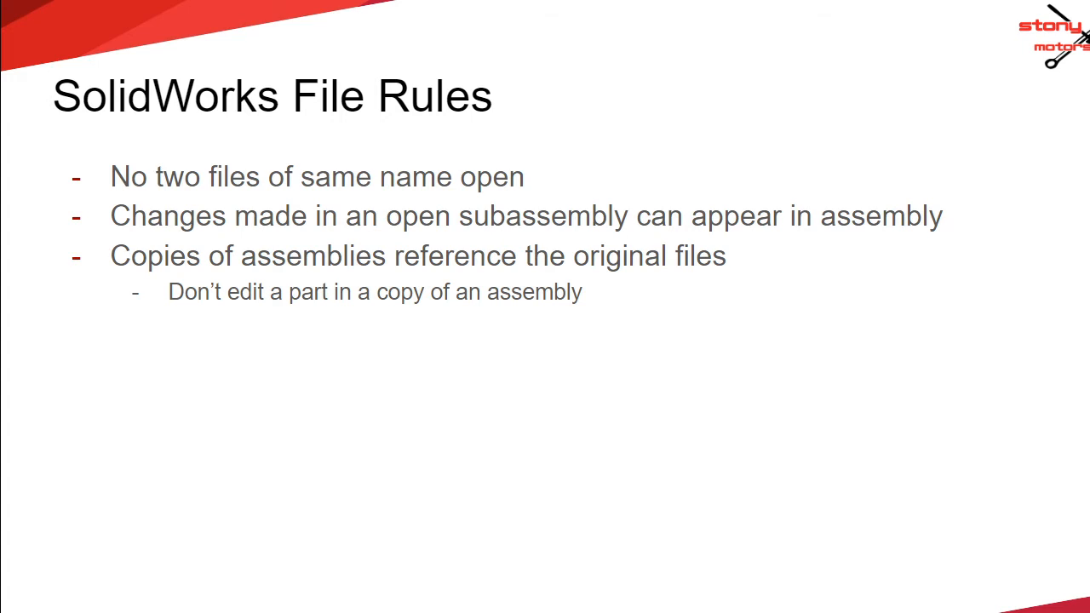
key("Right")
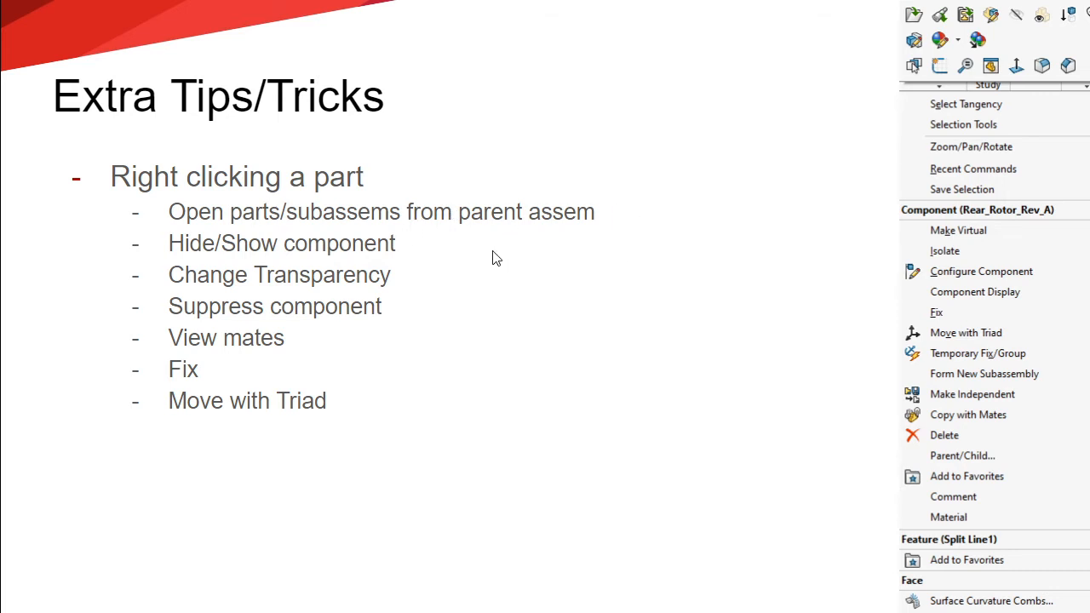
Switch back to SolidWorks and open the recent Intermediary_Assem_Rev_C assembly, accepting the CAM data conversion notice.
key("alt+Tab")
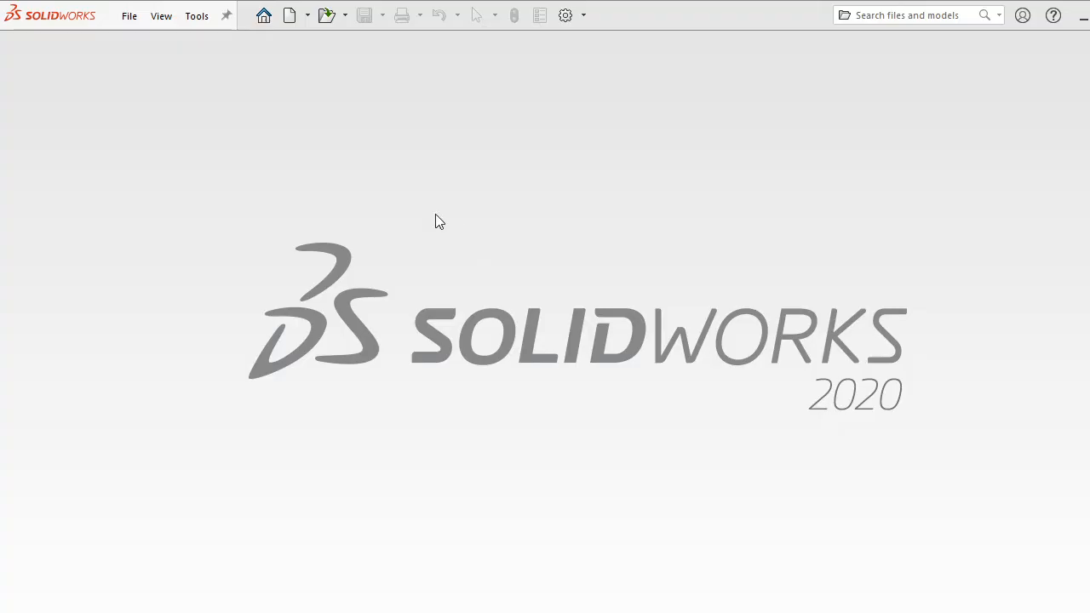
left_click(123, 14)
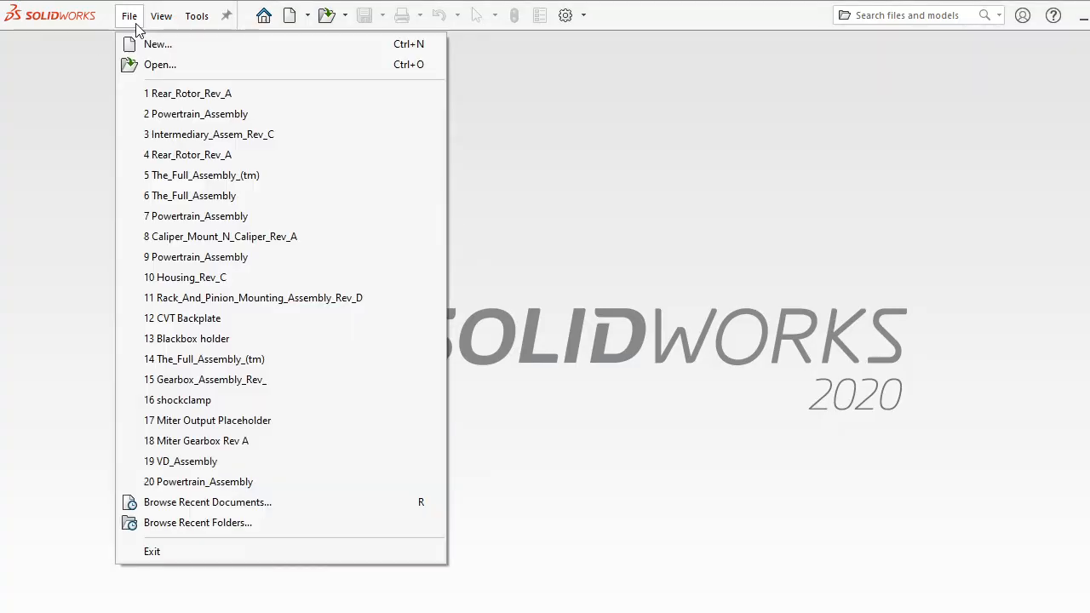
left_click(193, 132)
key("alt+Tab")
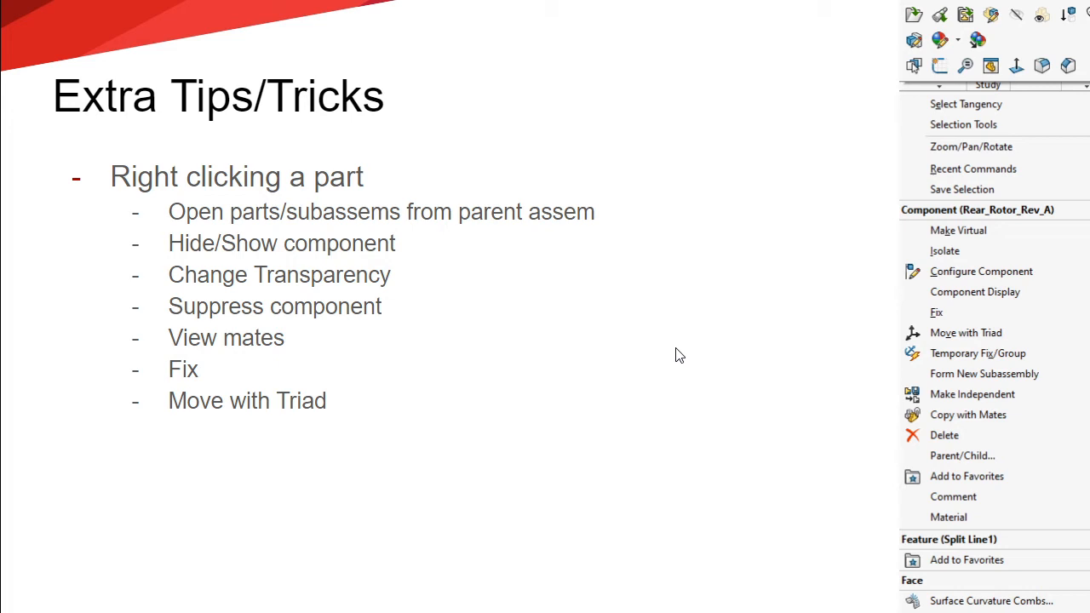
key("alt+Tab")
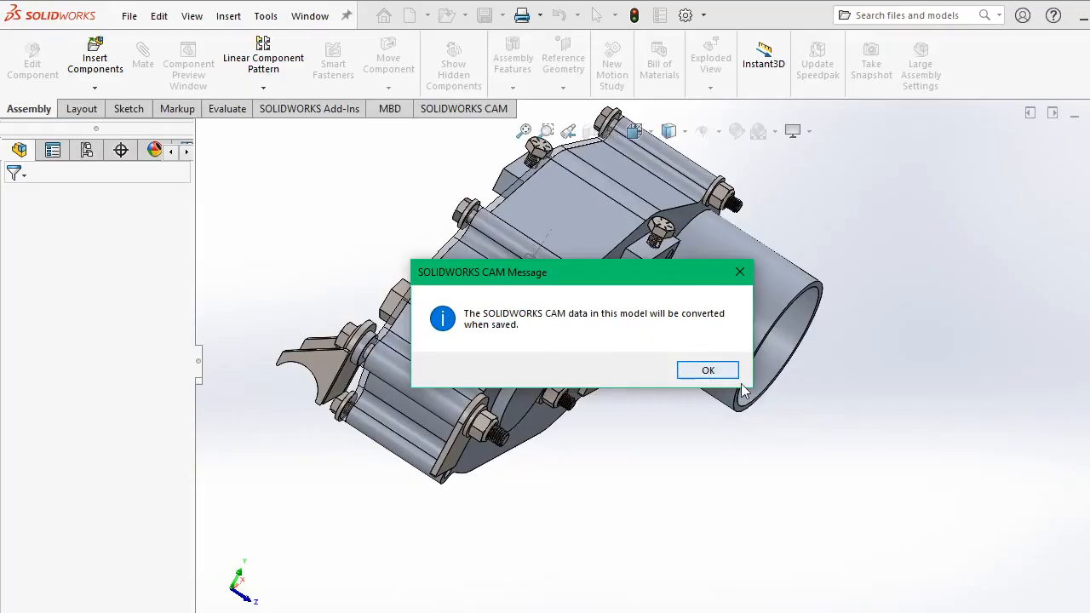
left_click(721, 374)
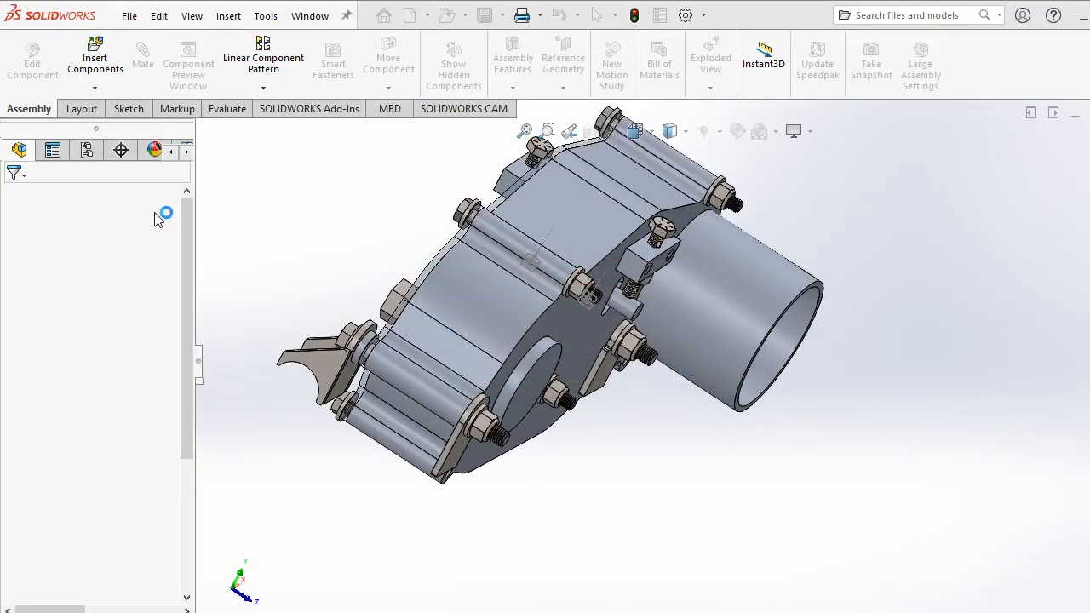
Browse the Full_Assembly files through Powertrain, Intermediary and Parts to the Output folder, without opening a file.
left_click(129, 15)
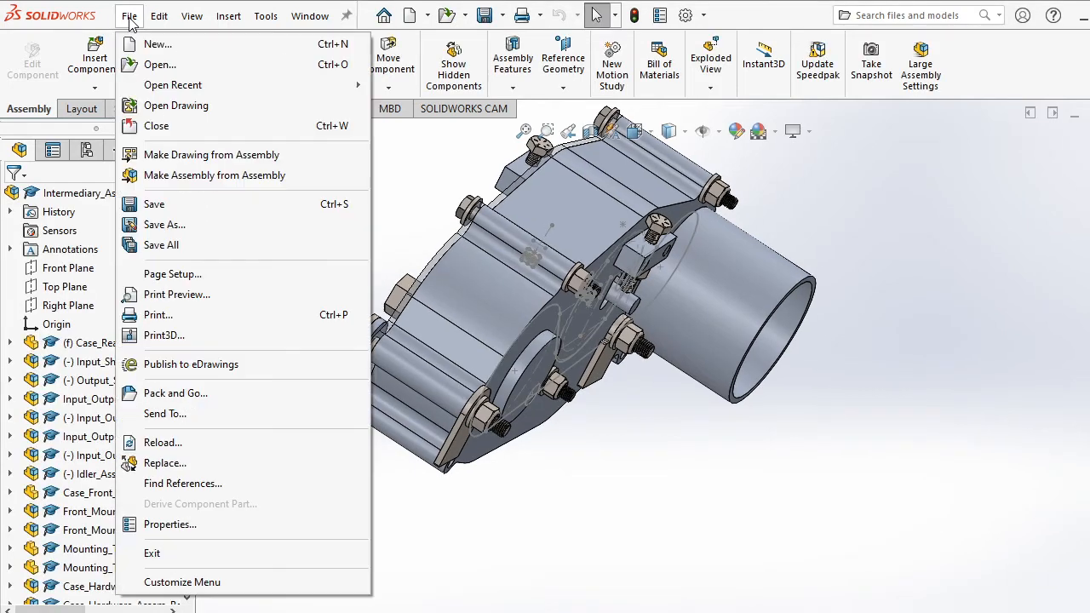
left_click(157, 68)
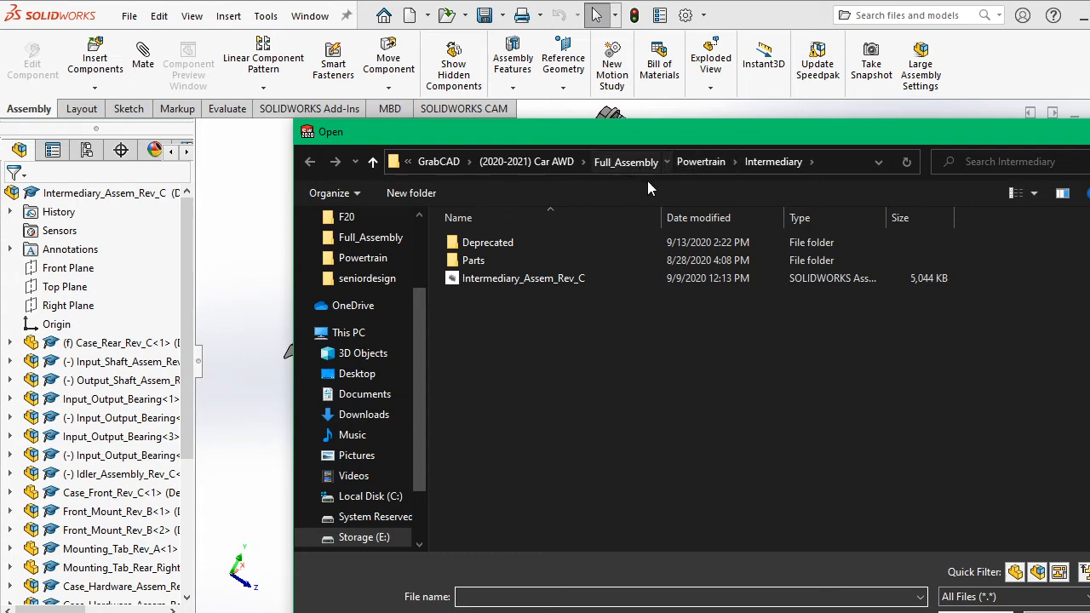
left_click(630, 162)
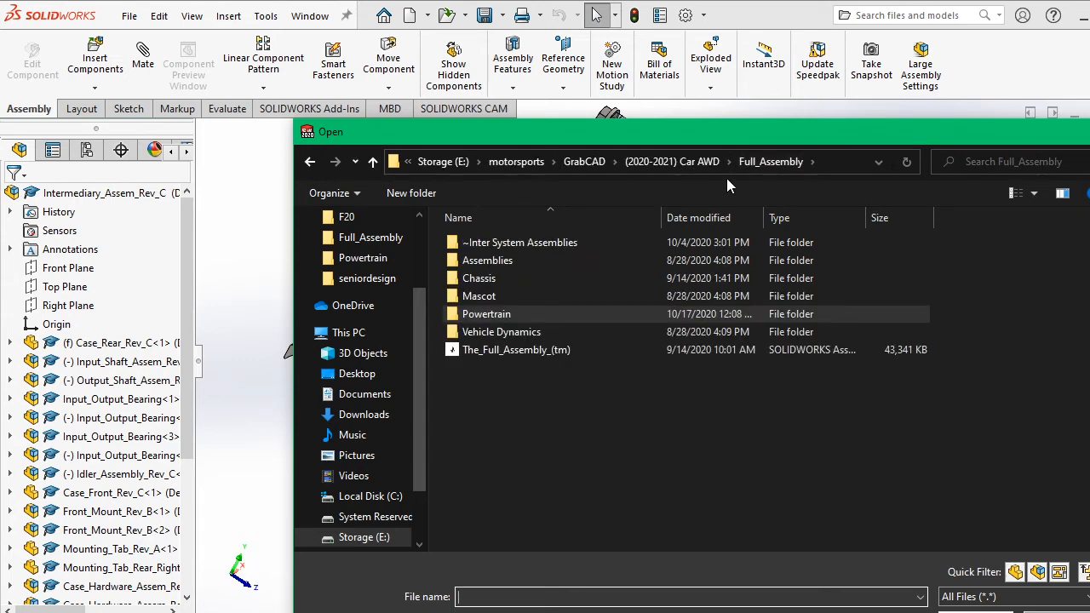
double_click(518, 315)
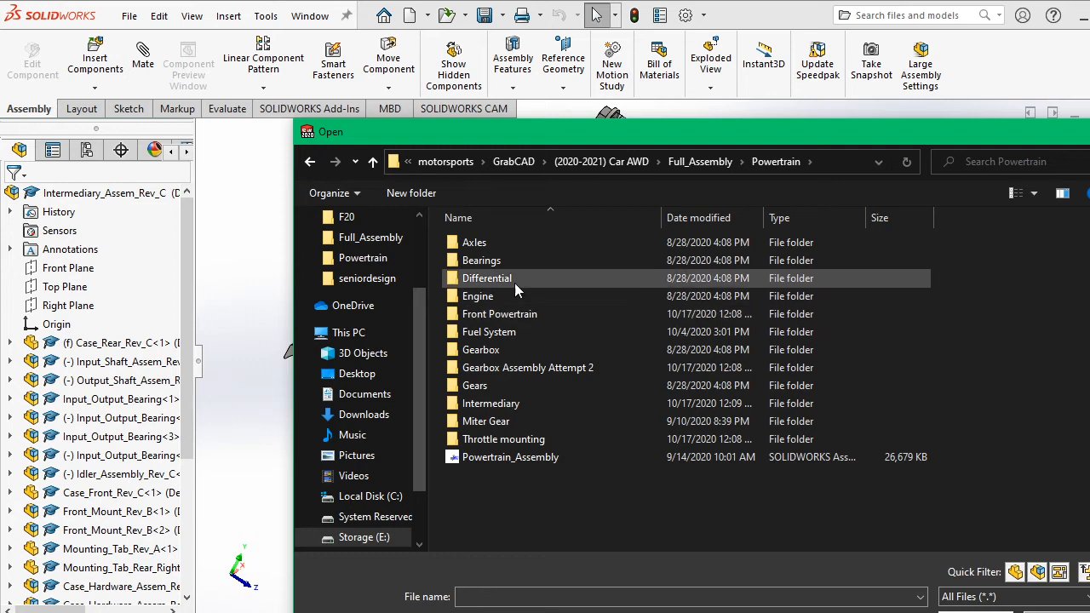
double_click(513, 405)
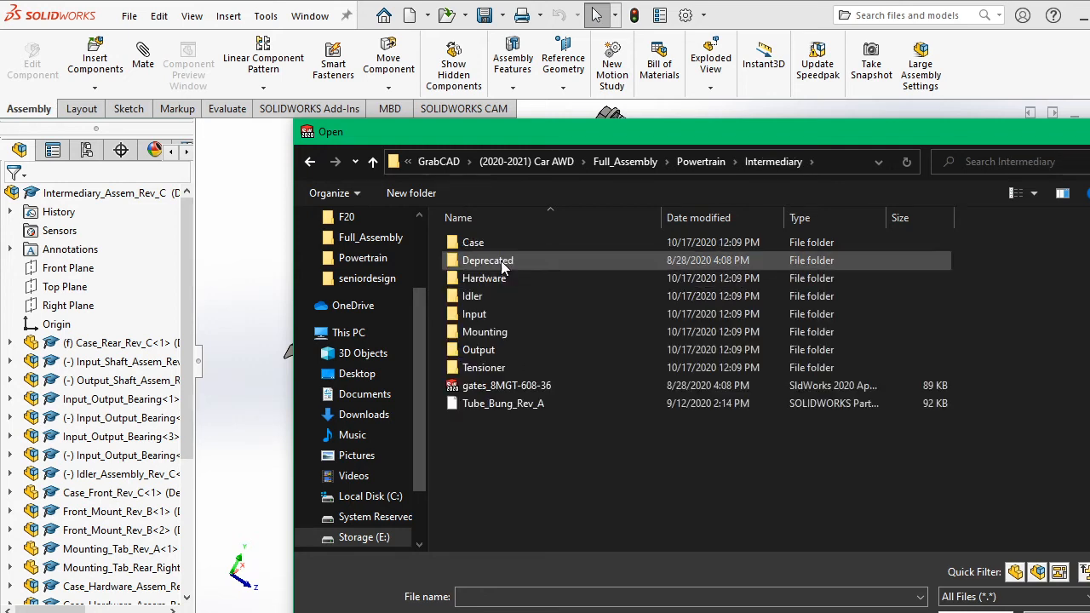
double_click(511, 349)
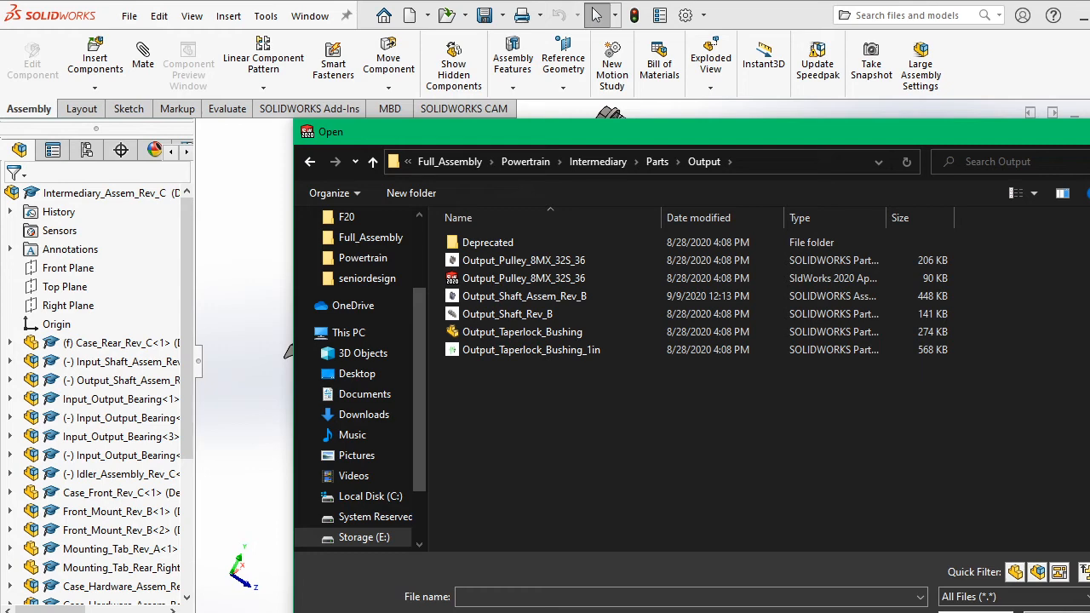
left_click(1054, 610)
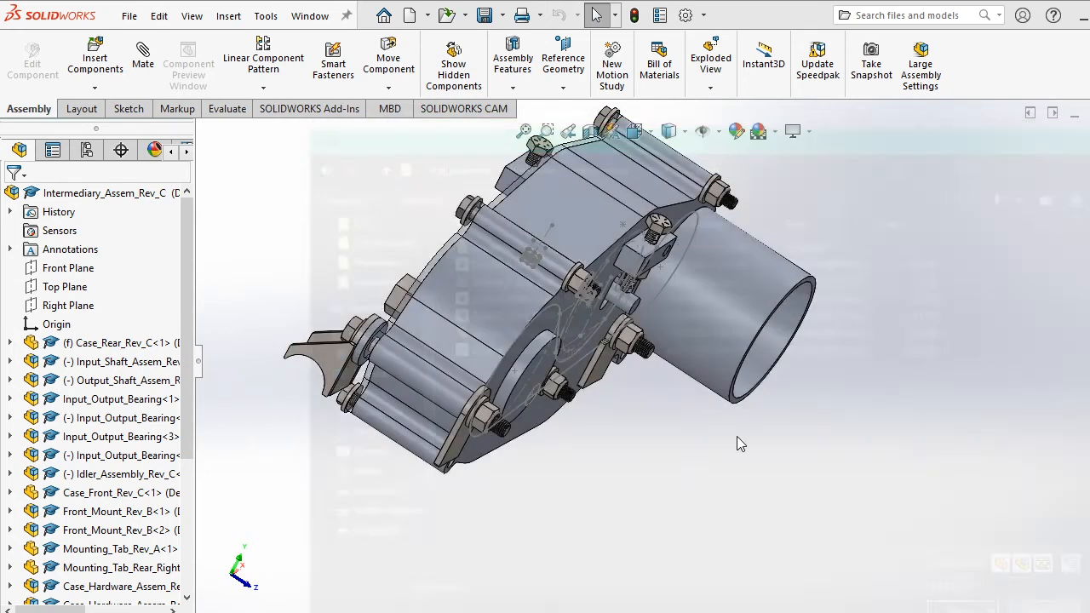
Hide the Output_Shaft_Assem_Rev_B subassembly, locating it through its output pulley inside the gearbox case.
scroll(612, 294, "down", 5)
middle_click_drag(406, 358, 402, 326)
right_click(402, 328)
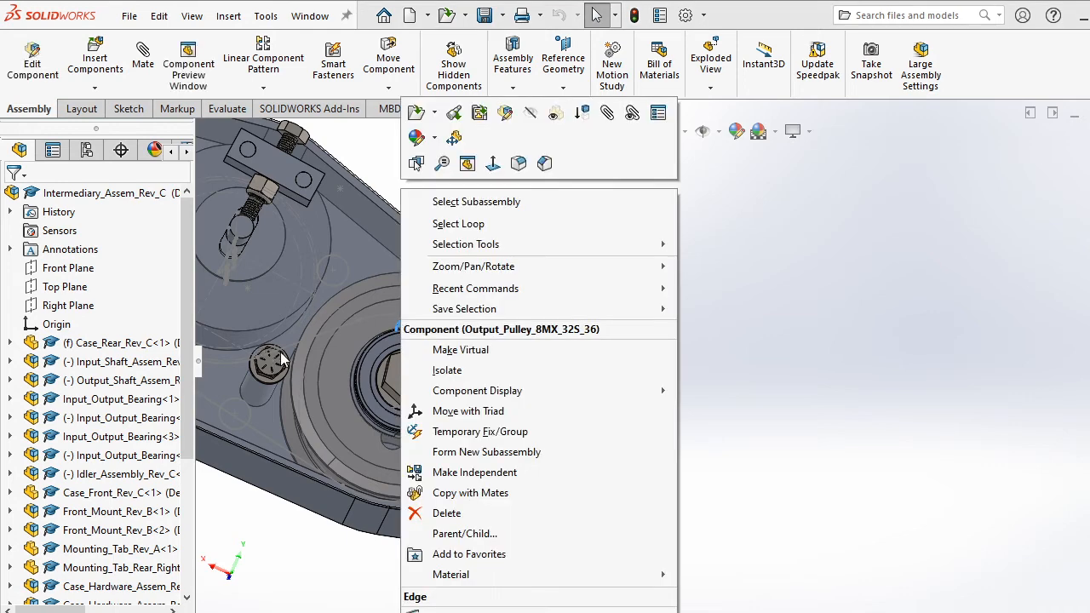
left_click(345, 351)
left_click(346, 350)
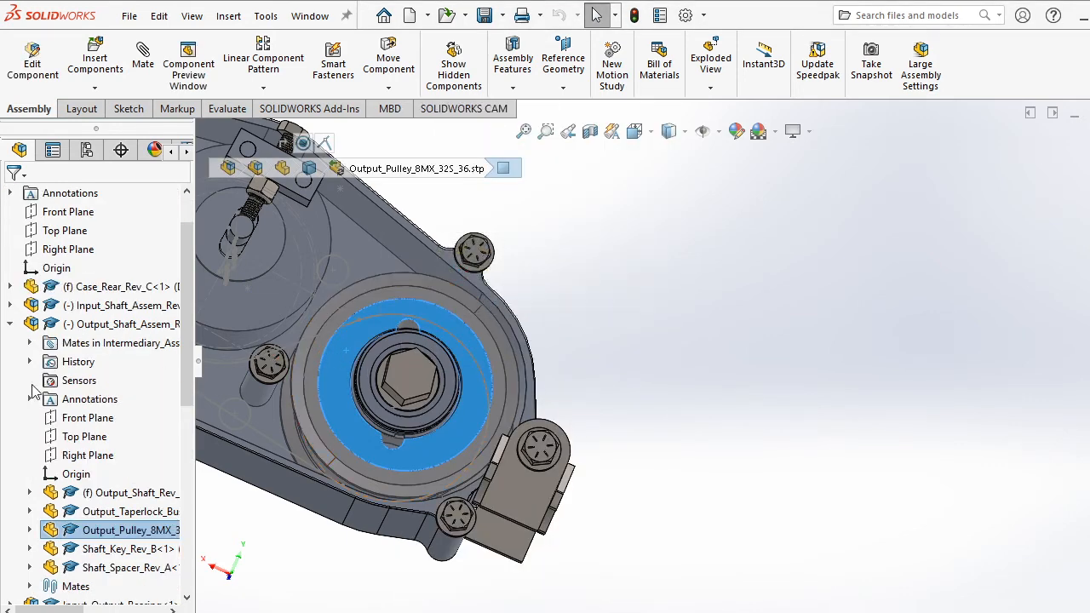
left_click(88, 328)
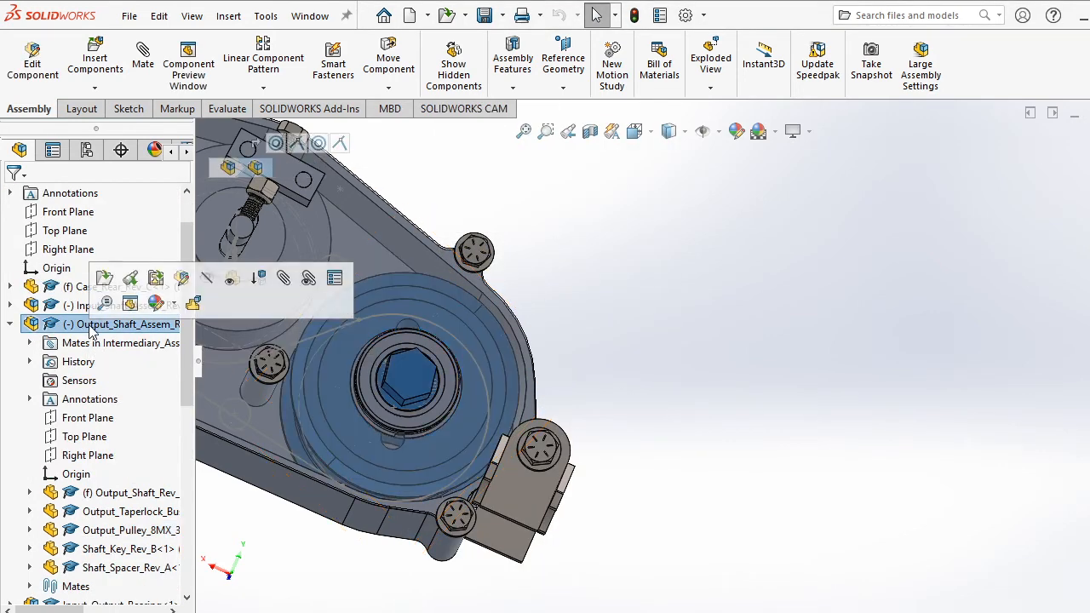
right_click(68, 328)
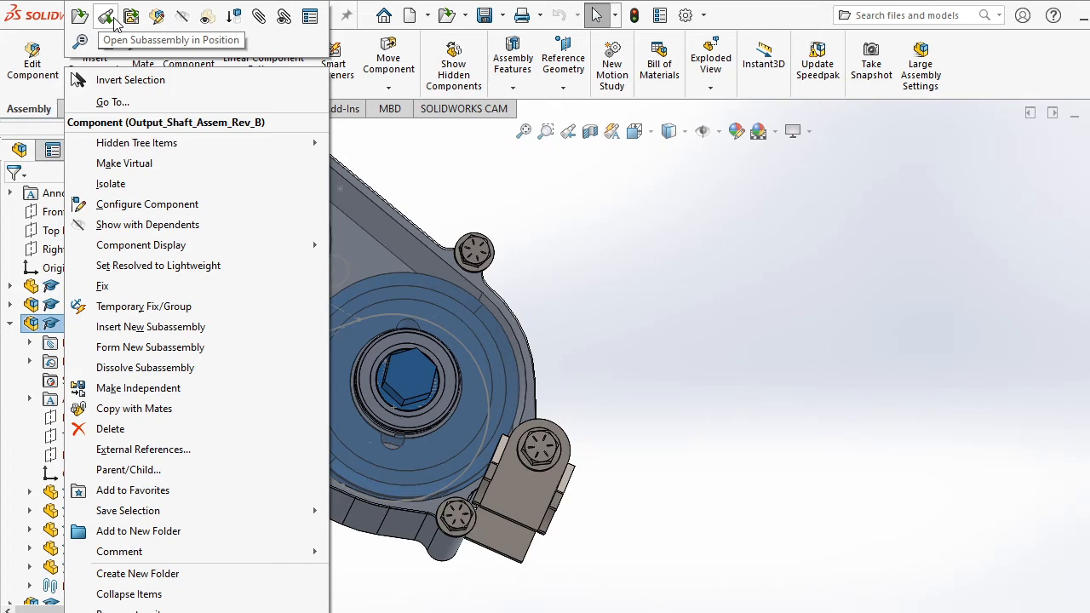
left_click(179, 15)
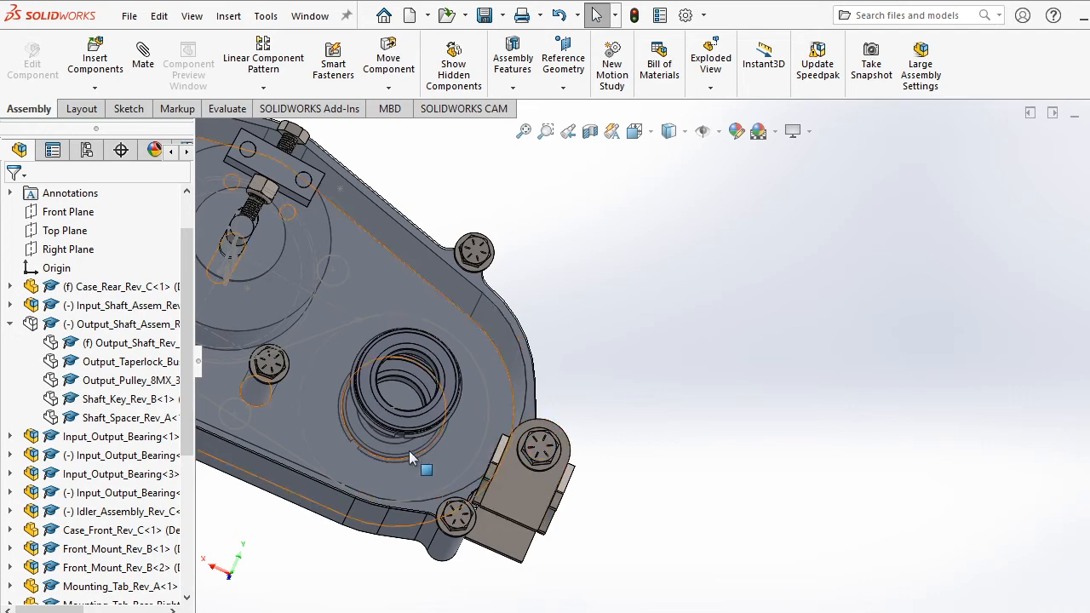
Inspect the gearbox with the output shaft subassembly hidden, and show Output_Shaft_Assem_Rev_B again.
scroll(409, 451, "up", 3)
scroll(446, 362, "down", 3)
mouse_move(486, 382)
middle_mouse_down()
mouse_move(515, 464)
mouse_move(540, 402)
middle_mouse_up()
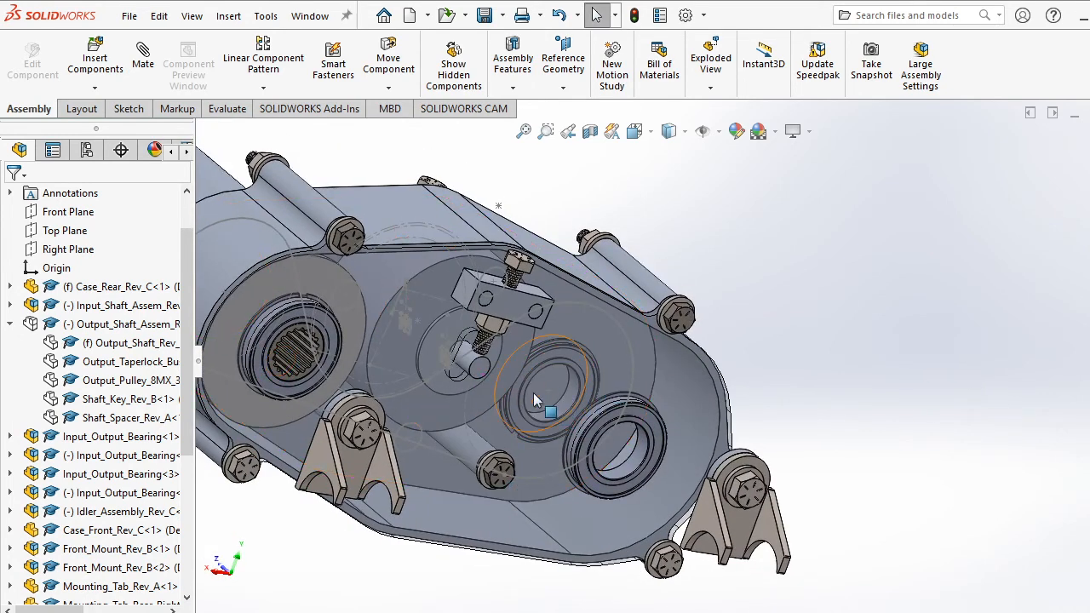
right_click(120, 332)
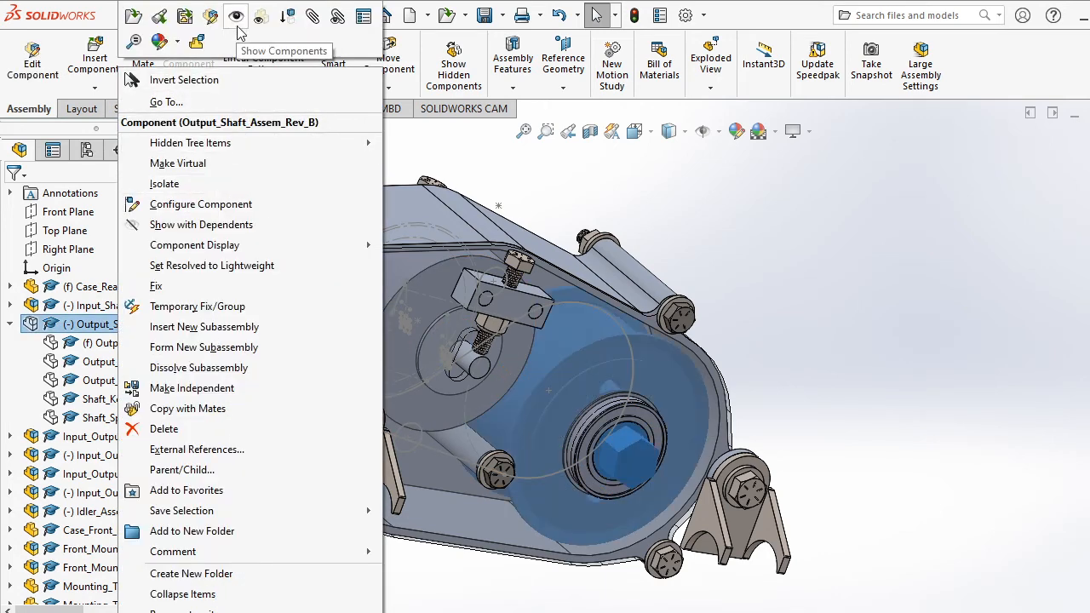
left_click(238, 32)
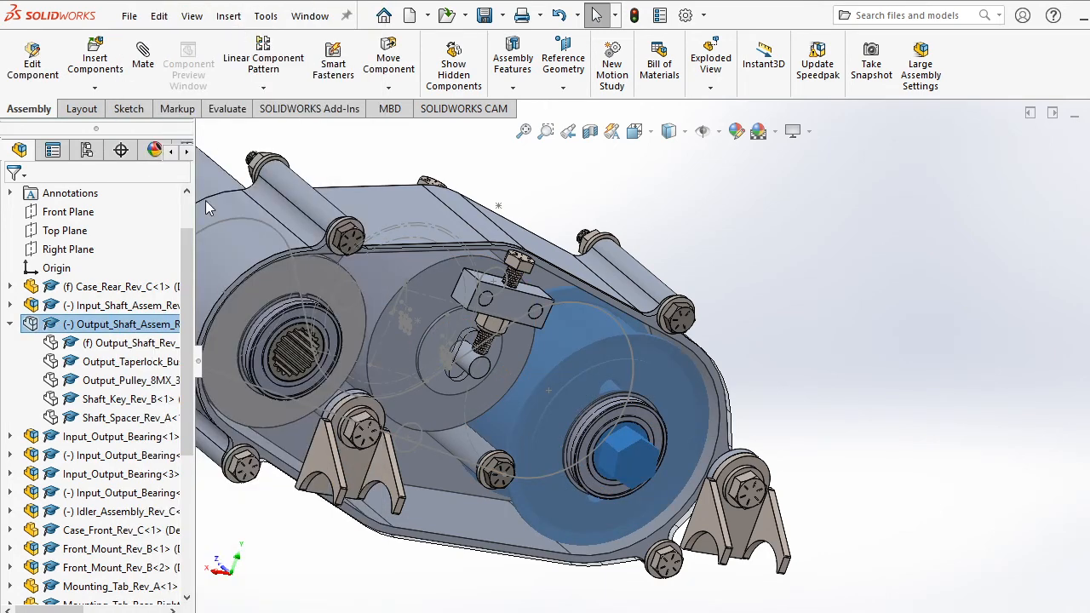
Make the Output_Shaft_Assem_Rev_B subassembly transparent and inspect the gearbox interior through it.
right_click(73, 326)
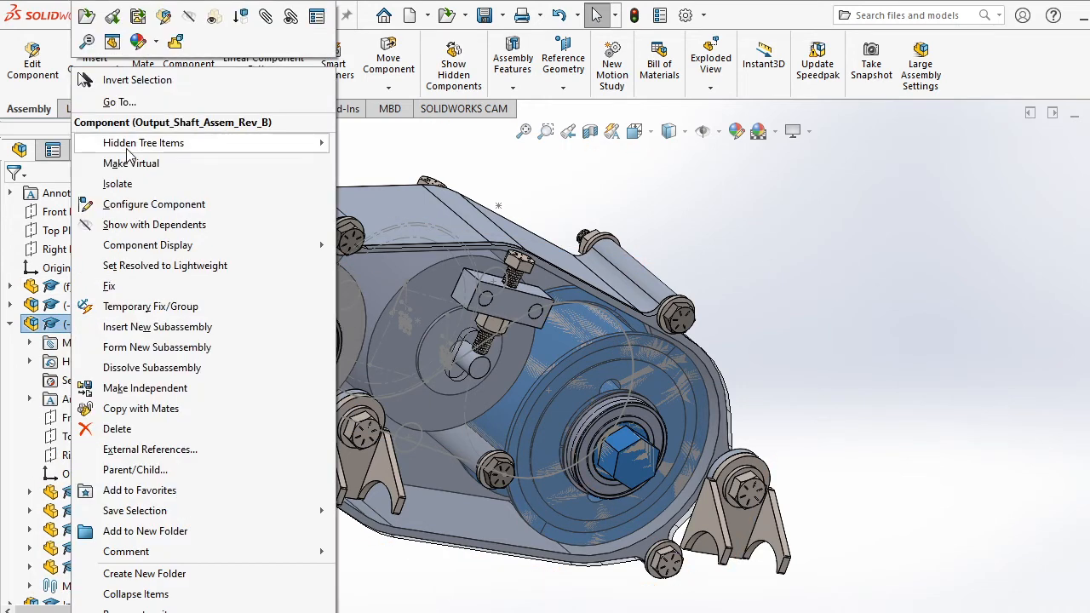
left_click(221, 20)
scroll(651, 356, "down", 3)
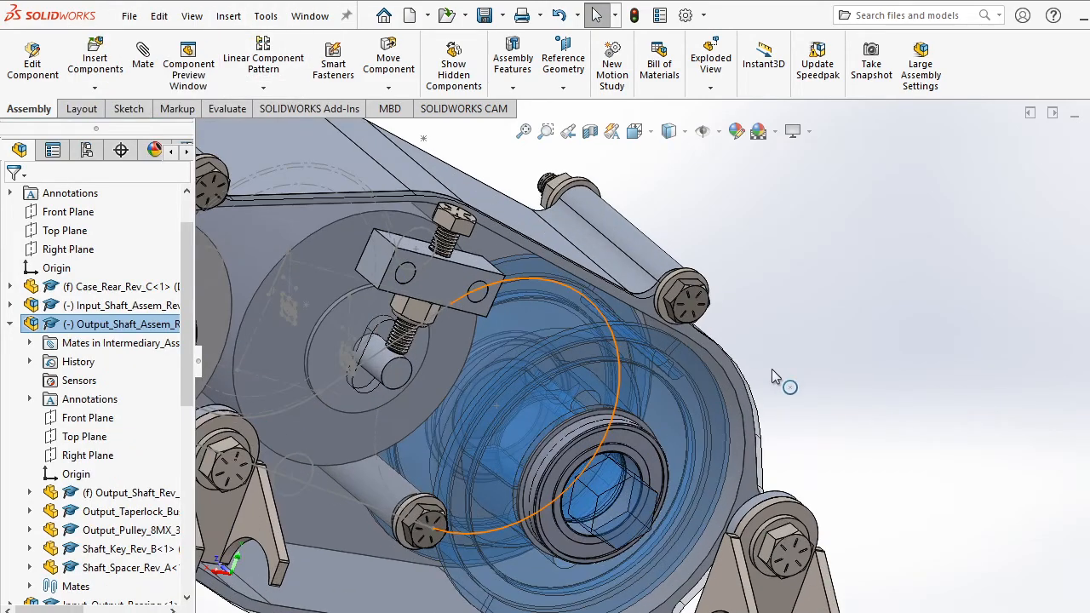
middle_click_drag(647, 423, 669, 502)
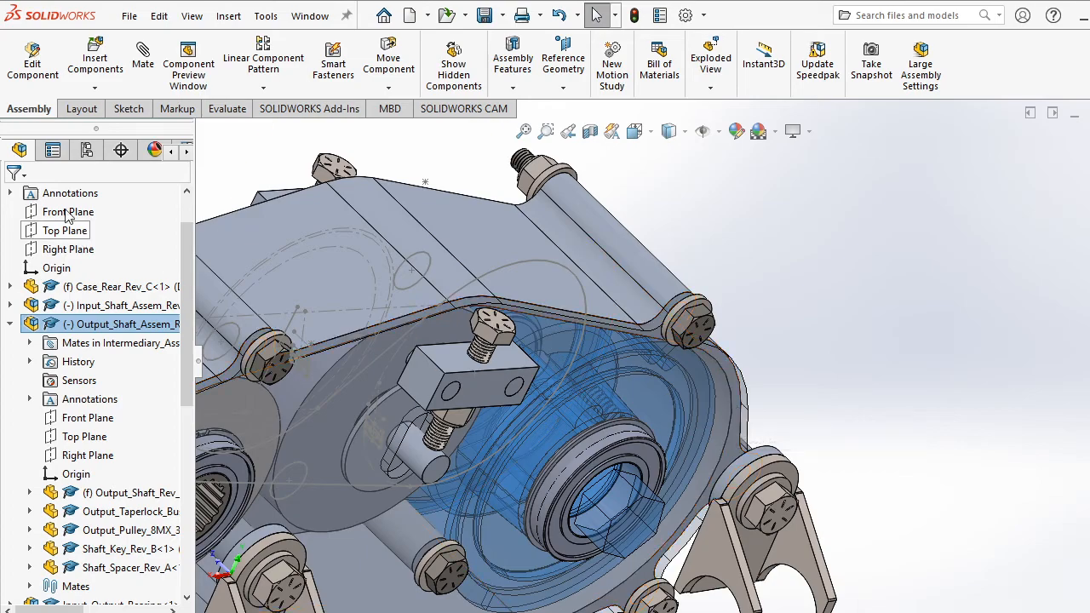
middle_click_drag(618, 364, 468, 339)
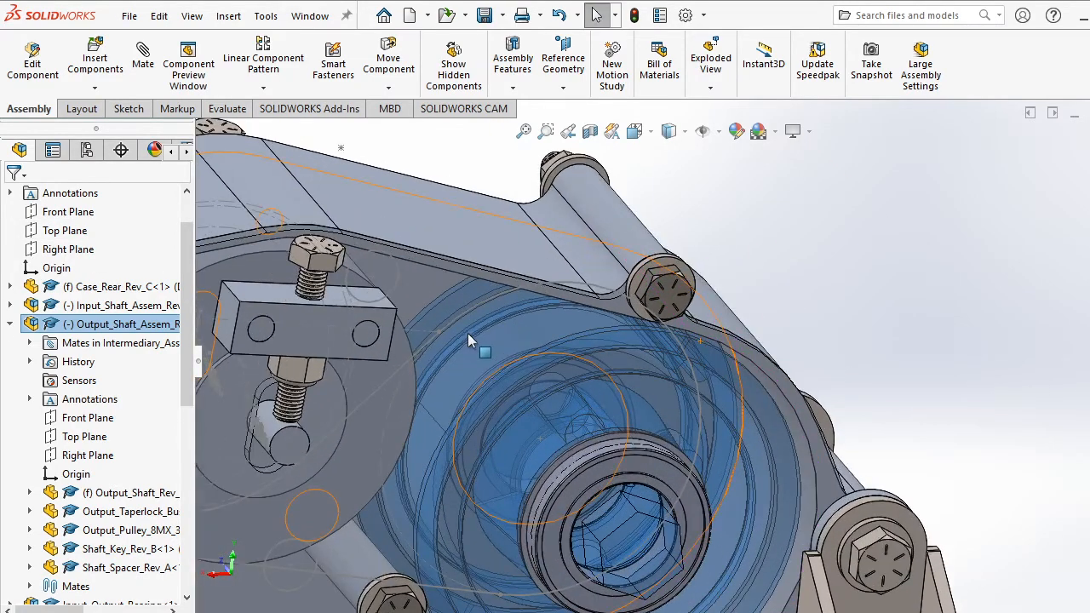
Turn off the transparency of the Output_Shaft_Assem_Rev_B subassembly.
right_click(129, 331)
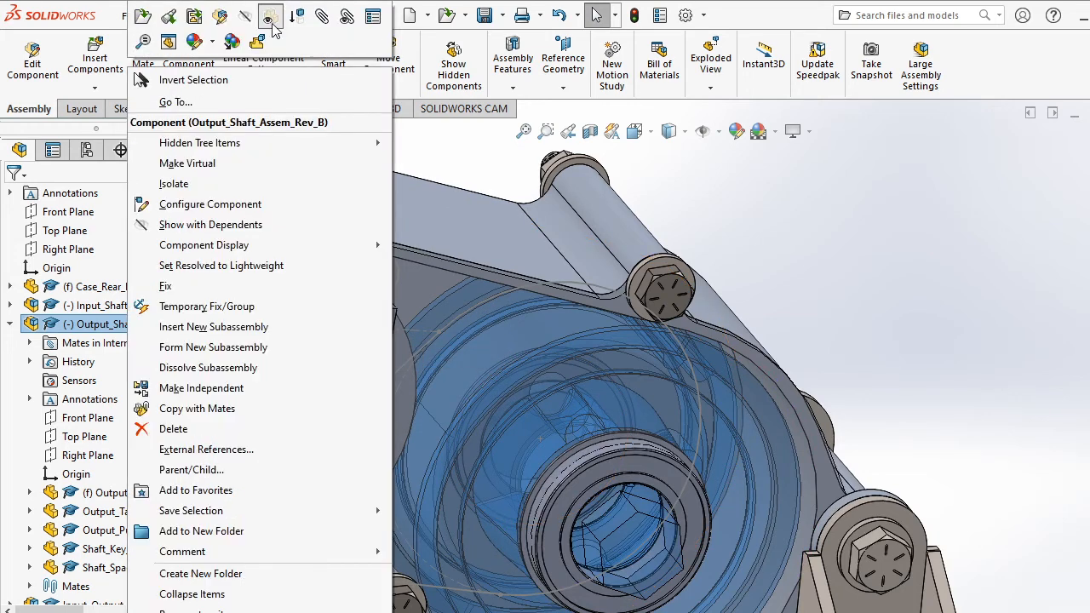
left_click(272, 25)
scroll(656, 366, "up", 3)
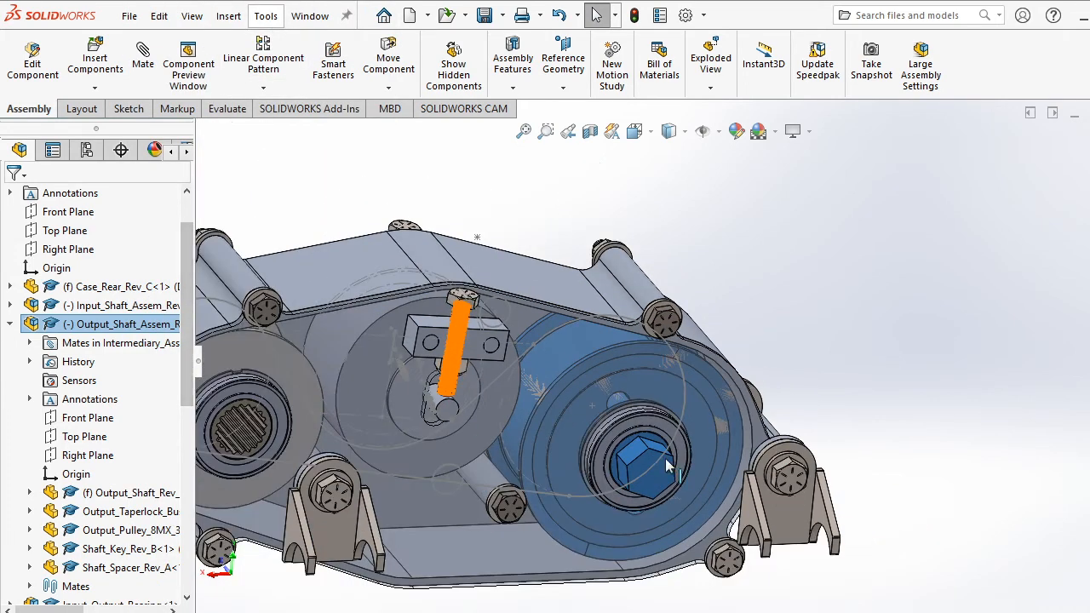
scroll(665, 458, "up", 4)
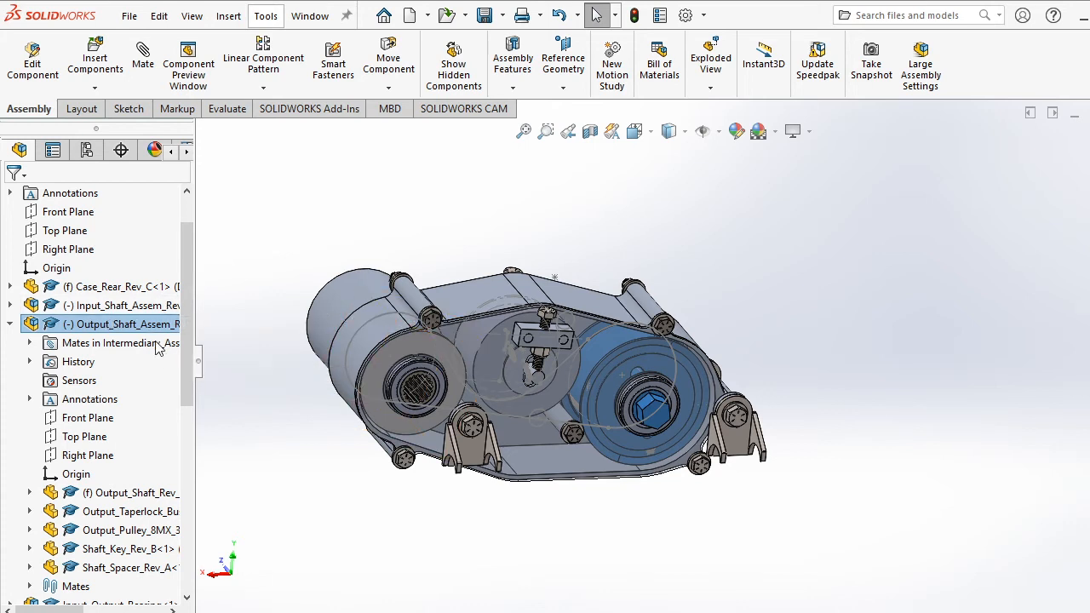
Suppress the Output_Shaft_Assem_Rev_B subassembly and examine how this affects its entries in the assembly's mates.
right_click(109, 328)
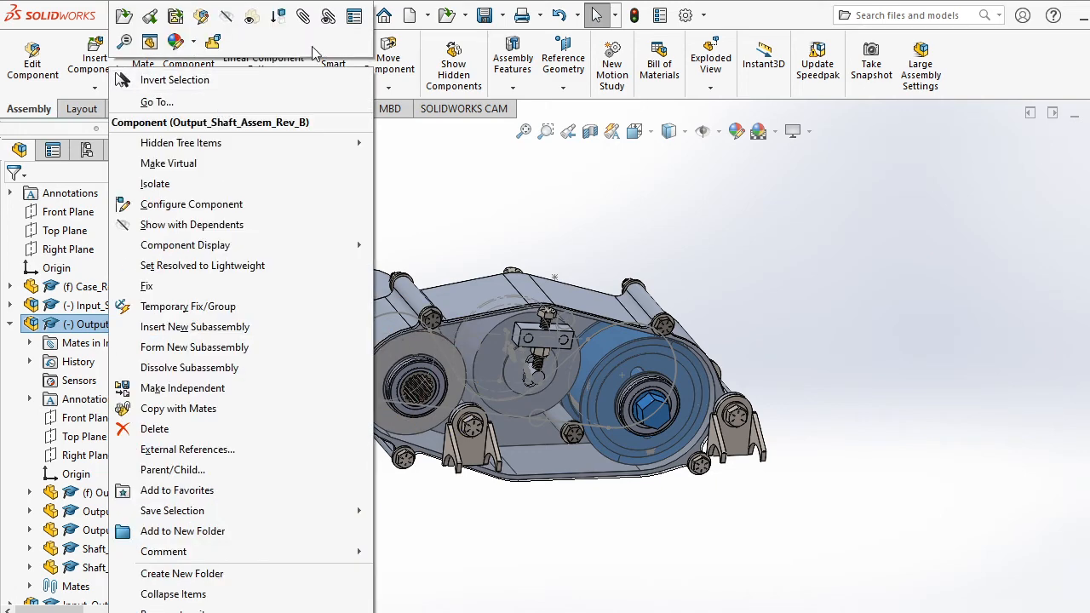
left_click(279, 18)
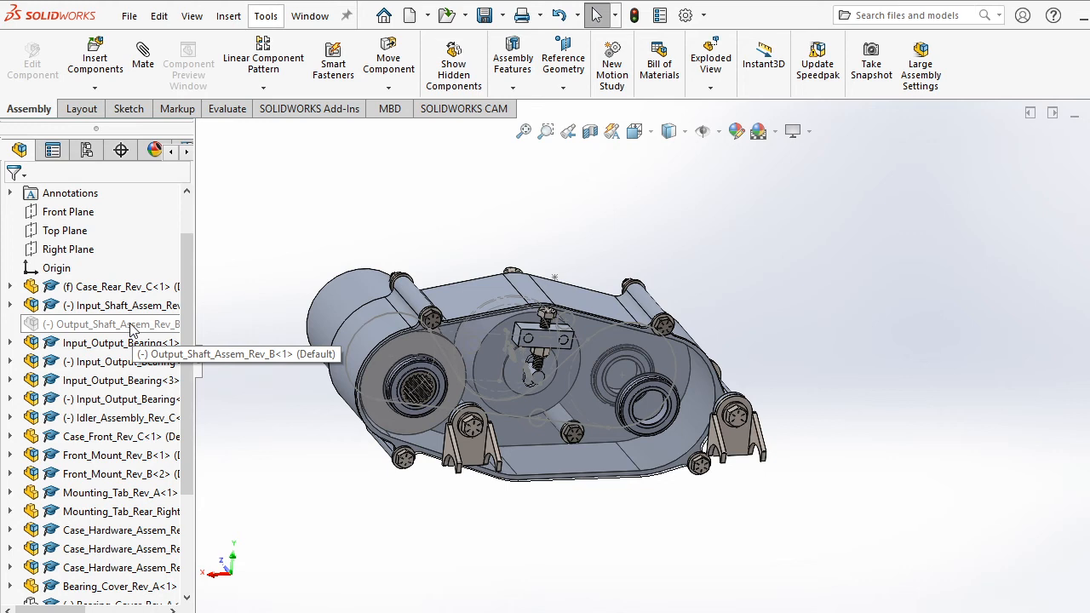
left_click(114, 326)
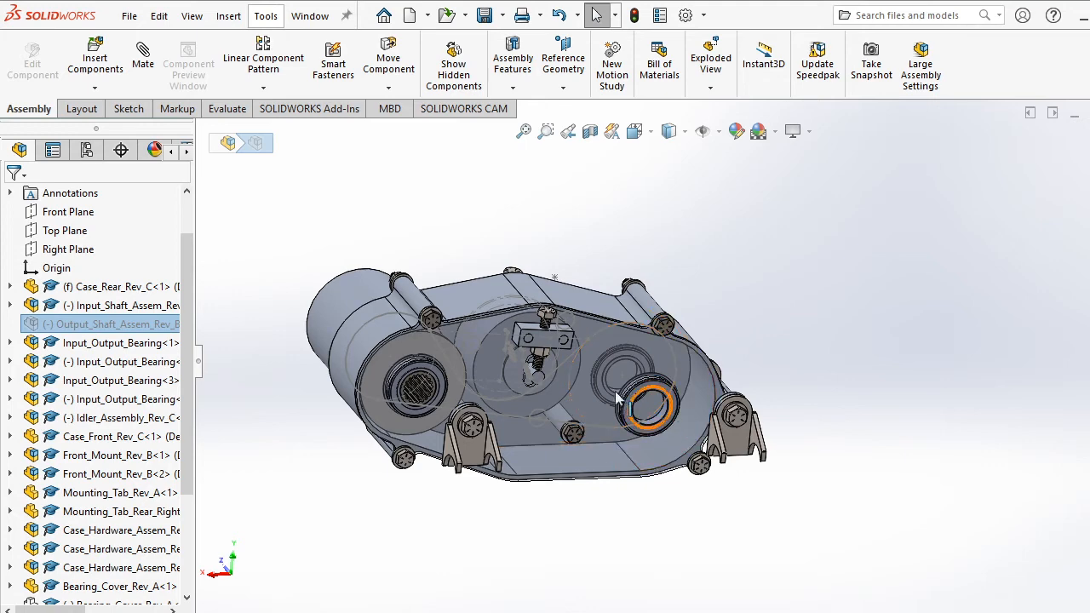
scroll(21, 426, "down", 3)
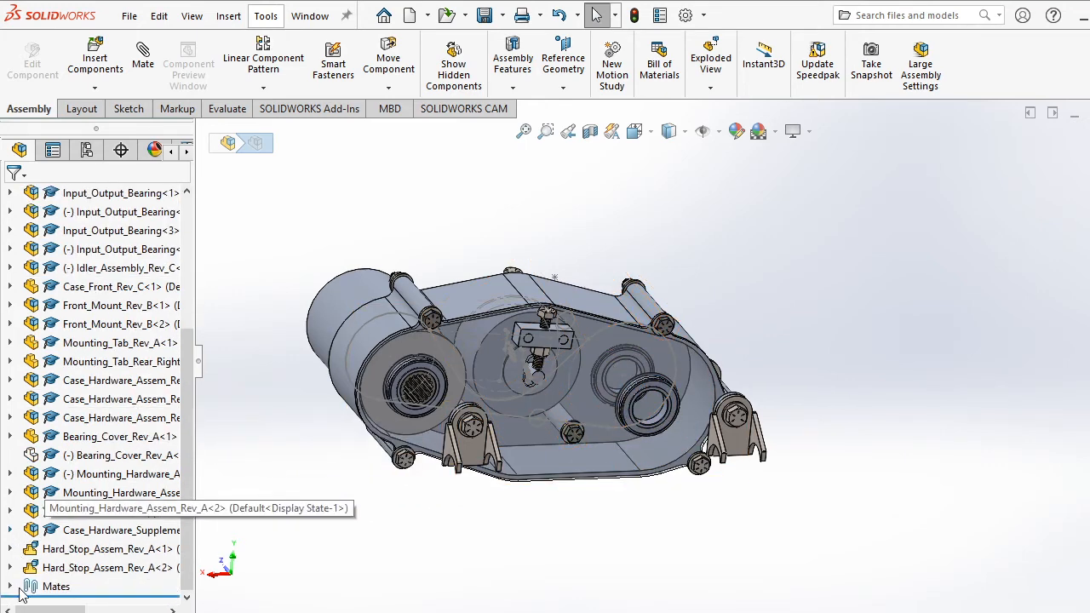
left_click(12, 586)
scroll(42, 511, "down", 2)
scroll(94, 383, "up", 2)
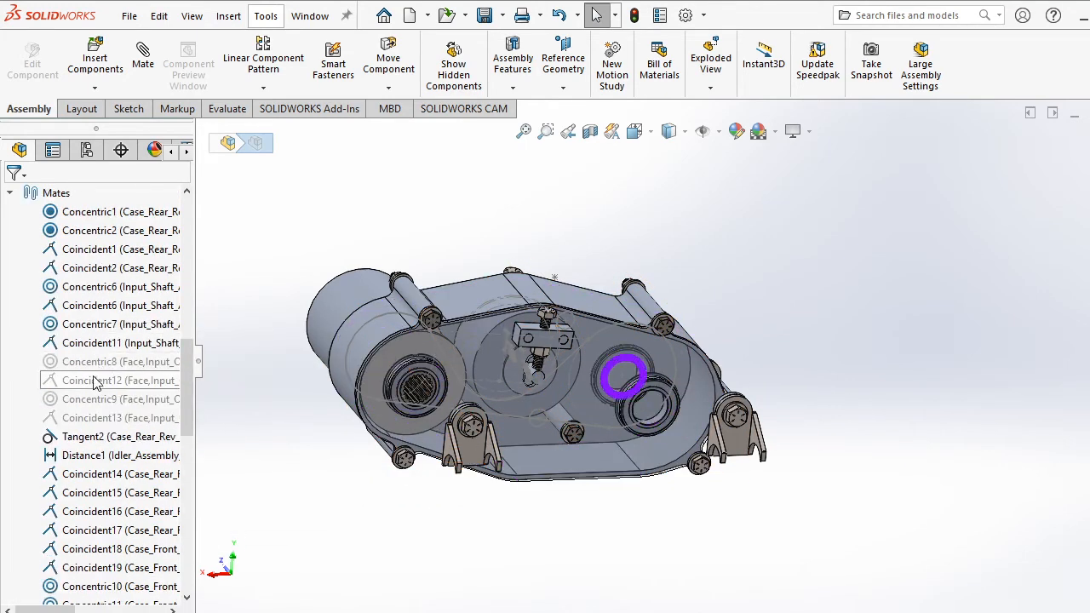
scroll(85, 366, "up", 10)
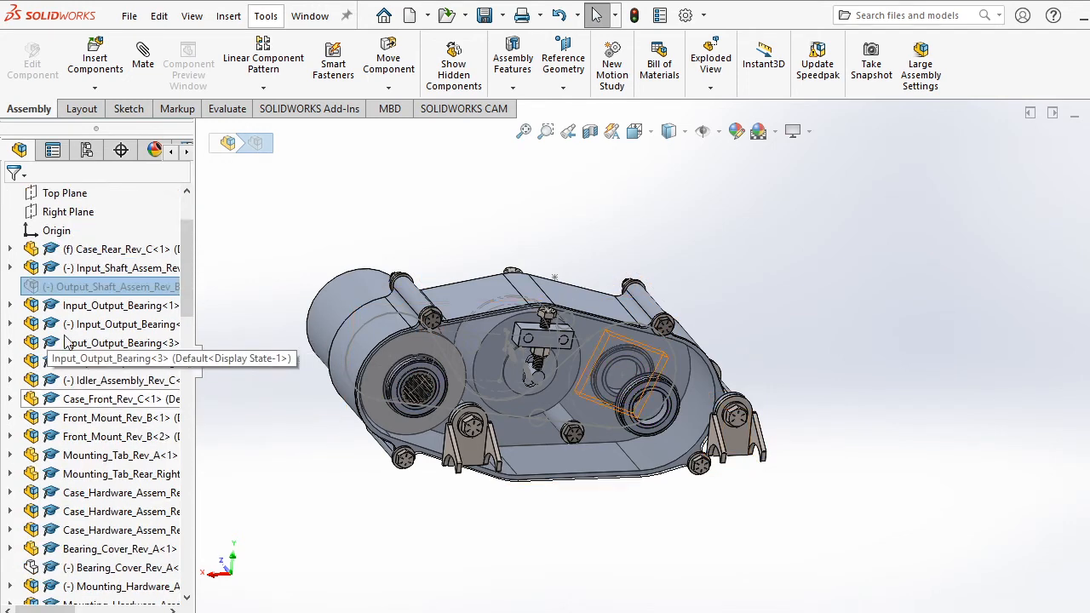
Unsuppress the Output_Shaft_Assem_Rev_B subassembly.
scroll(65, 343, "up", 3)
right_click(80, 380)
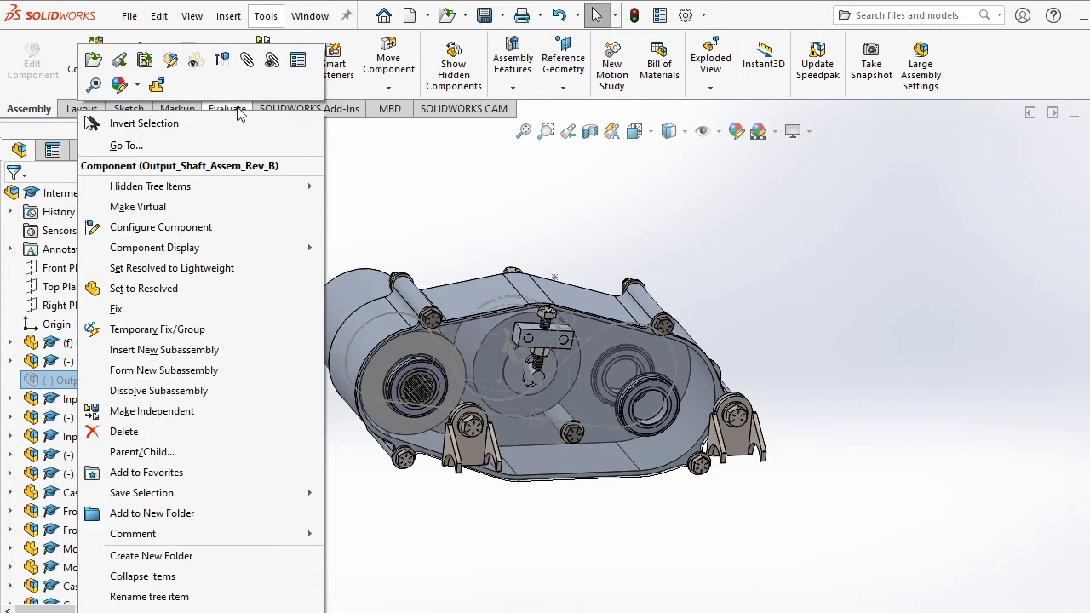
left_click(223, 65)
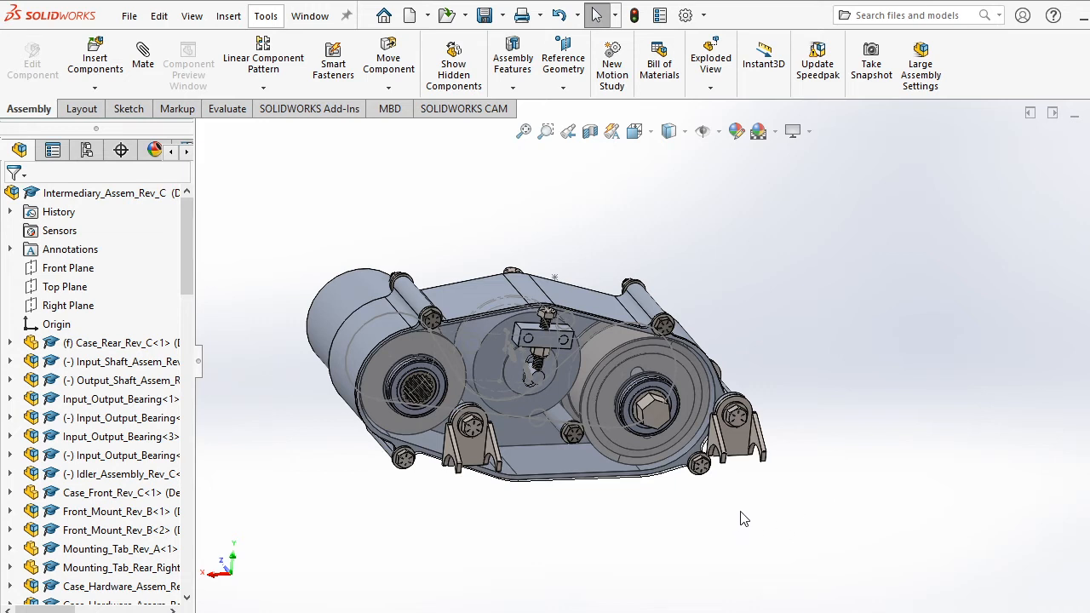
Check the tips slide in the presentation and review the Fix option among the Output_Shaft_Assem_Rev_B component commands.
key("alt+Tab")
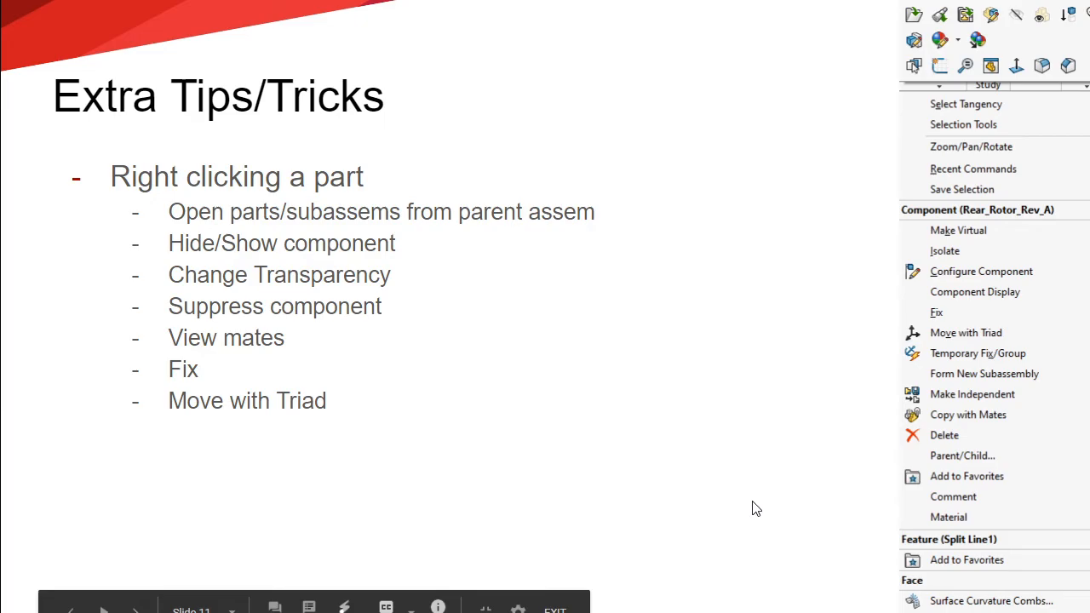
key("alt+Tab")
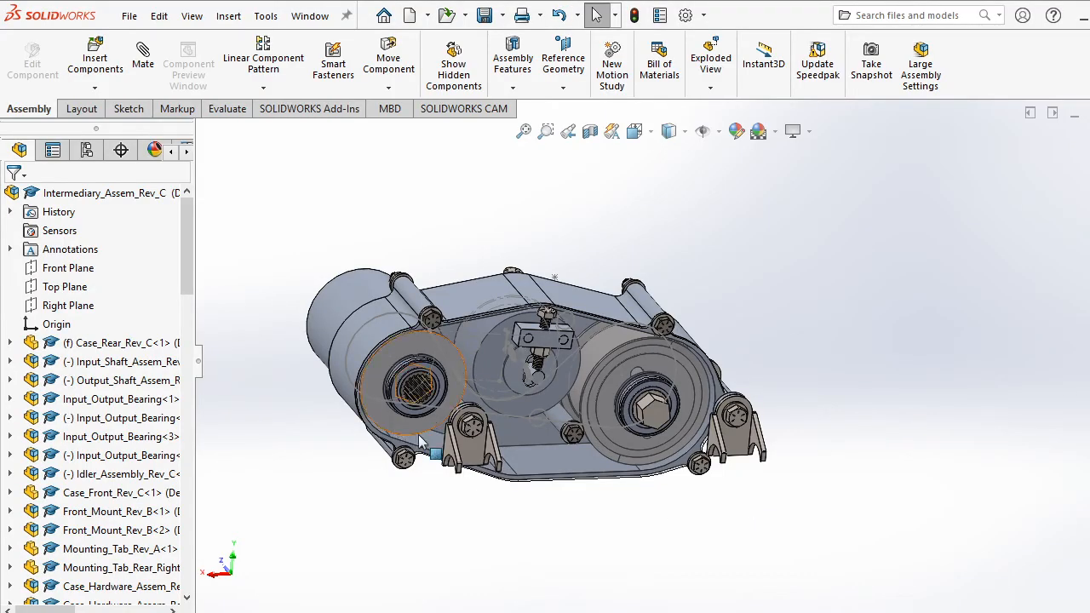
scroll(36, 486, "down", 1)
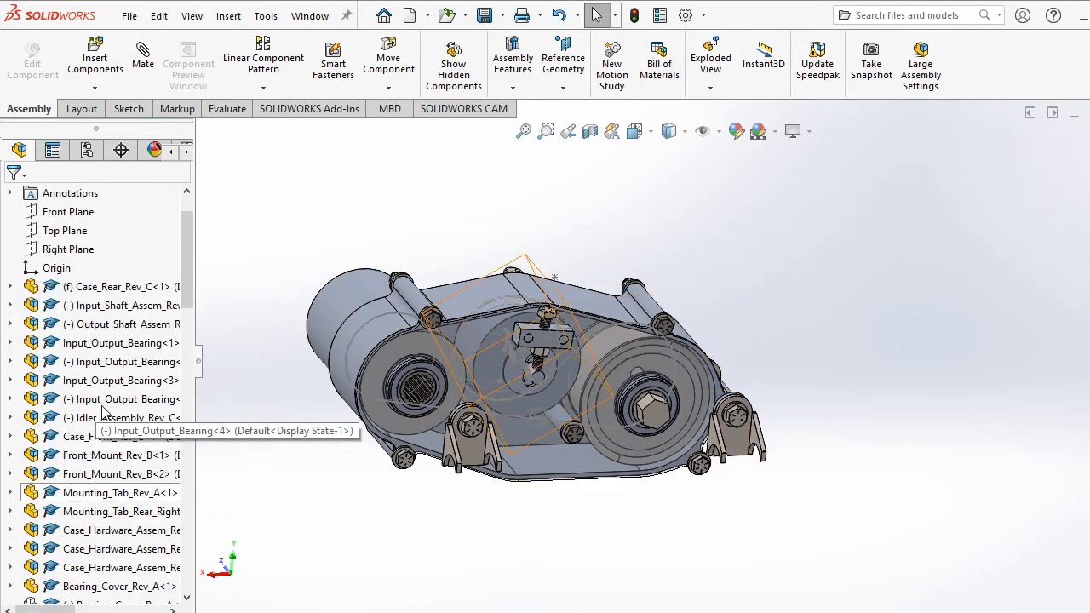
scroll(132, 529, "down", 2)
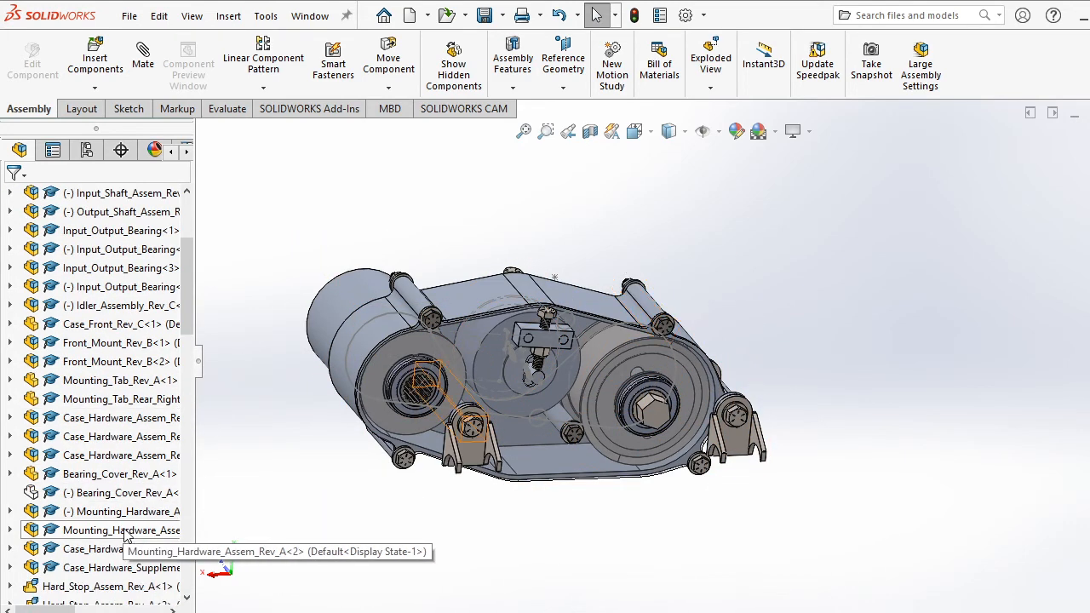
left_click(109, 215)
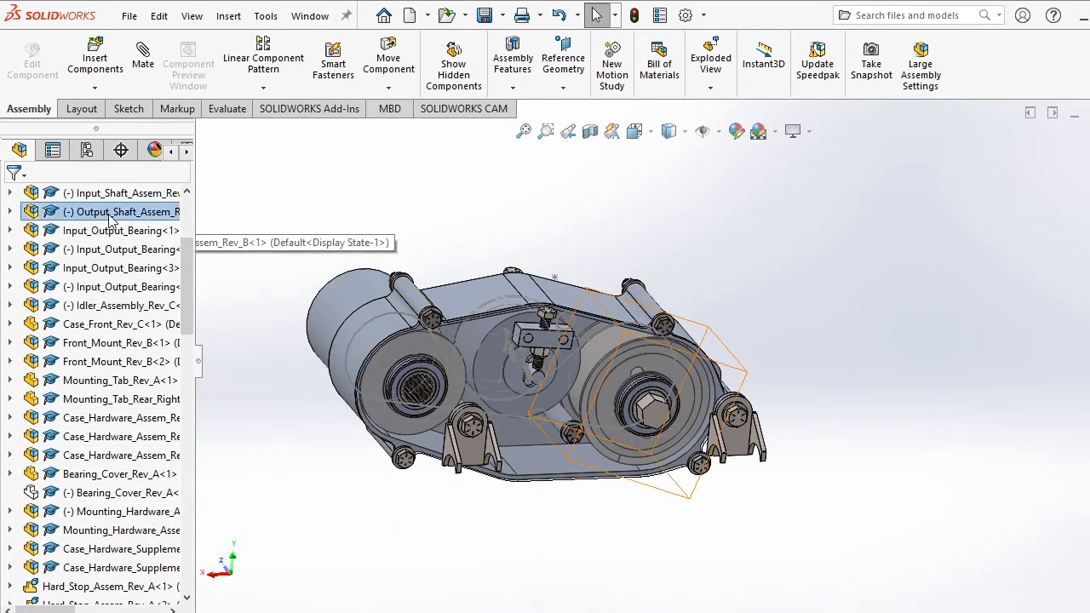
right_click(110, 214)
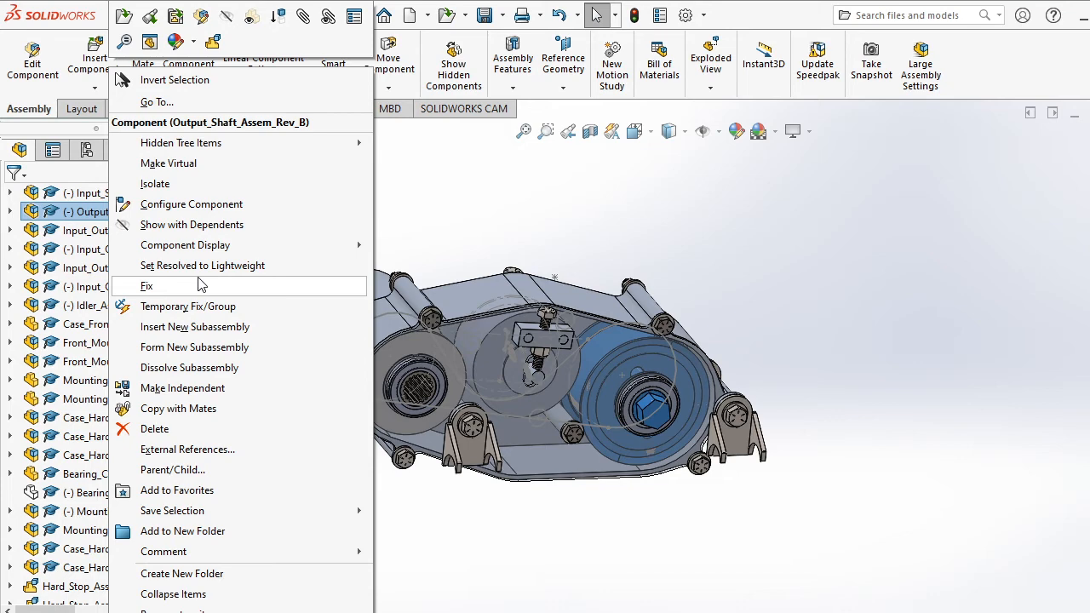
left_click(611, 496)
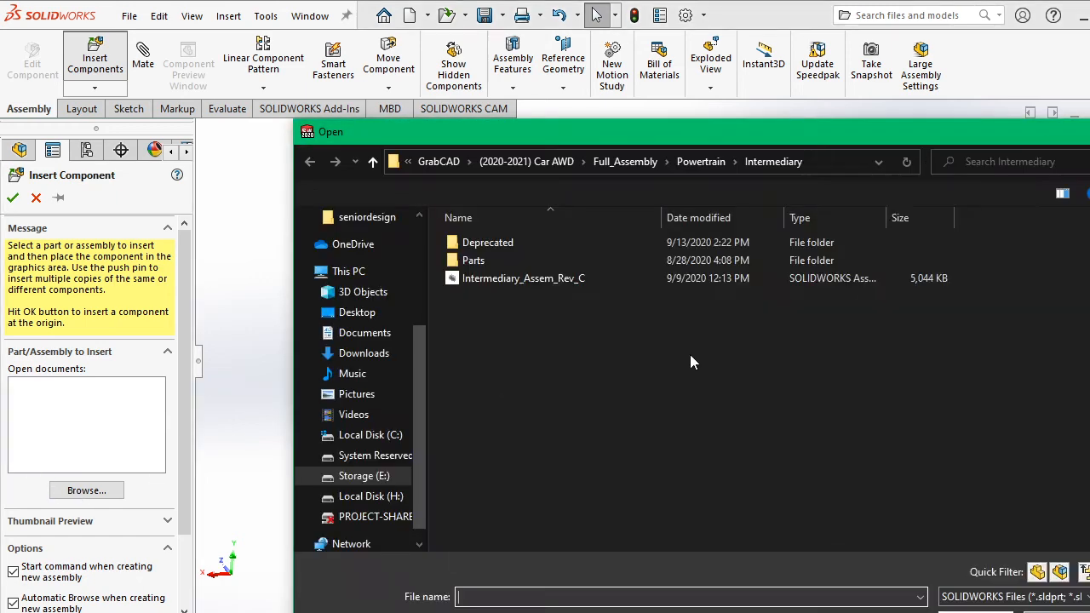
Insert the Output_Shaft_Rev_B part from the Output folder inside Parts and place it beside the gearbox.
double_click(515, 263)
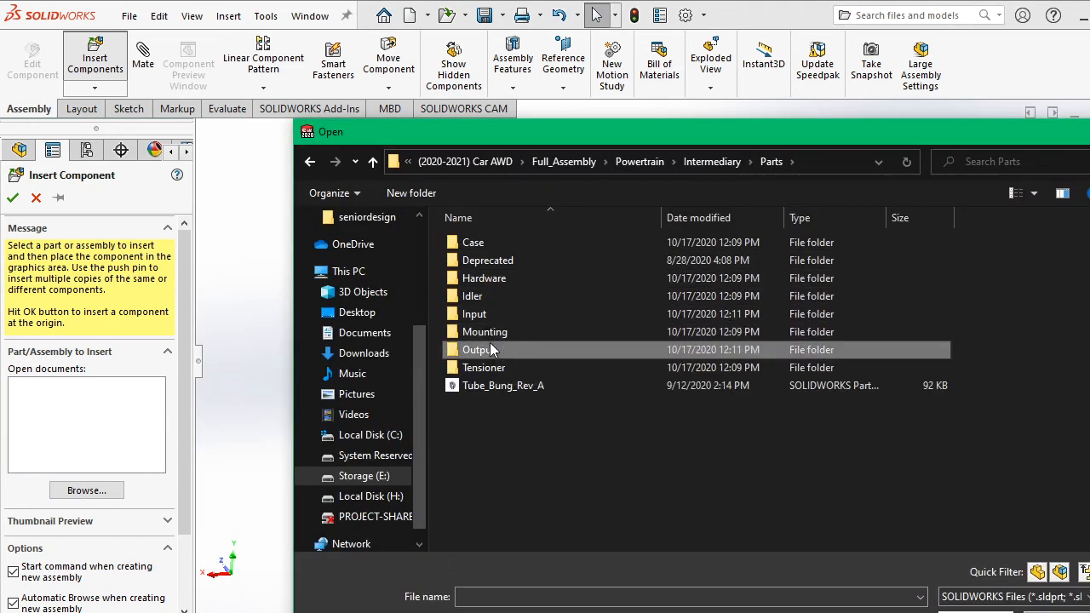
double_click(489, 344)
double_click(508, 296)
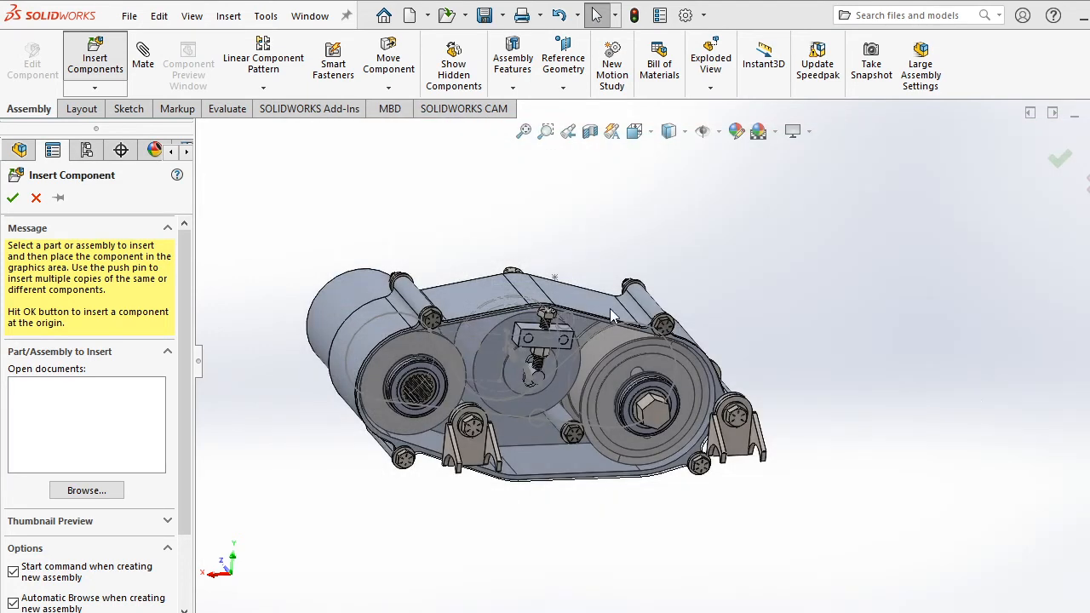
left_click(804, 328)
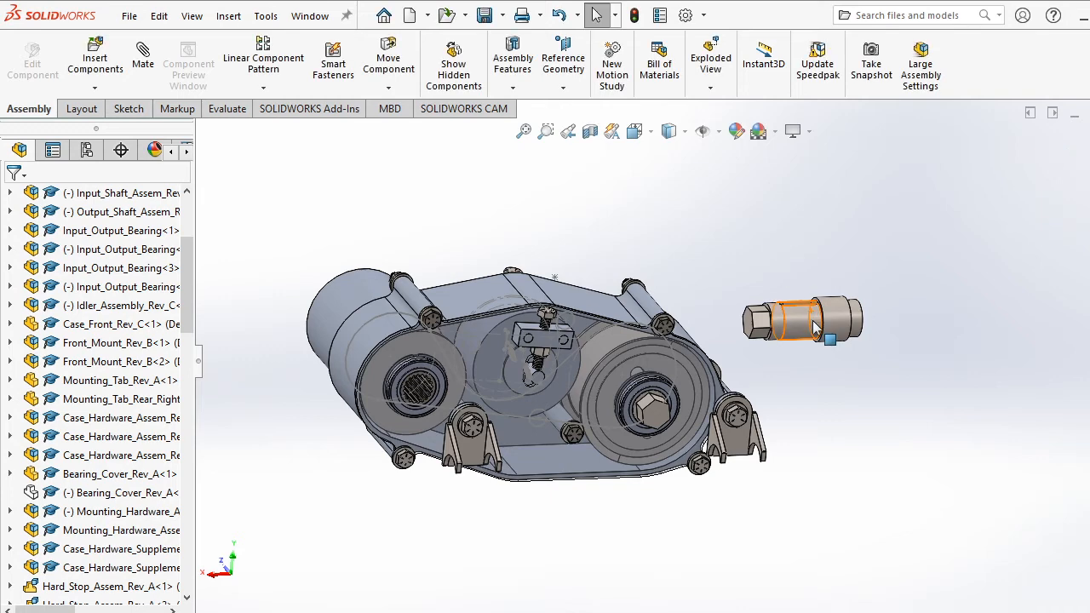
scroll(849, 311, "down", 3)
left_click(783, 332)
left_click_drag(779, 340, 714, 279)
middle_click_drag(714, 279, 756, 329)
Rotate the inserted Output_Shaft_Rev_B upright using Move with Triad and move it close to the gearbox case.
right_click(781, 294)
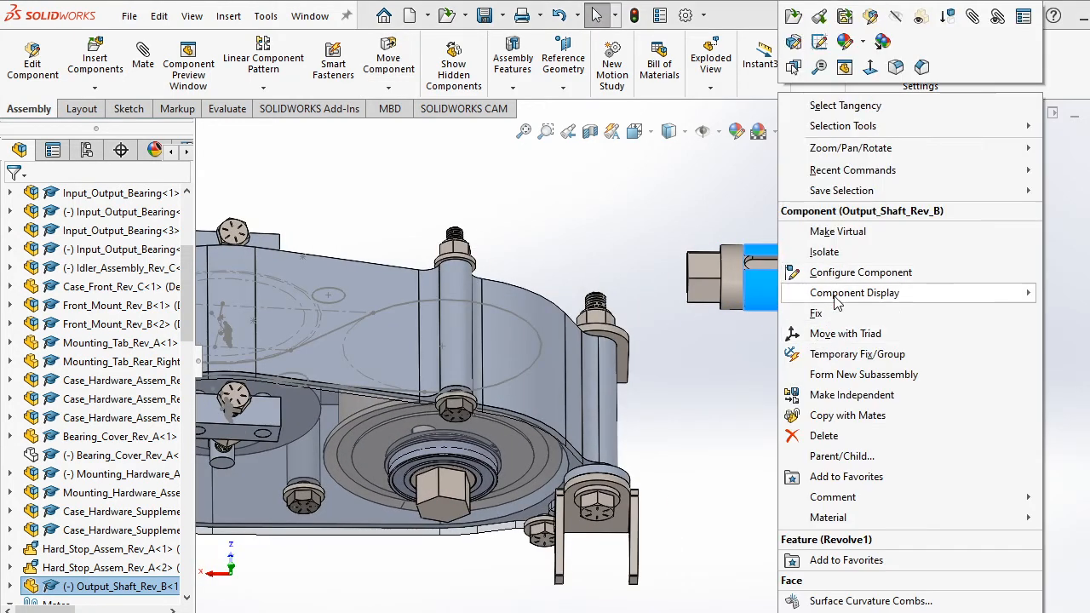
left_click(833, 334)
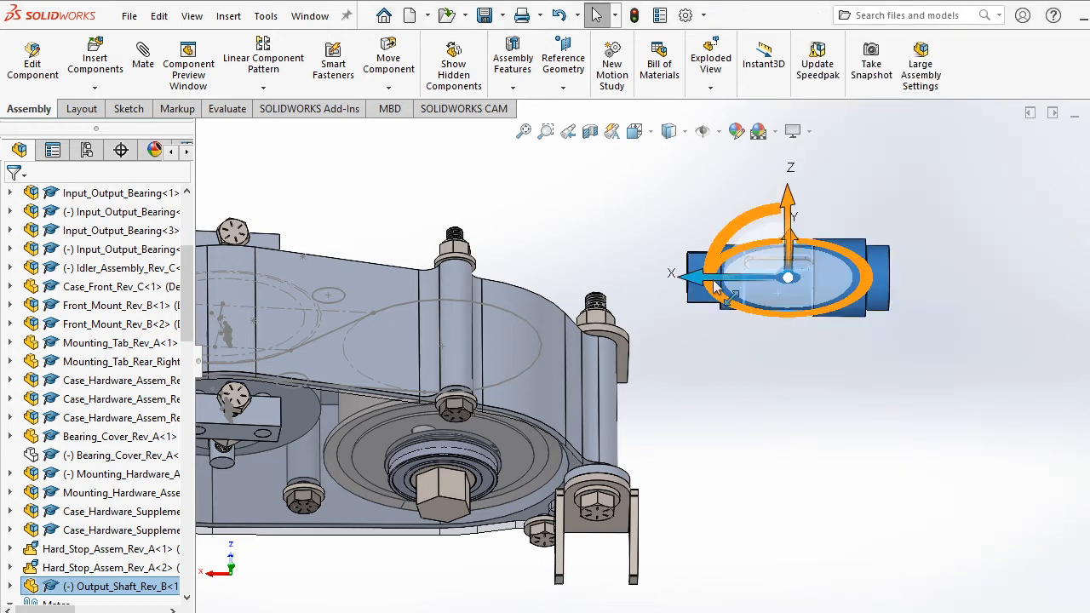
left_click_drag(833, 254, 585, 201)
middle_click_drag(705, 340, 701, 270)
left_click_drag(695, 279, 626, 324)
middle_click_drag(701, 302, 686, 399)
left_click(721, 389)
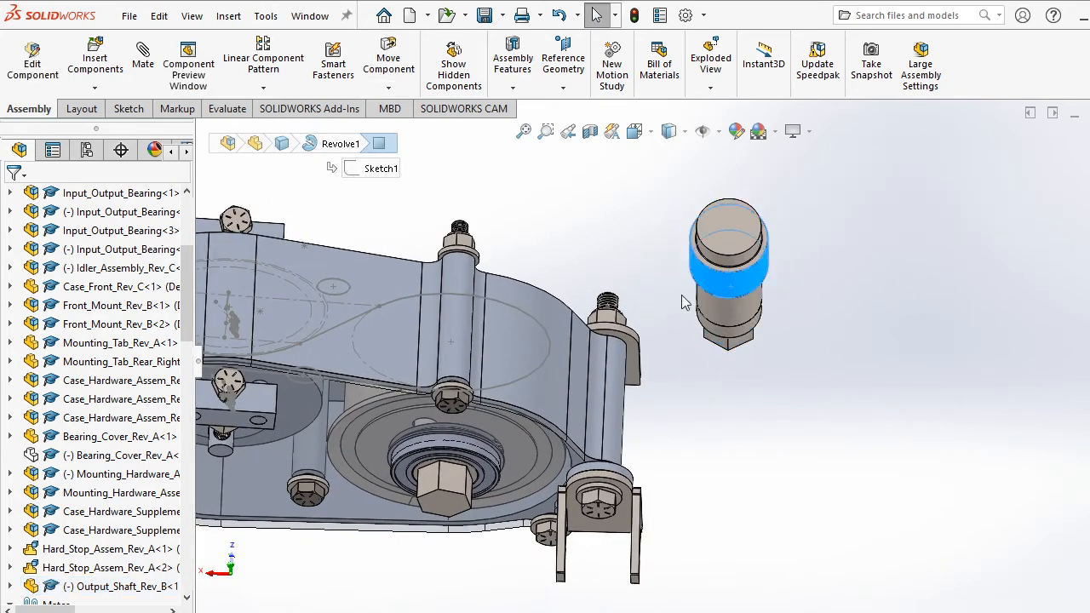
left_click_drag(728, 281, 637, 346)
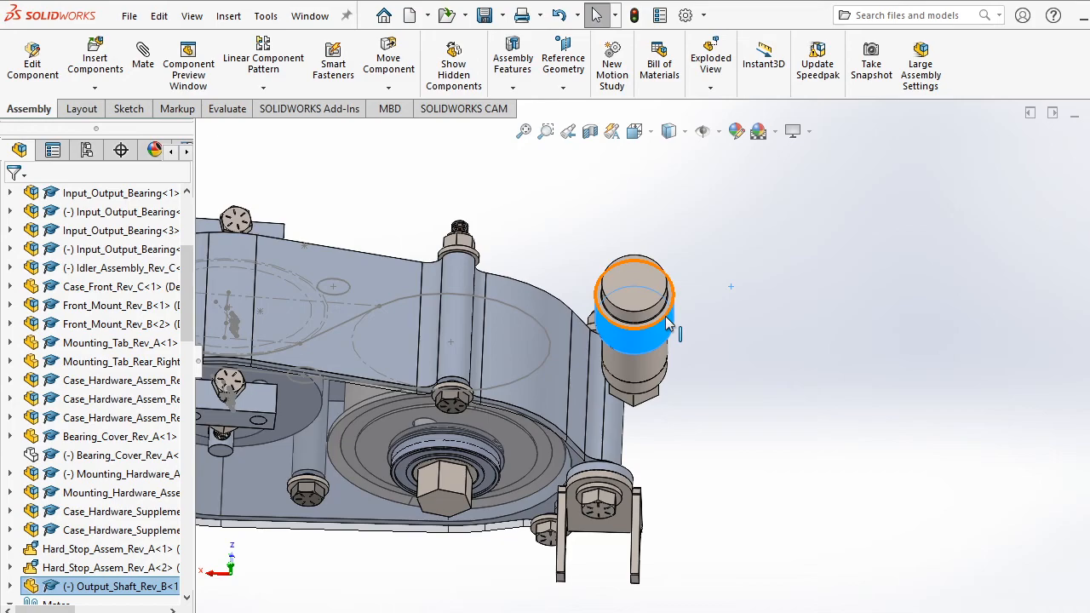
Check the tips slide, view the mates of the Output_Shaft_Assem_Rev_B subassembly with the components they connect, and close the mate list.
key("alt+Tab")
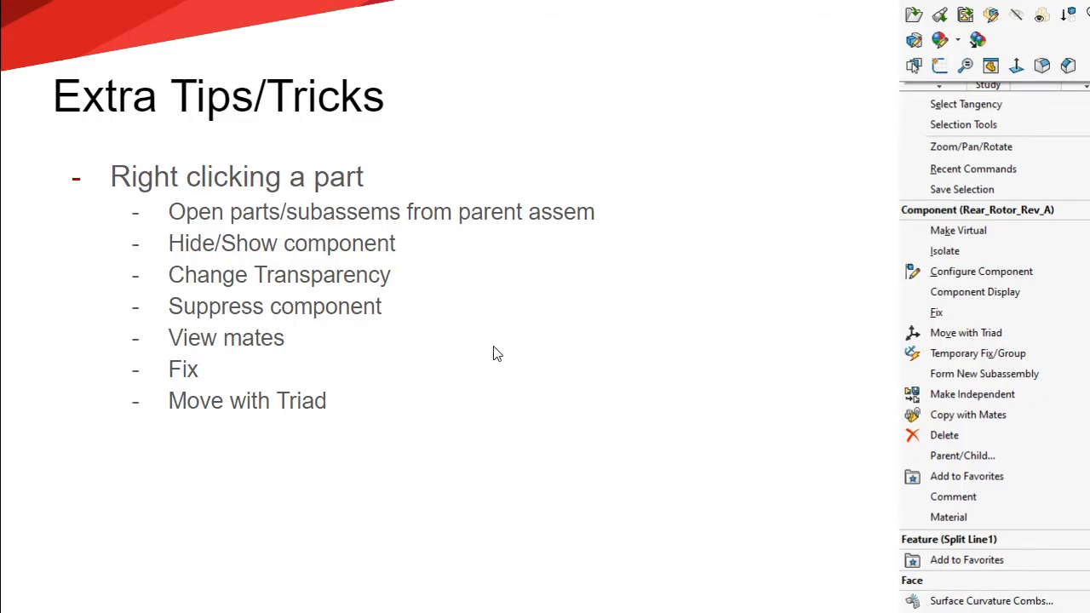
key("alt+Tab")
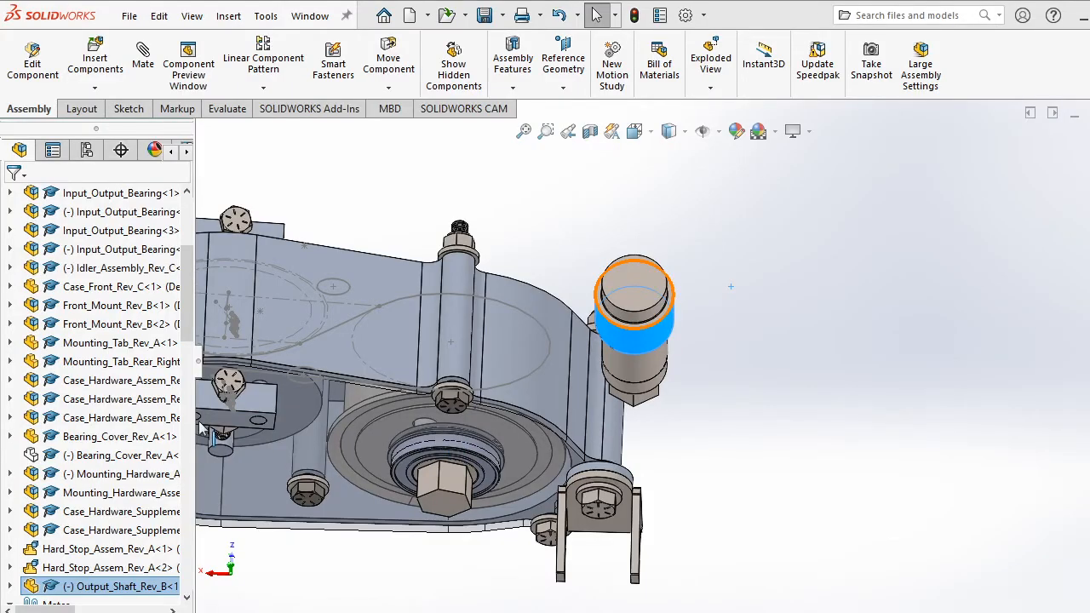
scroll(85, 421, "up", 1)
scroll(85, 422, "down", 4)
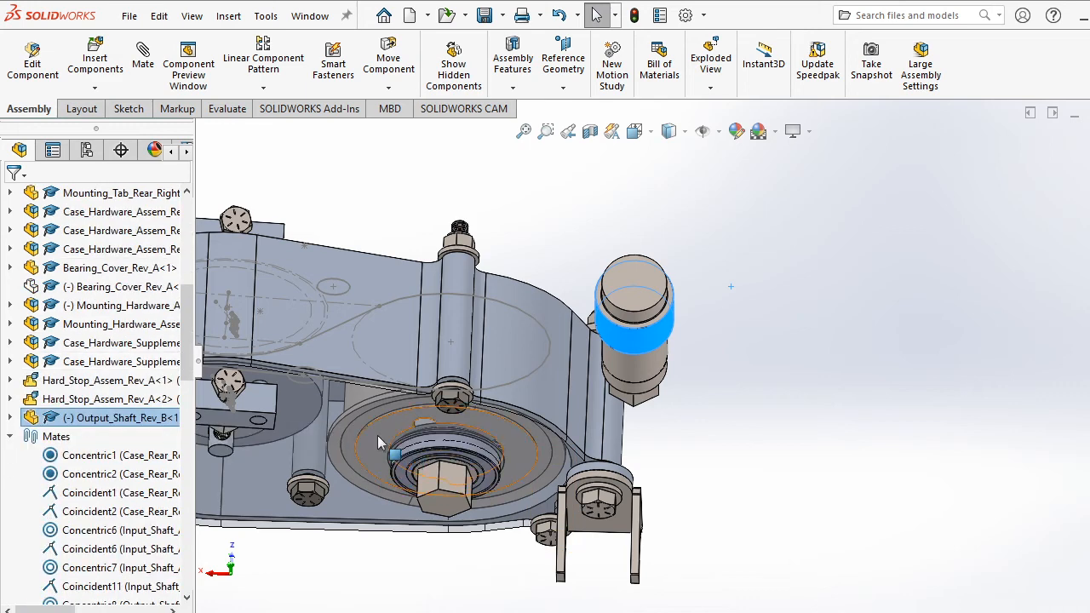
left_click(377, 436)
scroll(102, 305, "up", 5)
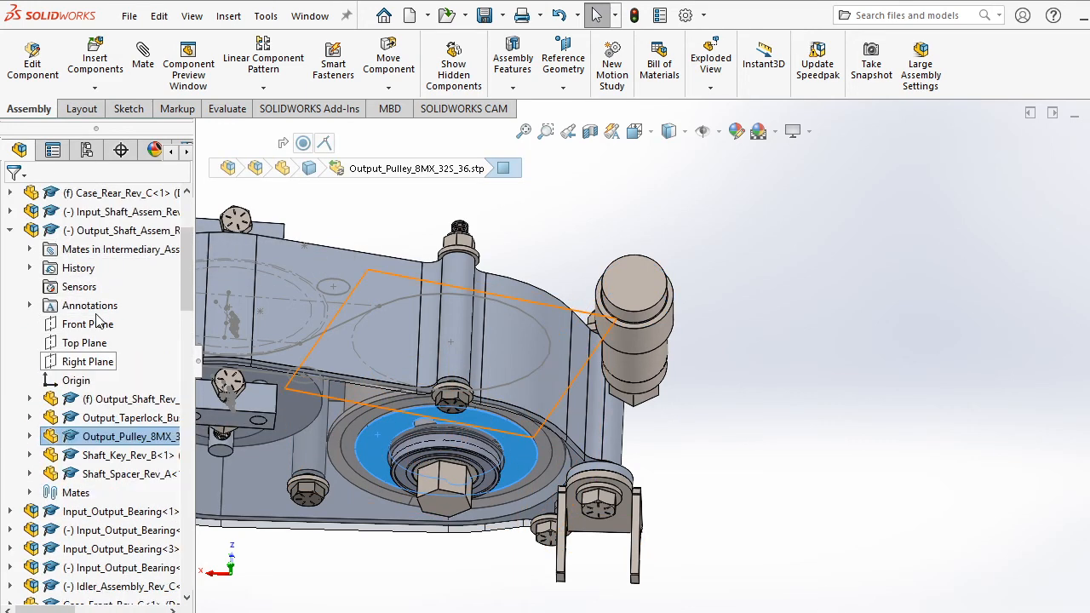
left_click(102, 289)
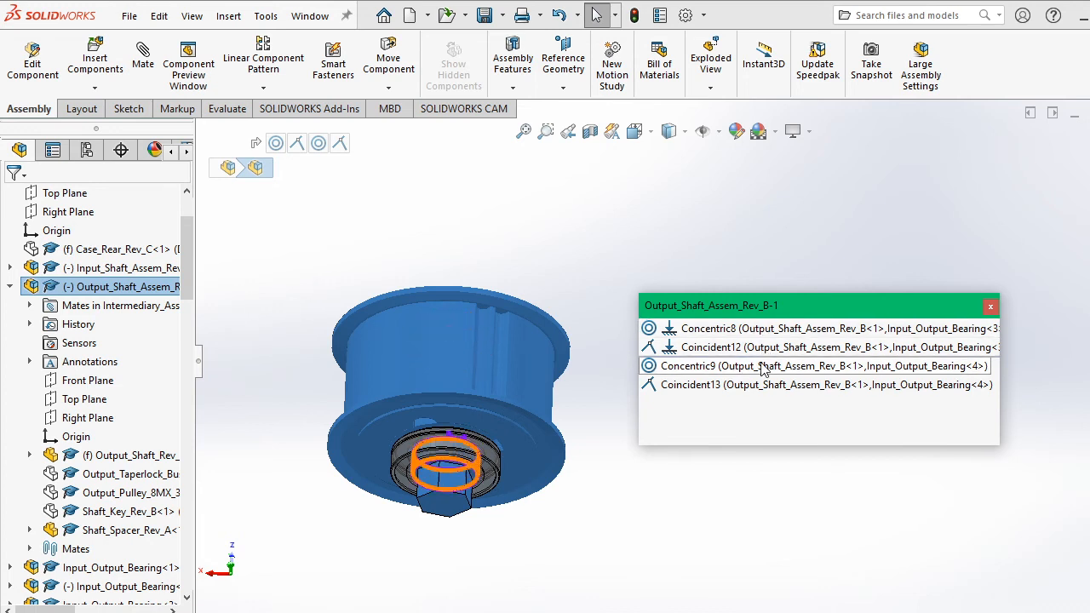
left_click(991, 307)
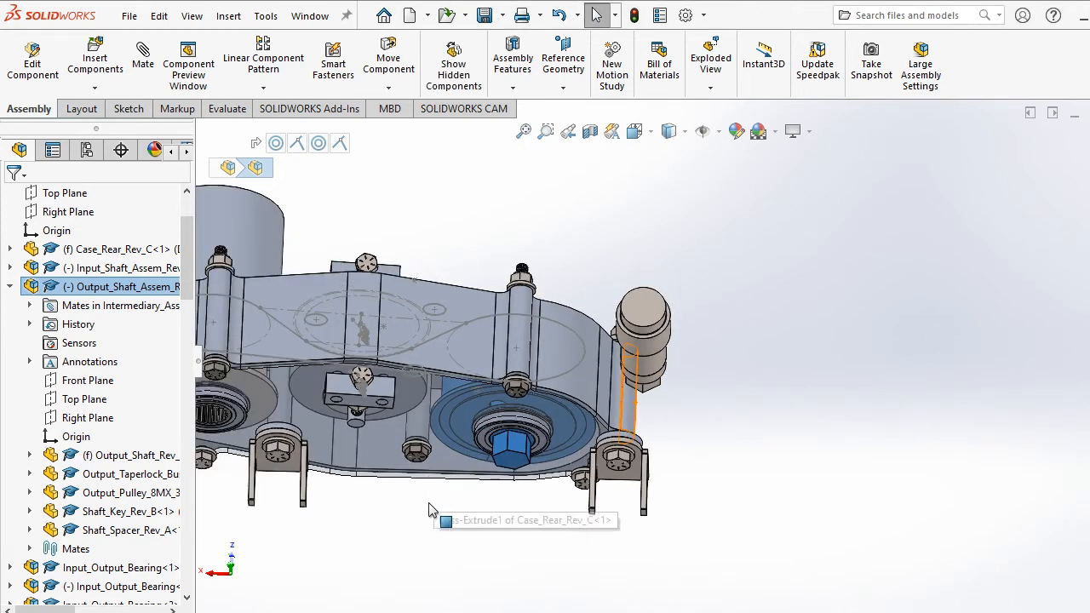
left_click(524, 545)
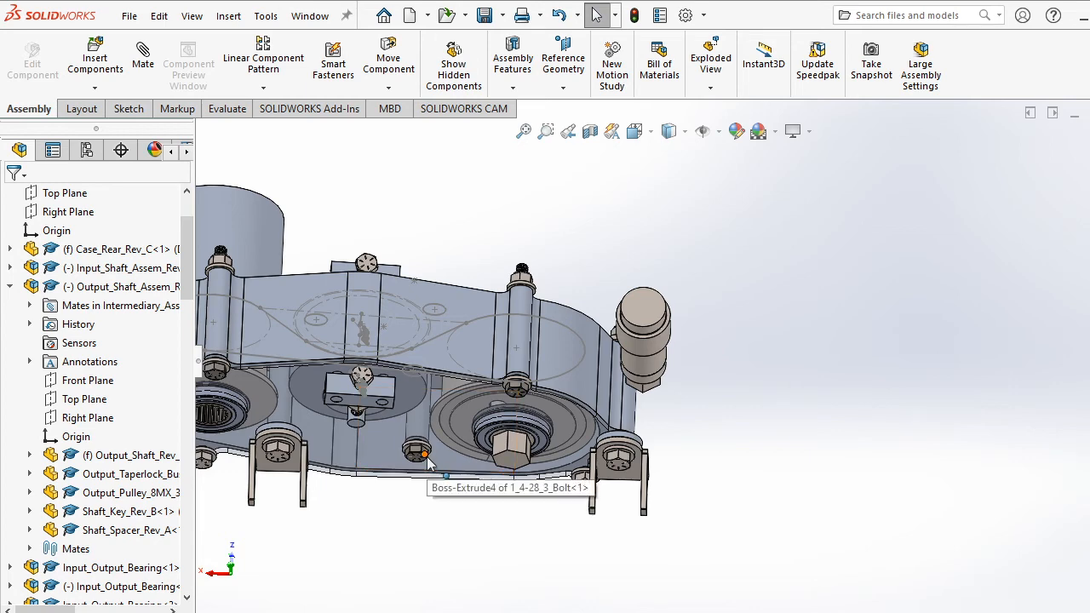
Open the component properties of Case_Rear_Rev_C and switch to the presentation's Component Properties slide.
right_click(506, 356)
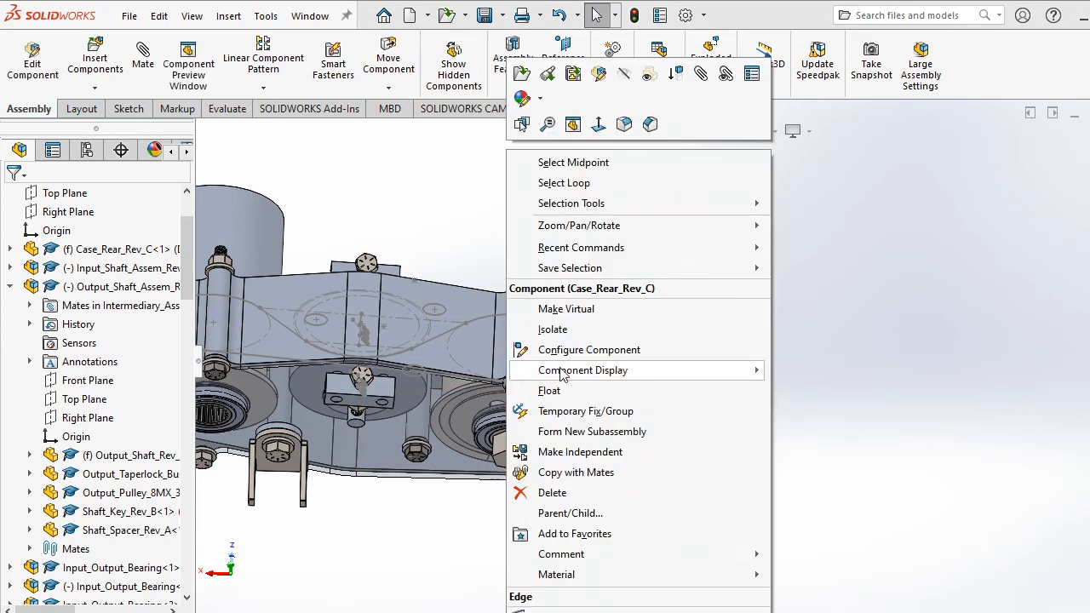
left_click(752, 75)
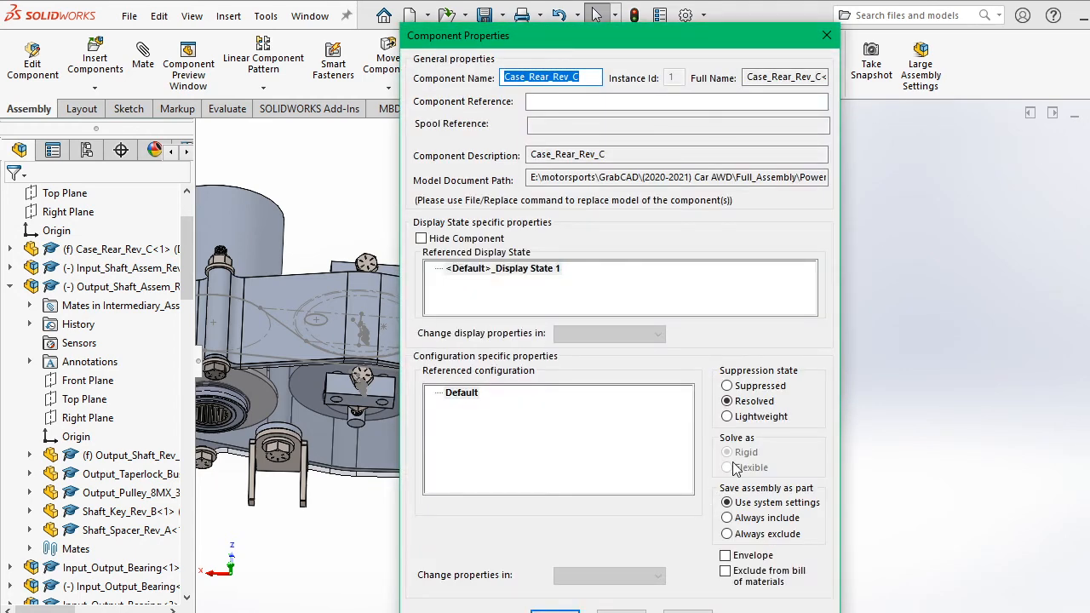
key("alt+Tab")
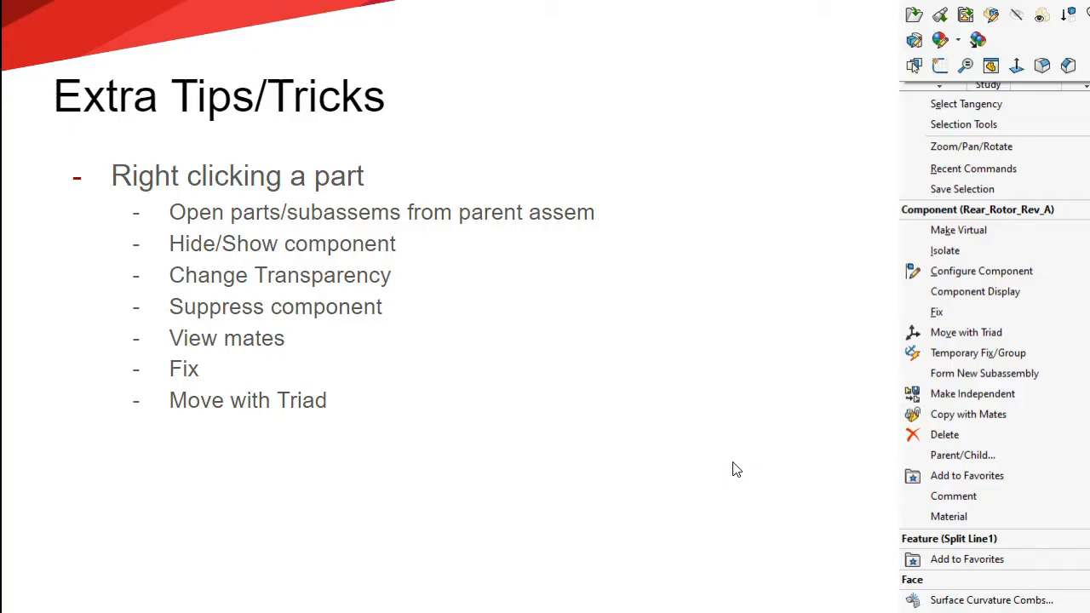
key("Right")
key("Right")
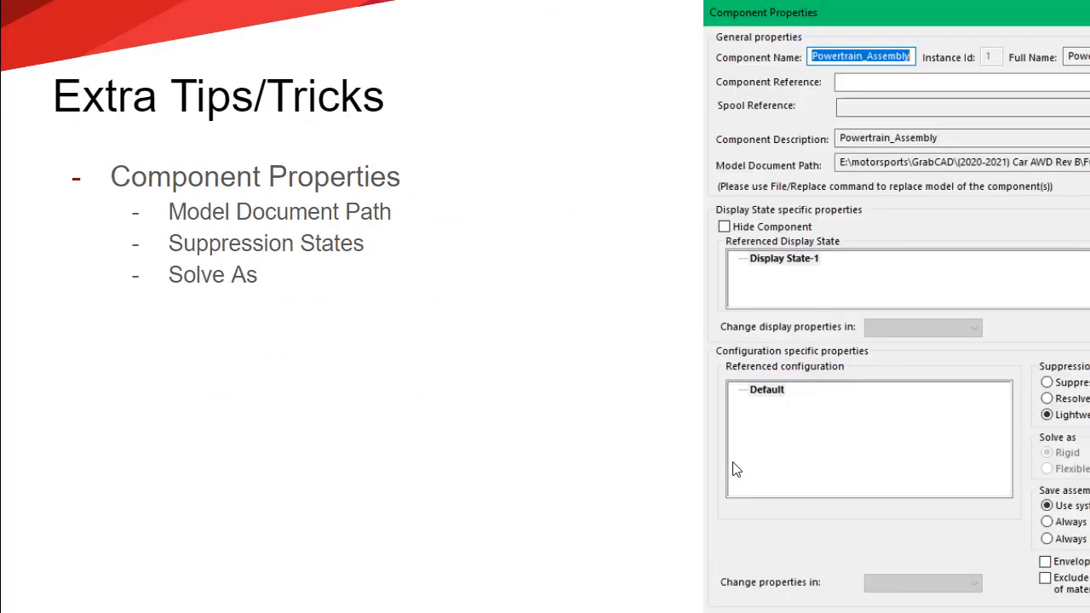
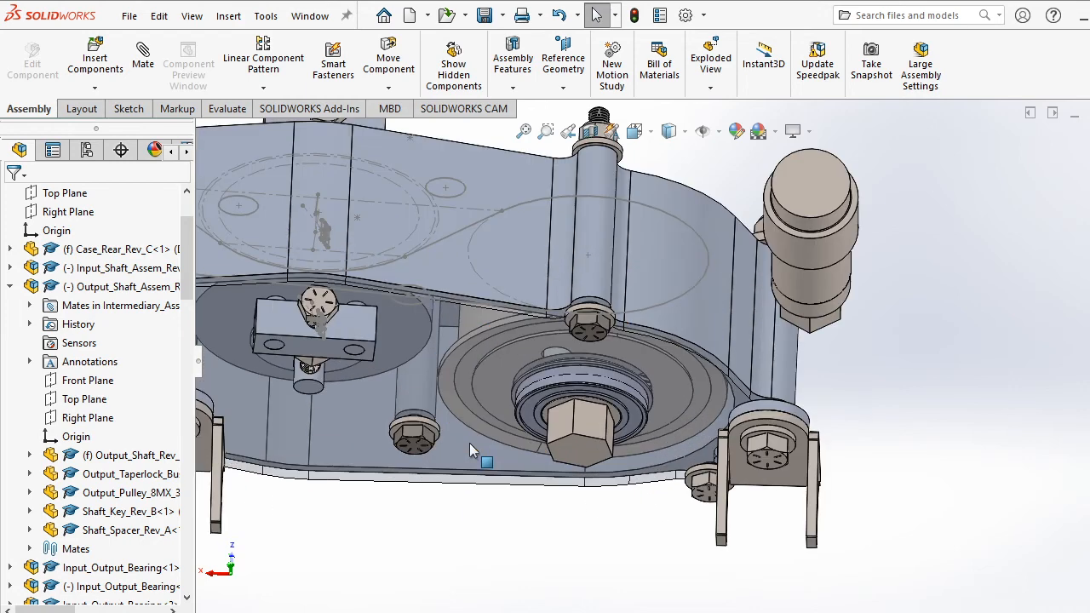
Try to move the output pulley, and check the component properties of the Output_Shaft_Assem_Rev_B subassembly without changing them.
left_click(460, 398)
left_click_drag(459, 398, 443, 373)
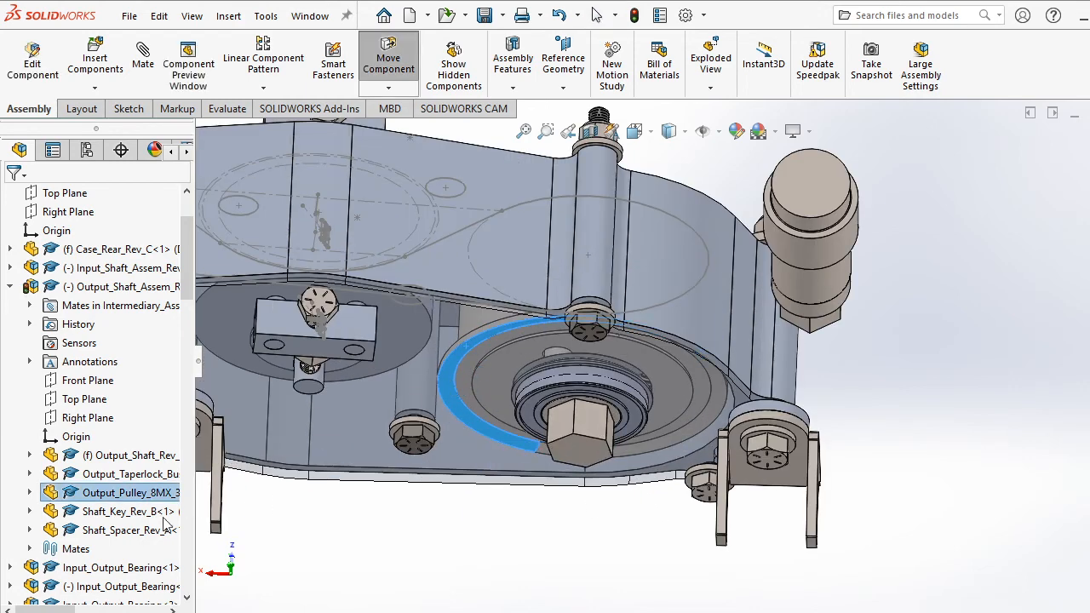
left_click(106, 286)
right_click(107, 286)
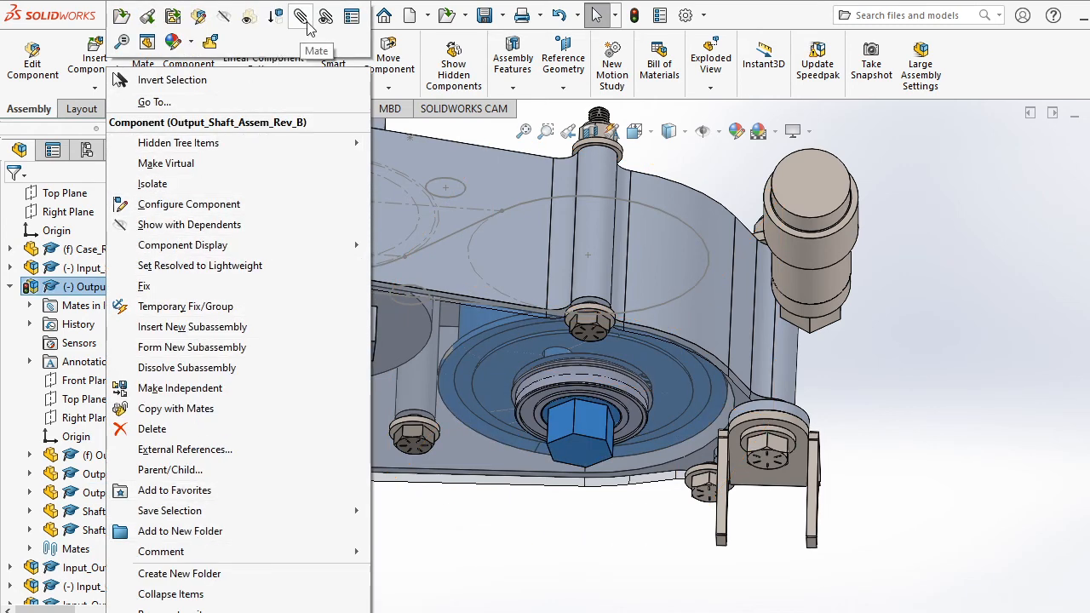
left_click(349, 18)
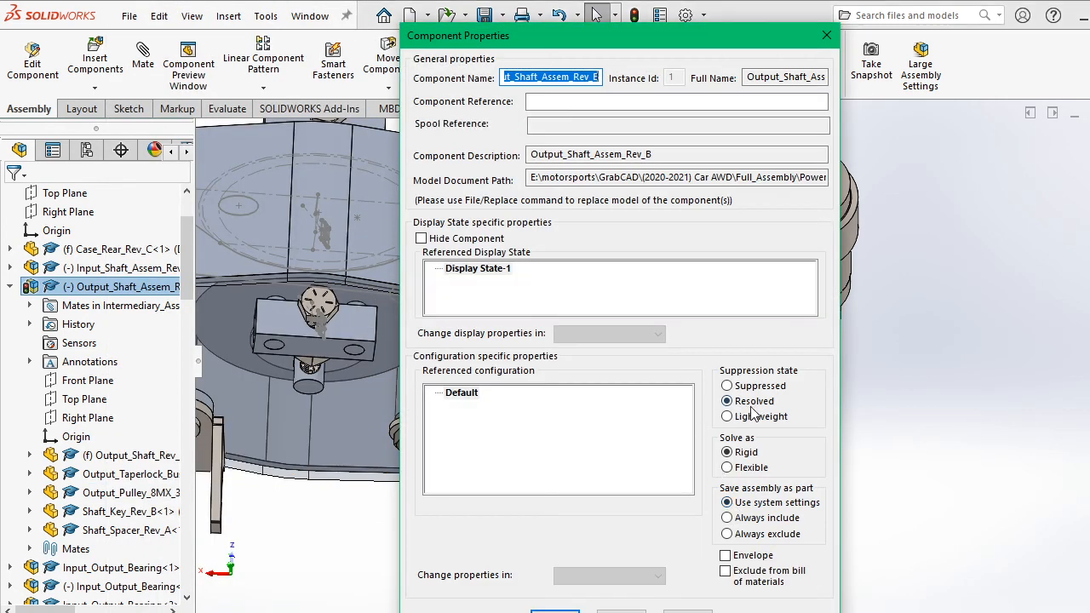
left_click(825, 41)
Try to turn the output pulley inside the gearbox case and clear the selection.
scroll(704, 345, "up", 3)
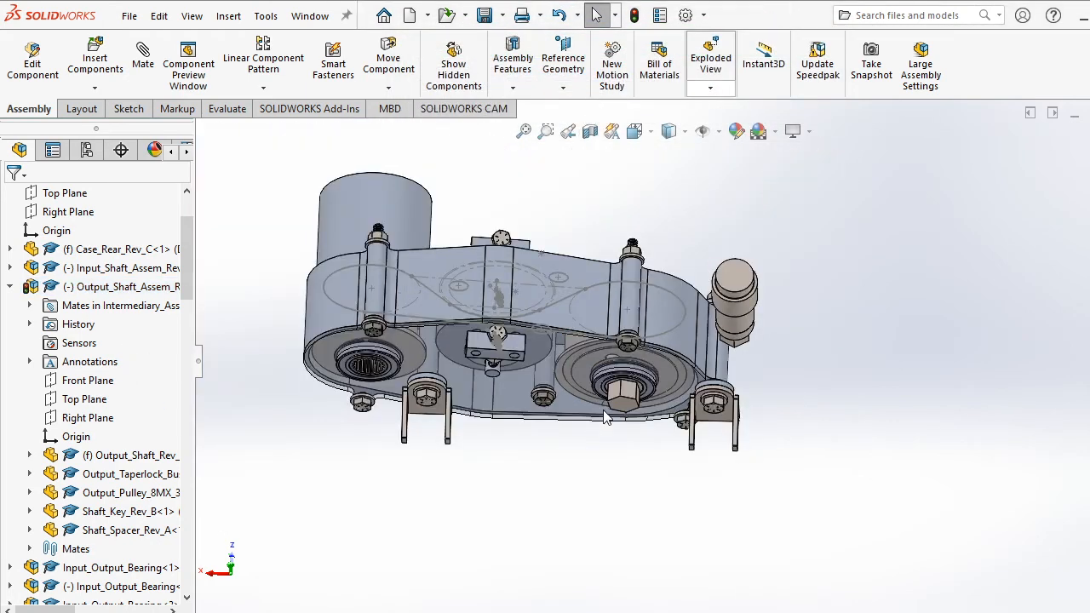
scroll(599, 400, "down", 2)
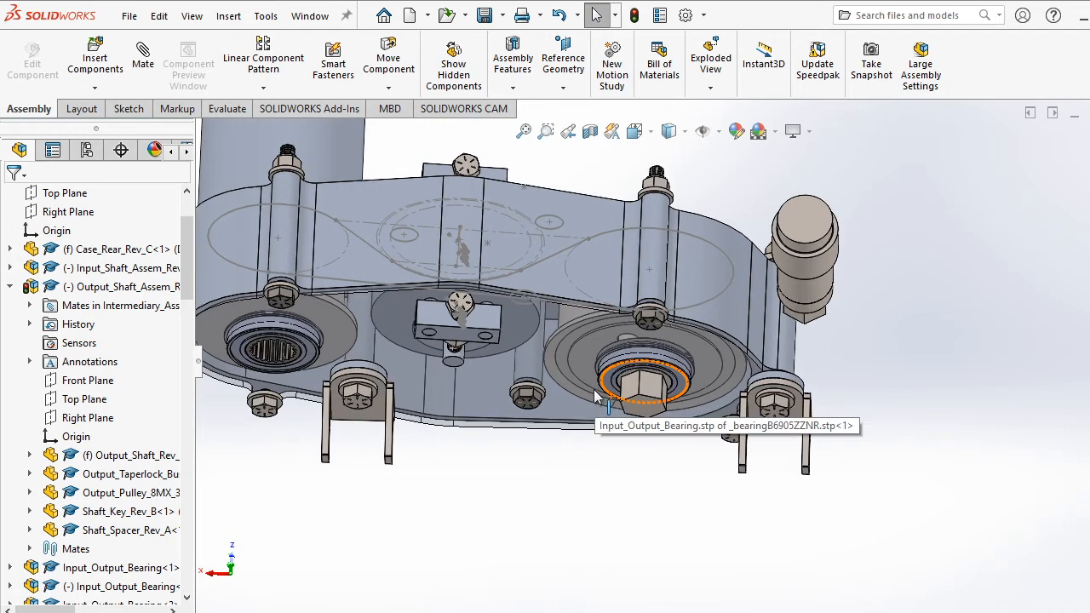
scroll(545, 400, "up", 3)
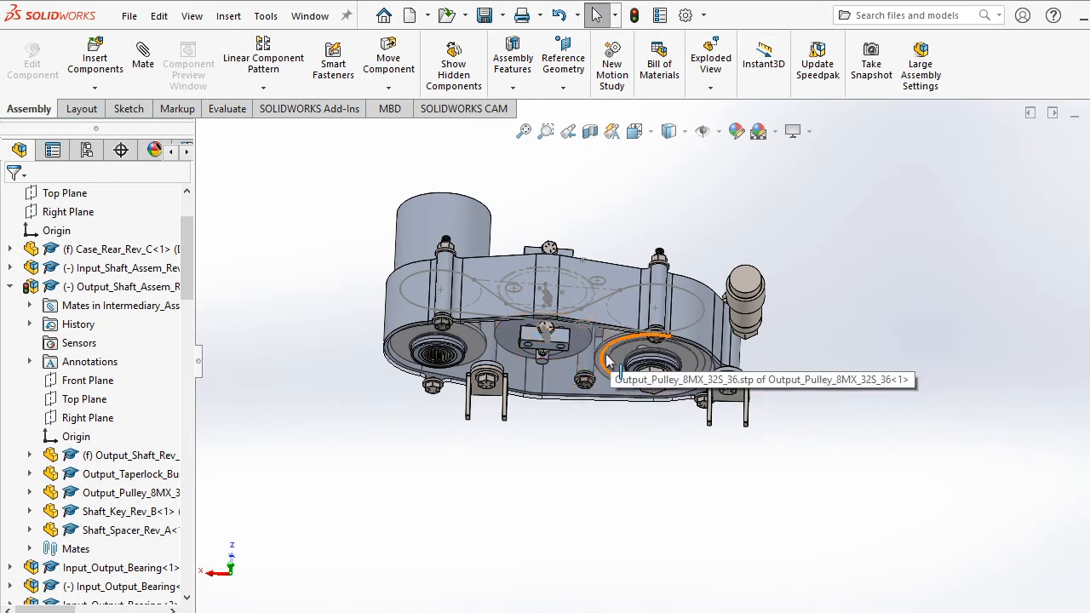
left_click_drag(597, 363, 572, 402)
key("Escape")
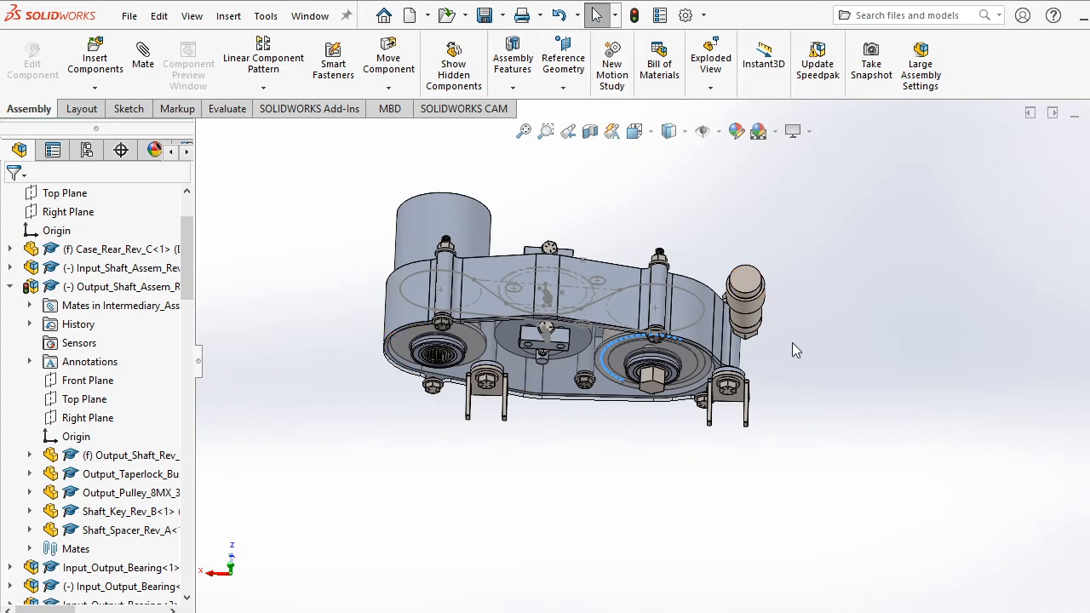
Delete the loose Output_Shaft_Rev_B component beside the gearbox case from the assembly.
left_click(753, 314)
key("Delete")
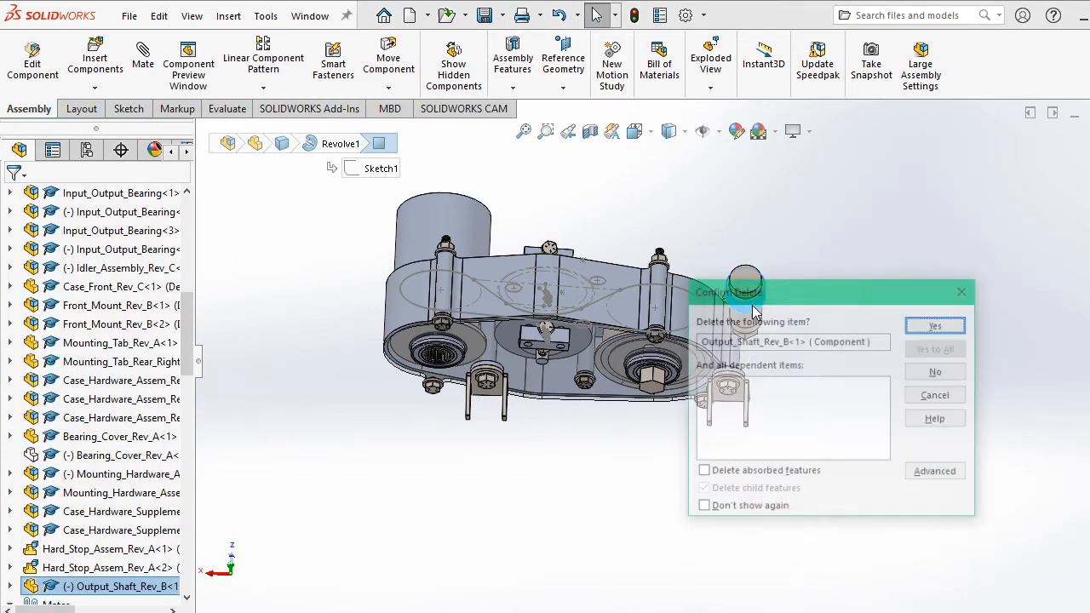
left_click(939, 324)
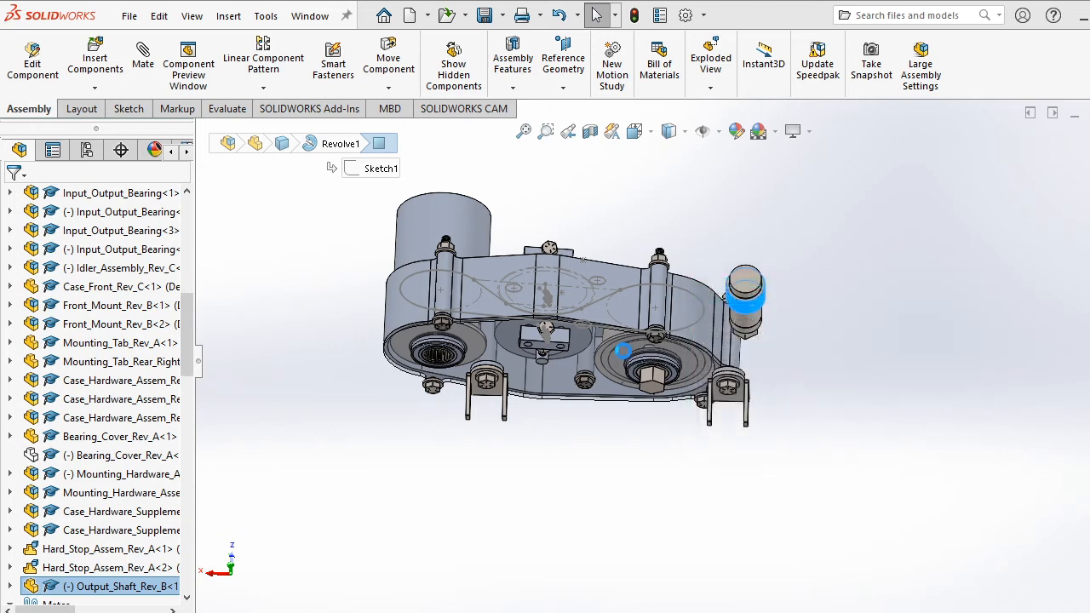
Switch to the Google Slides presentation and advance it to the Feature Tree slide.
scroll(156, 374, "up", 7)
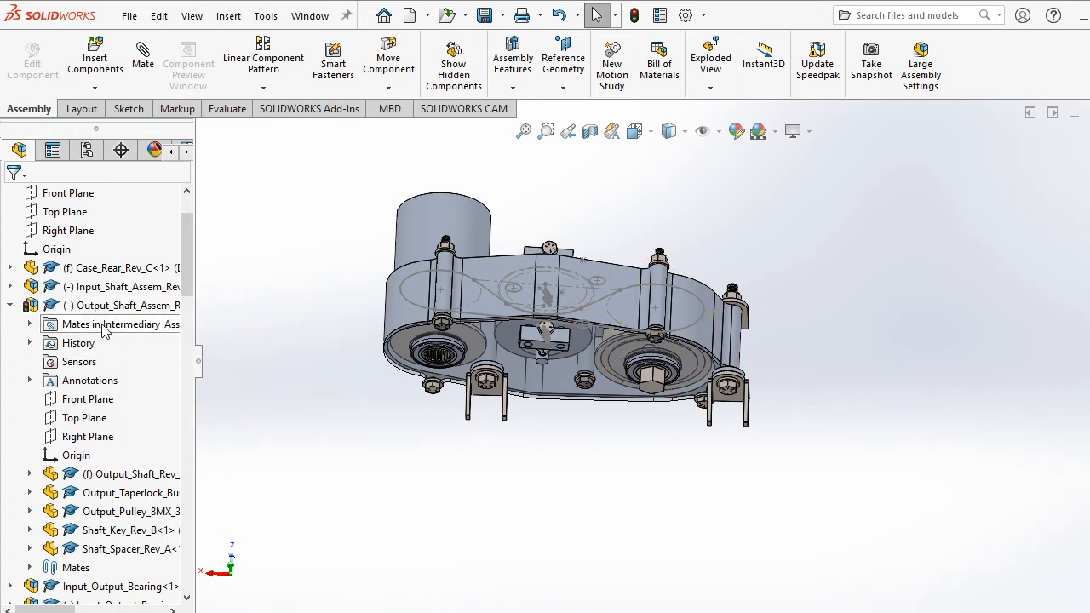
key("alt+Tab")
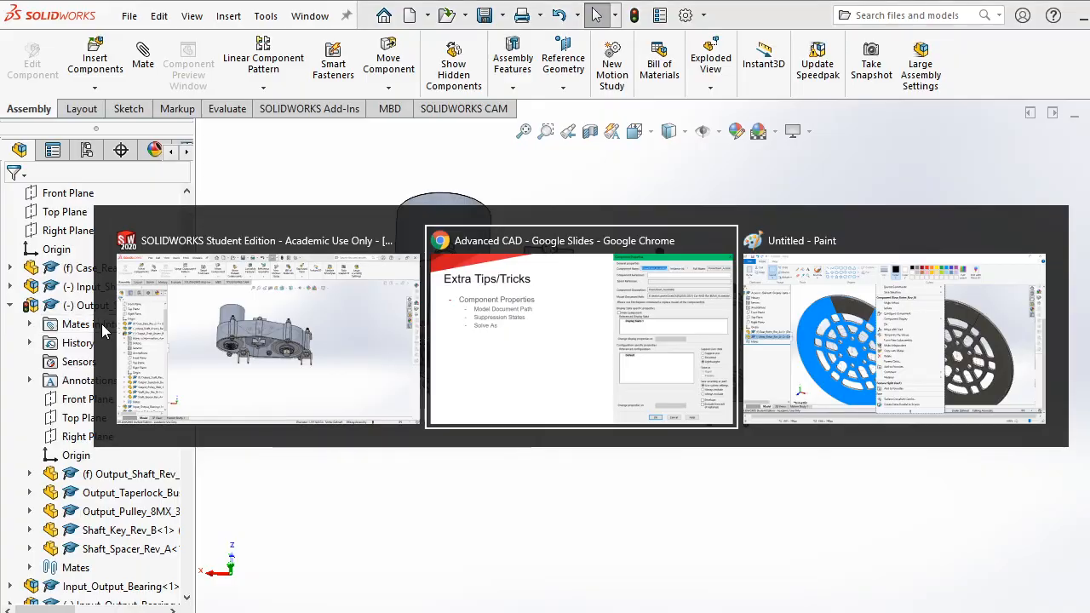
key("Right")
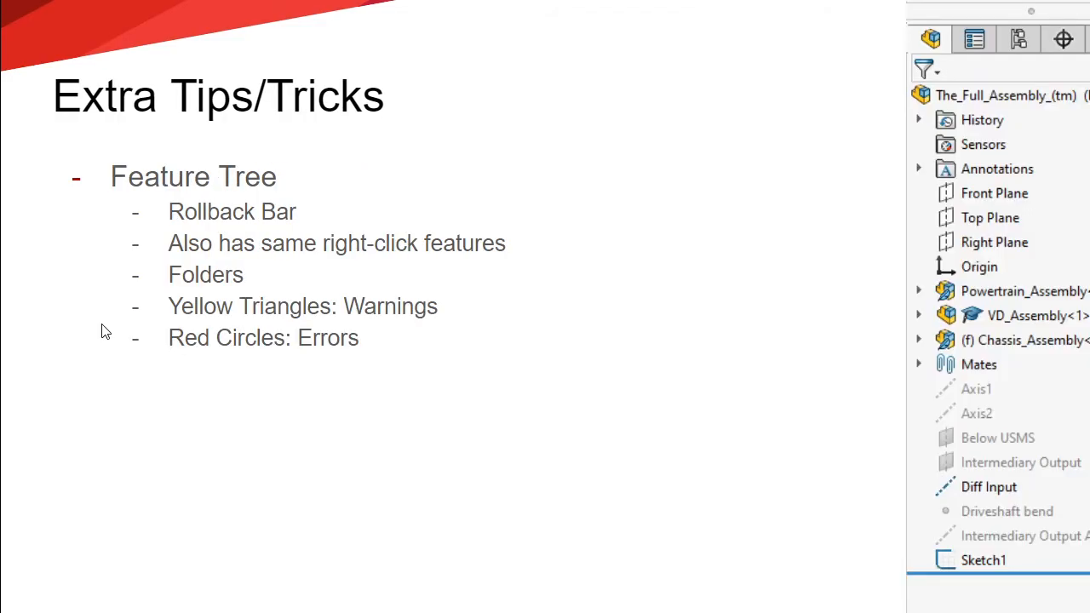
Compare the feature tree of Intermediary_Assem_Rev_C with the Feature Tree slide, examining the components and mates down to the rollback bar.
key("alt+Tab")
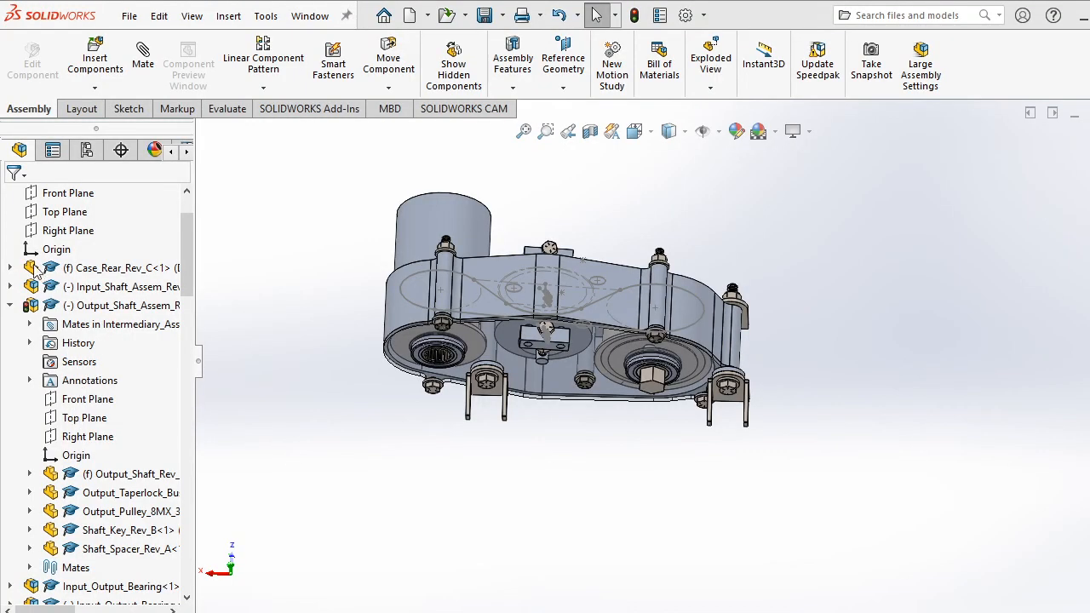
scroll(26, 338, "up", 2)
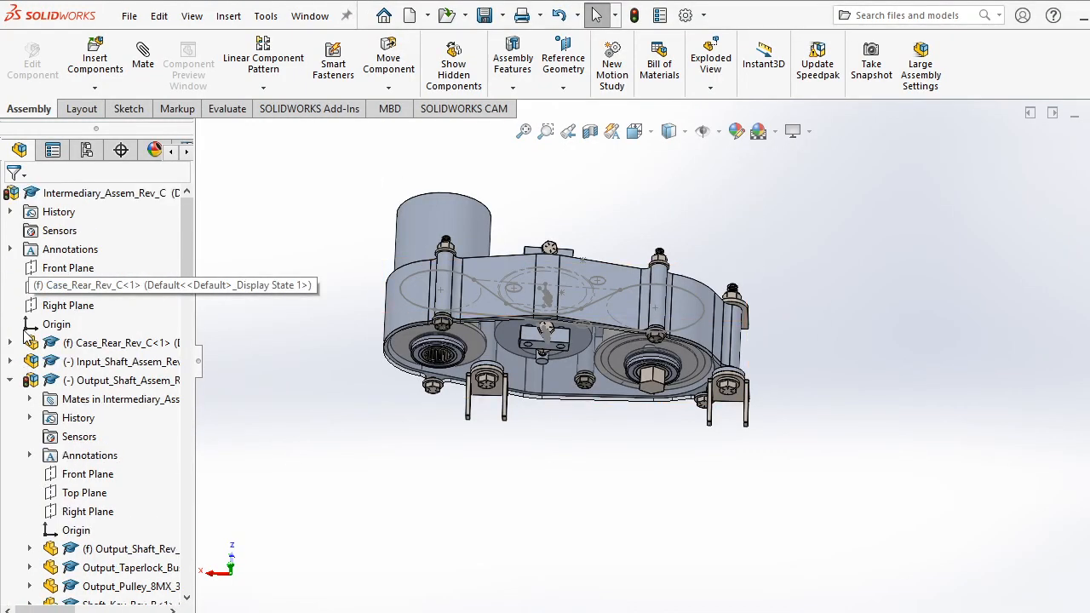
key("alt+Tab")
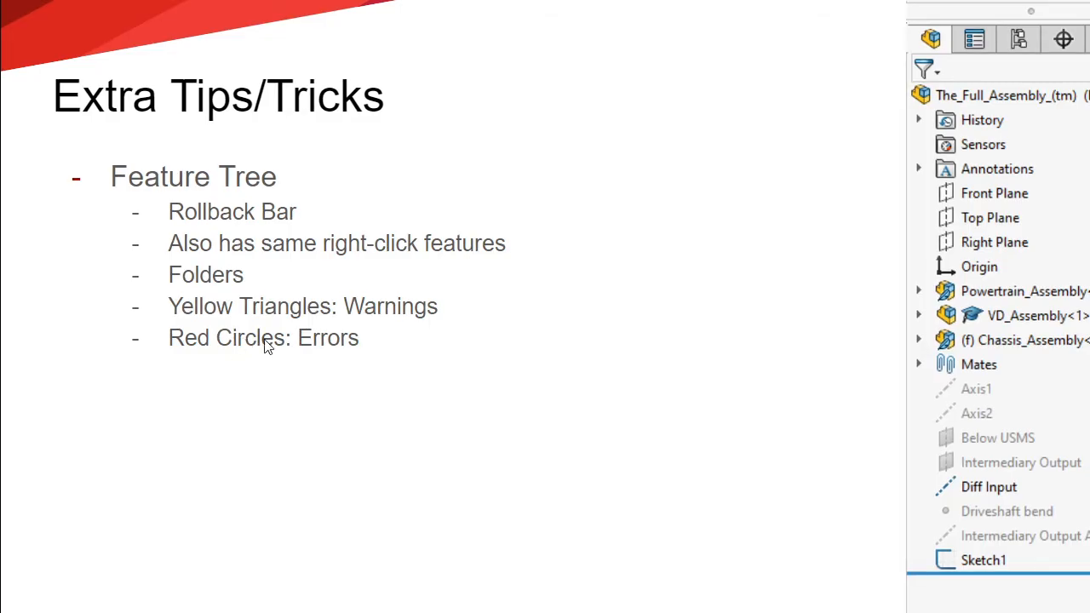
key("alt+Tab")
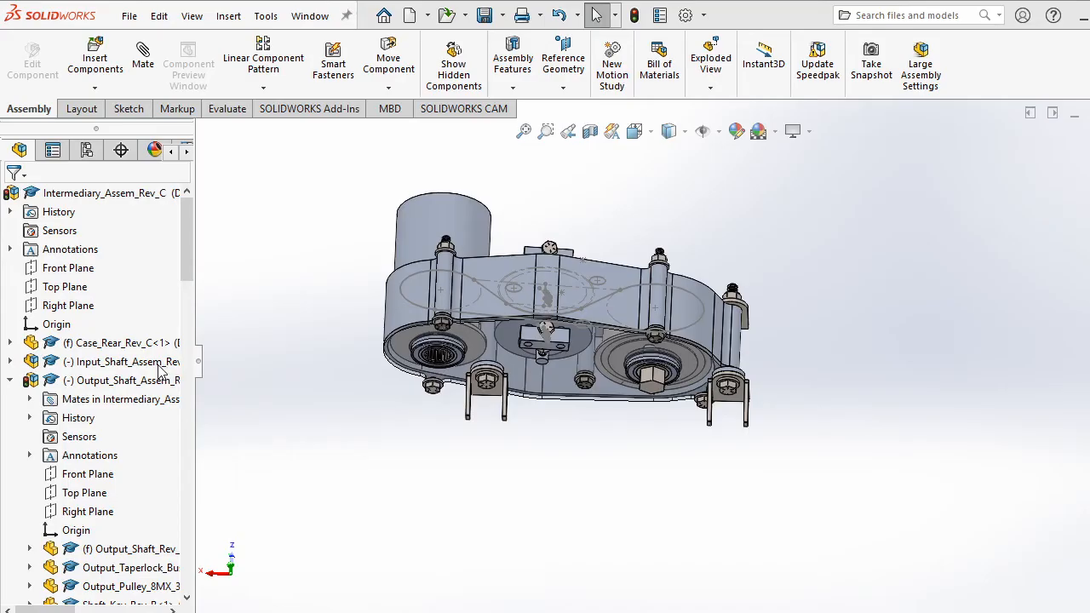
scroll(141, 437, "down", 15)
scroll(141, 437, "down", 15)
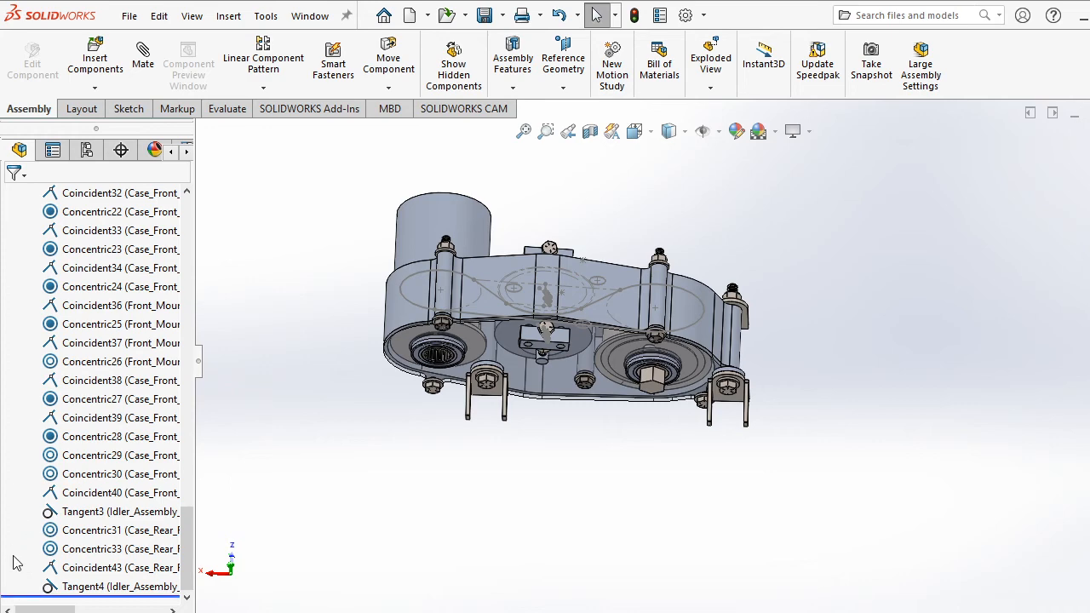
scroll(15, 511, "up", 15)
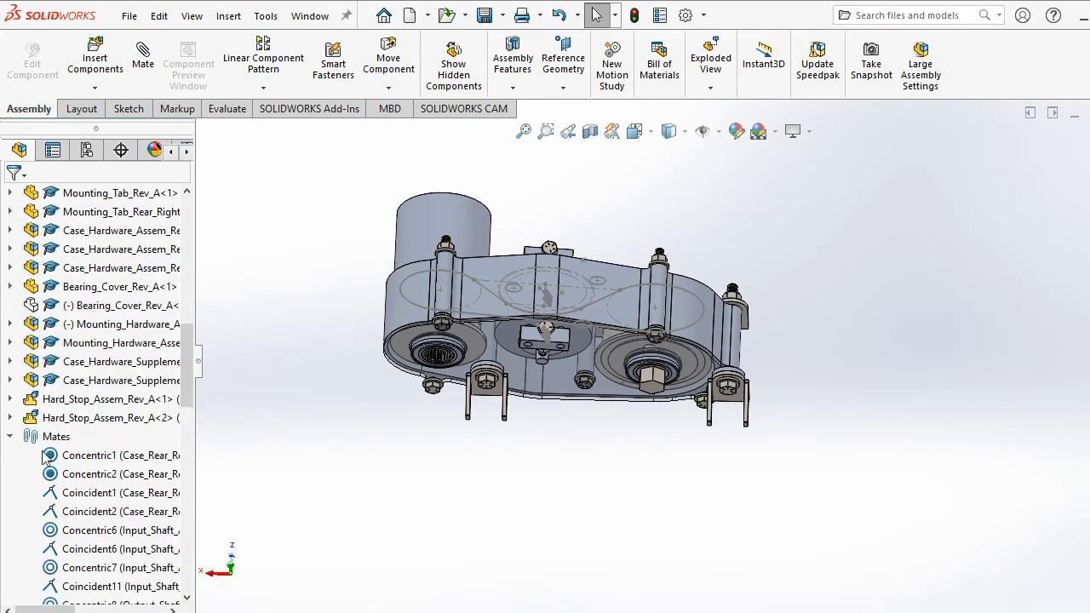
scroll(47, 458, "up", 3)
Open the Output_Shaft_Rev_B part from the gearbox assembly in its own window and accept the older version notice.
scroll(630, 364, "down", 6)
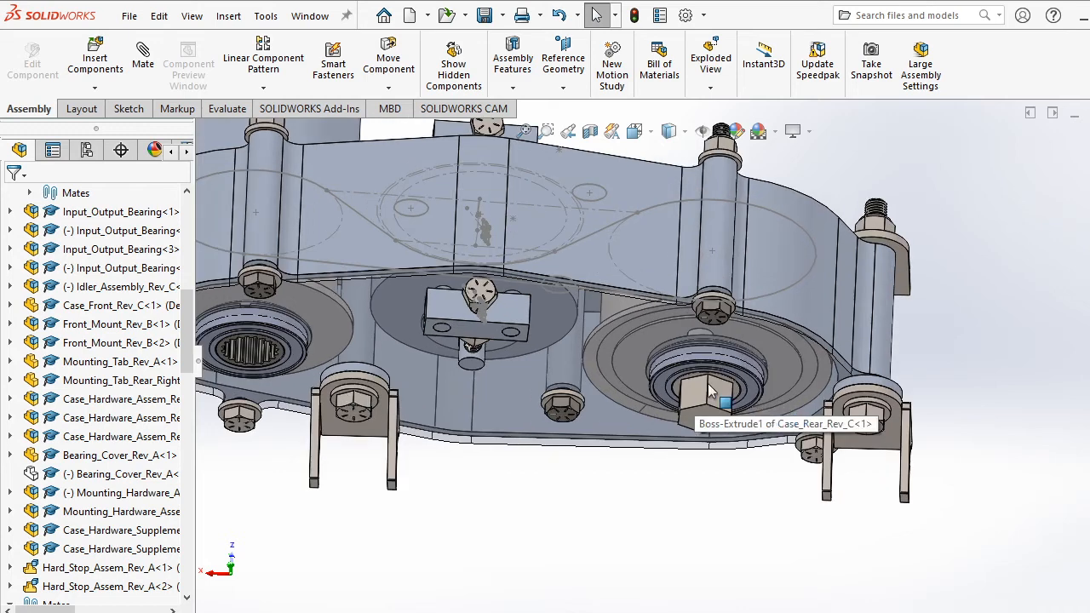
left_click(708, 392)
right_click(710, 392)
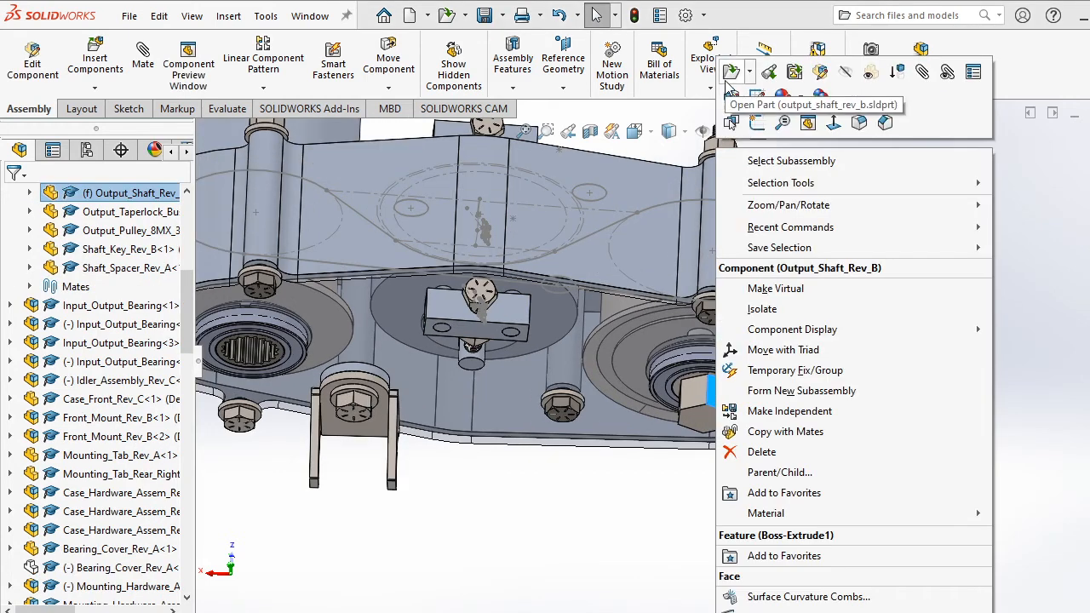
left_click(726, 82)
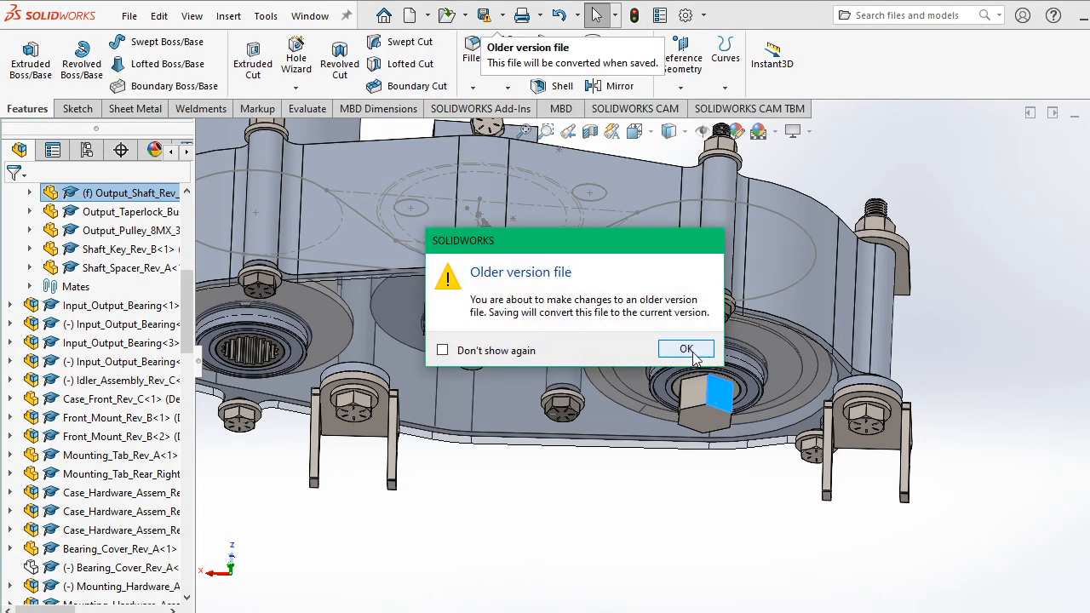
left_click(690, 352)
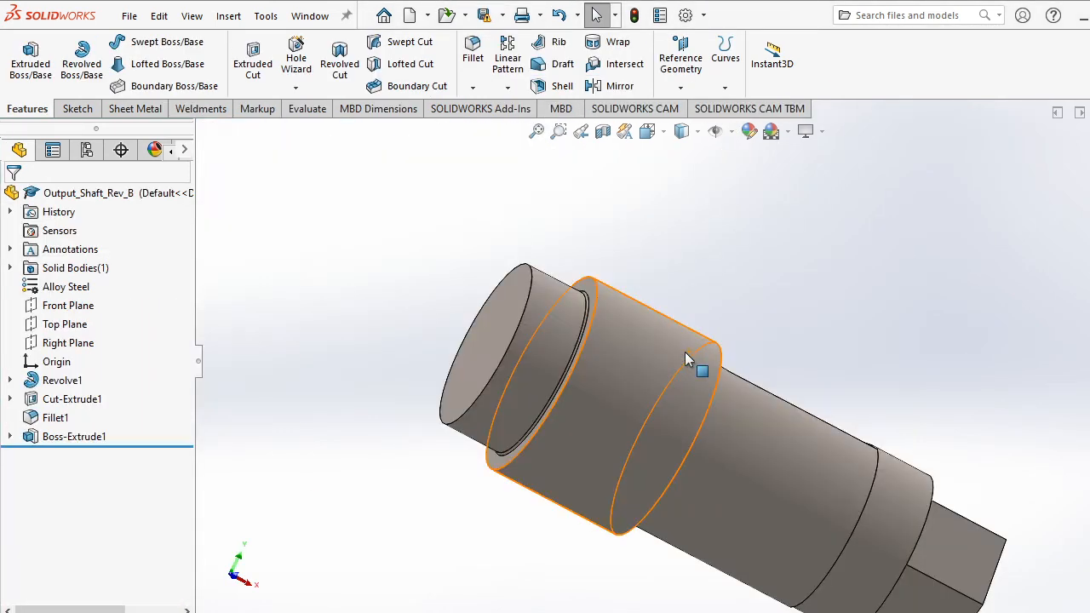
Roll the Output_Shaft_Rev_B model back to before Boss-Extrude1 and forward to the end again, twice.
left_click(81, 437)
middle_click_drag(544, 465, 419, 397)
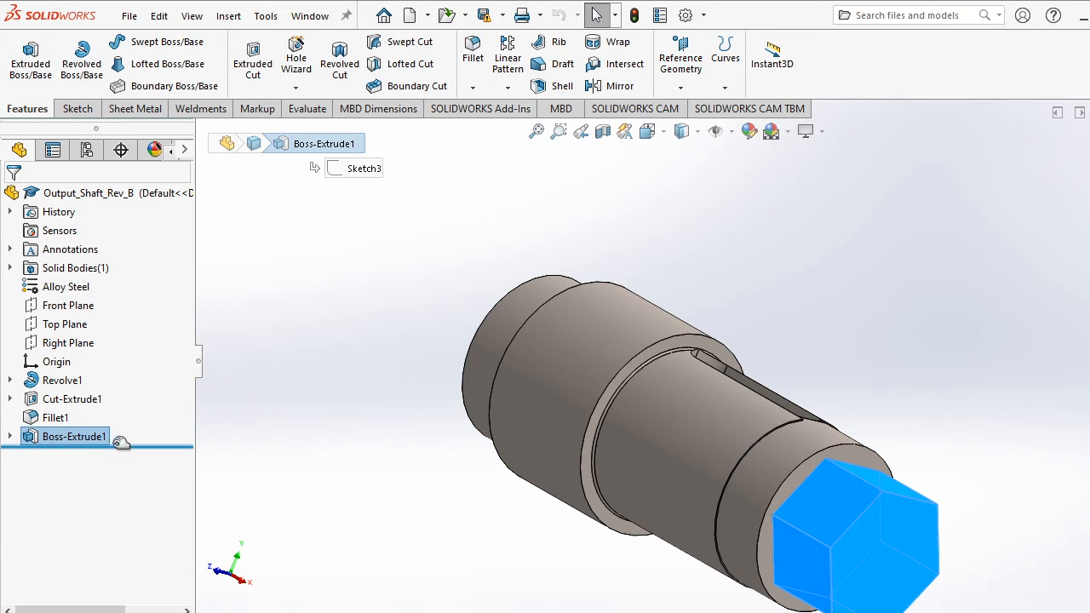
mouse_move(122, 445)
left_mouse_down()
mouse_move(119, 417)
mouse_move(112, 428)
left_mouse_up()
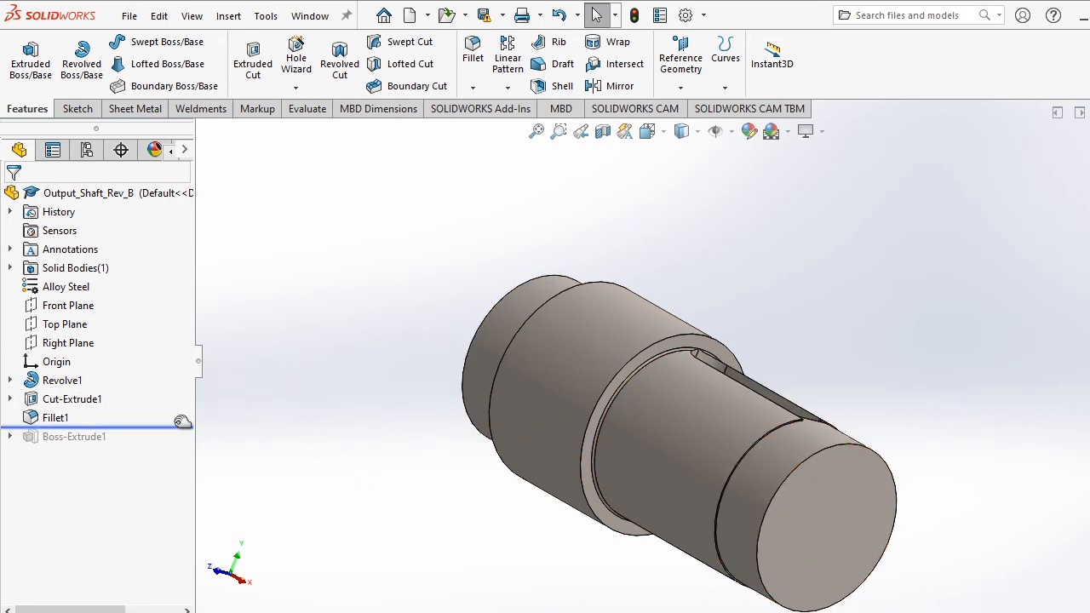
left_click_drag(184, 425, 187, 466)
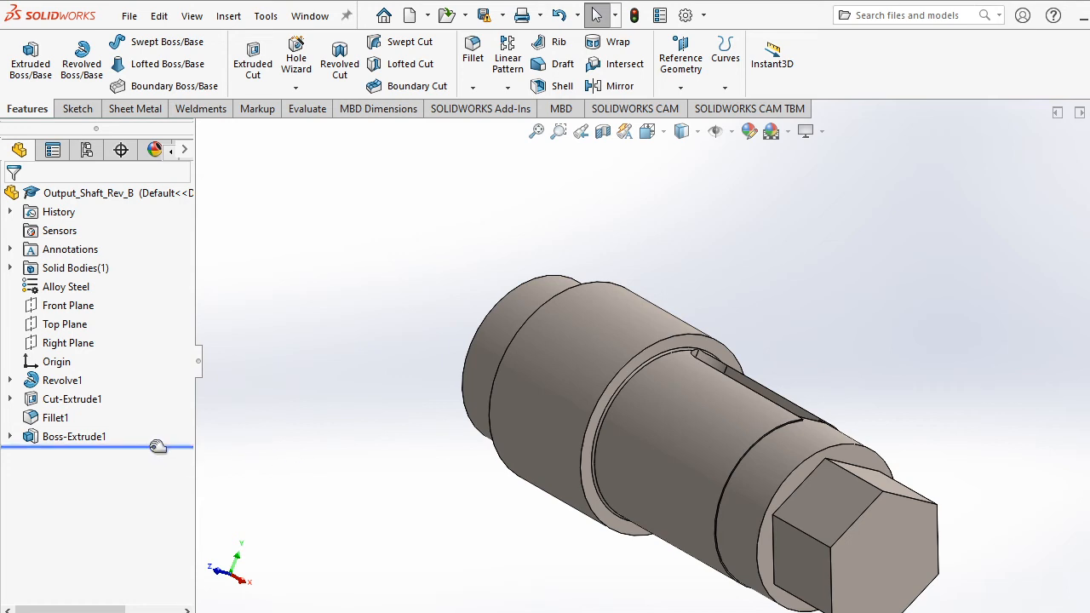
left_click_drag(159, 442, 153, 428)
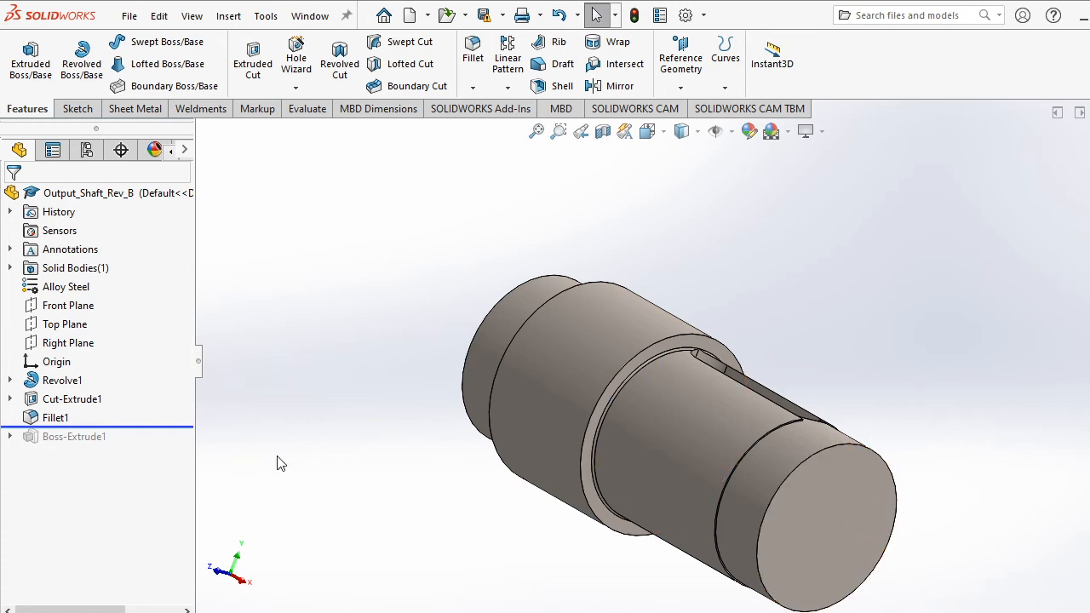
left_click_drag(75, 425, 70, 458)
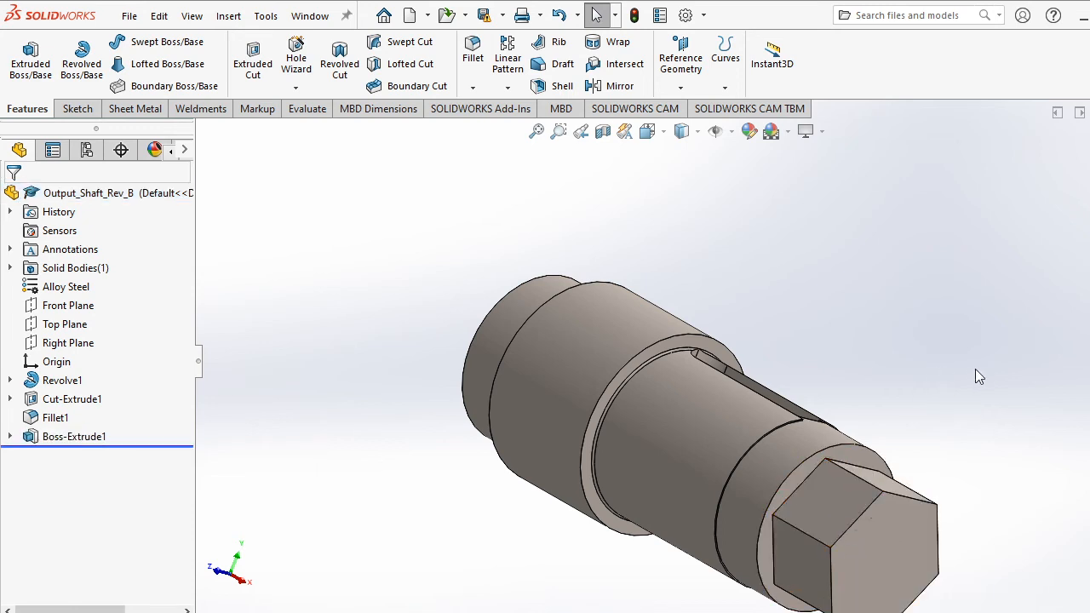
Close the Output_Shaft_Rev_B part and check the Feature Tree slide before returning to the gearbox assembly.
key("ctrl+w")
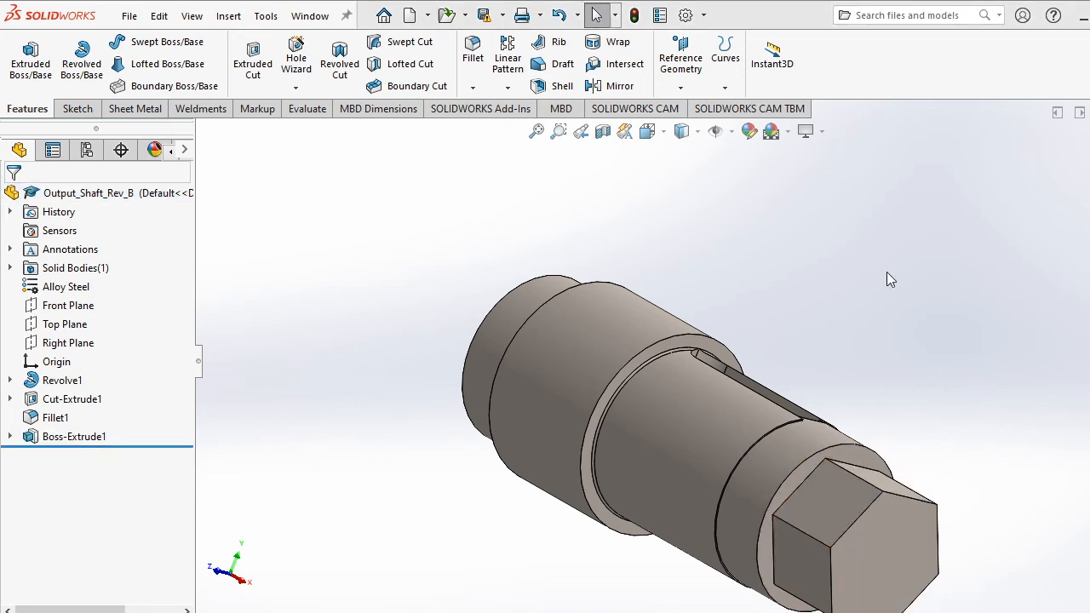
left_click(619, 332)
left_click(650, 362)
key("alt+Tab")
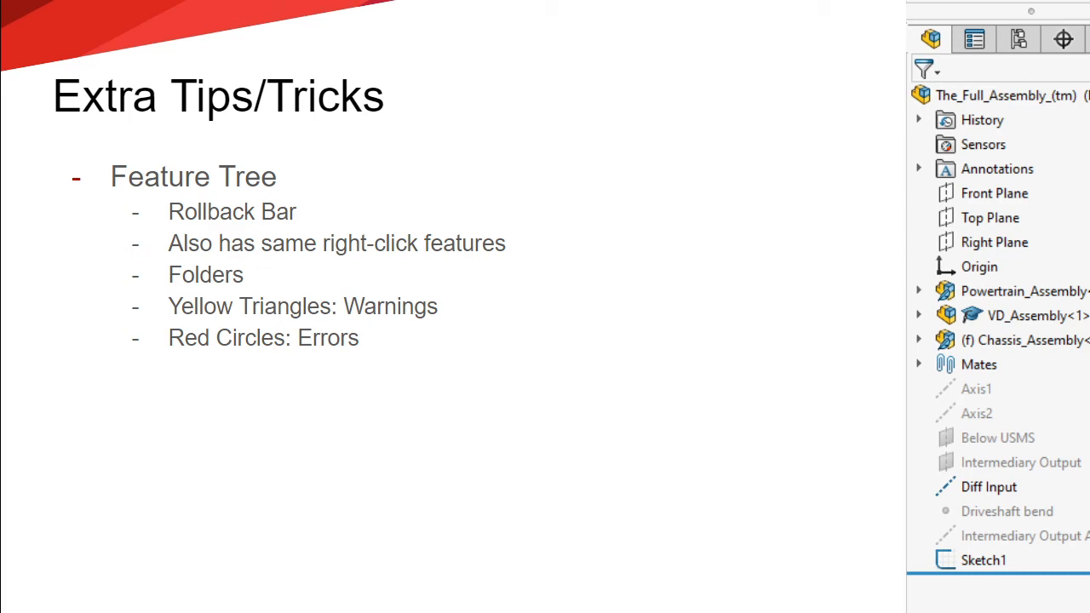
key("alt+Tab")
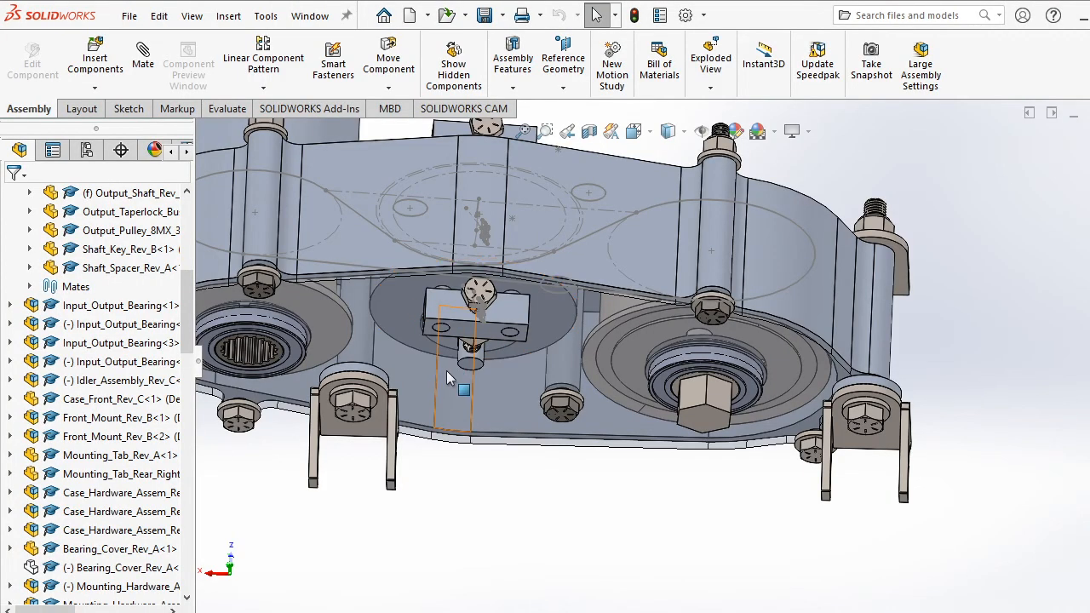
Group the four consecutive Input_Output_Bearing components into a new feature tree folder, keeping the default folder name.
scroll(451, 379, "up", 5)
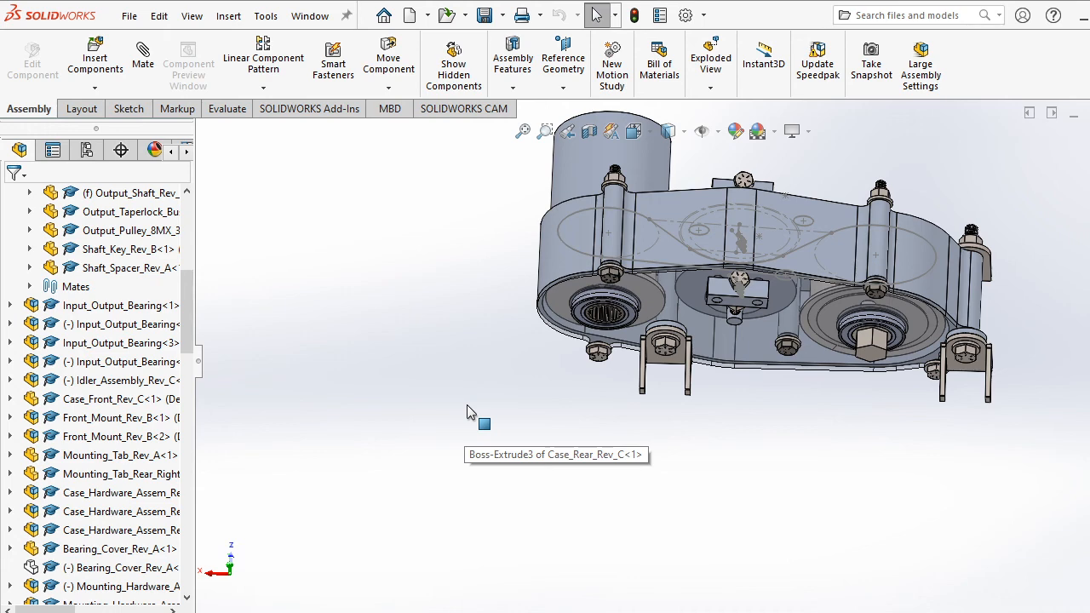
left_click(111, 305)
left_click(89, 361, "shift")
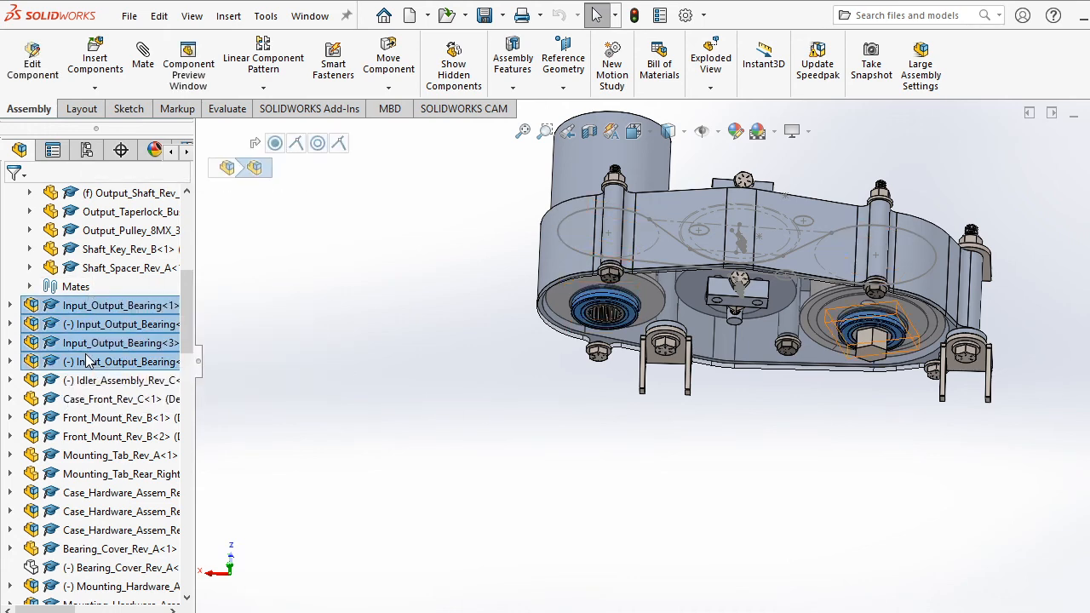
right_click(88, 361)
left_click(179, 537)
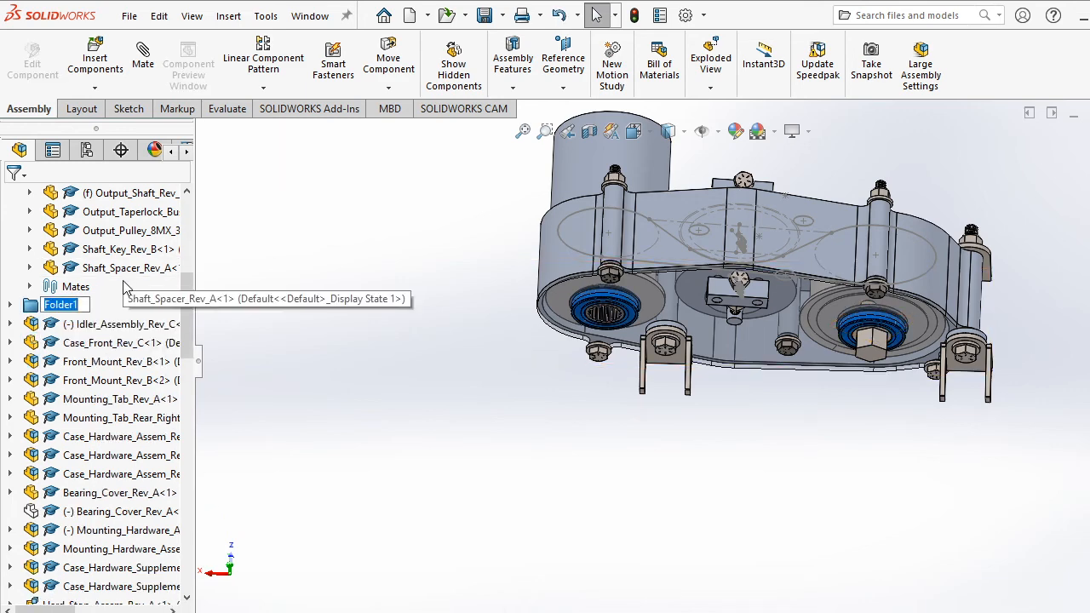
scroll(128, 290, "up", 4)
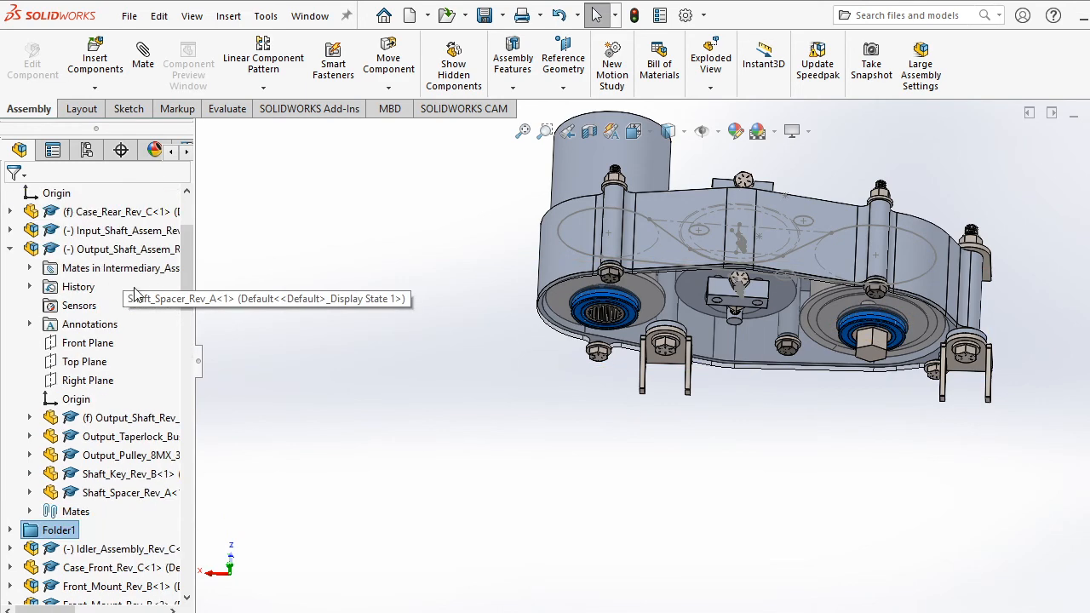
scroll(609, 364, "down", 2)
middle_click_drag(526, 373, 584, 499)
scroll(567, 457, "up", 5)
scroll(596, 357, "down", 3)
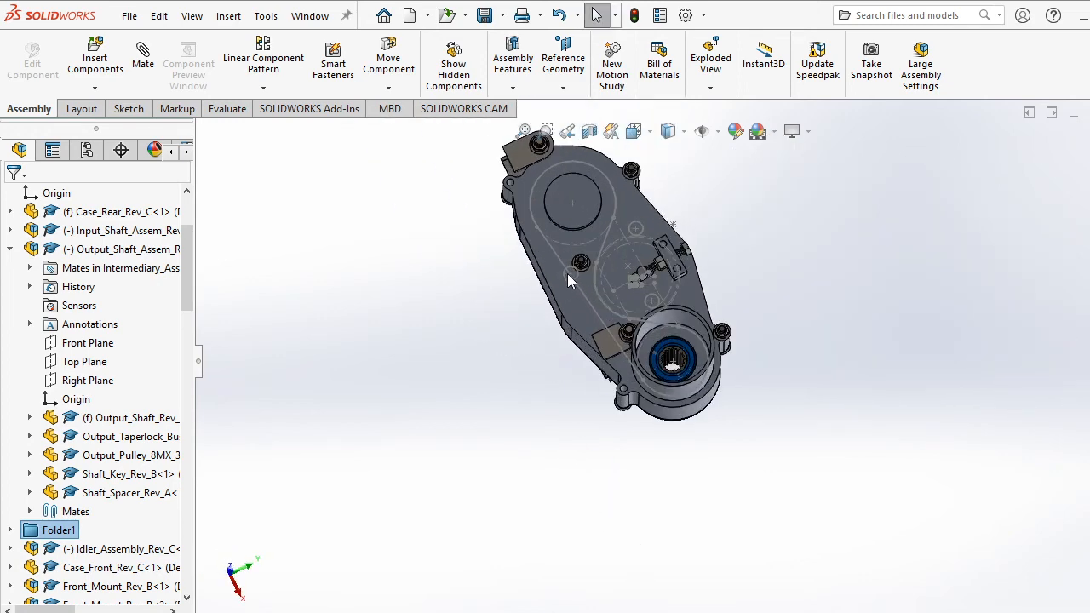
Rename the new folder holding the four Input_Output_Bearing components as Bearings and expand it to show its contents.
middle_click_drag(567, 274, 301, 139)
scroll(115, 439, "down", 2)
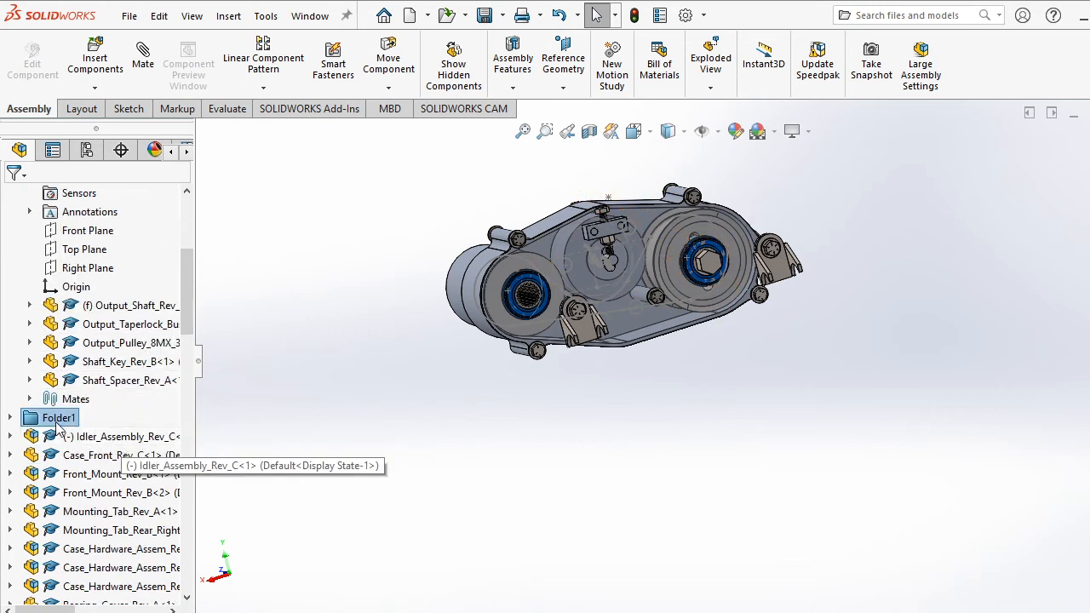
left_click(59, 418)
type("Bearings")
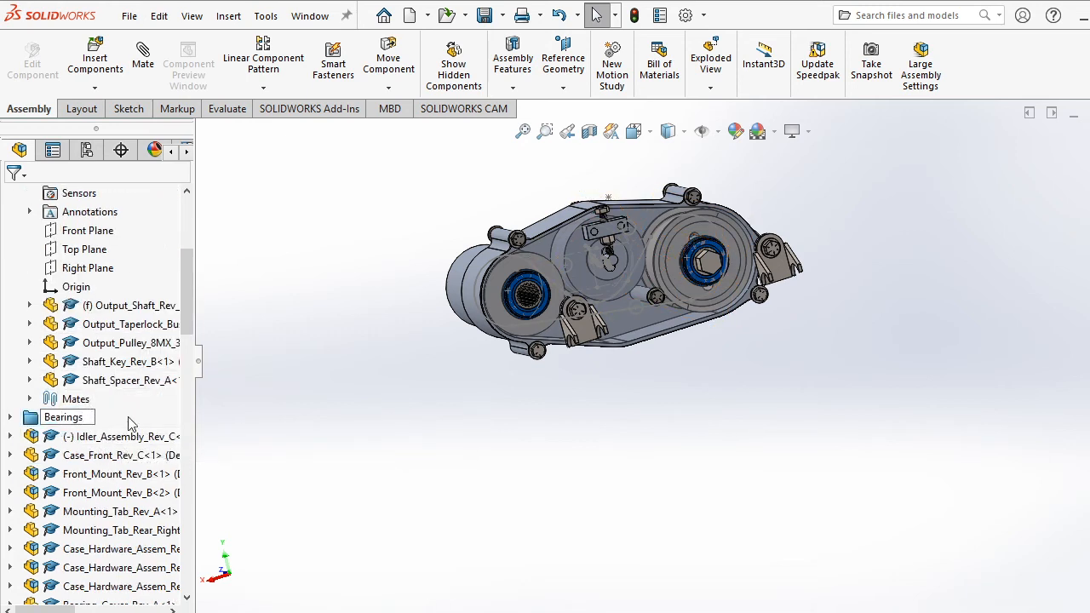
key("Return")
left_click(10, 418)
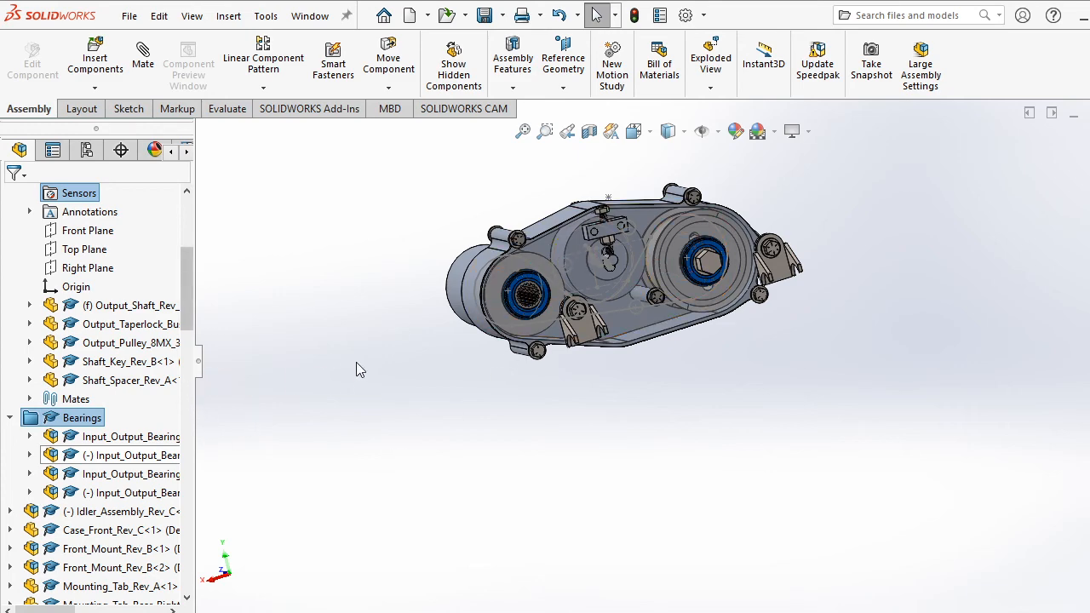
scroll(511, 336, "down", 4)
scroll(632, 434, "up", 4)
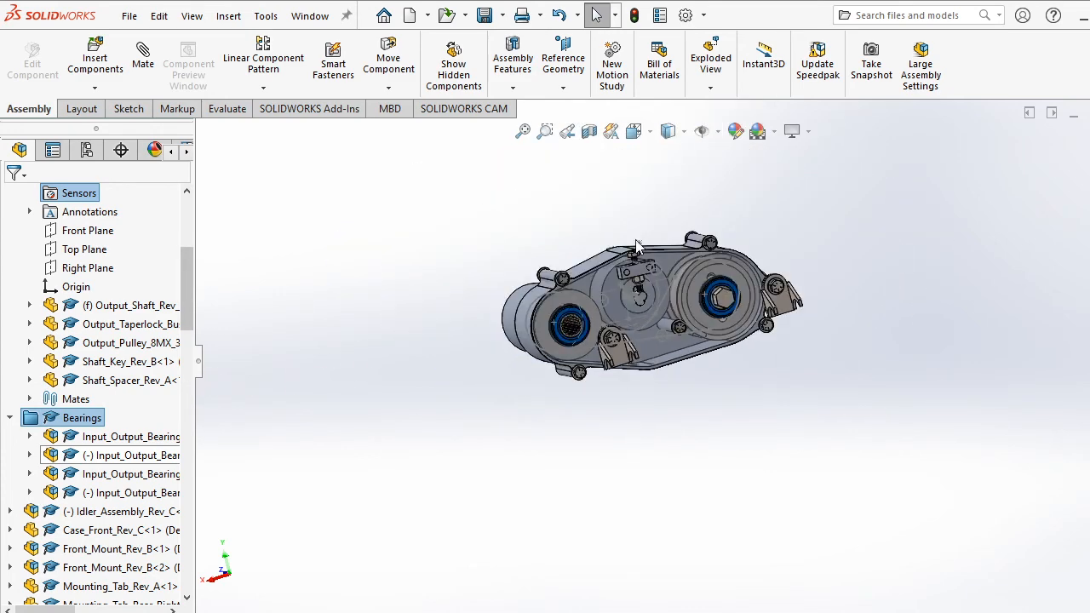
scroll(633, 239, "down", 2)
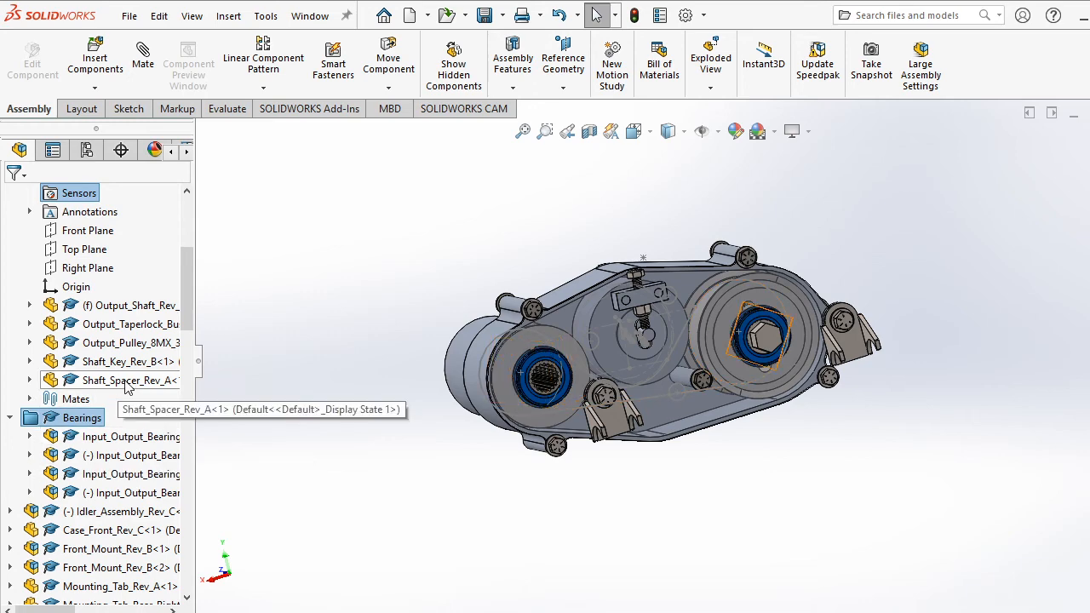
Select the mates Concentric6, Coincident6, Concentric7 and Coincident11, bring up their available commands, and check the Feature Tree slide.
left_click_drag(187, 290, 187, 553)
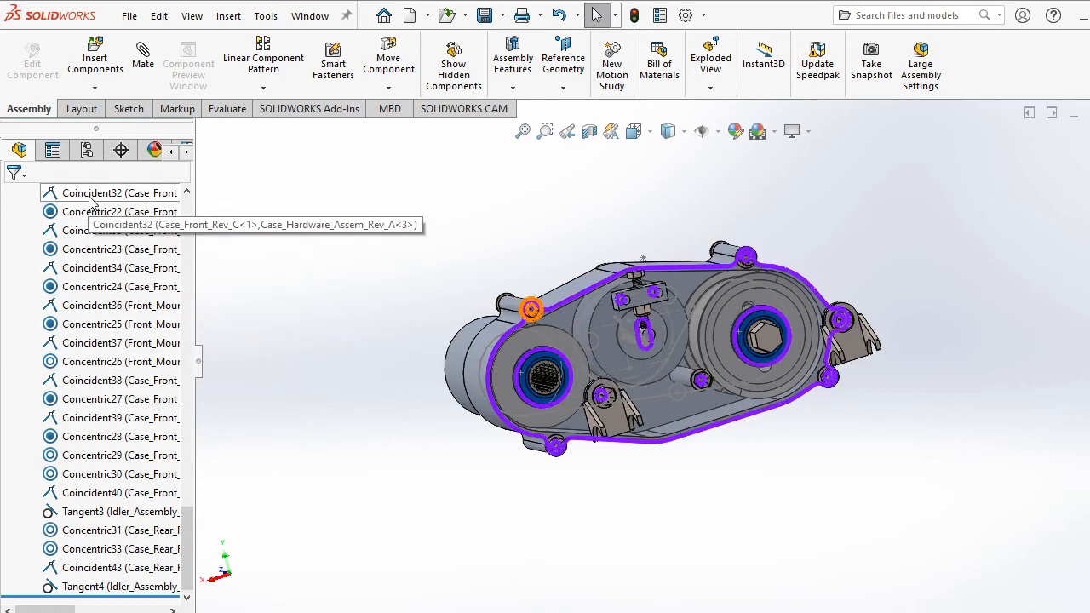
scroll(98, 230, "up", 4)
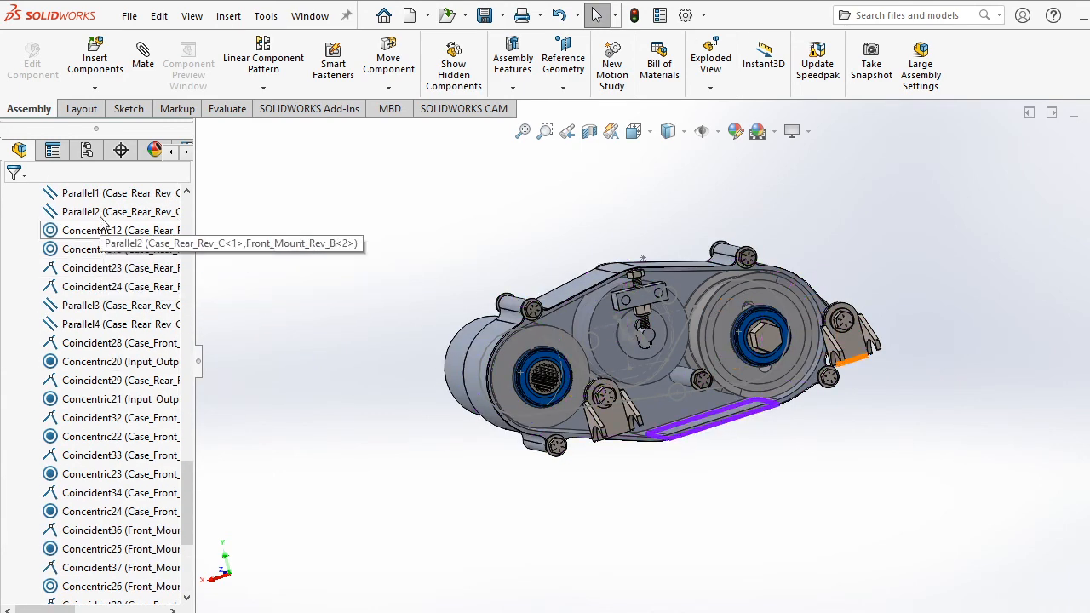
scroll(106, 272, "up", 7)
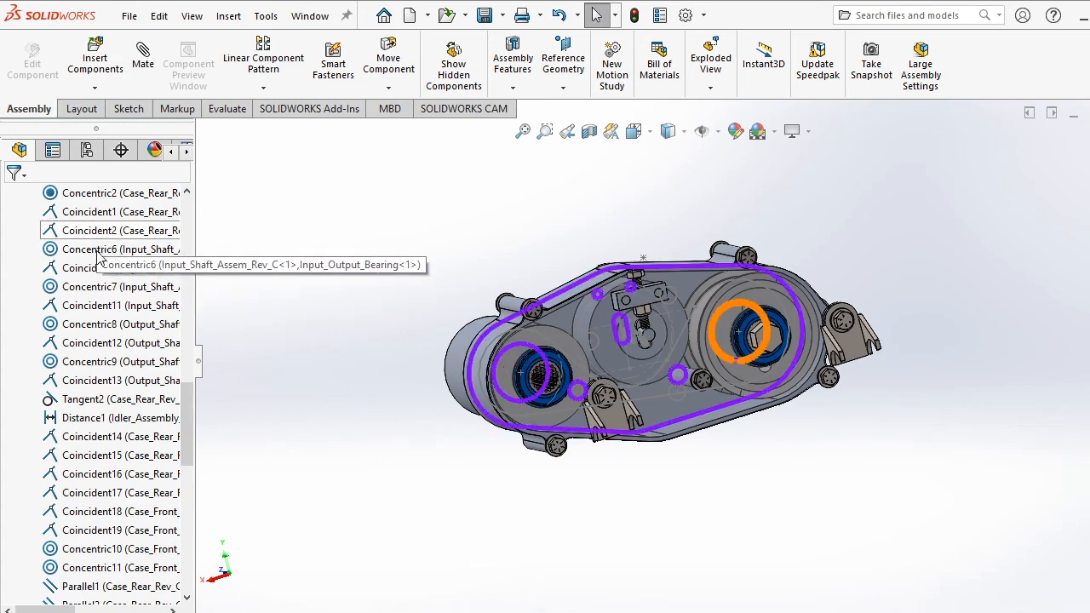
left_click(102, 304)
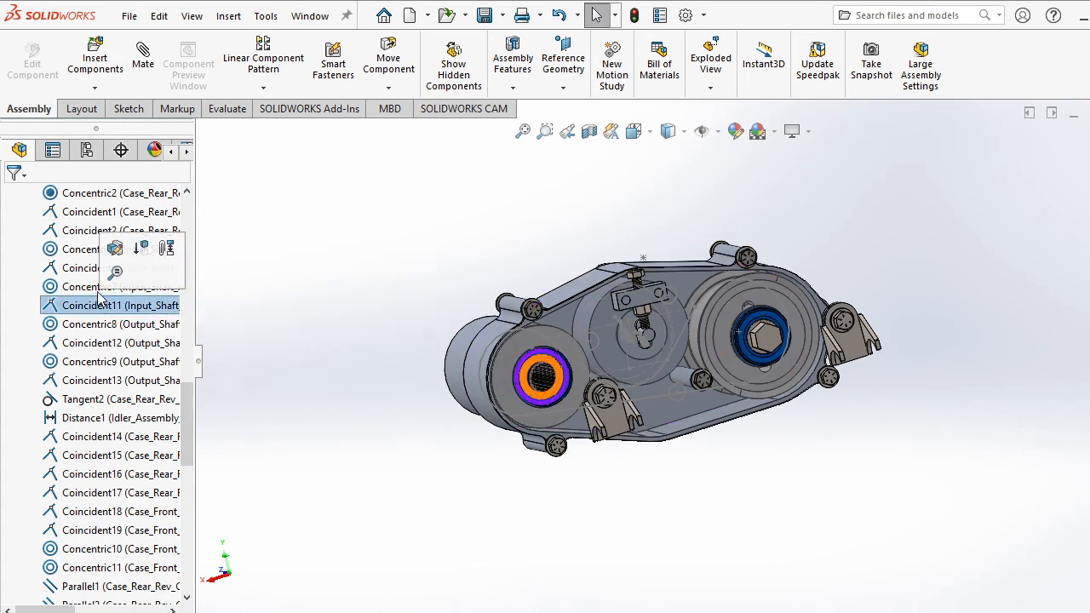
left_click(100, 289, "ctrl")
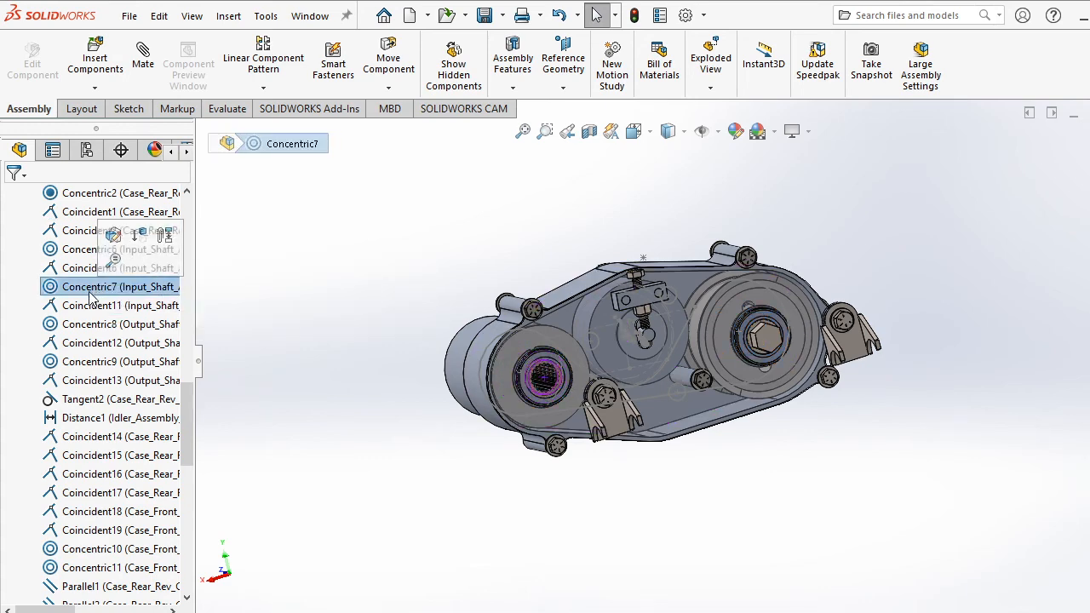
left_click(85, 249, "ctrl")
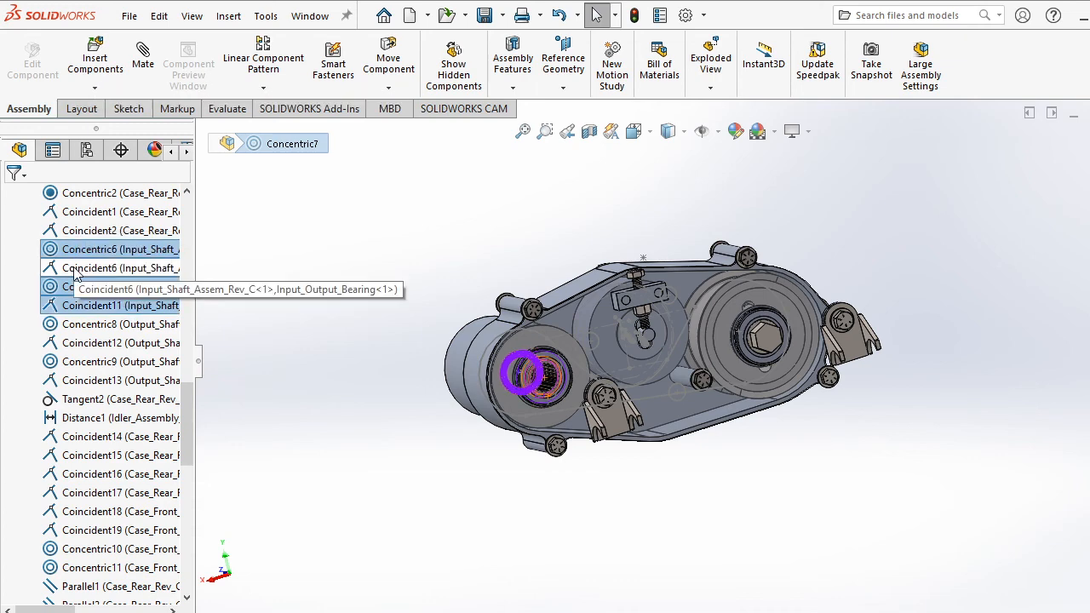
left_click(77, 268, "ctrl")
right_click(75, 271)
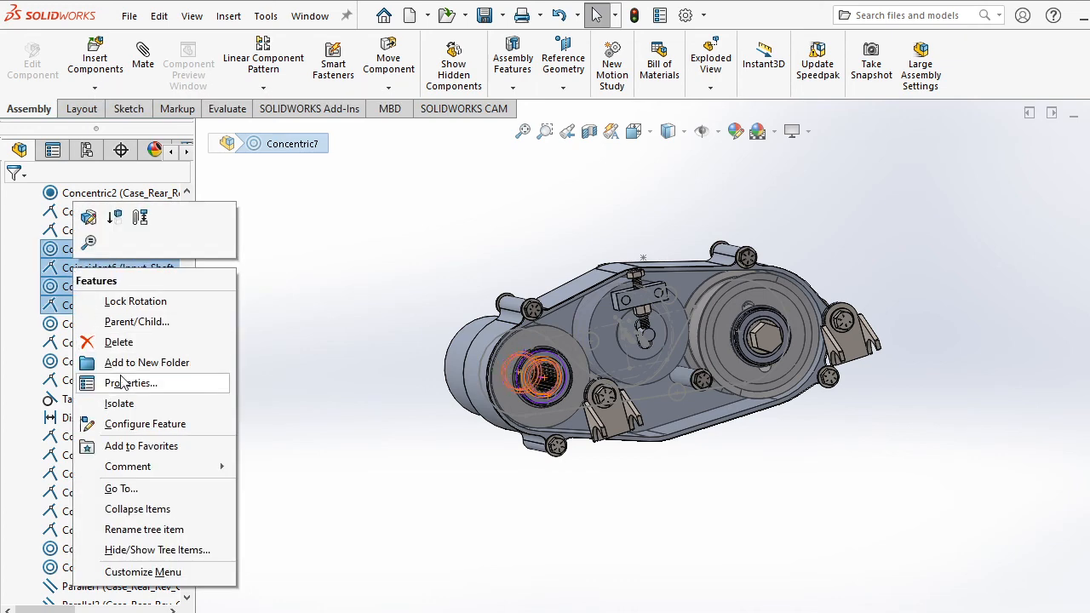
left_click(127, 382)
key("alt+Tab")
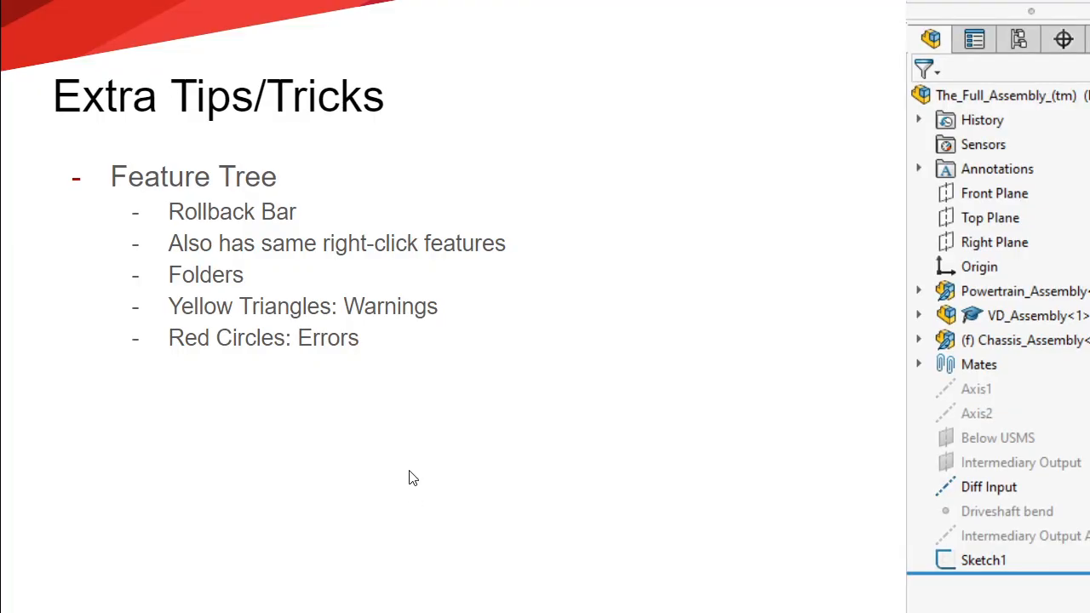
key("alt+Tab")
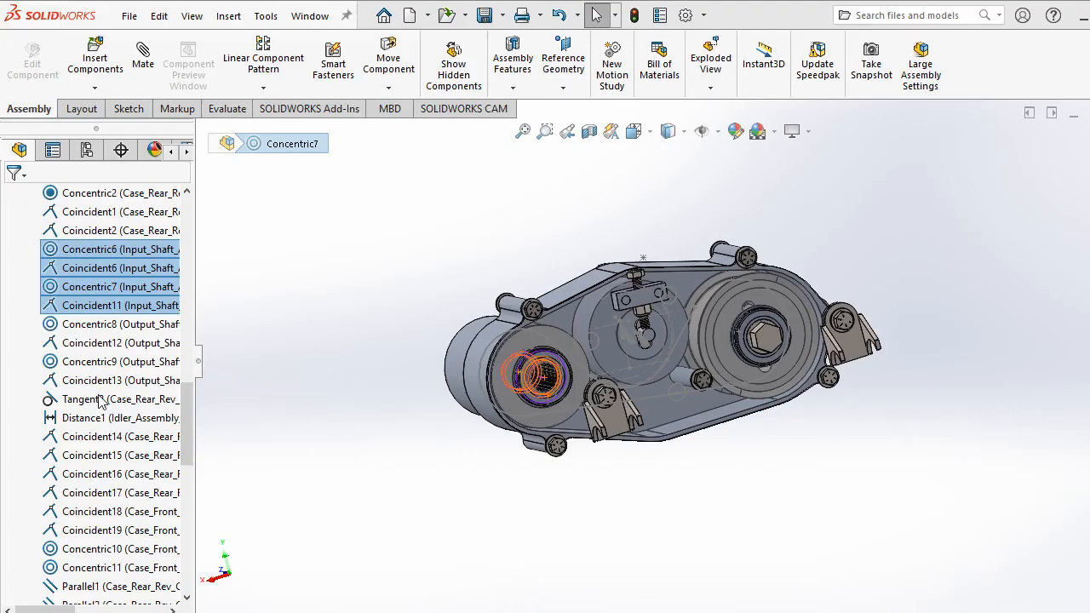
Collapse the Mates group, the Output_Shaft_Assem_Rev_B subassembly and the Bearings folder in the feature tree.
scroll(102, 403, "up", 11)
scroll(68, 418, "down", 4)
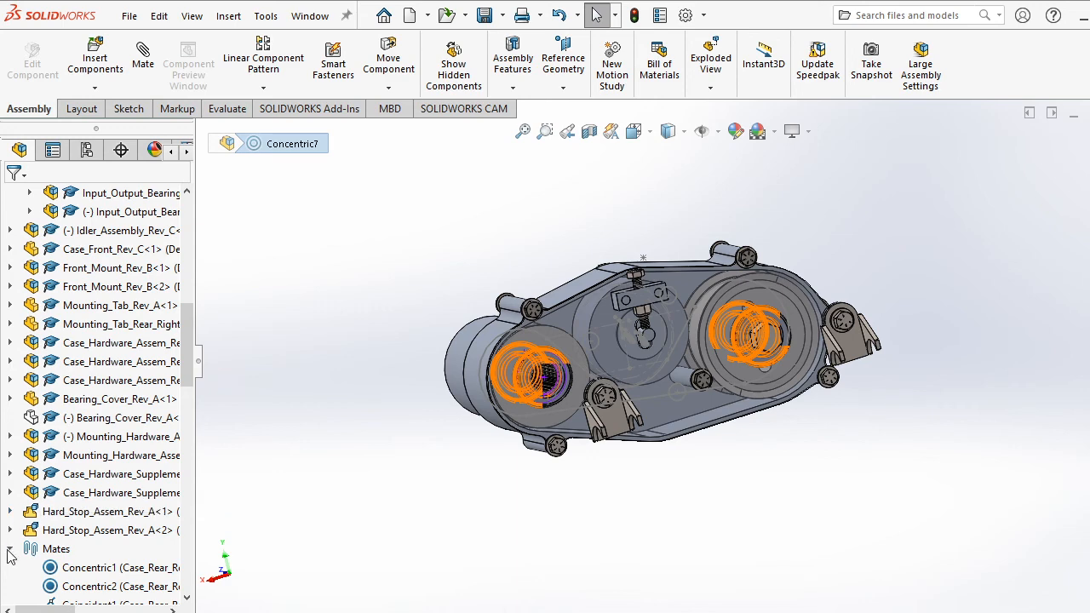
scroll(12, 557, "up", 10)
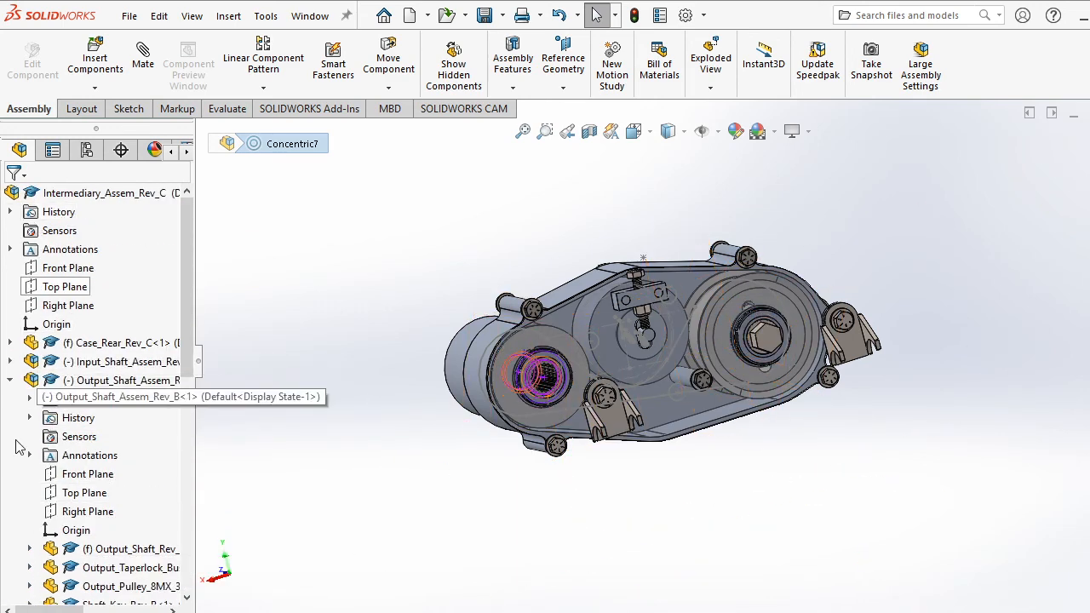
left_click(10, 380)
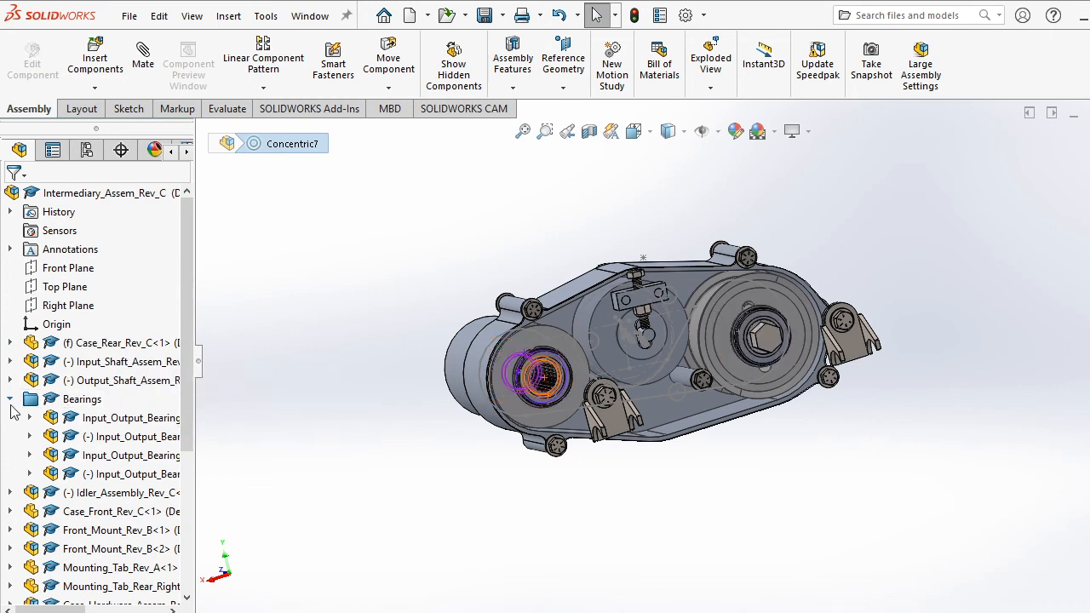
left_click(9, 398)
scroll(51, 394, "down", 2)
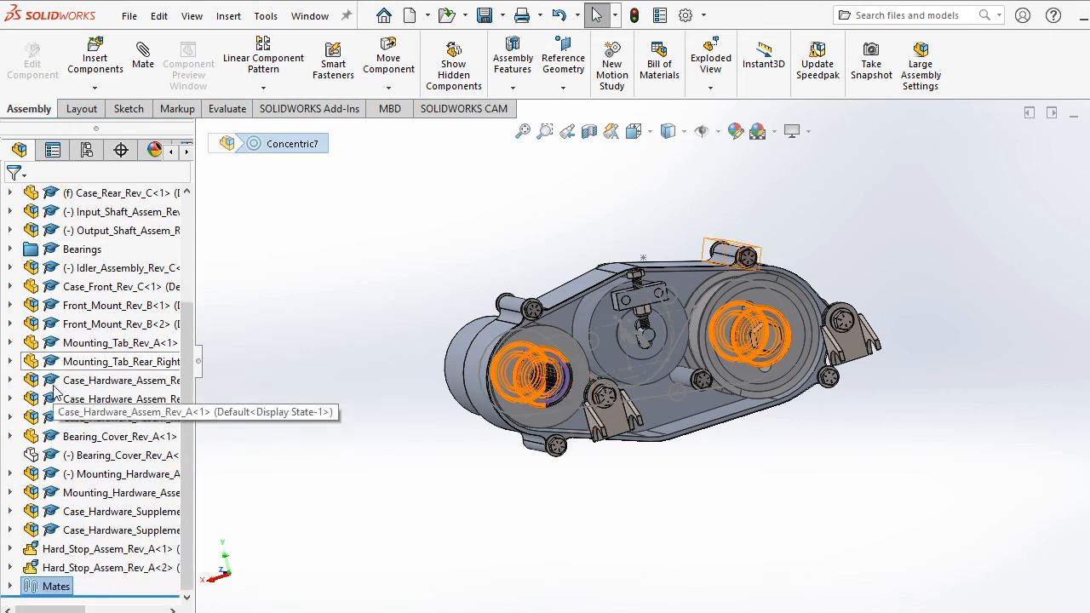
Look over the collapsed component list of the gearbox assembly and switch to the Advanced CAD presentation in Google Slides.
scroll(51, 324, "up", 2)
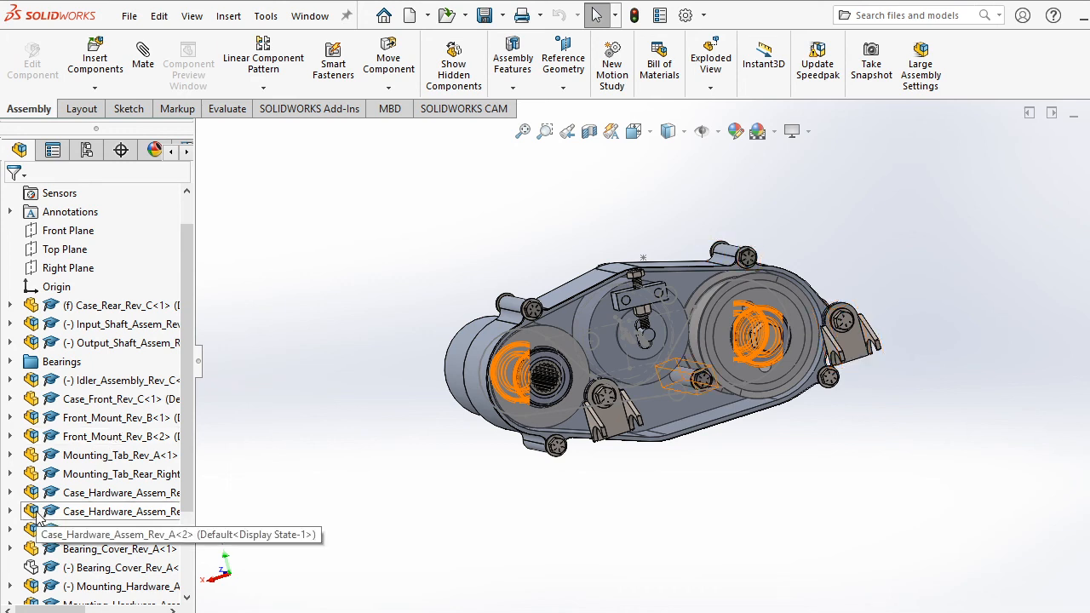
scroll(108, 506, "down", 2)
scroll(98, 501, "up", 3)
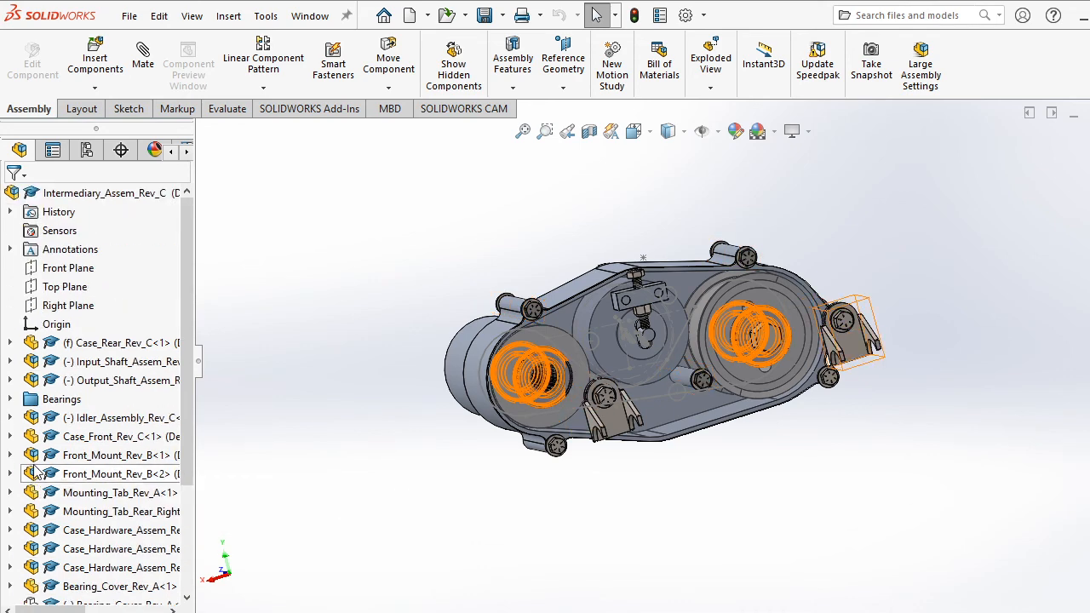
scroll(39, 475, "down", 3)
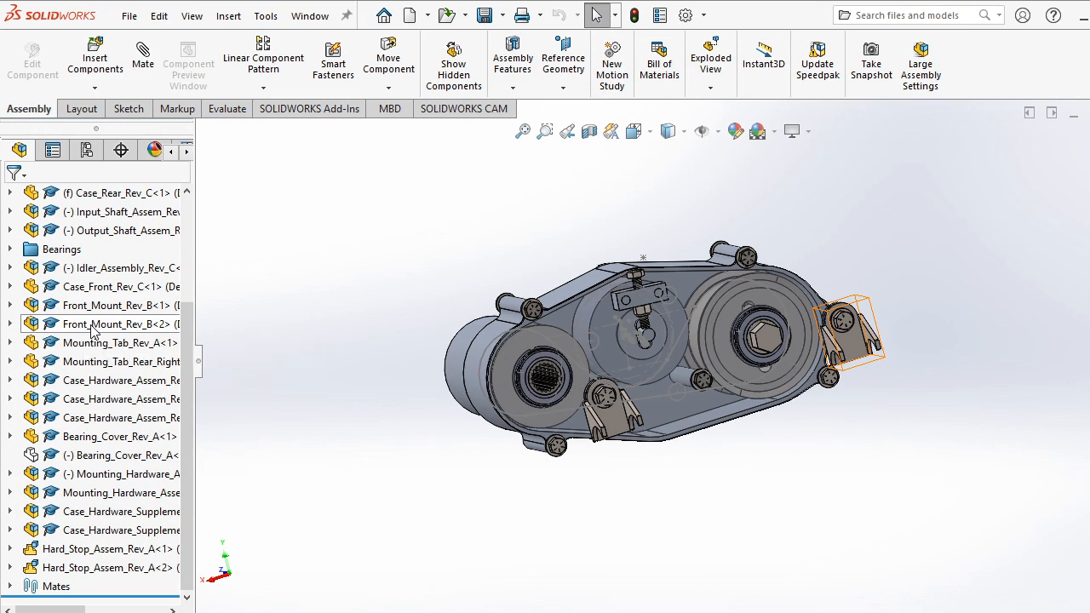
key("alt+Tab")
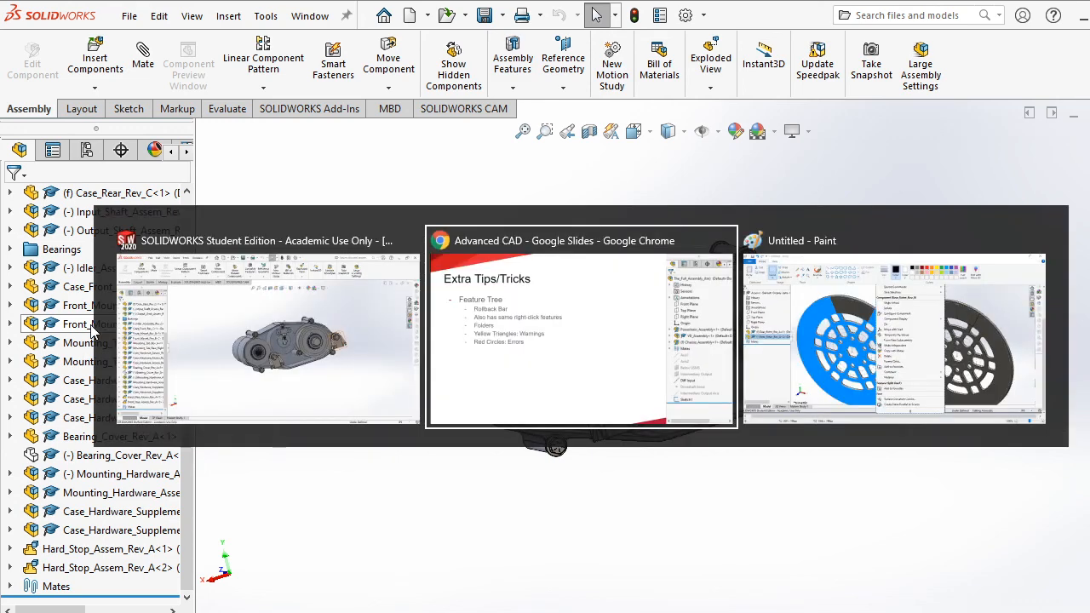